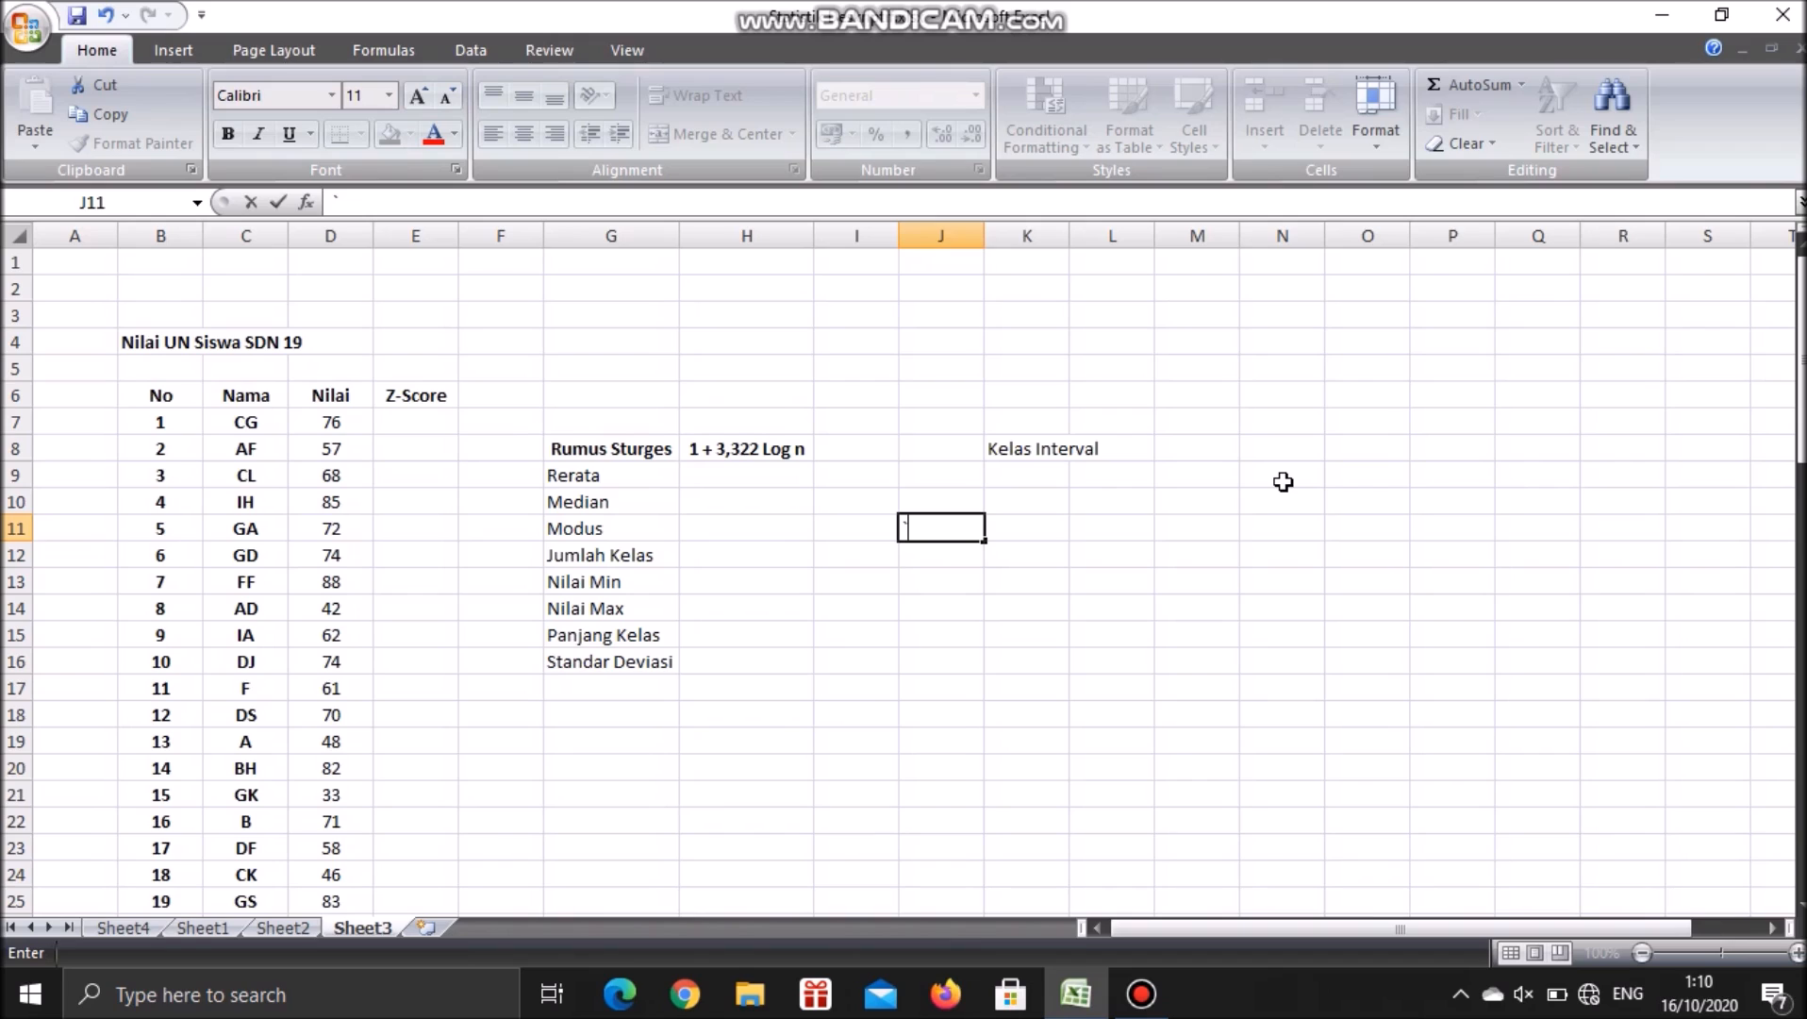
text(~~)
key(BackSpace)
key(BackSpace)
key(BackSpace)
Look through the whole Nilai score list and the statistics labels from Rerata to Standar Deviasi
scroll(243, 475, down, 8)
scroll(244, 474, down, 11)
scroll(182, 588, up, 19)
scroll(391, 690, down, 19)
scroll(405, 731, up, 7)
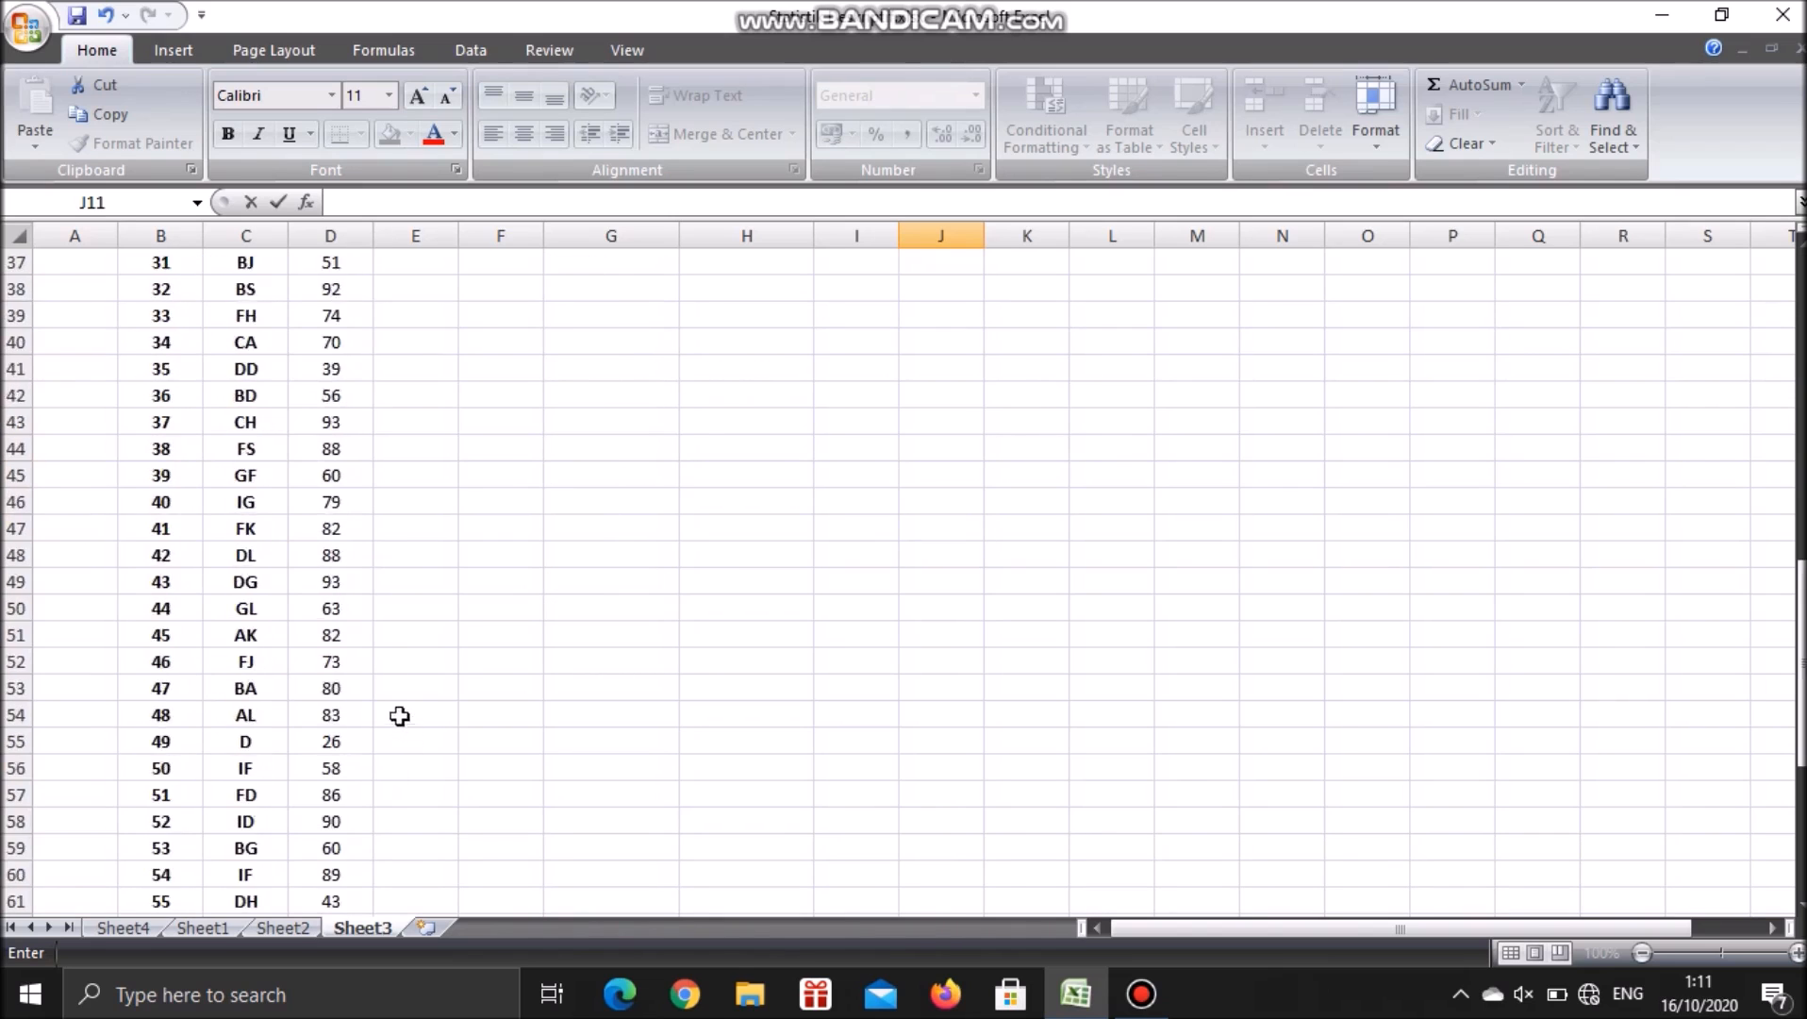
scroll(399, 715, up, 12)
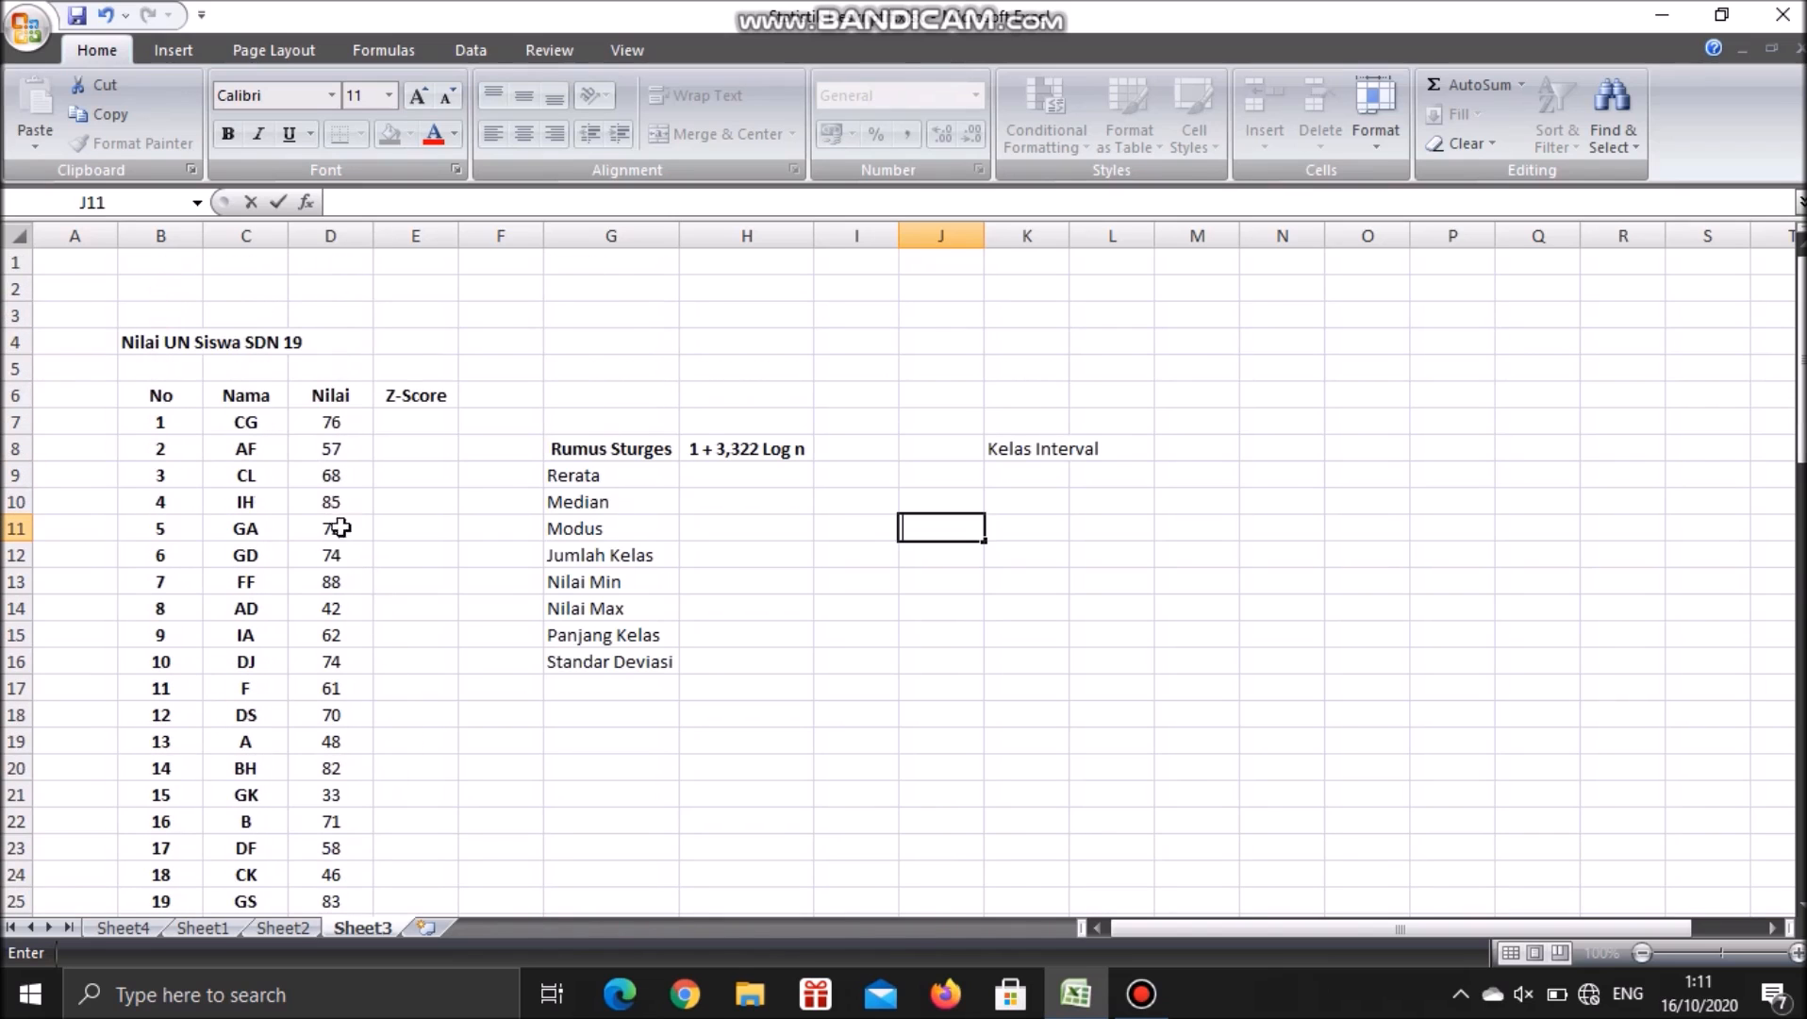
click(756, 479)
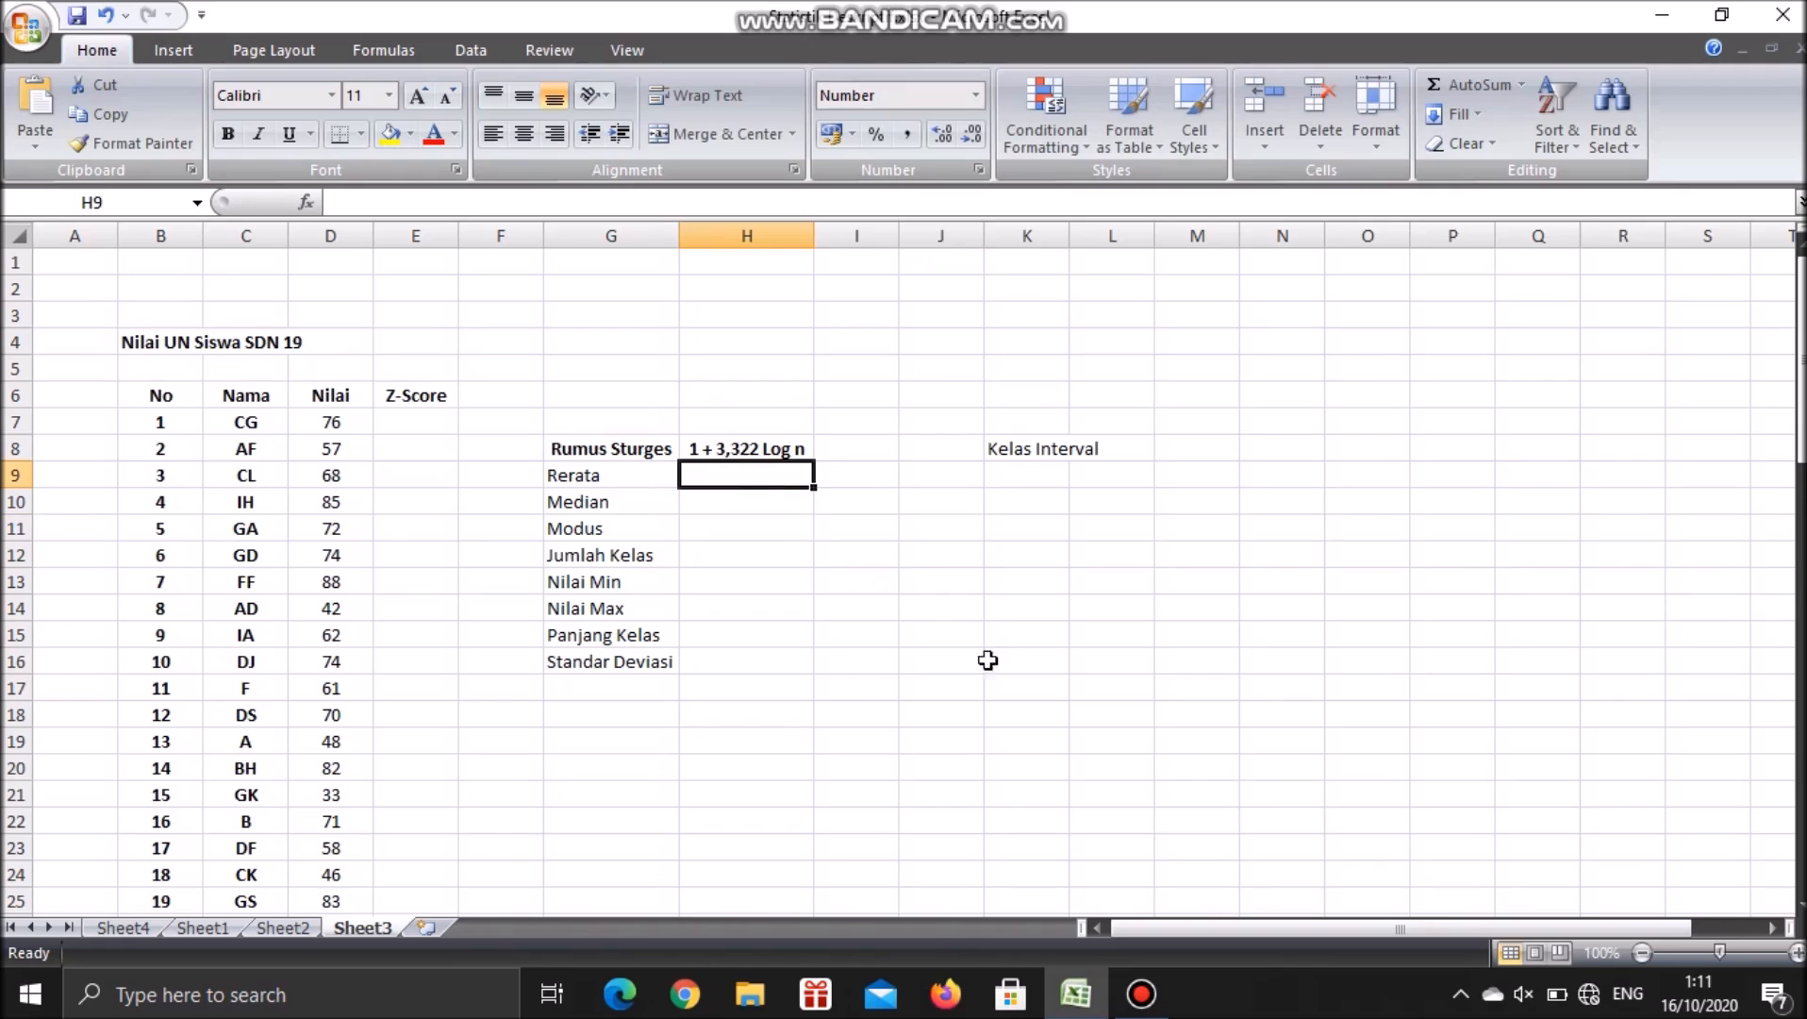
drag(609, 475, 657, 665)
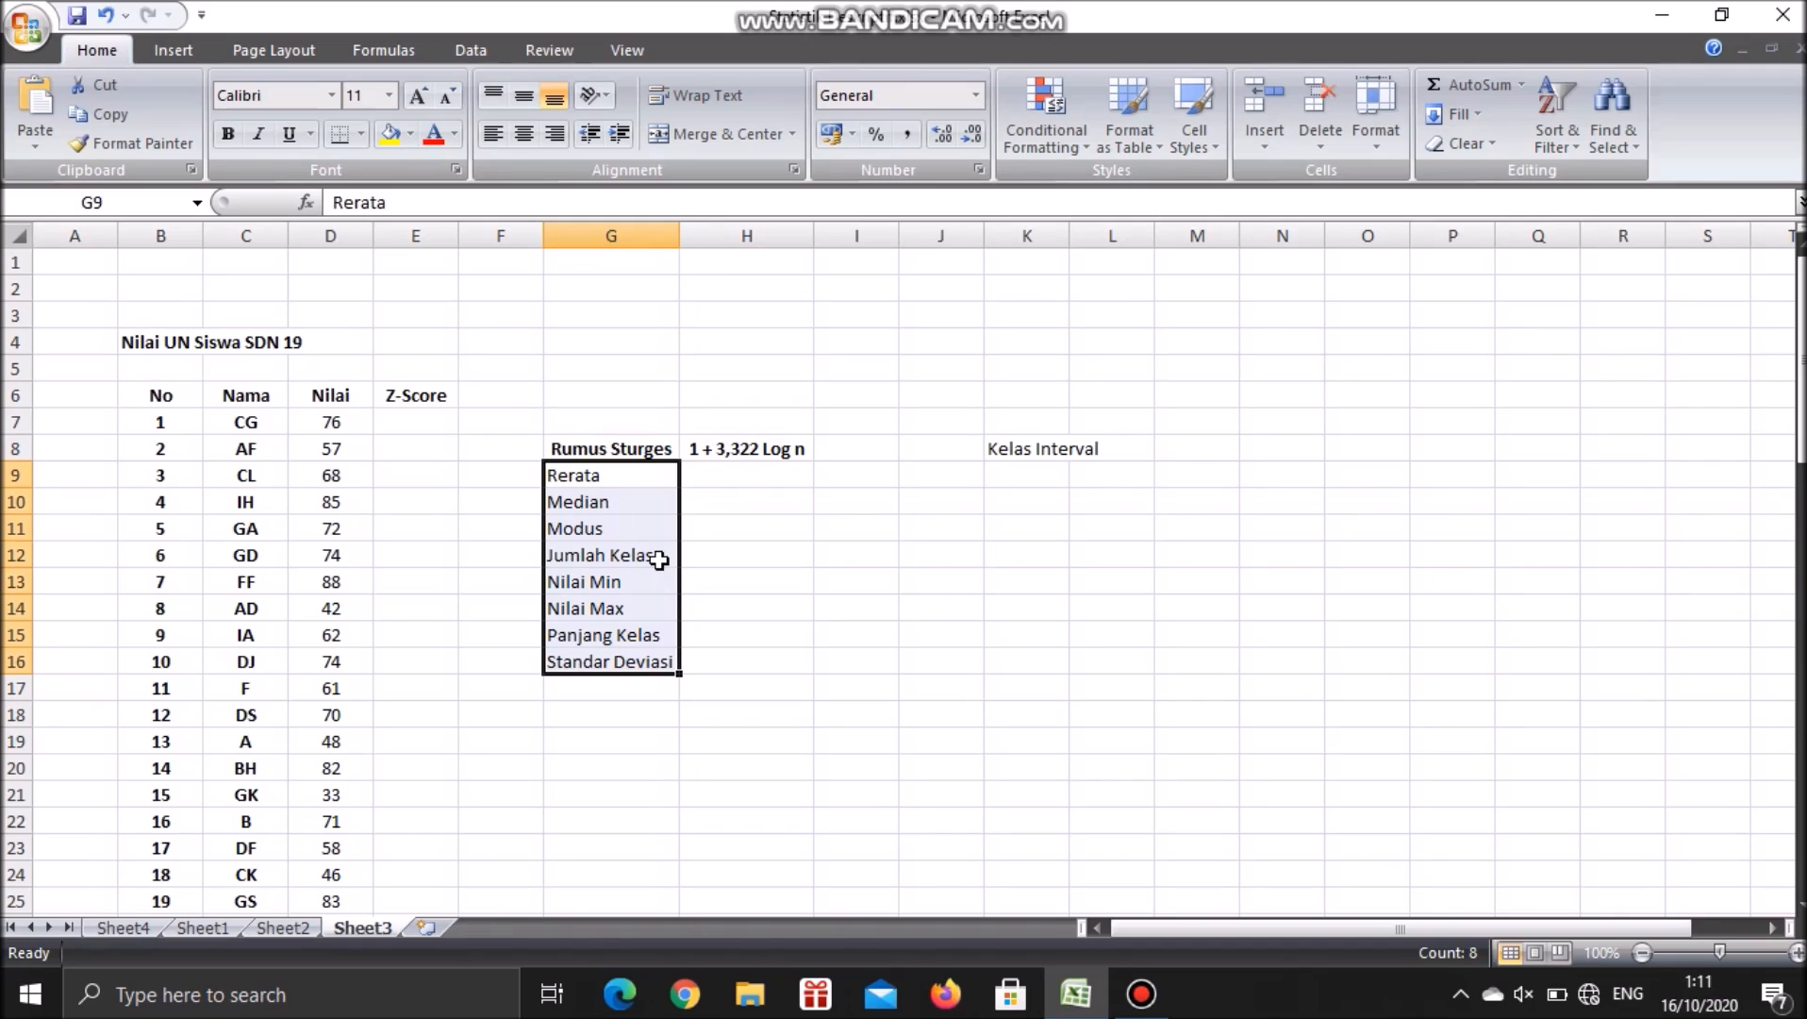
Calculate the Rerata in H9 with an AVERAGE formula over the scores in D7:D76
click(756, 478)
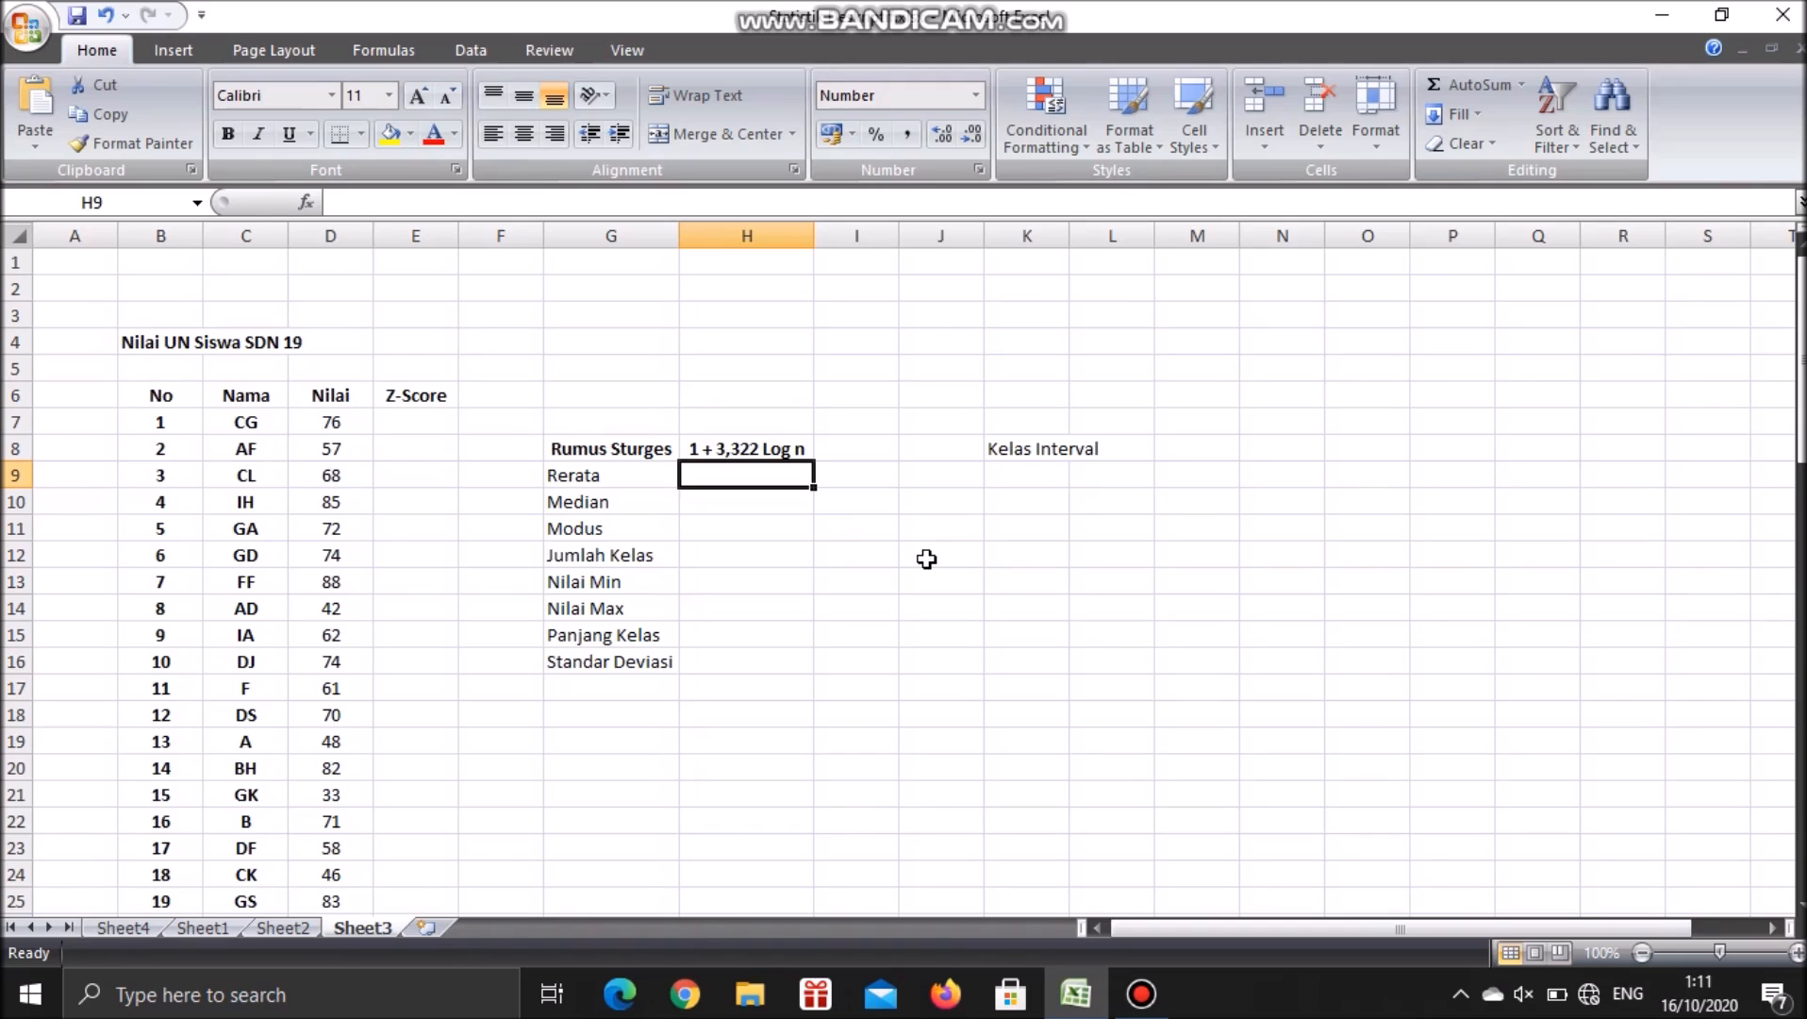
text(=average)
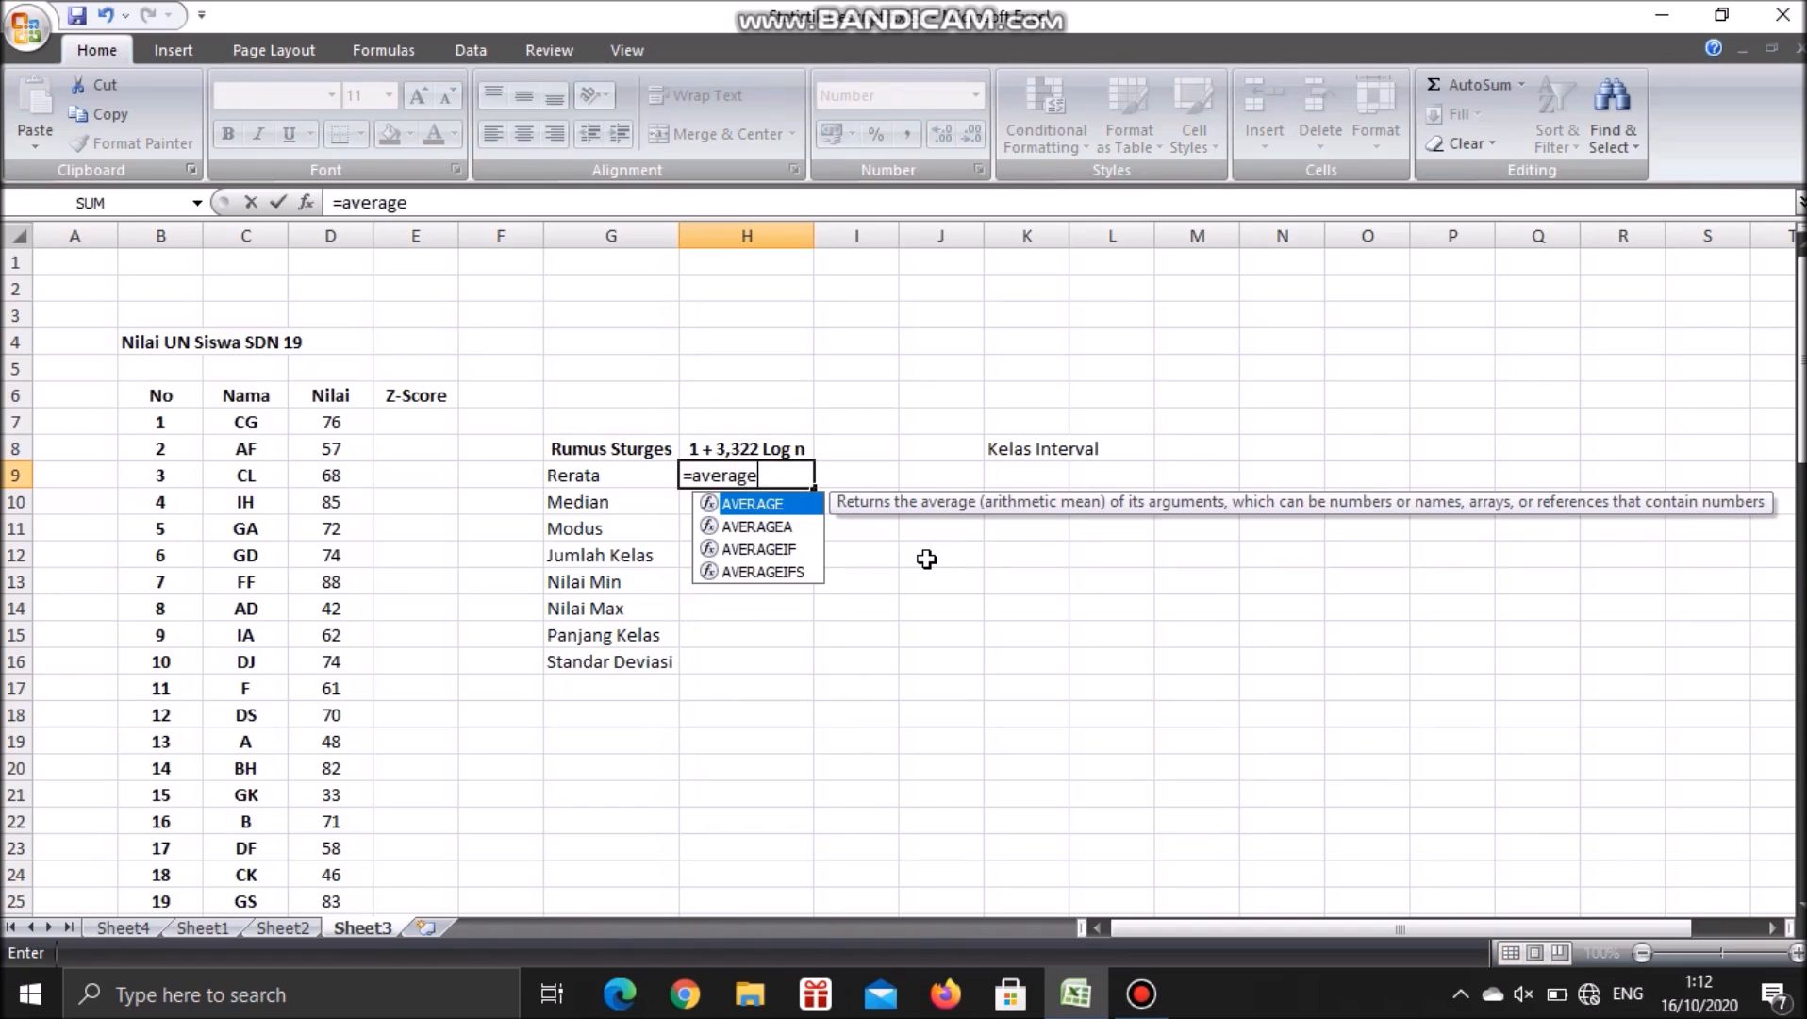
text(()
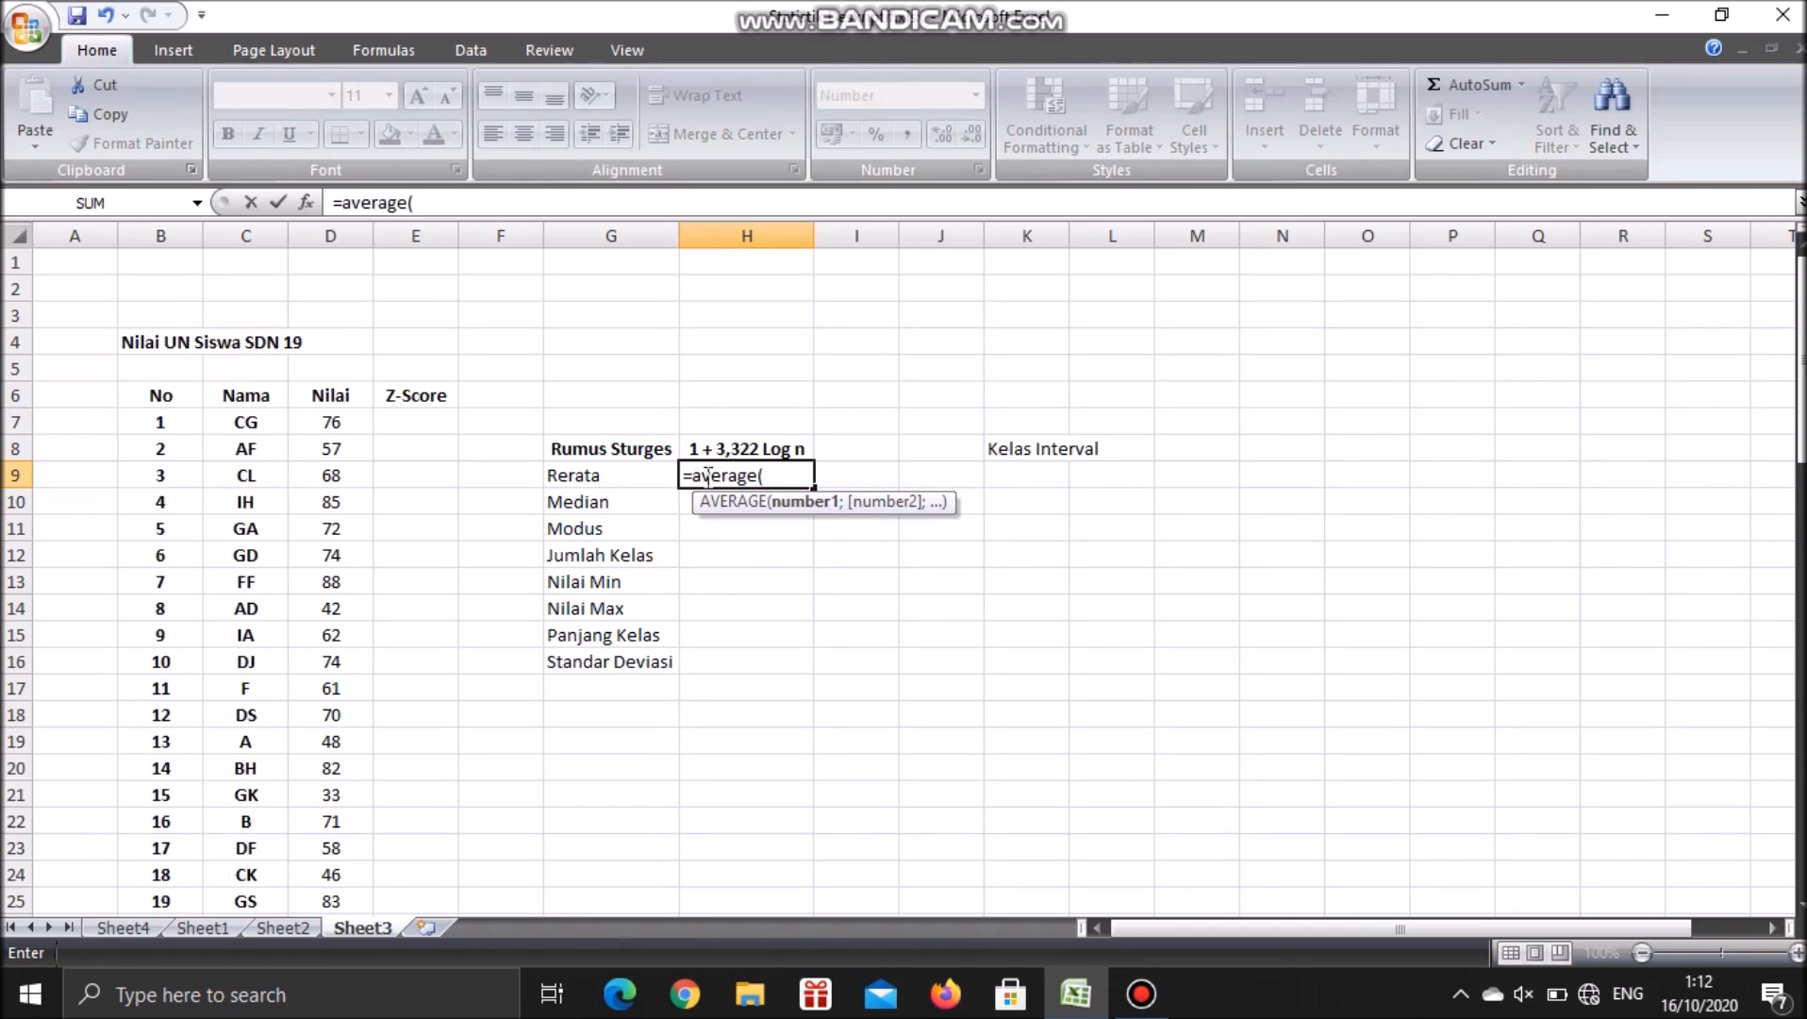
click(338, 424)
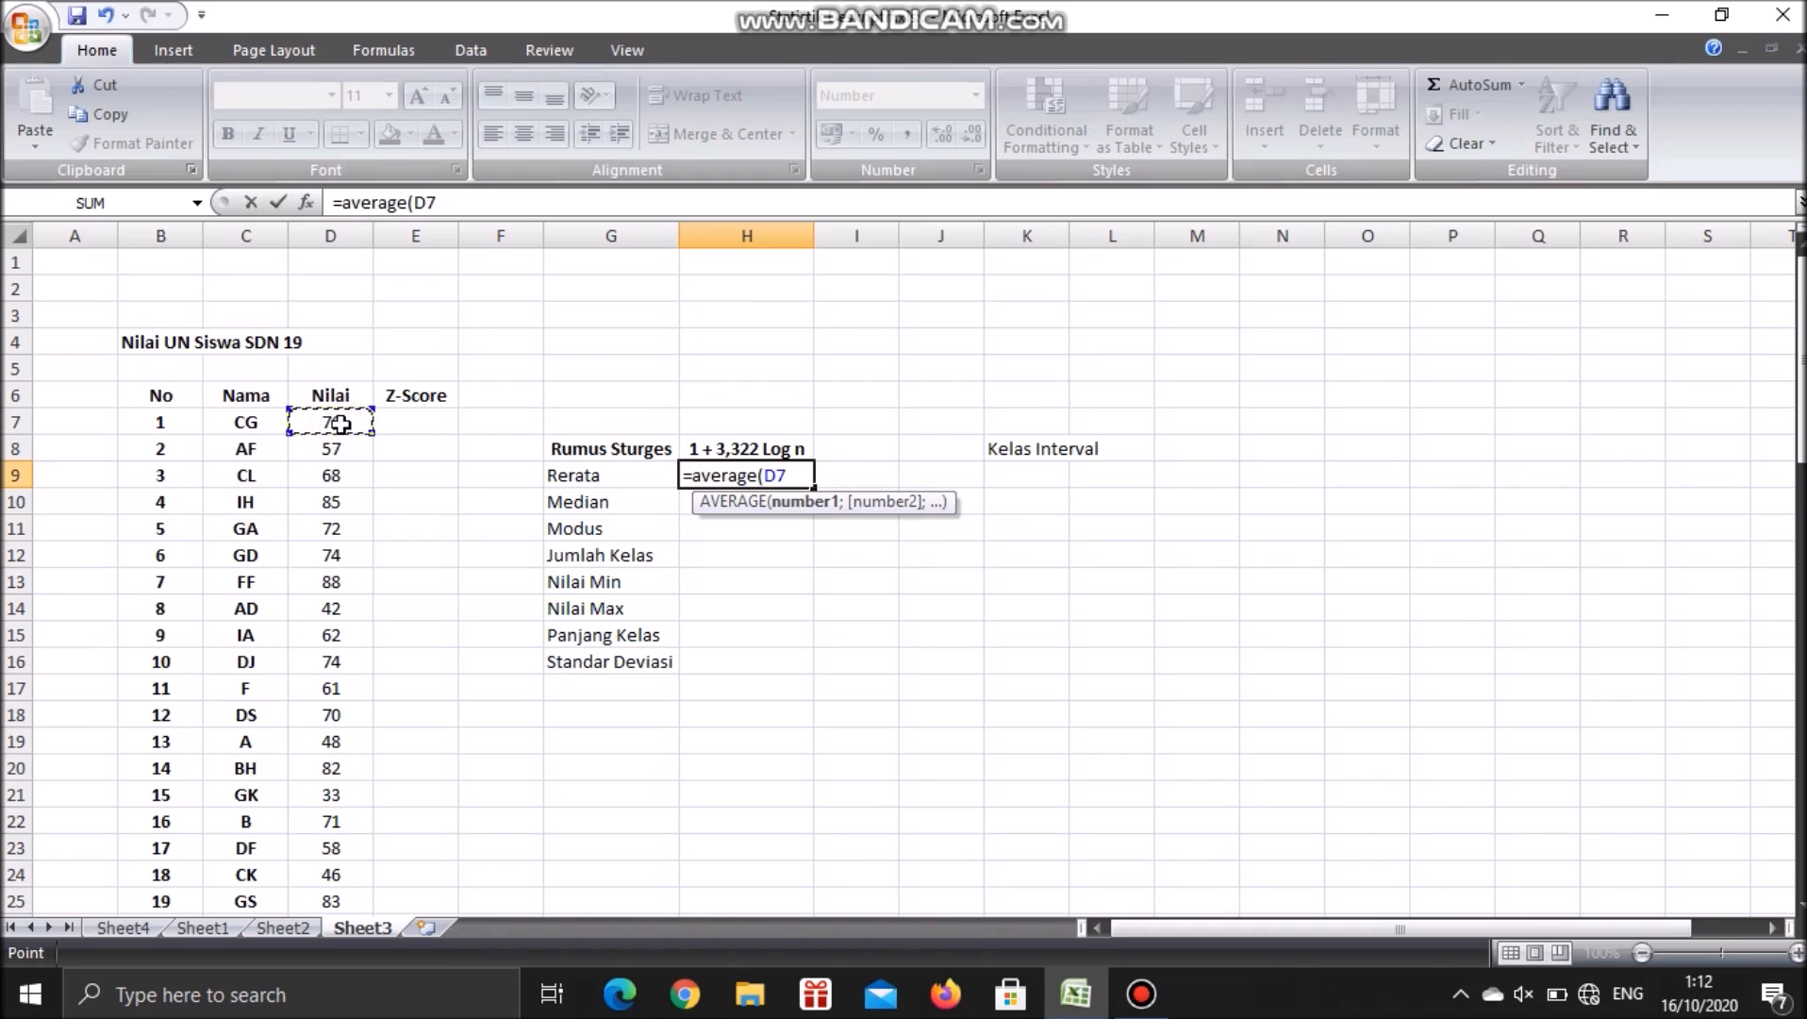
scroll(392, 603, down, 20)
scroll(394, 723, up, 2)
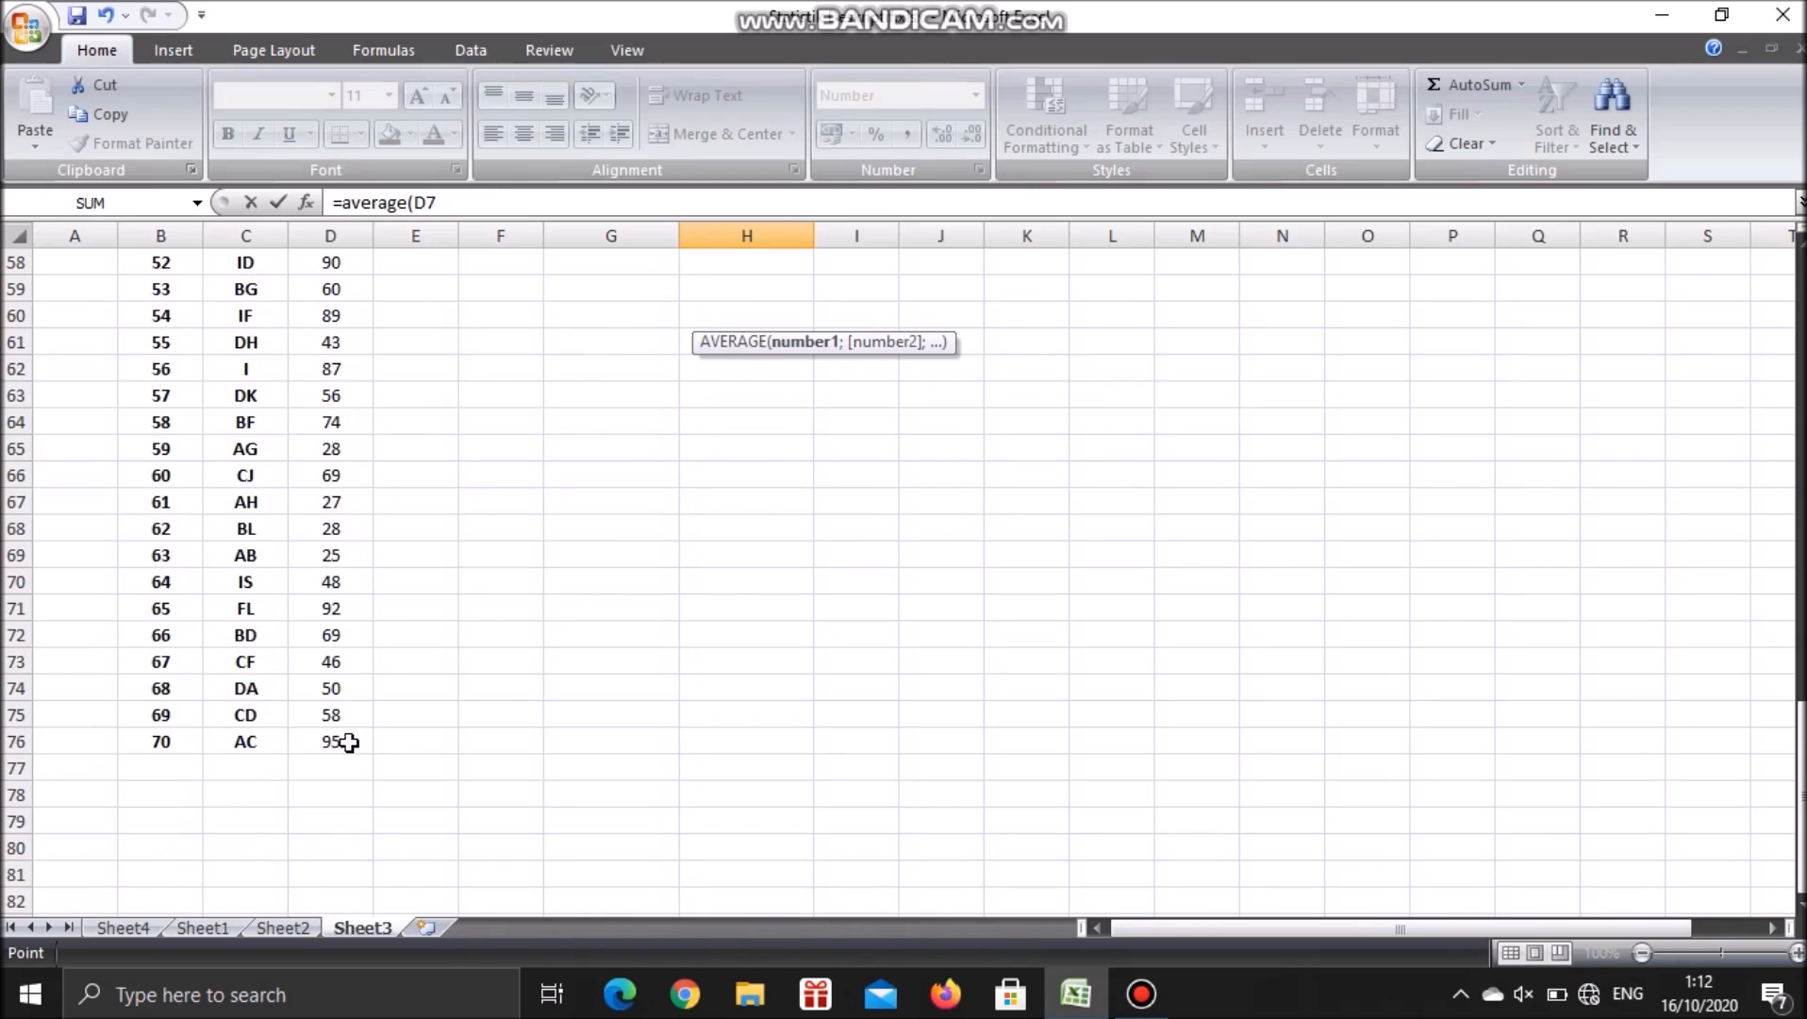
shift+click(349, 742)
scroll(379, 551, up, 17)
scroll(382, 559, up, 2)
text())
key(Return)
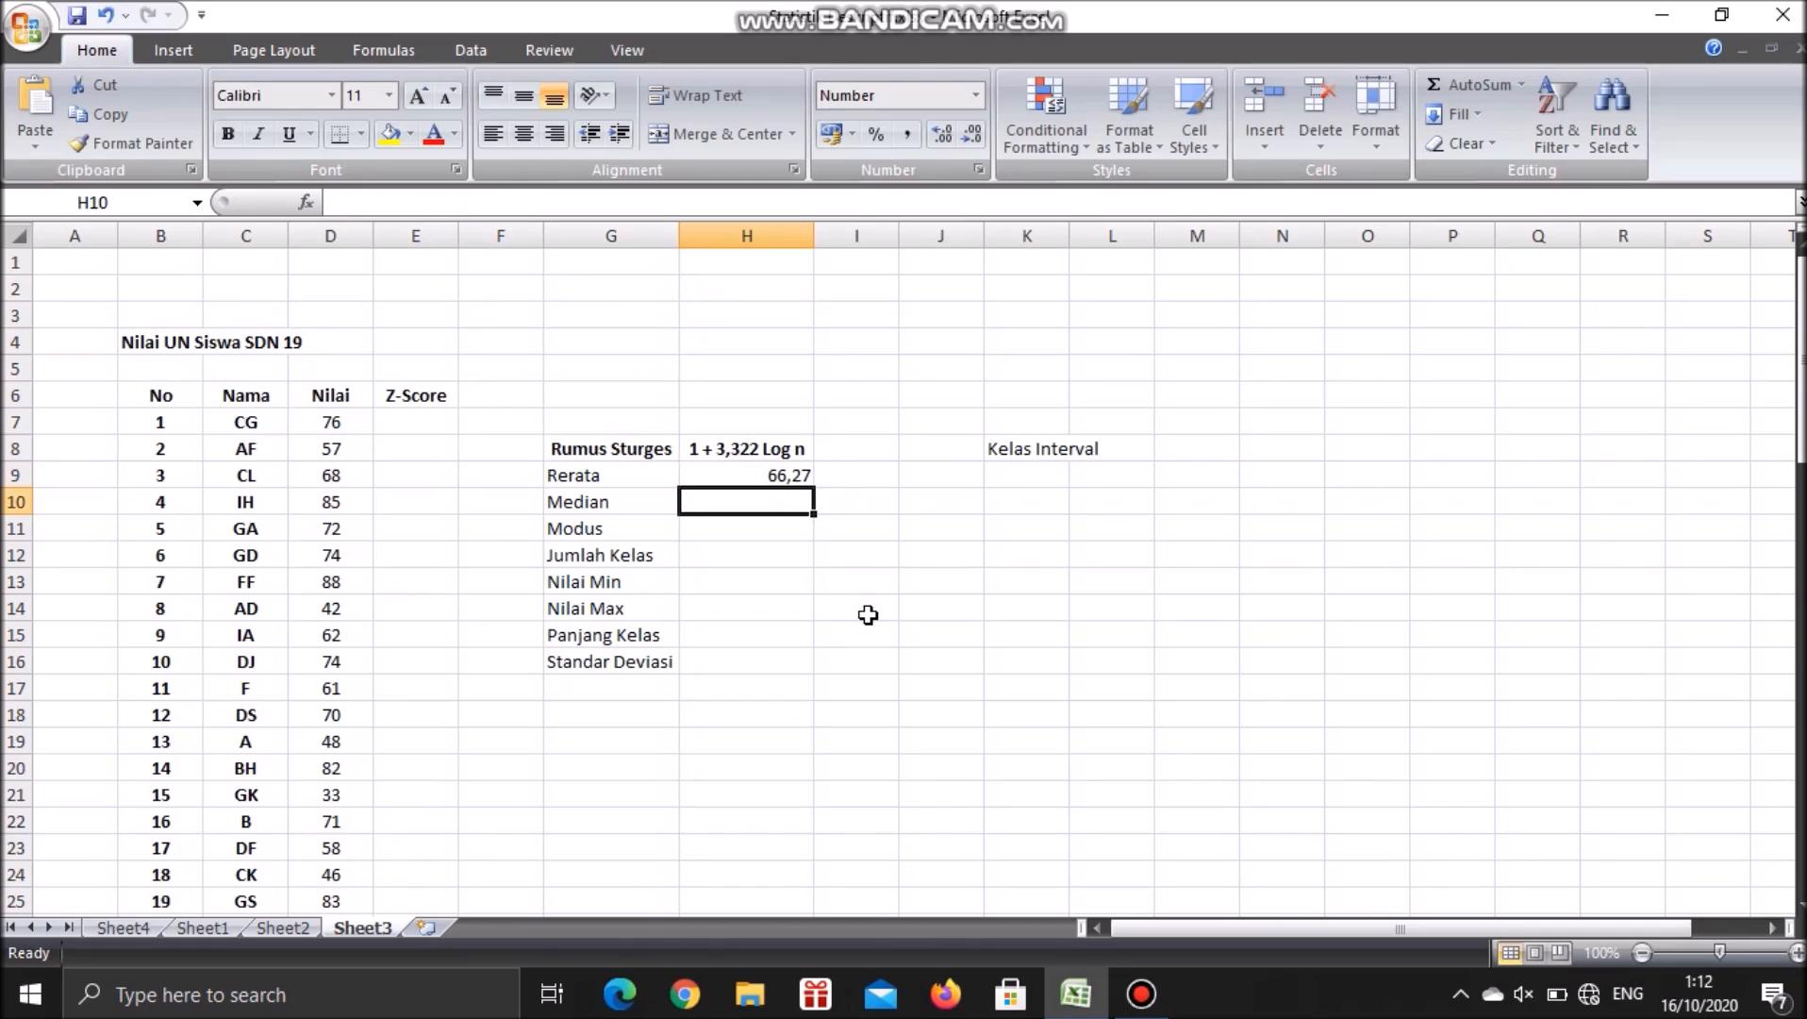
Try out more decimal places on the Rerata value in H9 and reduce them back to two
key(Up)
key(Down)
click(767, 469)
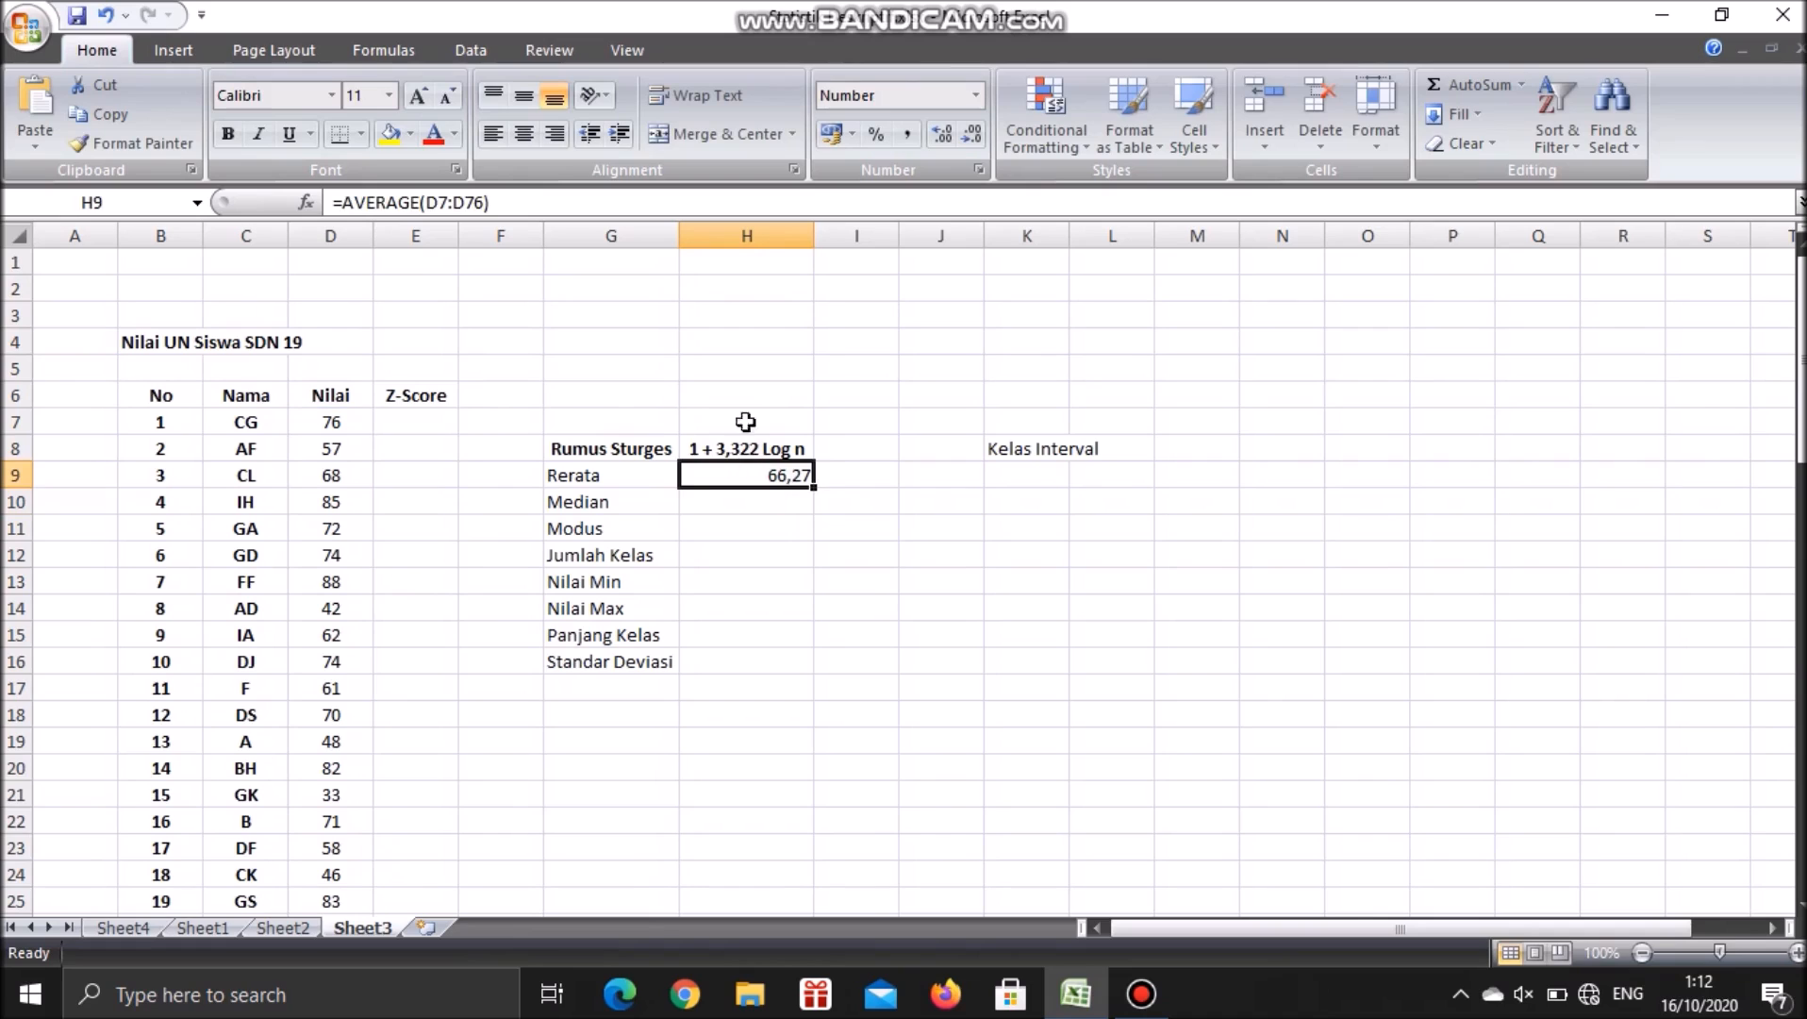
click(942, 135)
click(941, 134)
click(941, 135)
click(941, 135)
click(972, 135)
click(972, 135)
click(972, 134)
click(972, 135)
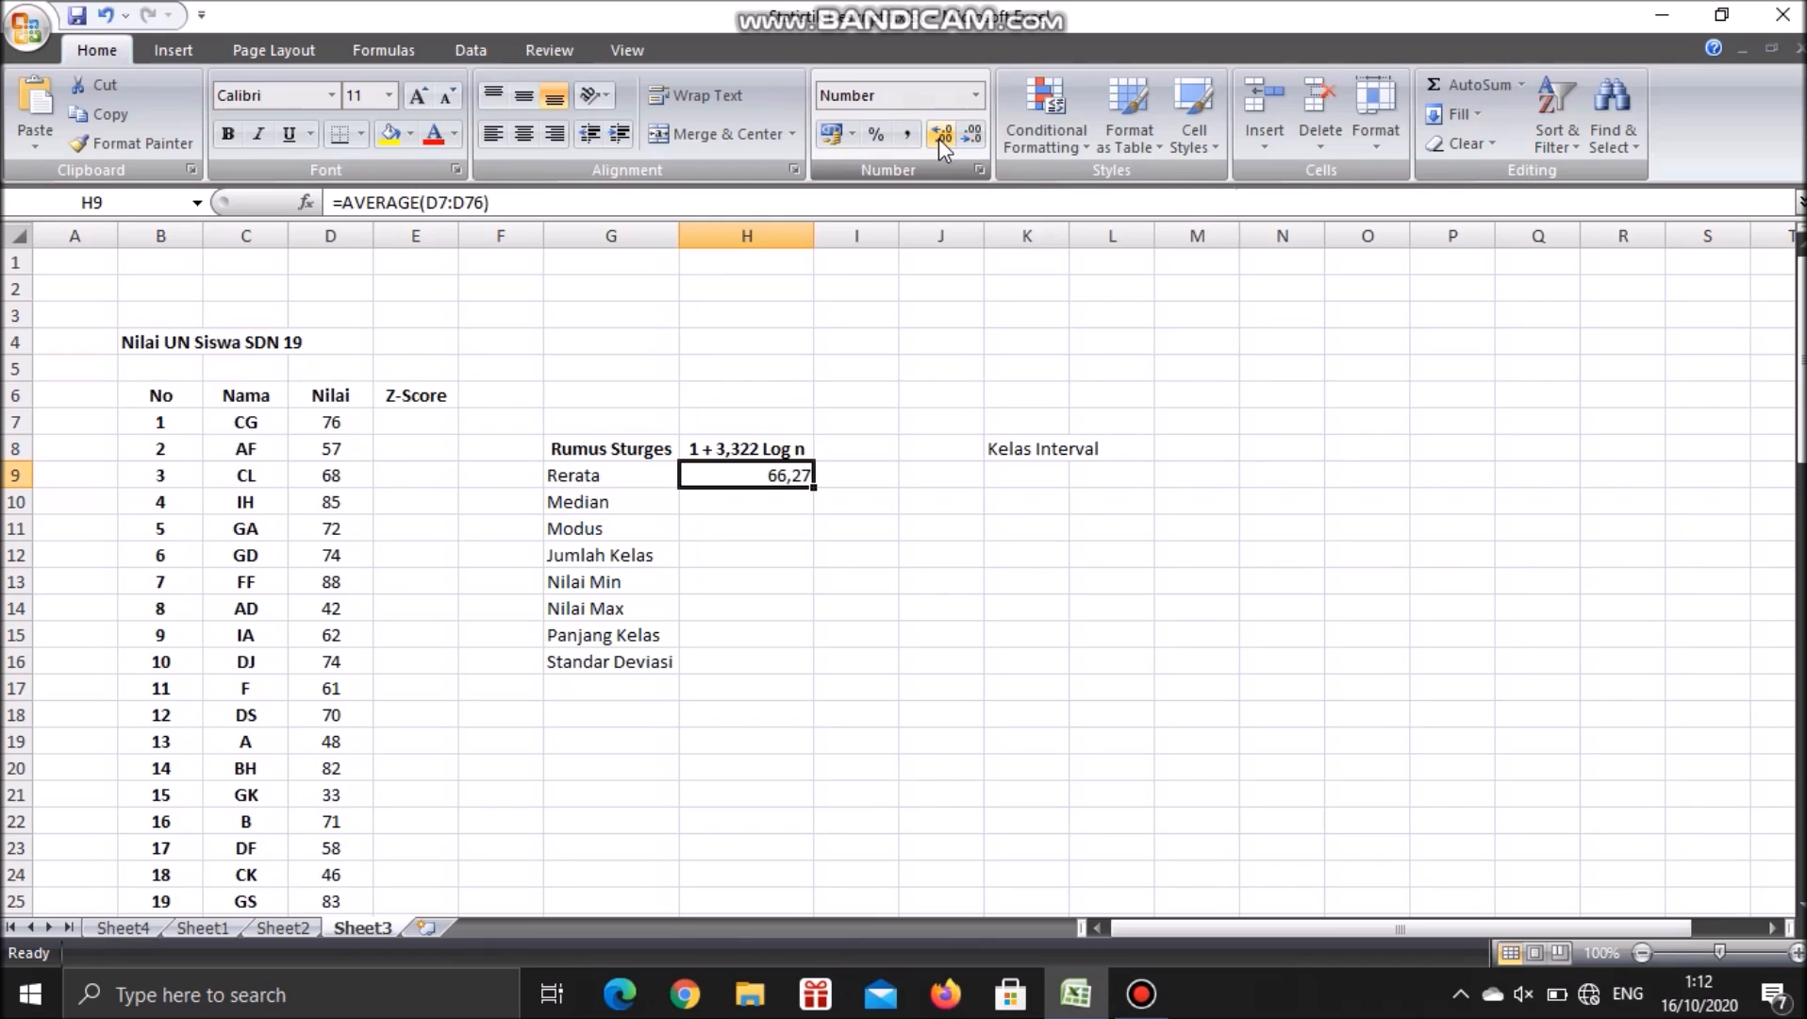
Calculate the Median in H10 with a MEDIAN formula over the scores in D7:D76
click(775, 500)
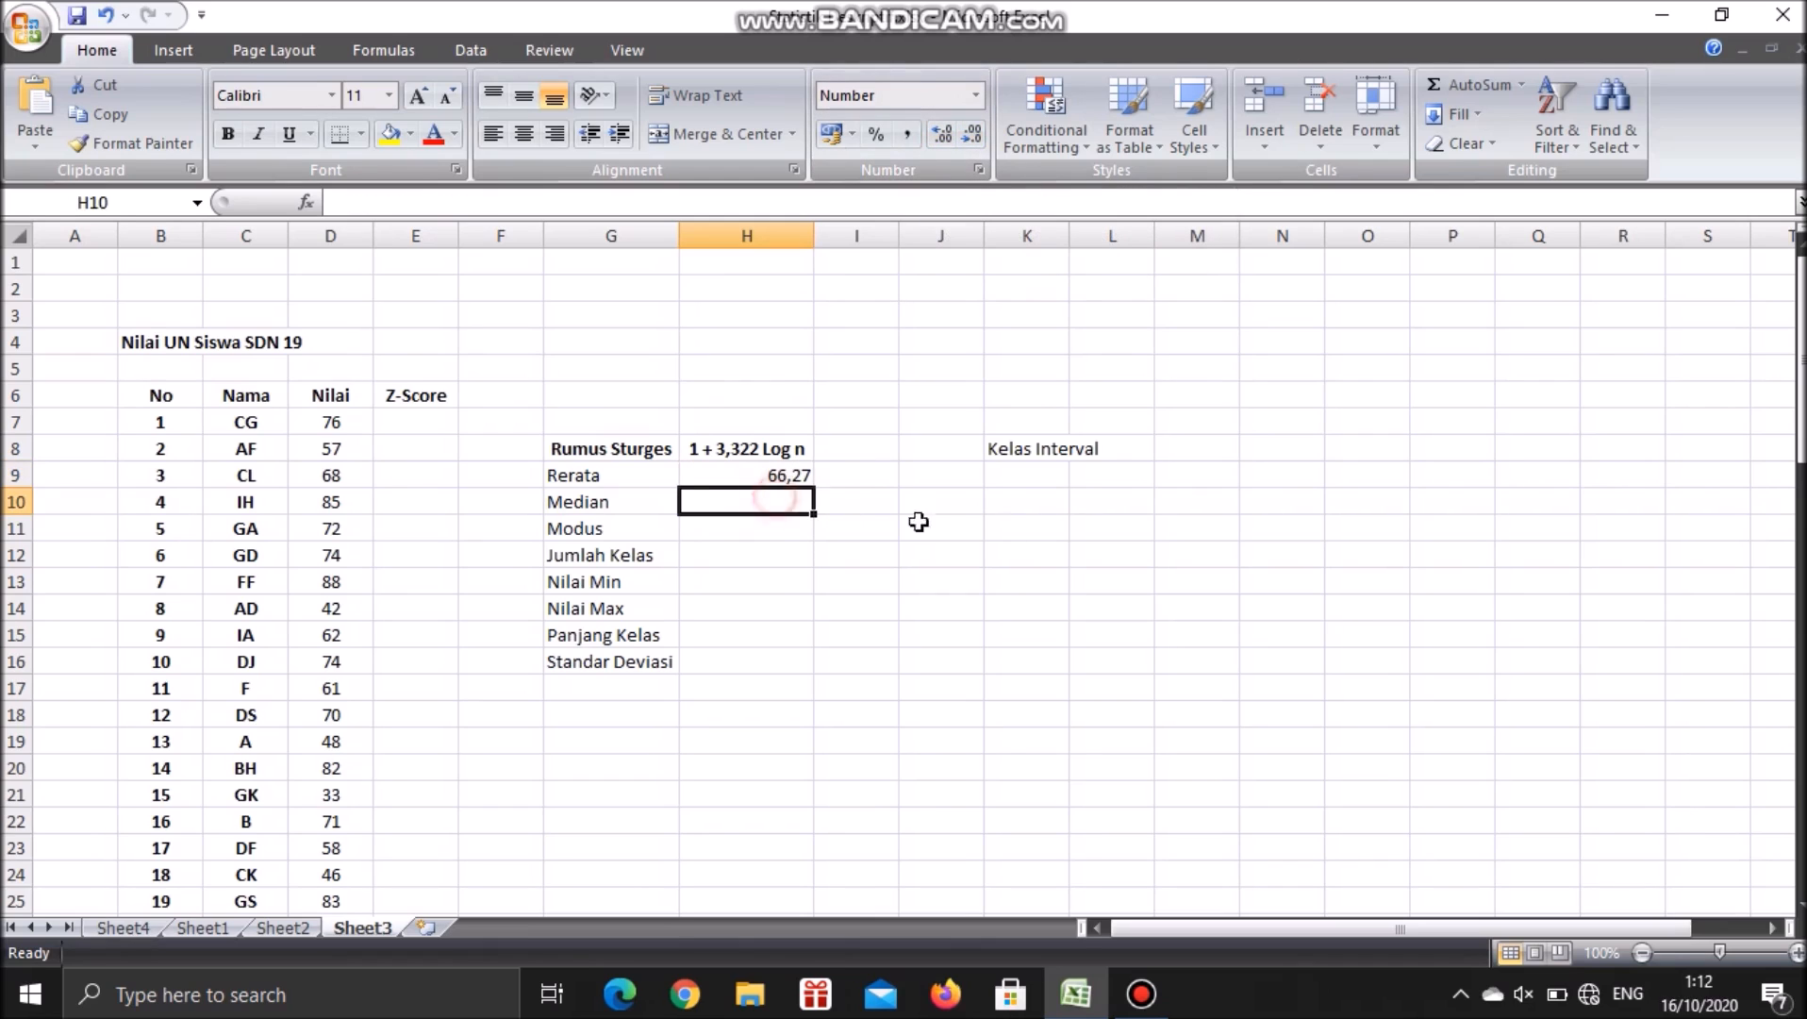
text(=median)
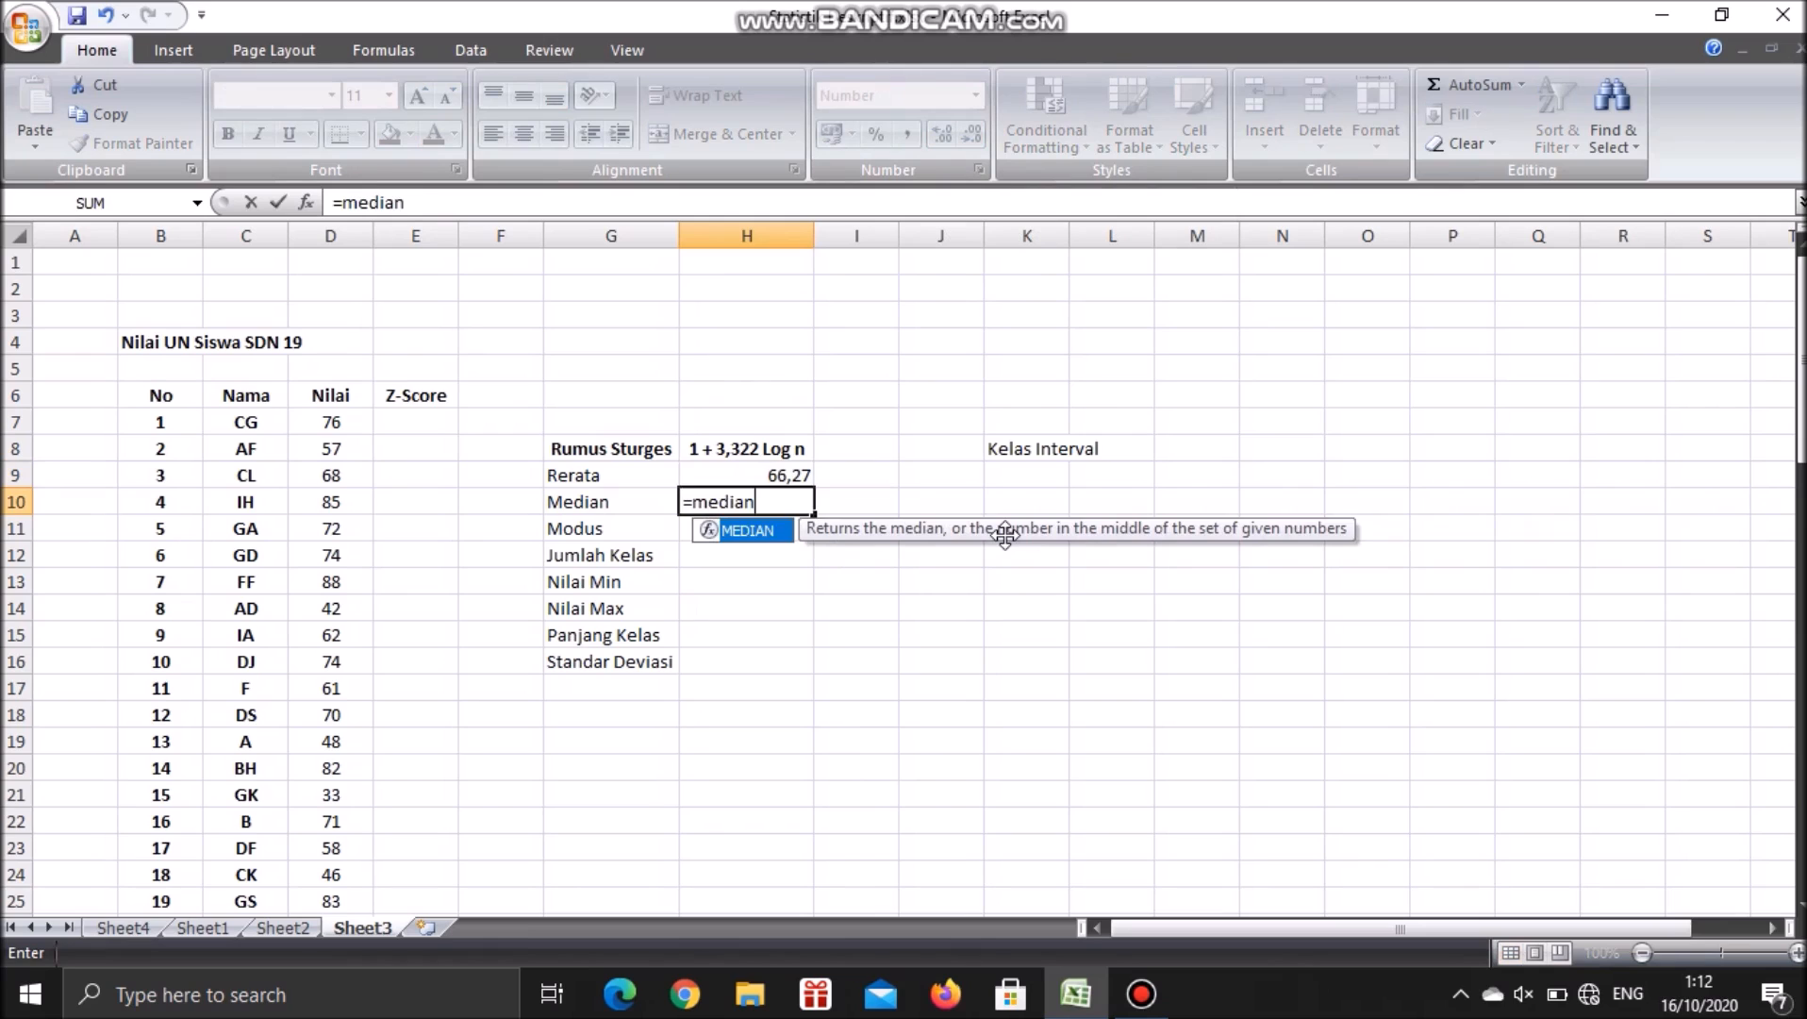
text())
key(BackSpace)
text(()
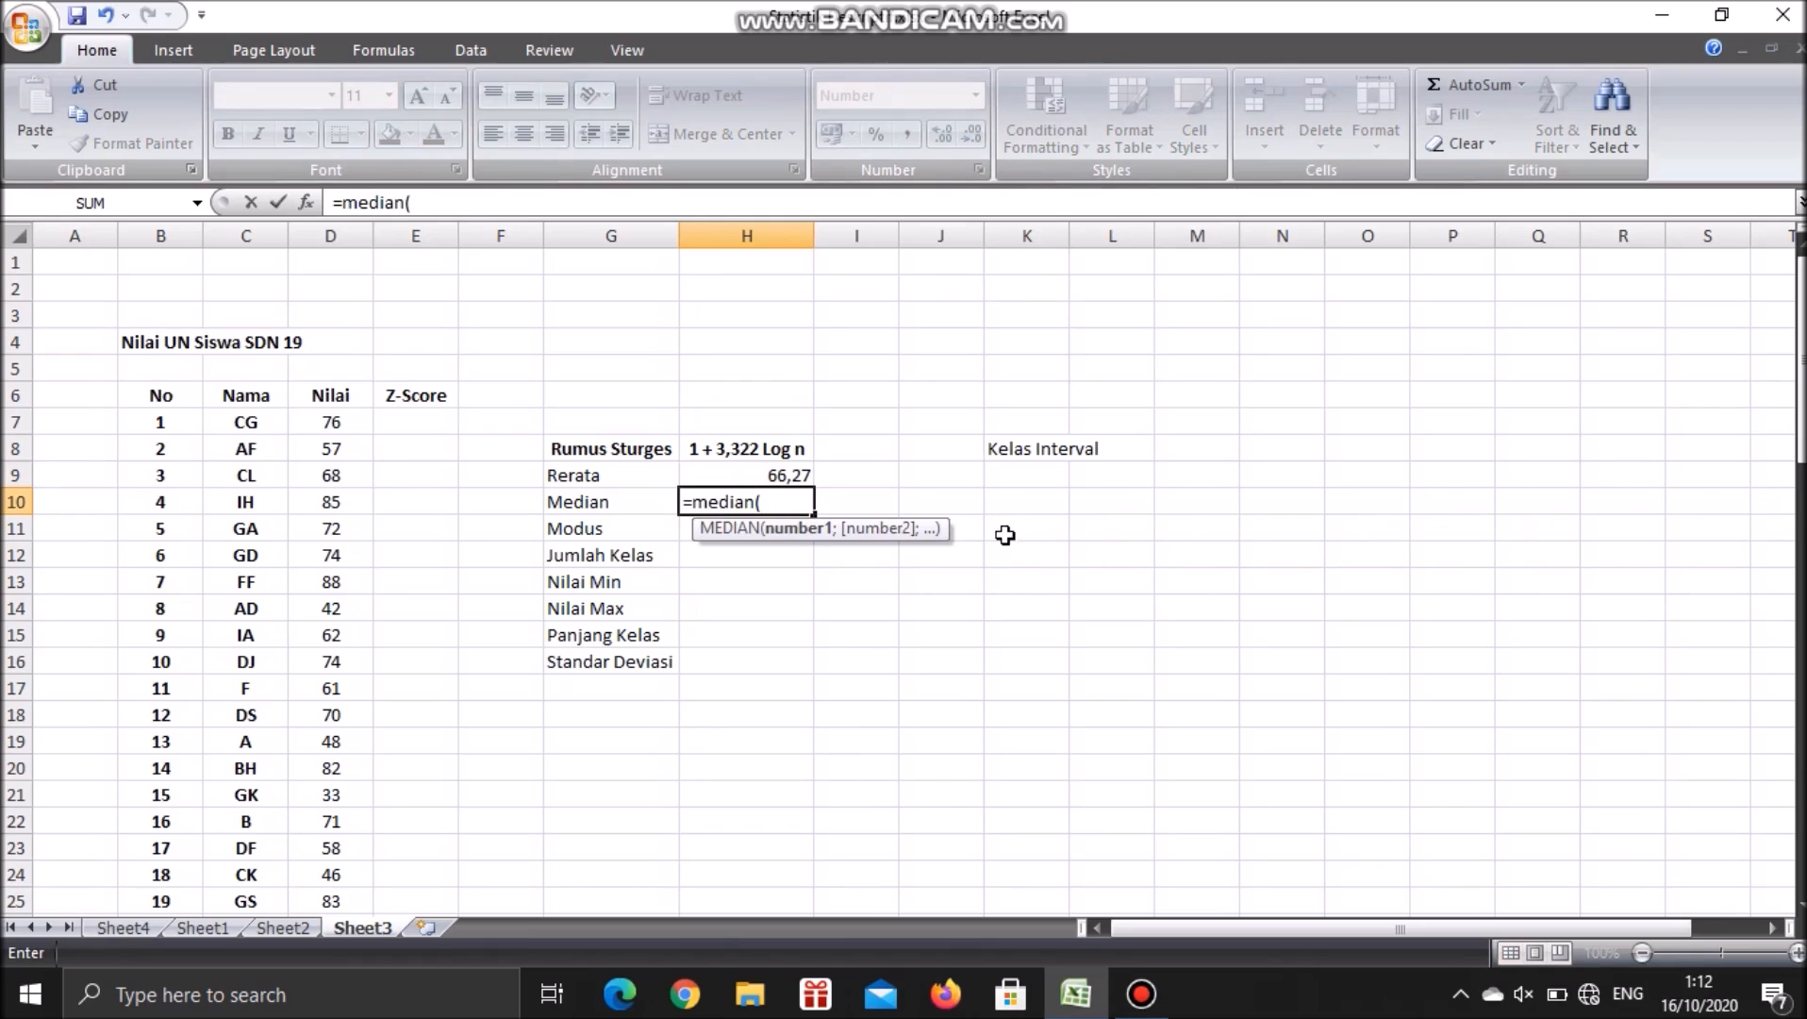
click(345, 426)
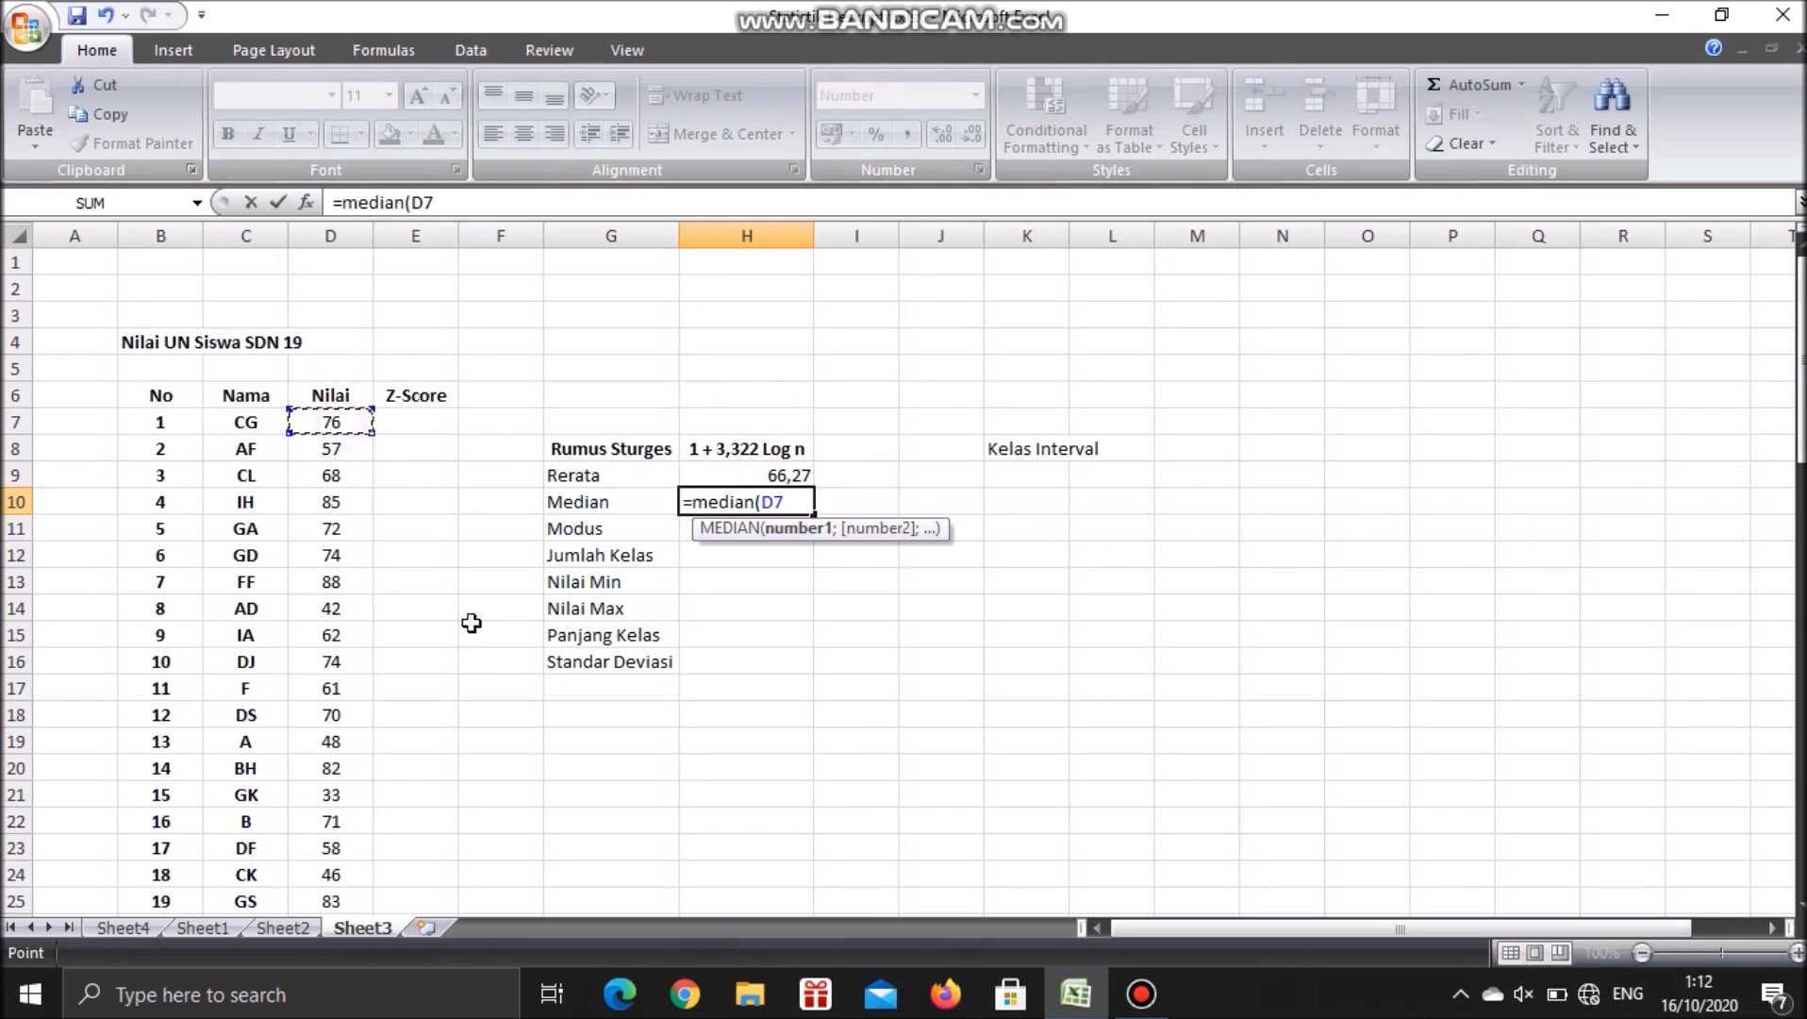
scroll(486, 692, down, 20)
shift+click(363, 665)
scroll(791, 666, up, 20)
text())
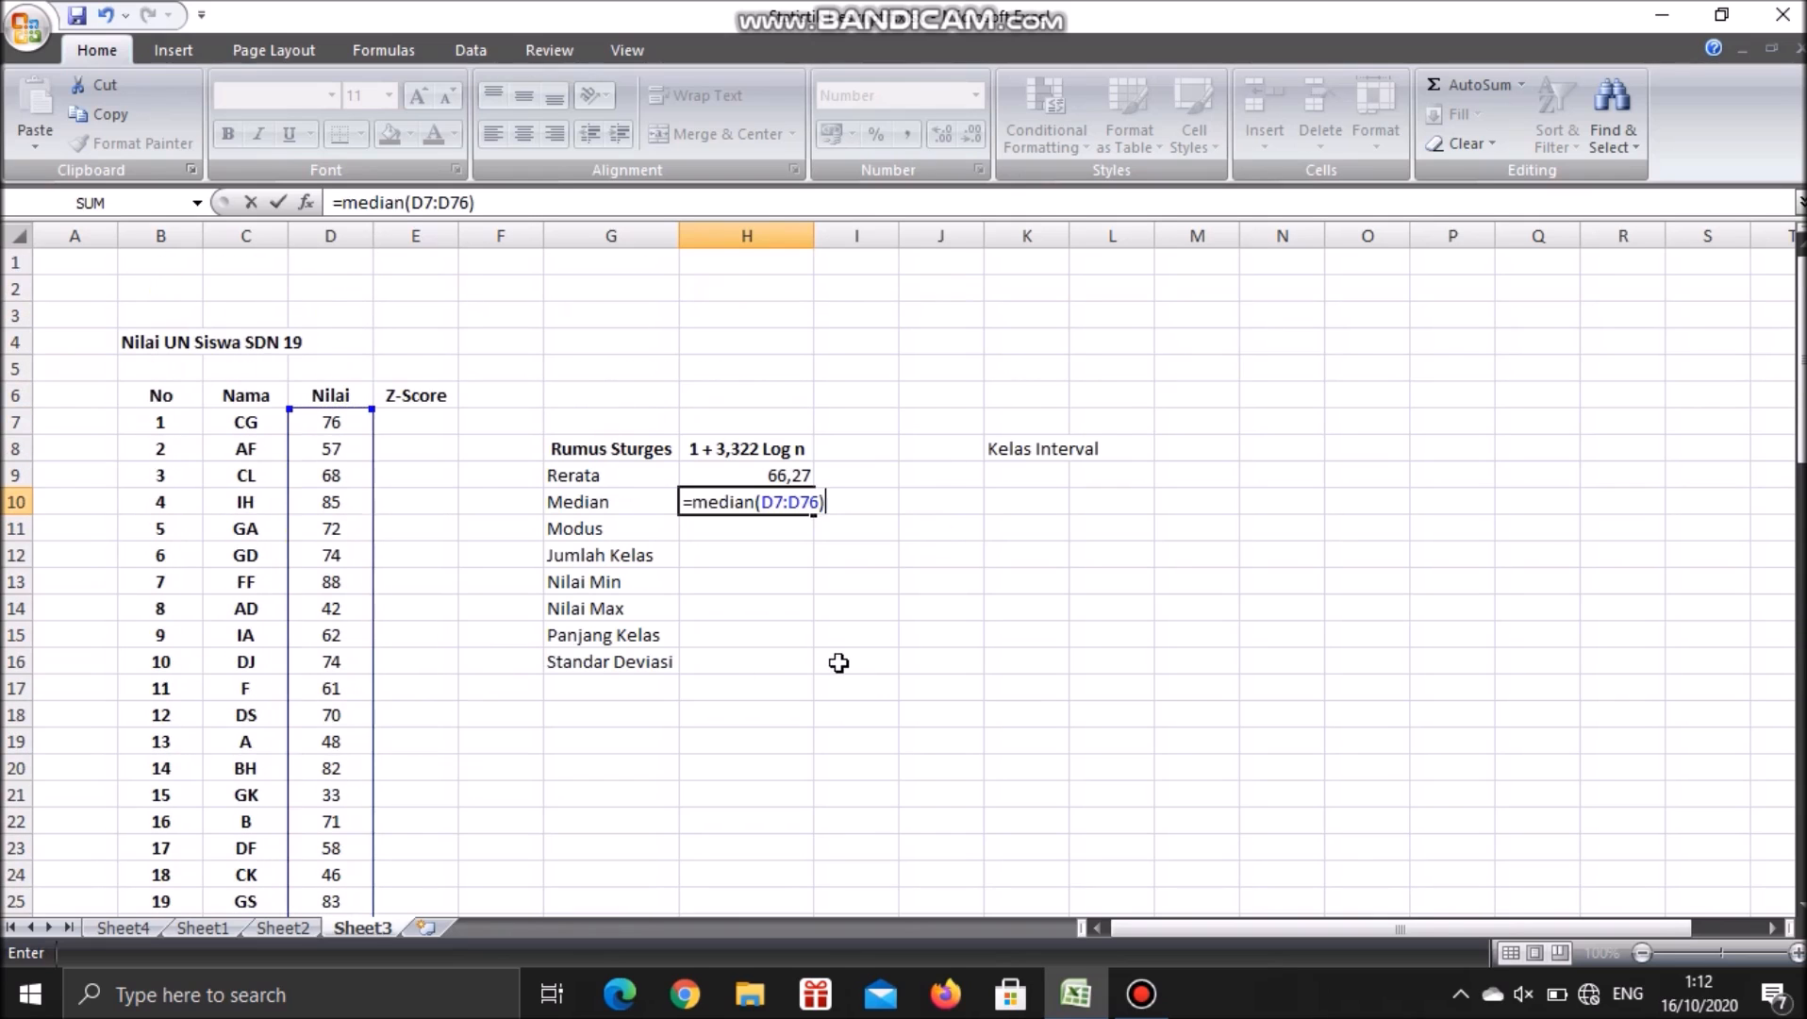
key(Return)
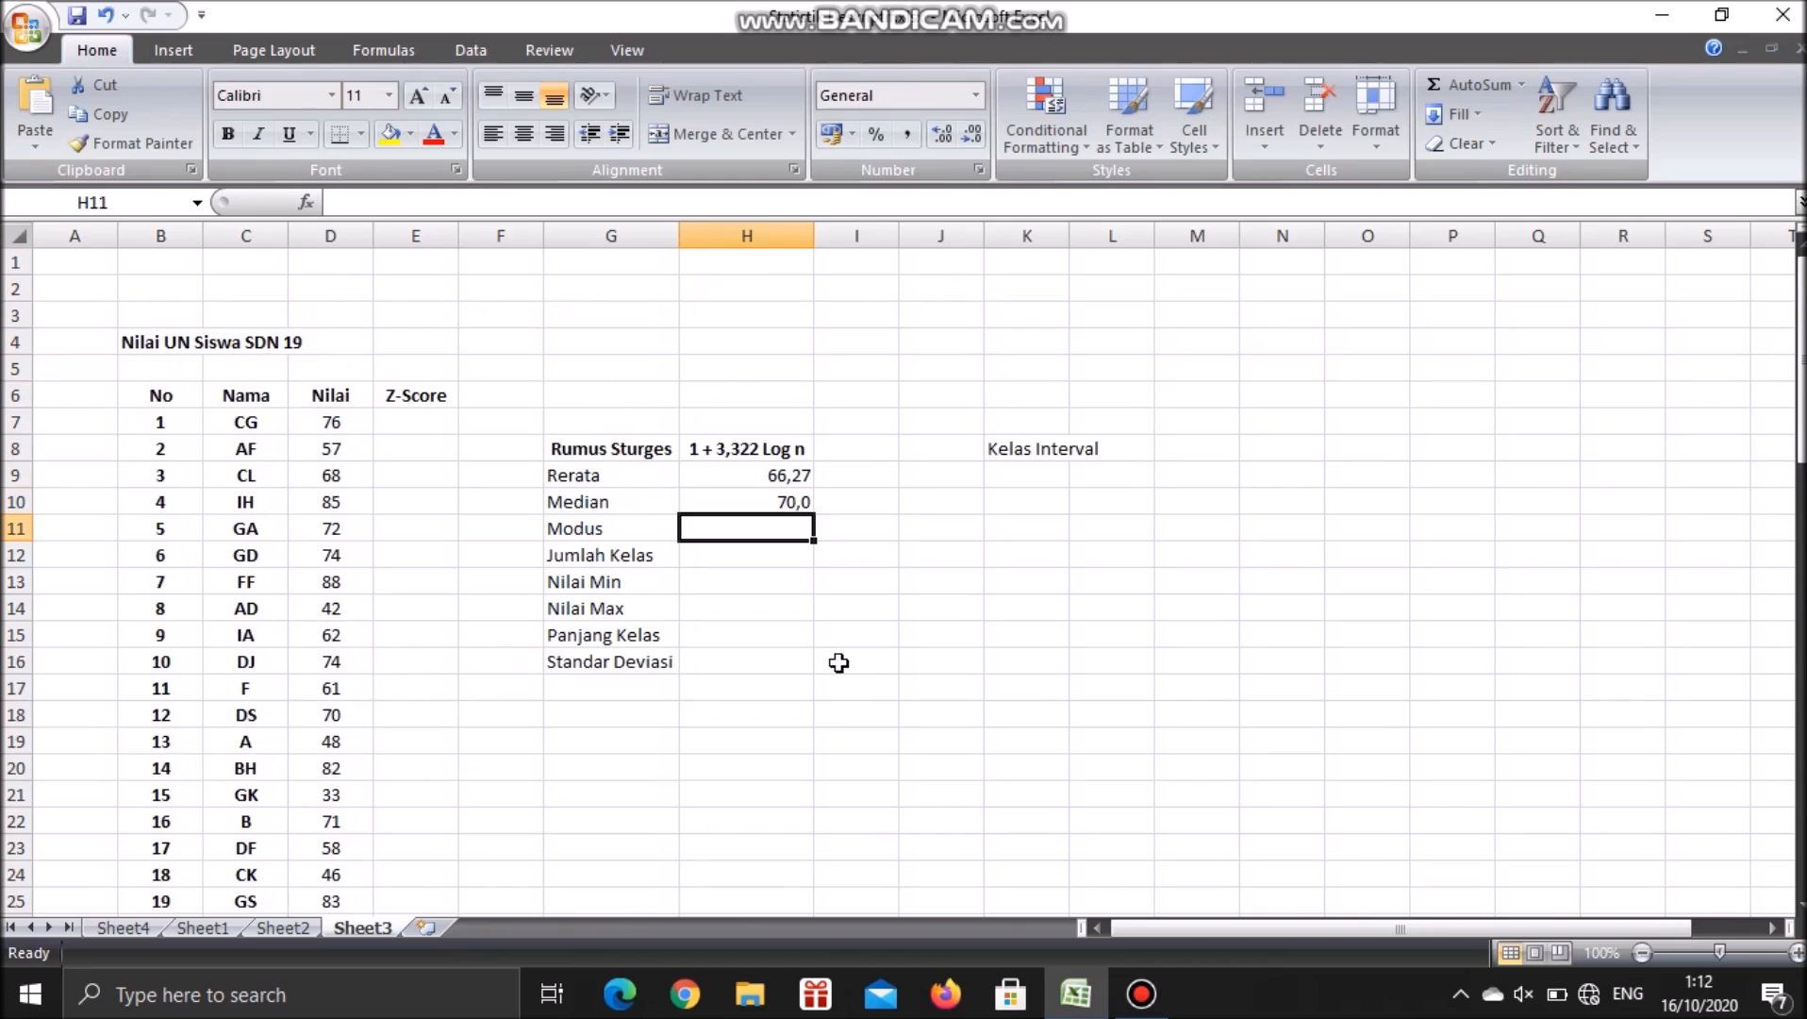
Calculate the Modus in H11 with a MODE formula over the scores in D7:D76
text(=)
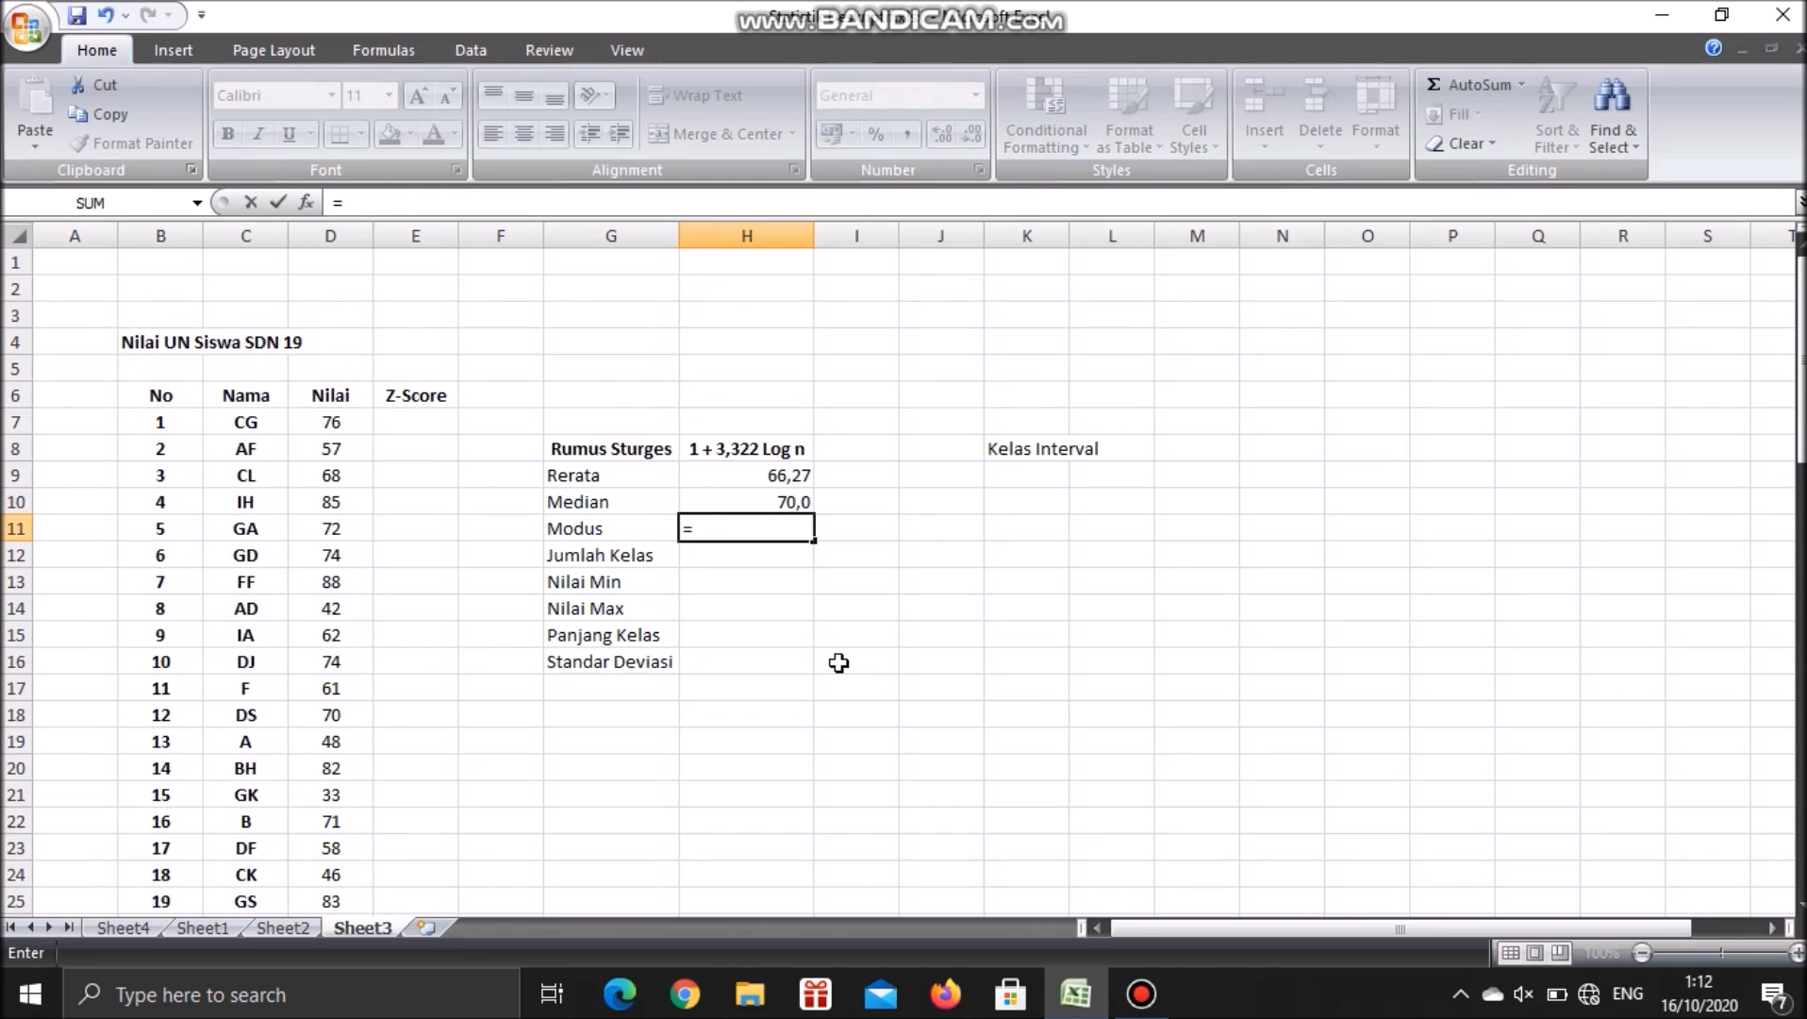
text(mode()
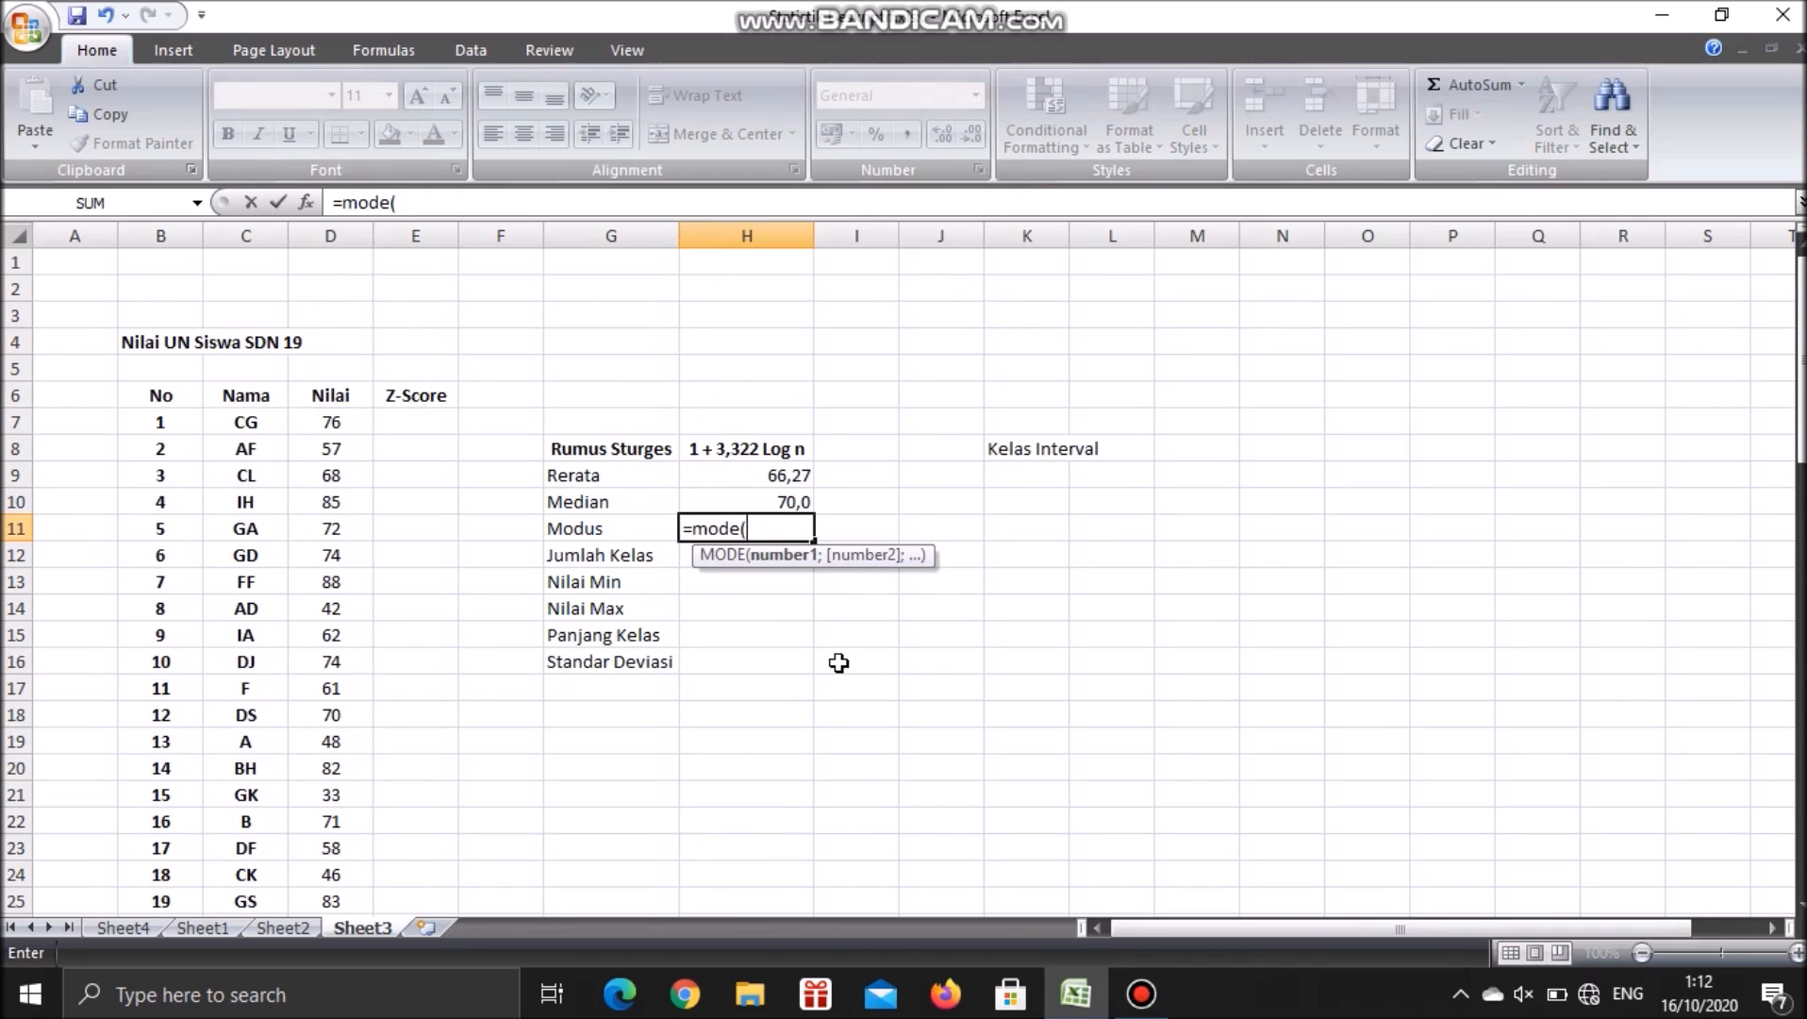
click(349, 421)
scroll(387, 660, down, 11)
scroll(391, 704, down, 10)
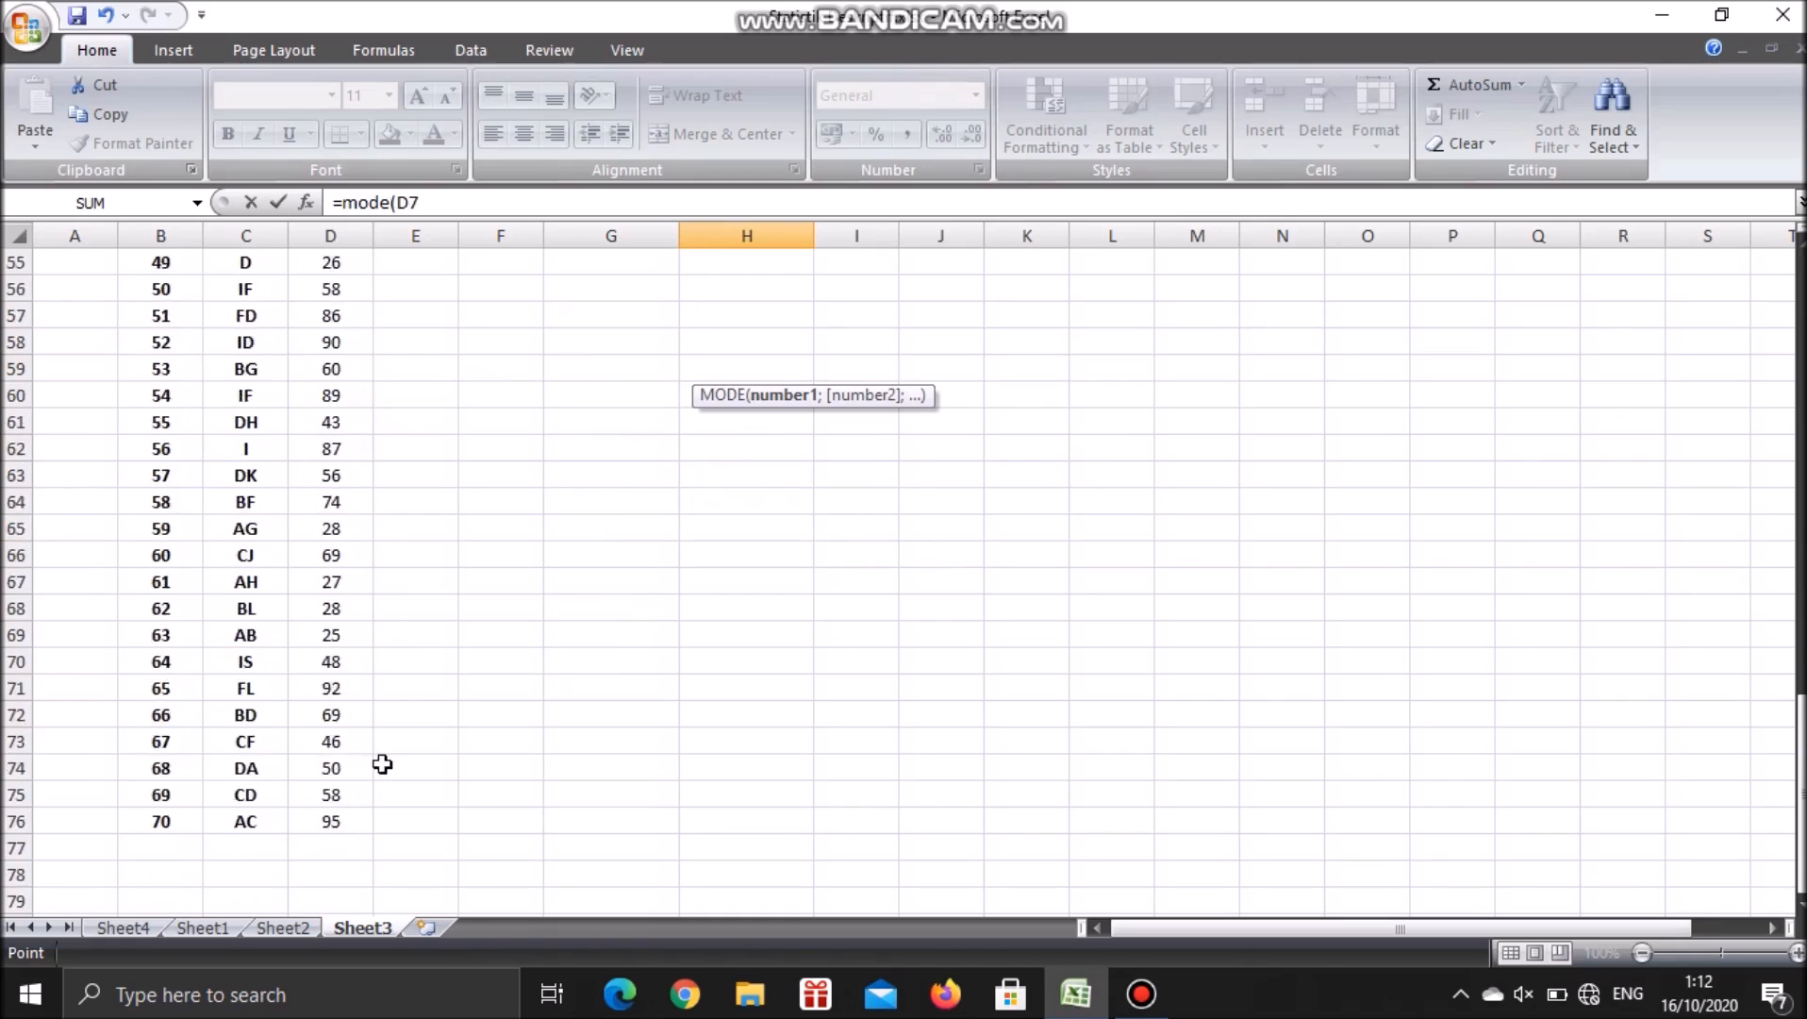
shift+click(335, 581)
scroll(695, 701, up, 7)
scroll(695, 701, up, 14)
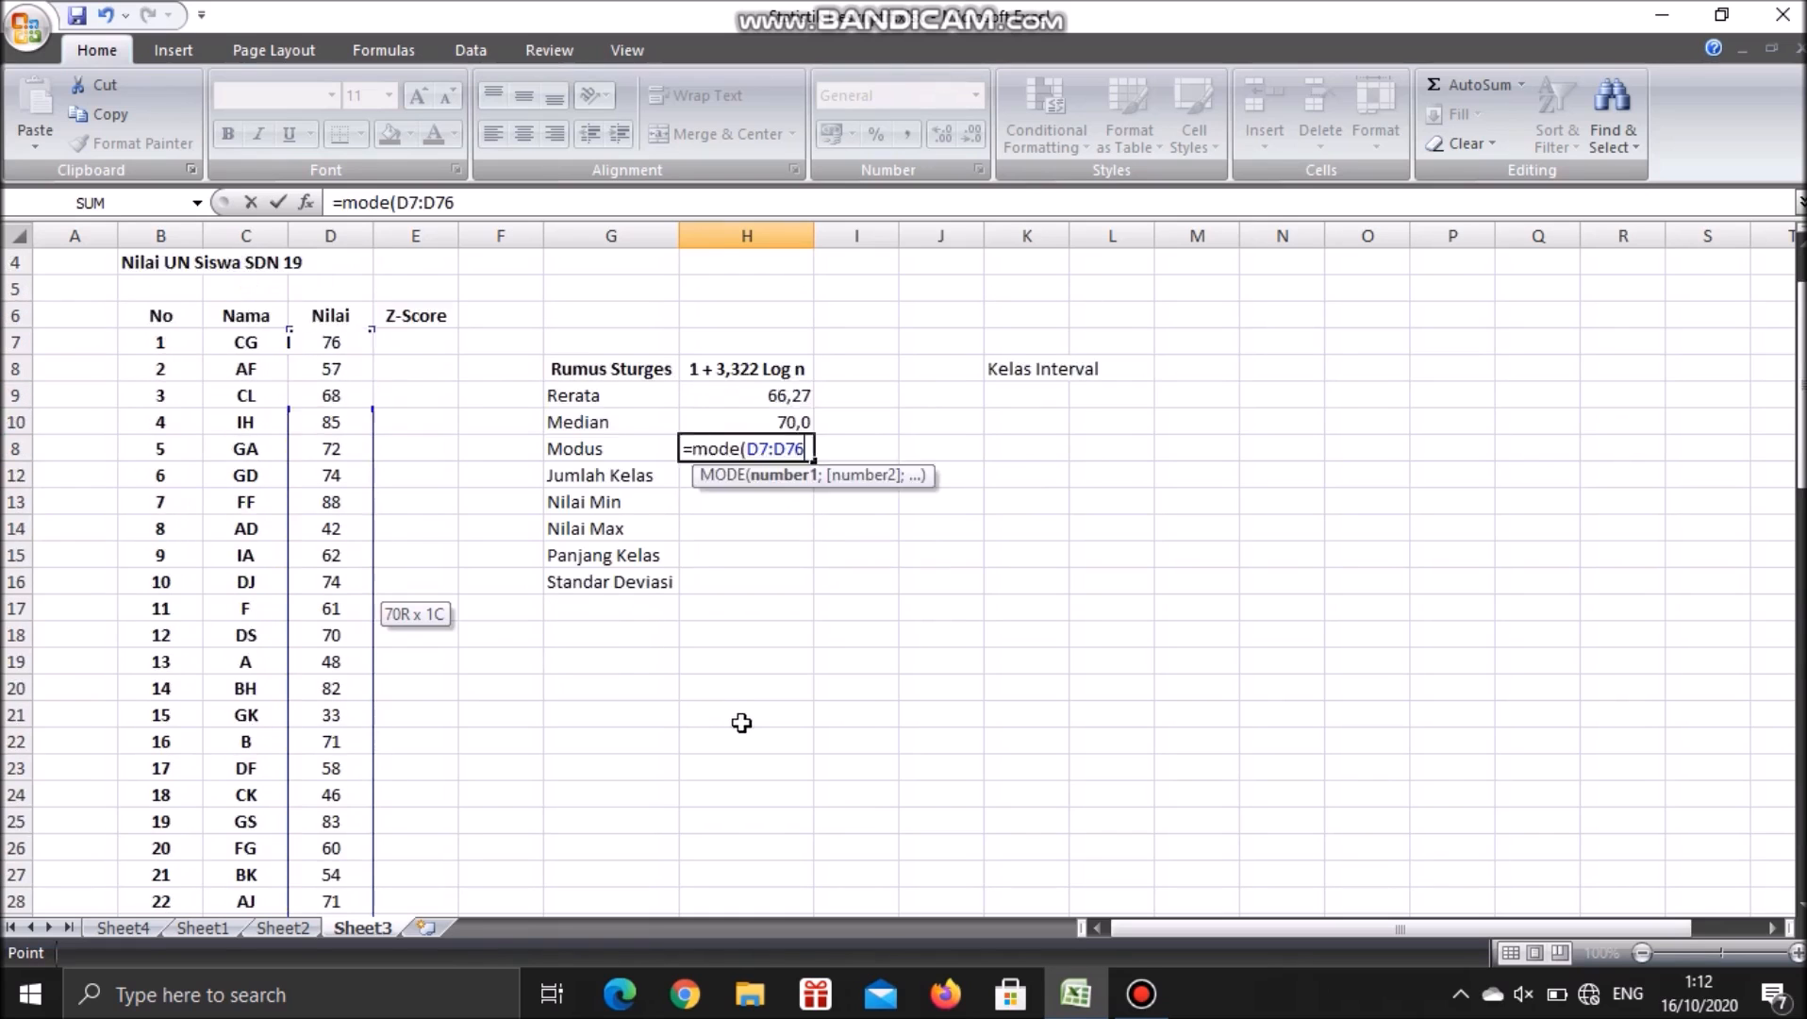
text())
key(Return)
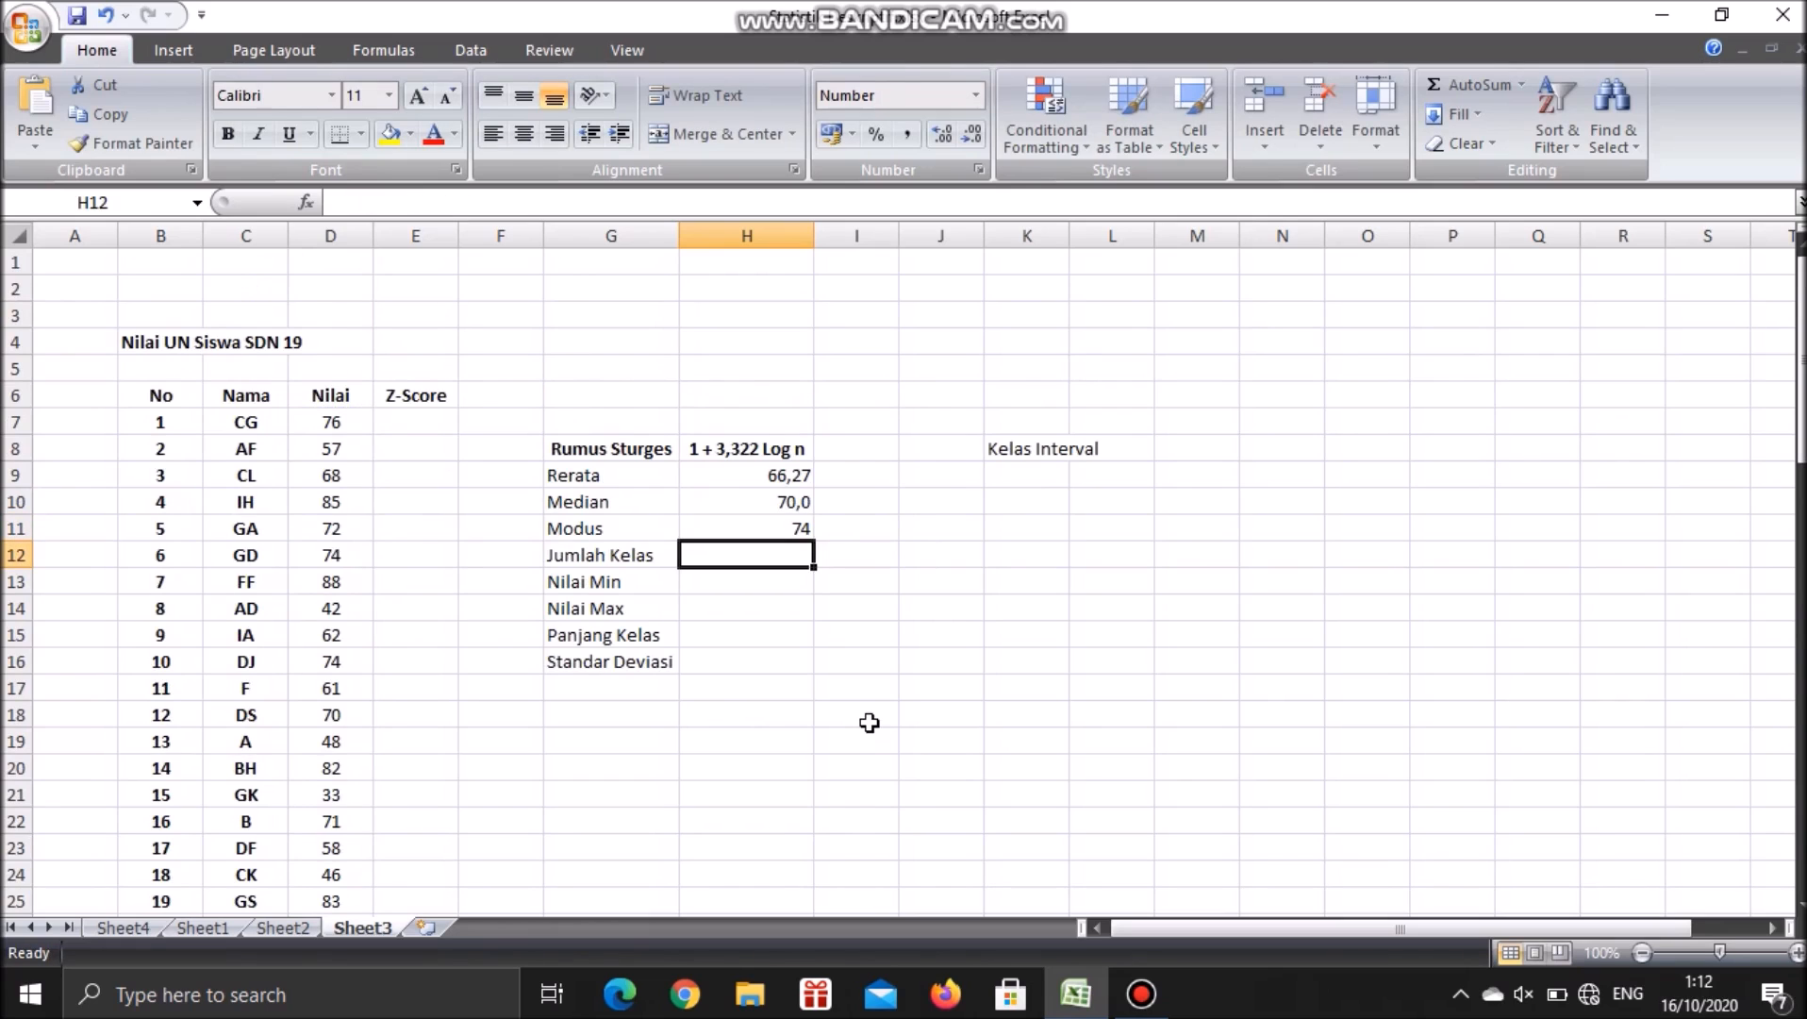
Calculate the Jumlah Kelas in H12 using the Sturges formula =1+3,322*log10(70)
click(650, 451)
click(741, 450)
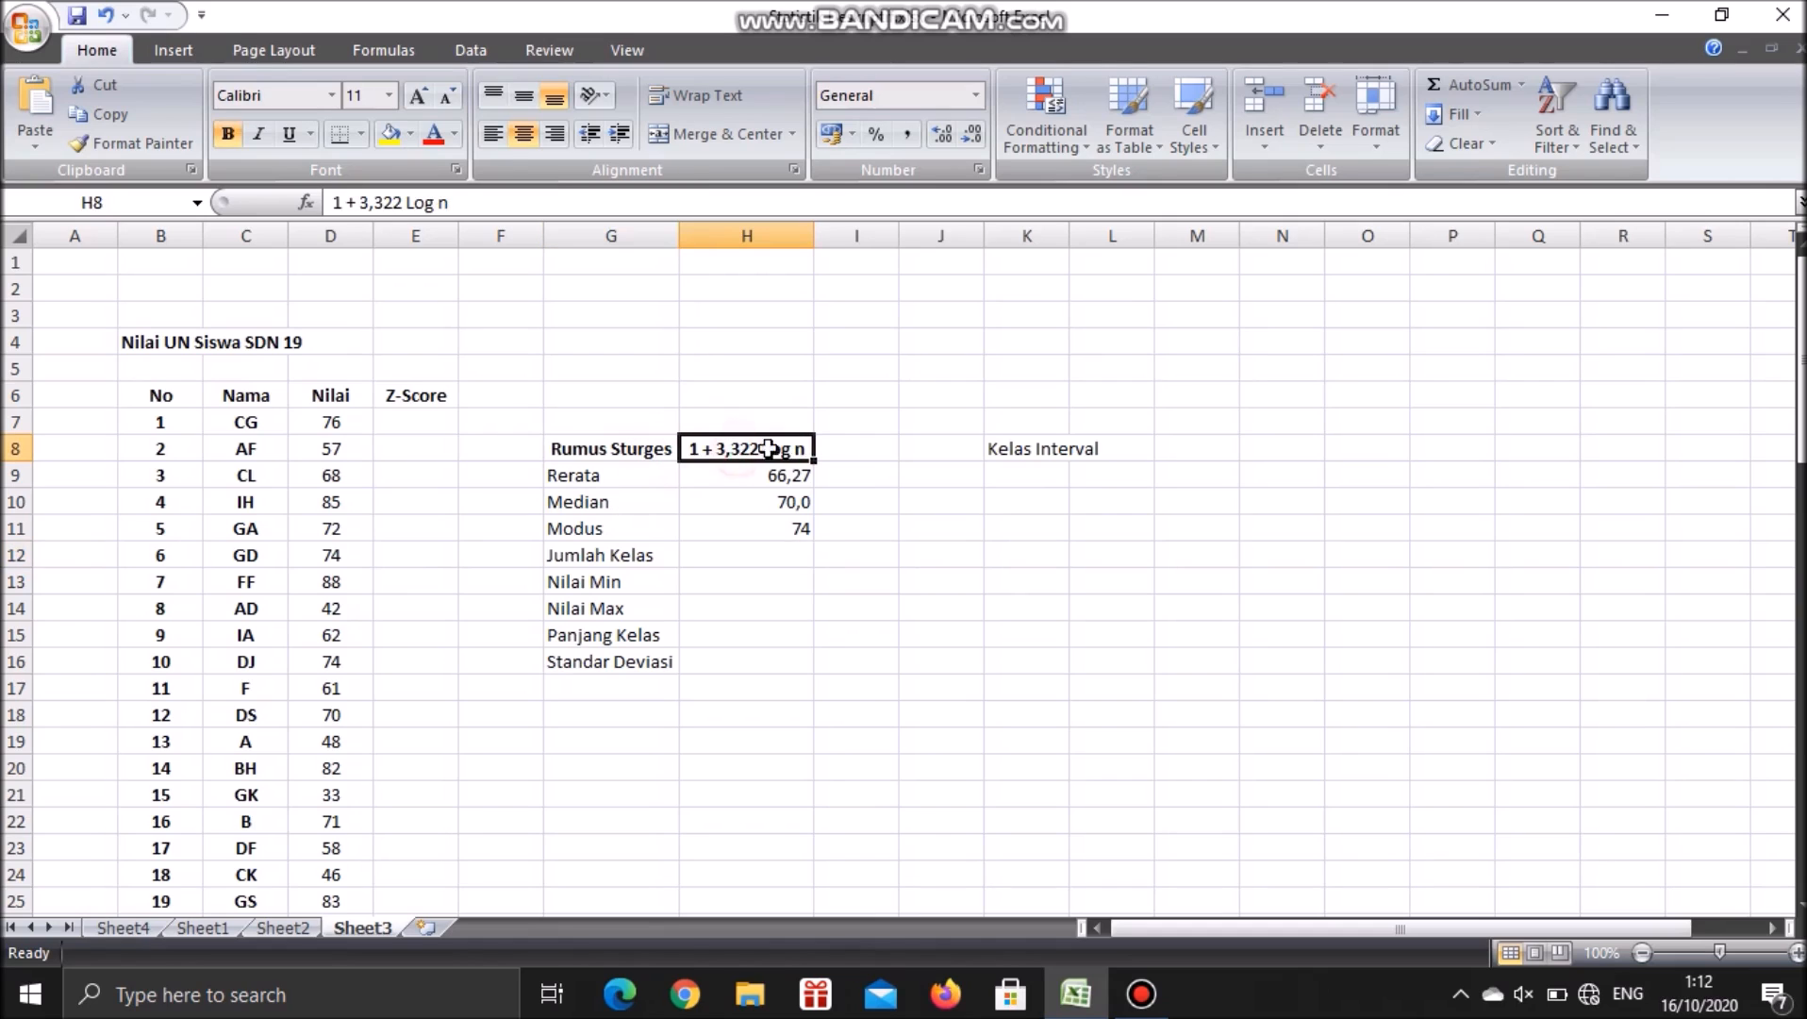
click(745, 547)
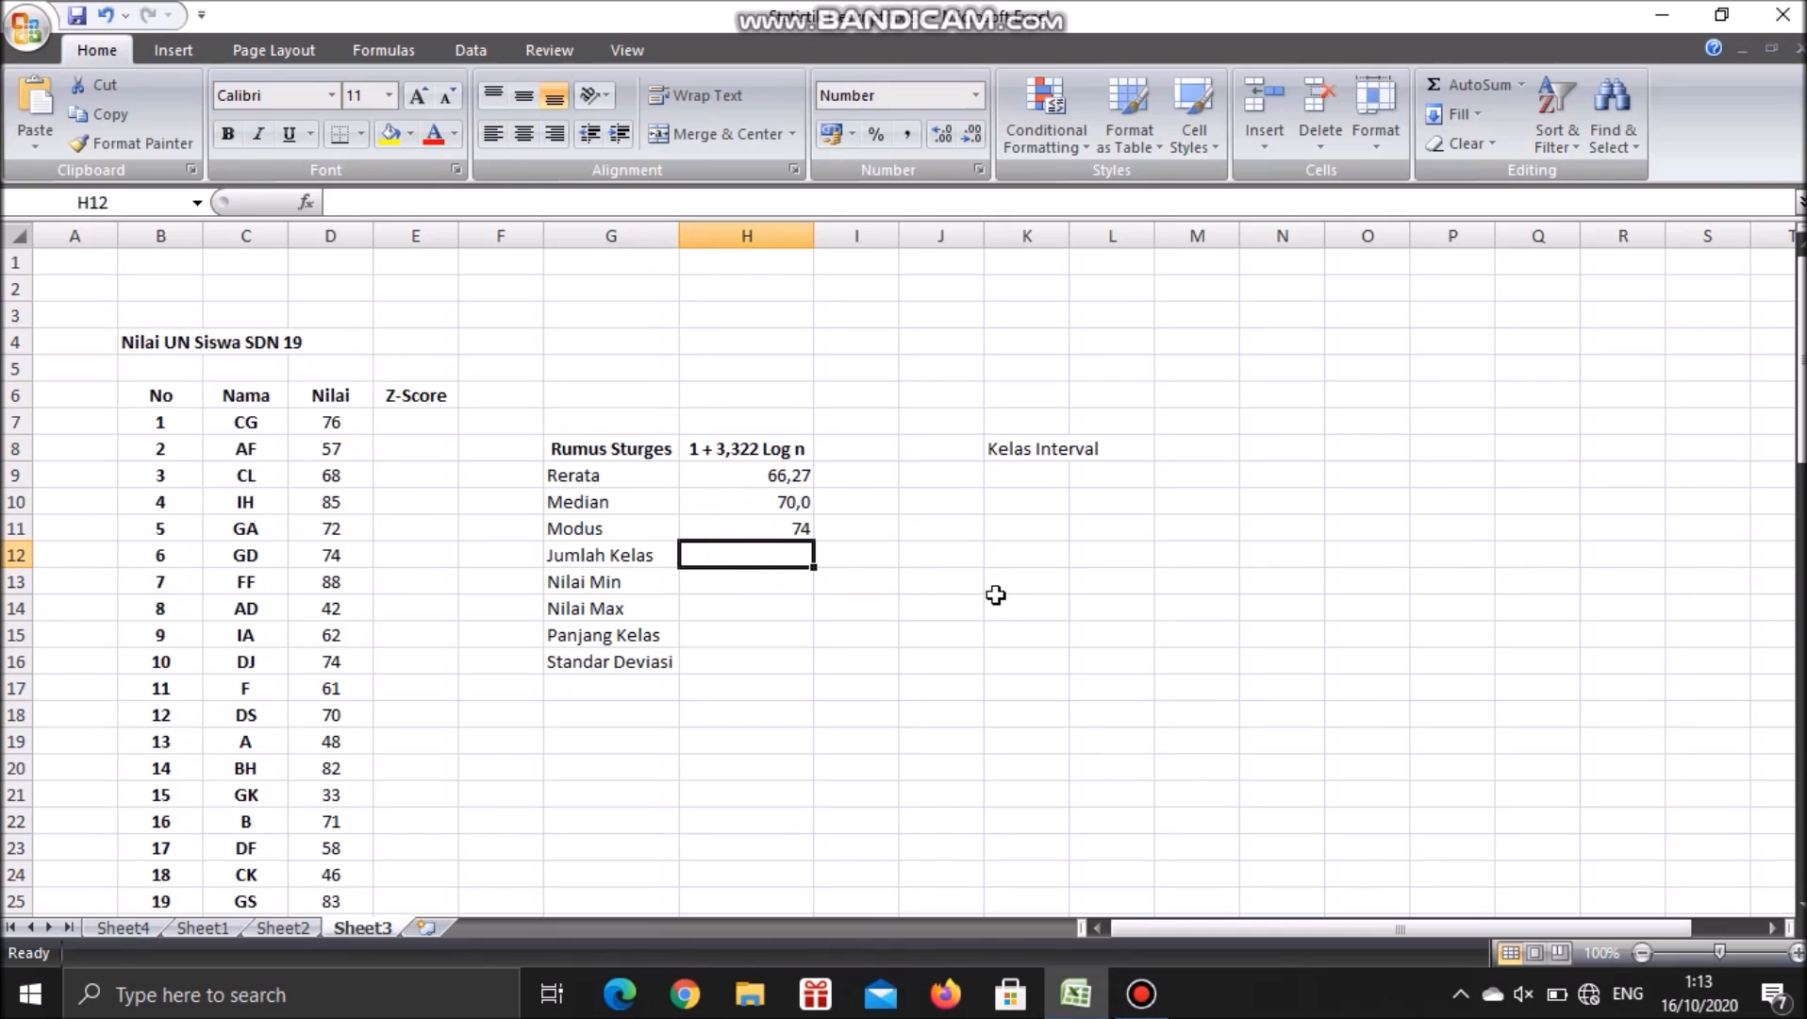
text(=)
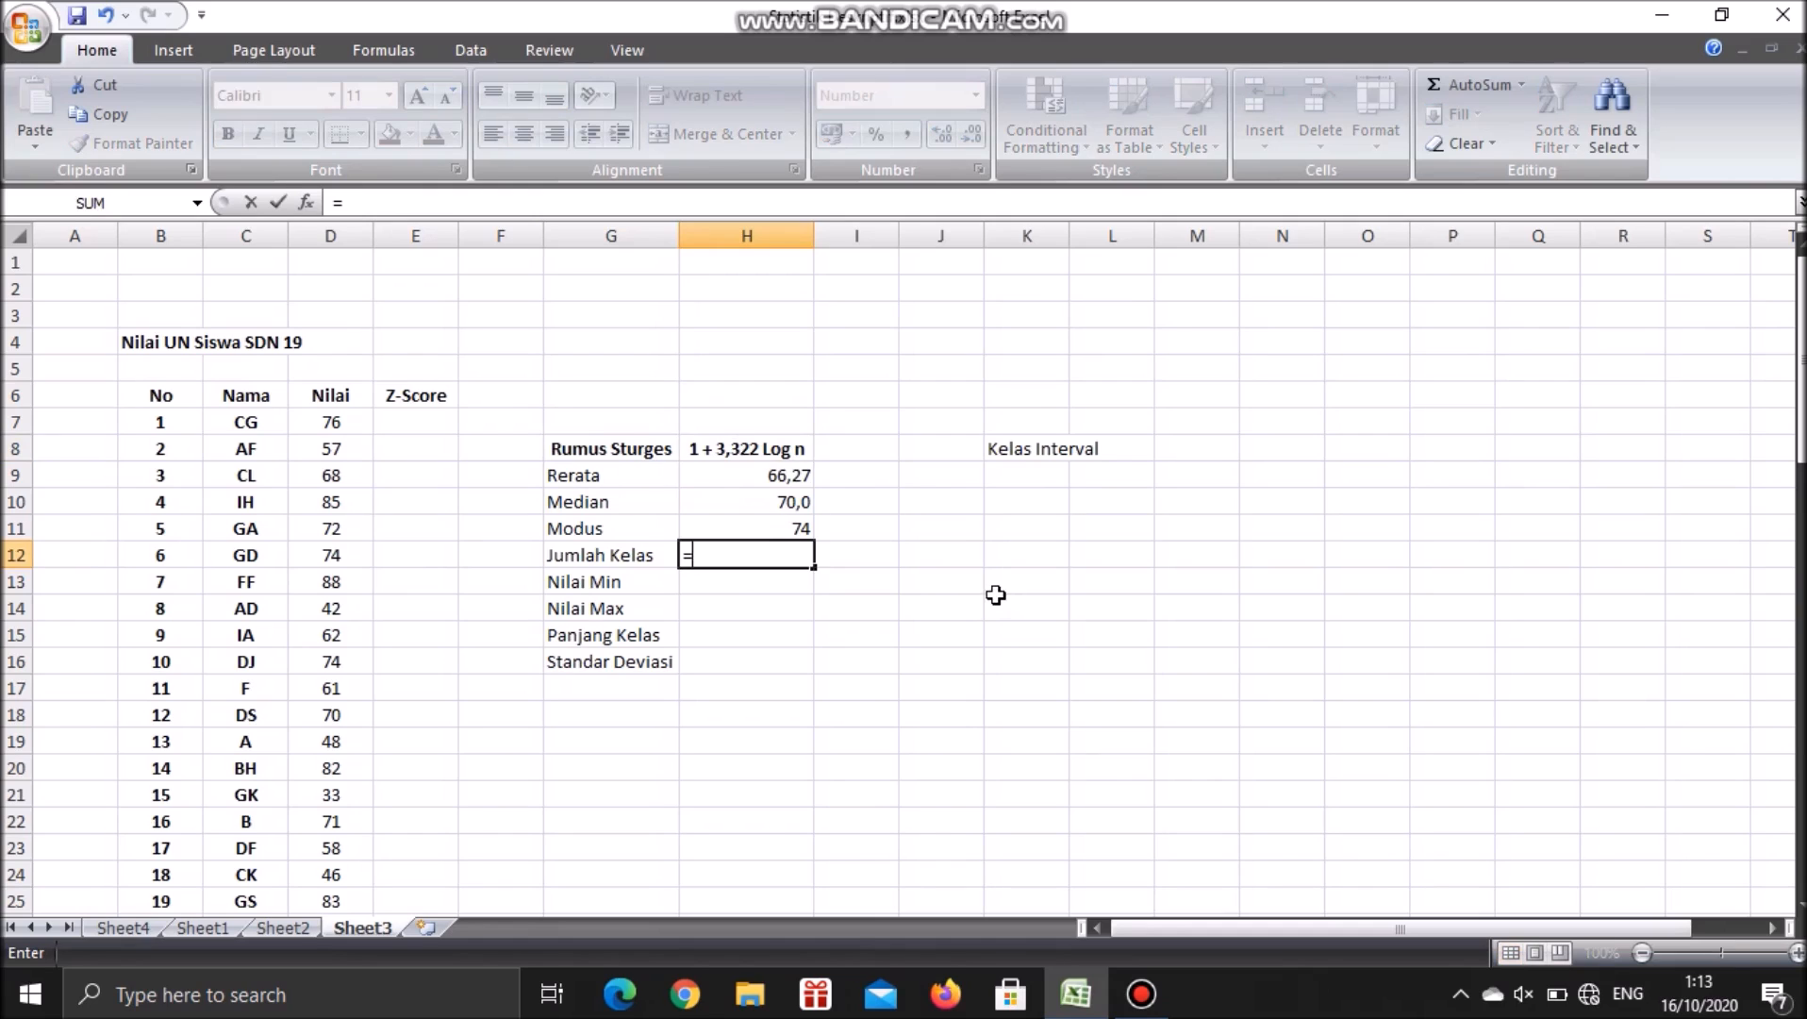
text(1+3,322)
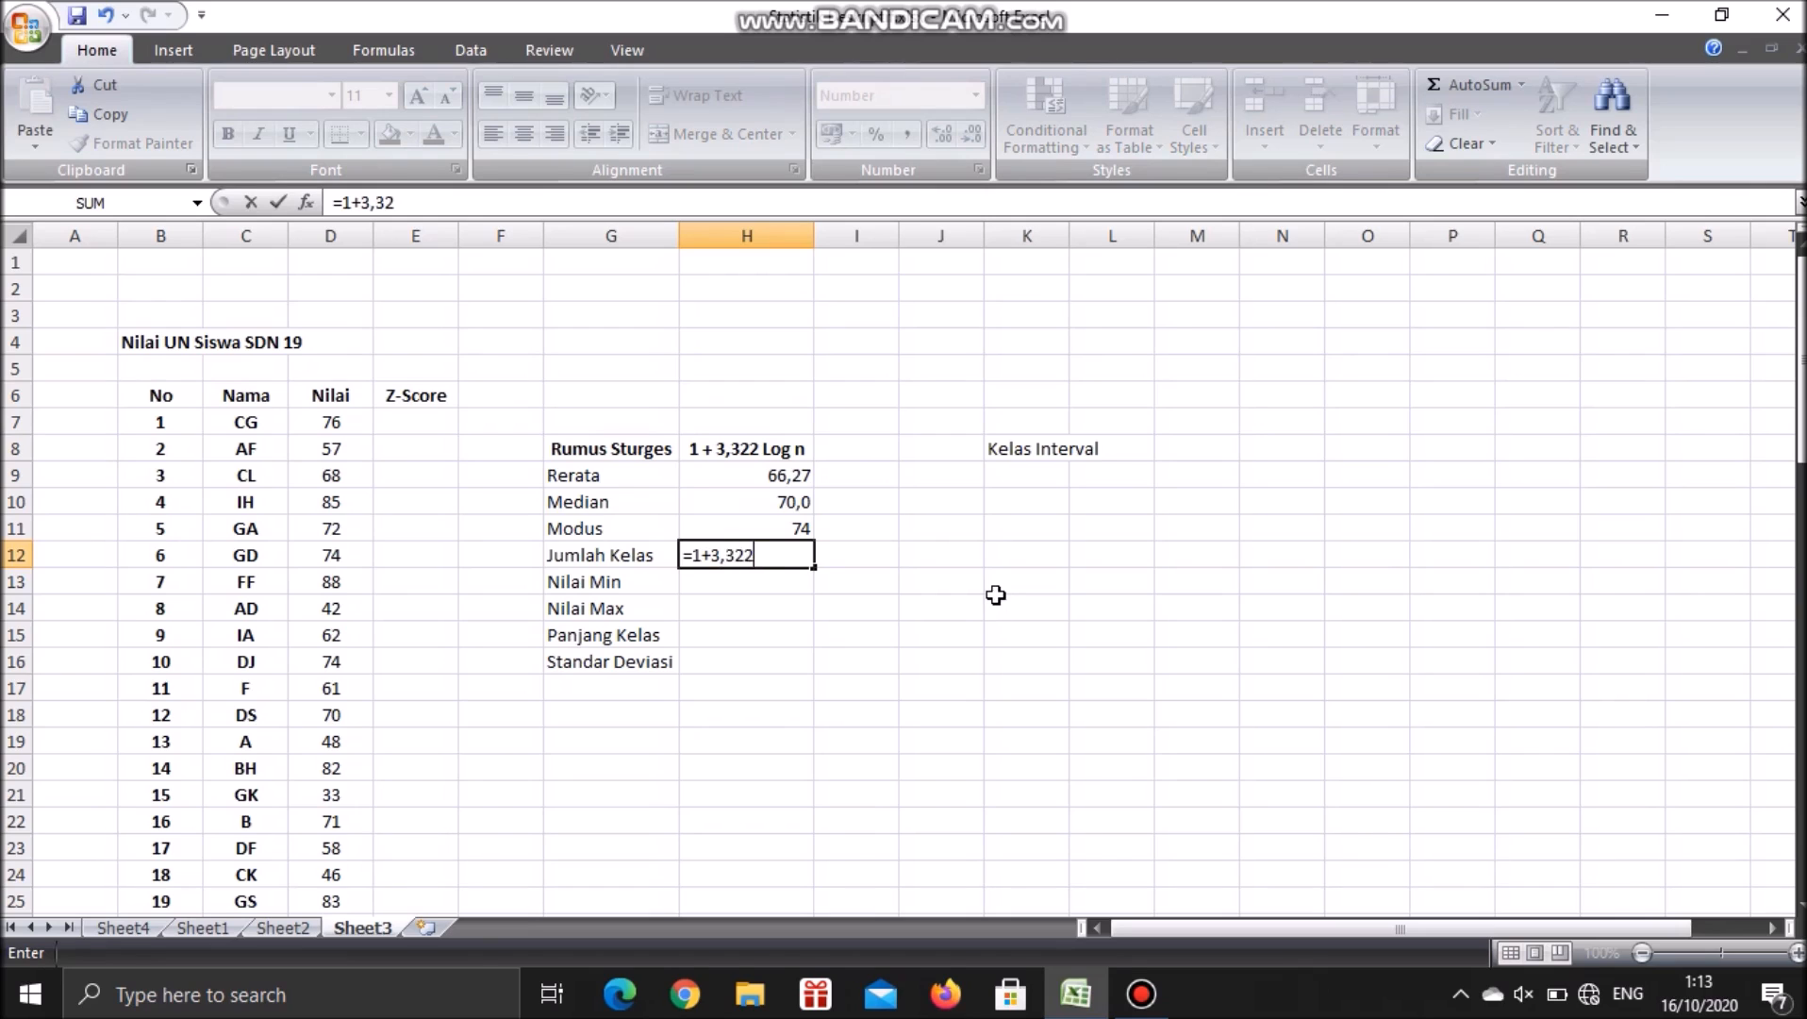
text(*log)
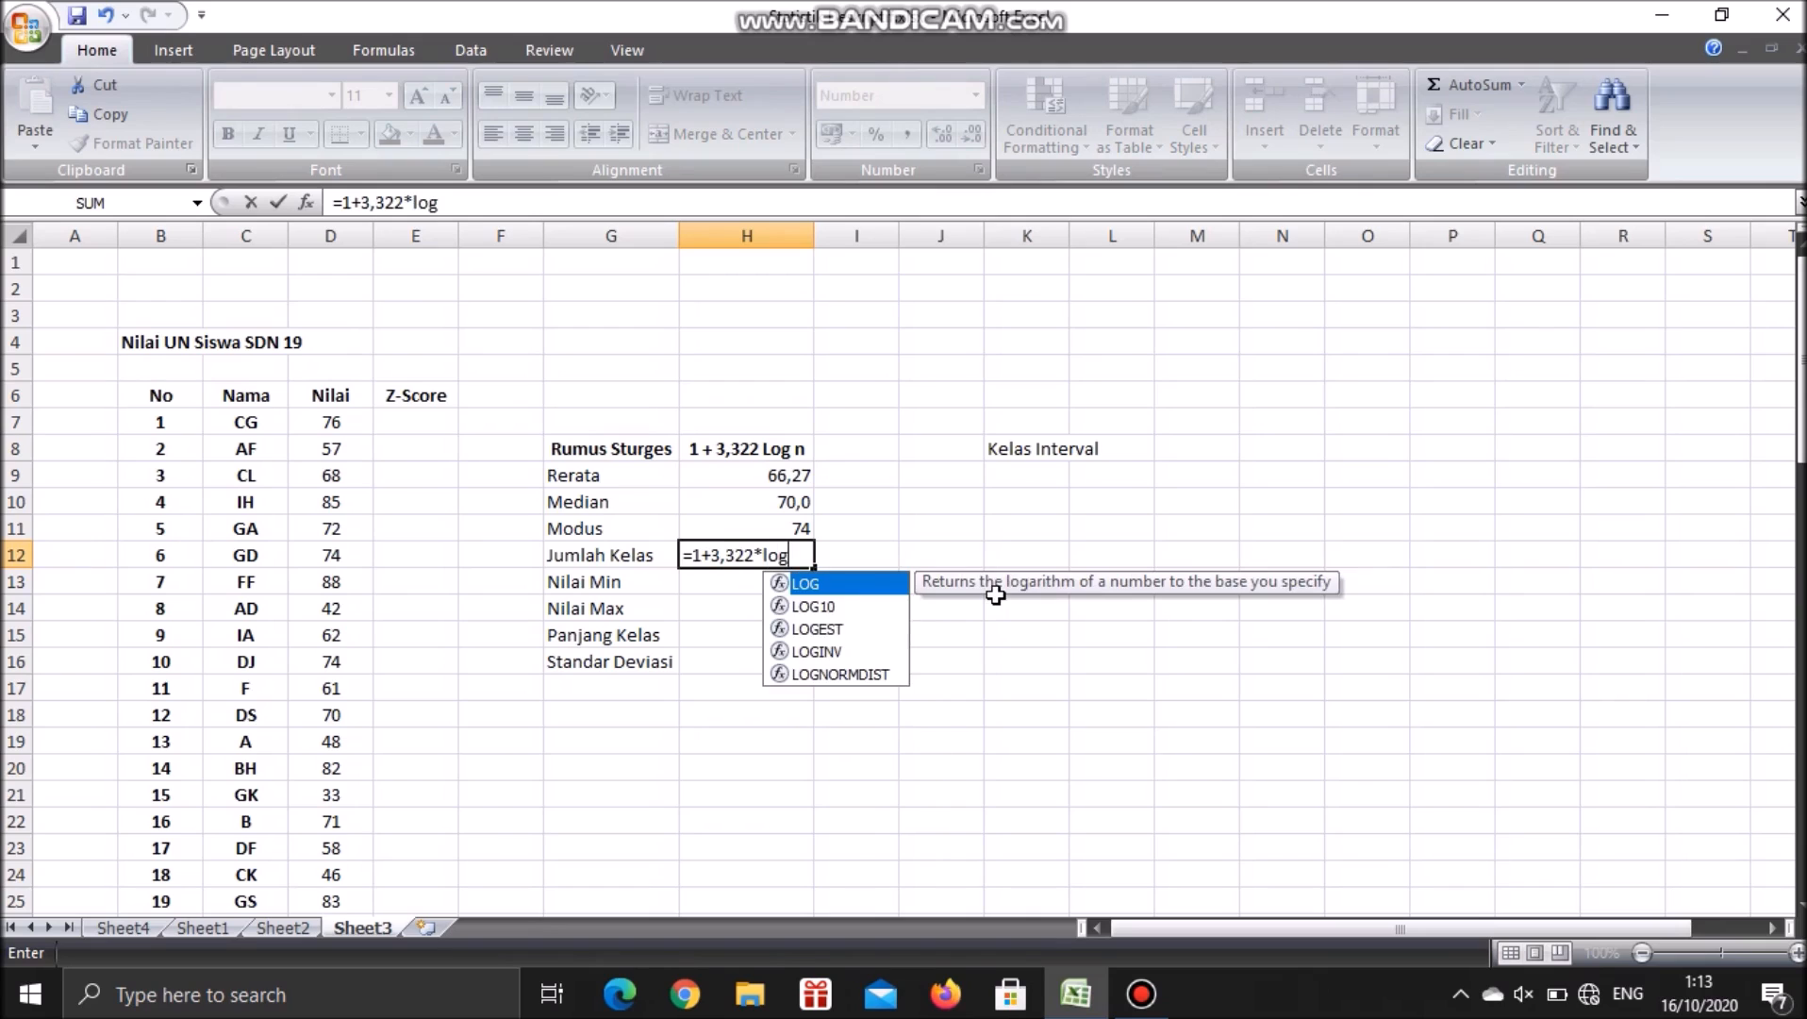
text(10()
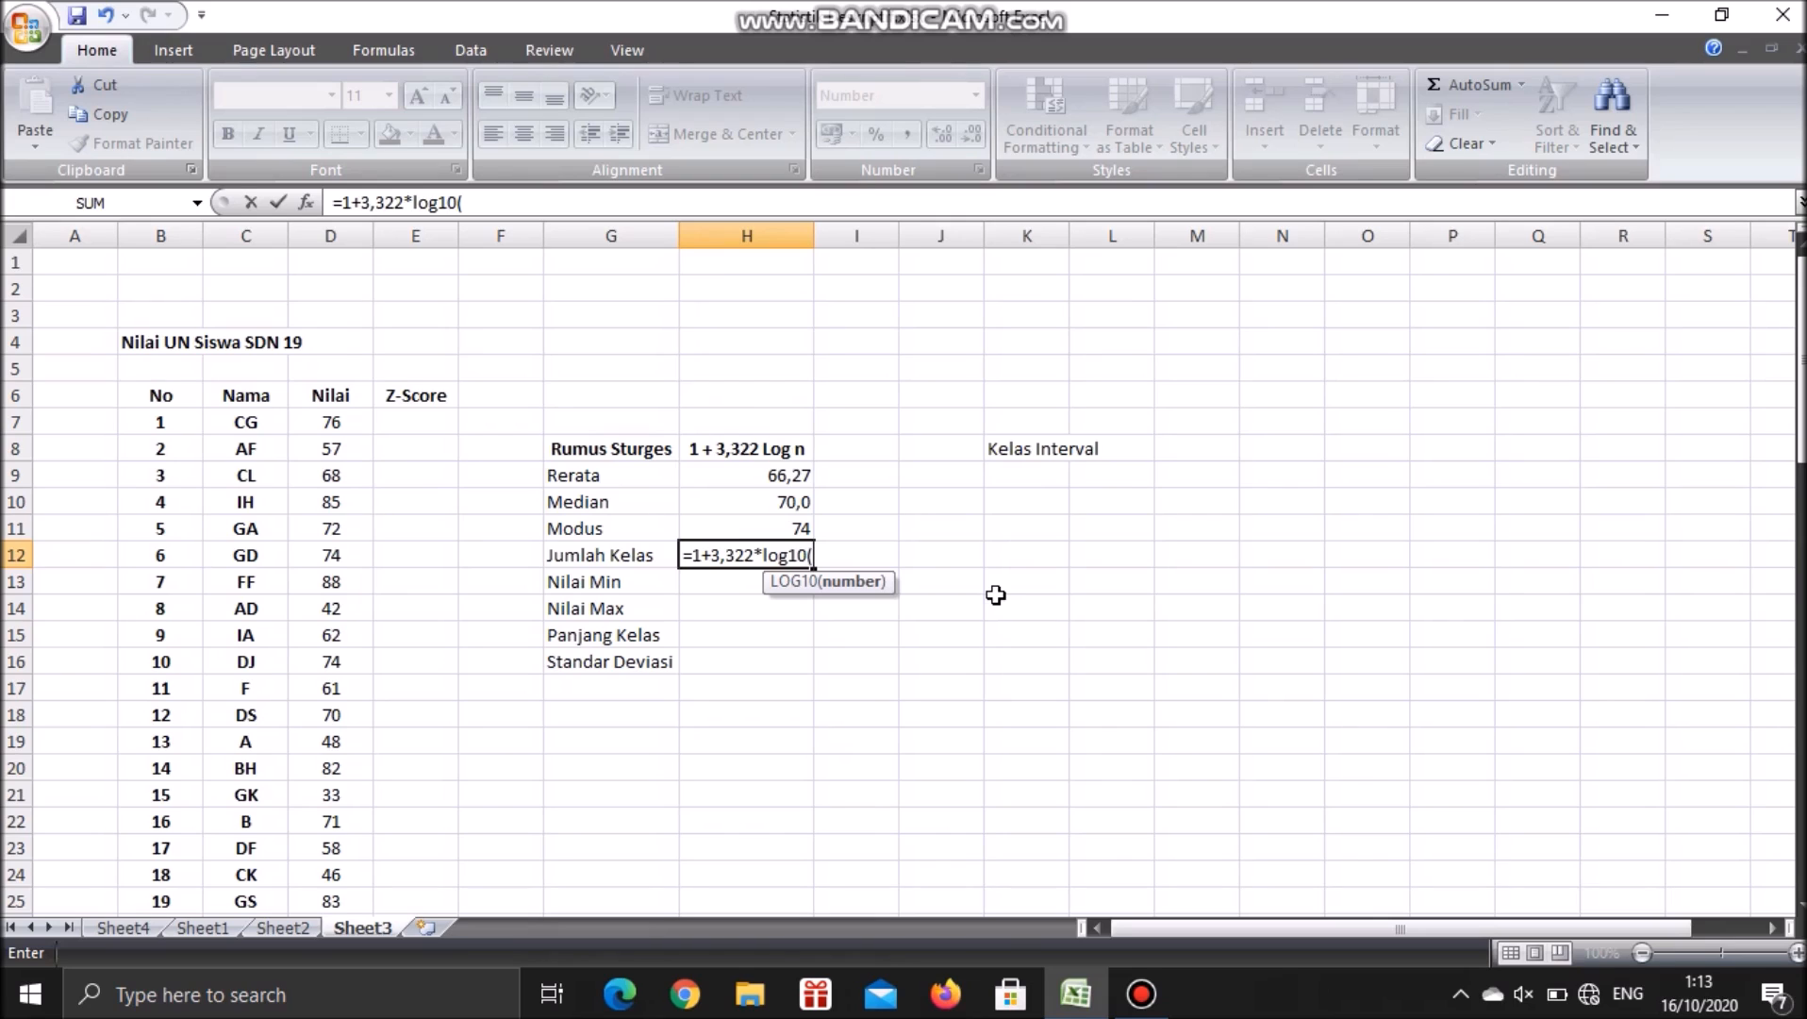
text(70))
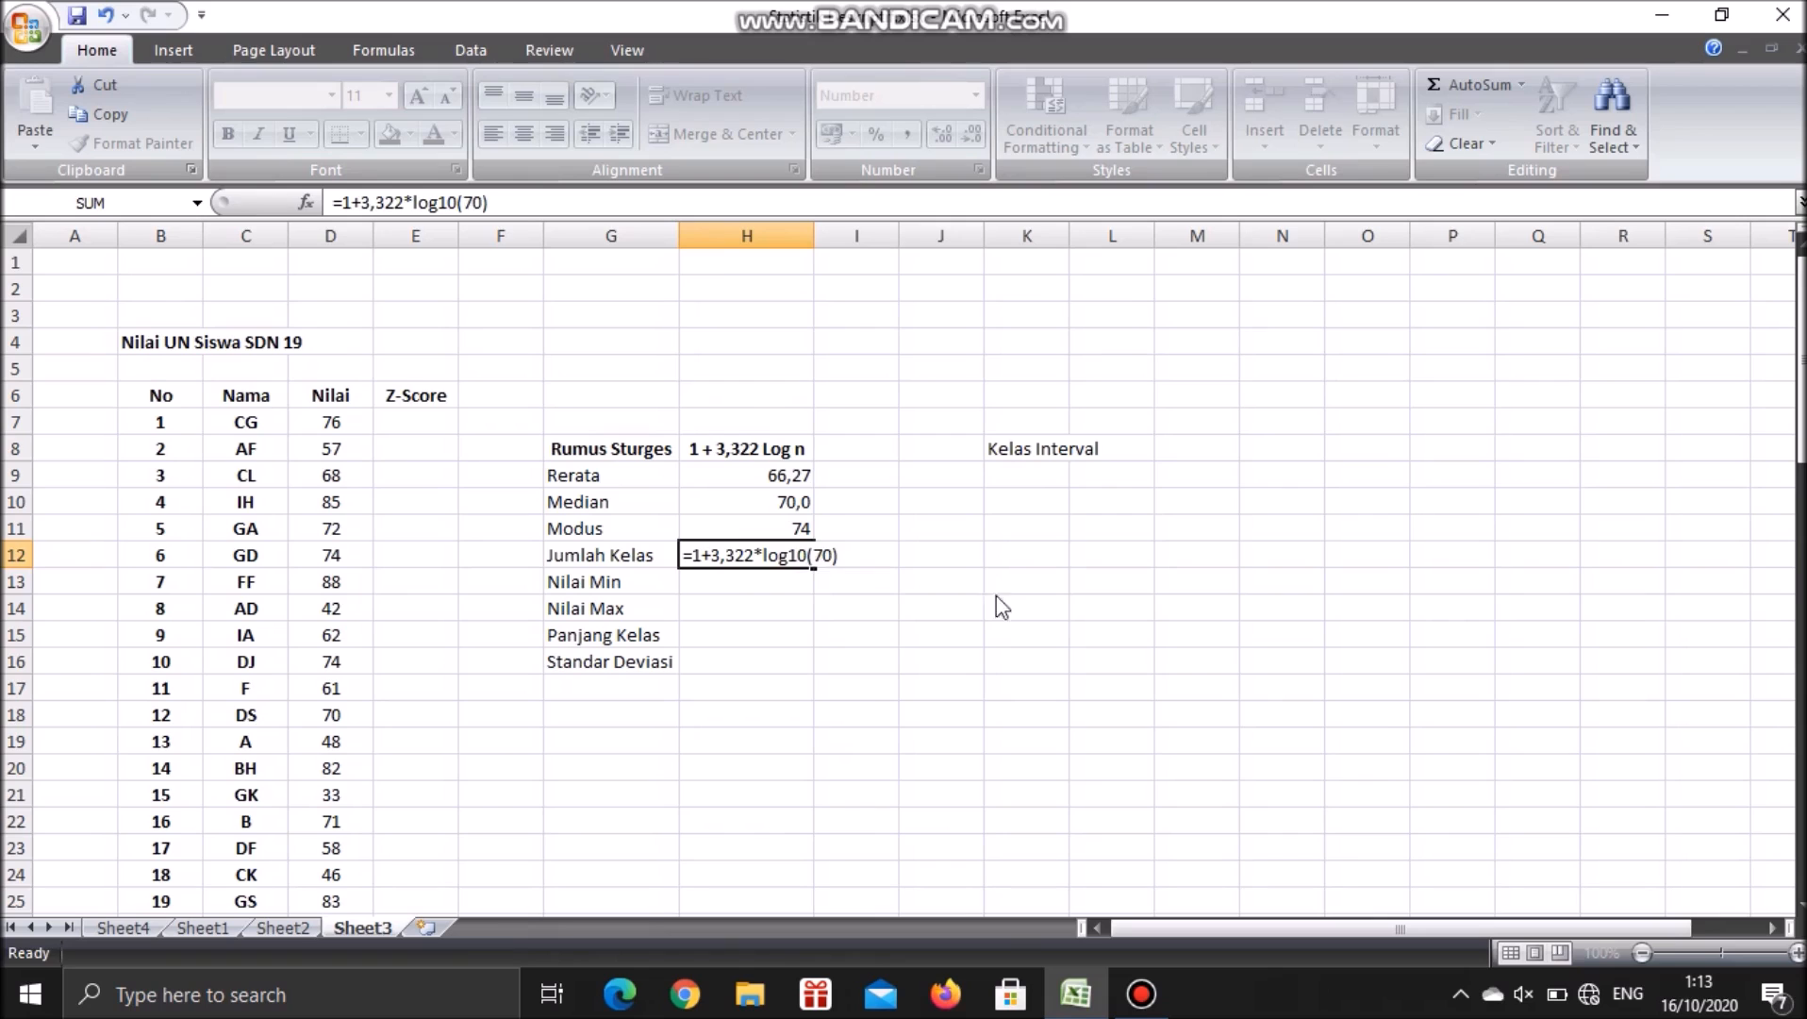
key(Return)
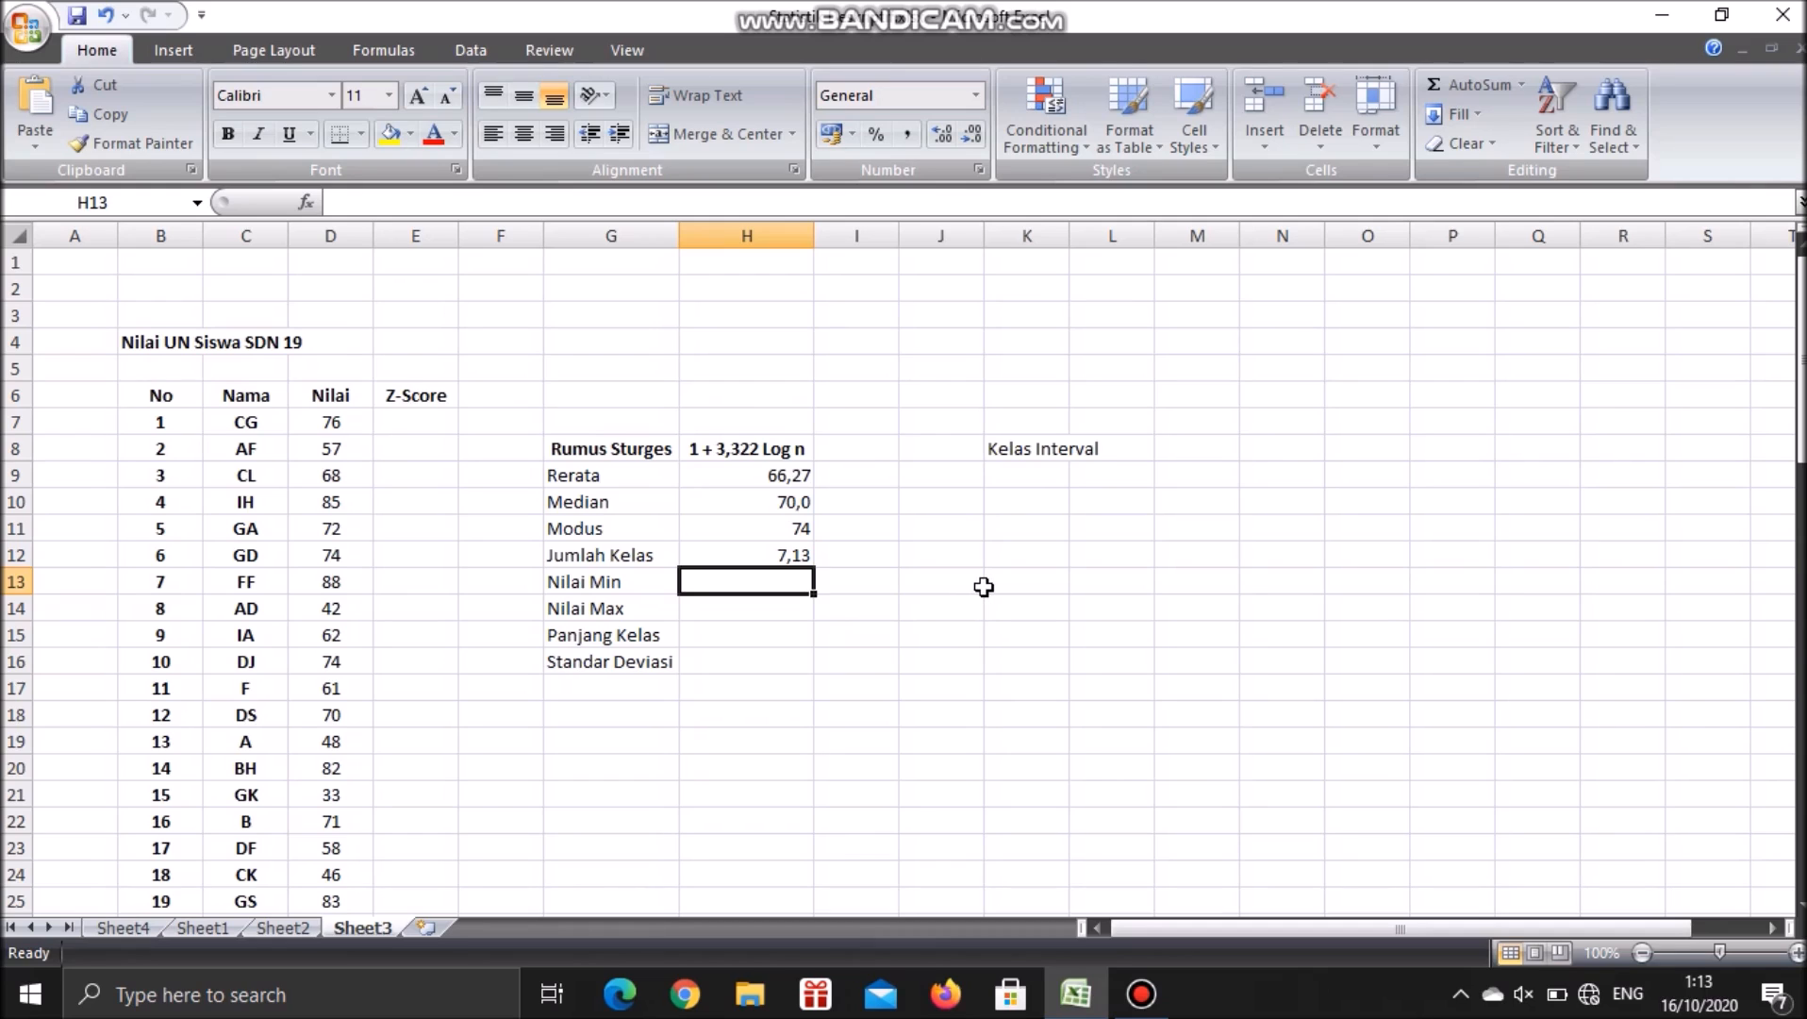
text(~~)
key(BackSpace)
key(BackSpace)
Calculate the Nilai Min in H13 with a MIN formula over the scores in D7:D76
text(=)
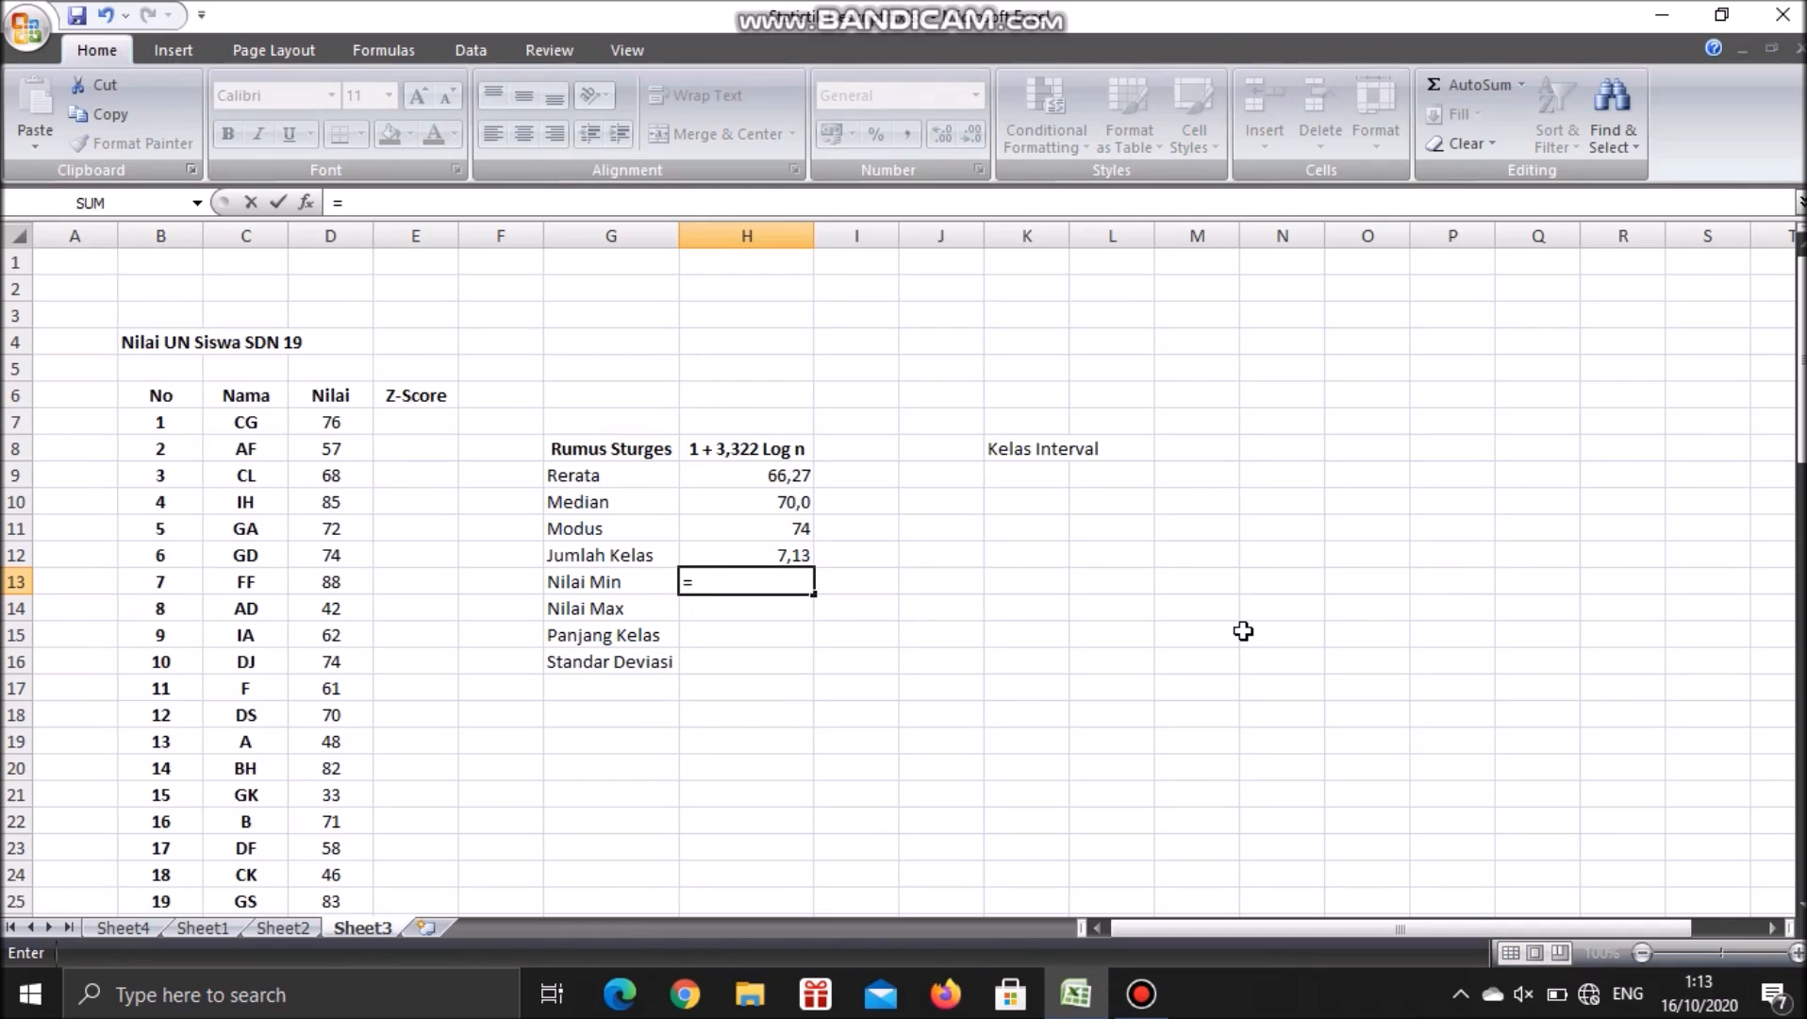
text(min)
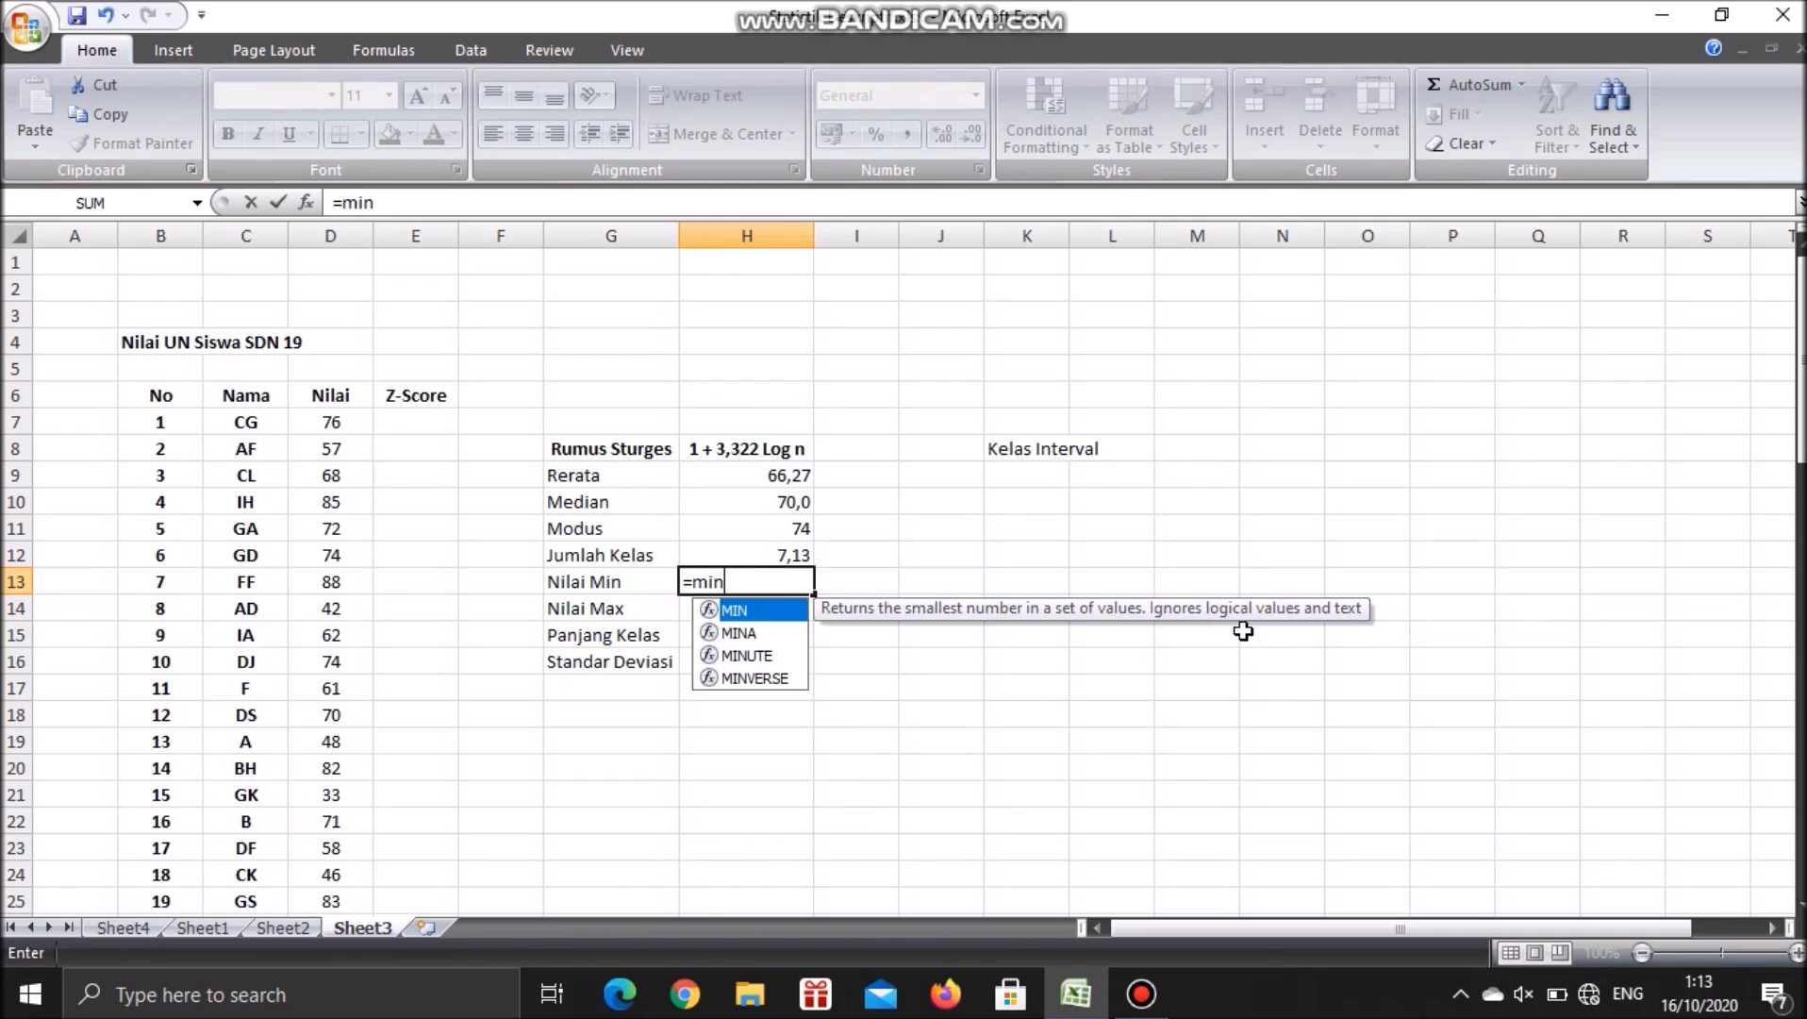
text(()
click(326, 421)
scroll(581, 552, down, 20)
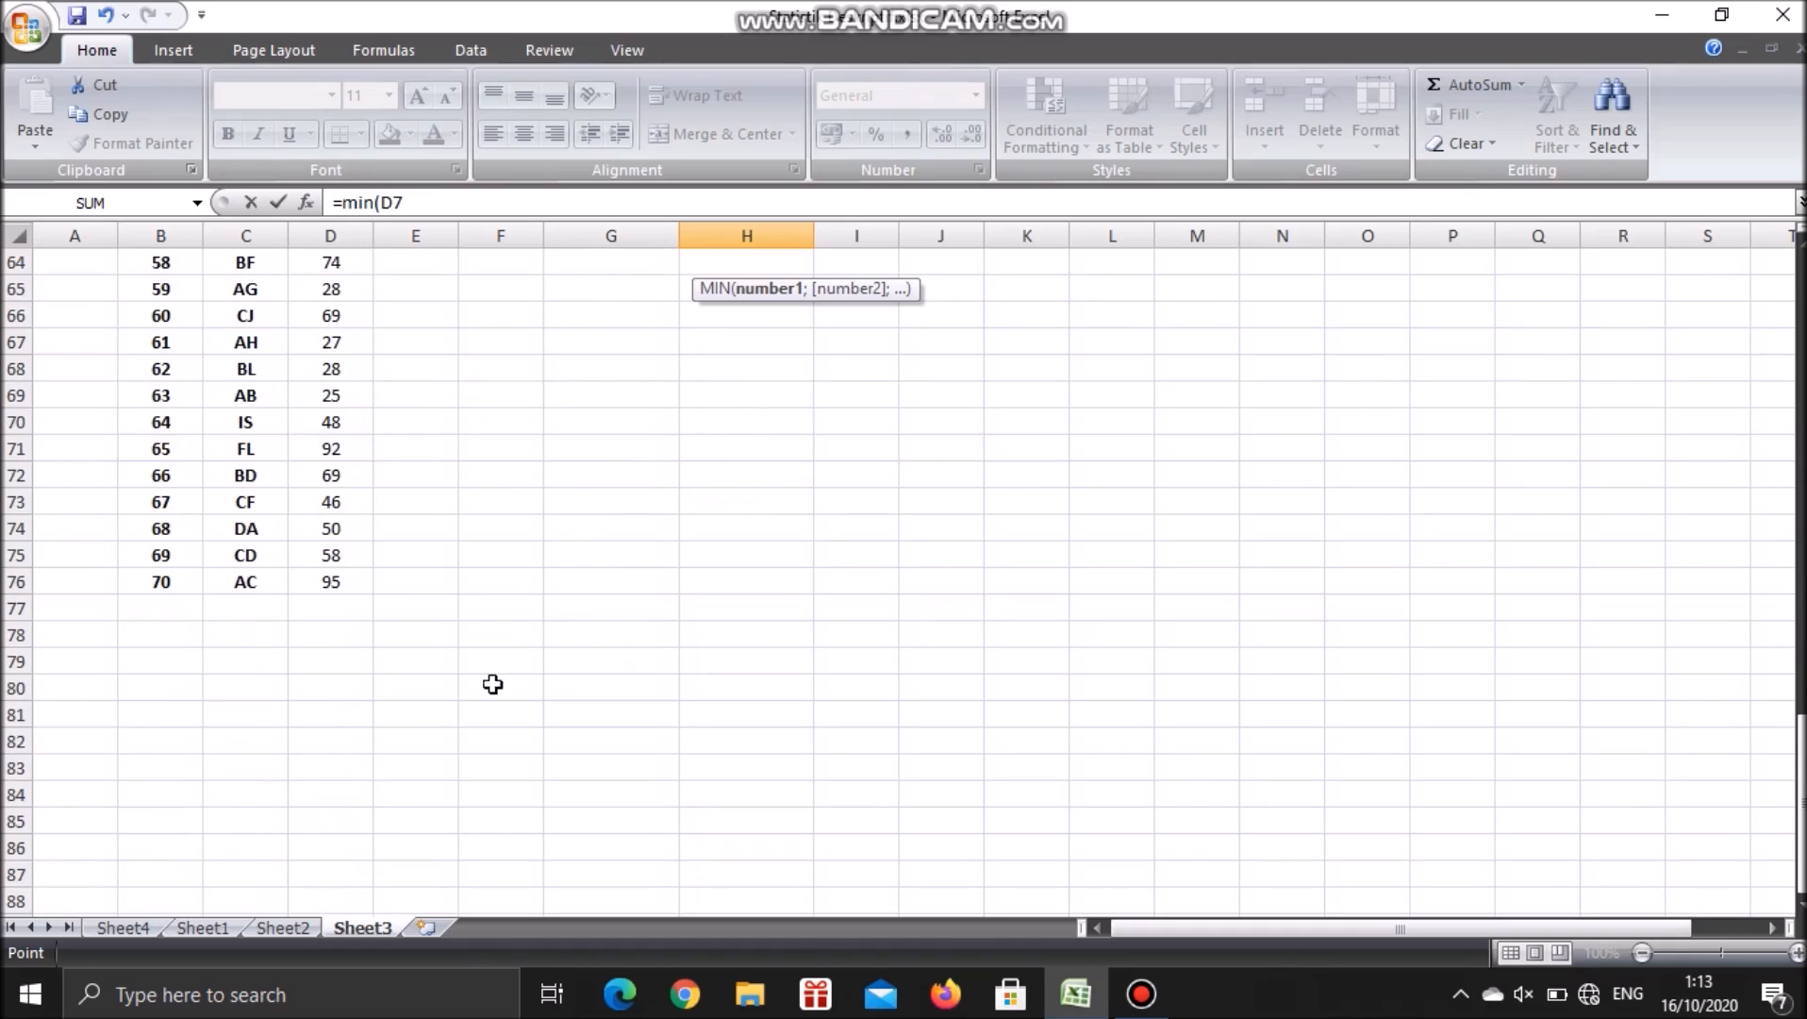
shift+click(353, 583)
scroll(739, 637, up, 20)
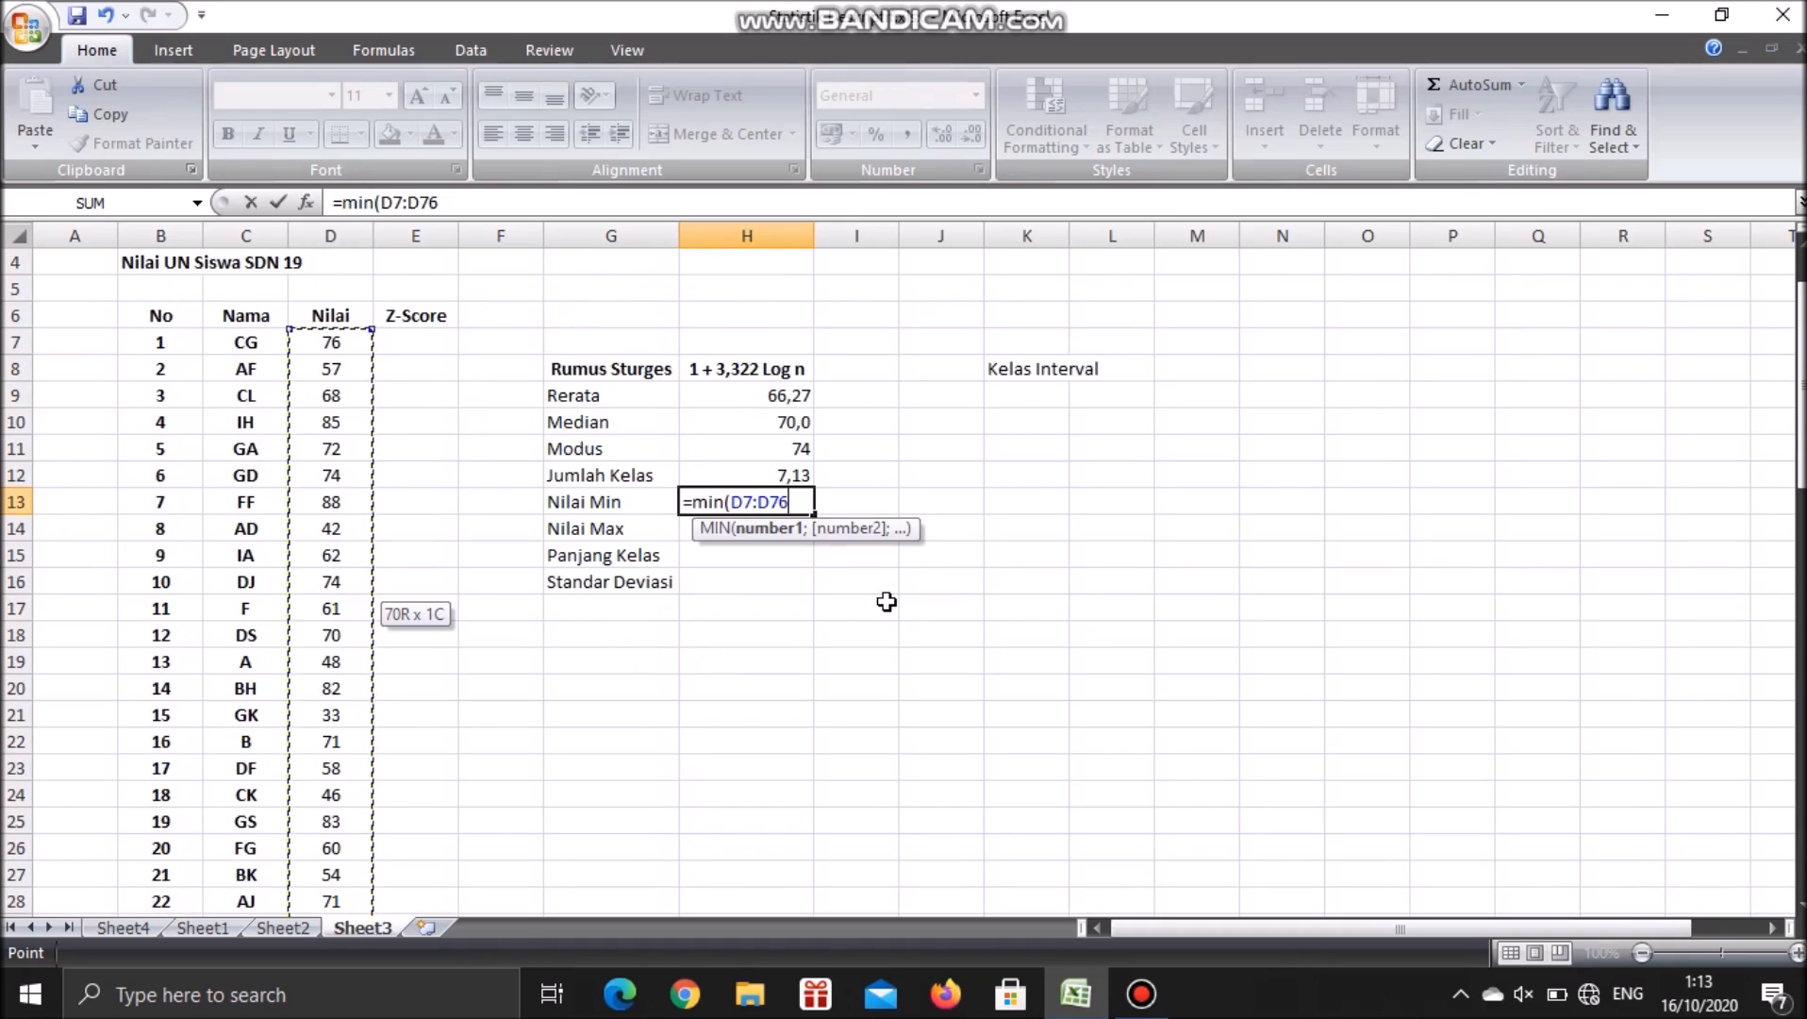
key(Return)
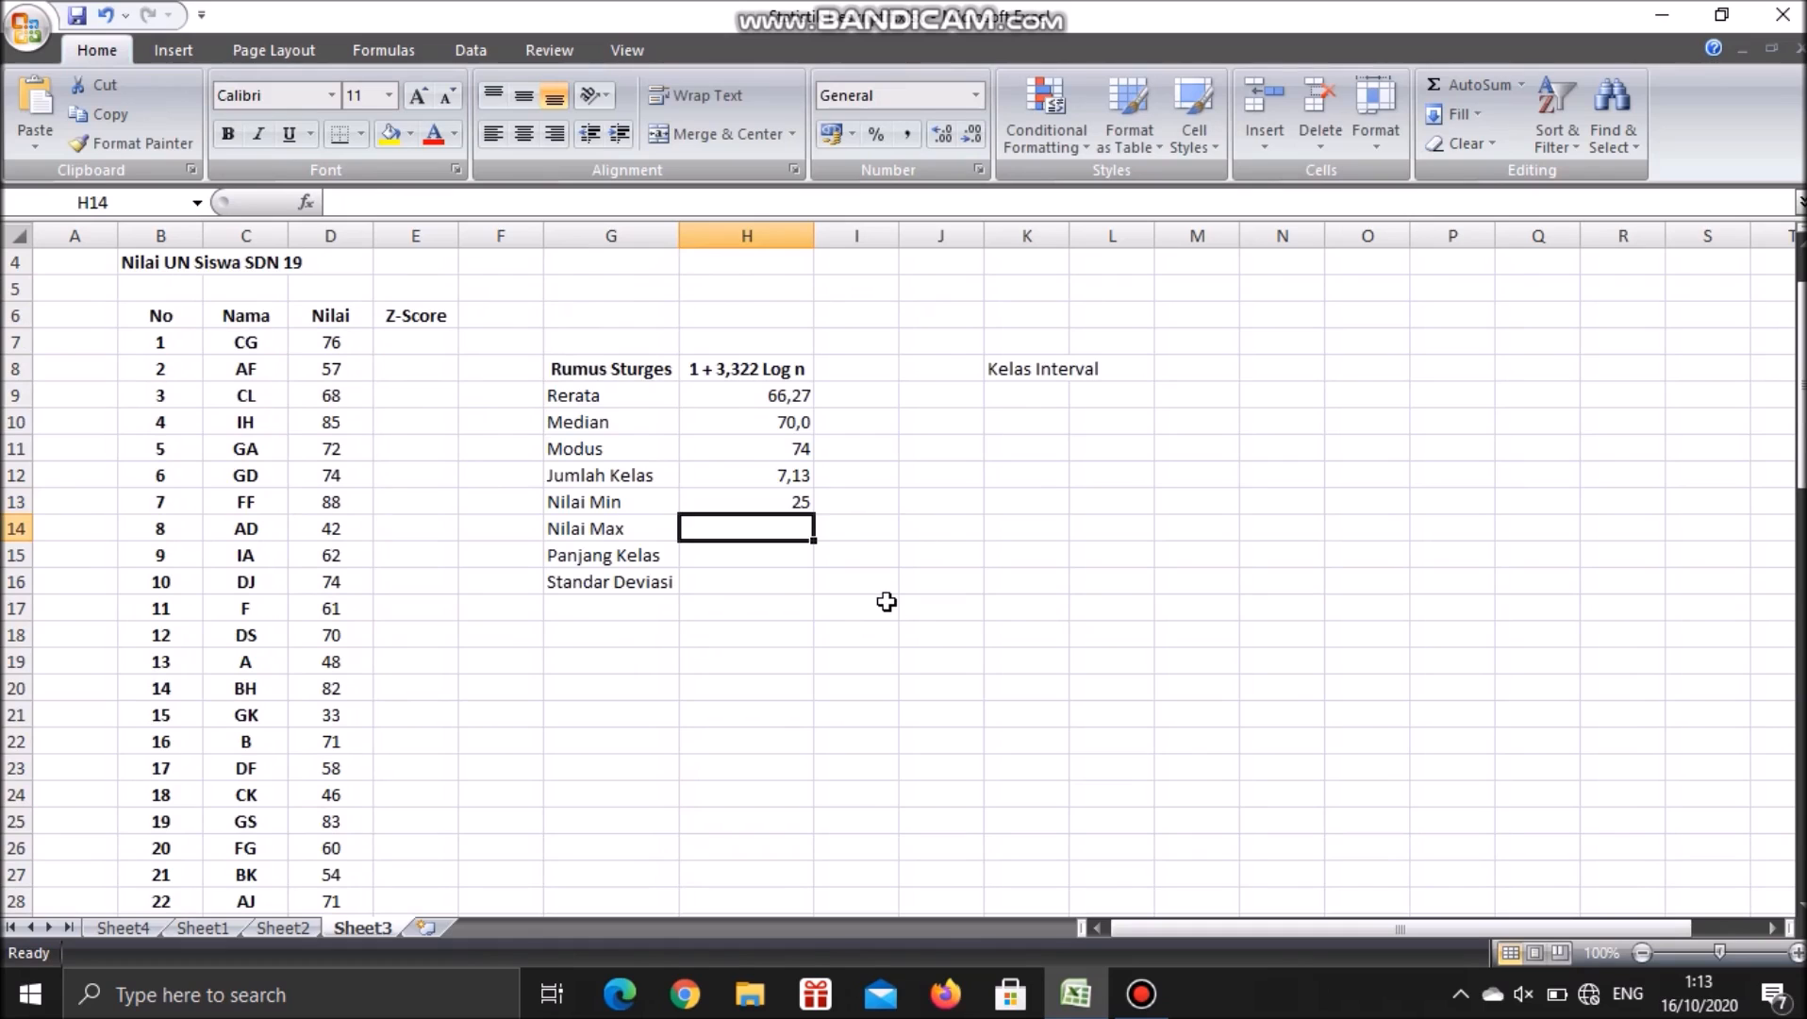
Calculate the Nilai Max in H14 with a MAX formula over the scores in D7:D76
text(=max()
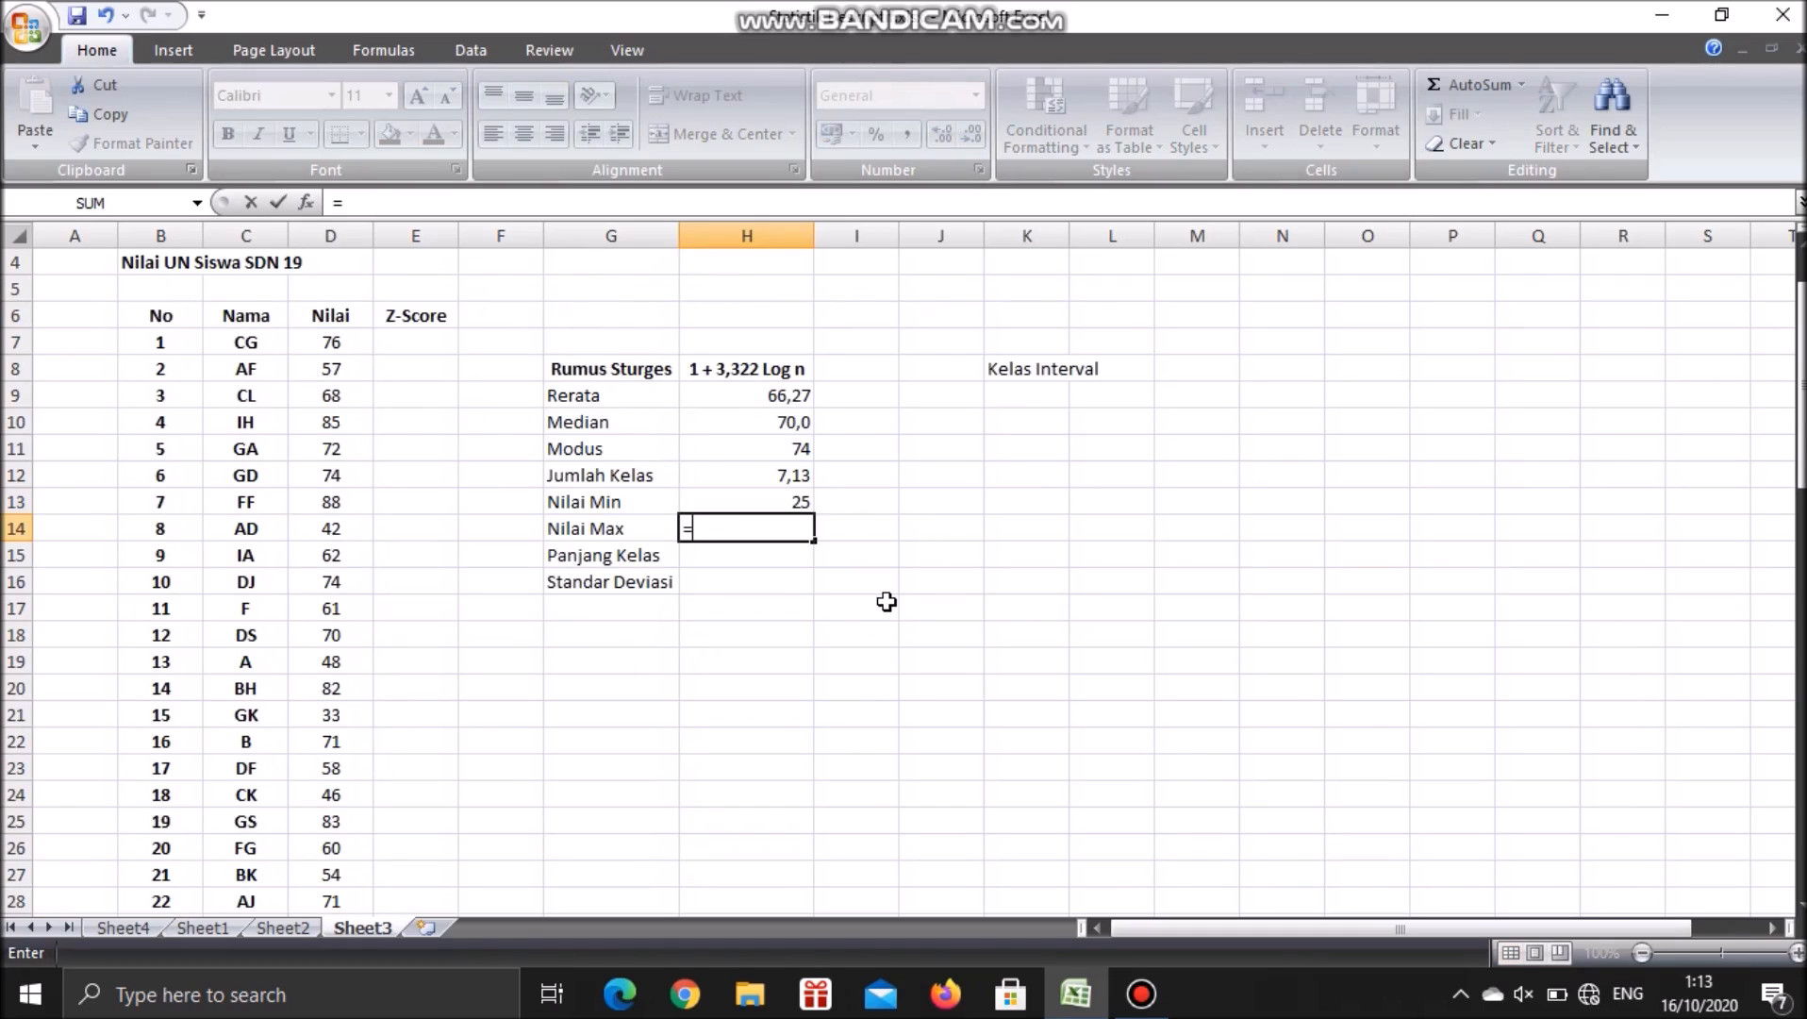
click(338, 344)
scroll(491, 660, down, 15)
scroll(481, 697, down, 5)
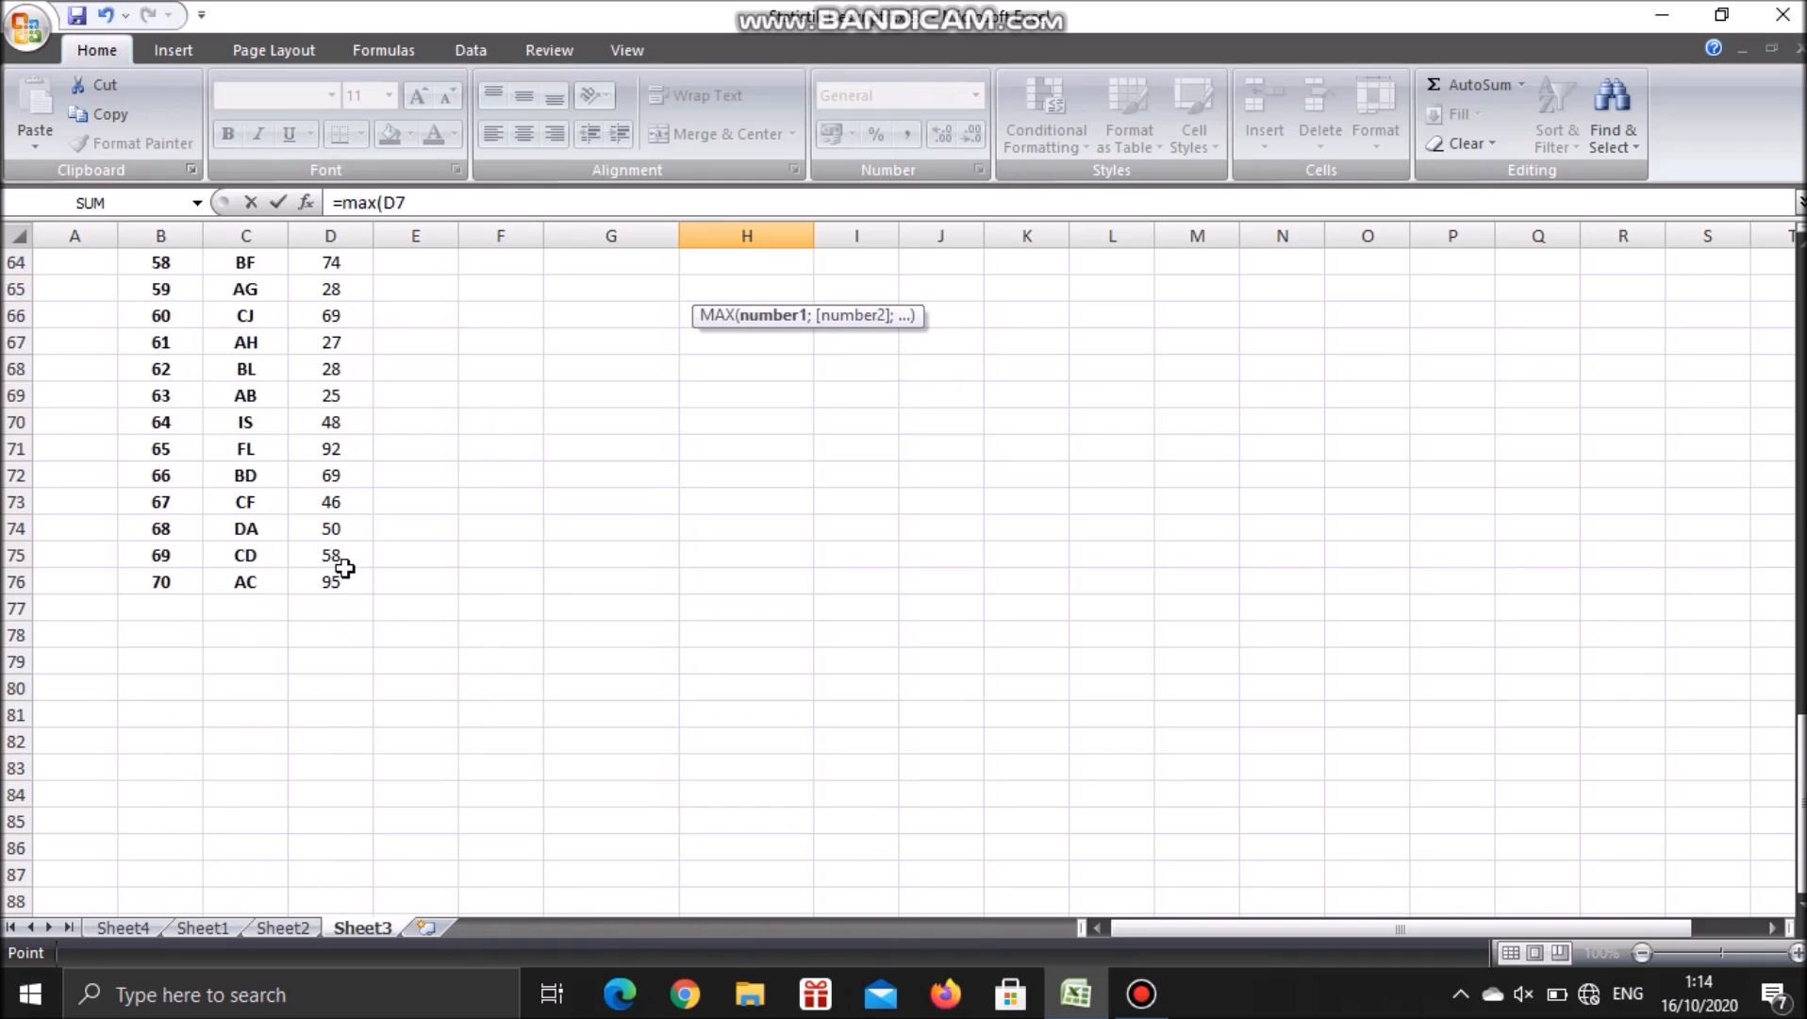
shift+click(351, 584)
scroll(899, 653, up, 20)
scroll(976, 604, up, 1)
text())
key(Return)
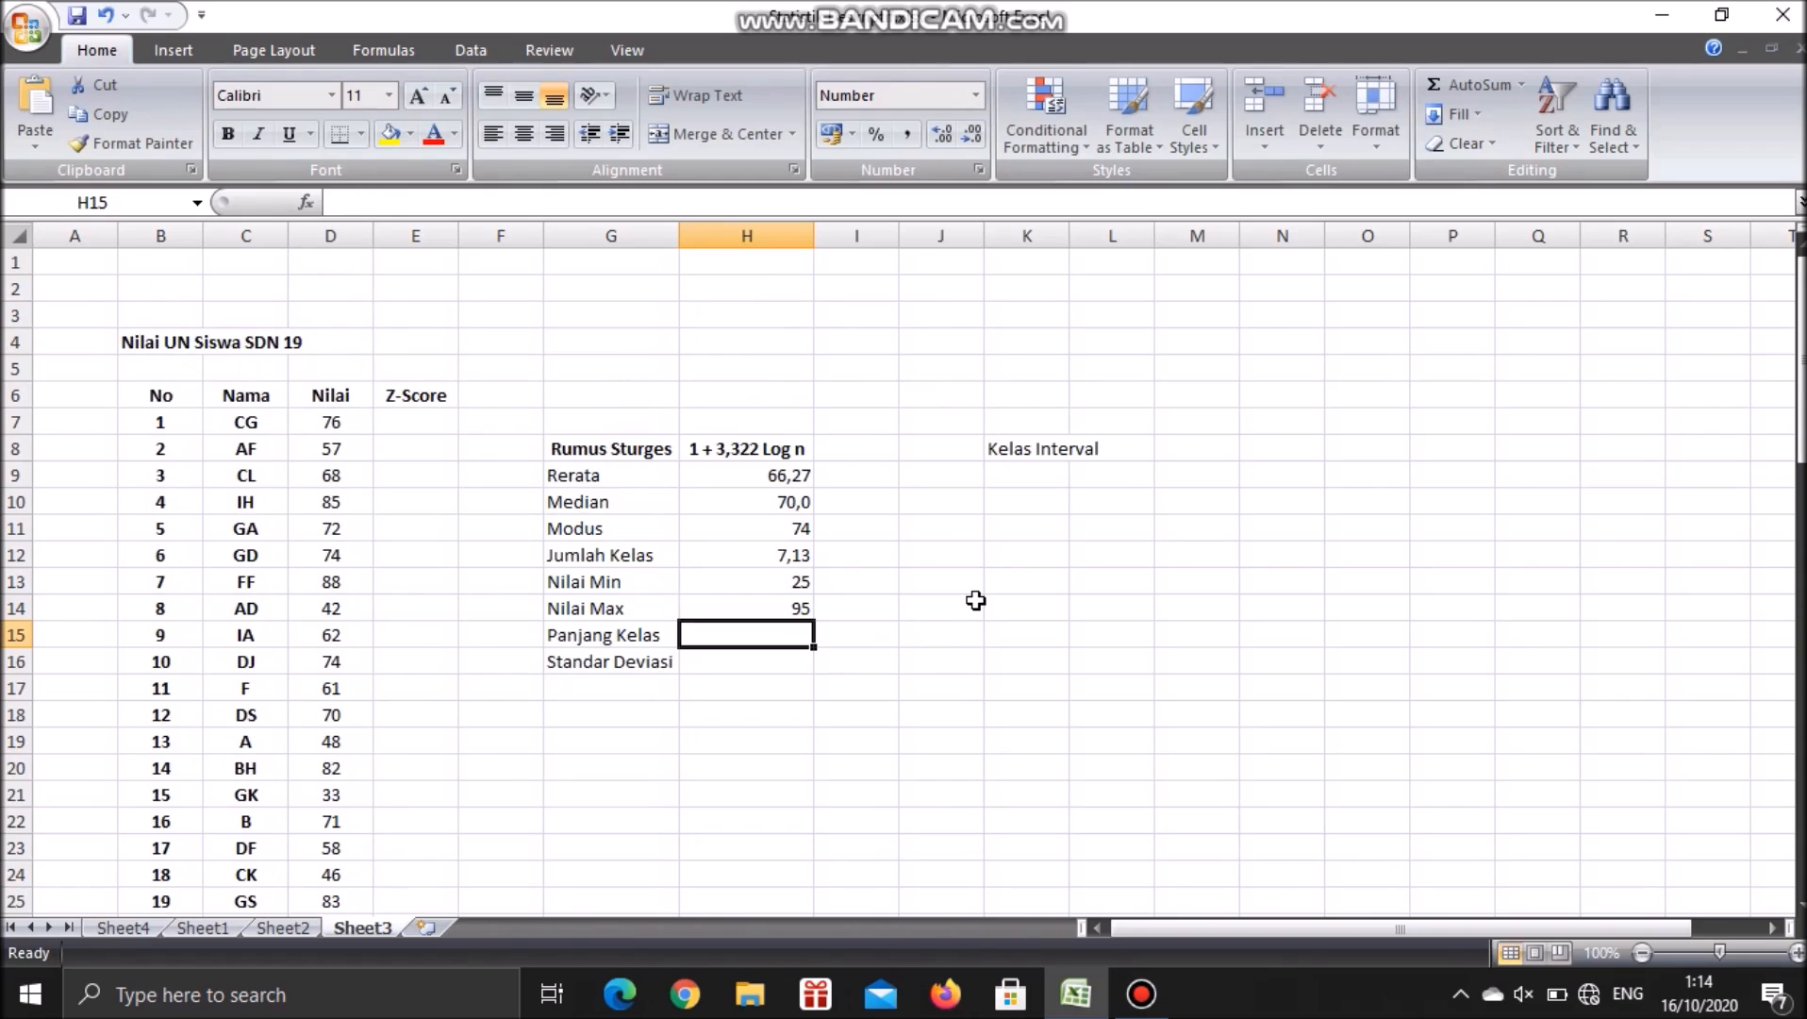
Calculate the Panjang Kelas in H15 with the formula =(H14-H13)/H12
scroll(948, 609, down, 1)
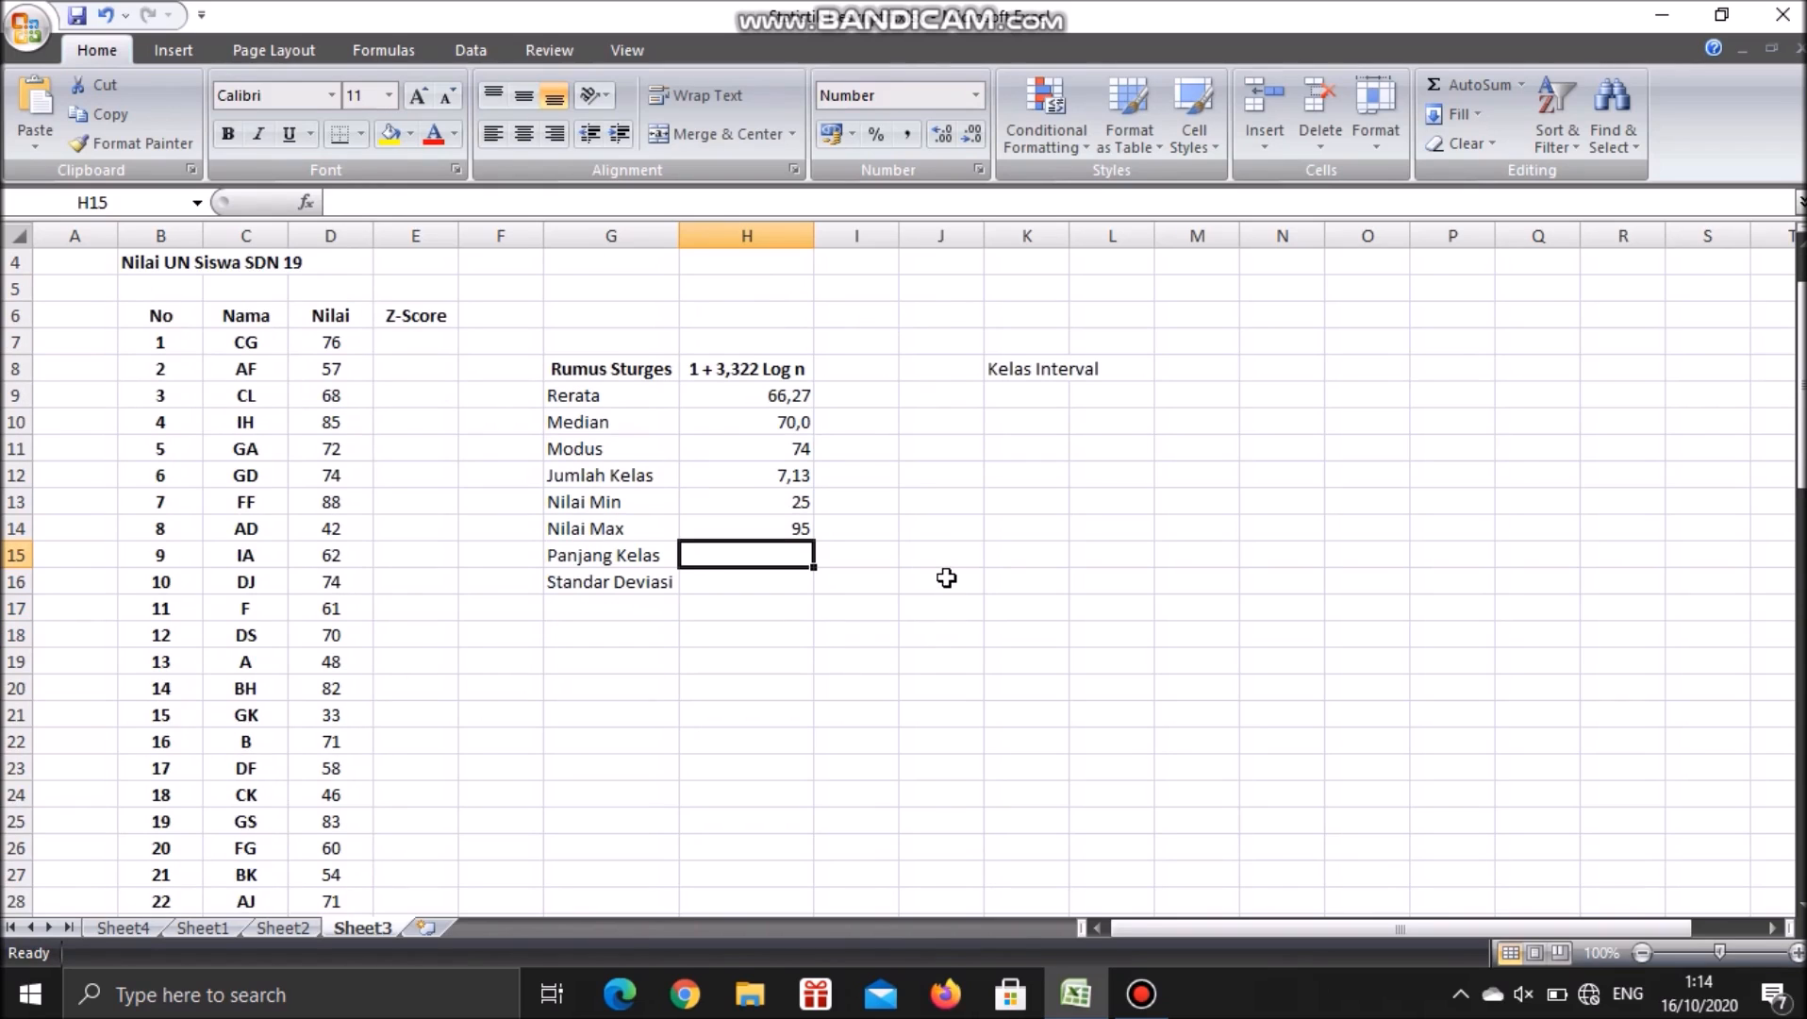
text(~)
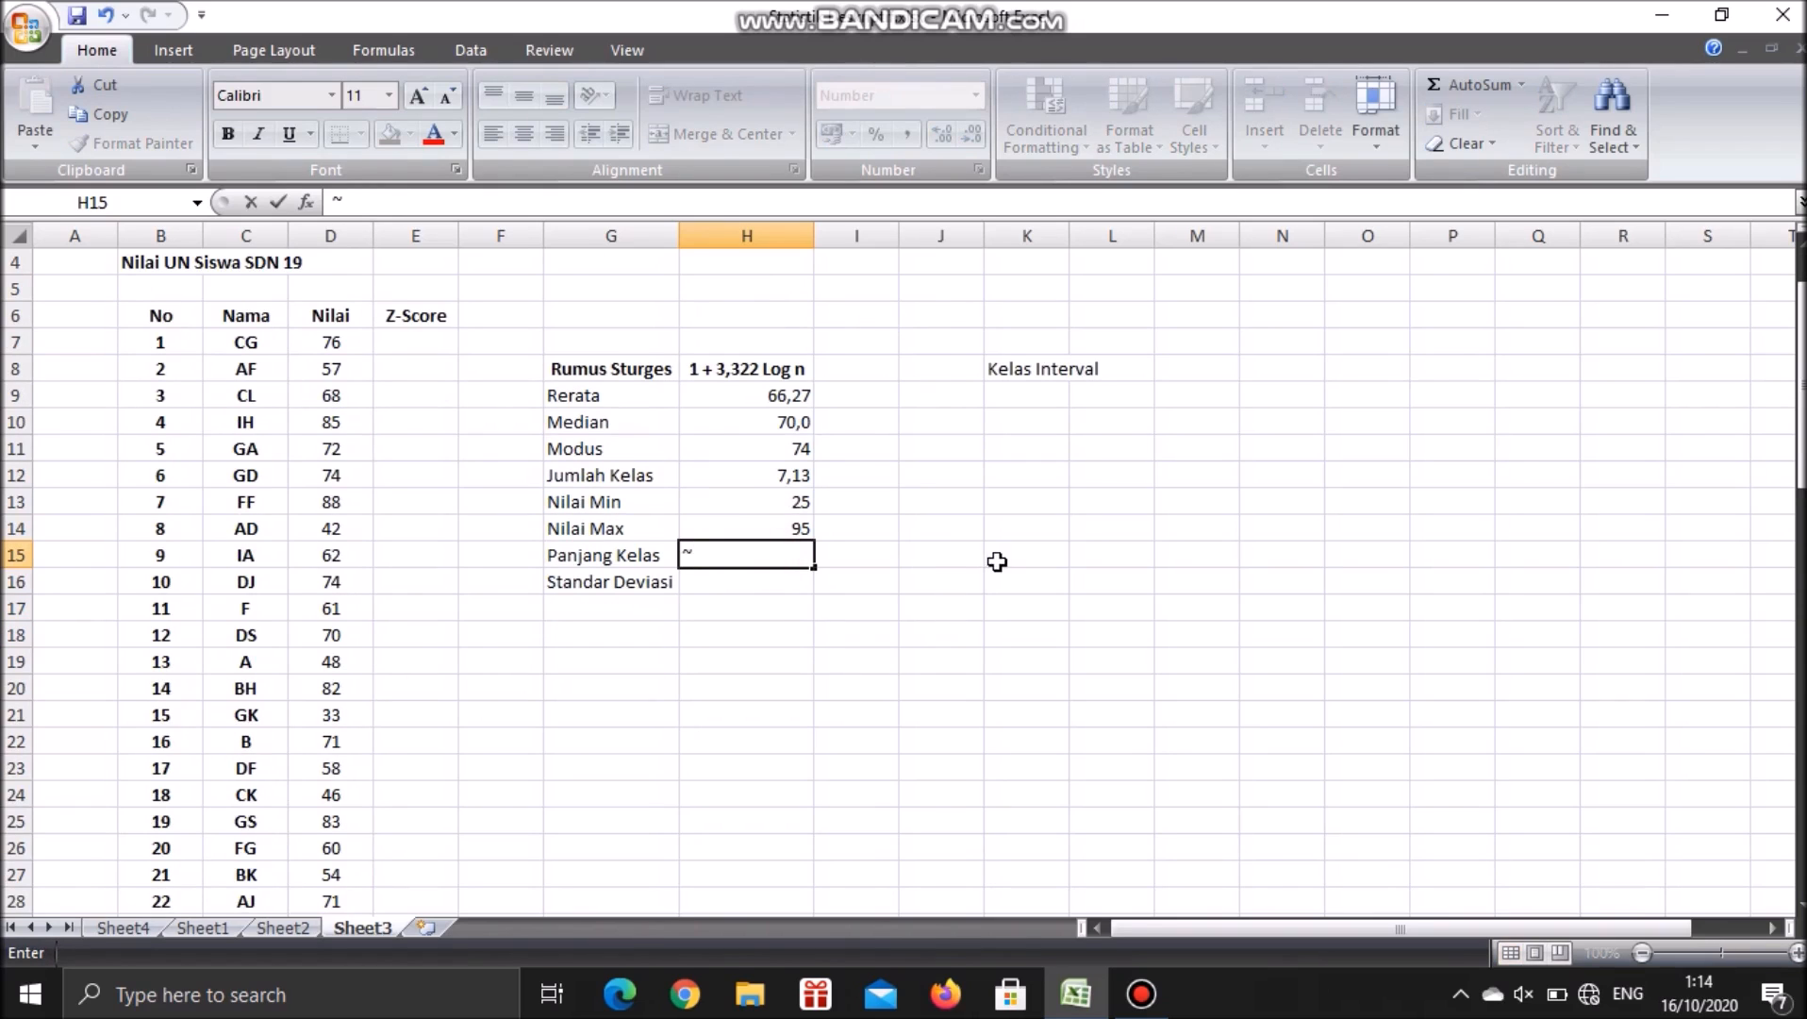
key(BackSpace)
text(=)
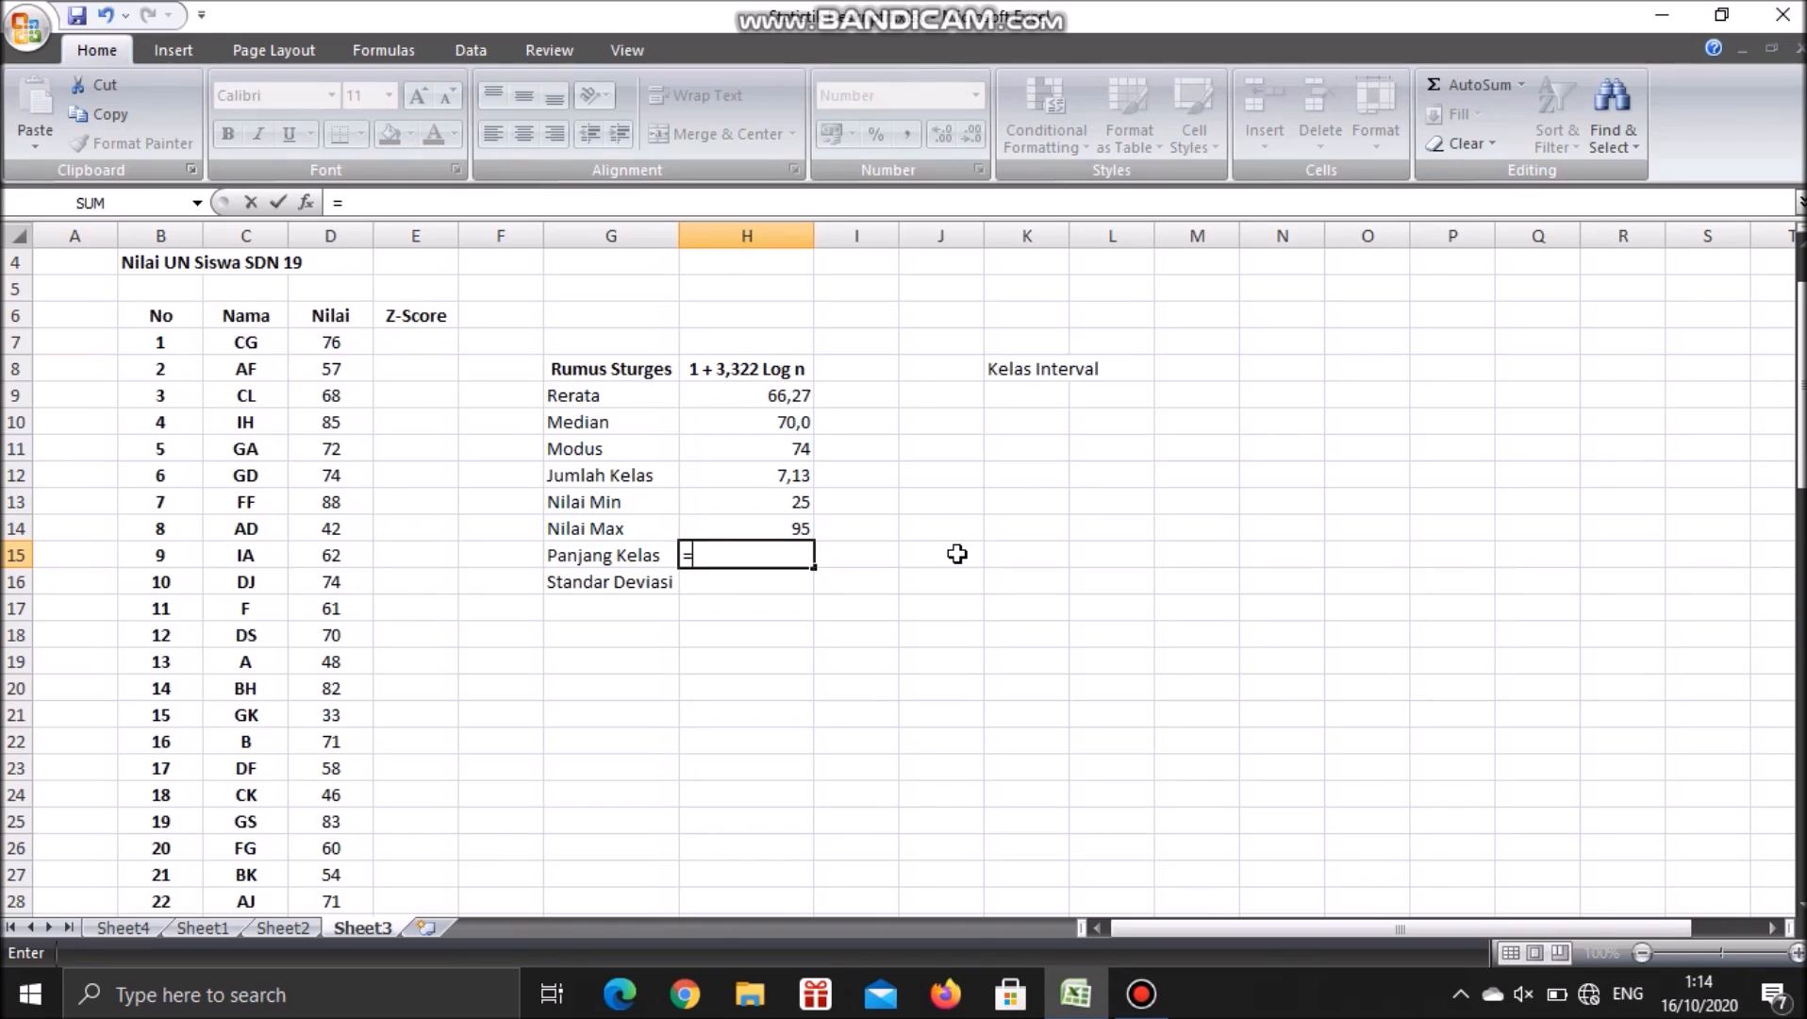
text(()
click(778, 524)
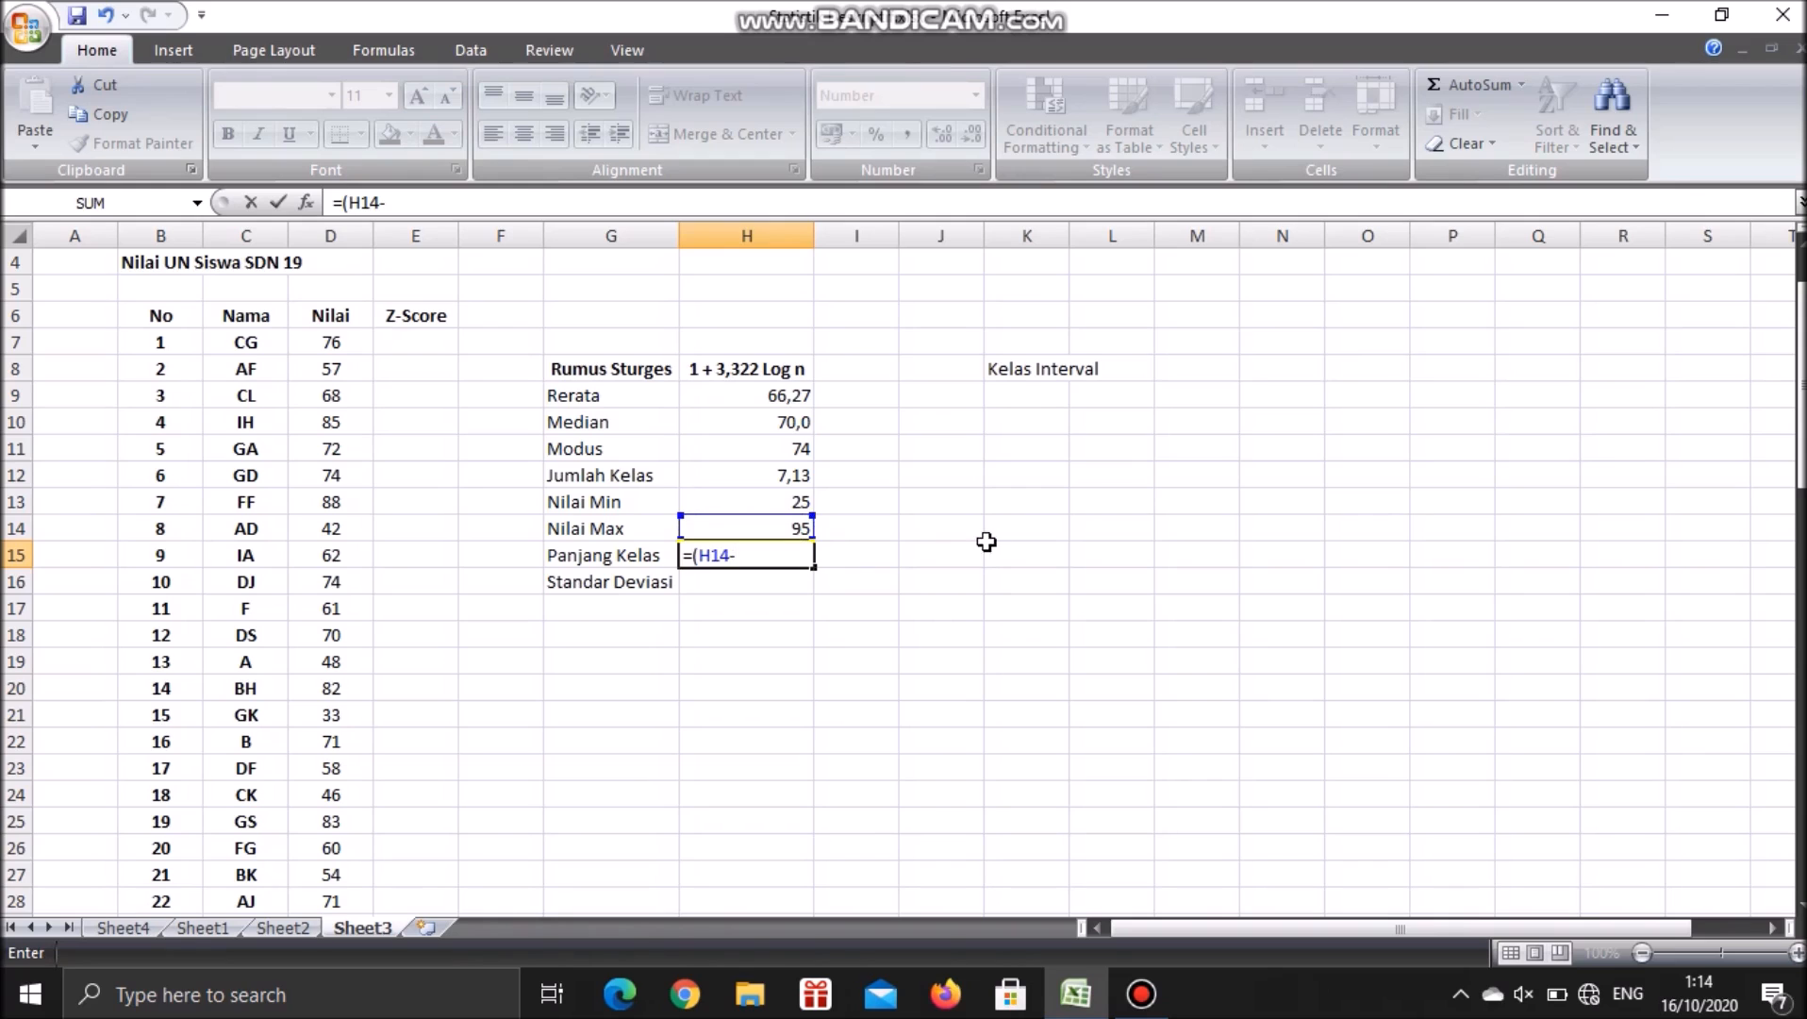
click(803, 491)
text()/)
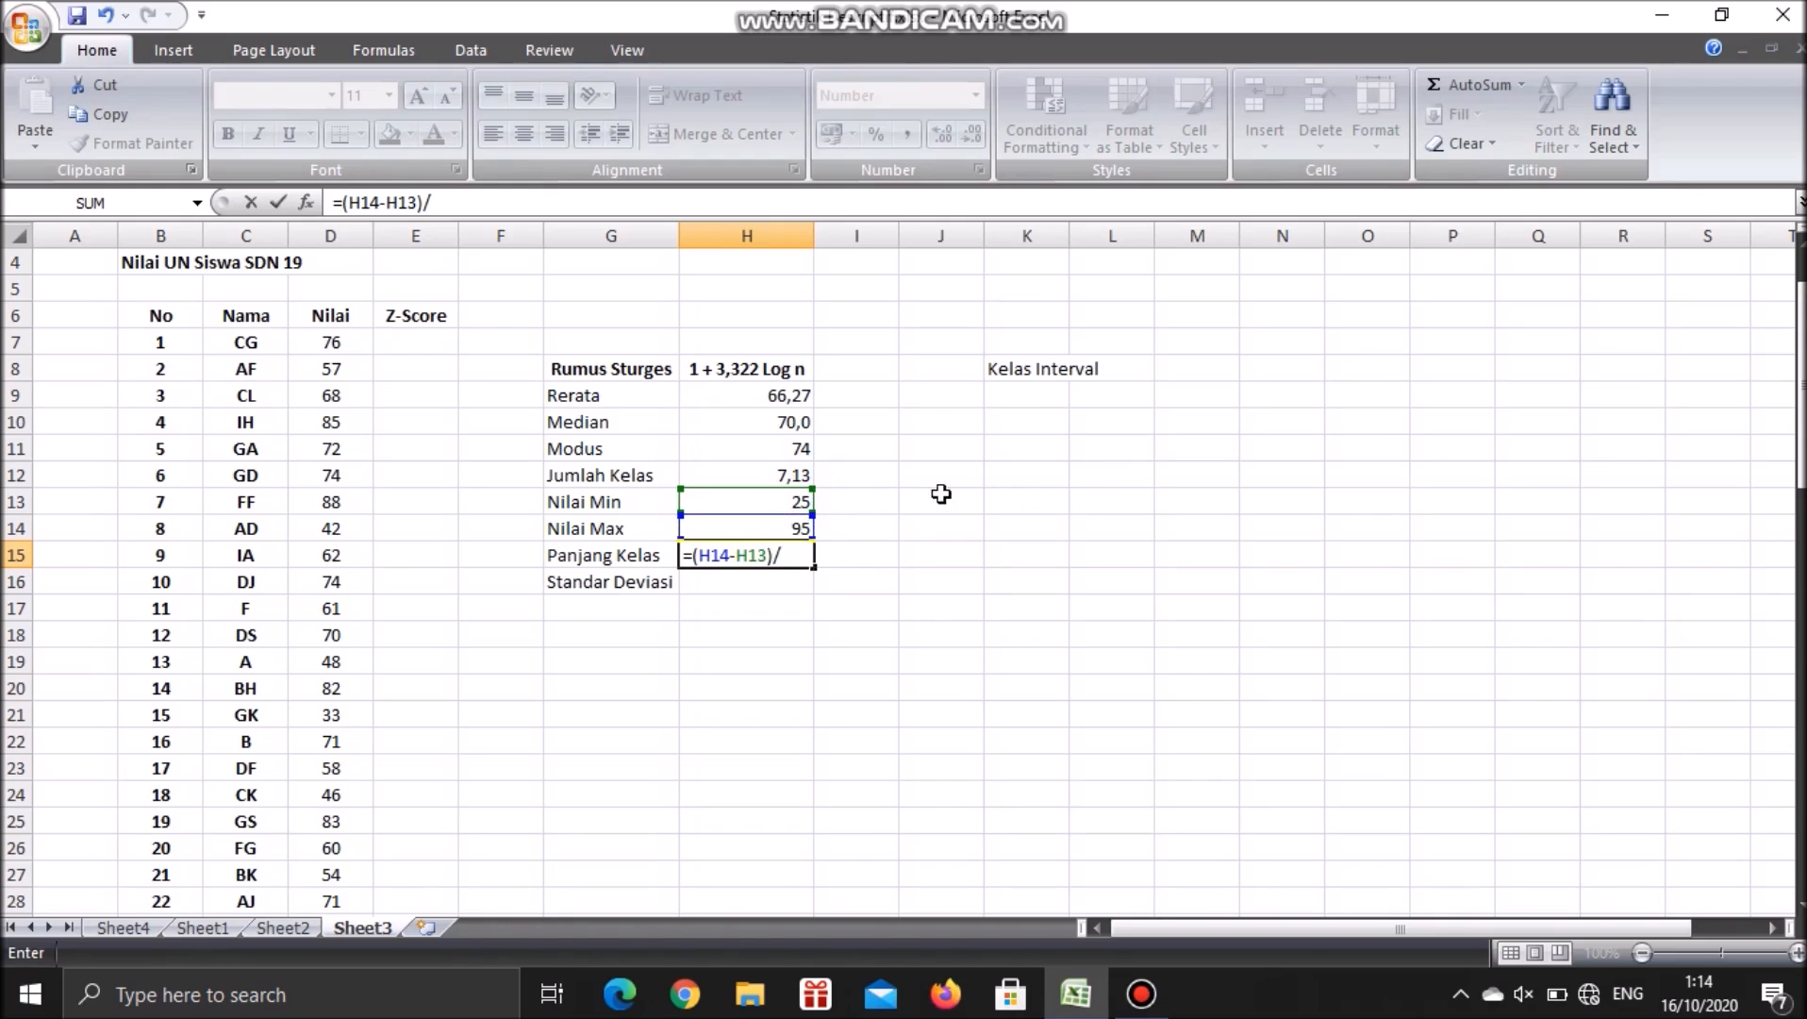
click(792, 474)
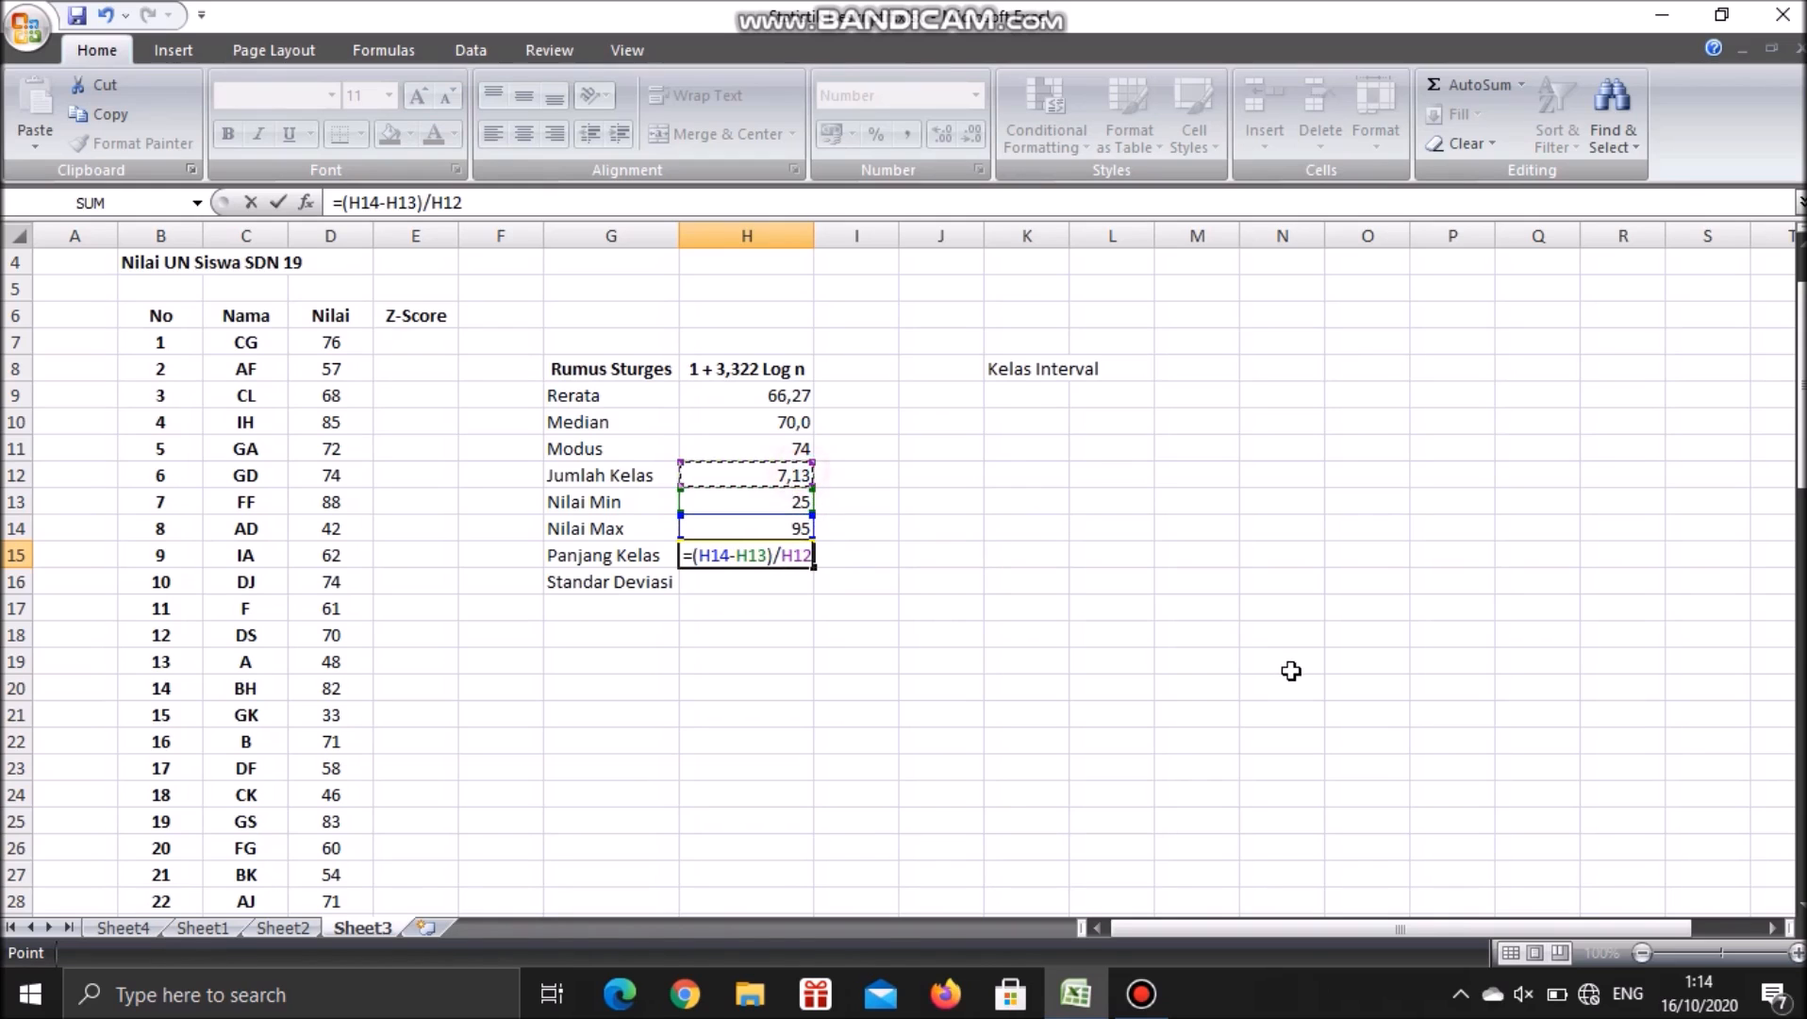
text())
key(BackSpace)
key(Return)
Format the Panjang Kelas value in H15 to show two decimal places
key(Up)
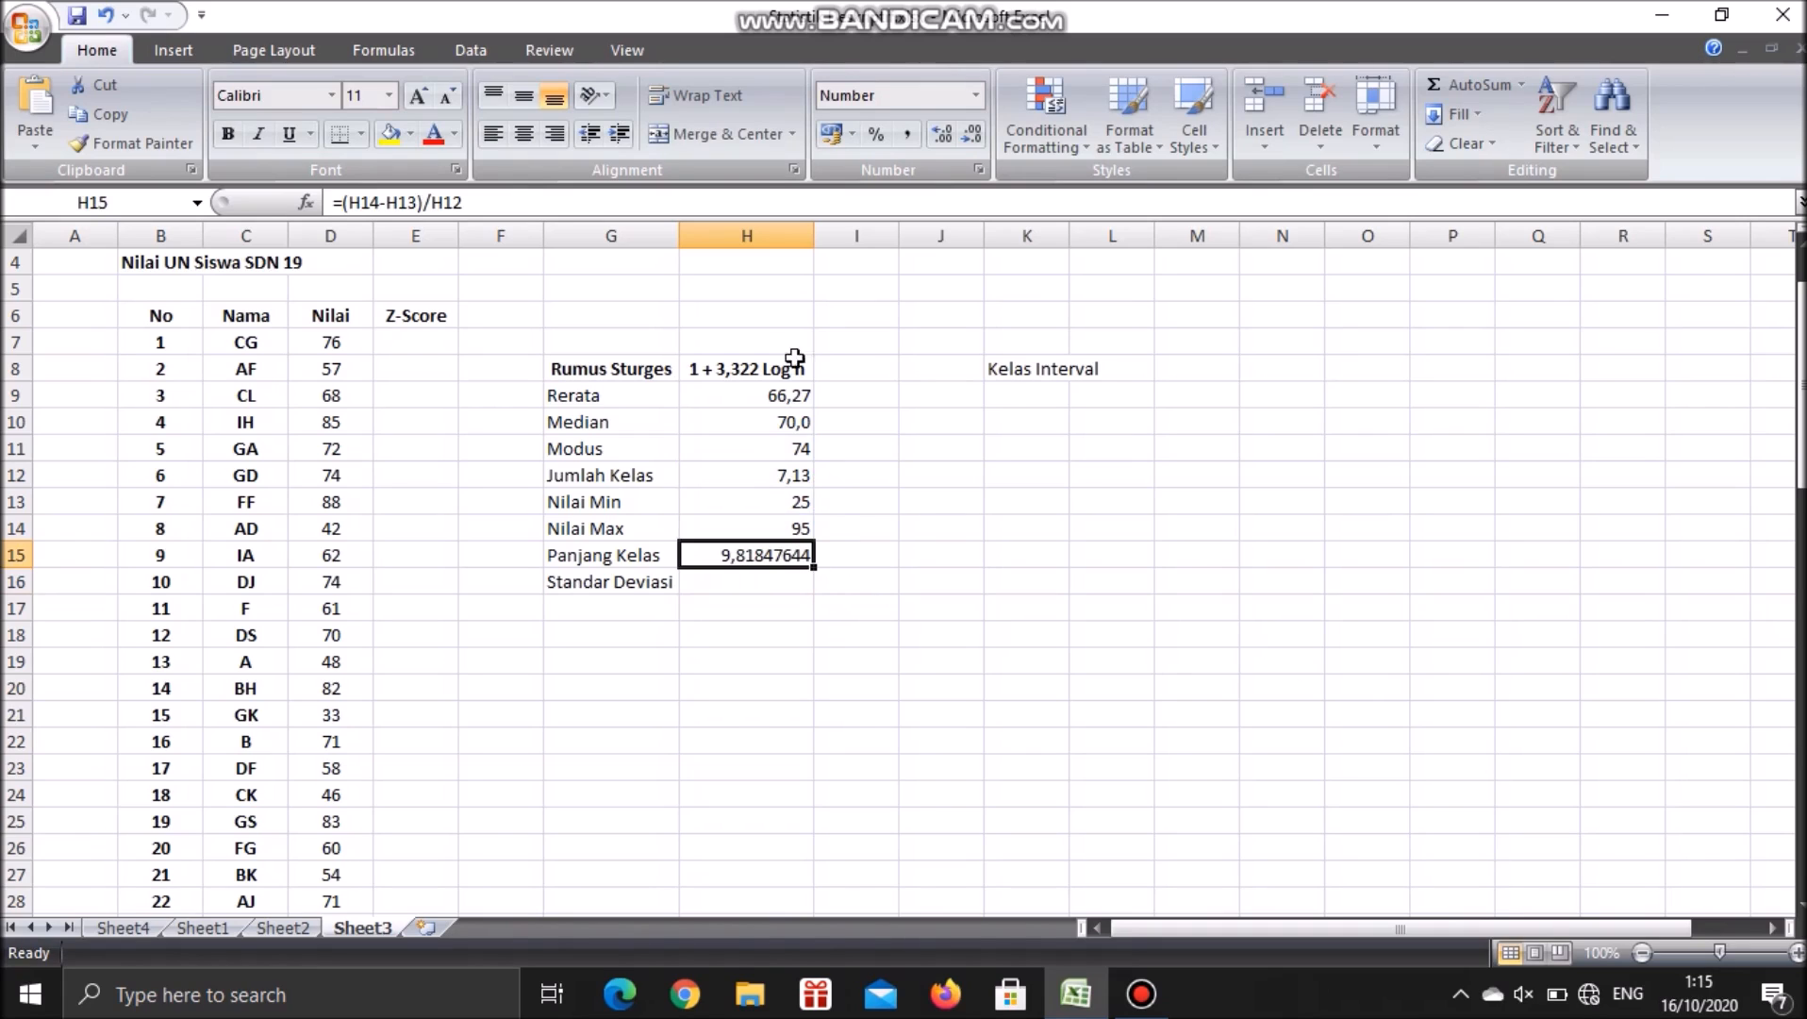
click(973, 135)
click(973, 135)
click(972, 135)
click(972, 135)
click(972, 135)
click(972, 134)
click(972, 135)
click(973, 137)
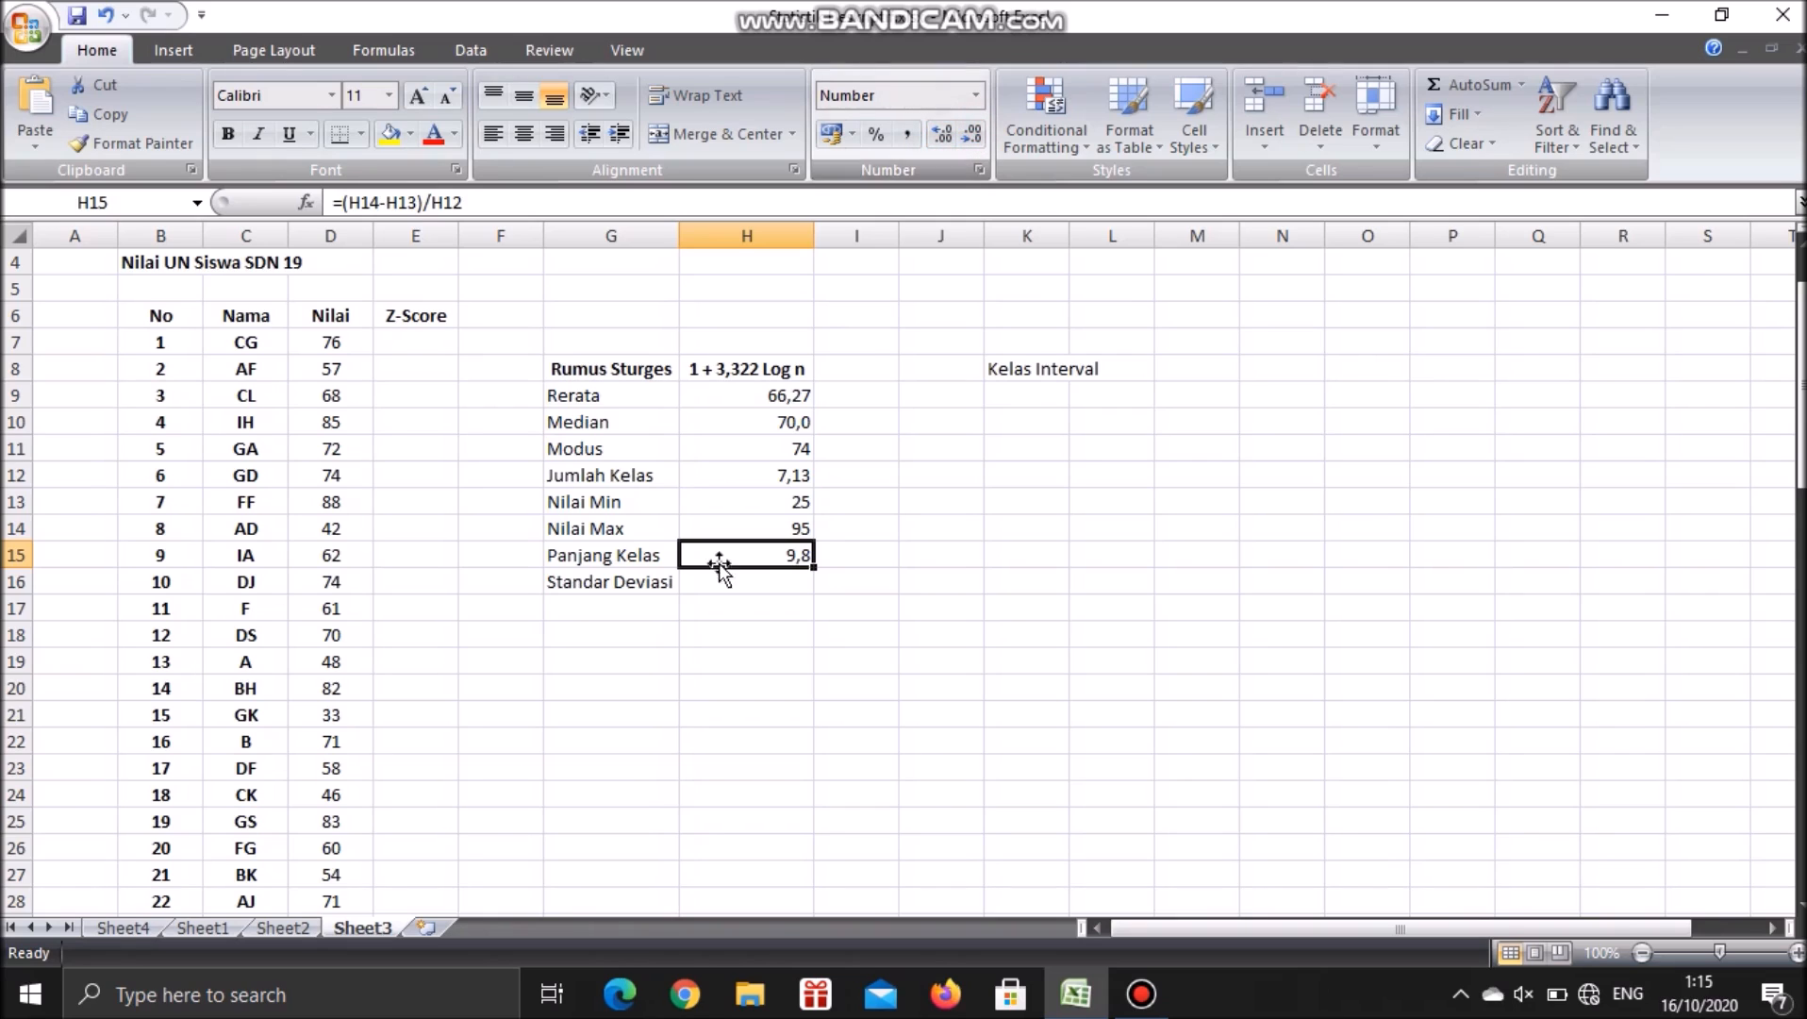
click(945, 137)
Calculate the Standar Deviasi in H16 with a STDEV formula over the scores in D7:D76
click(778, 581)
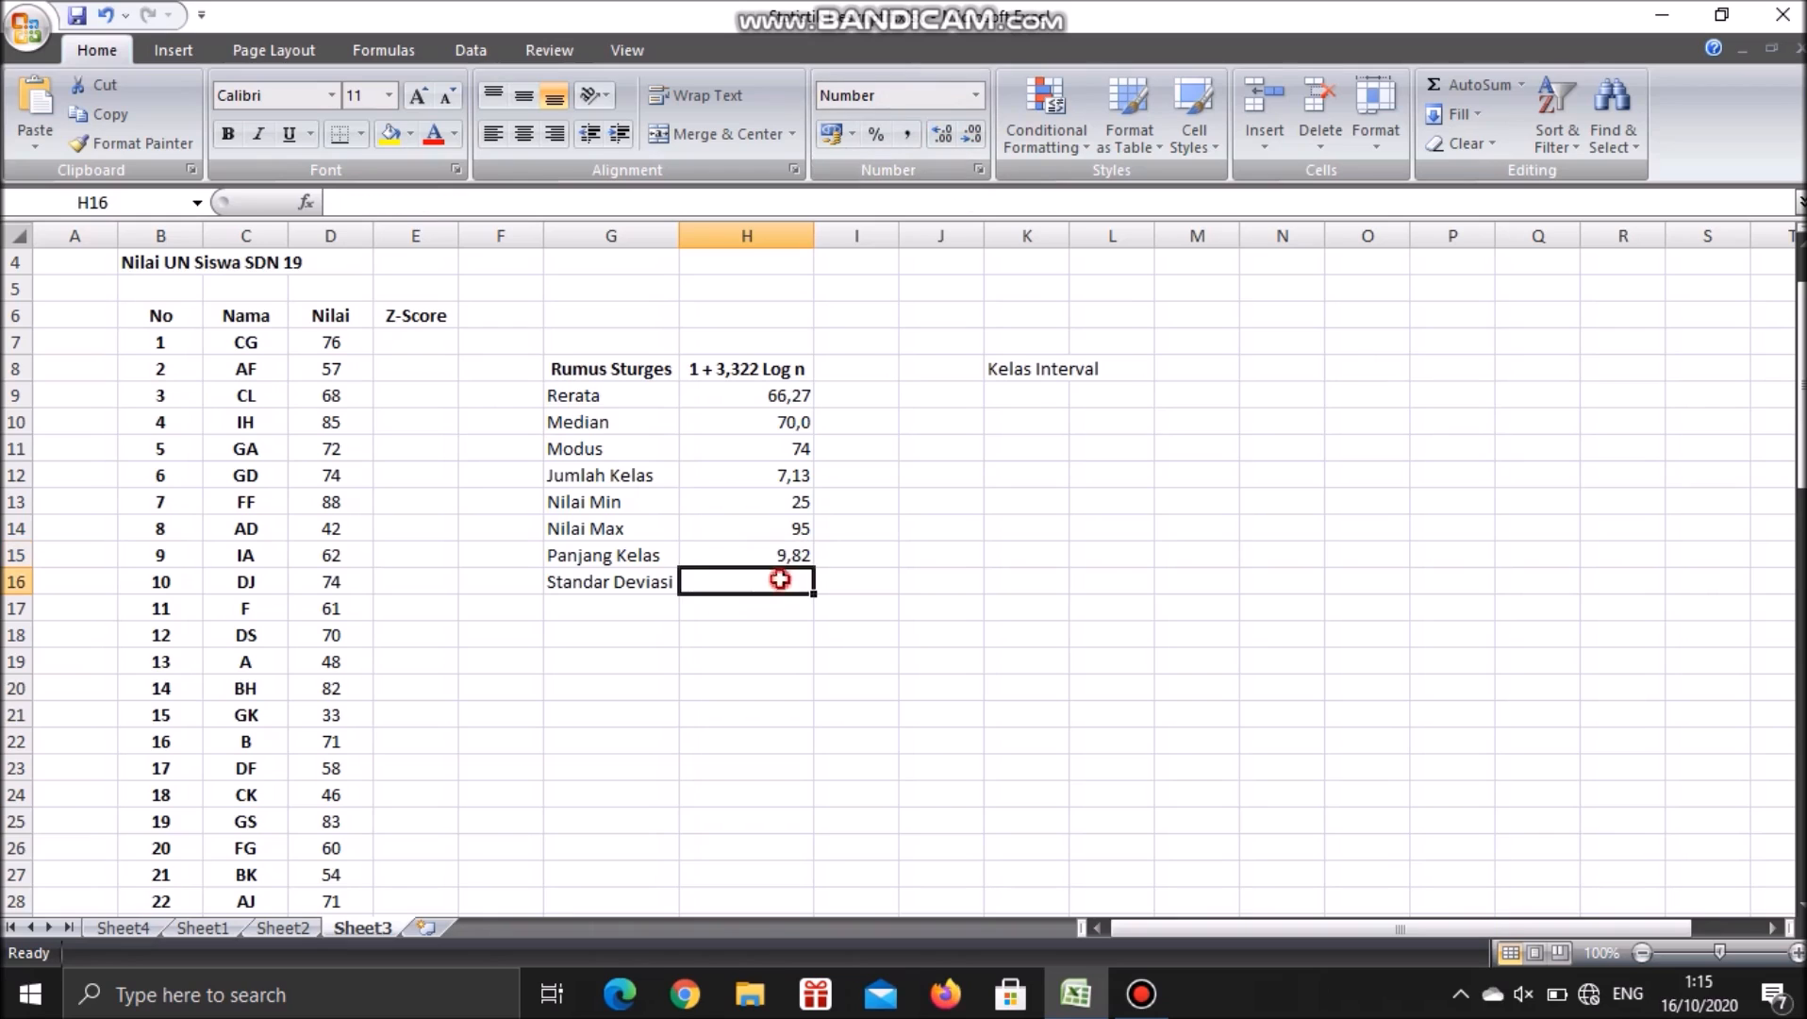
text(=)
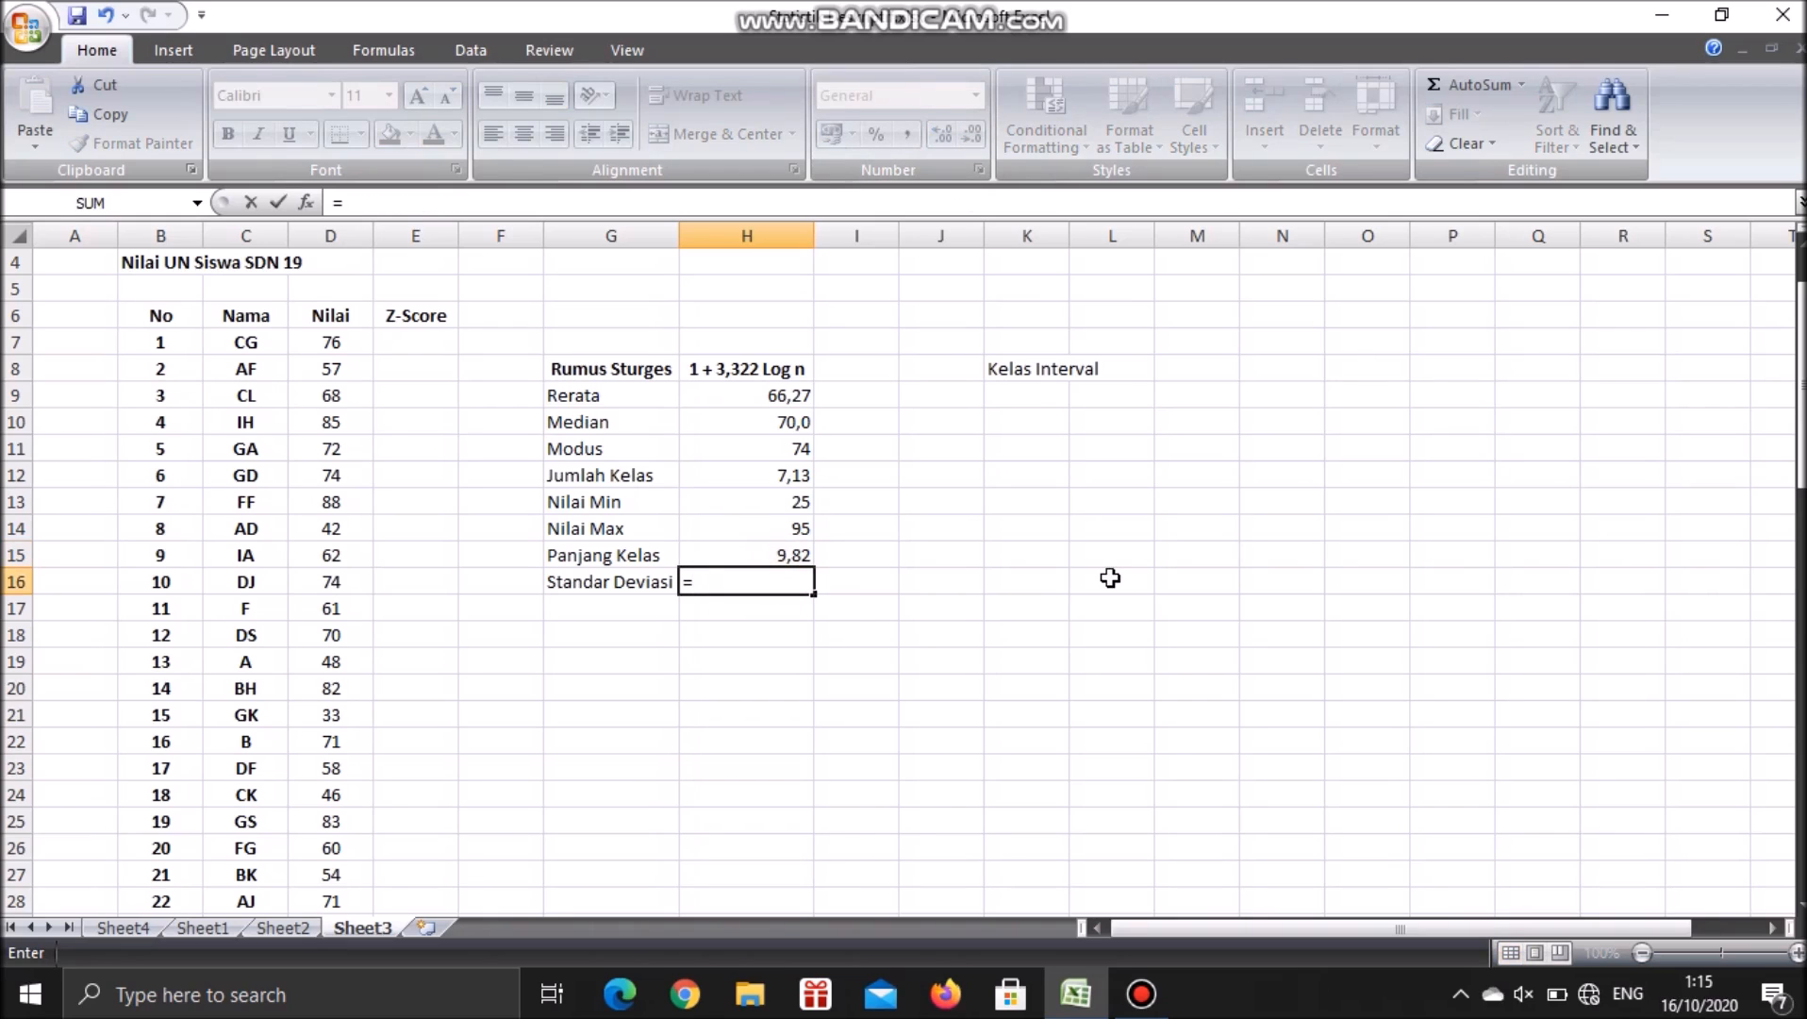
text(stdev()
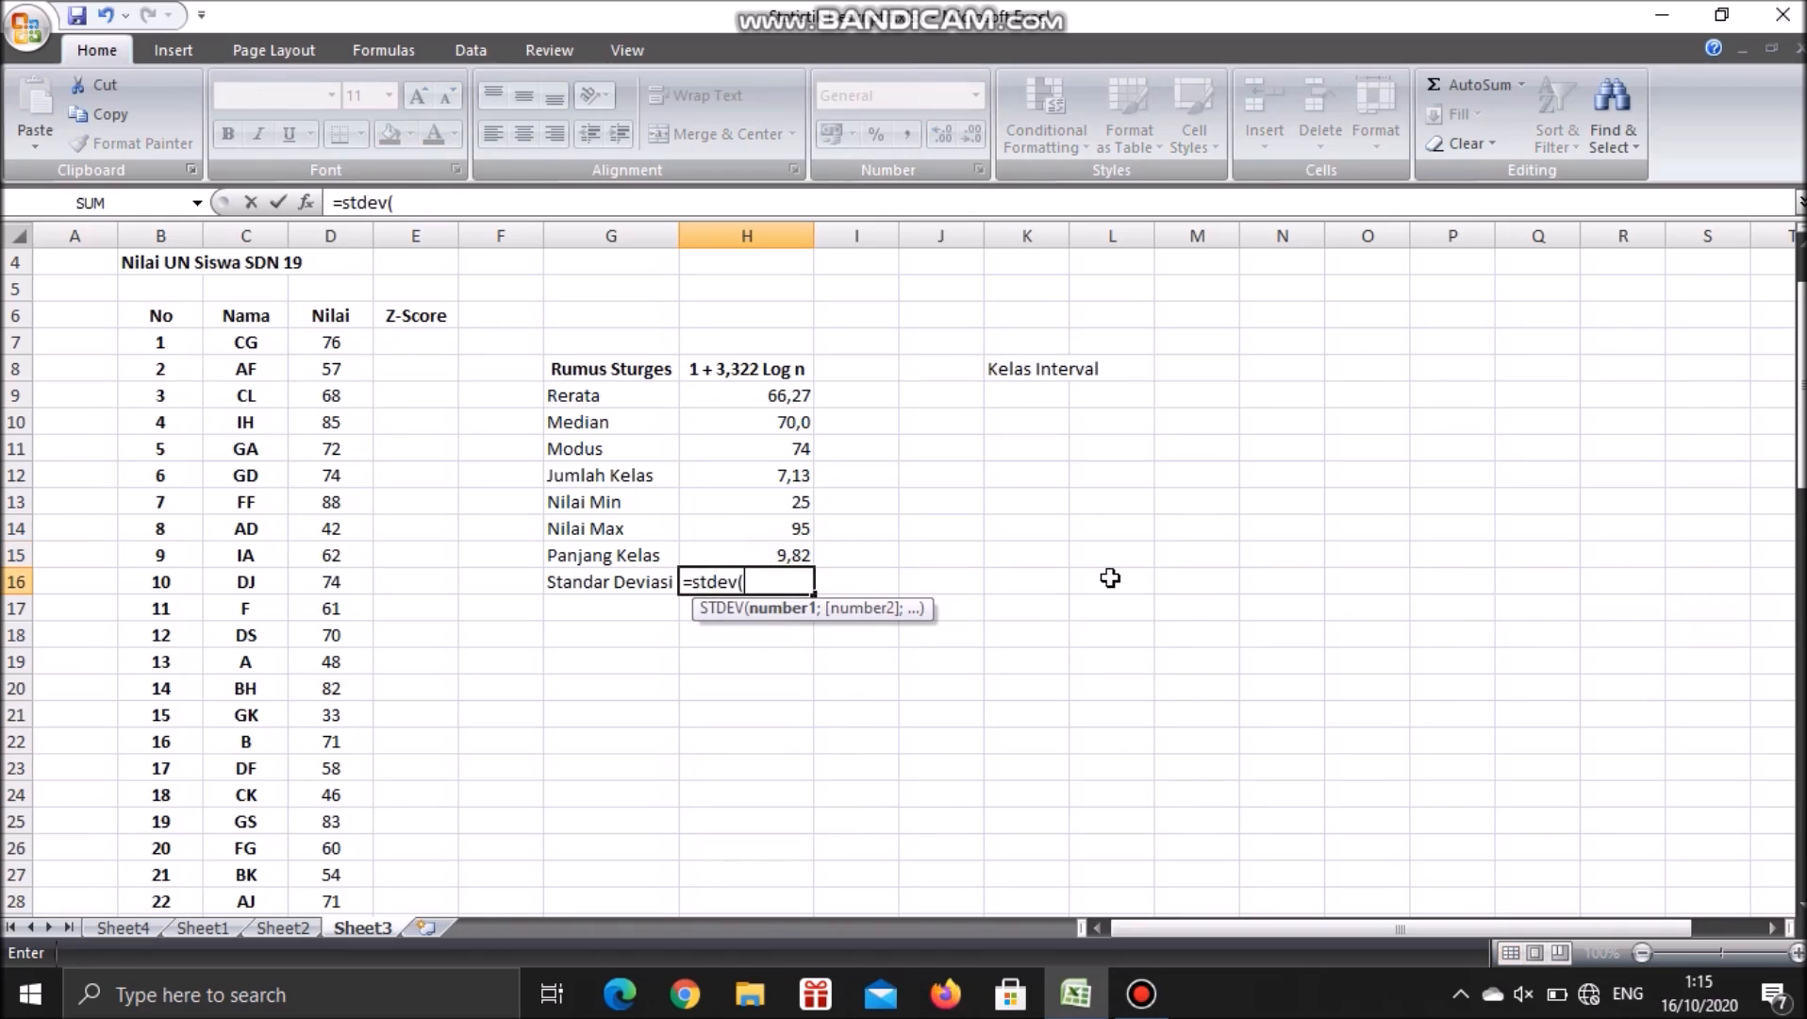
click(356, 342)
scroll(504, 683, down, 13)
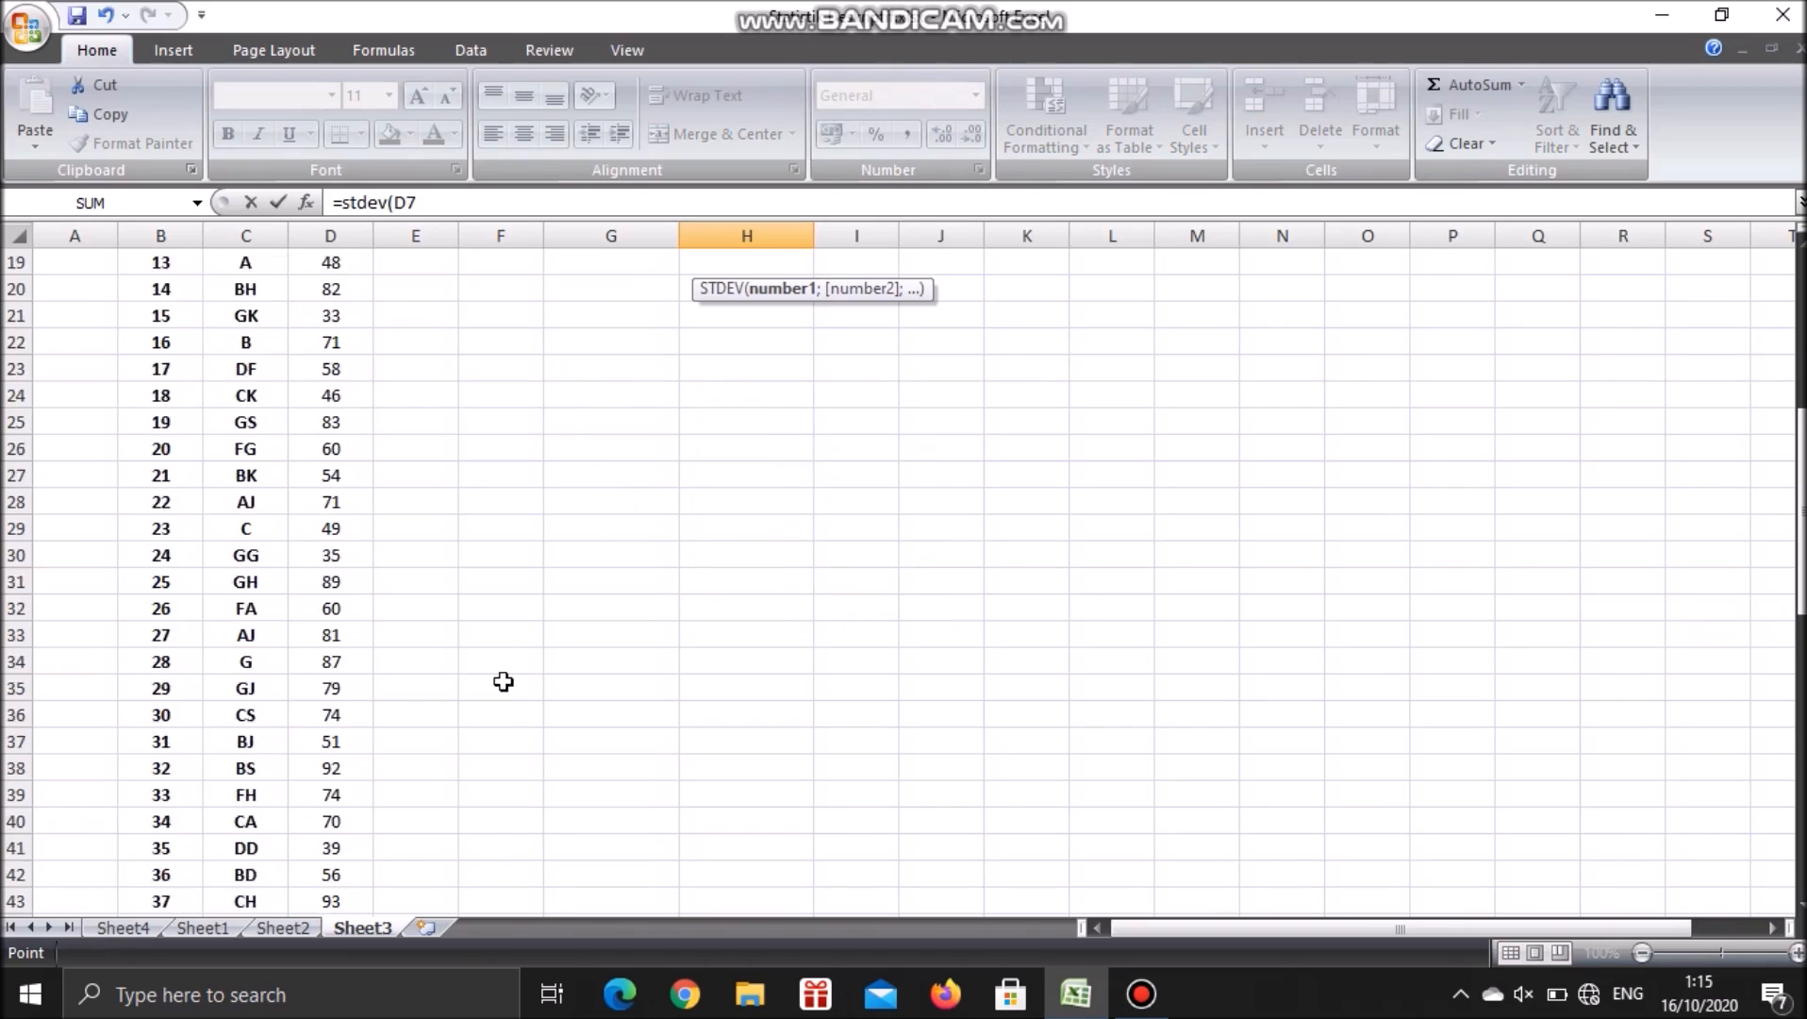
scroll(420, 732, down, 5)
shift+click(343, 745)
scroll(657, 733, up, 16)
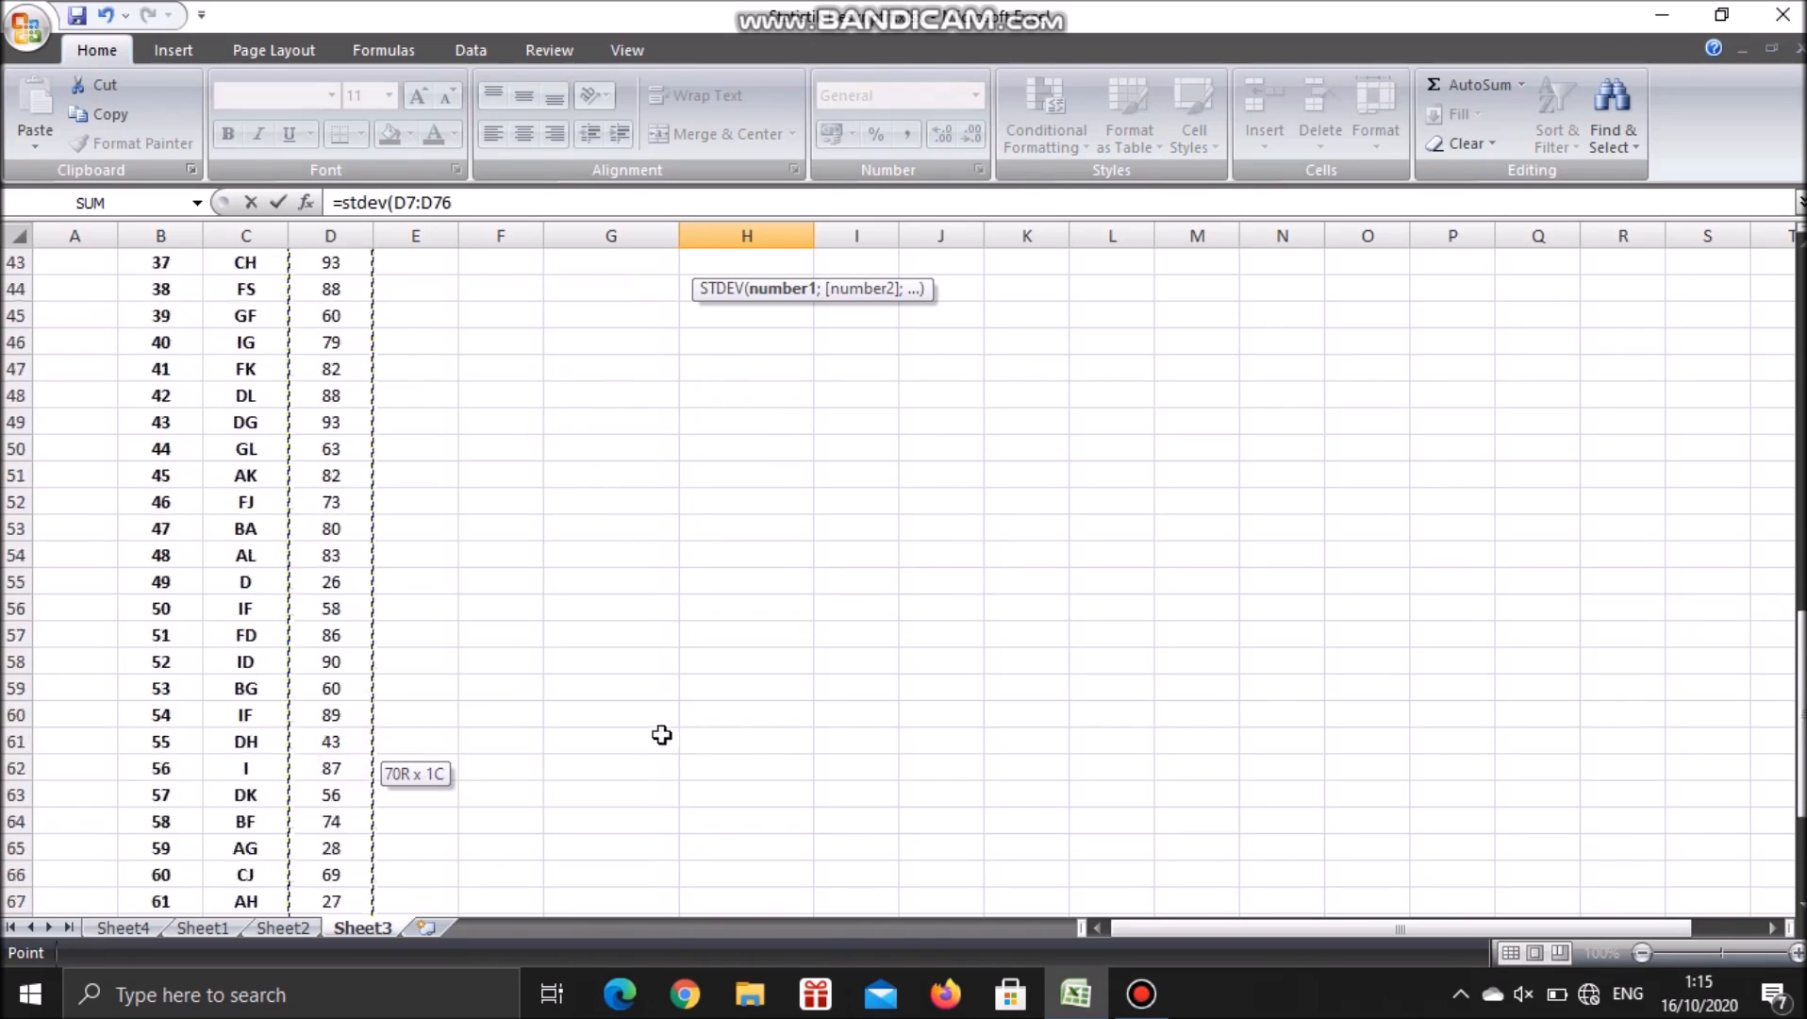
scroll(894, 683, up, 3)
text())
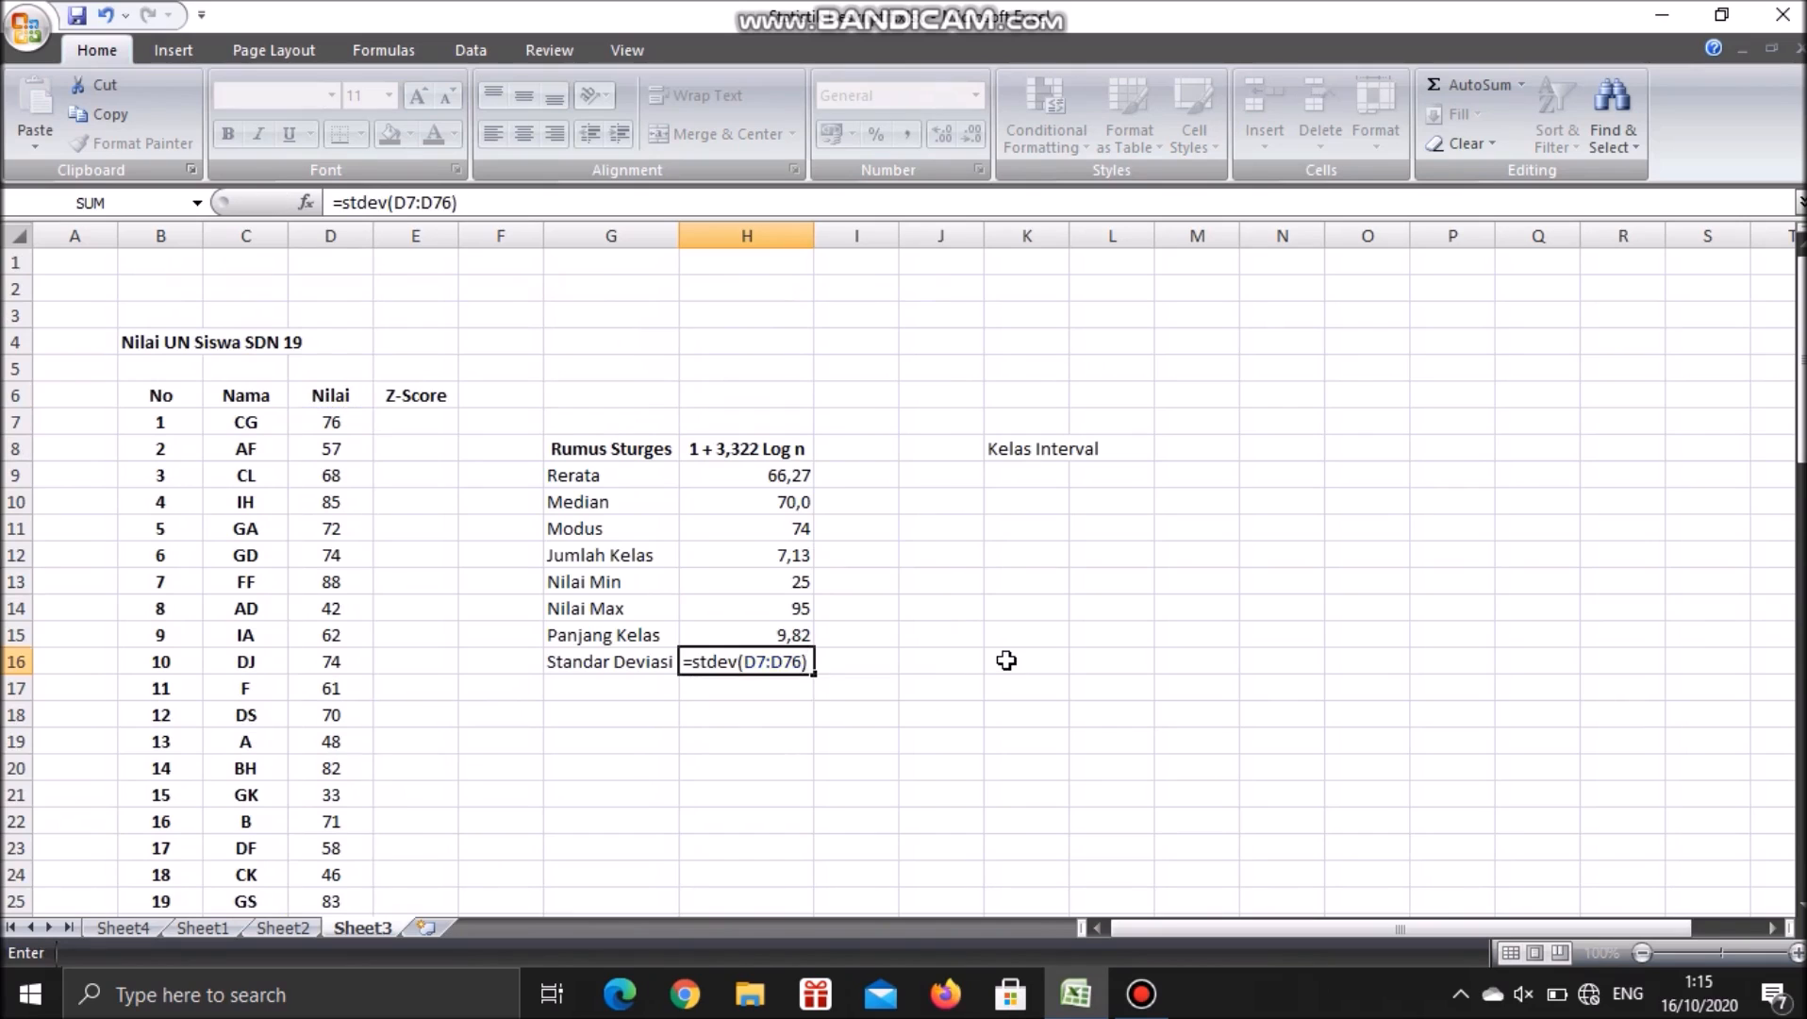
key(Return)
Format the Standar Deviasi value in H16 to show two decimal places
key(Up)
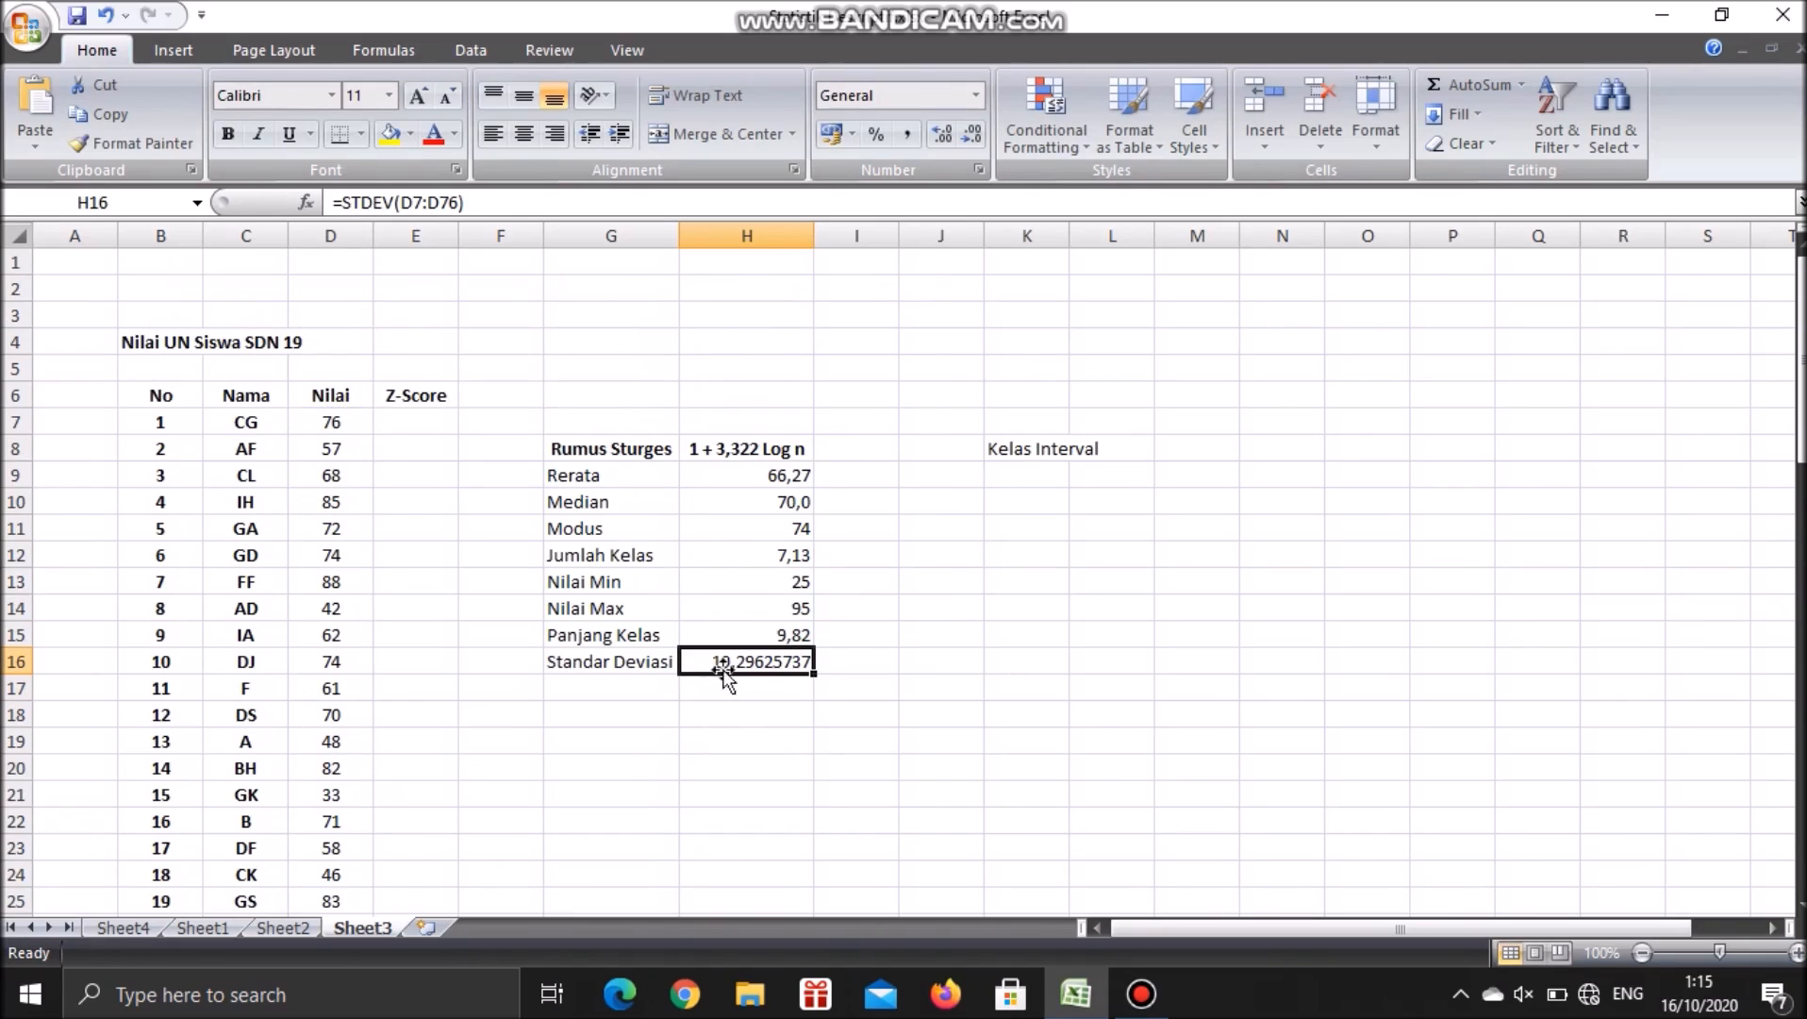
click(971, 134)
click(971, 134)
click(971, 134)
click(970, 134)
click(970, 134)
click(971, 134)
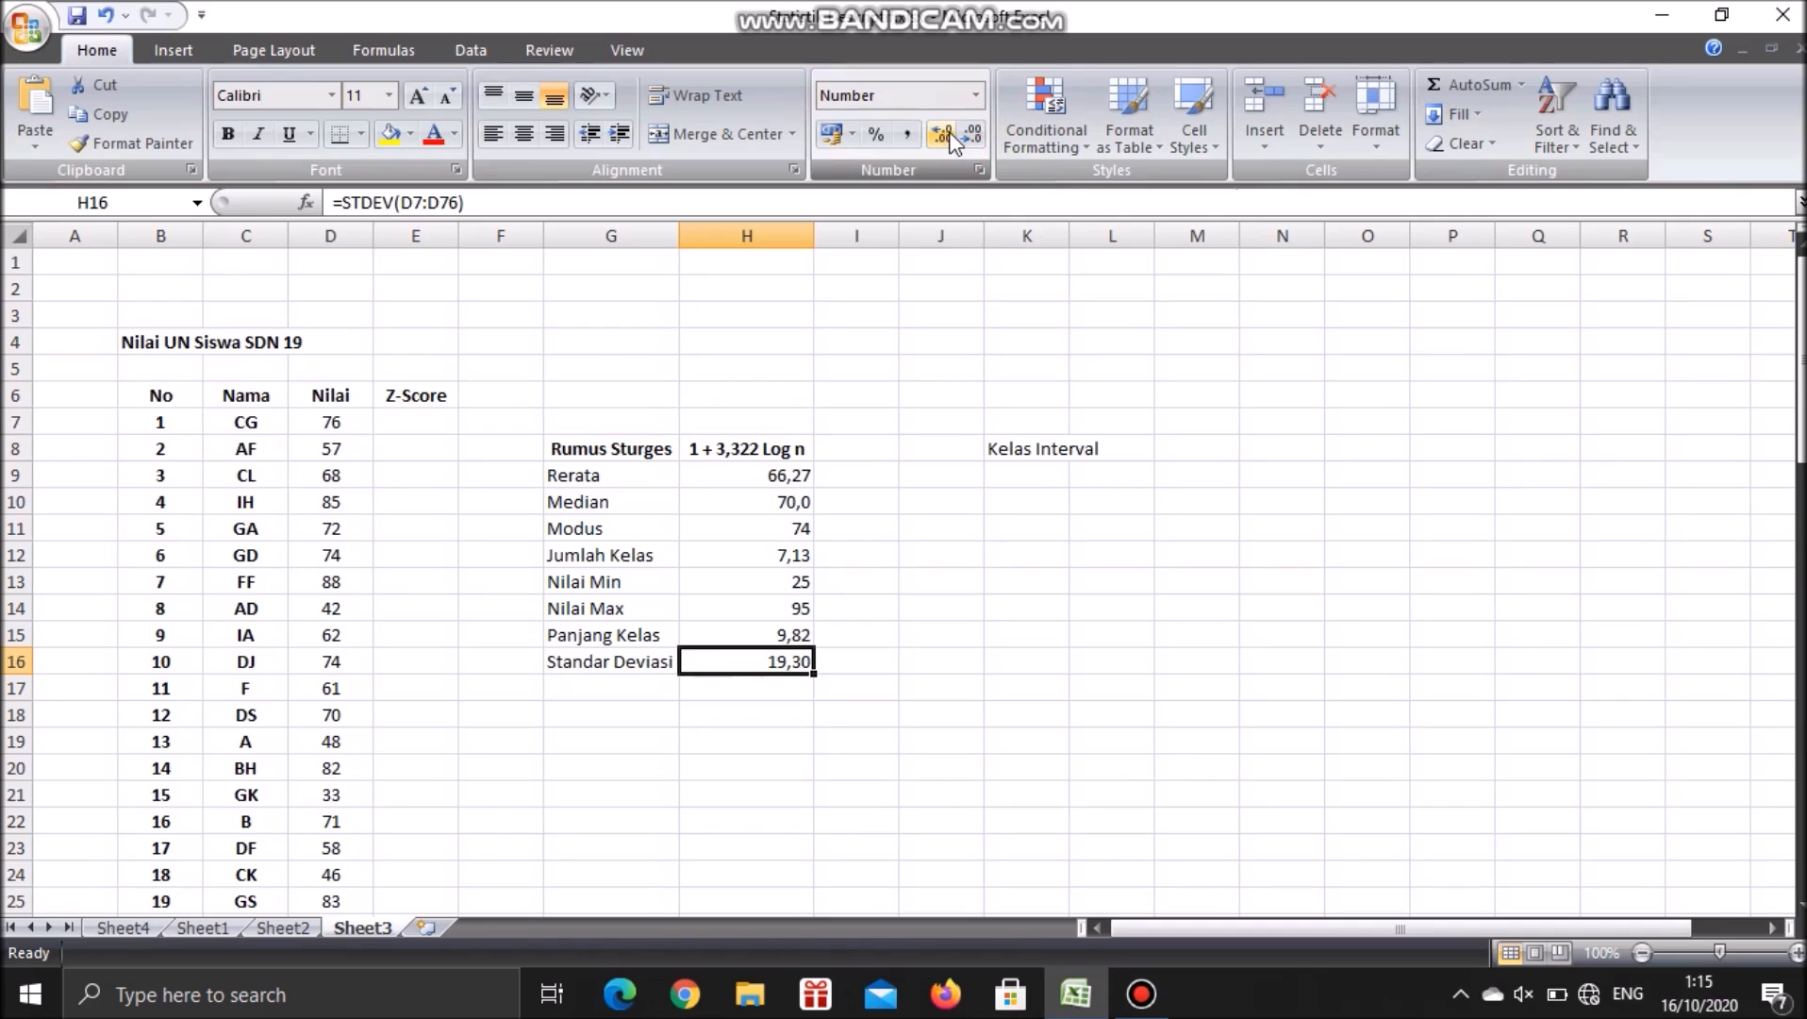
click(1113, 559)
Enter 25 in K9 as the first value under the Kelas Interval heading
click(923, 491)
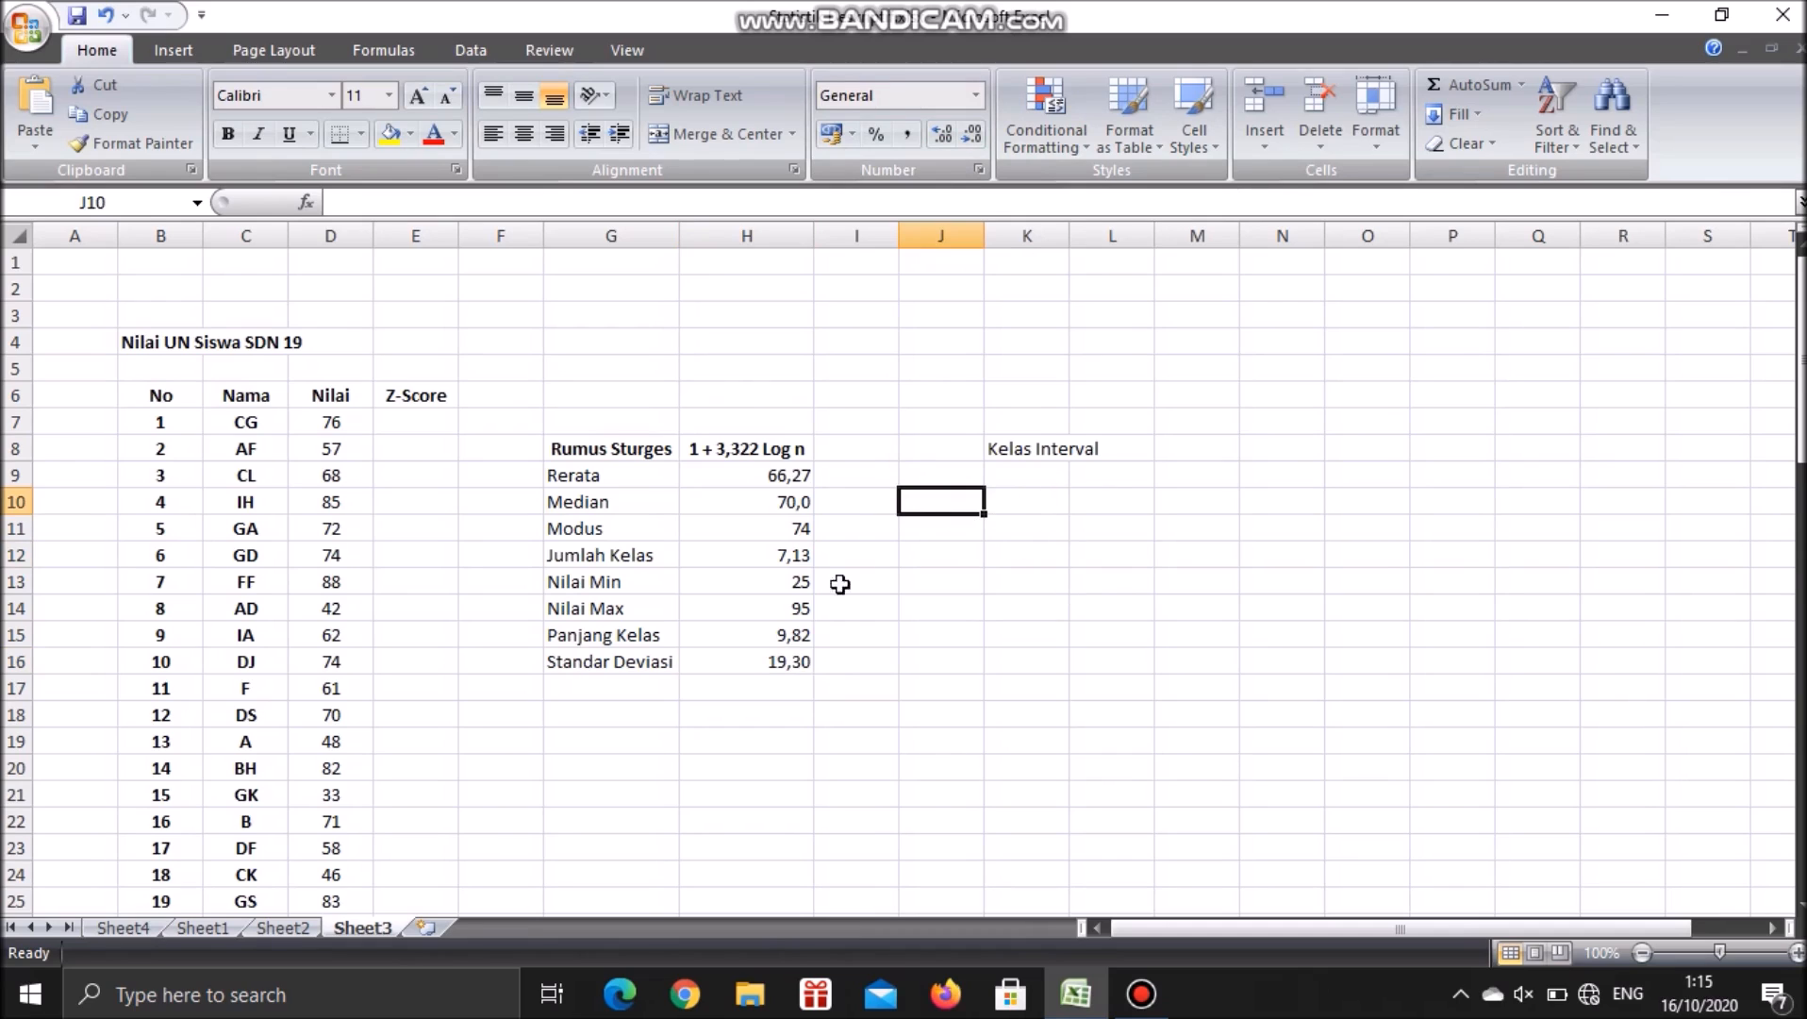
scroll(339, 533, down, 6)
scroll(377, 566, up, 5)
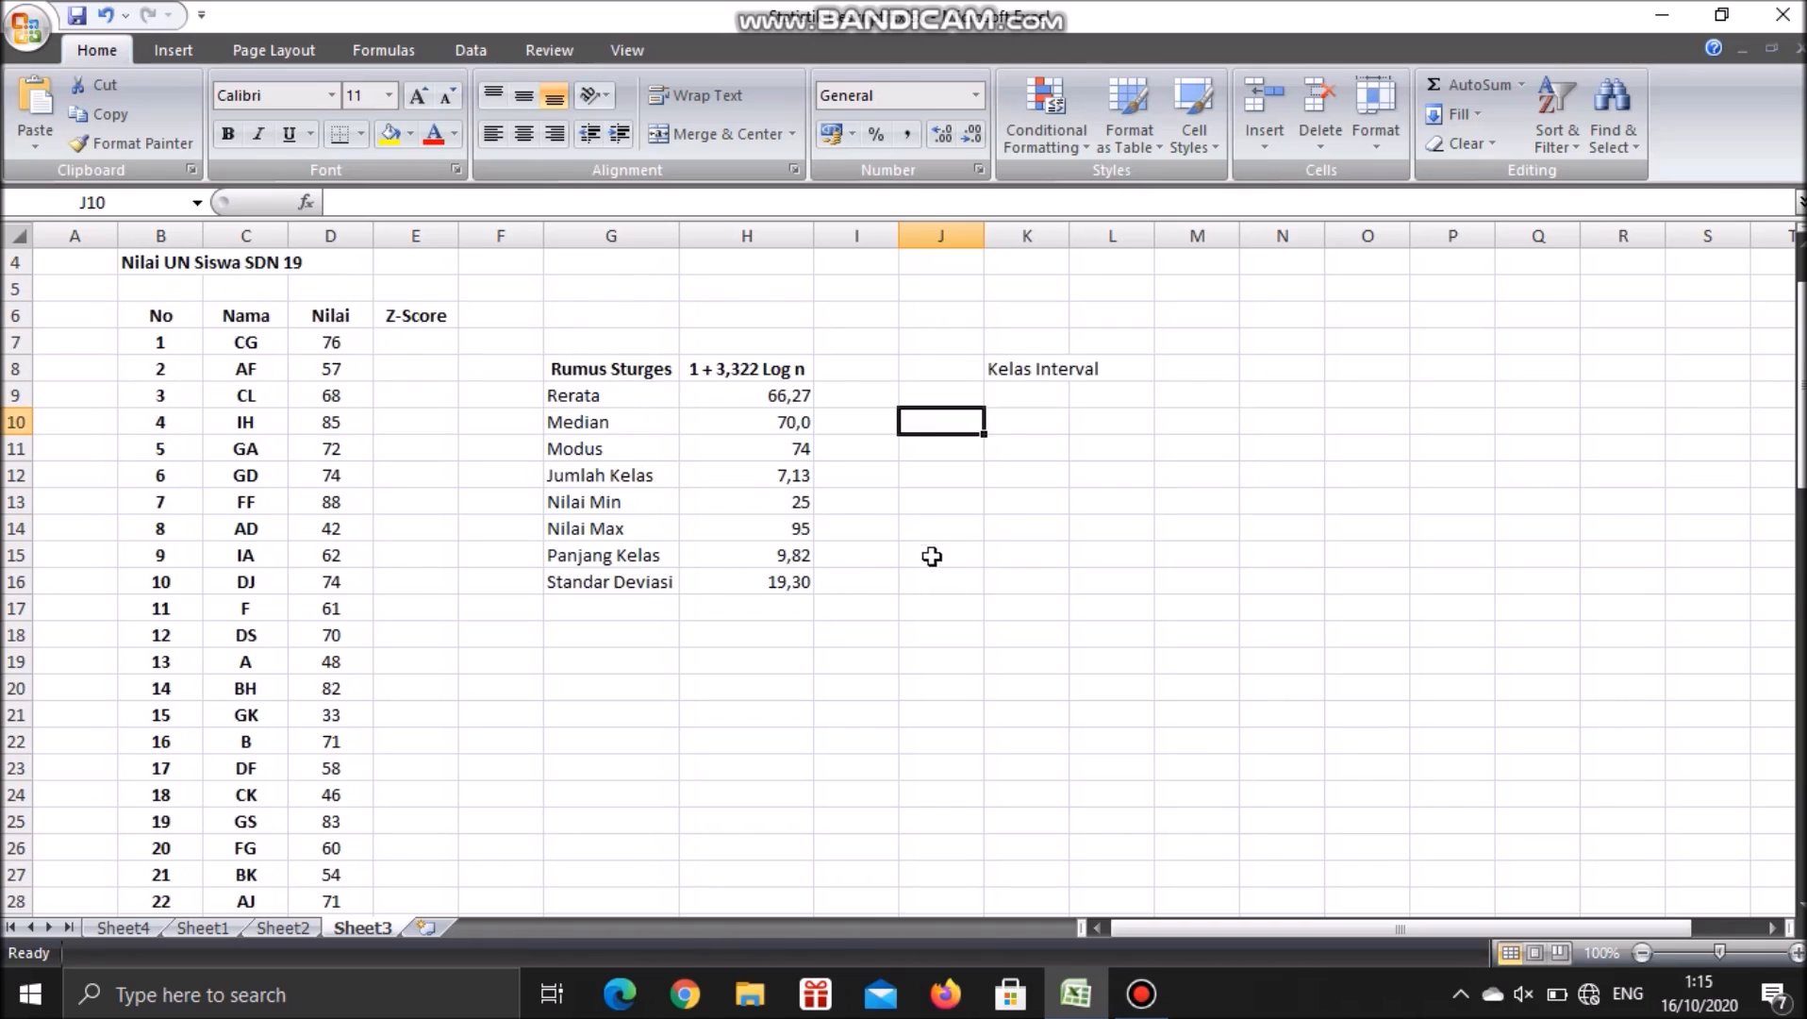
key(Up)
key(Right)
text(~)
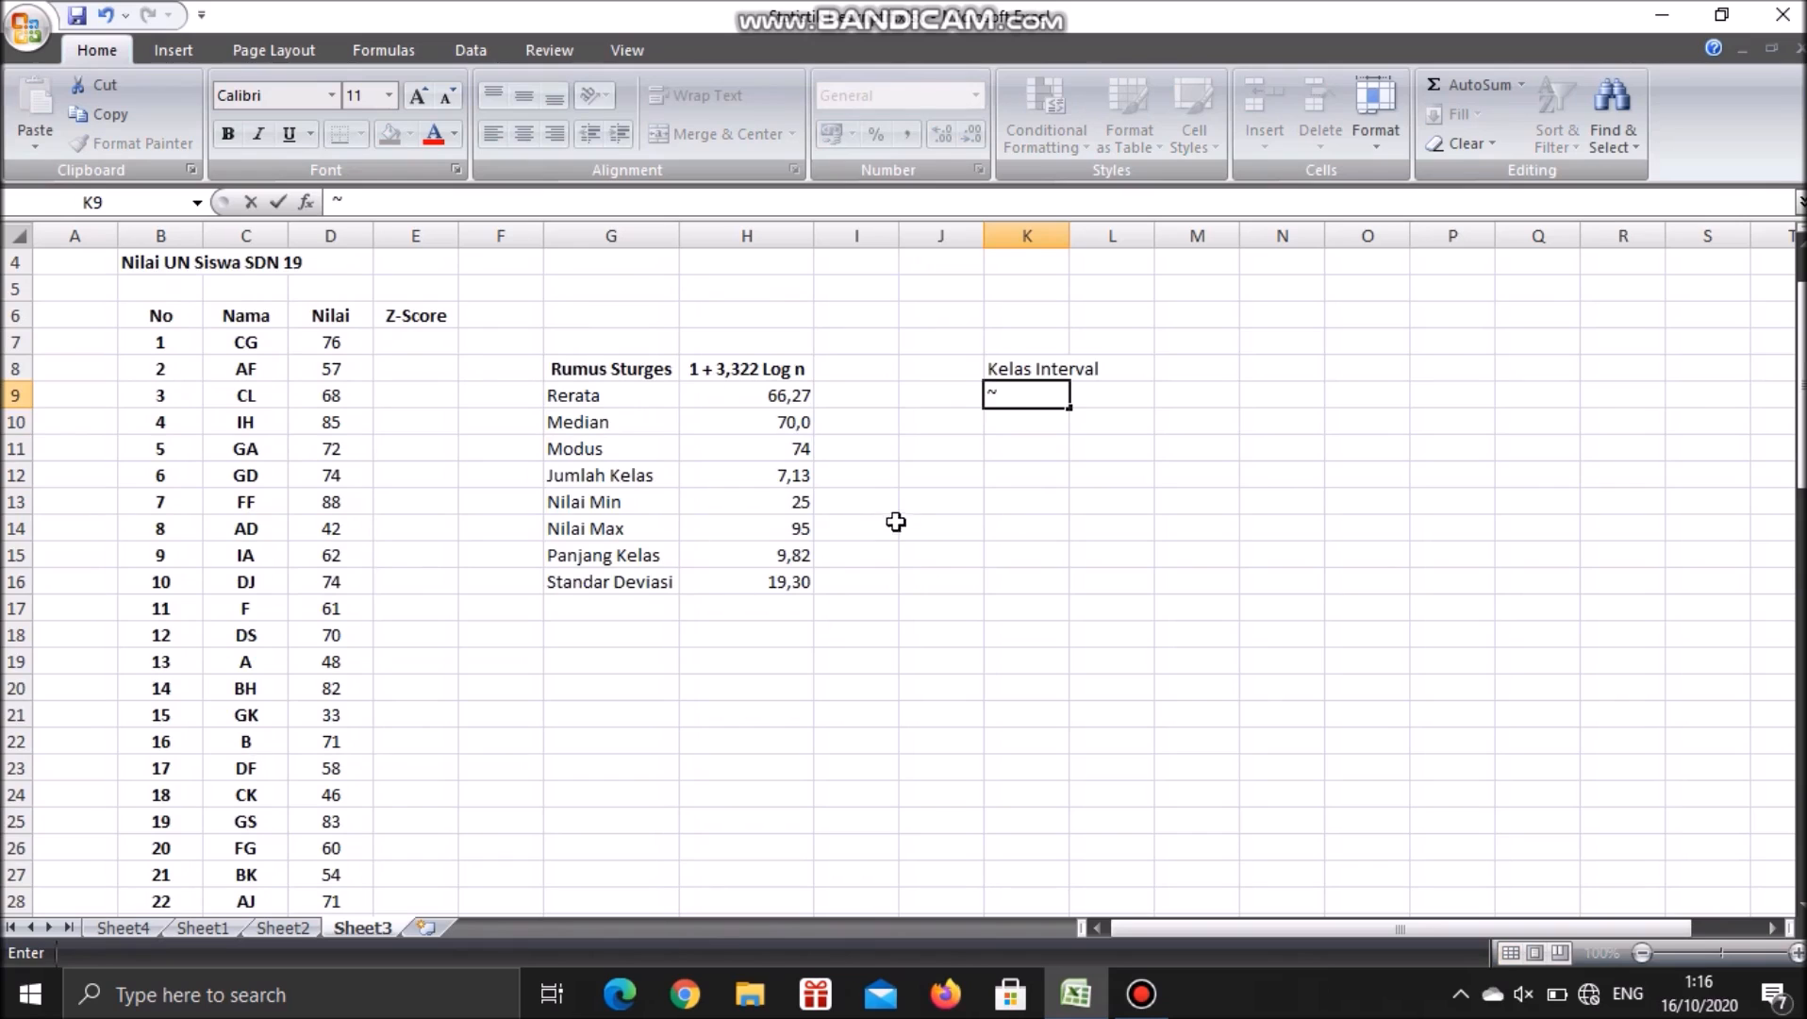
click(780, 481)
click(1026, 396)
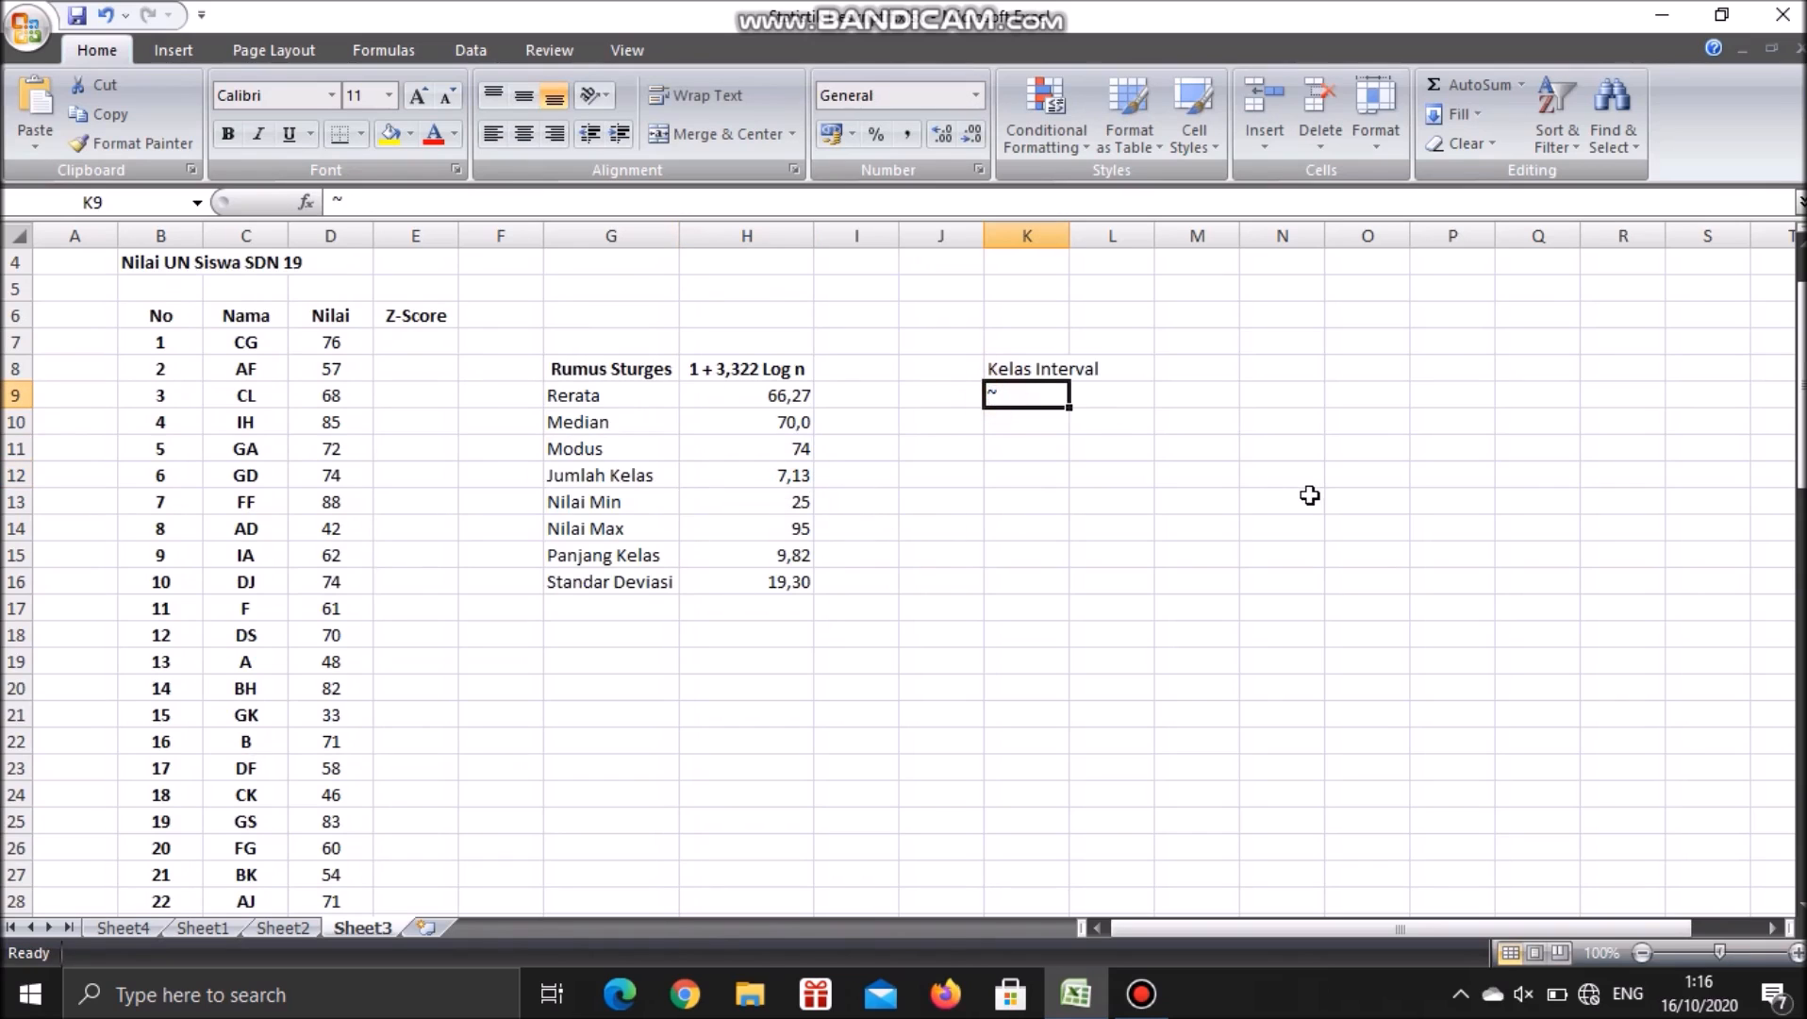
key(BackSpace)
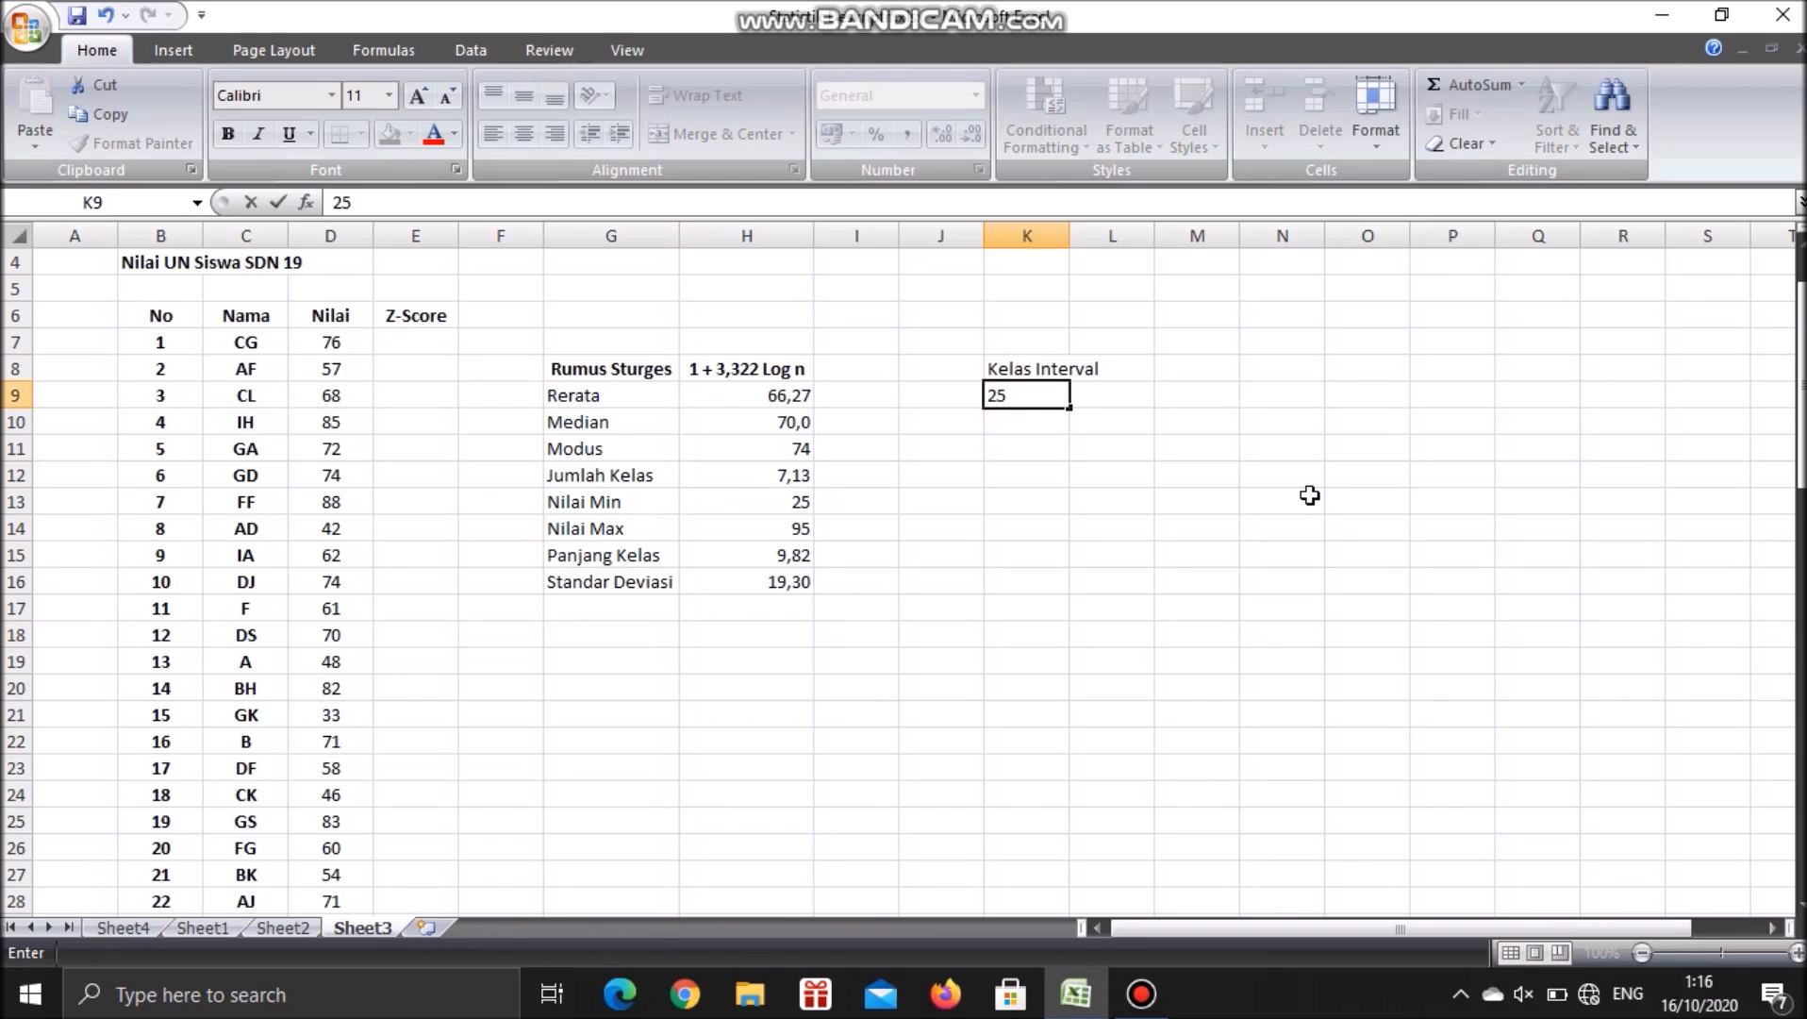
key(Return)
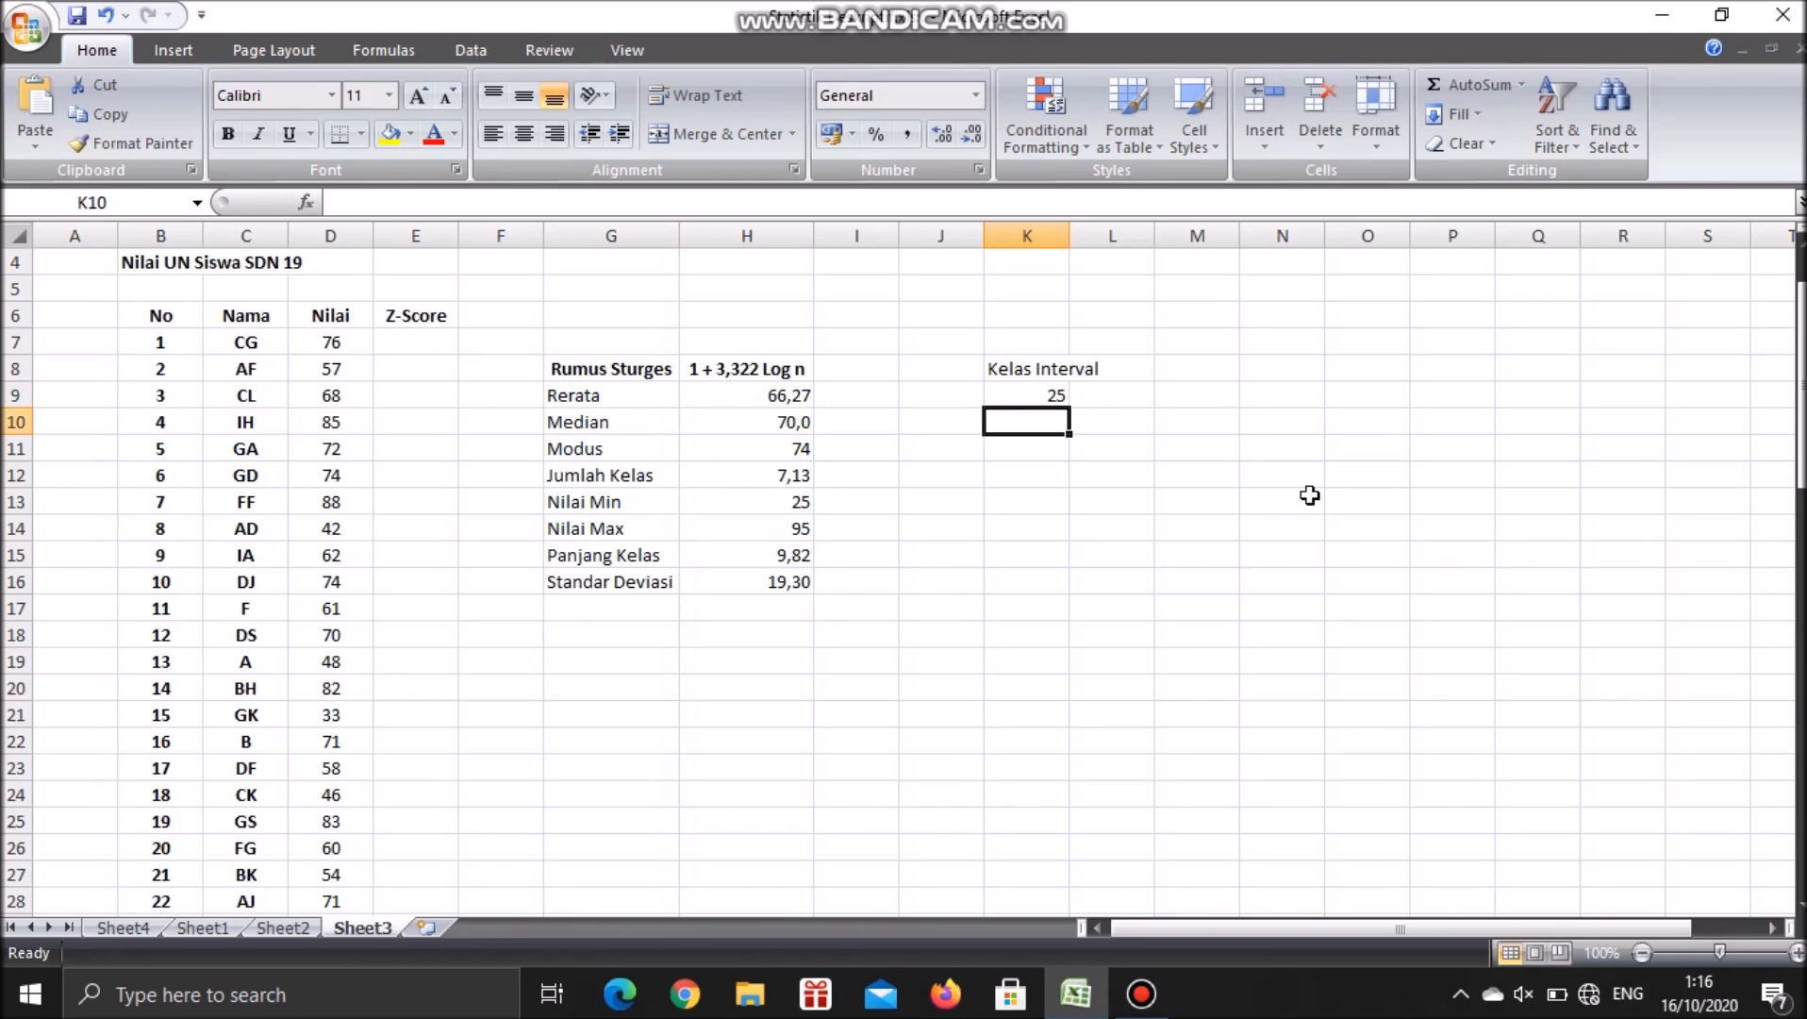
Enter =K9+10 in K10 and fill the formula down to K16 for the remaining Kelas Interval values
text(=)
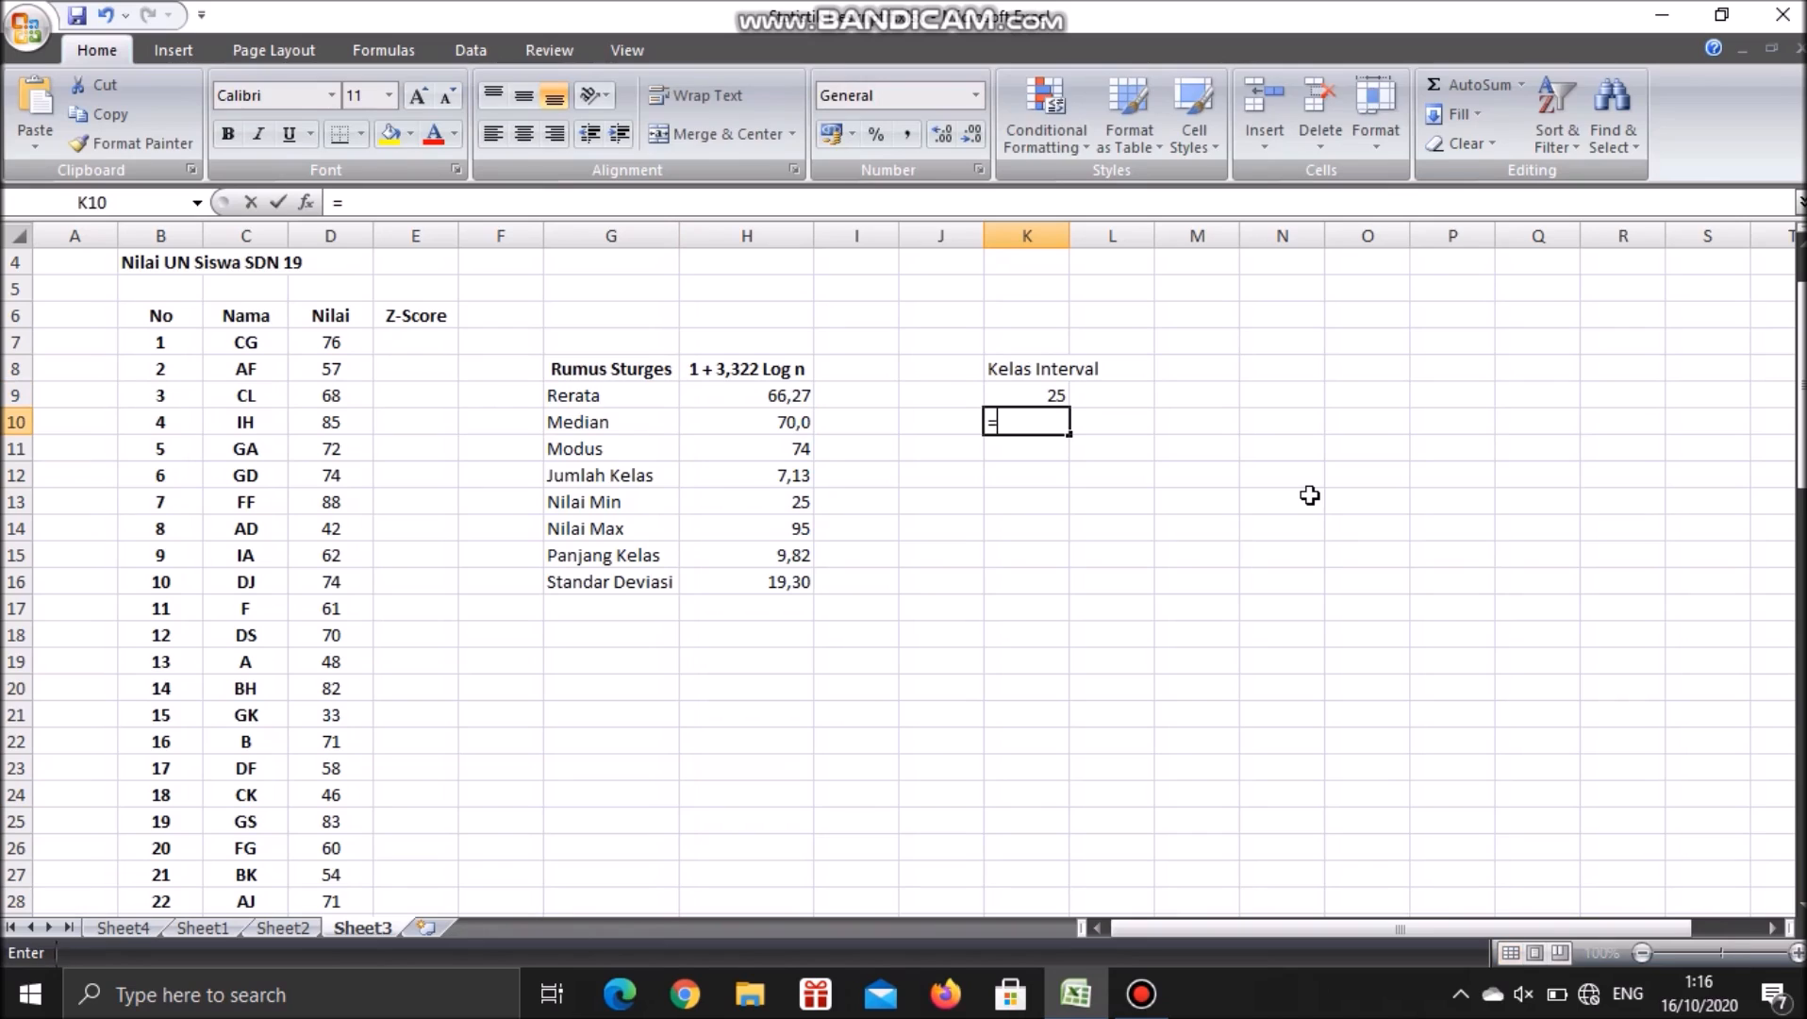
click(1054, 397)
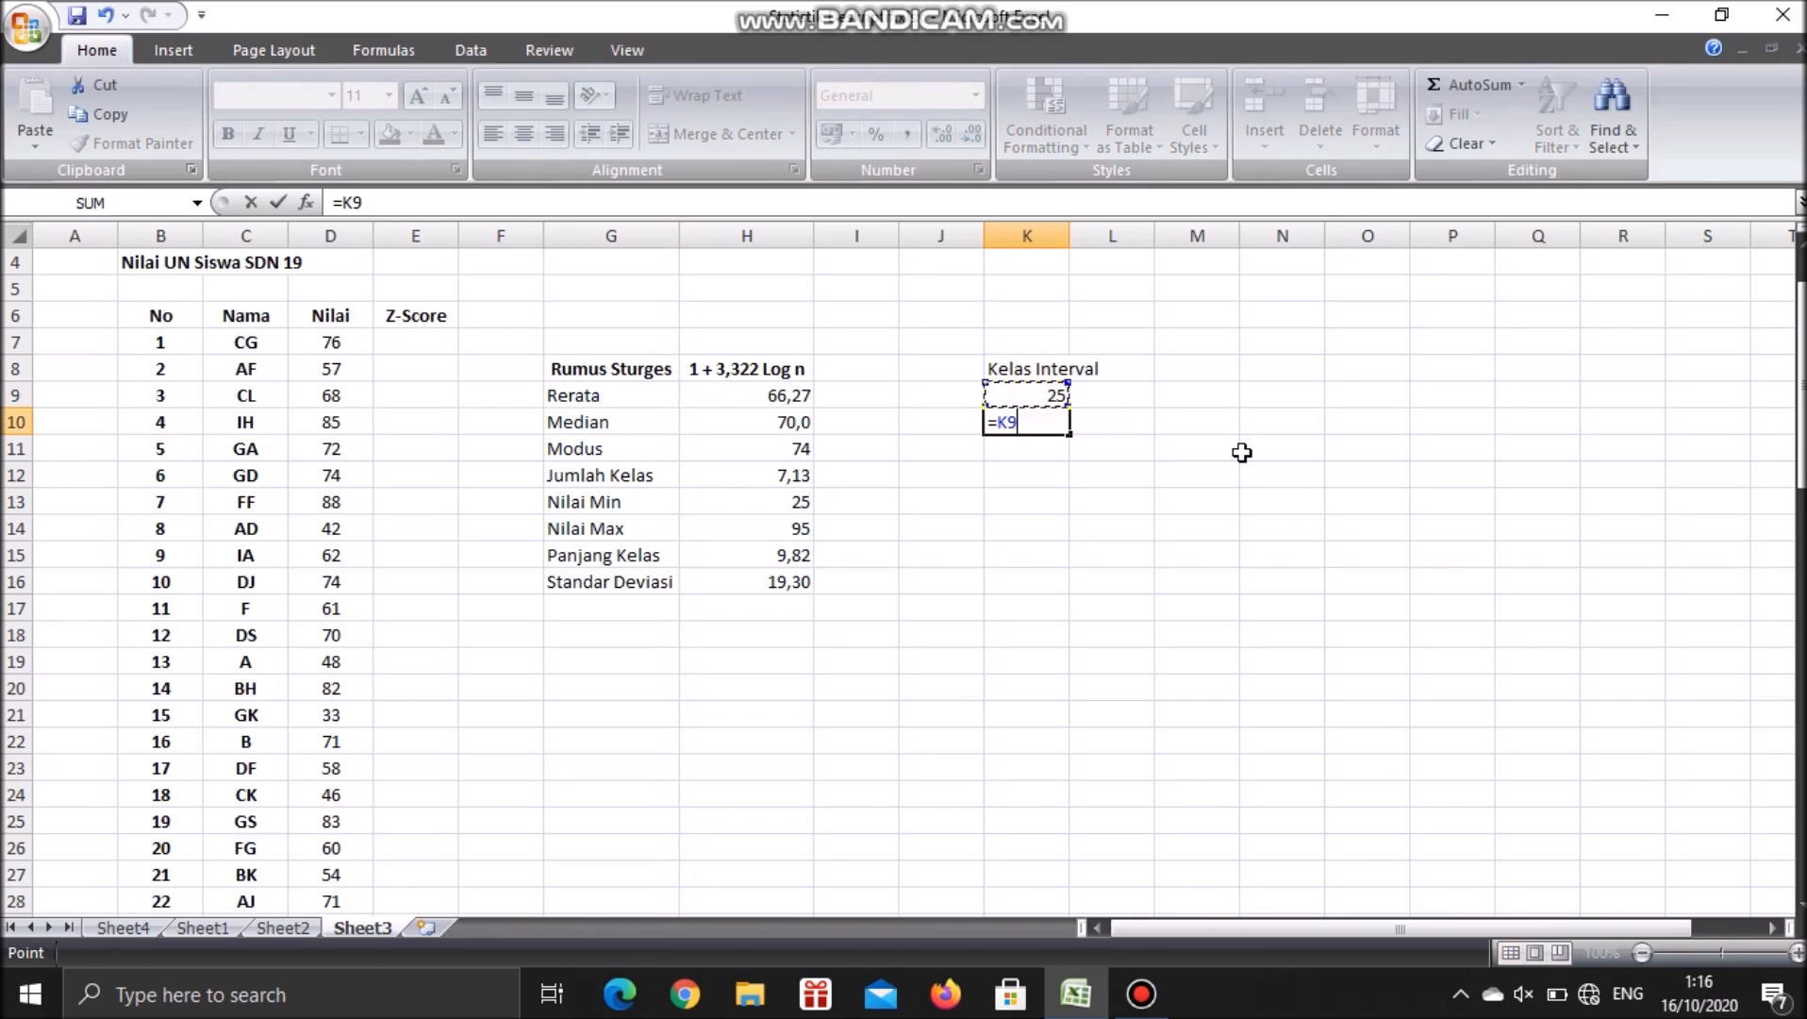
text(+10)
key(Return)
click(1050, 425)
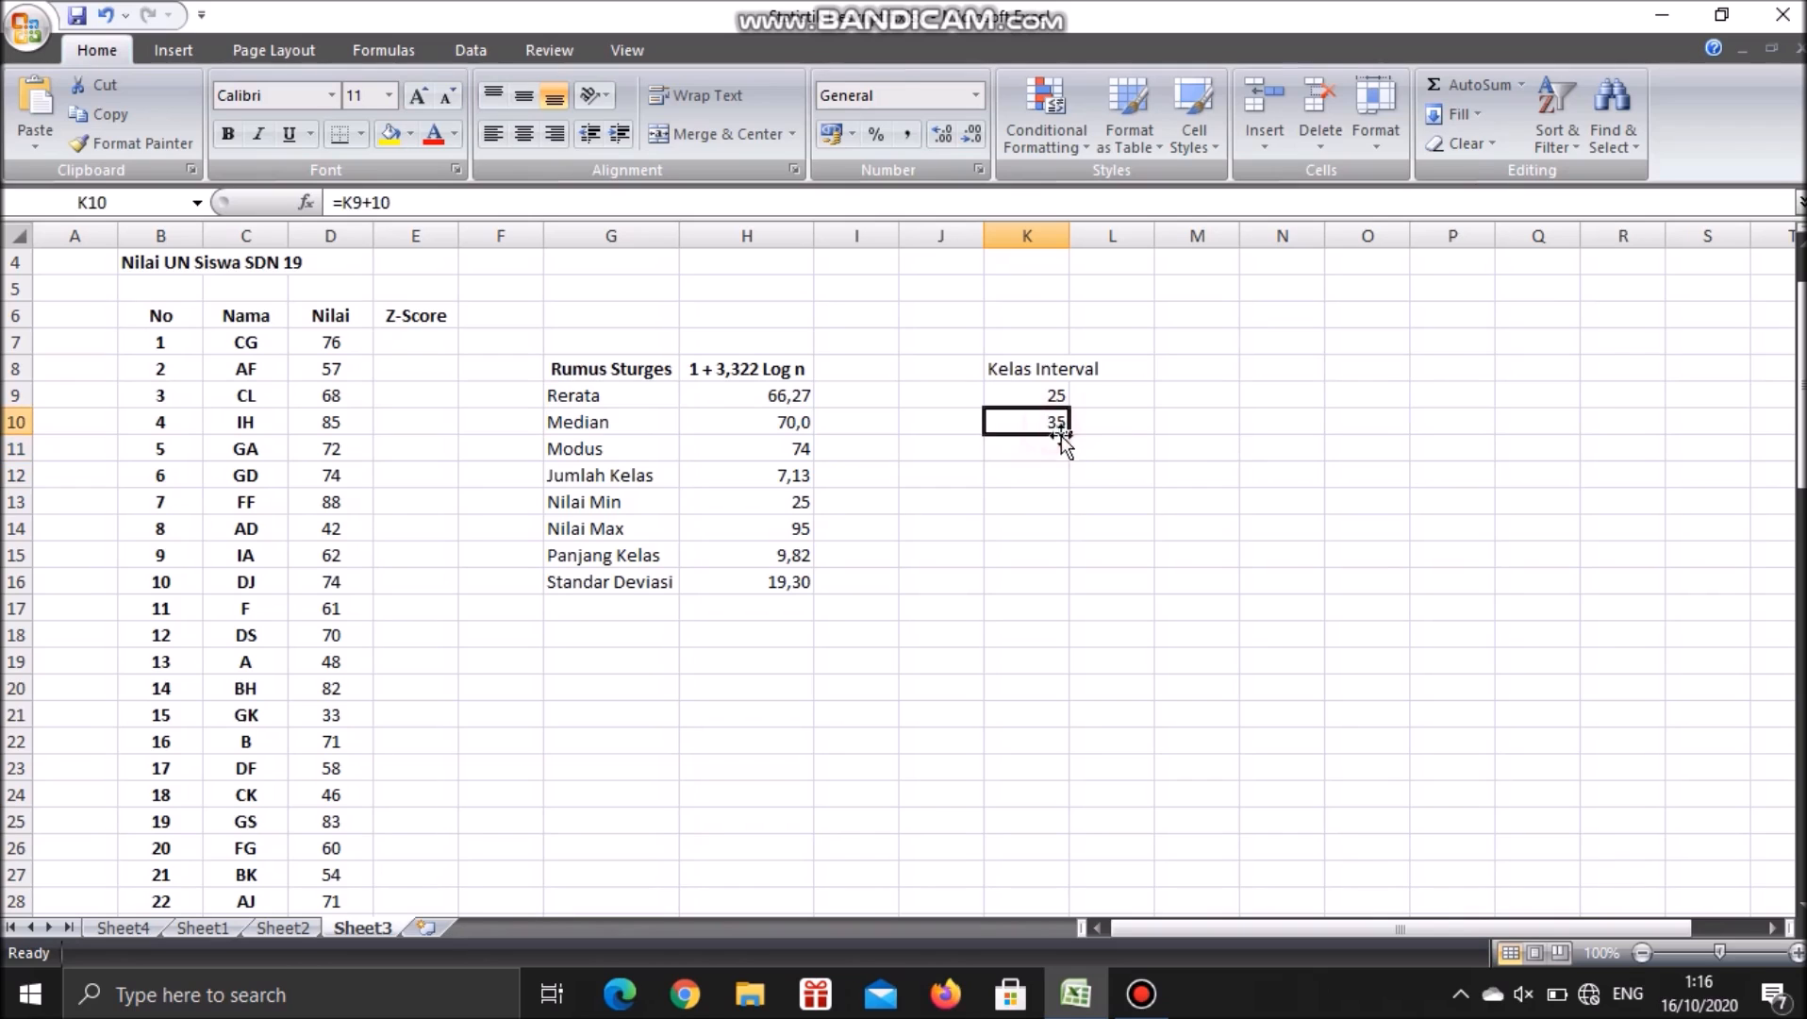
drag(1071, 438, 1041, 586)
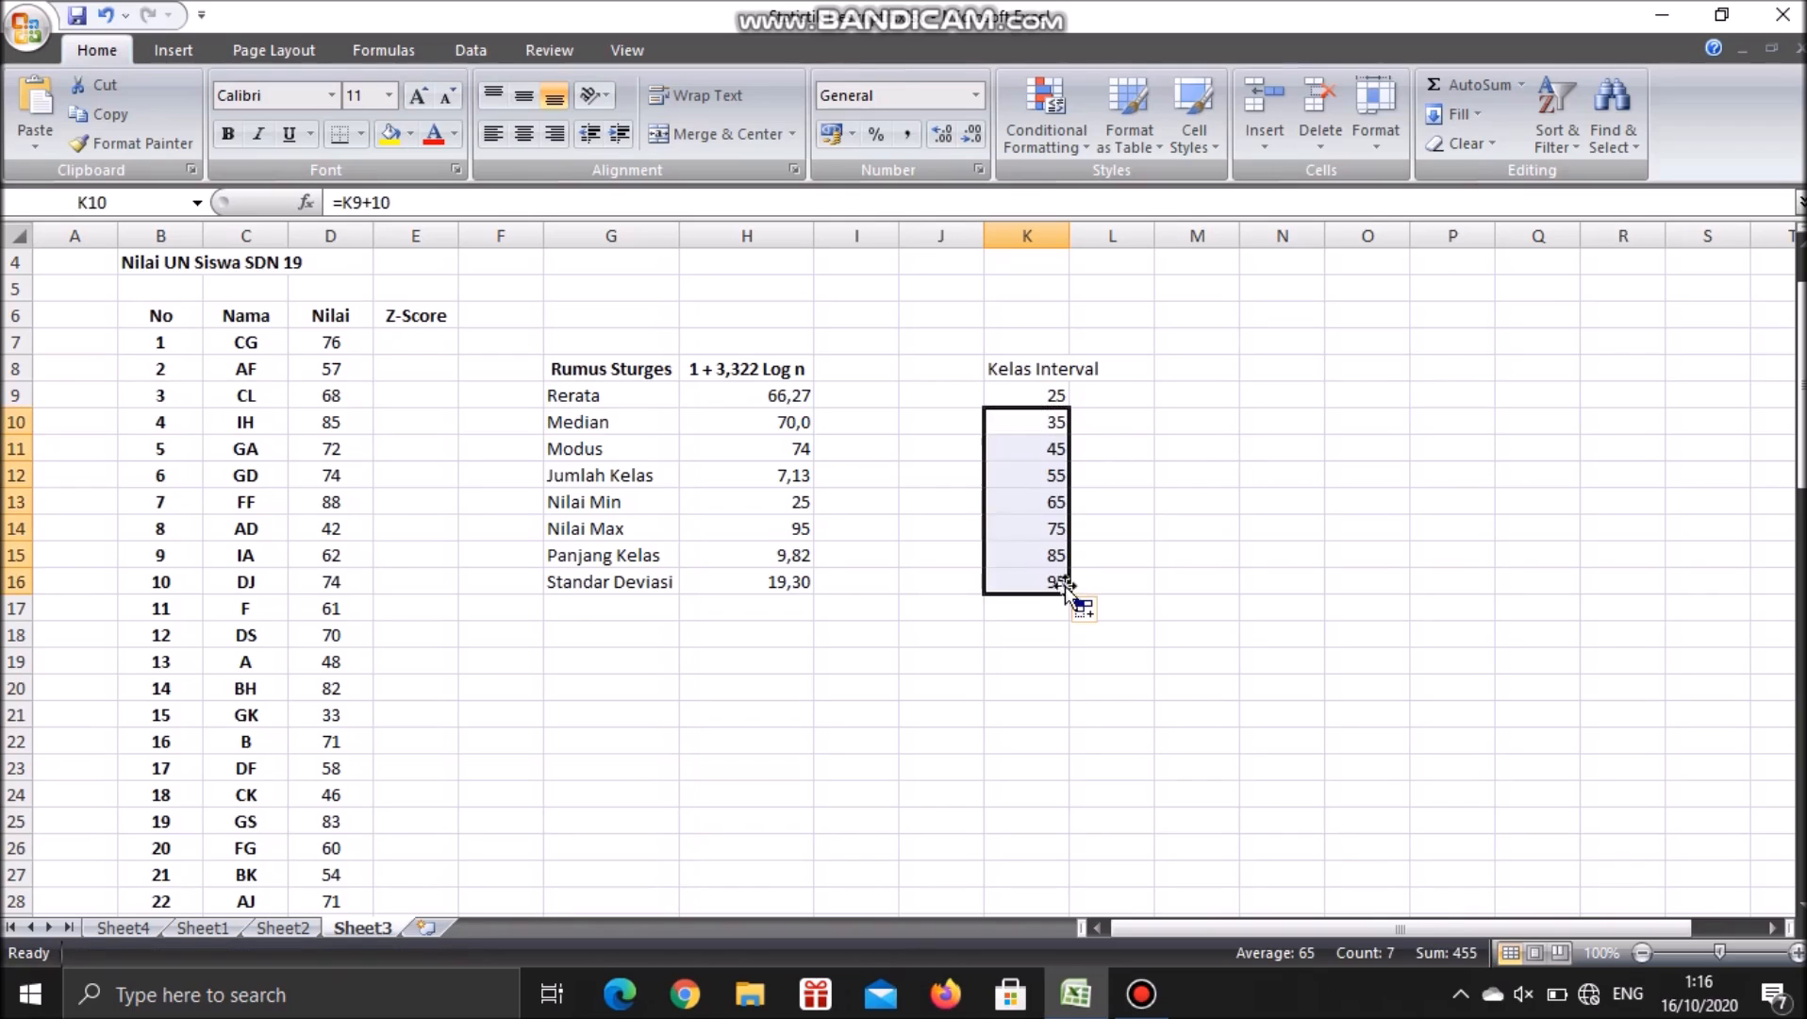
click(1150, 542)
drag(1037, 395, 1045, 581)
click(877, 550)
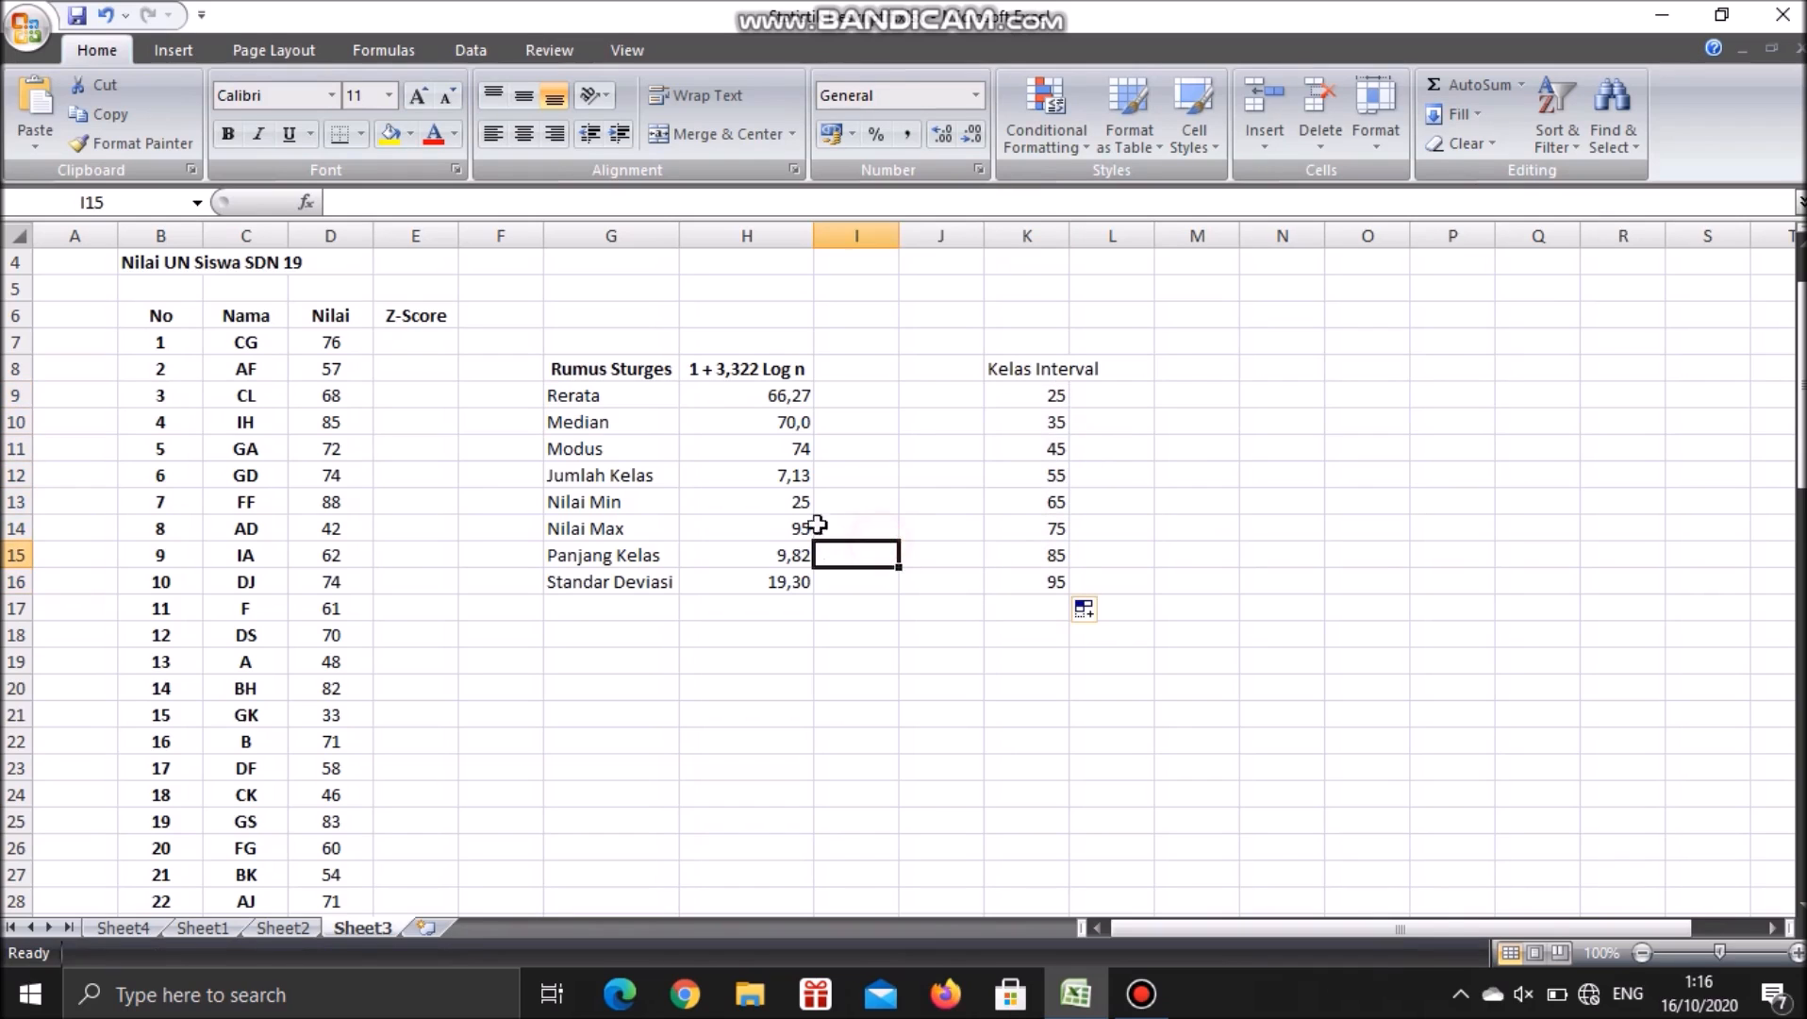
Review the Nilai Min, Nilai Max and Panjang Kelas cells in H13:H15 against the Kelas Interval values in K9:K16
click(801, 498)
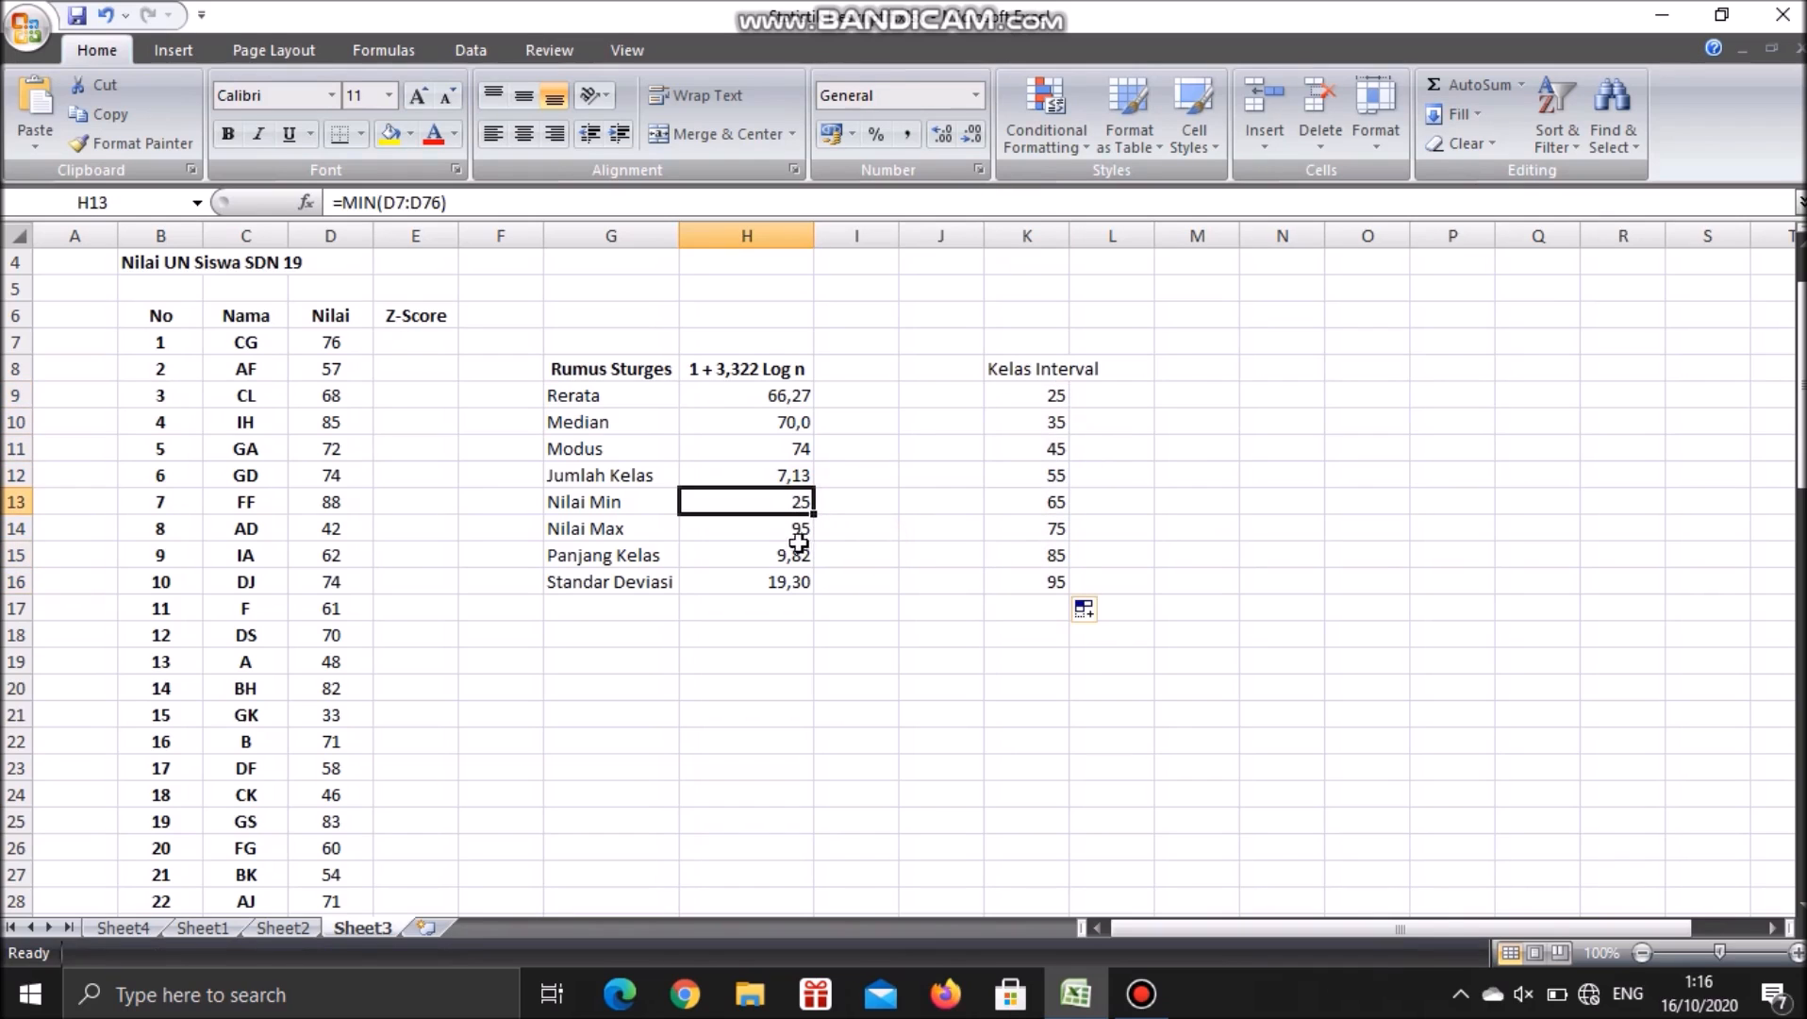
click(747, 534)
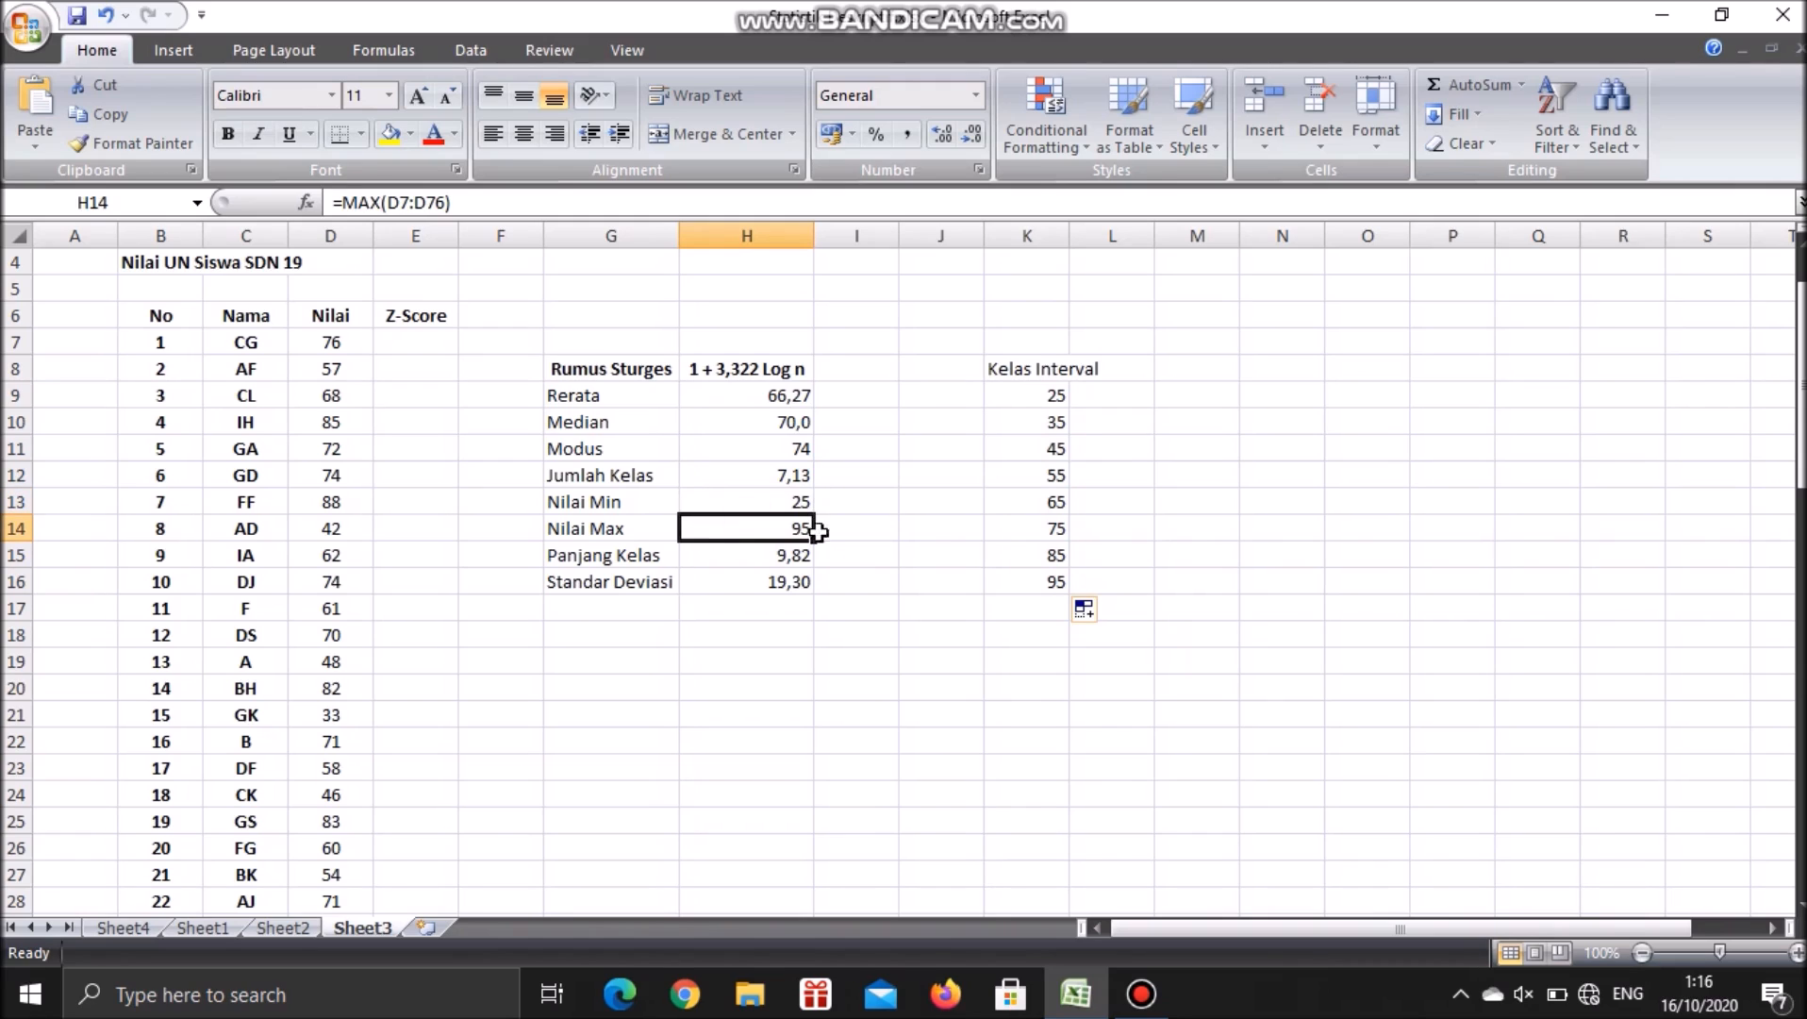
click(752, 561)
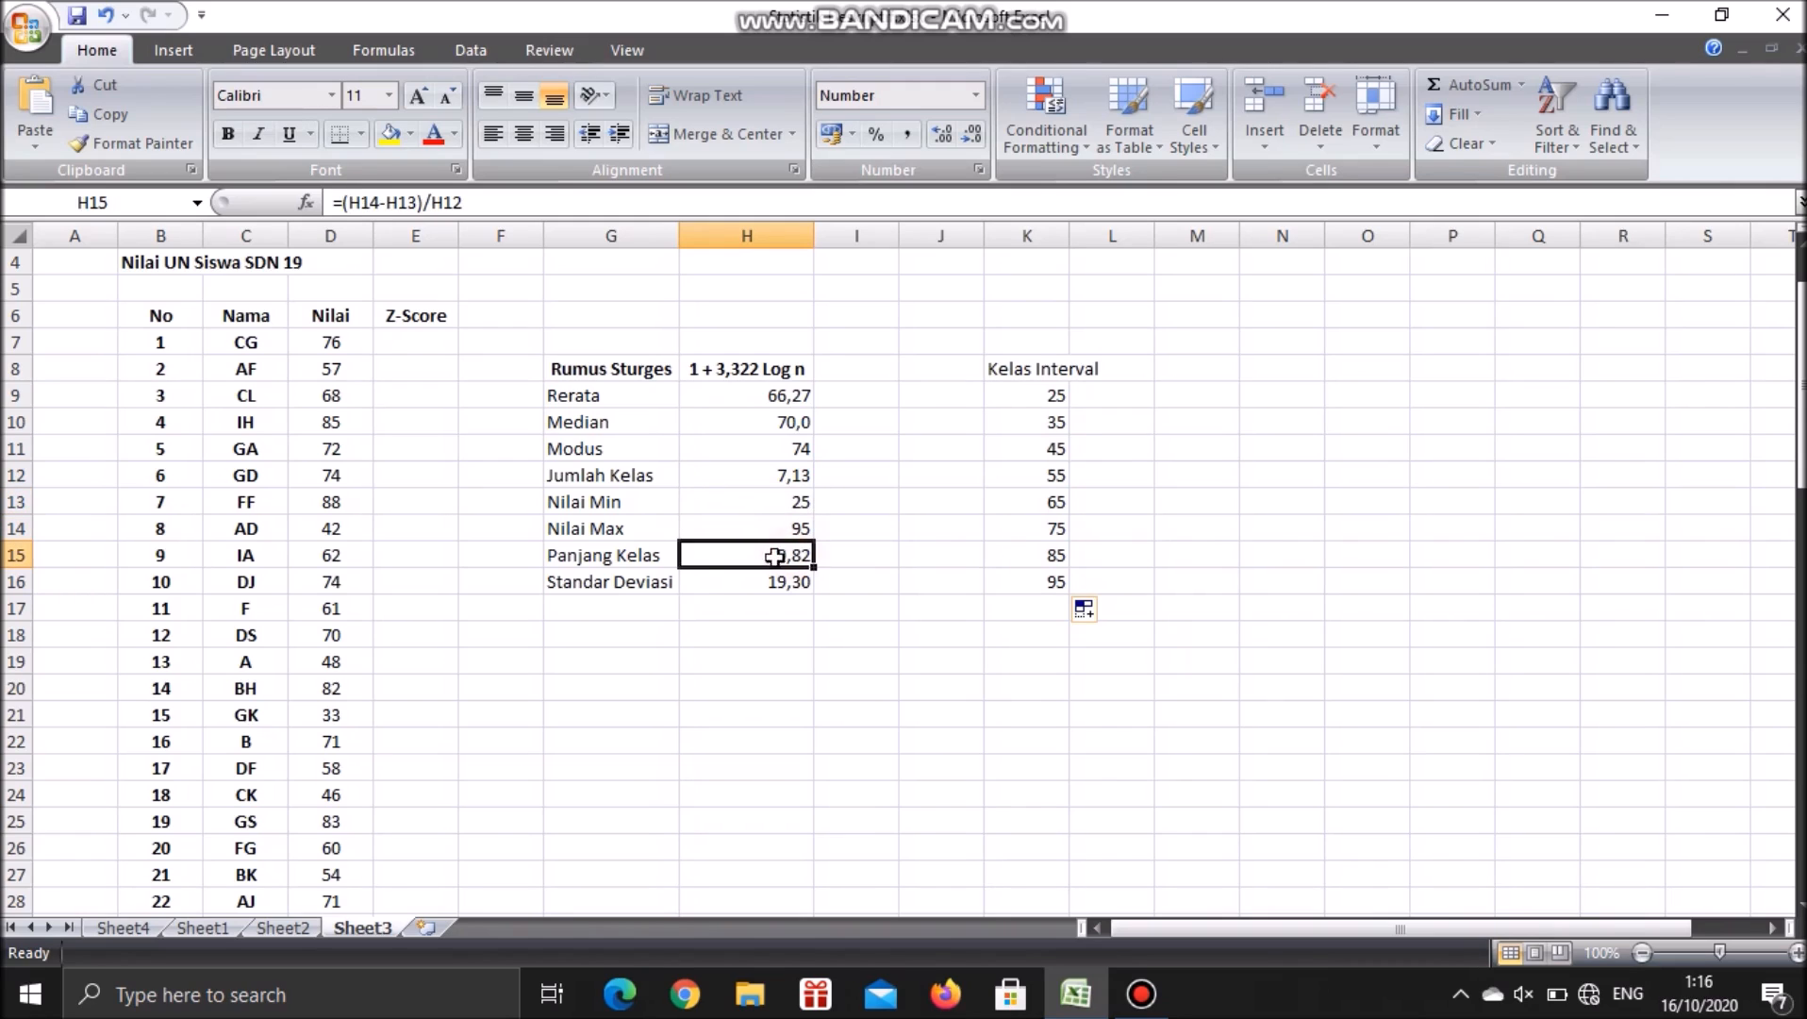
drag(1056, 410, 1047, 570)
click(1098, 443)
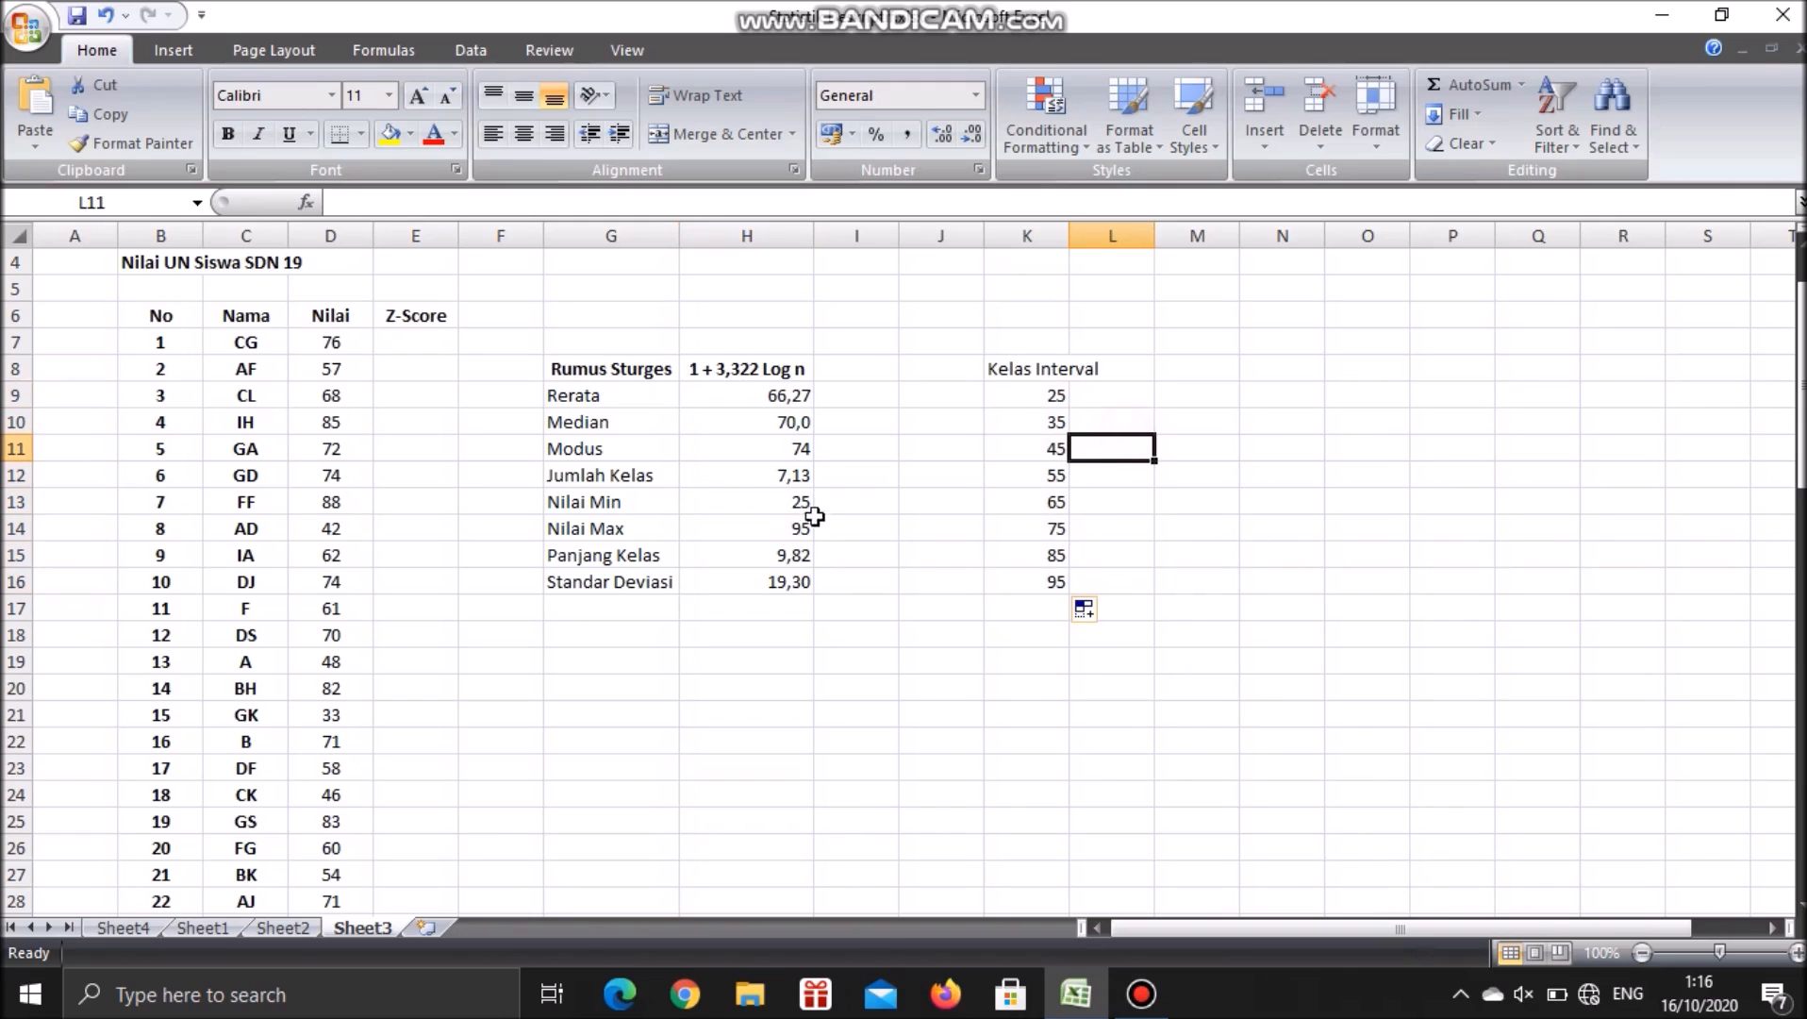
drag(1037, 399, 1047, 577)
click(1286, 449)
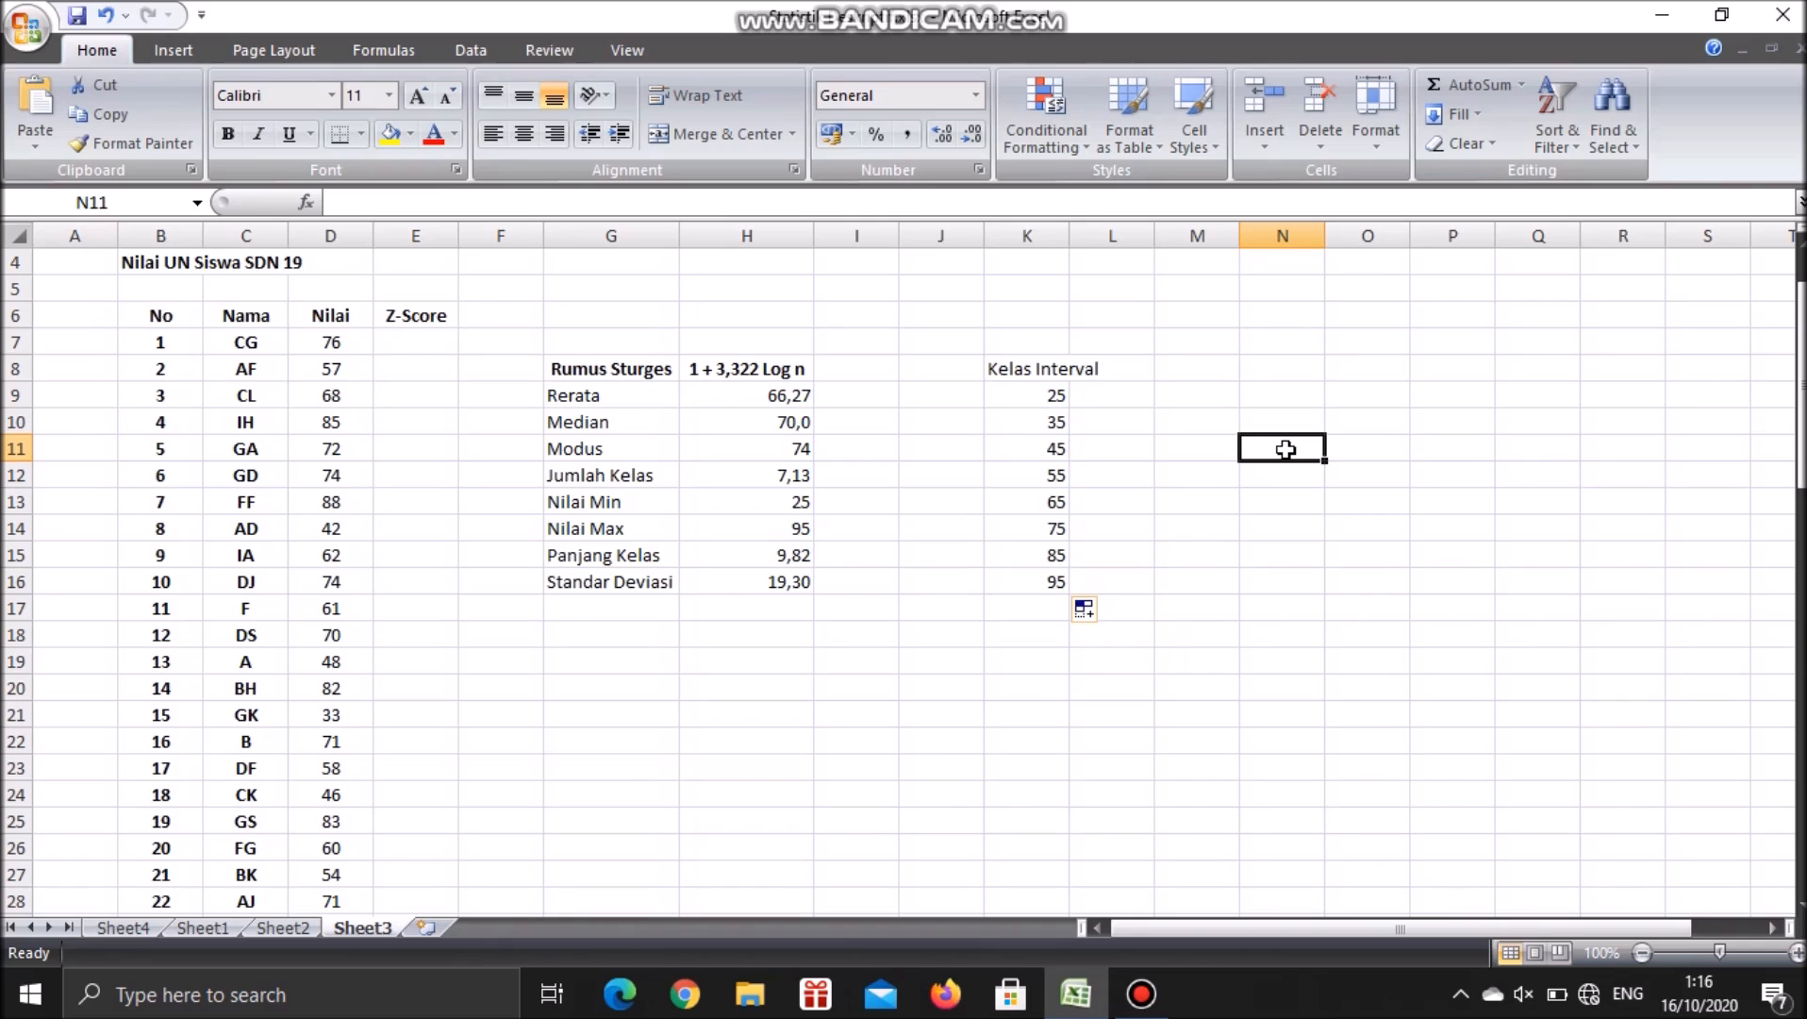
Open the Histogram tool from the Data Analysis tools
click(462, 50)
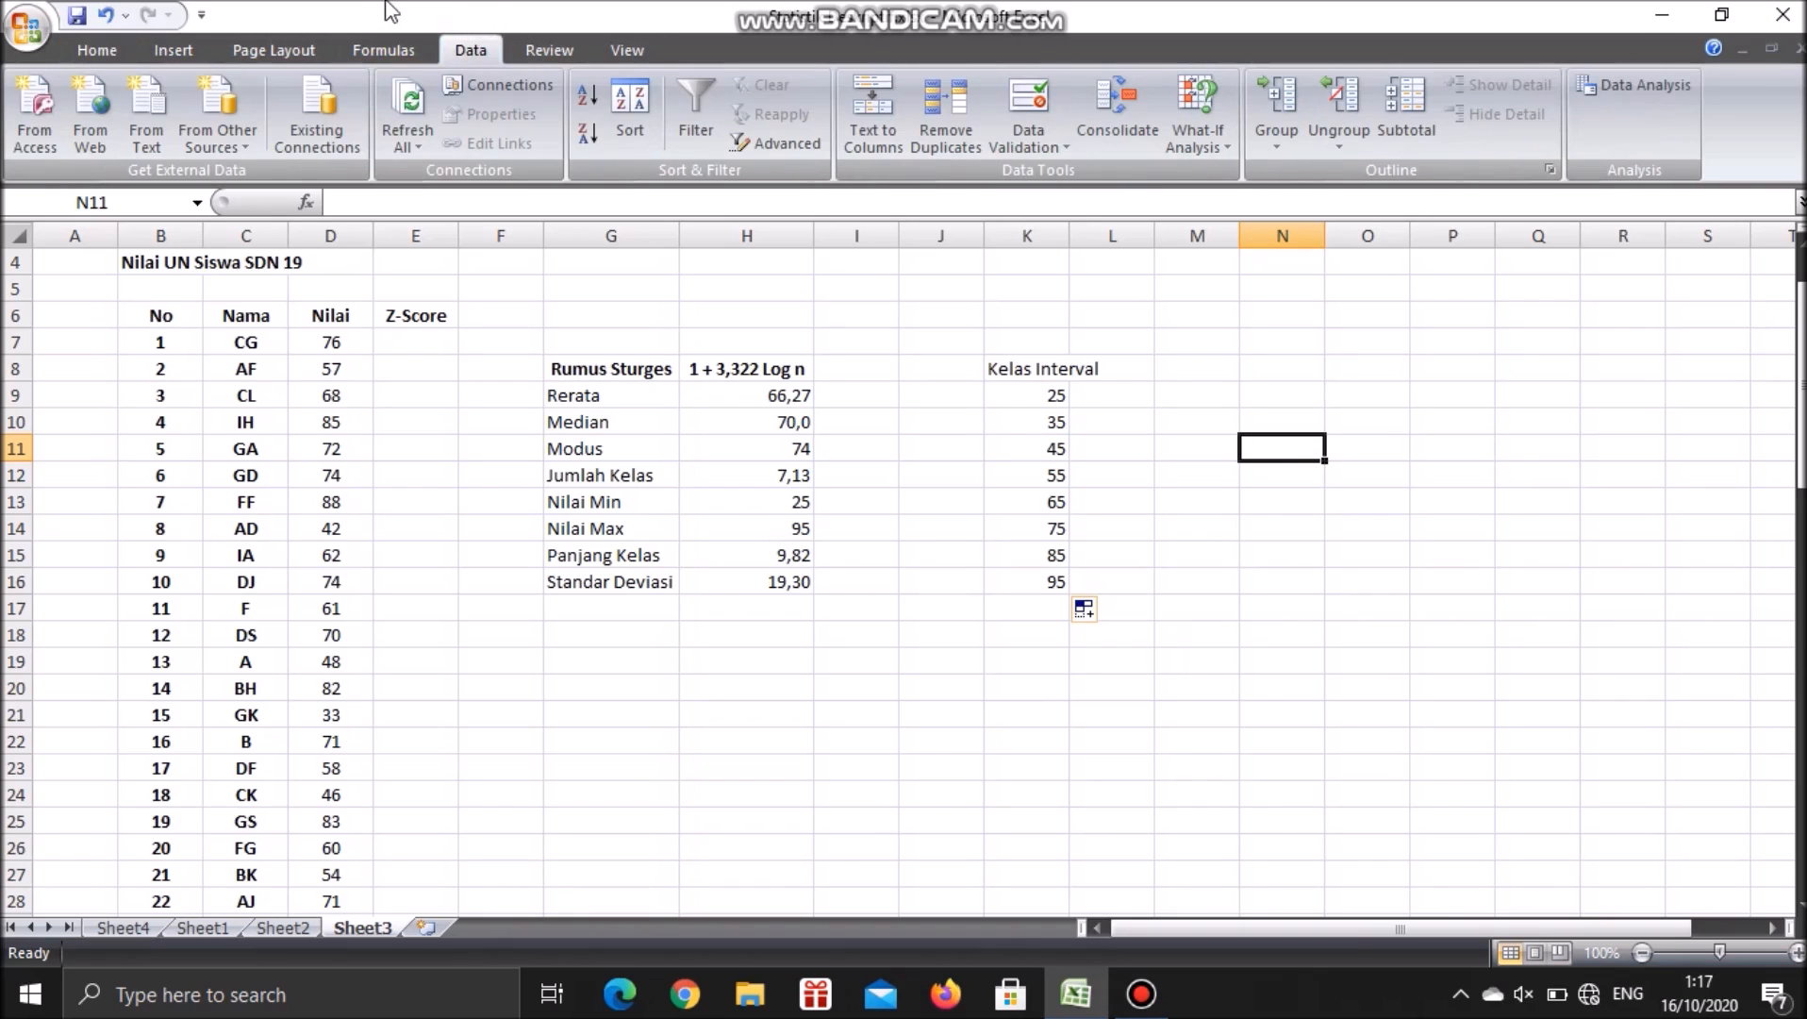
click(1625, 95)
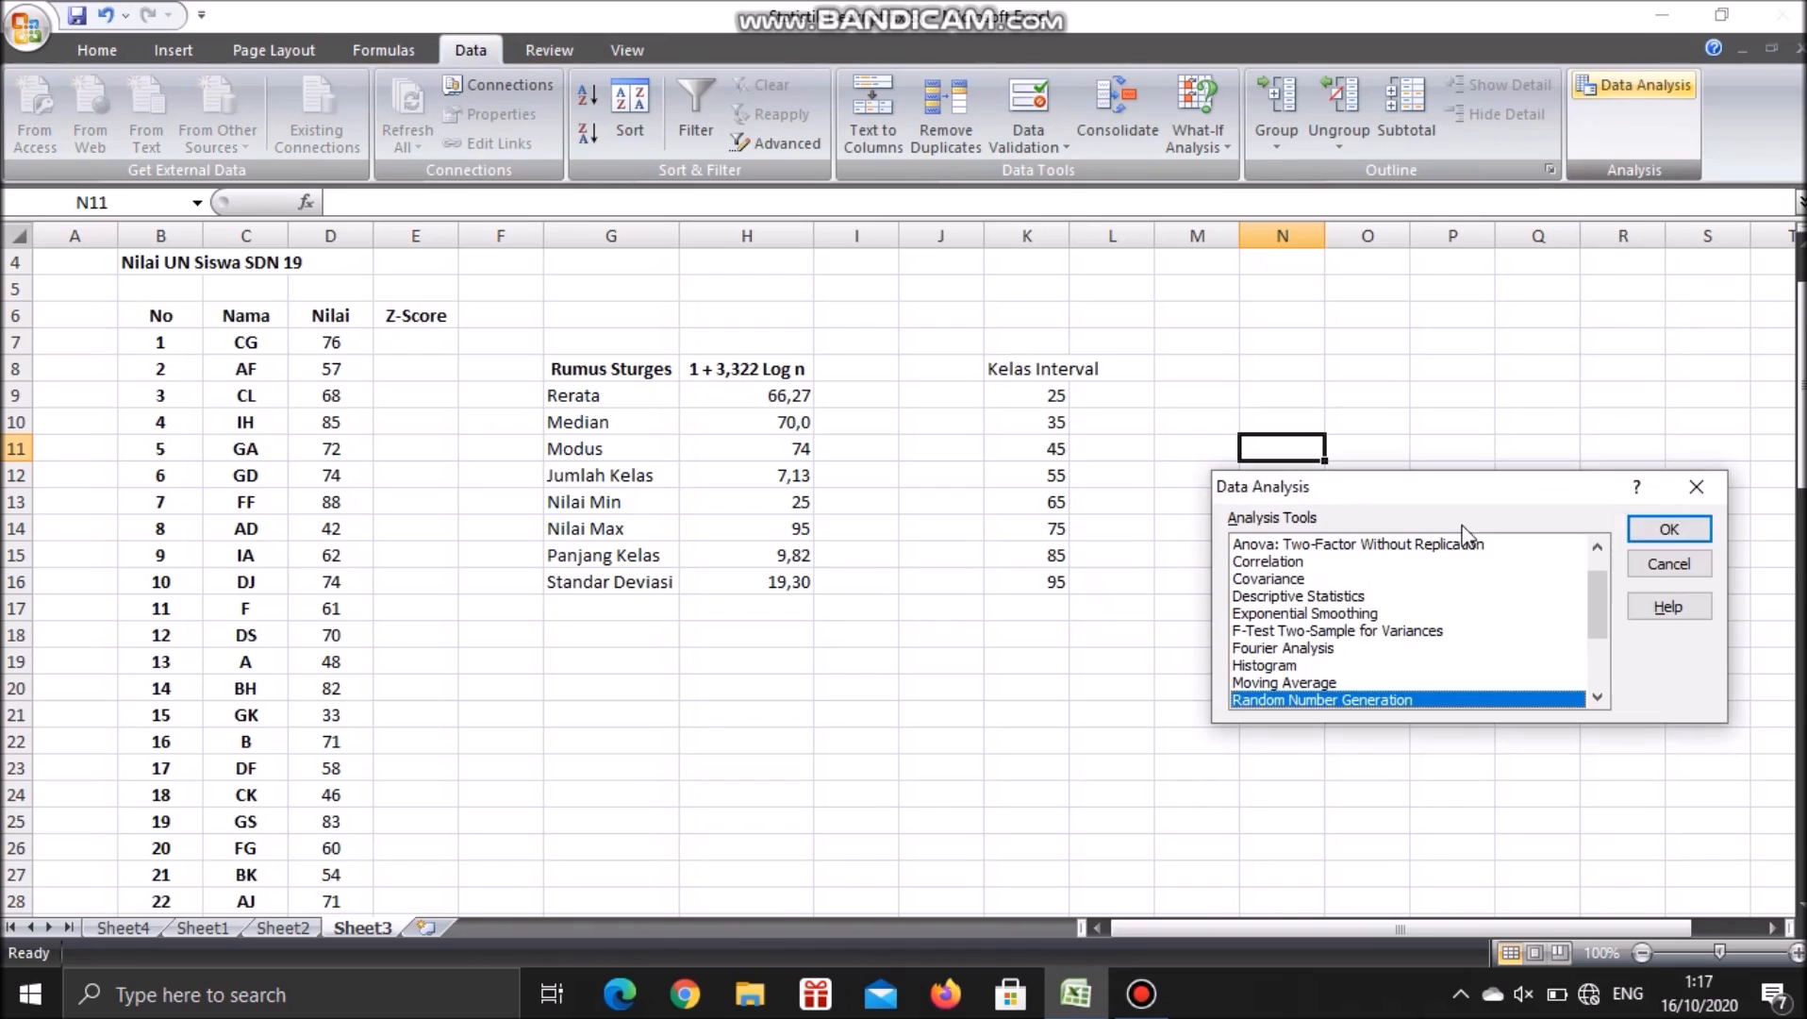
click(1294, 664)
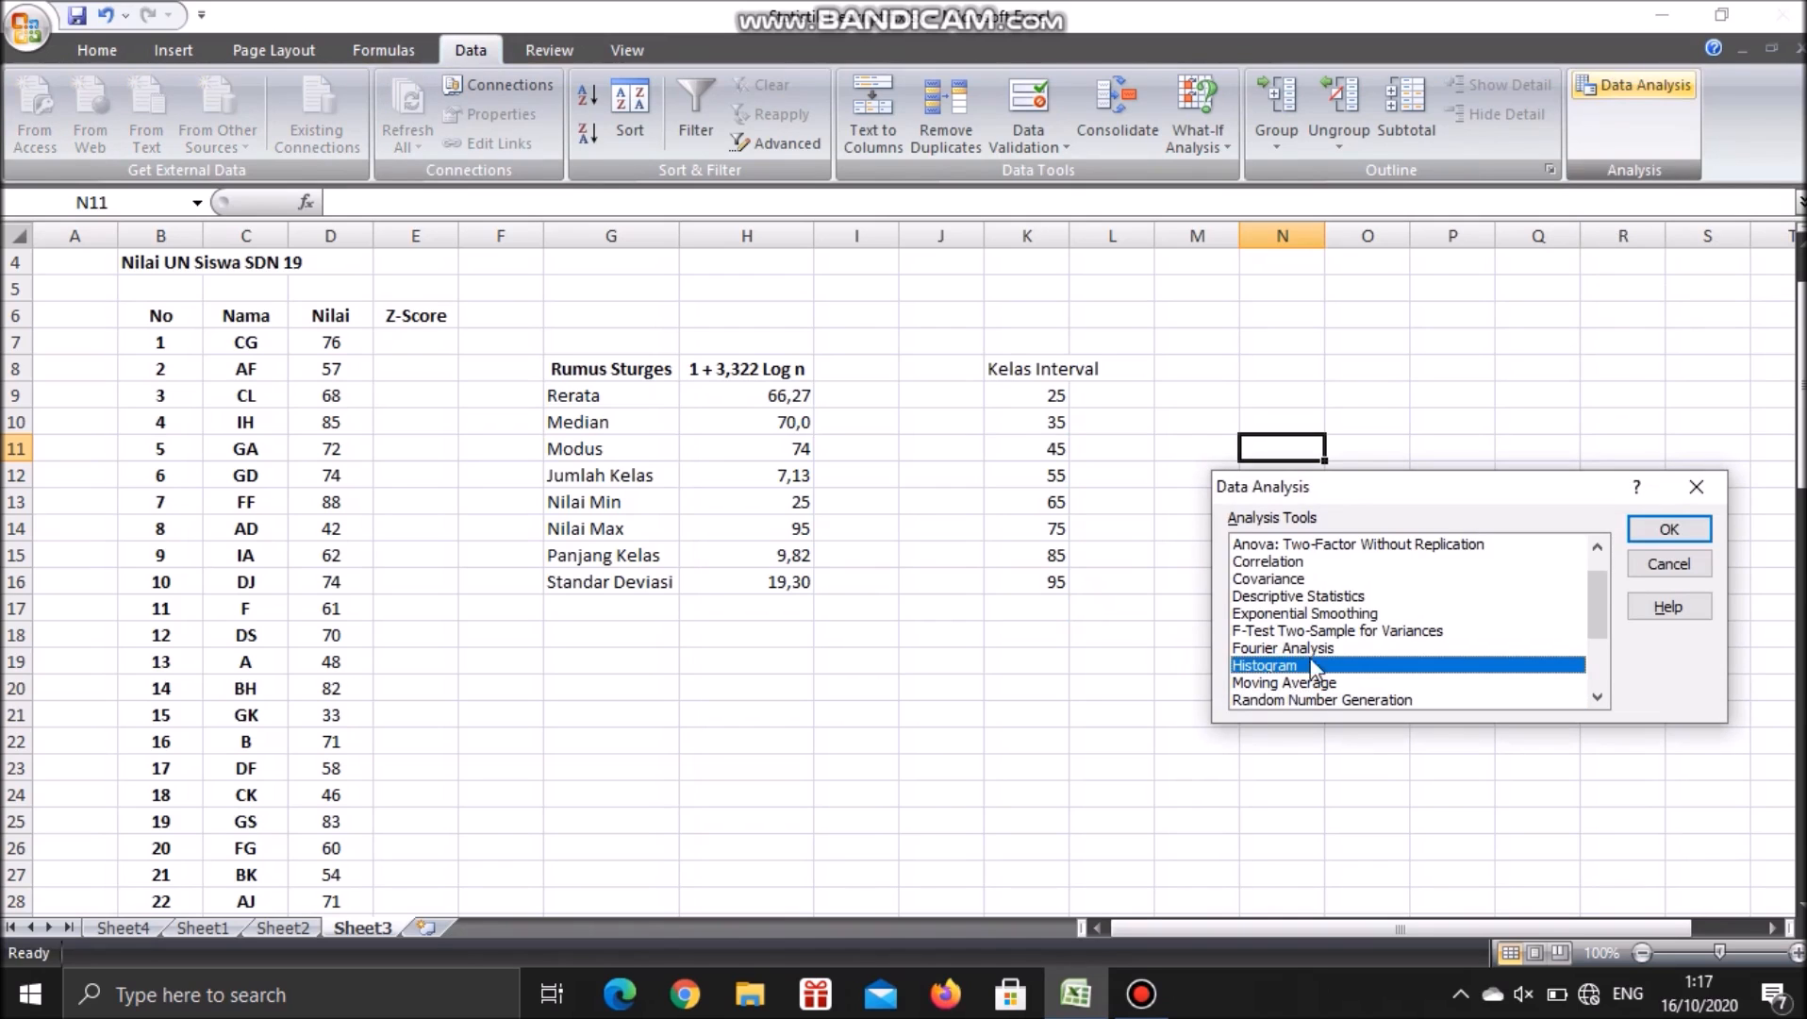
click(1668, 528)
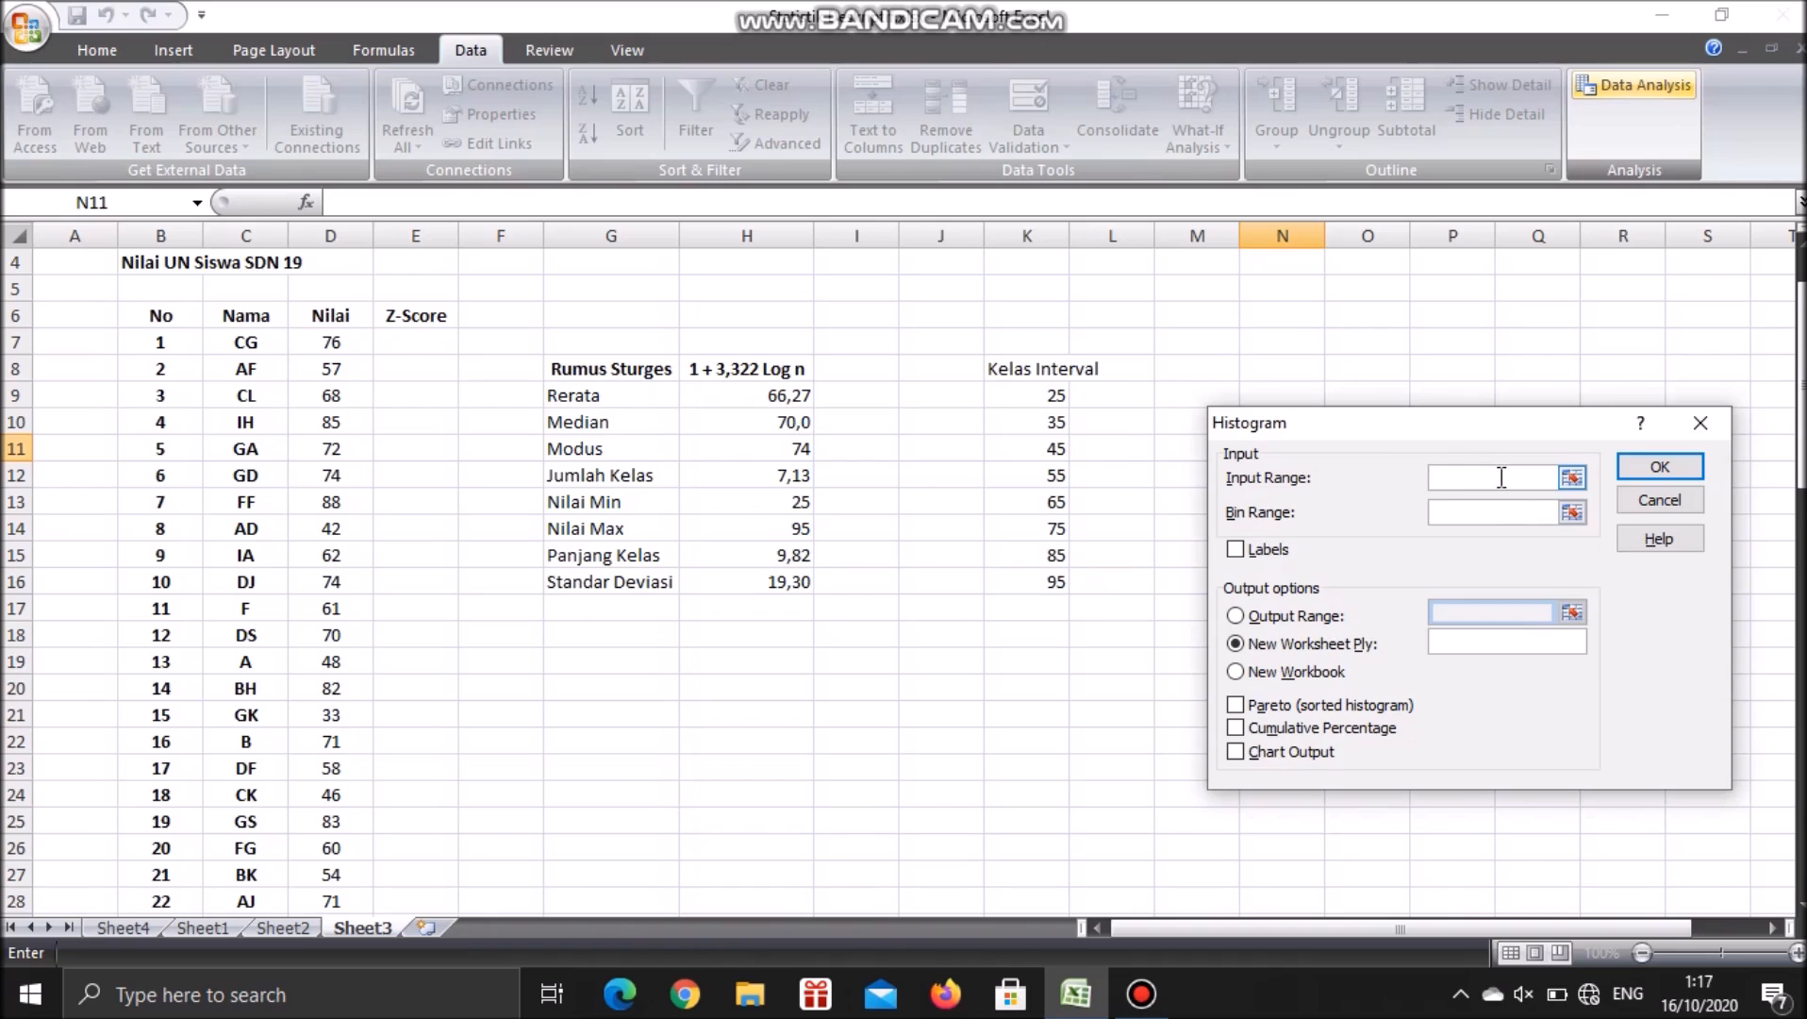
Set the histogram's input range to the scores in D7:D76 and its bin range to the class intervals in K9:K16
click(1384, 458)
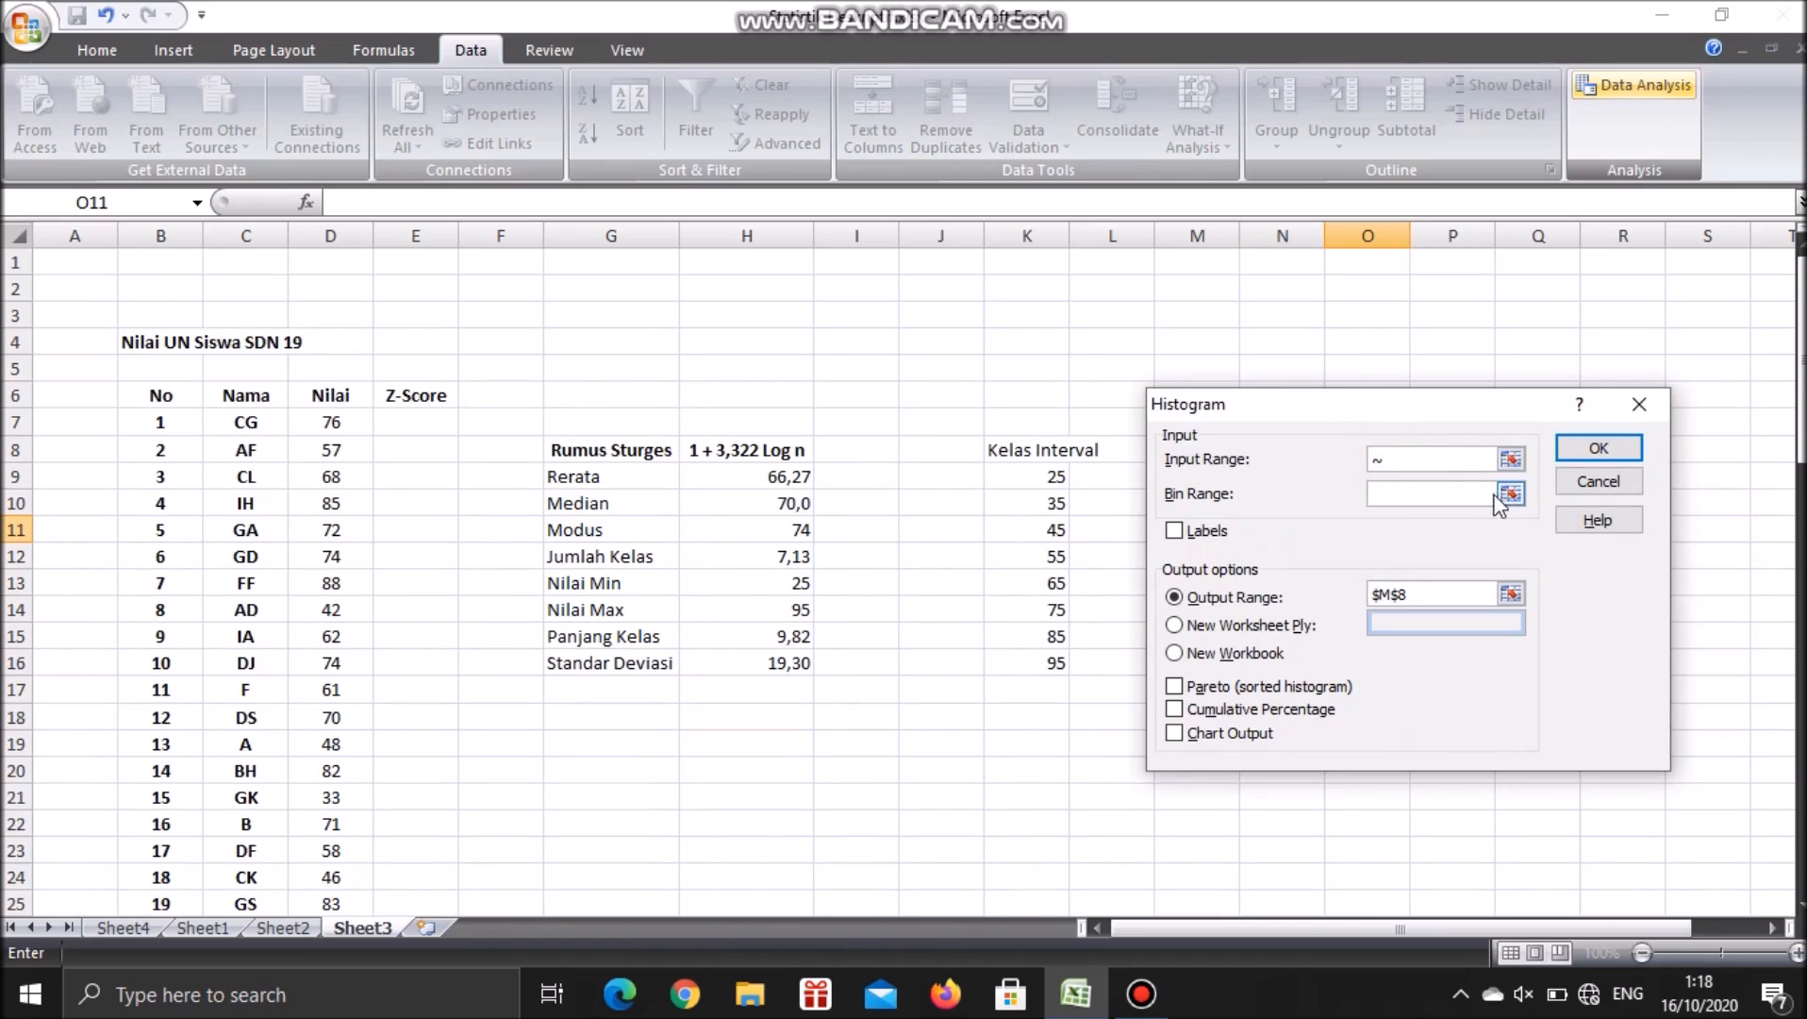
click(1413, 459)
click(339, 427)
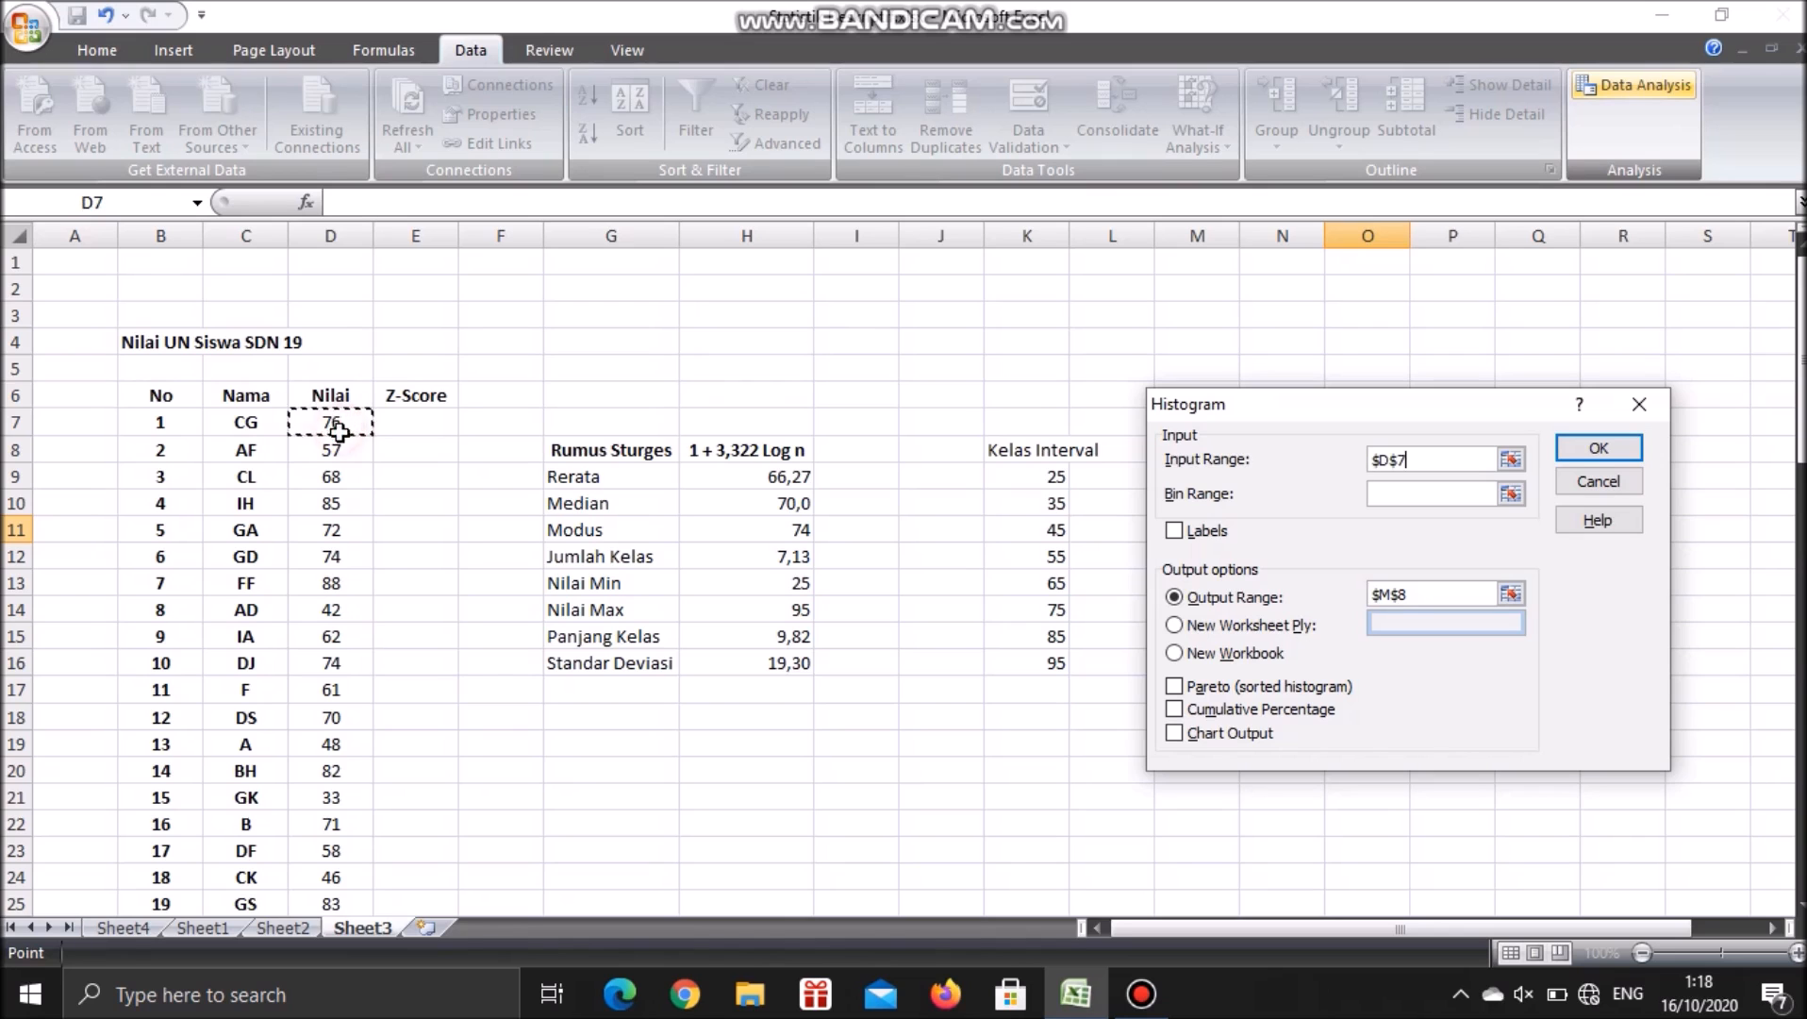
scroll(405, 594, down, 12)
scroll(396, 622, down, 7)
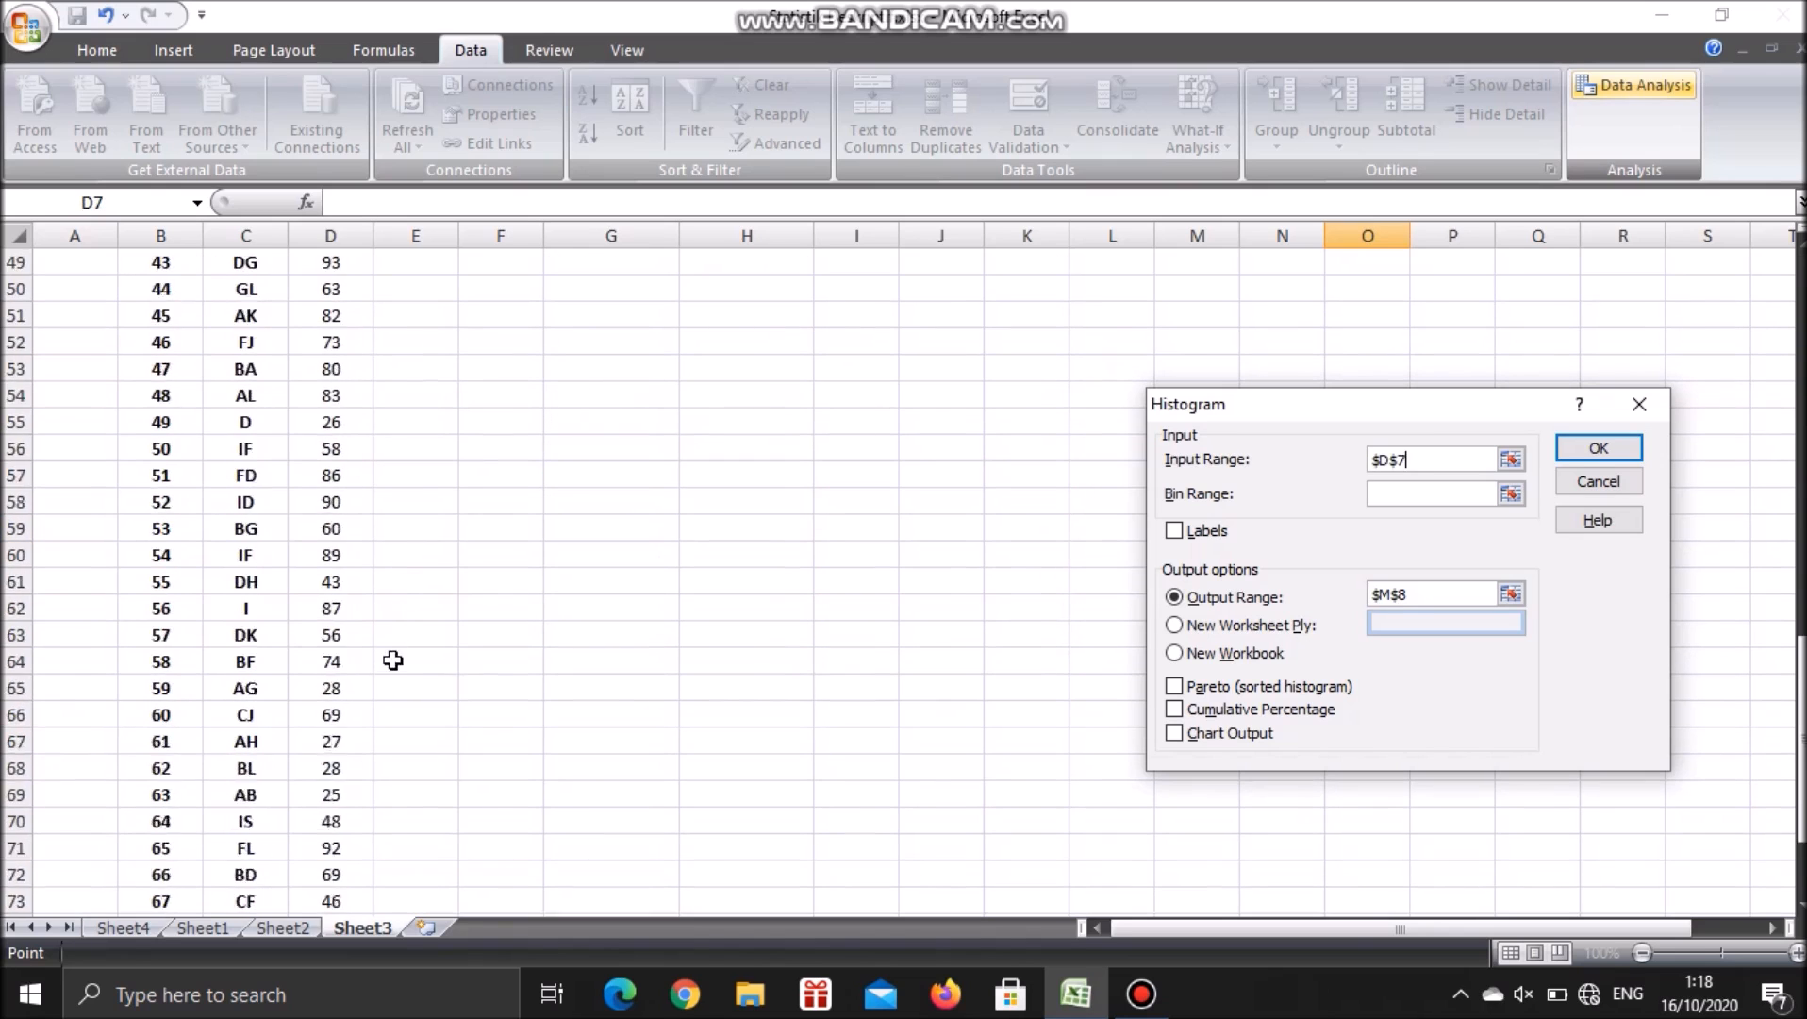
shift+click(347, 745)
scroll(598, 638, up, 2)
scroll(598, 637, up, 17)
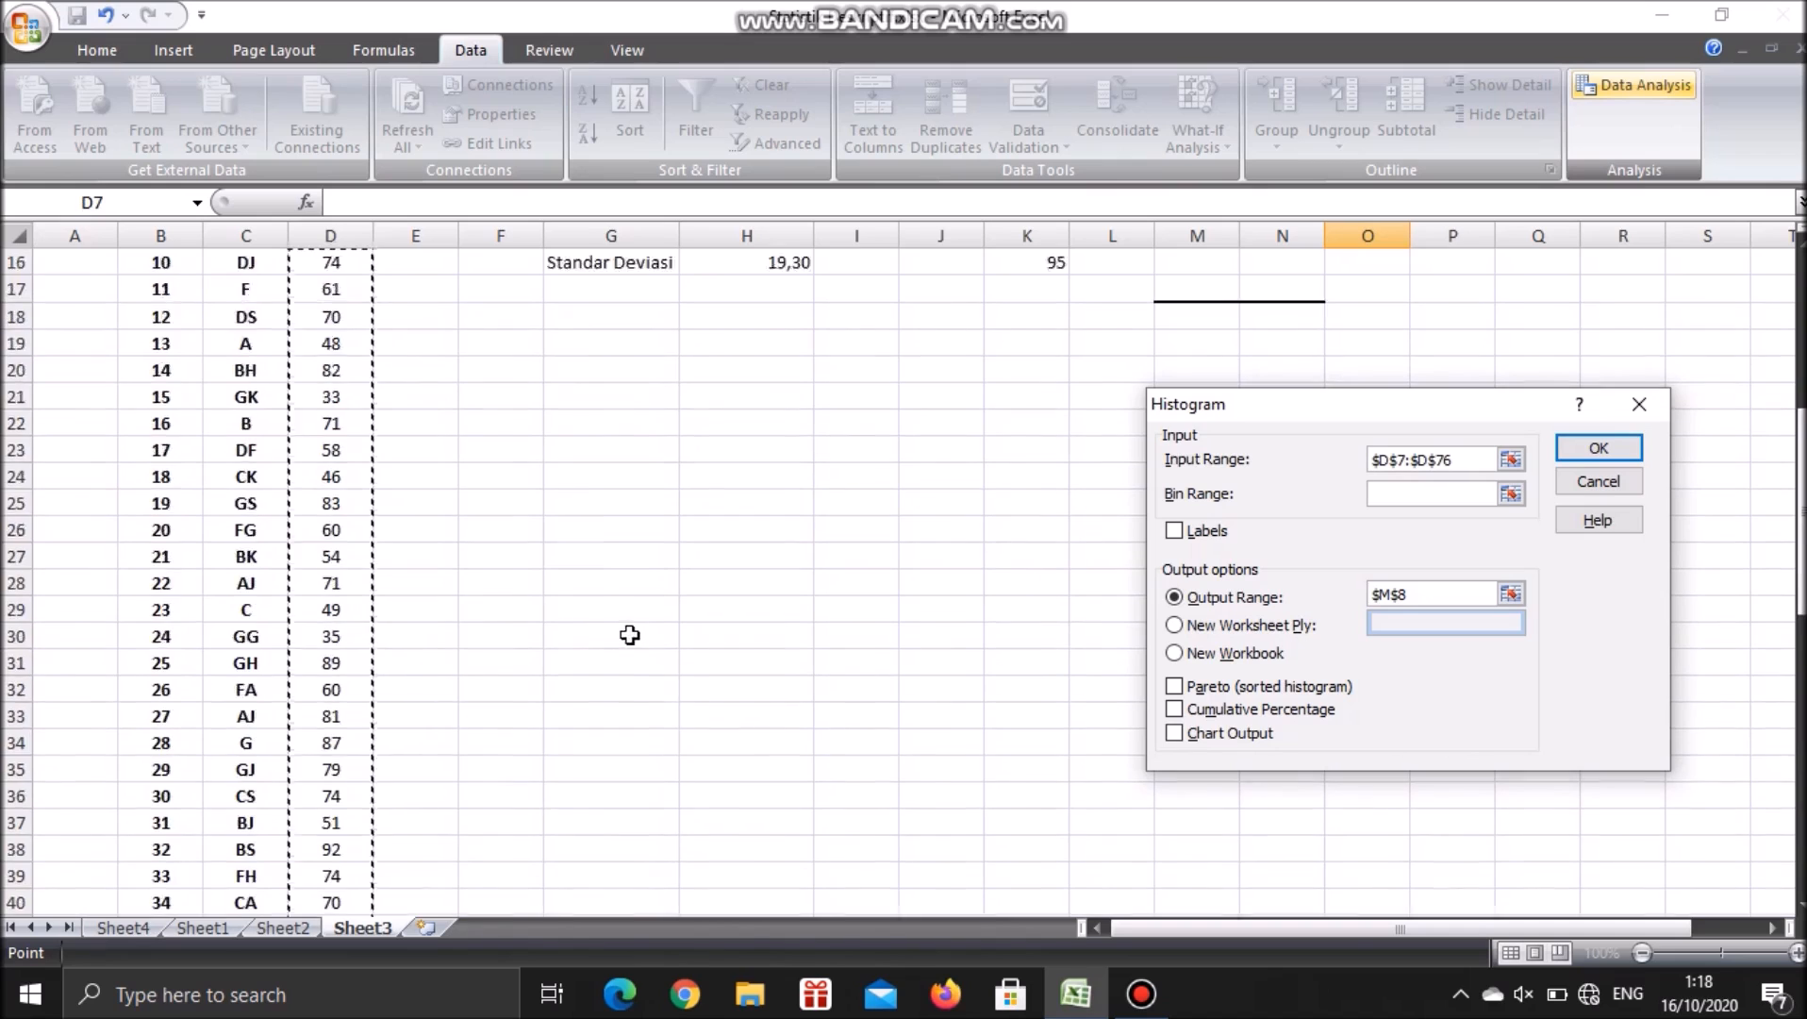
click(1420, 494)
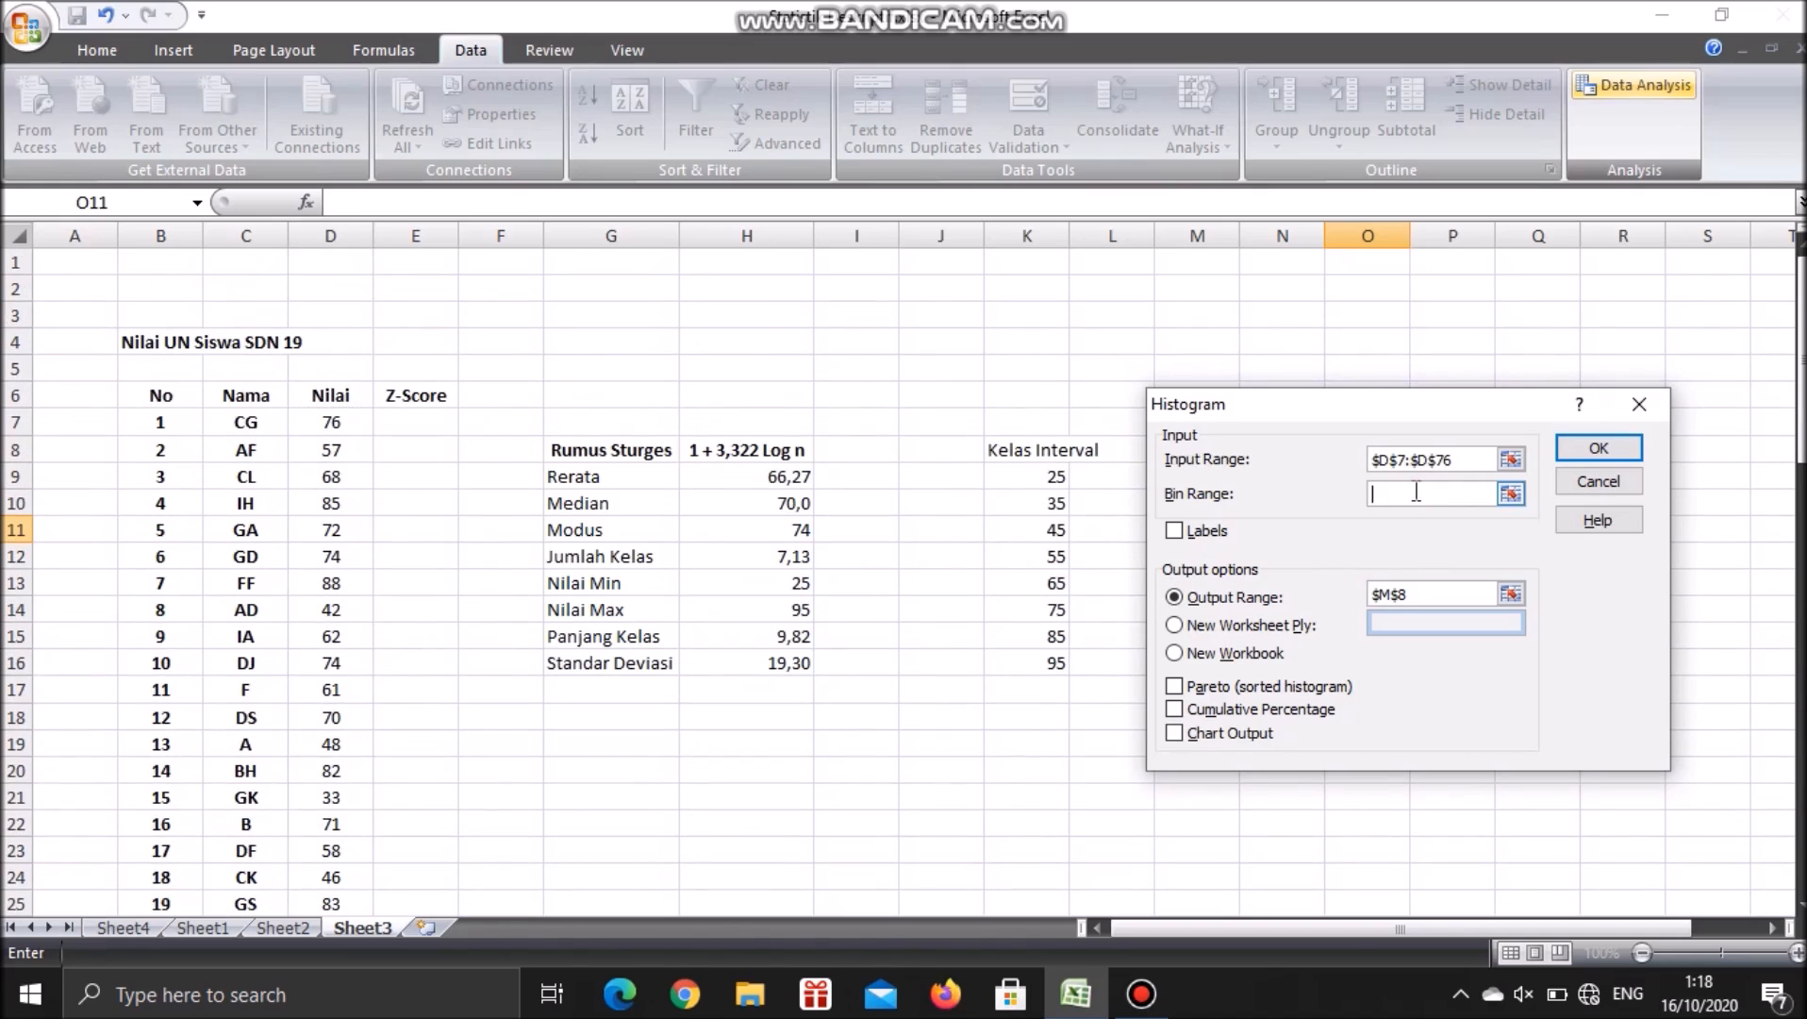
drag(1036, 480, 1043, 662)
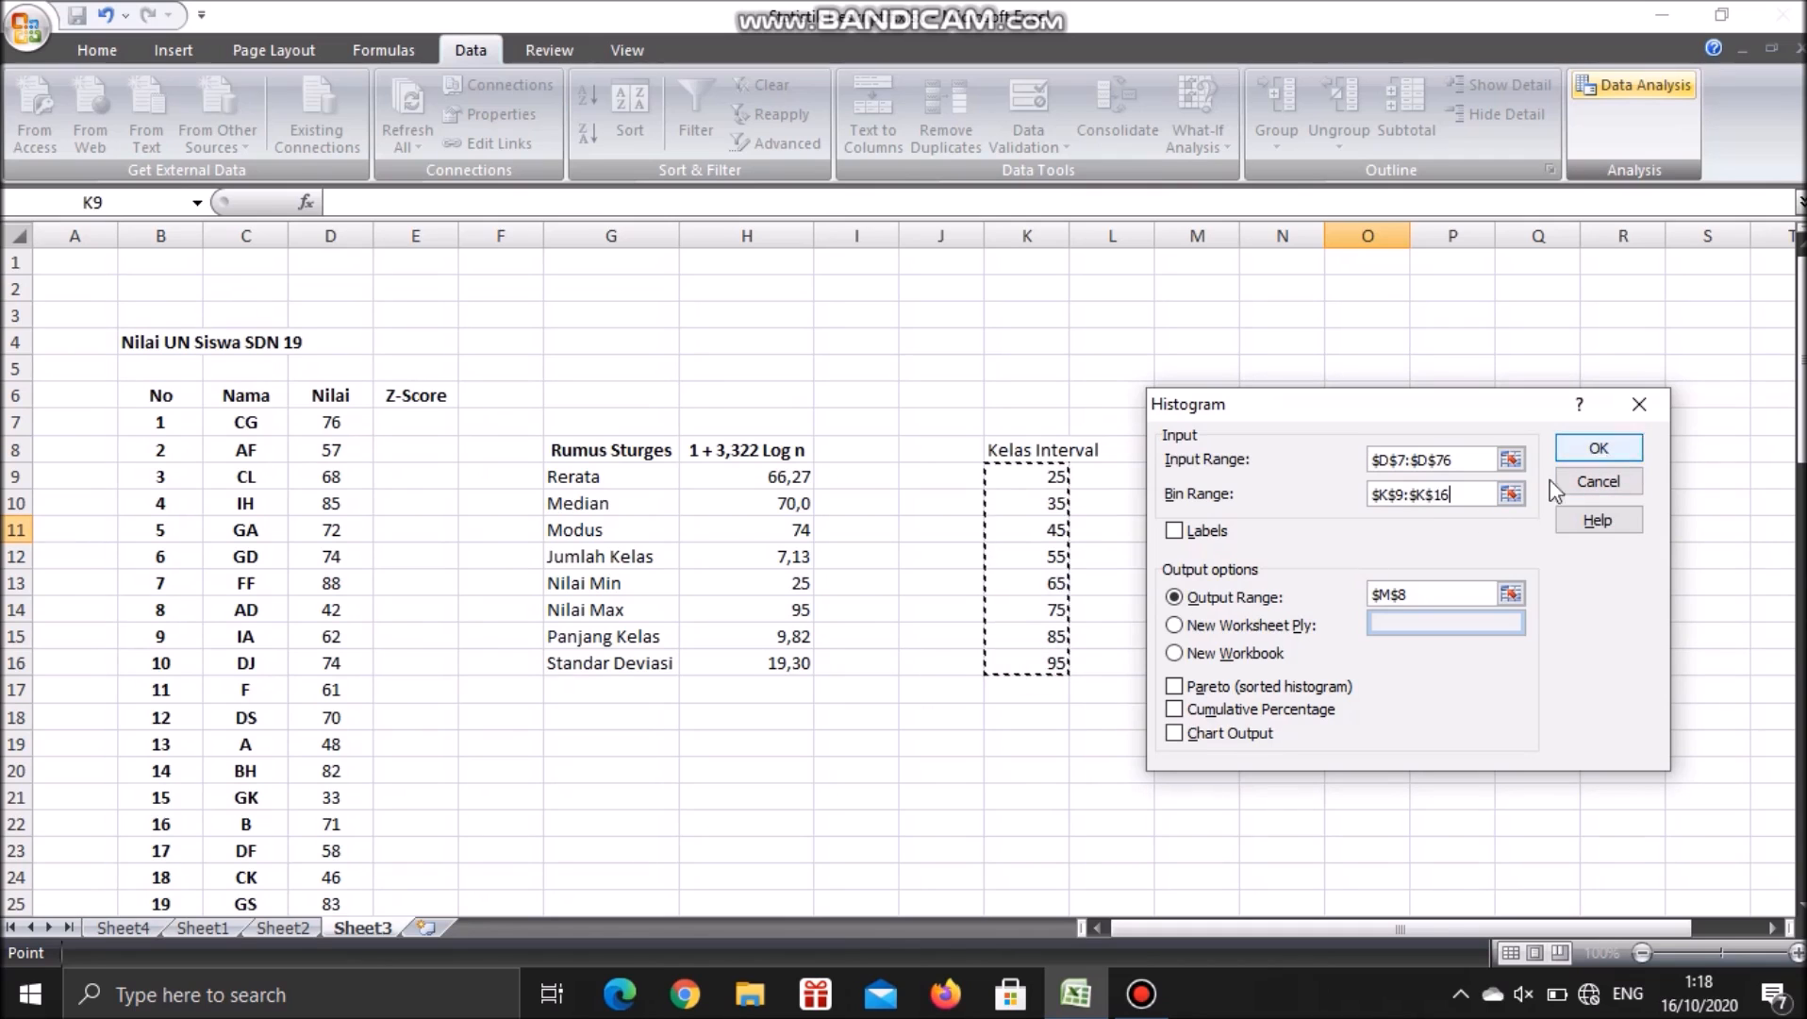
Set the histogram's output range to M8 on the current sheet and generate the frequency table
double_click(1212, 594)
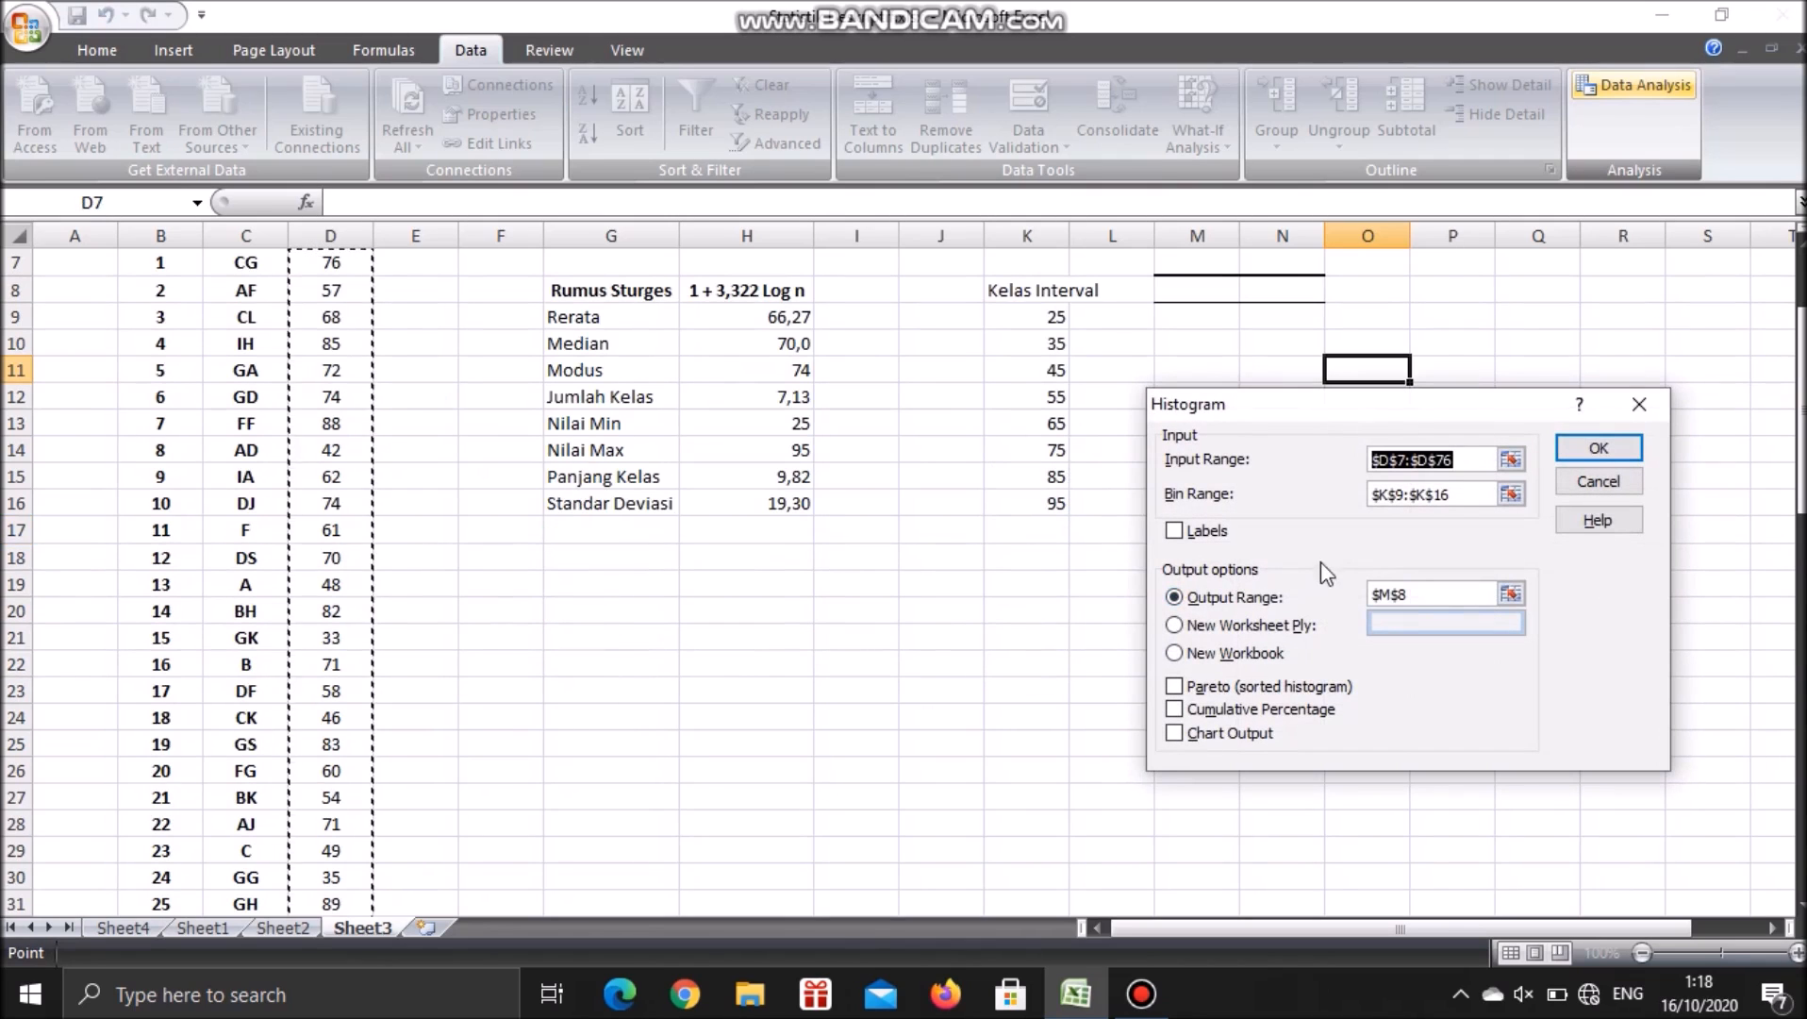
click(1419, 596)
drag(1420, 596, 1358, 597)
key(BackSpace)
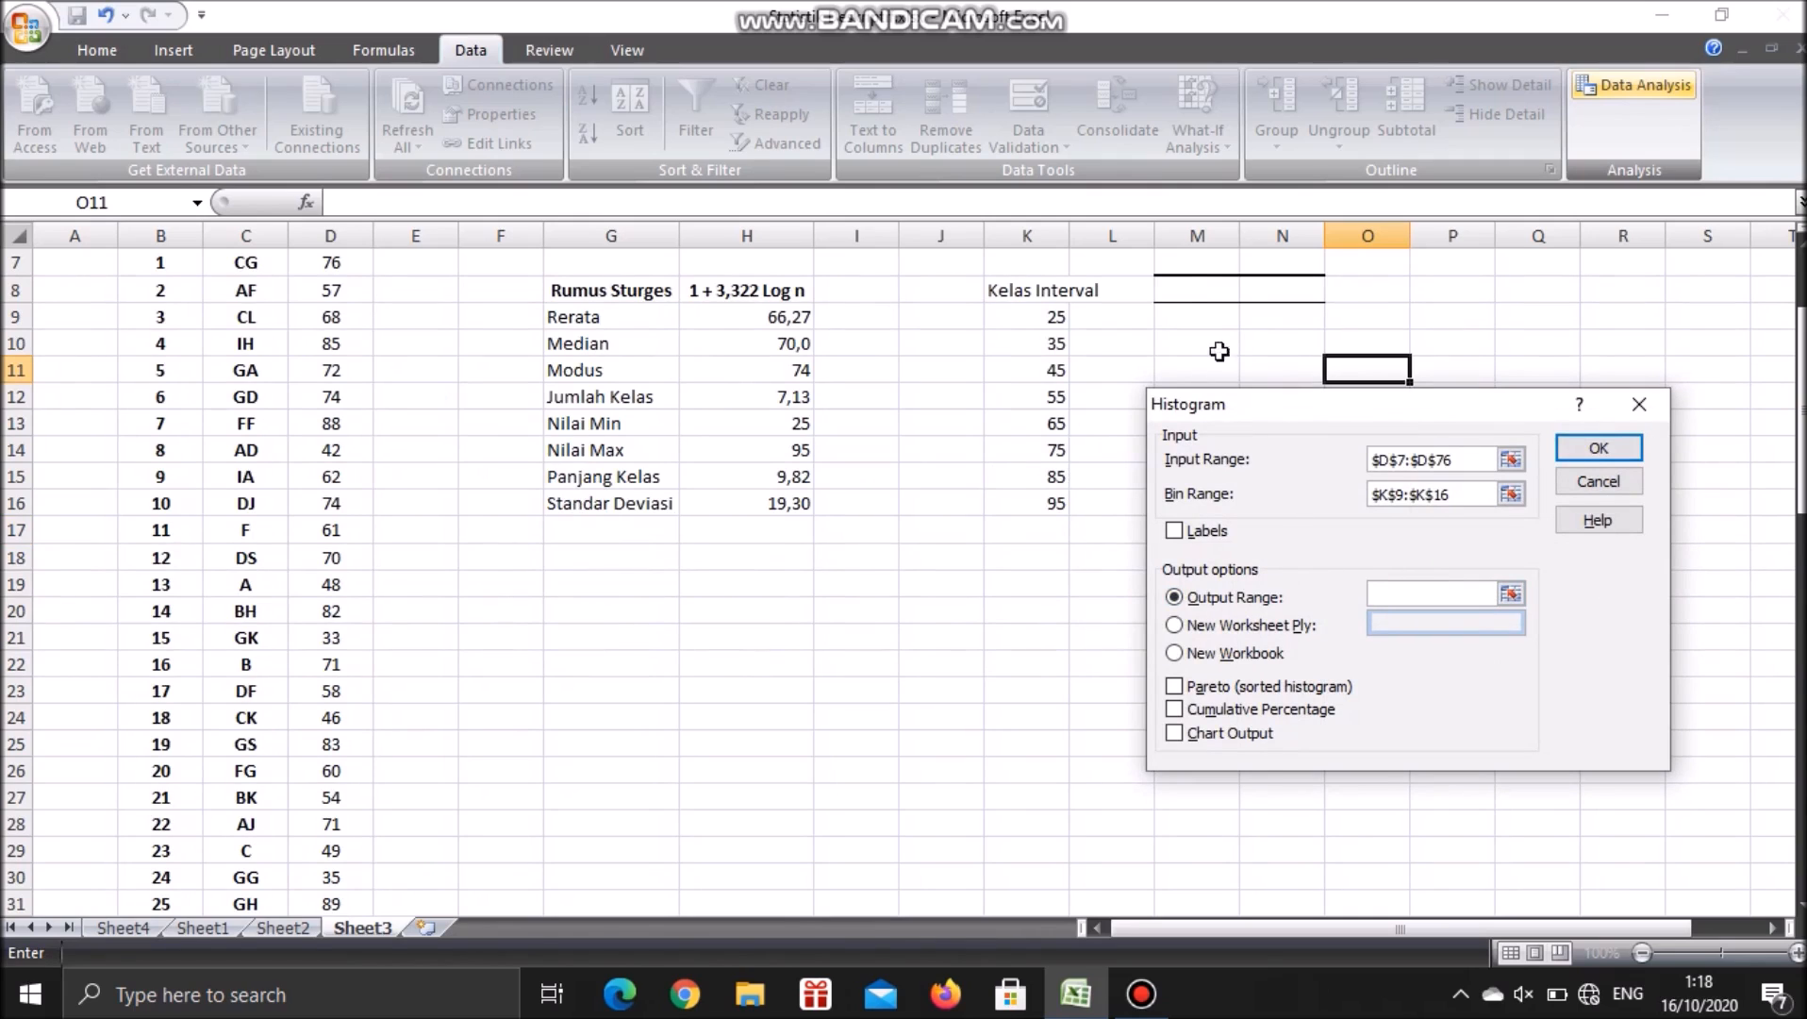
click(1186, 298)
click(1594, 449)
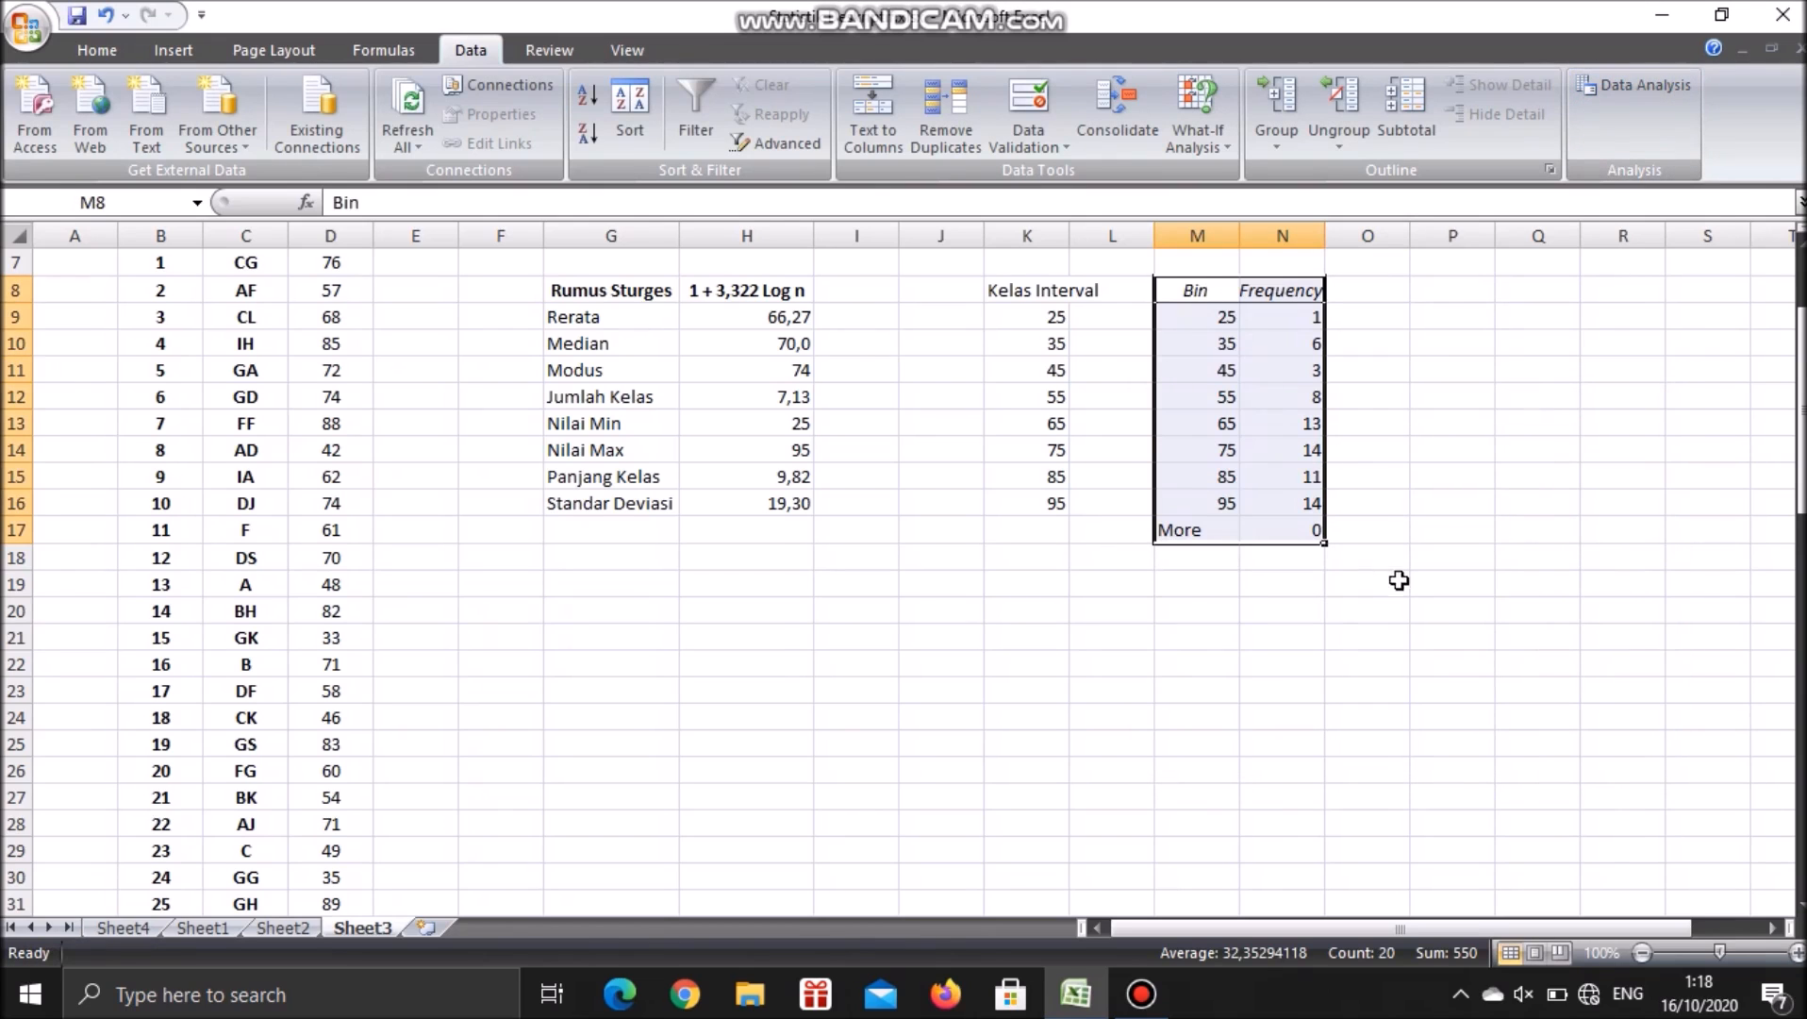
scroll(1401, 594, up, 2)
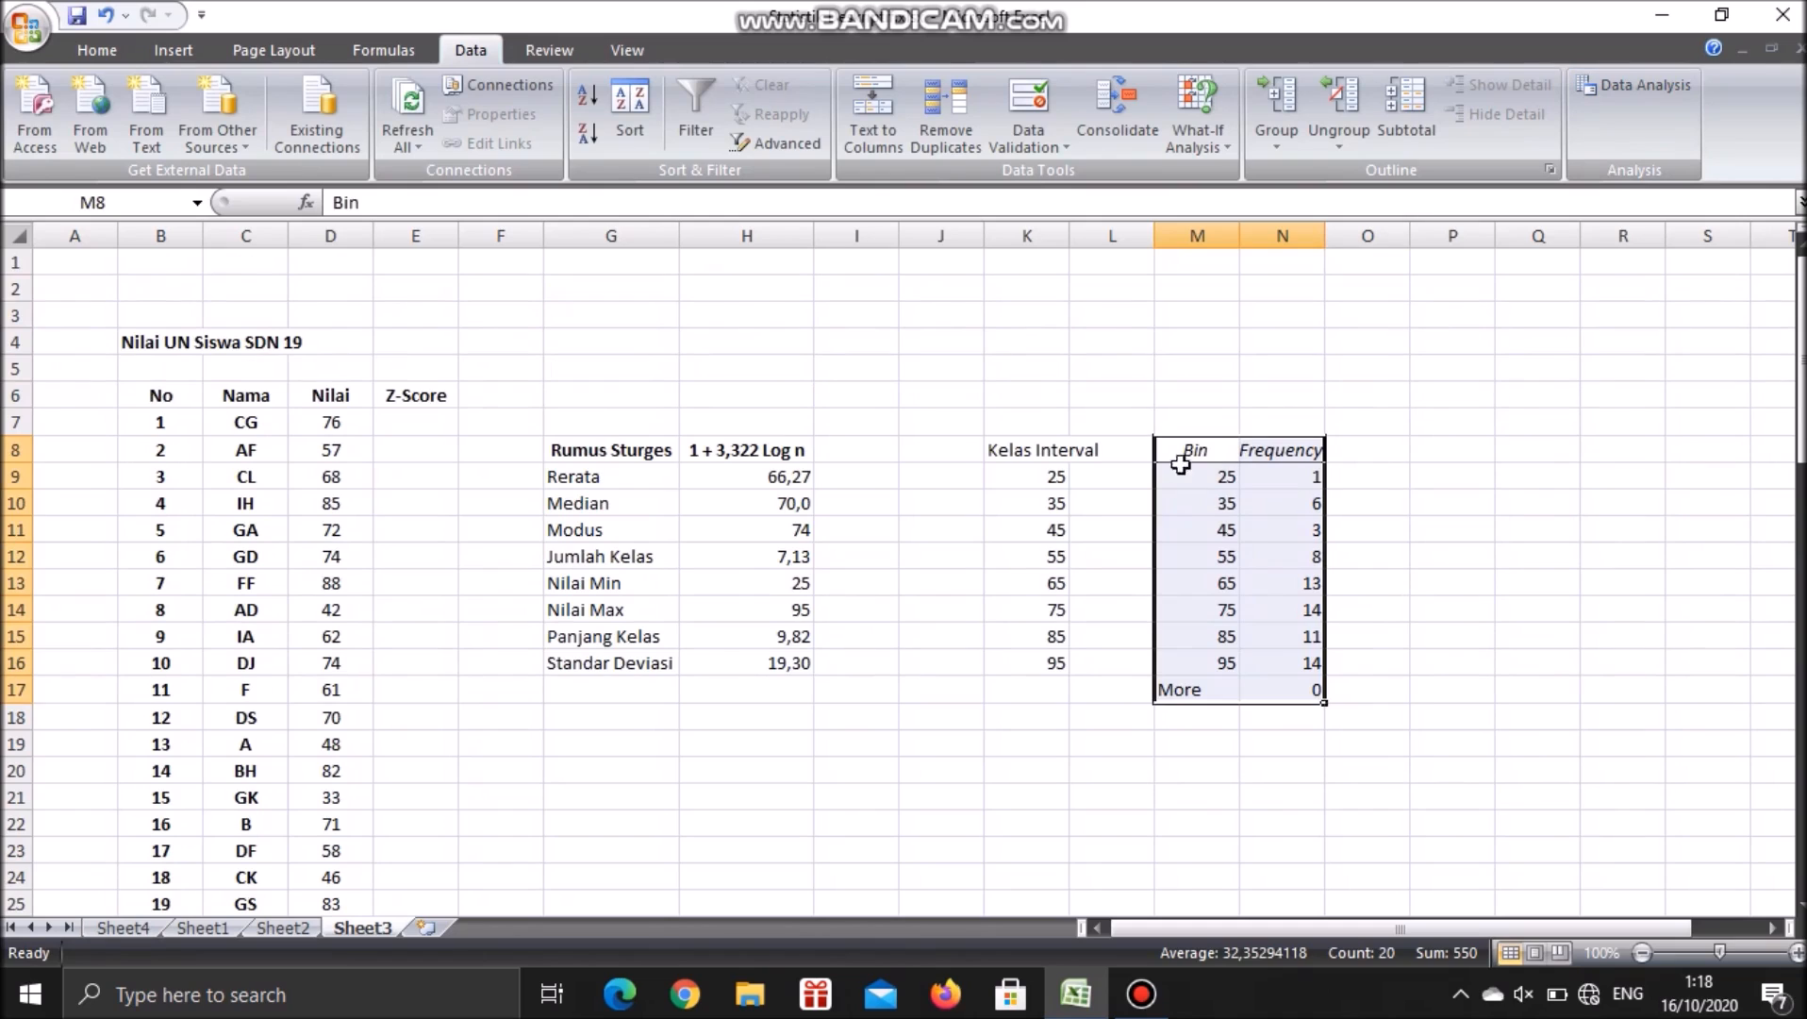
click(1308, 580)
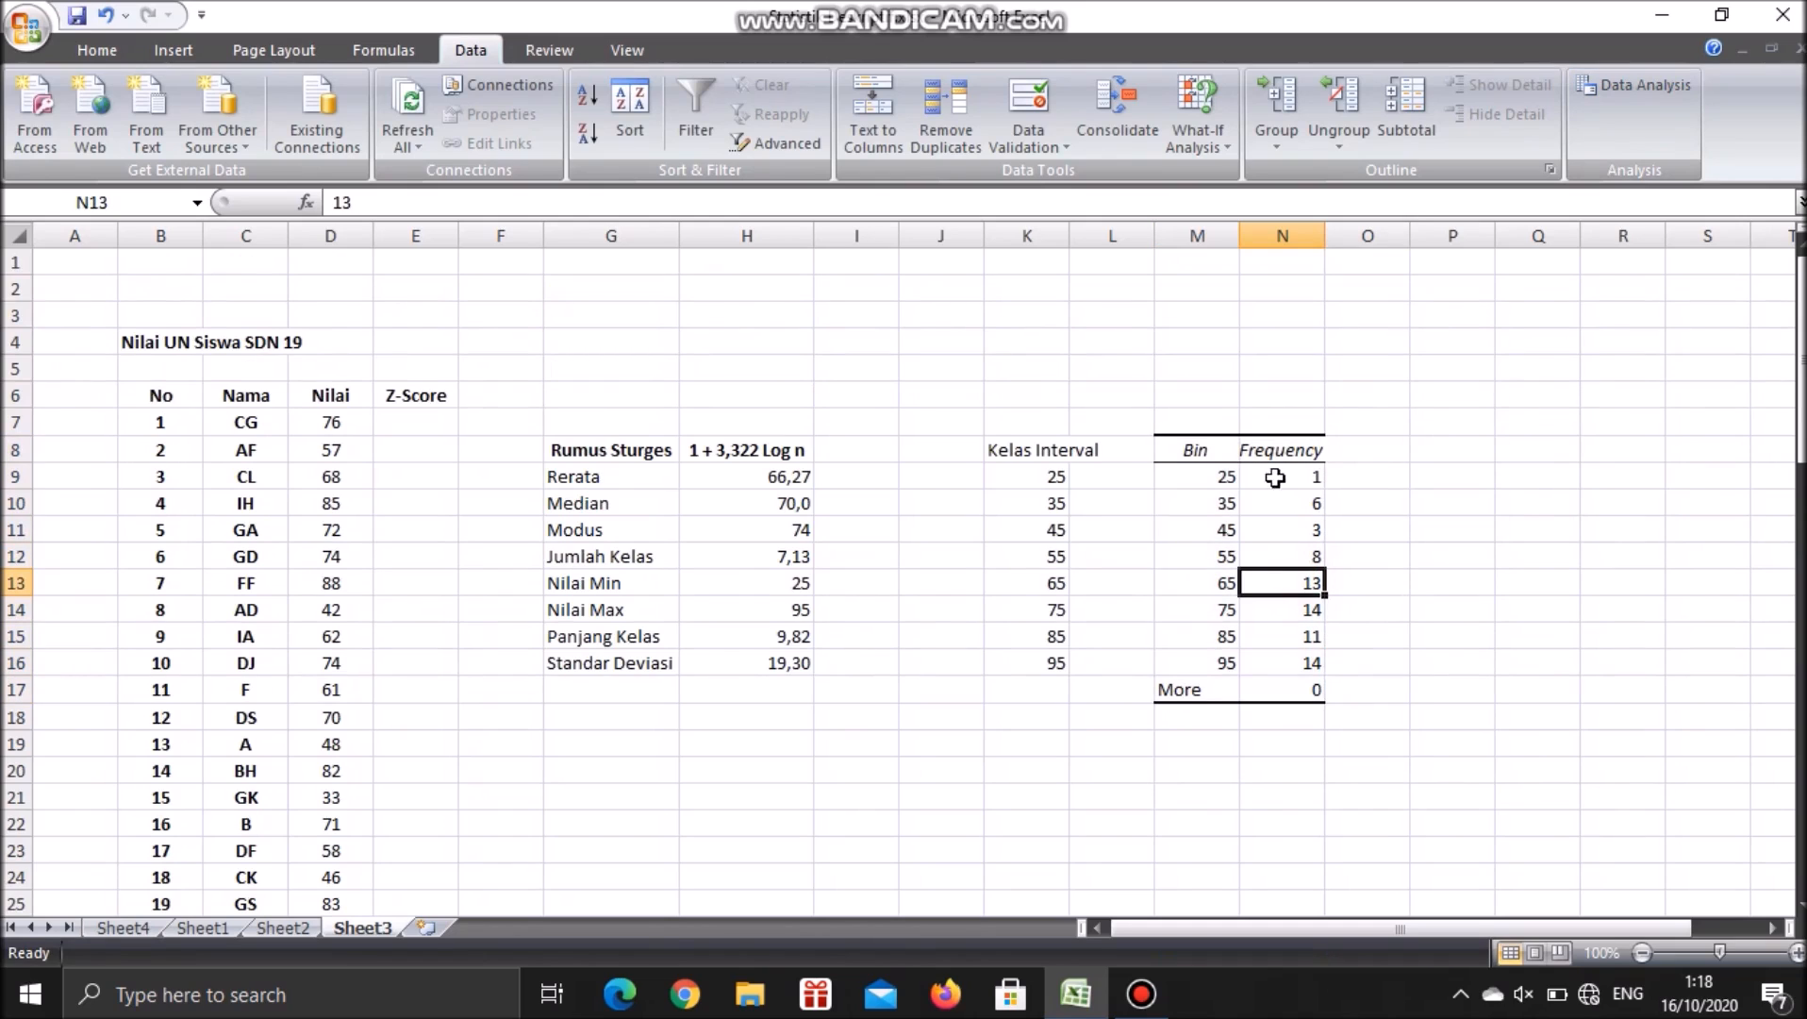
Rename the Bin heading in M8 to Kelas Interval and widen column M to fit it
click(1204, 449)
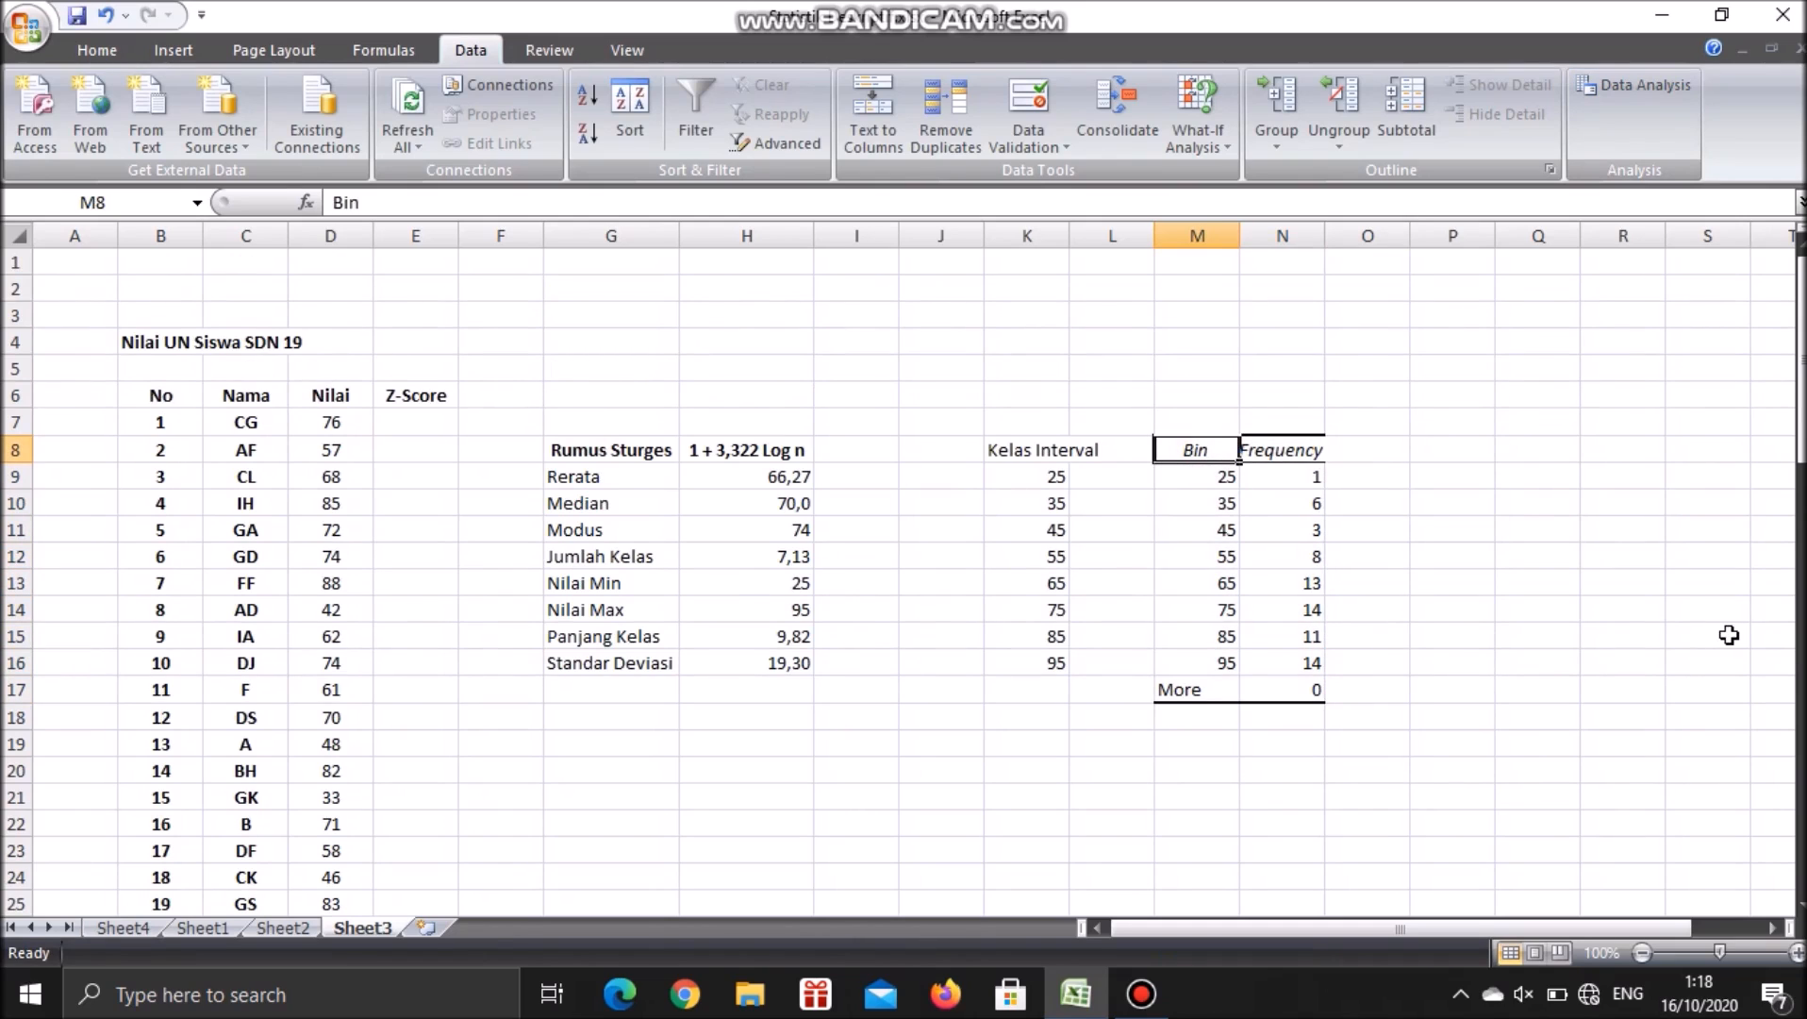
text(Kelas In)
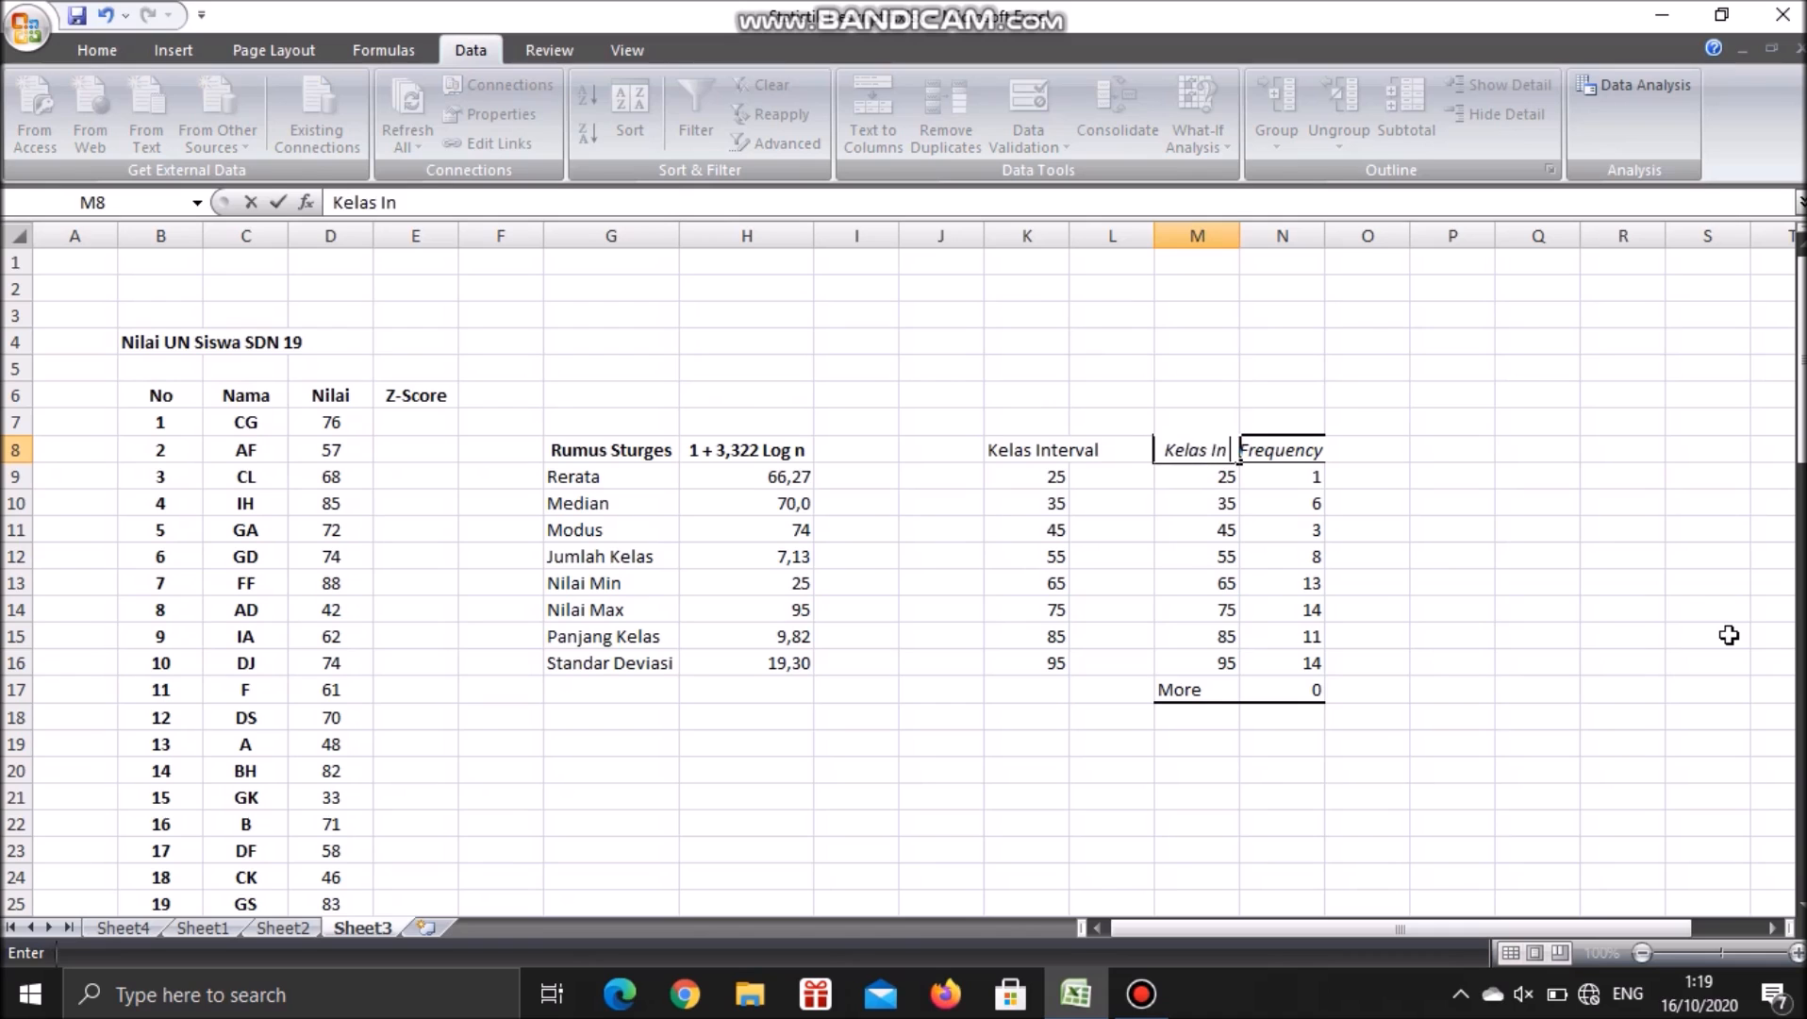
text(terval)
key(Return)
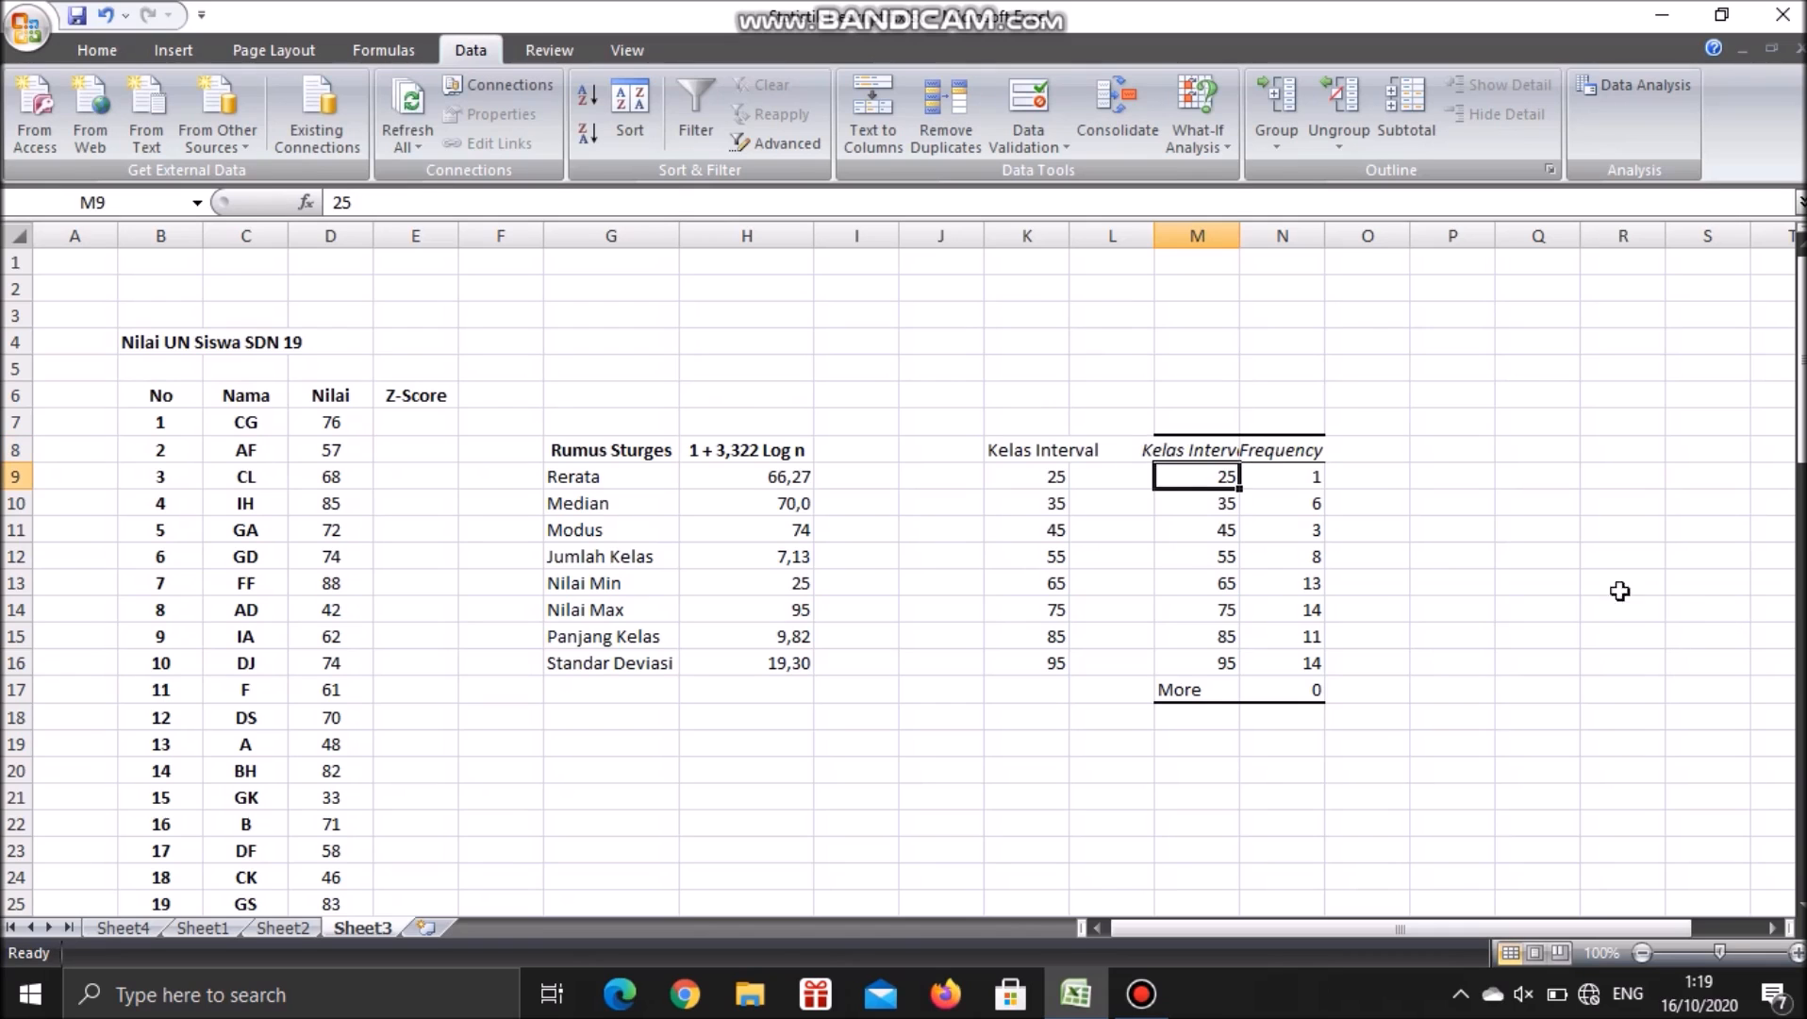
drag(1250, 236, 1288, 238)
click(1490, 342)
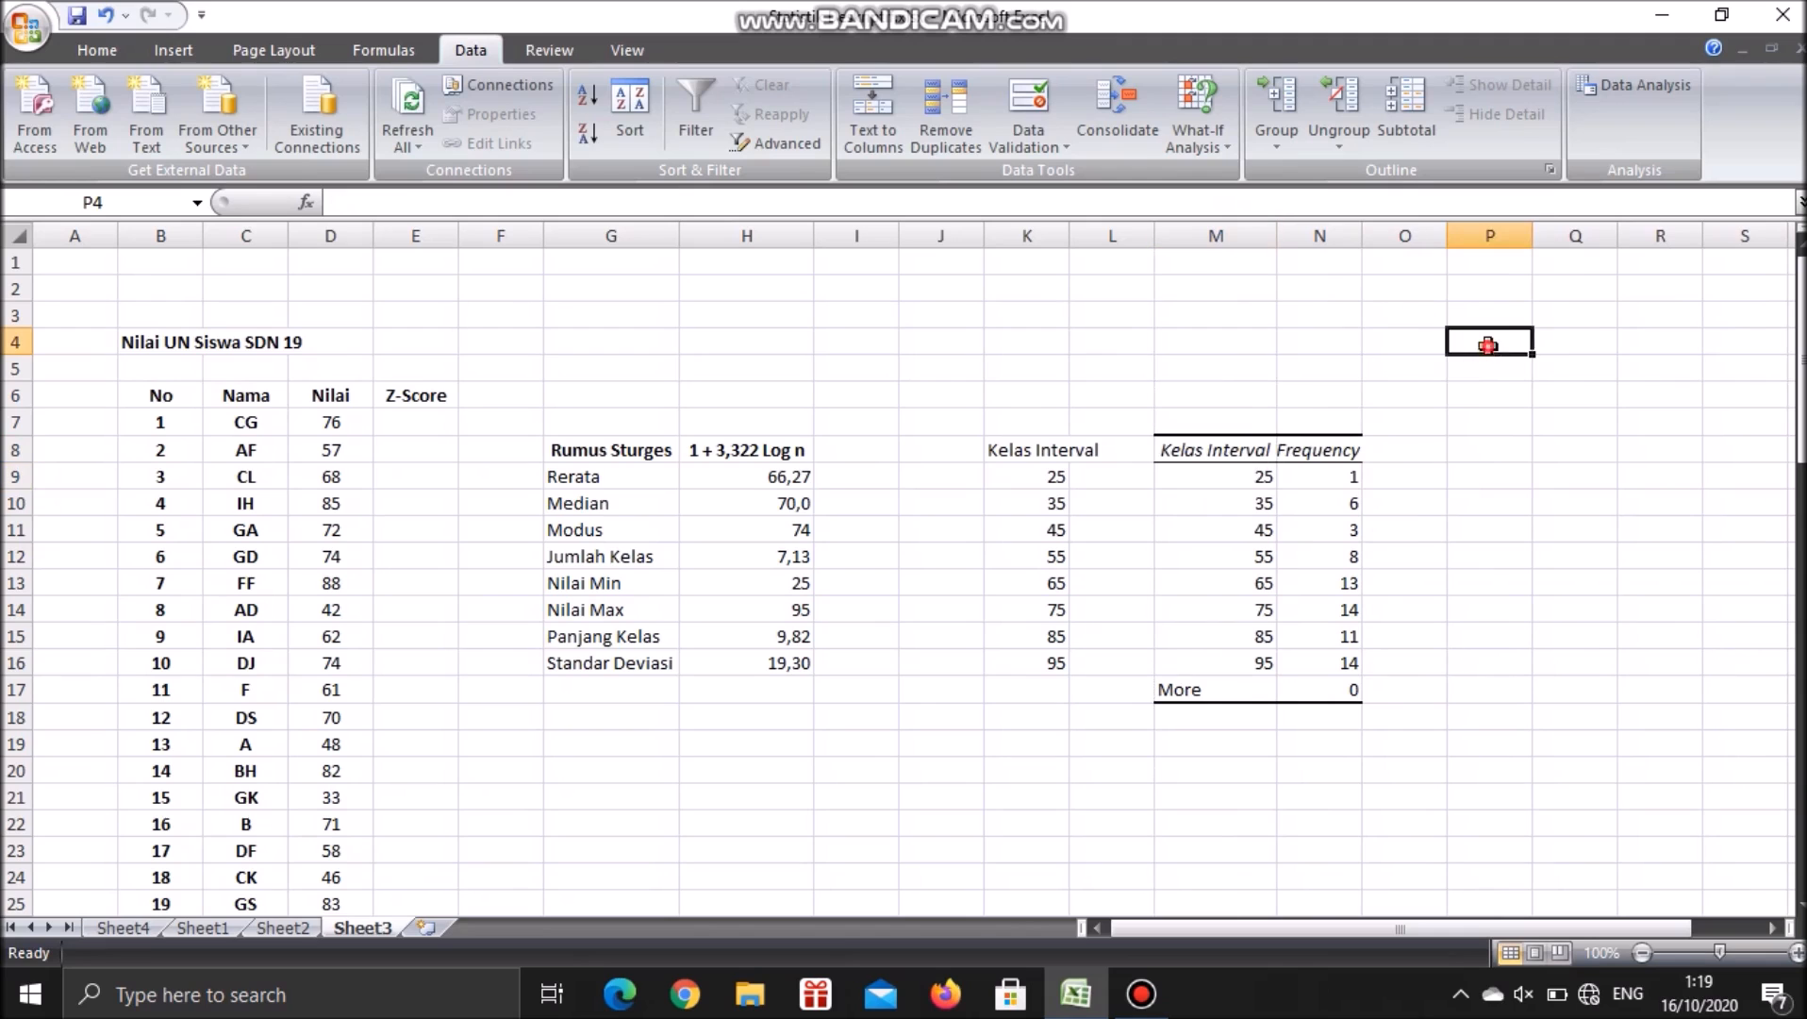
Make the frequency table's headings in M8:N8 and its last row in M17:N17 bold
drag(1209, 448, 1320, 450)
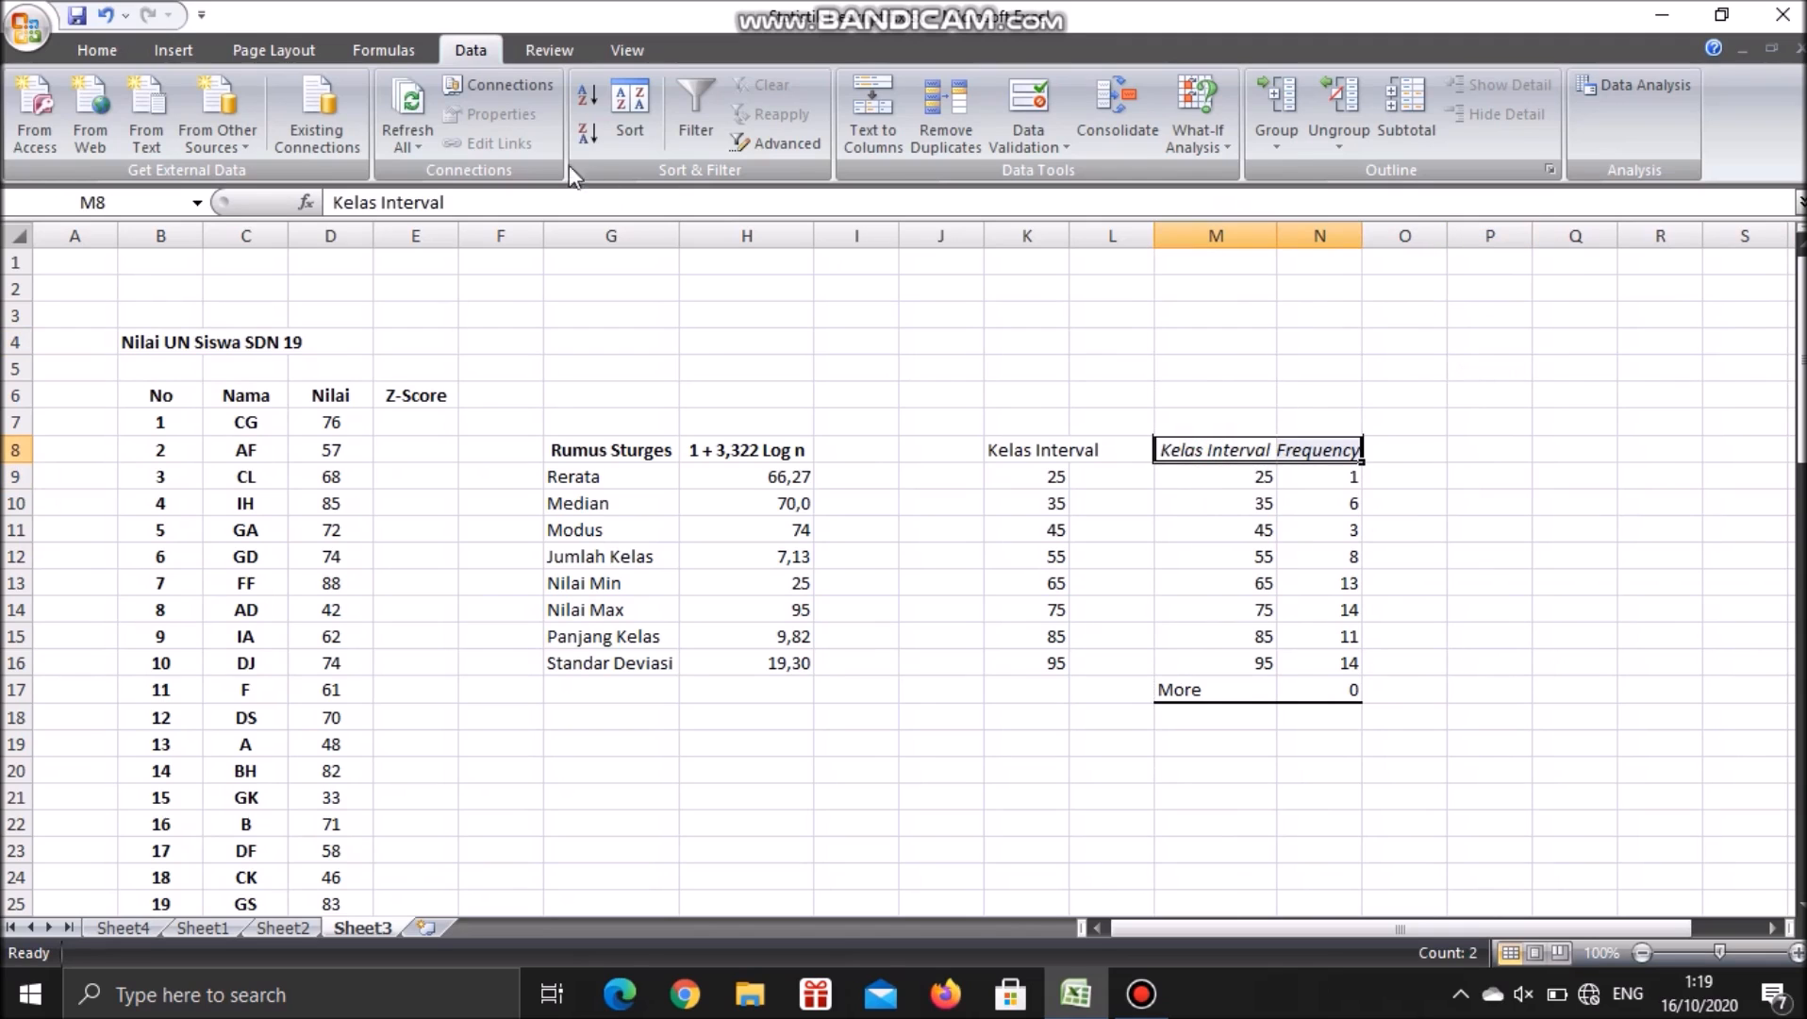
click(85, 50)
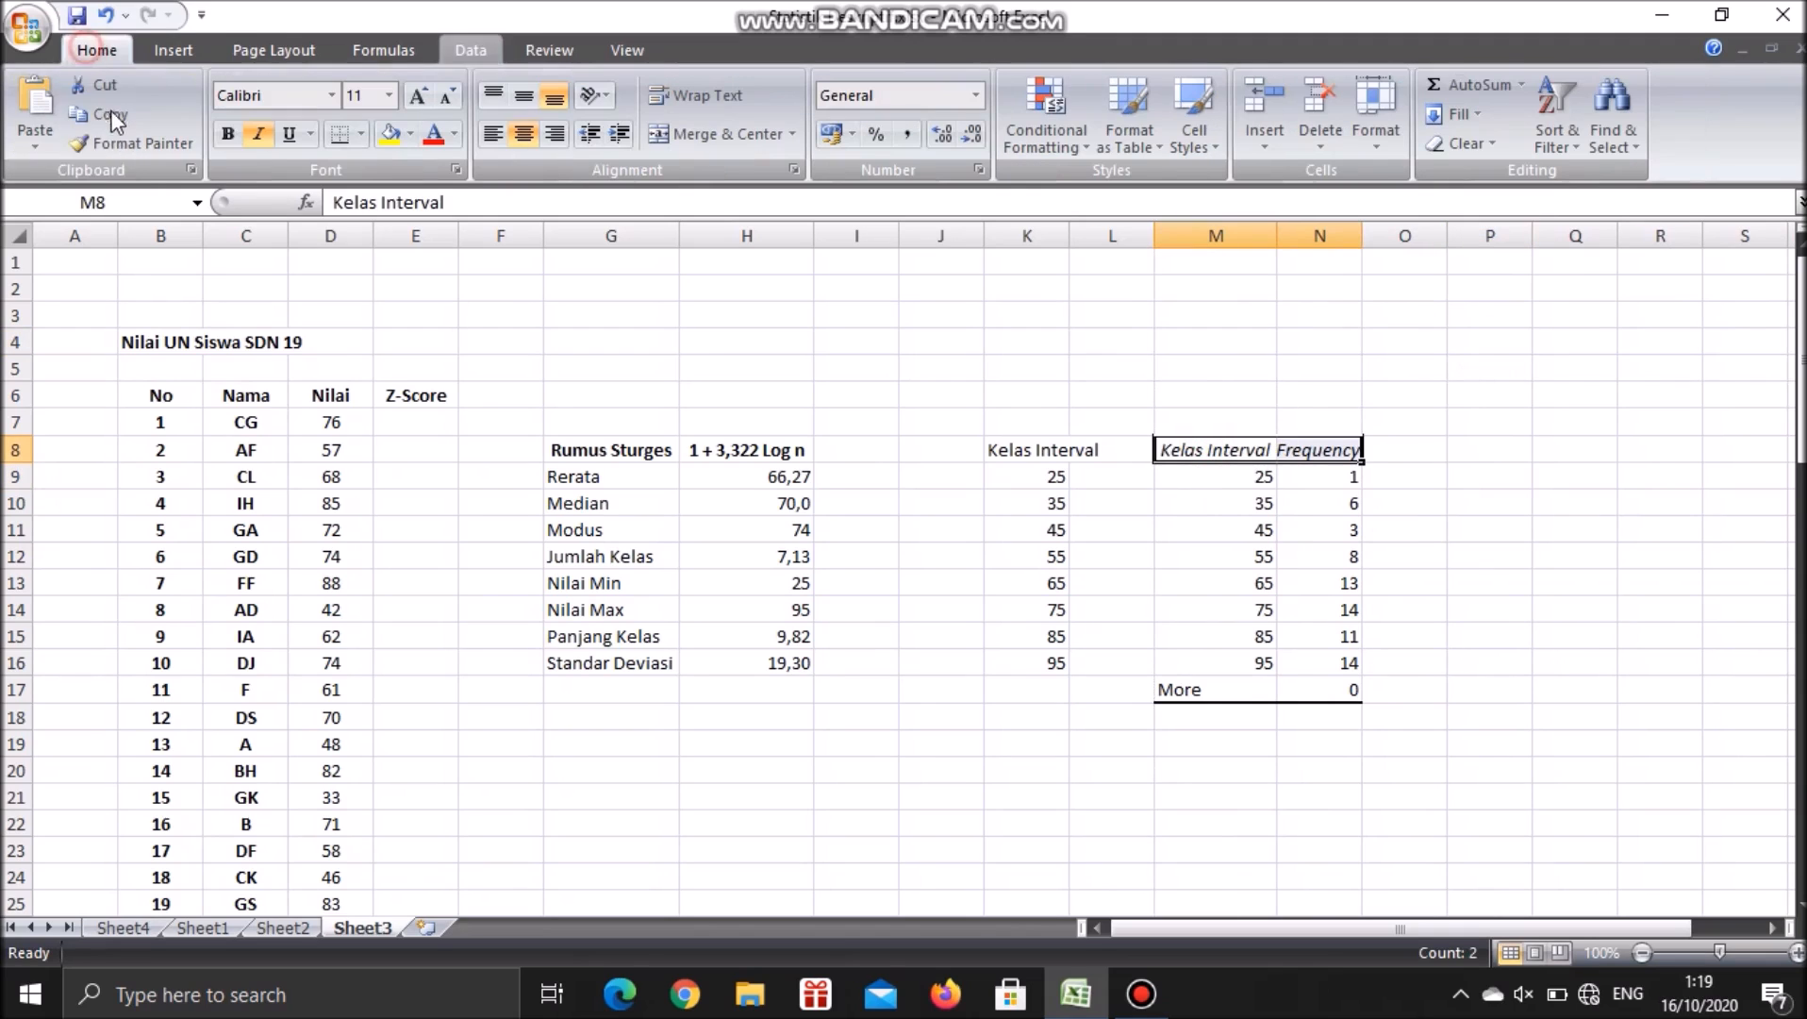
click(227, 133)
drag(1182, 685, 1330, 689)
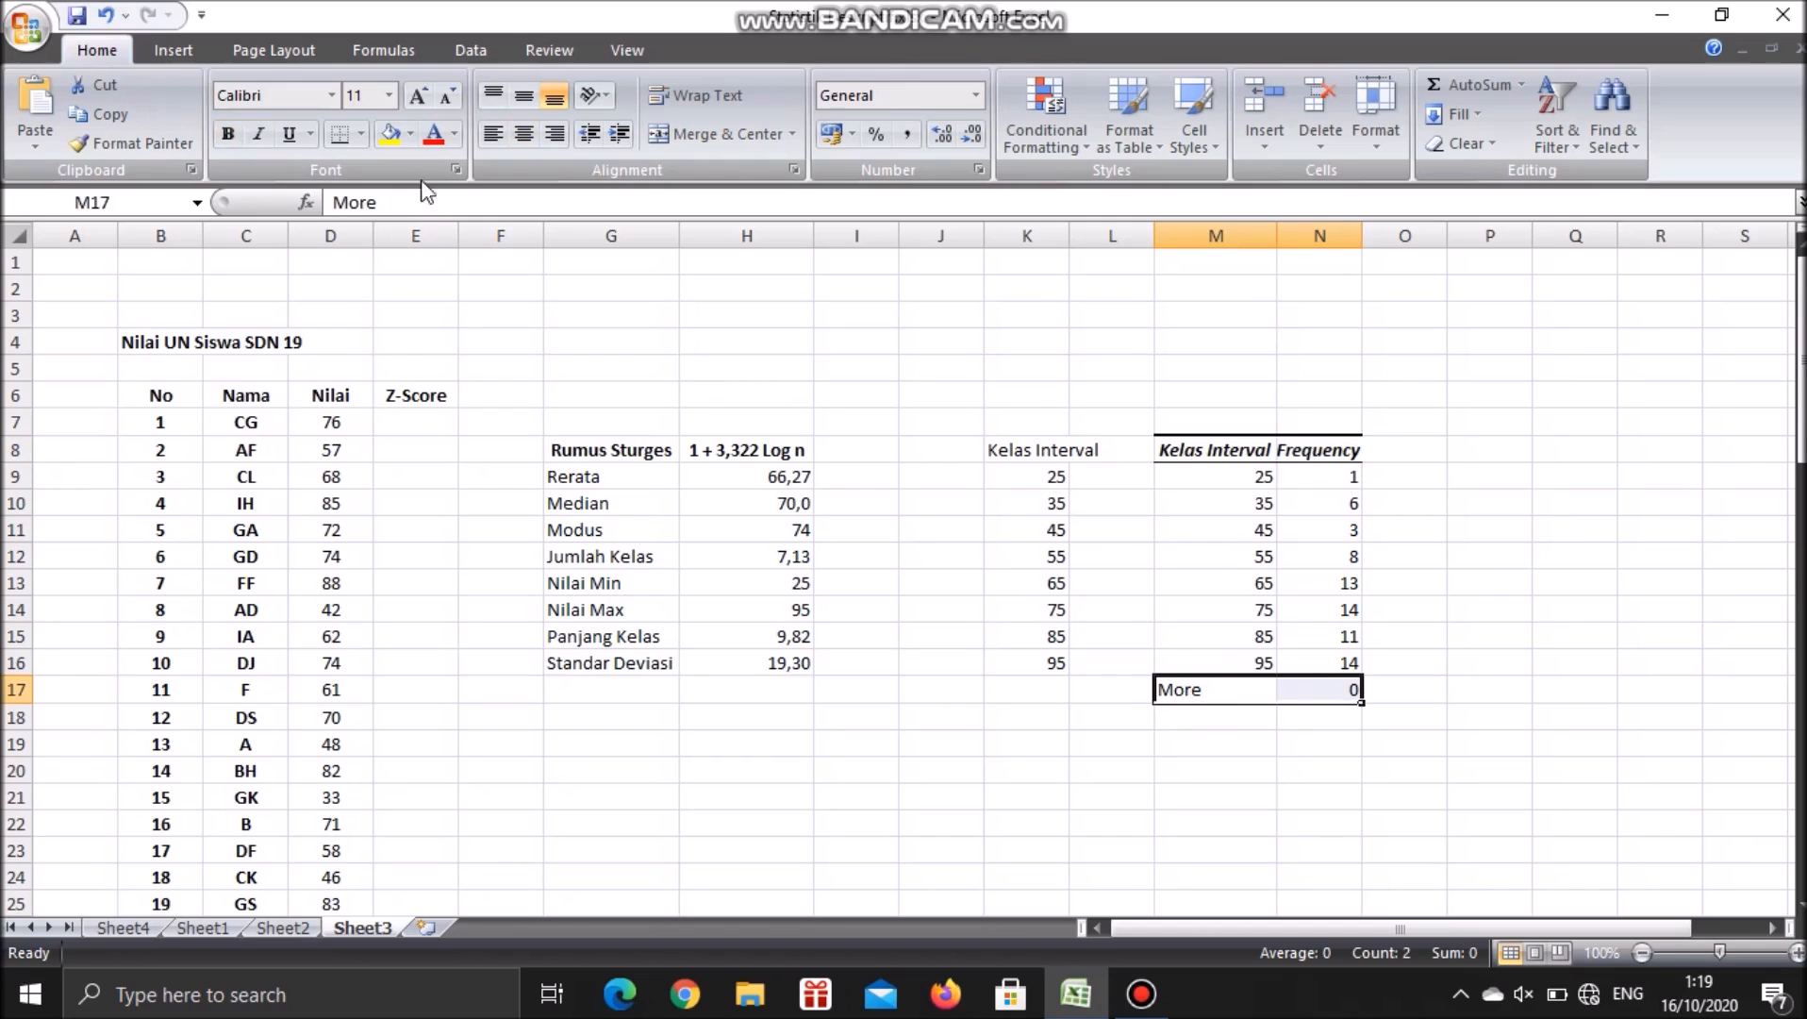
click(228, 133)
Replace the More label in M17 with Jumlah and total the frequencies in N17 with =SUM(N9:N16)
click(1219, 693)
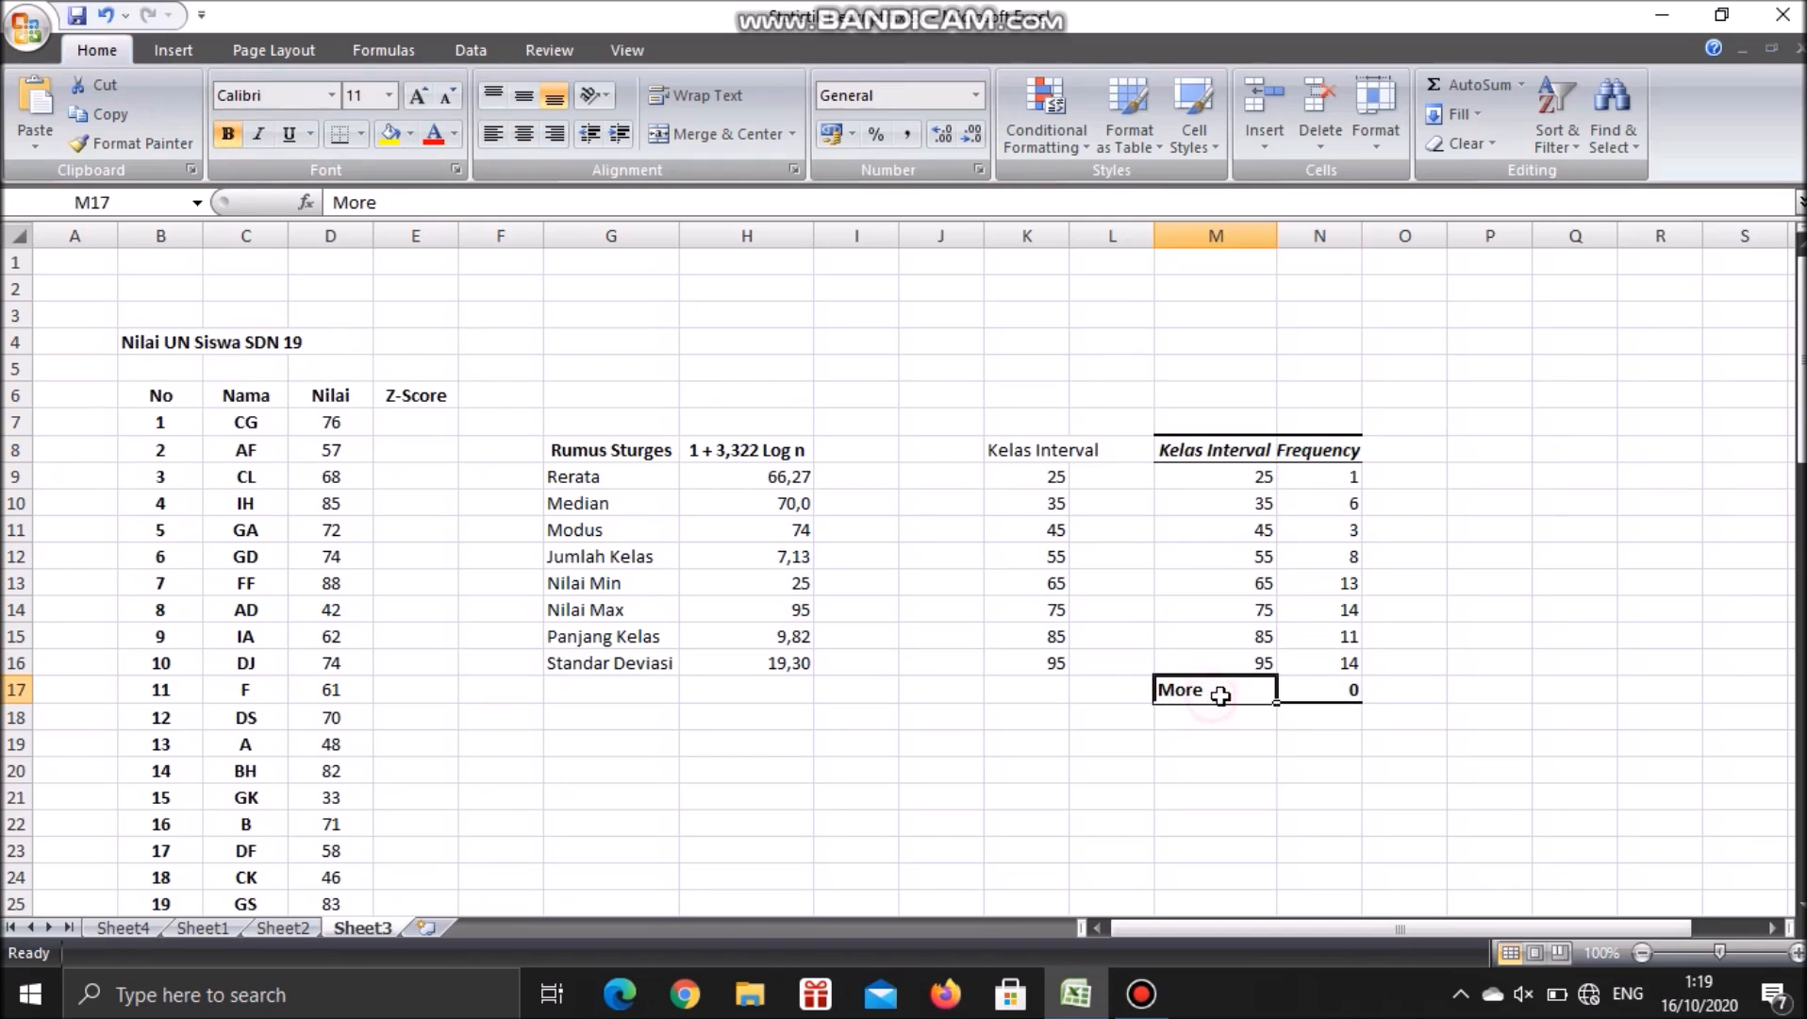
text(Jumlah)
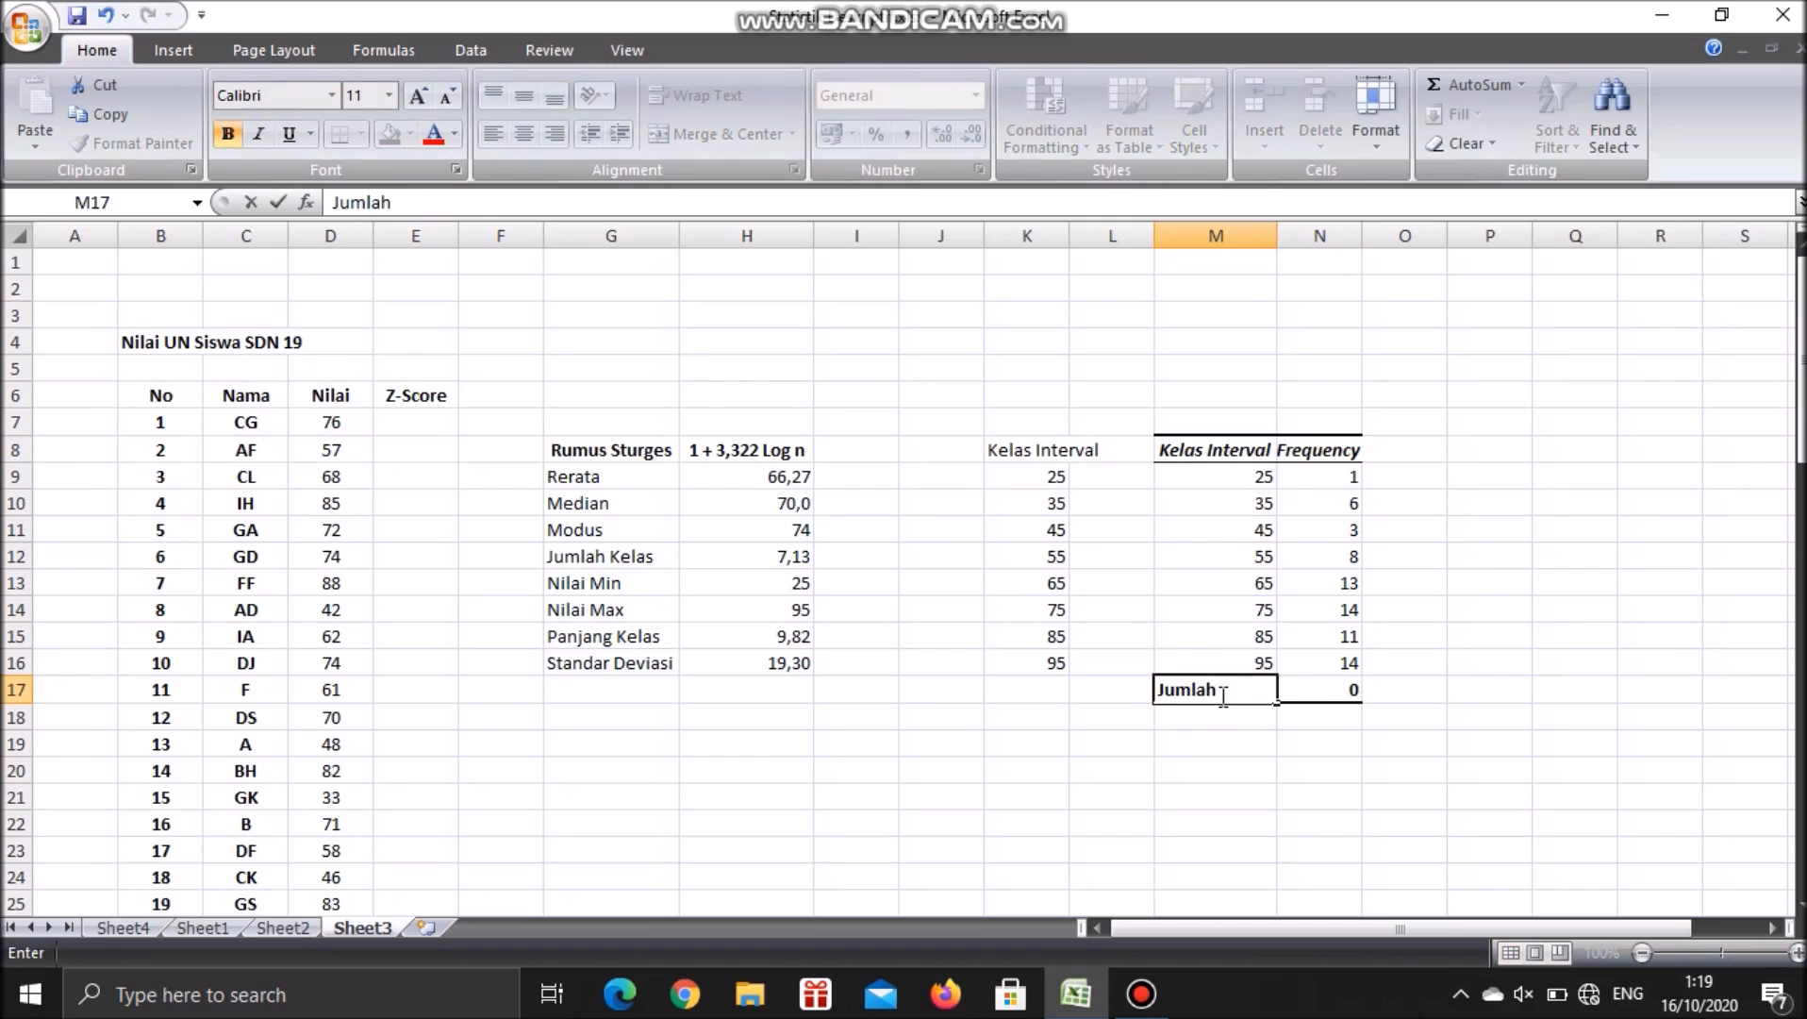
click(1304, 692)
text(=s)
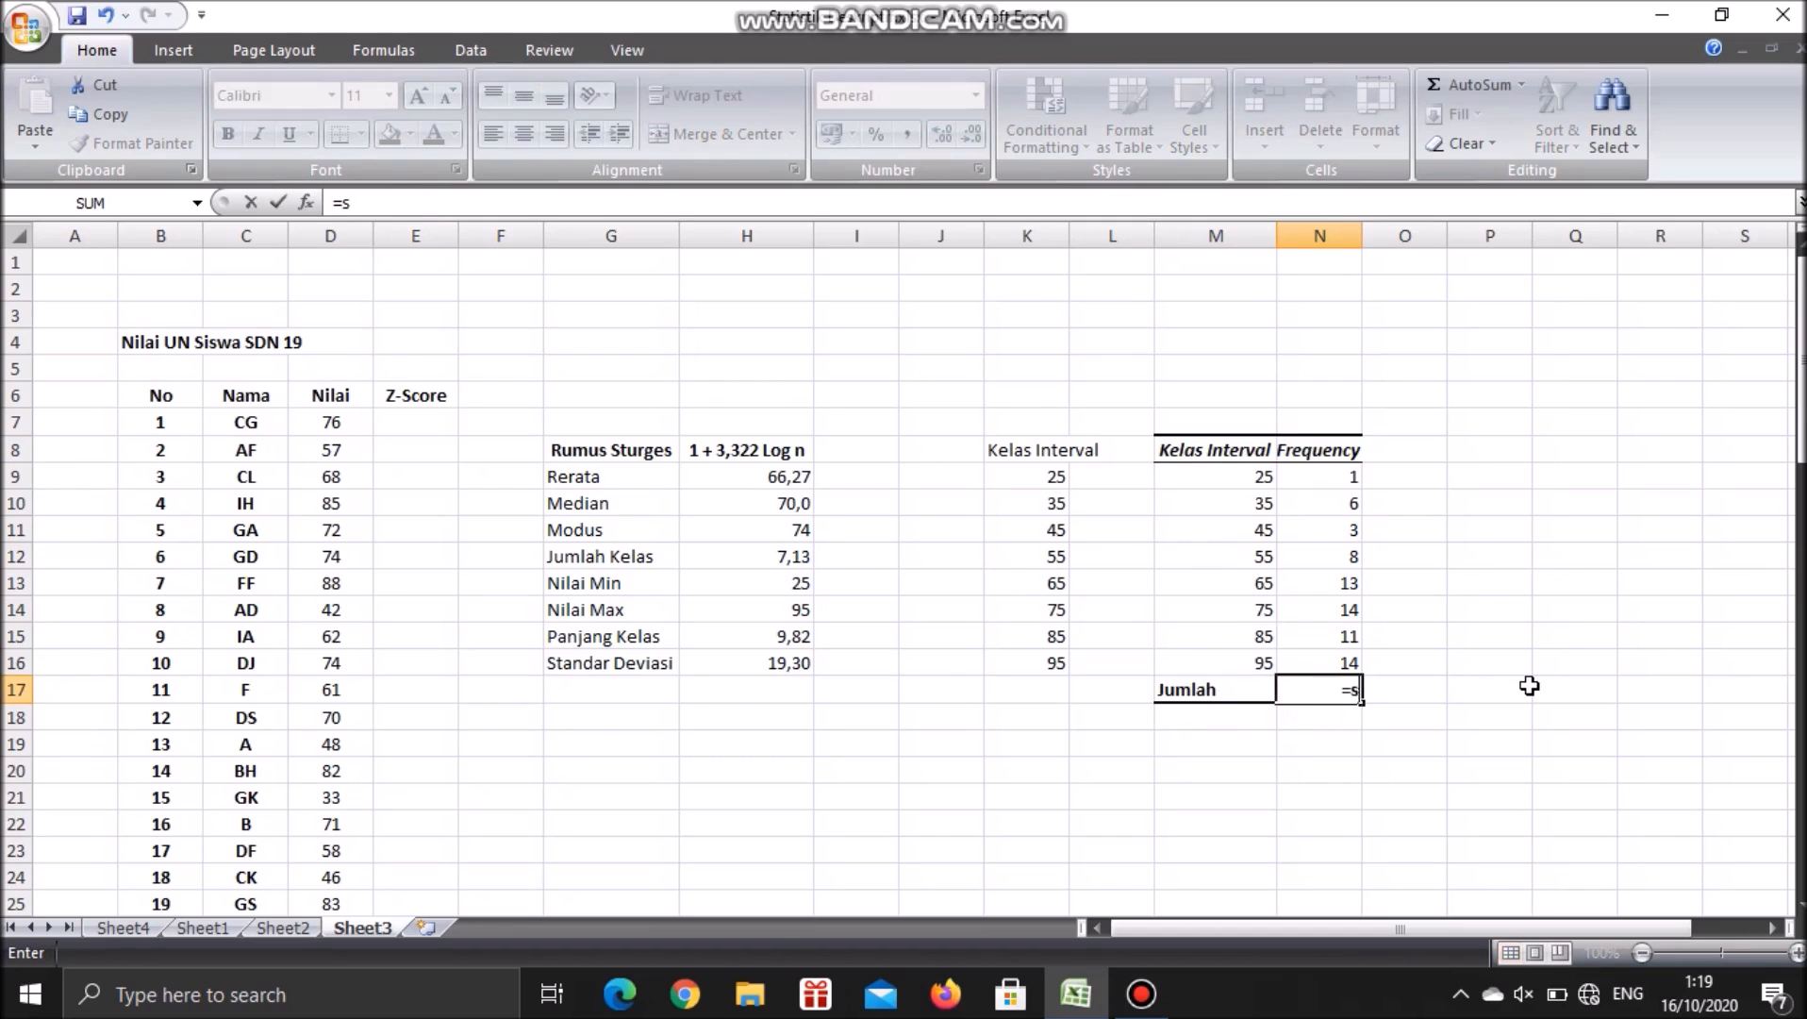
text(um()
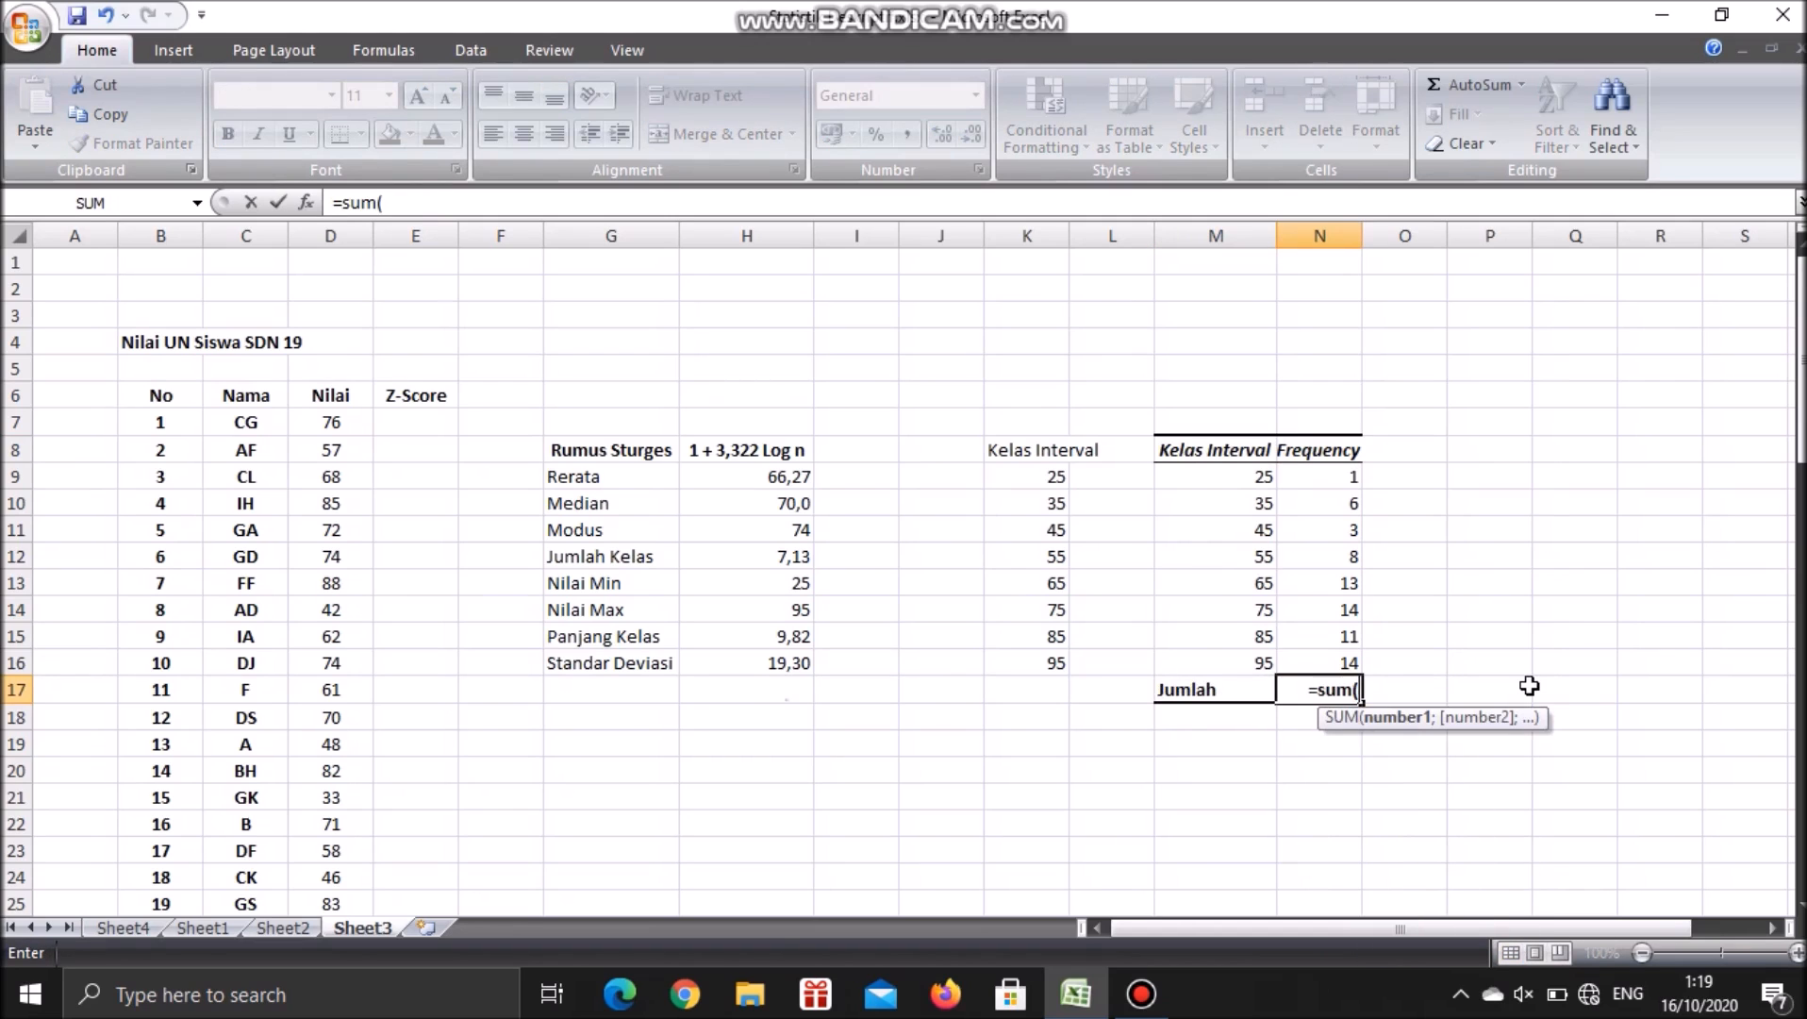
click(1324, 473)
drag(1321, 660, 1321, 662)
text())
key(Return)
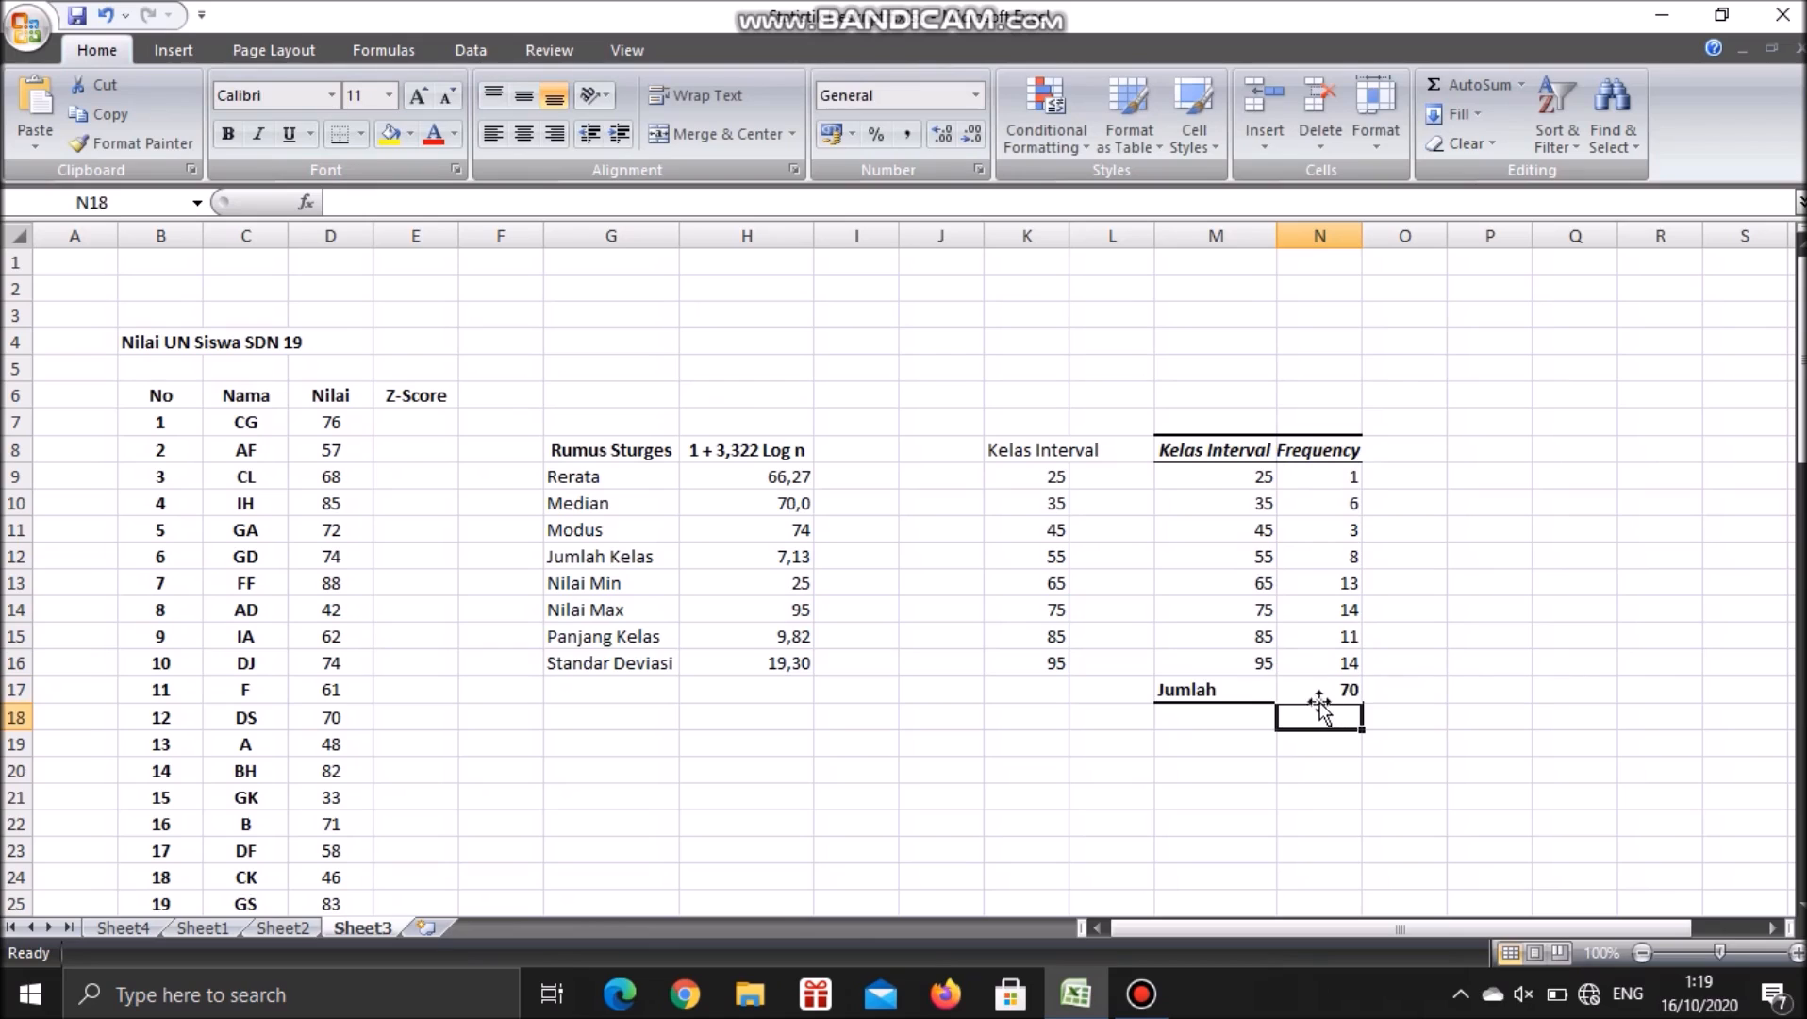
click(1321, 689)
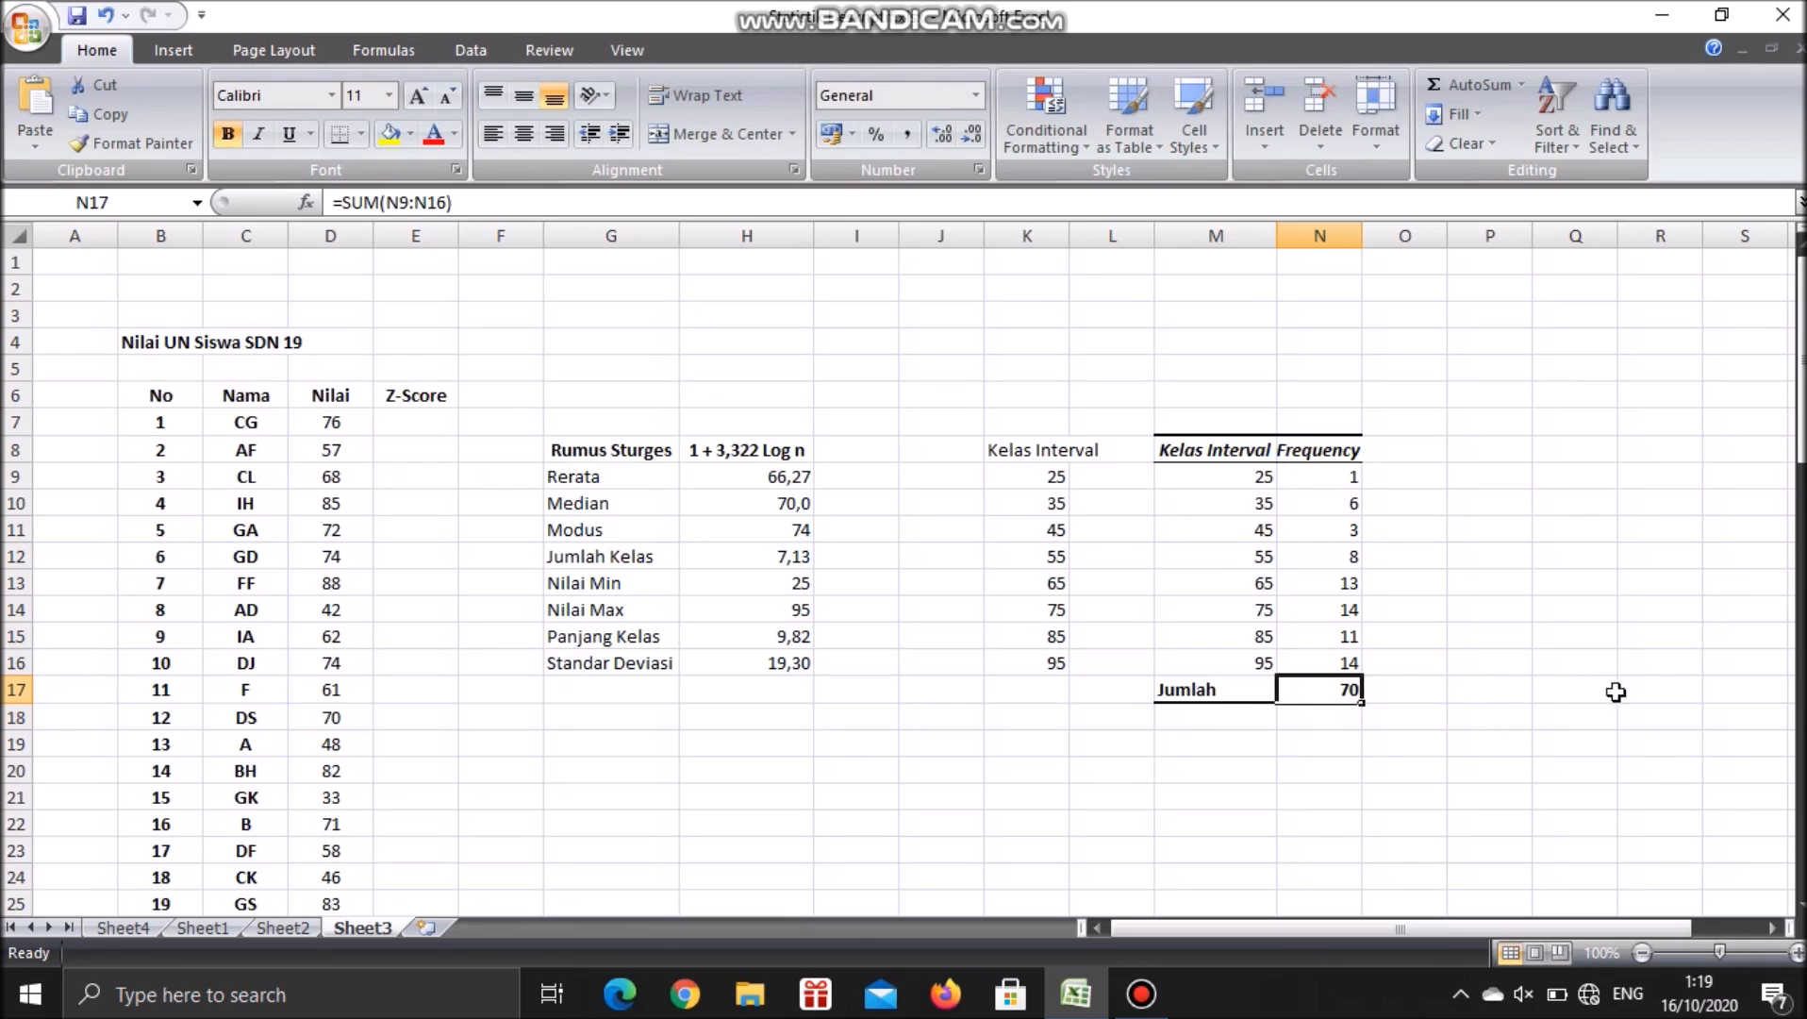
Relabel the first three class intervals in M9:M11 as 25-34, 35-44 and 45-54
click(1248, 473)
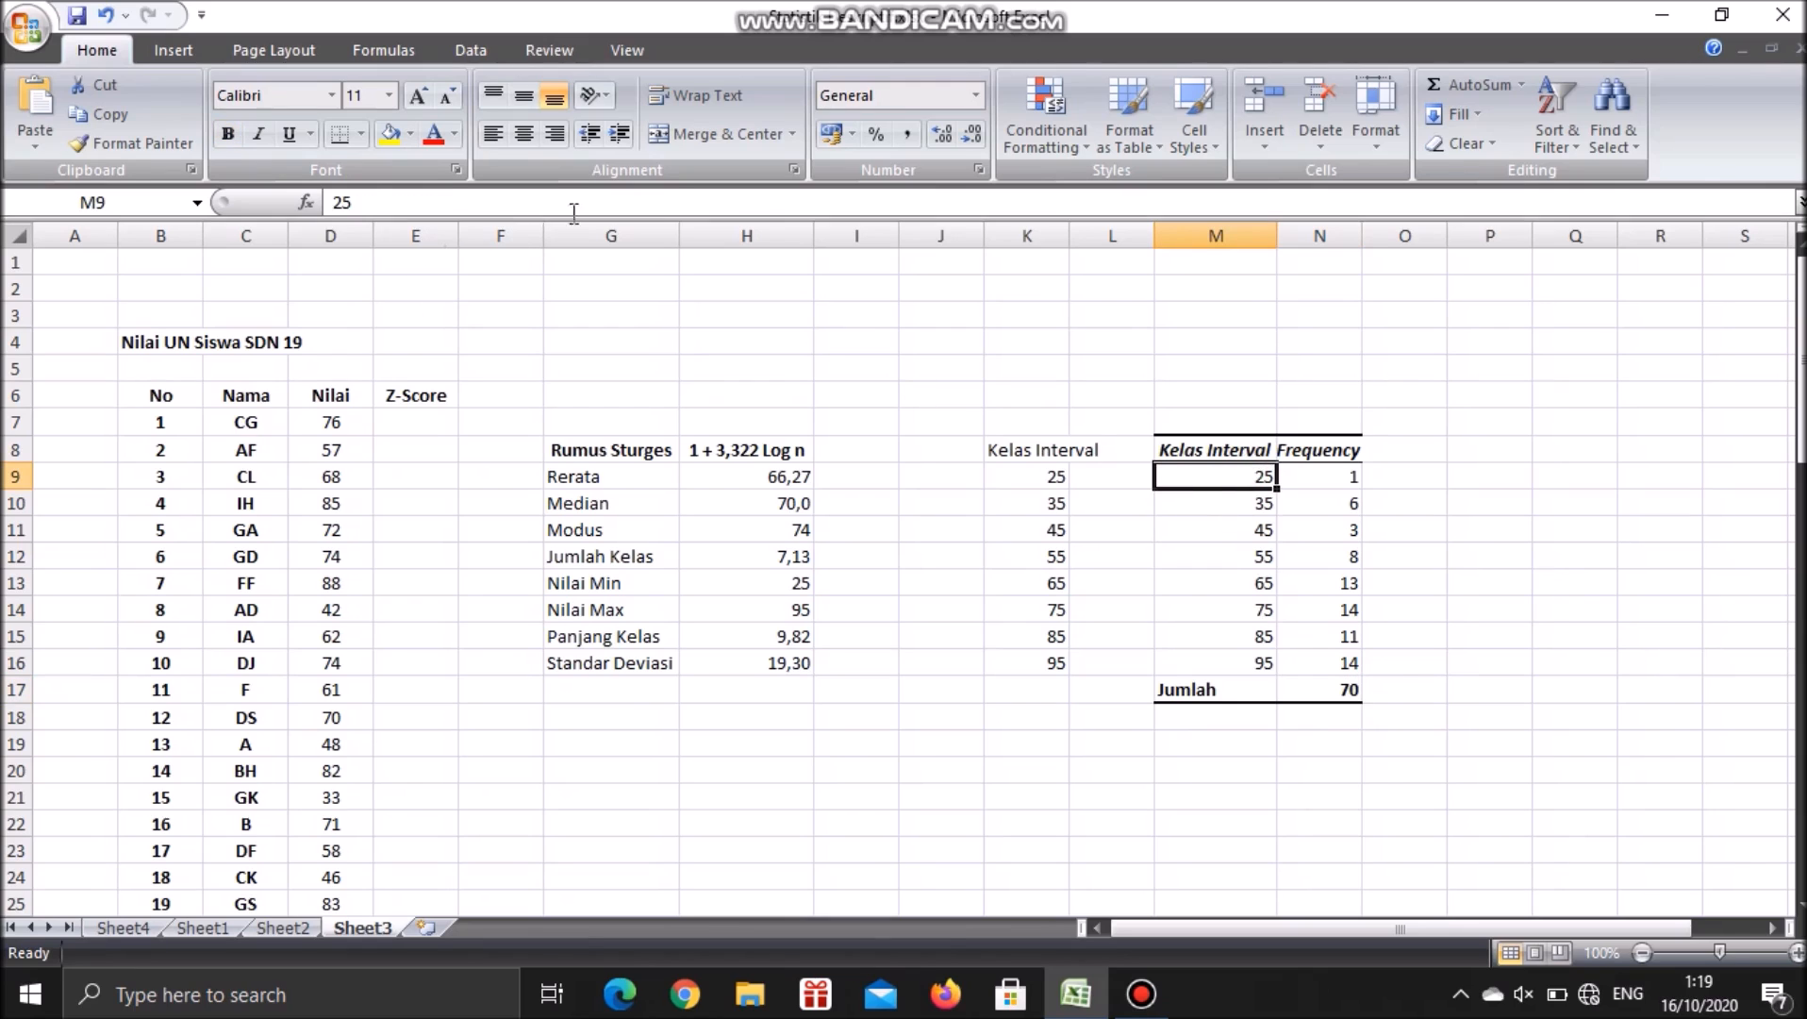
click(772, 201)
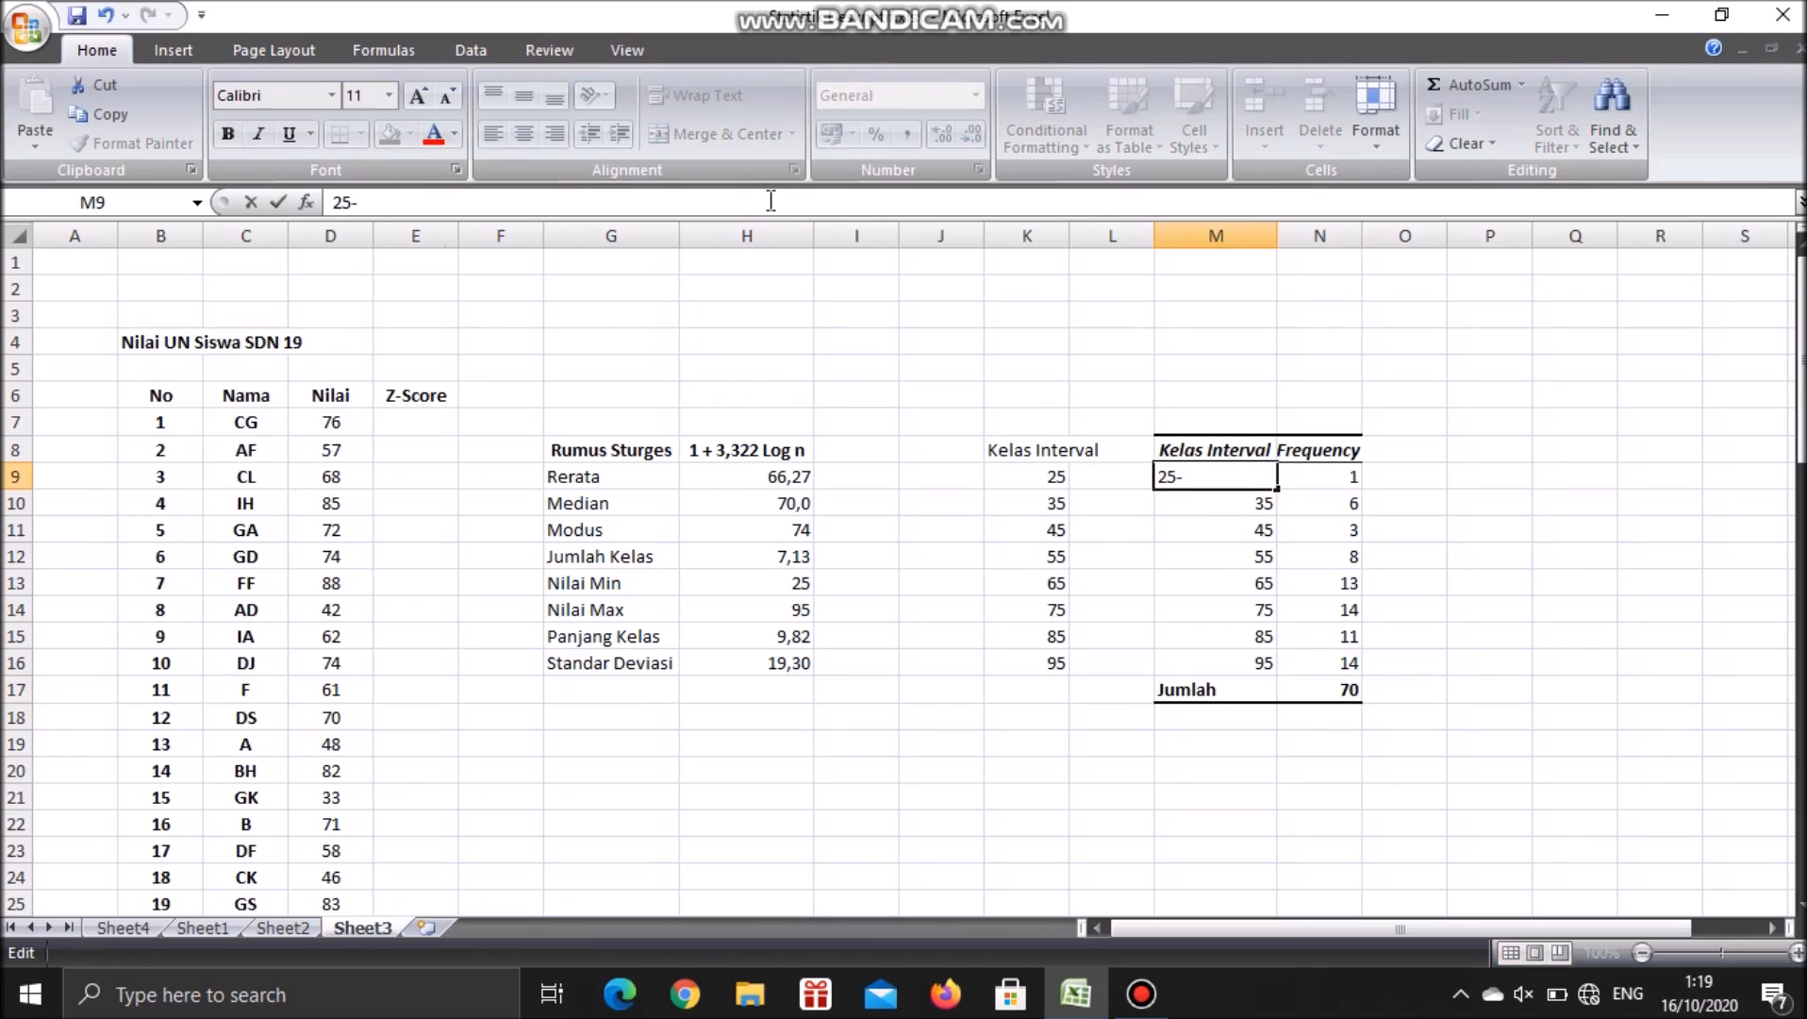
text(-34)
click(1224, 502)
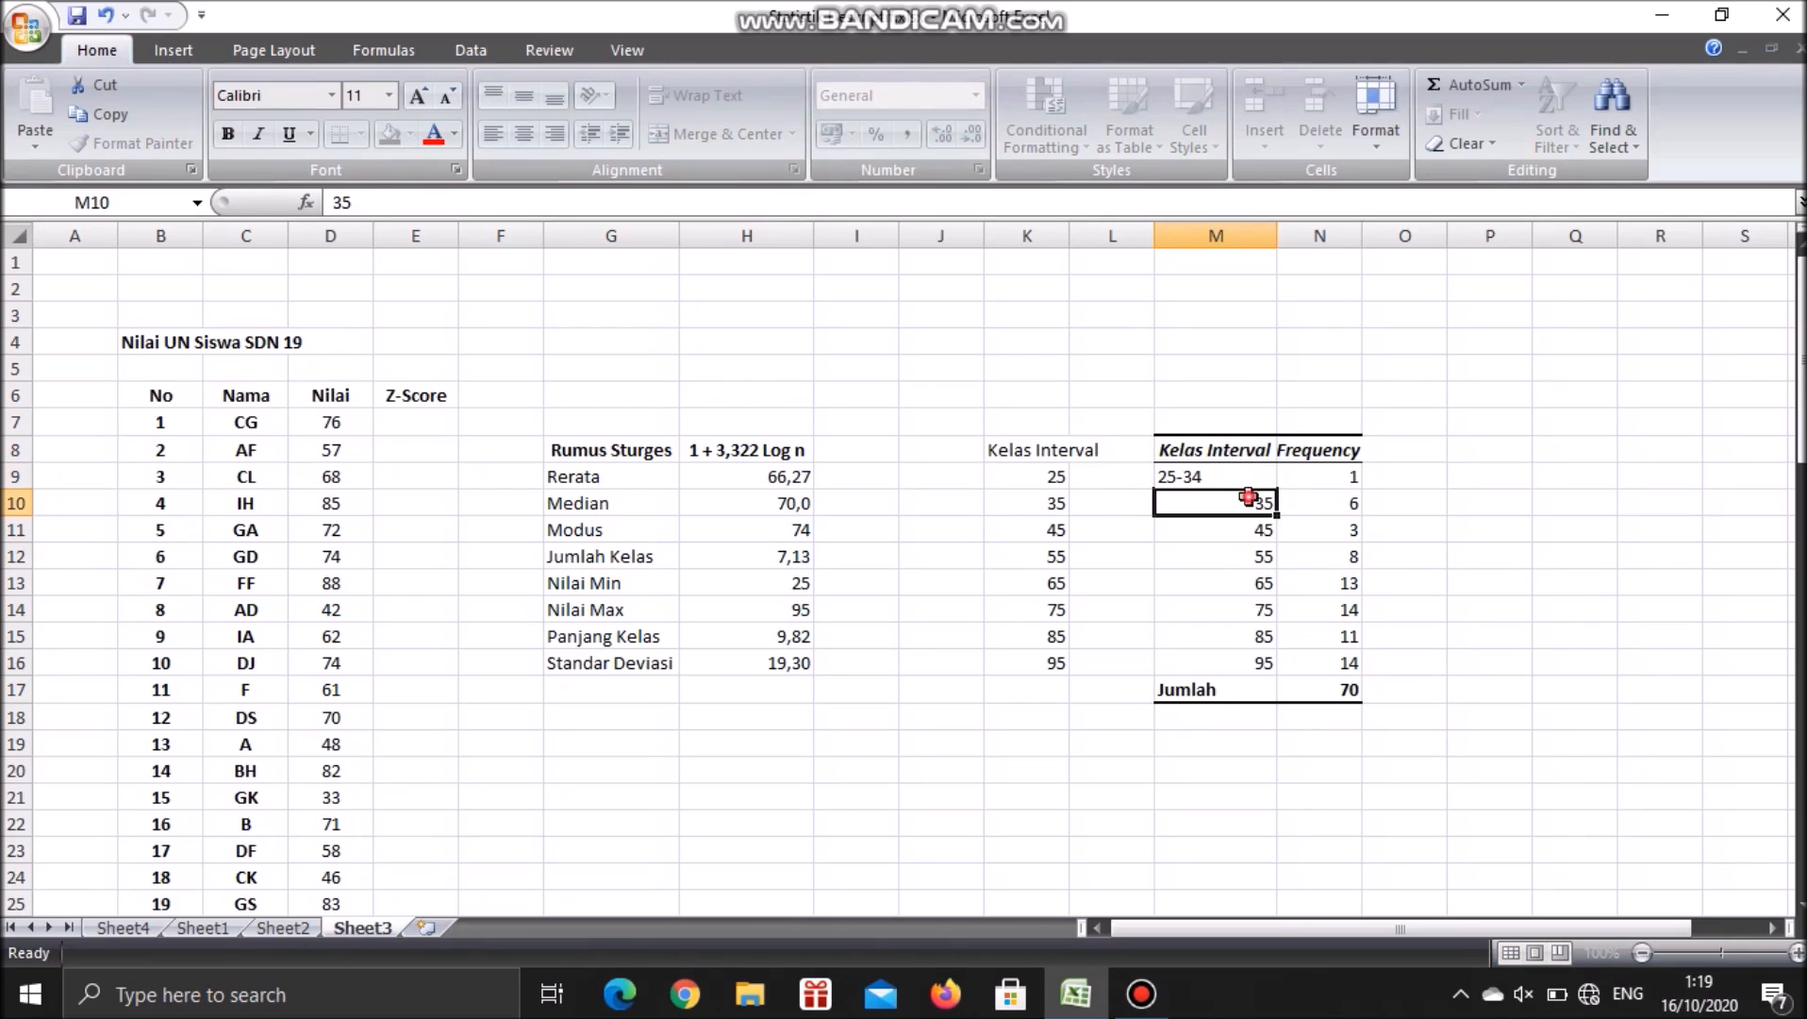
click(586, 202)
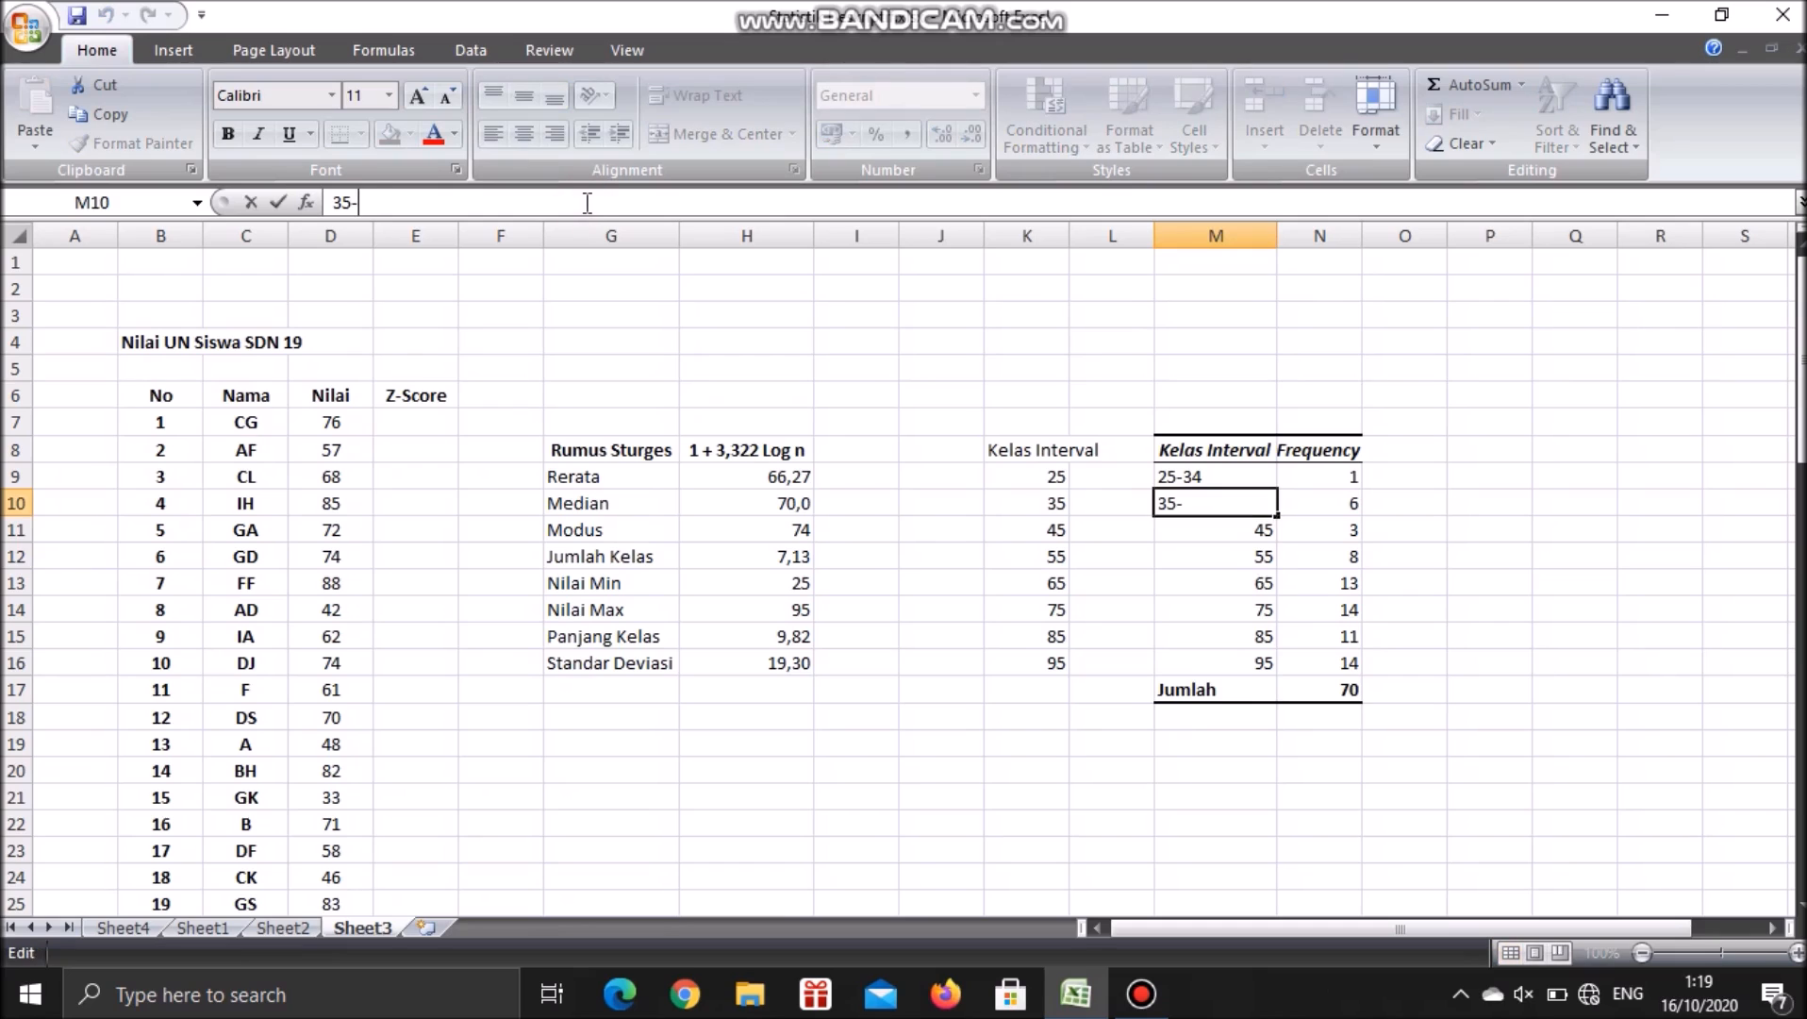
click(1224, 531)
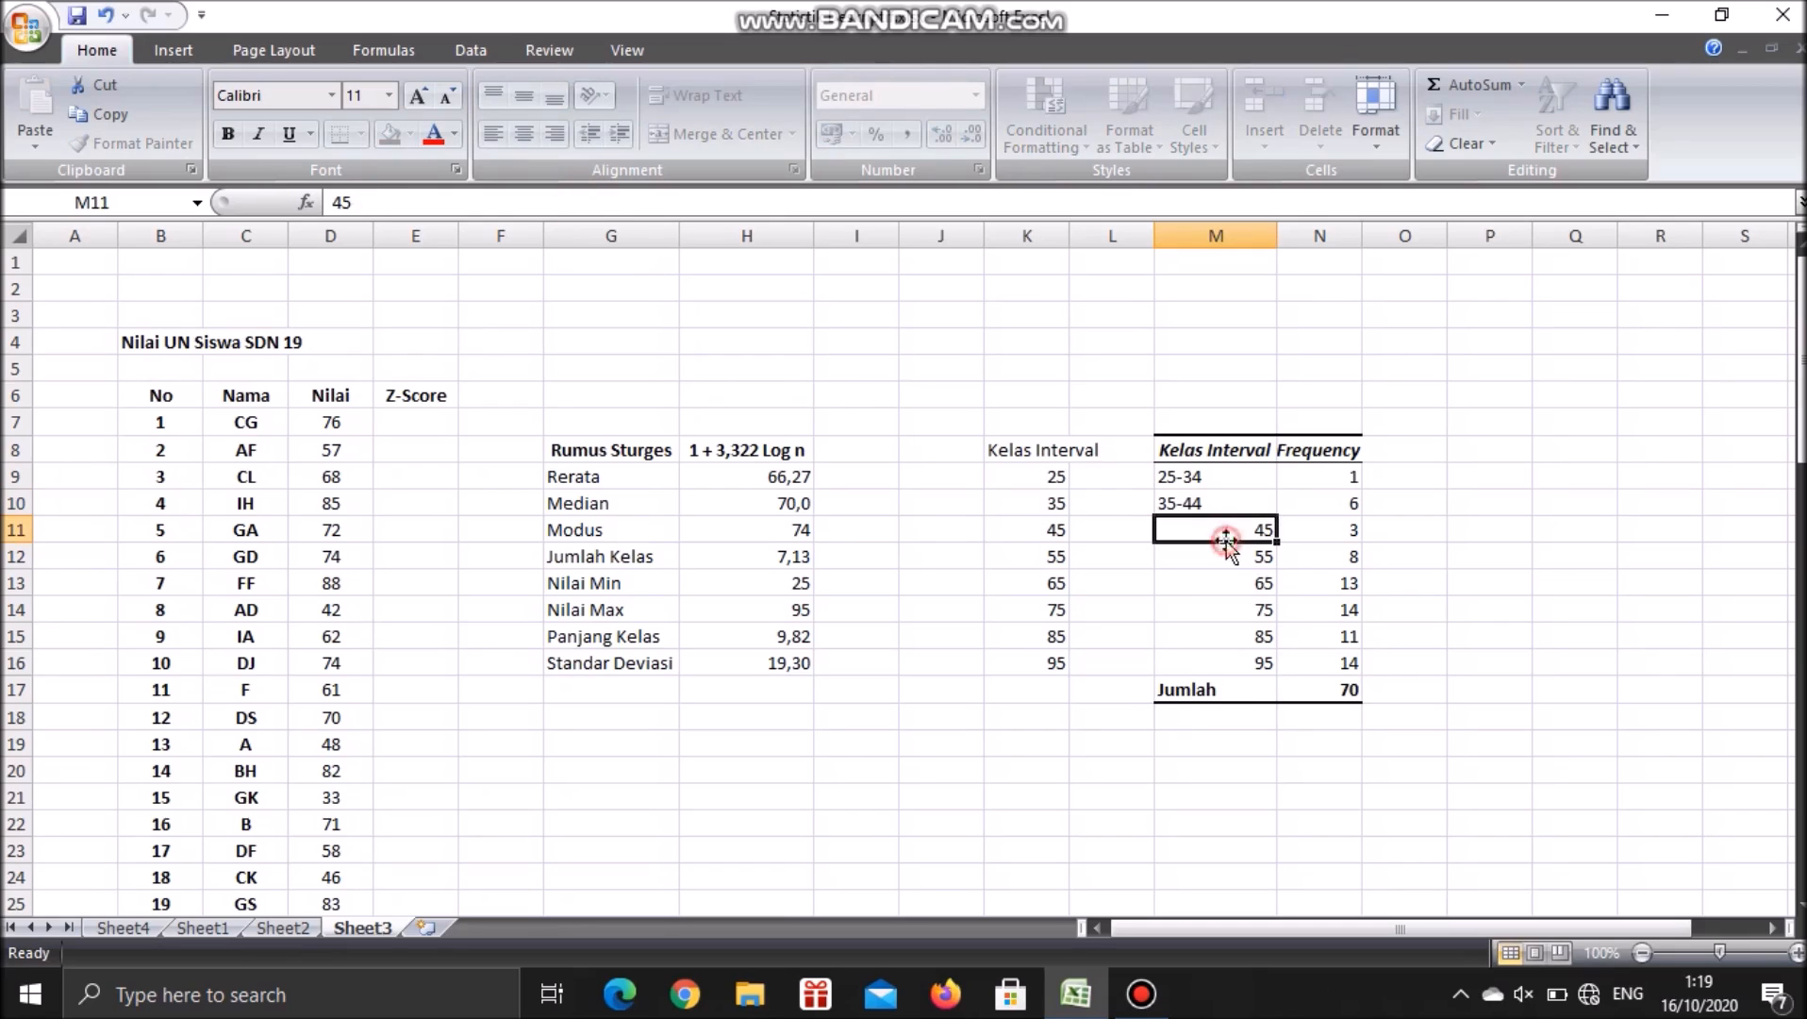
click(376, 206)
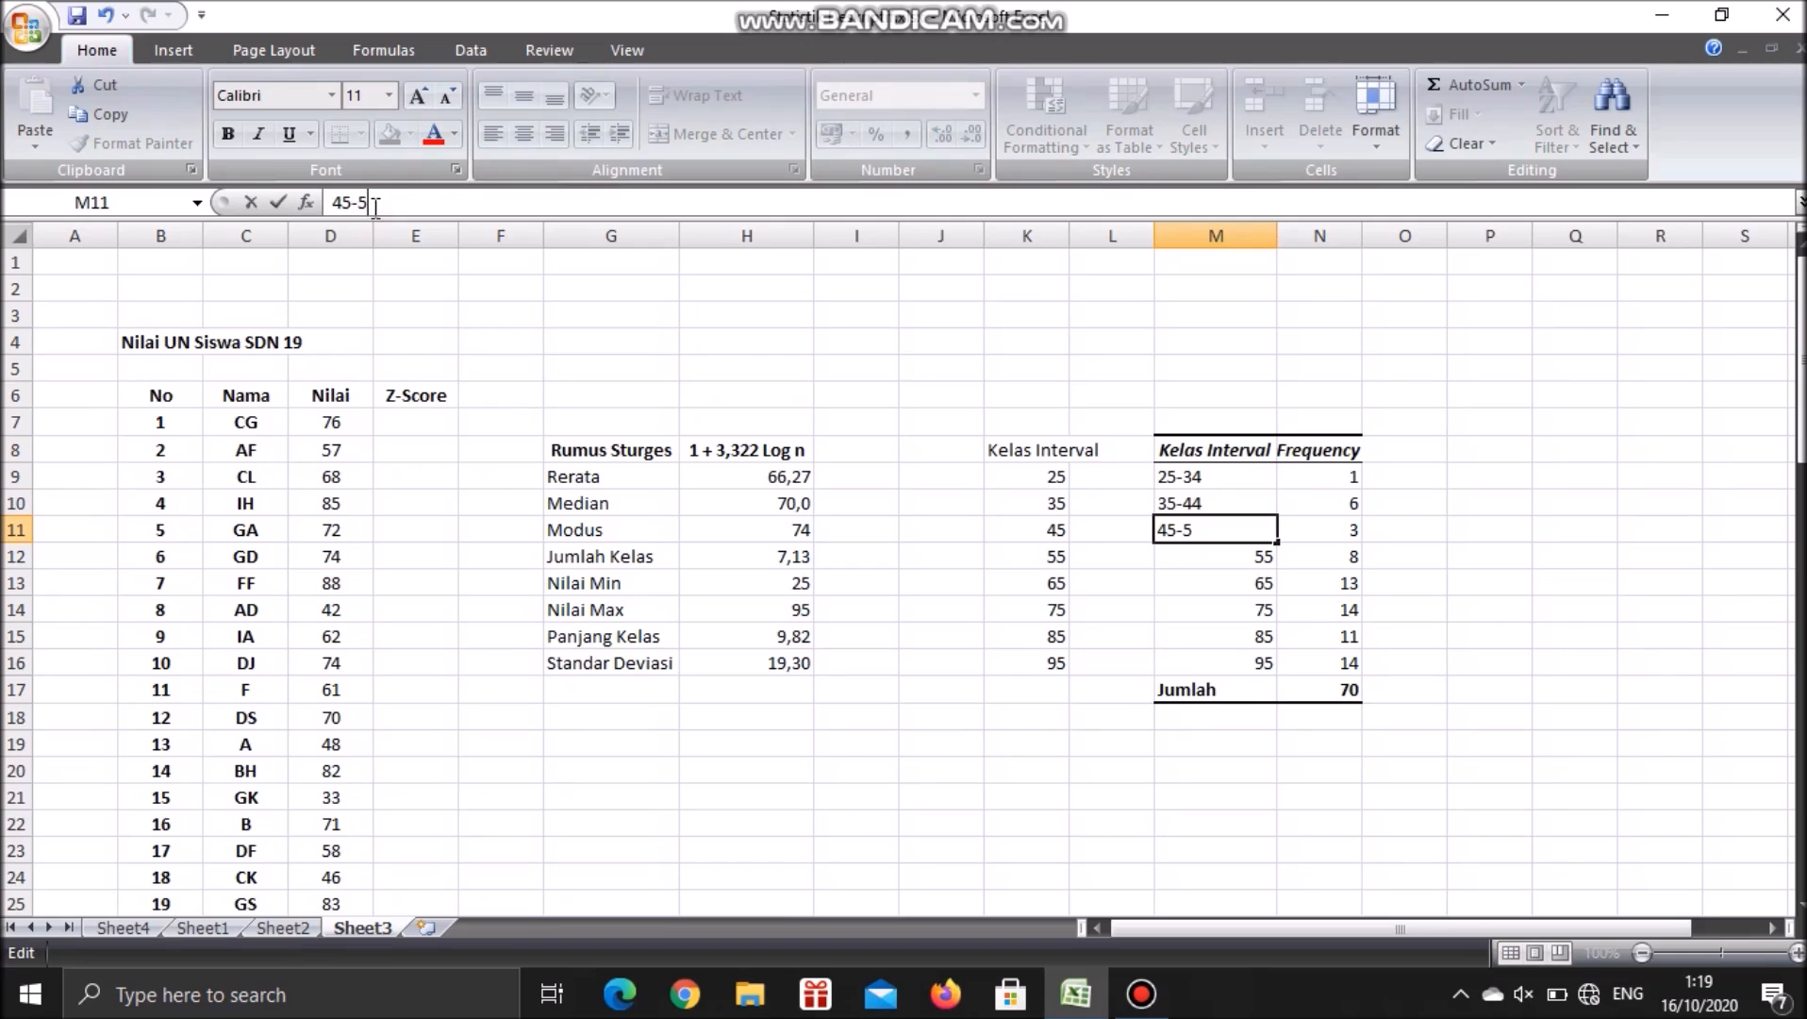
key(Return)
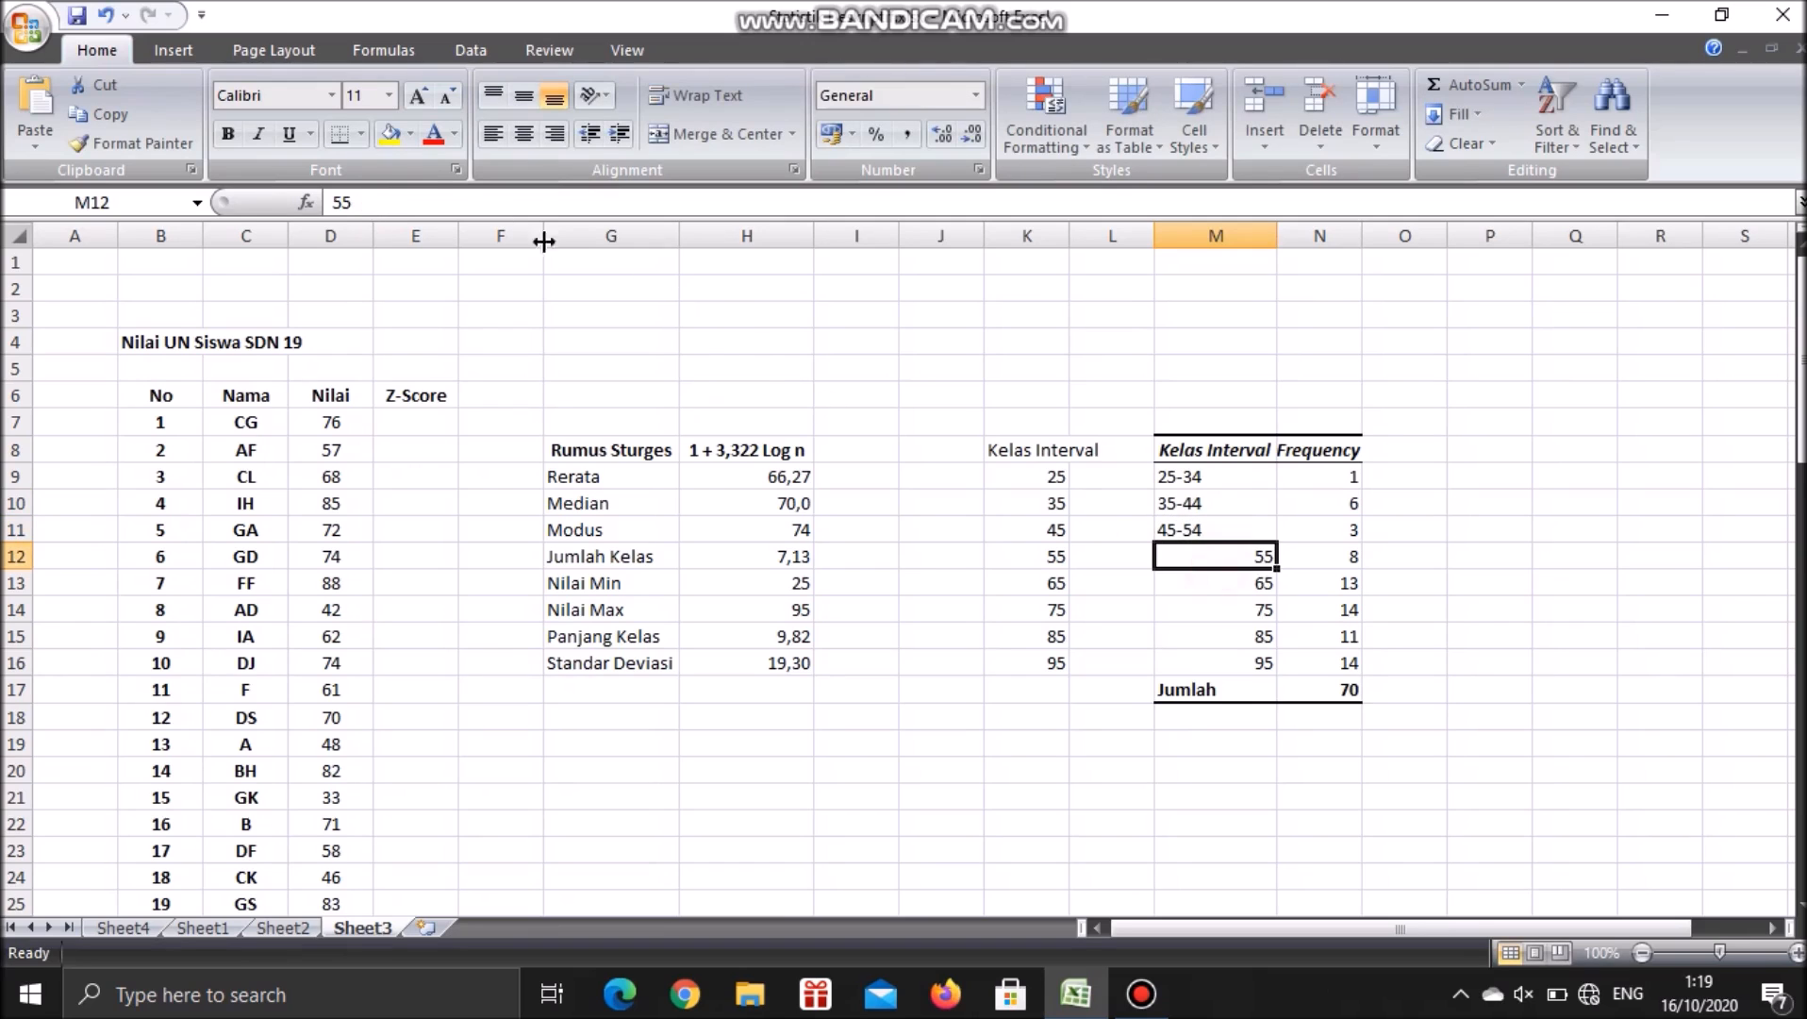
Relabel the class intervals in M12:M14 as 55-64, 65-74 and 75-84
click(484, 206)
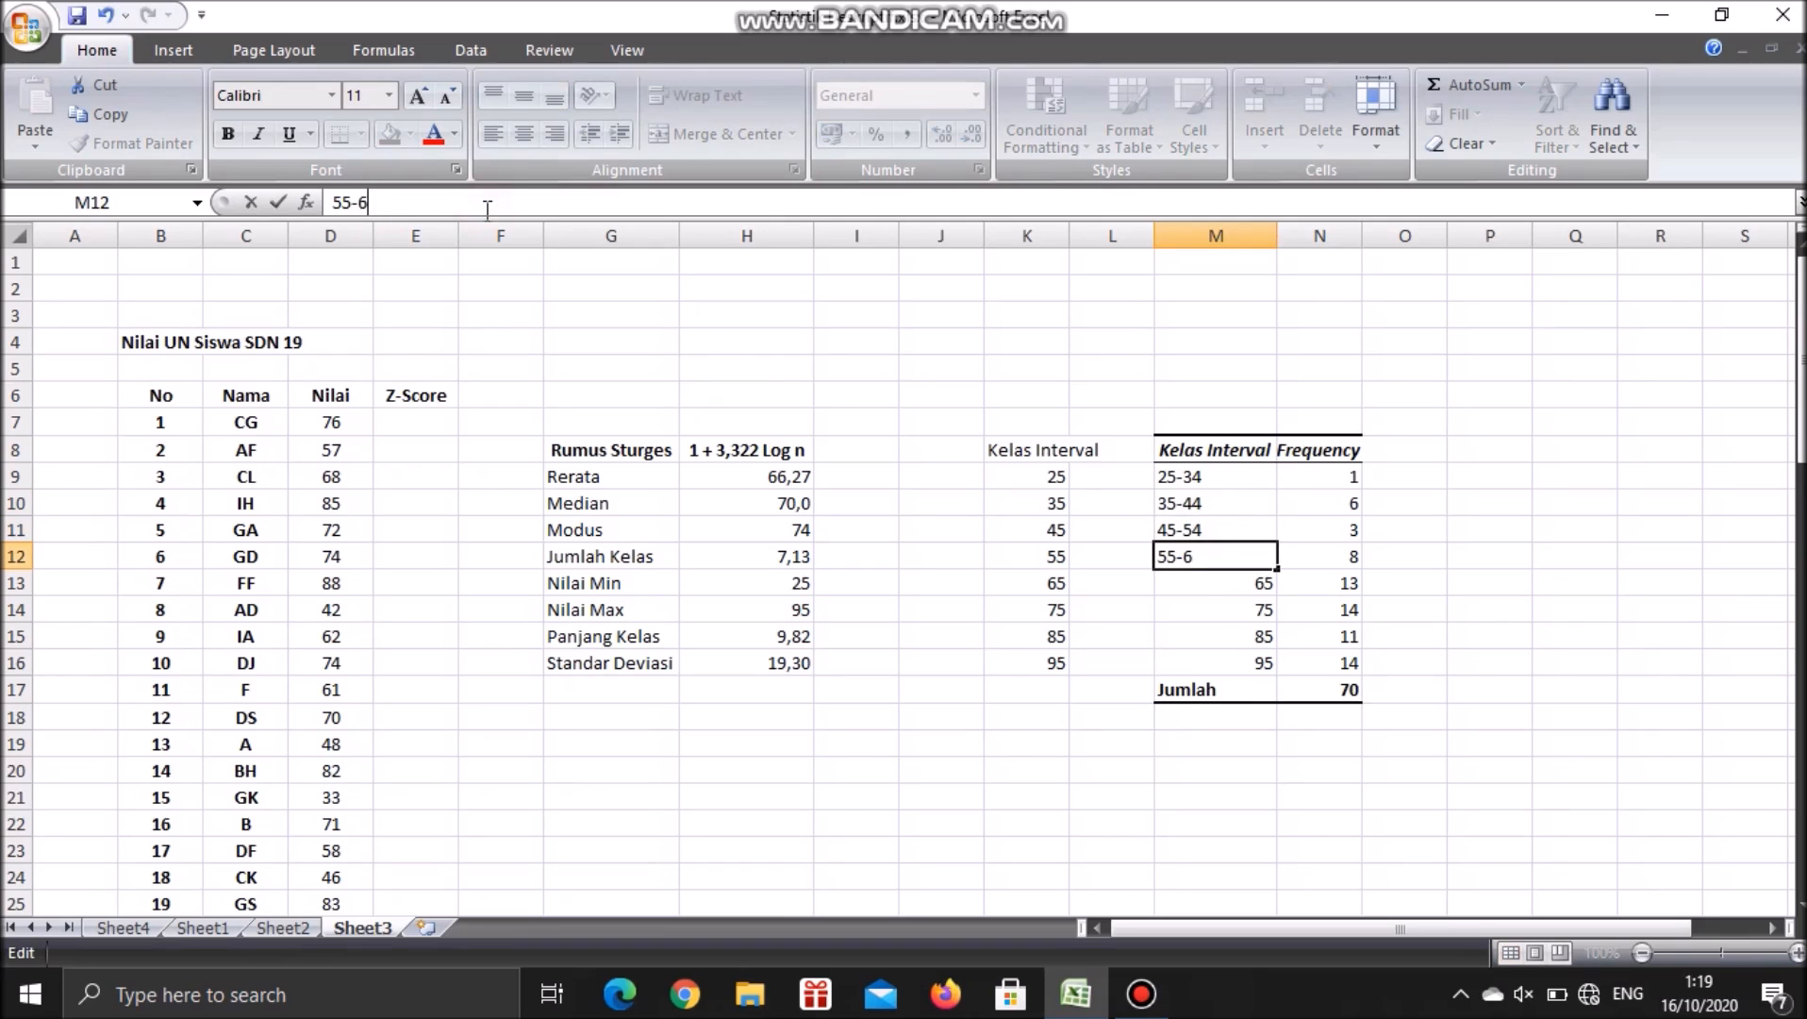
text(-64)
click(1198, 583)
click(379, 204)
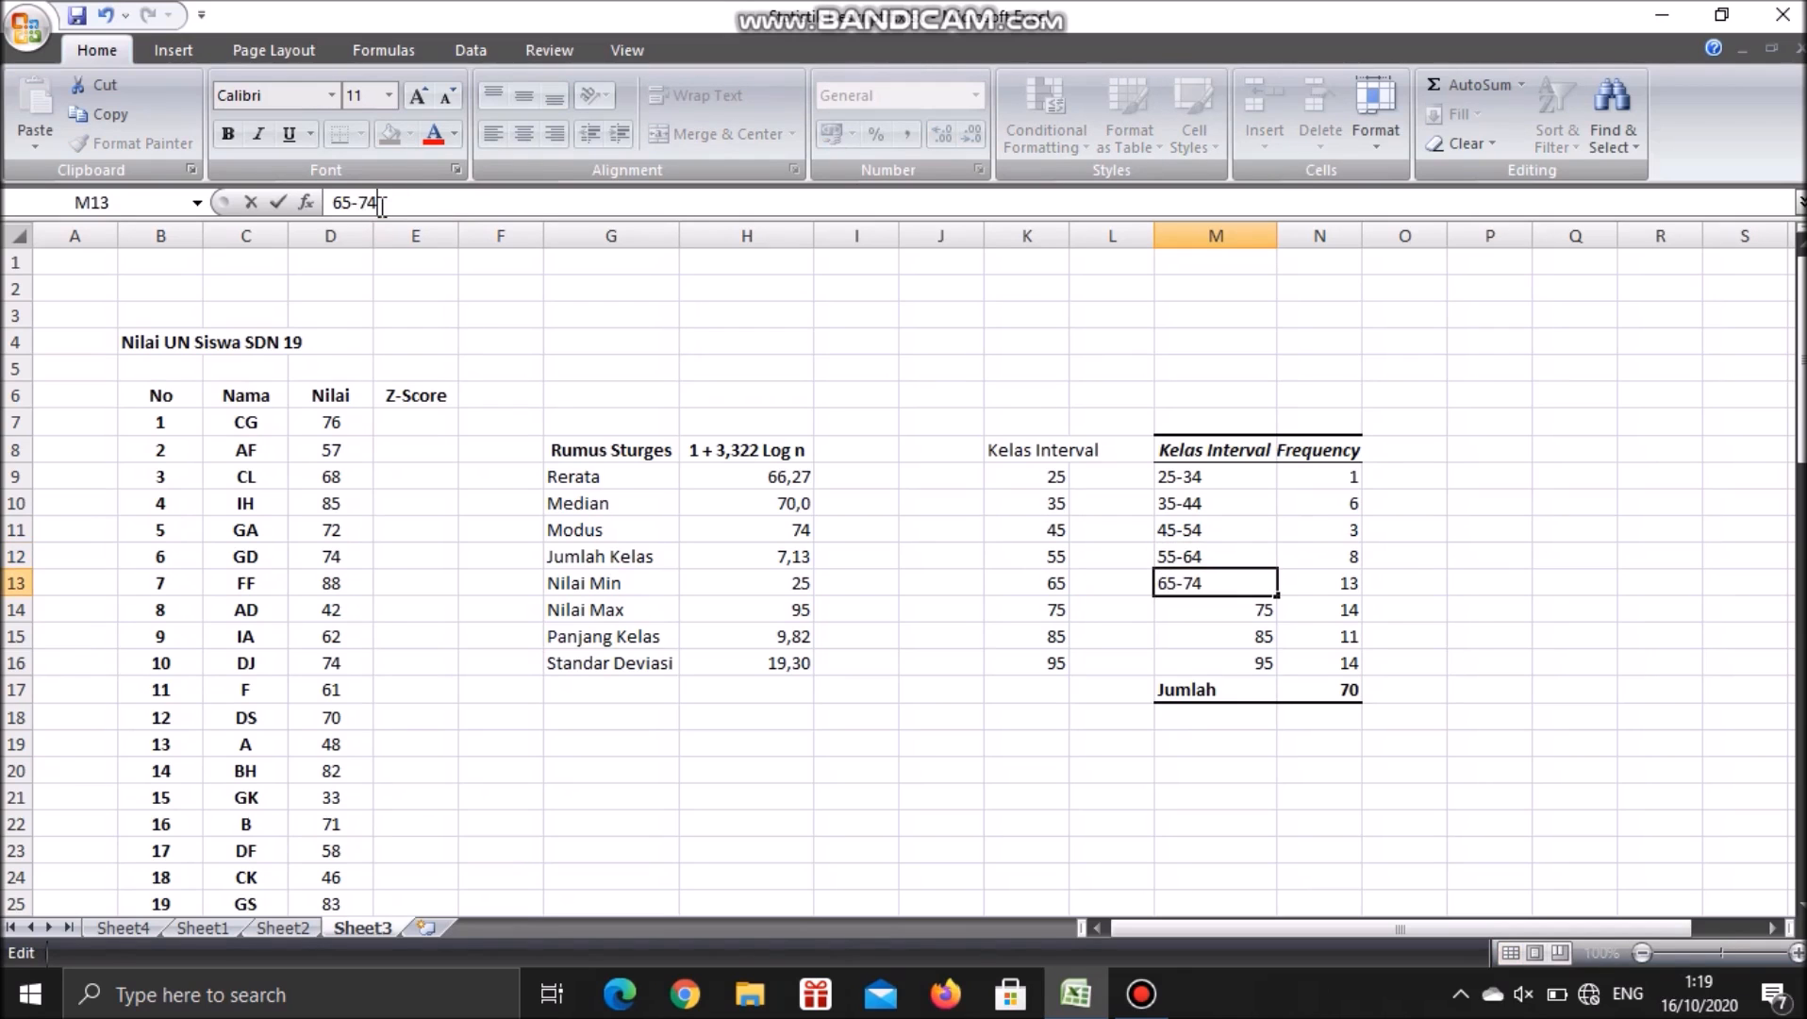
click(1226, 612)
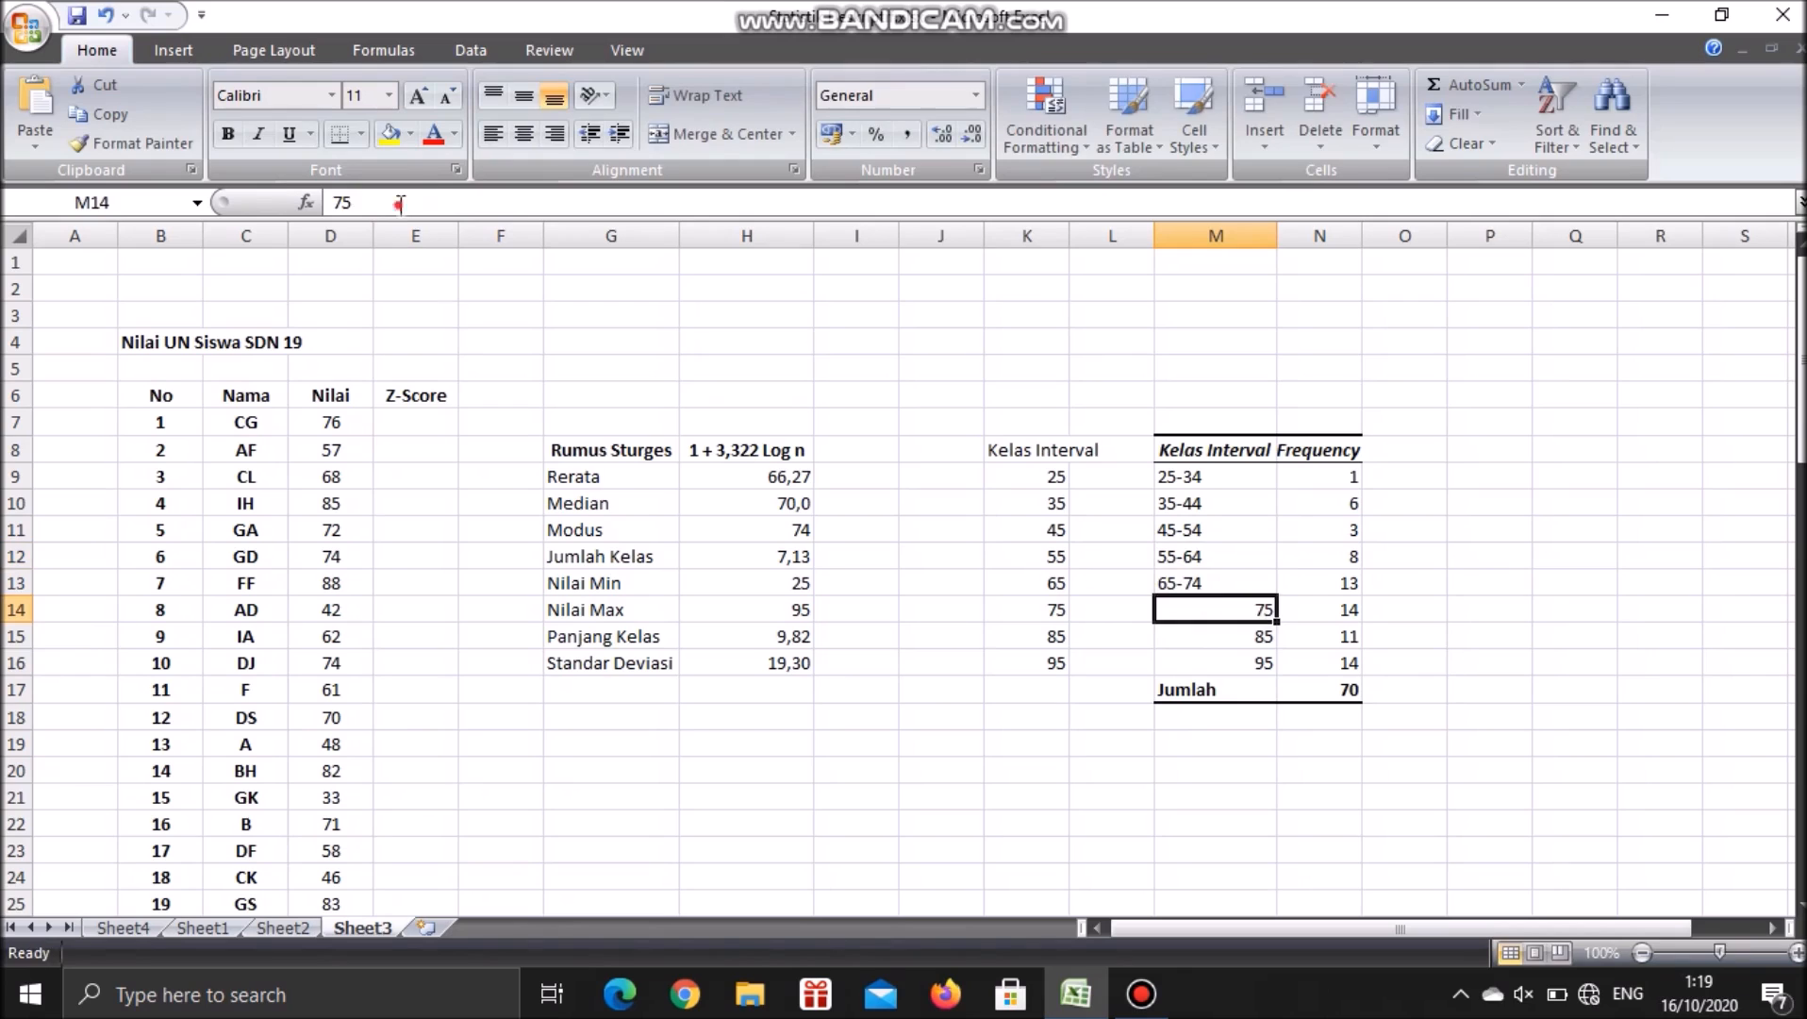
click(401, 204)
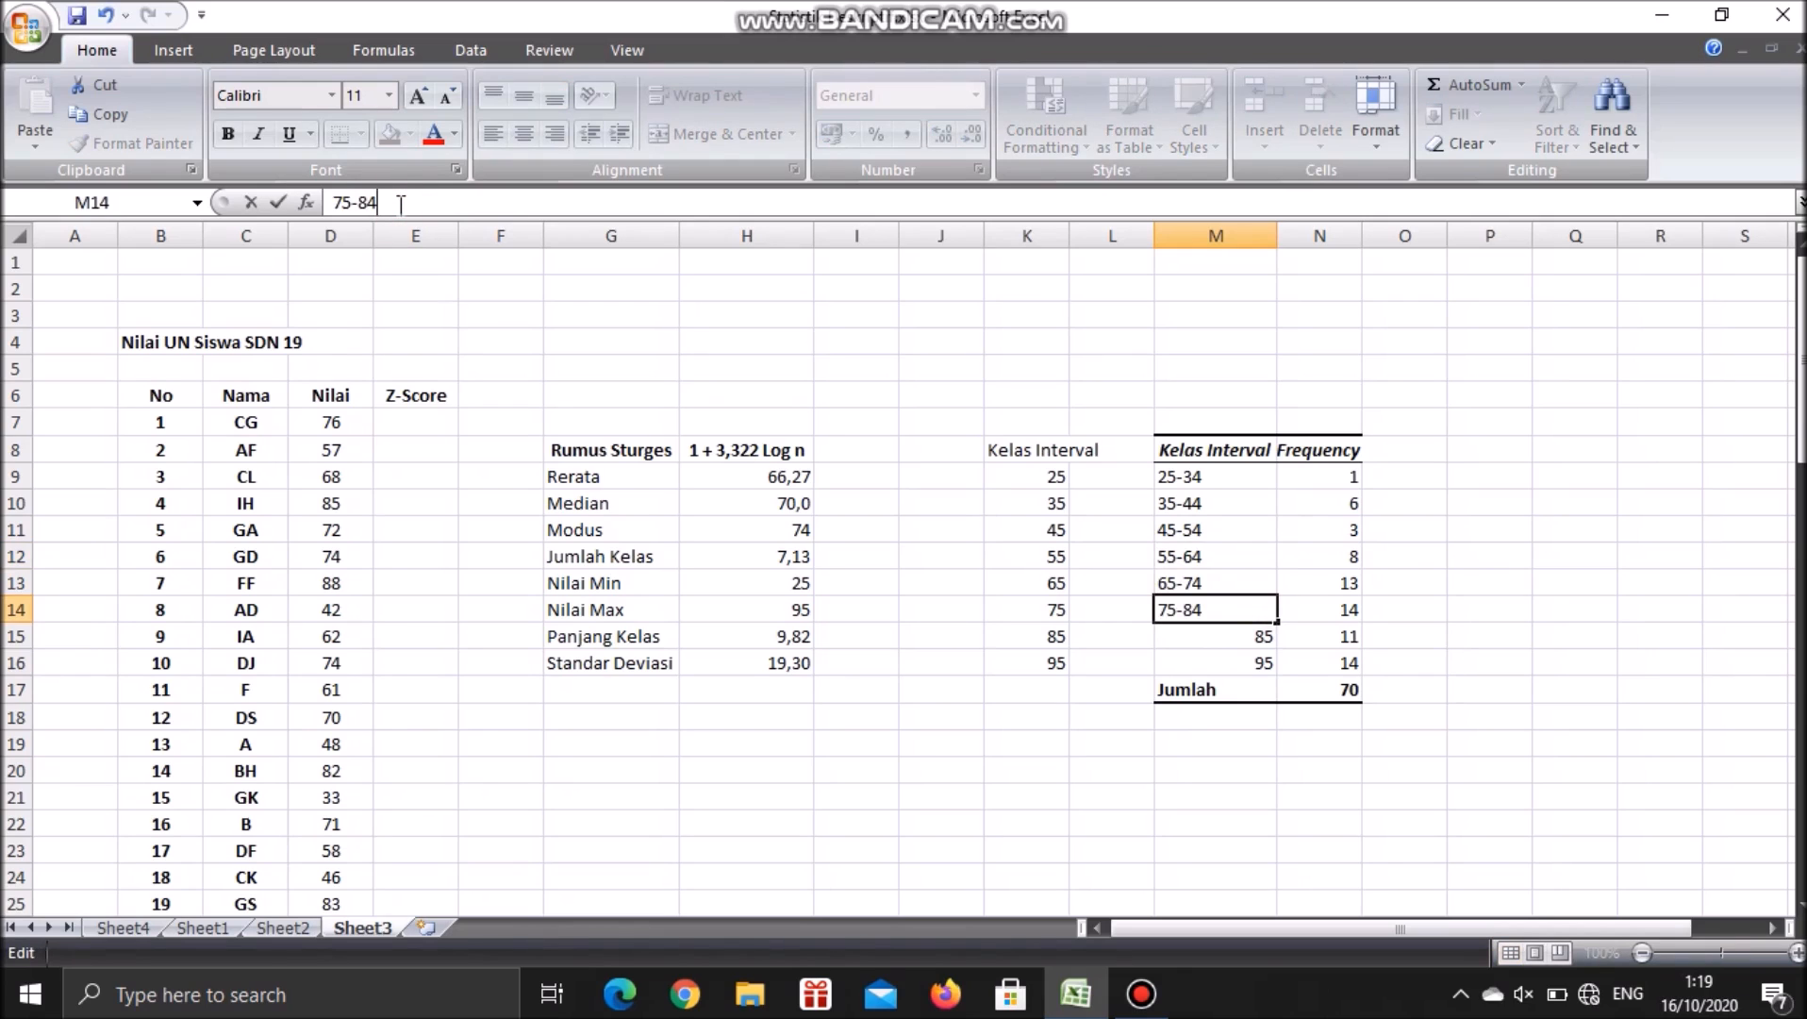
Relabel the last two class intervals in M15:M16 as 85-94 and 95-104
click(1231, 637)
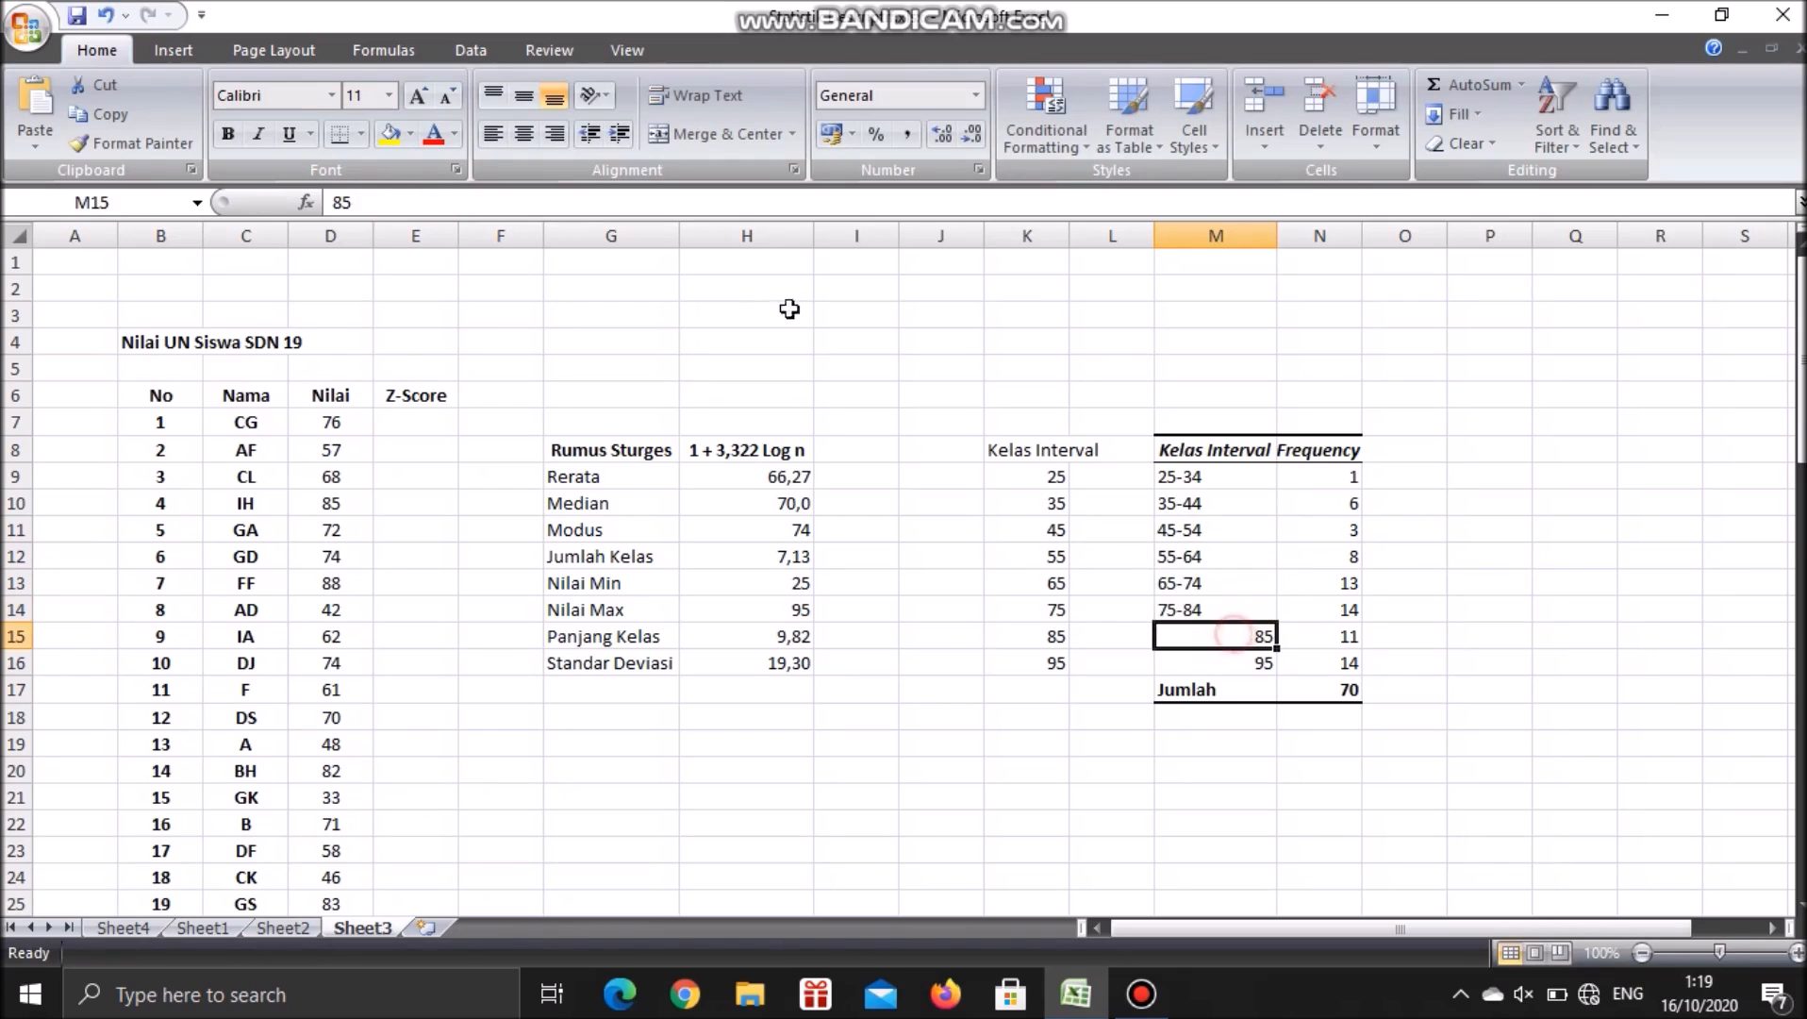
click(583, 206)
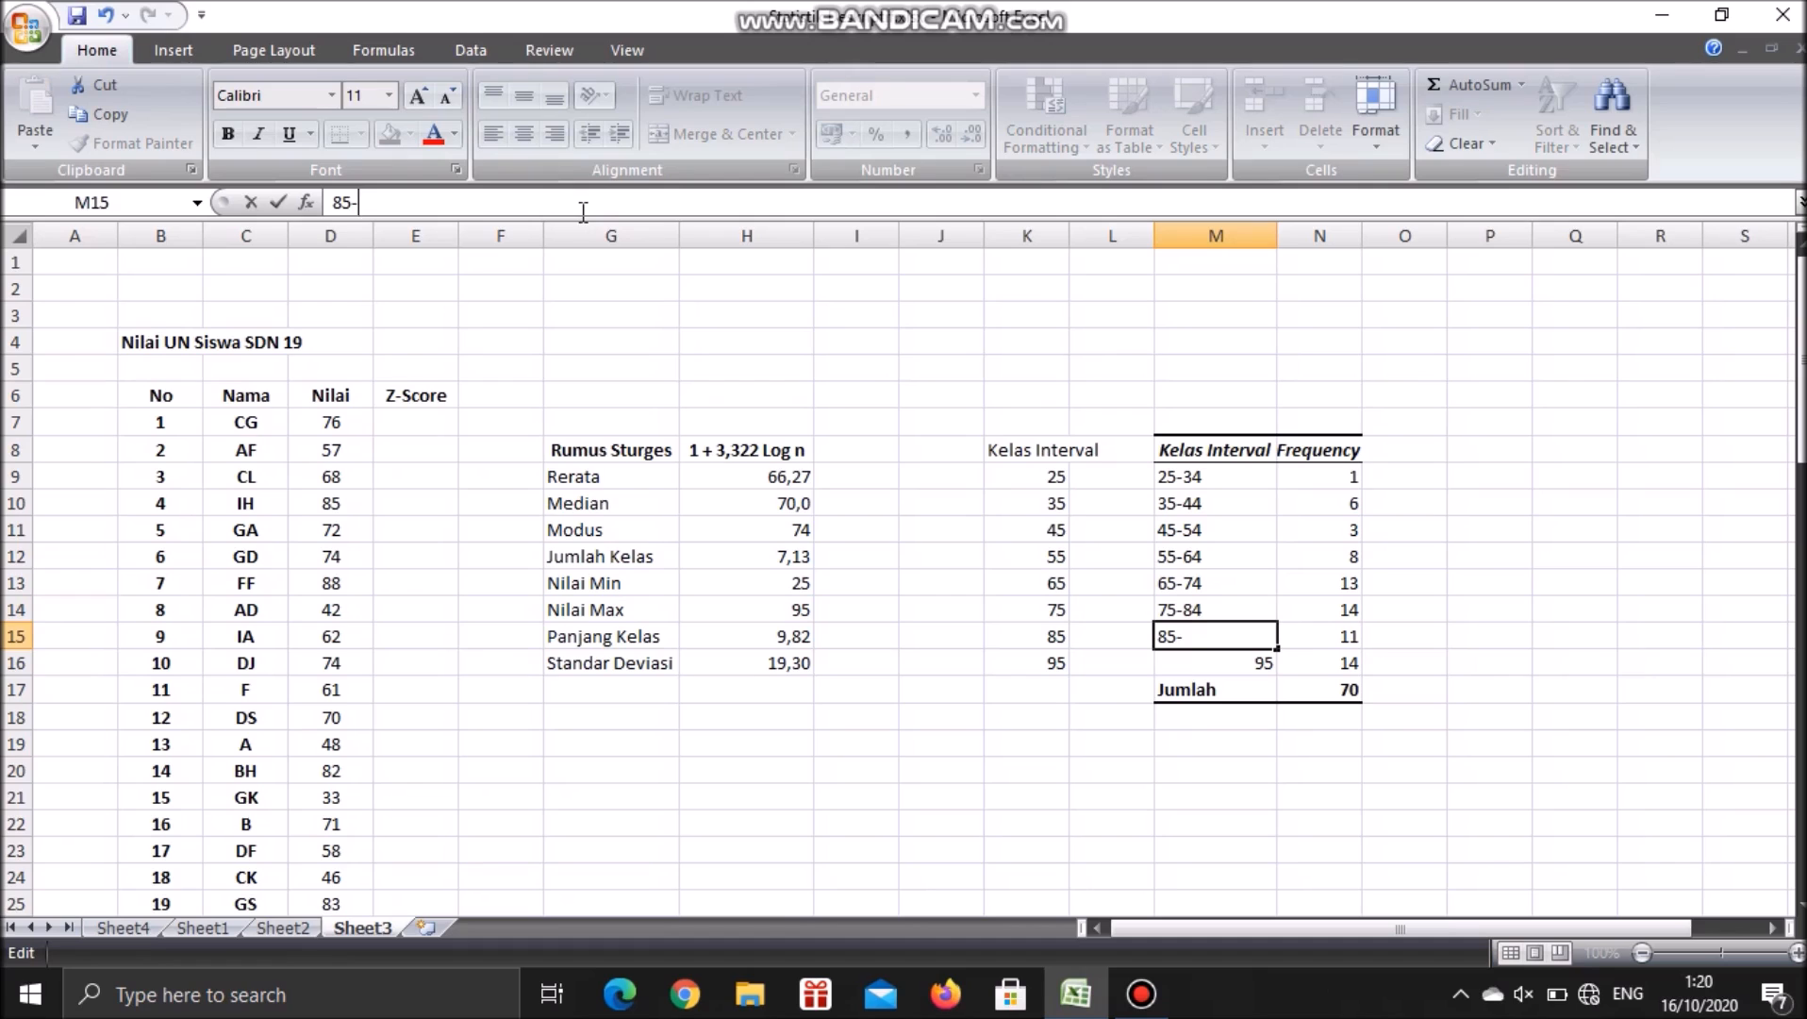
text(-94)
click(1245, 666)
click(429, 204)
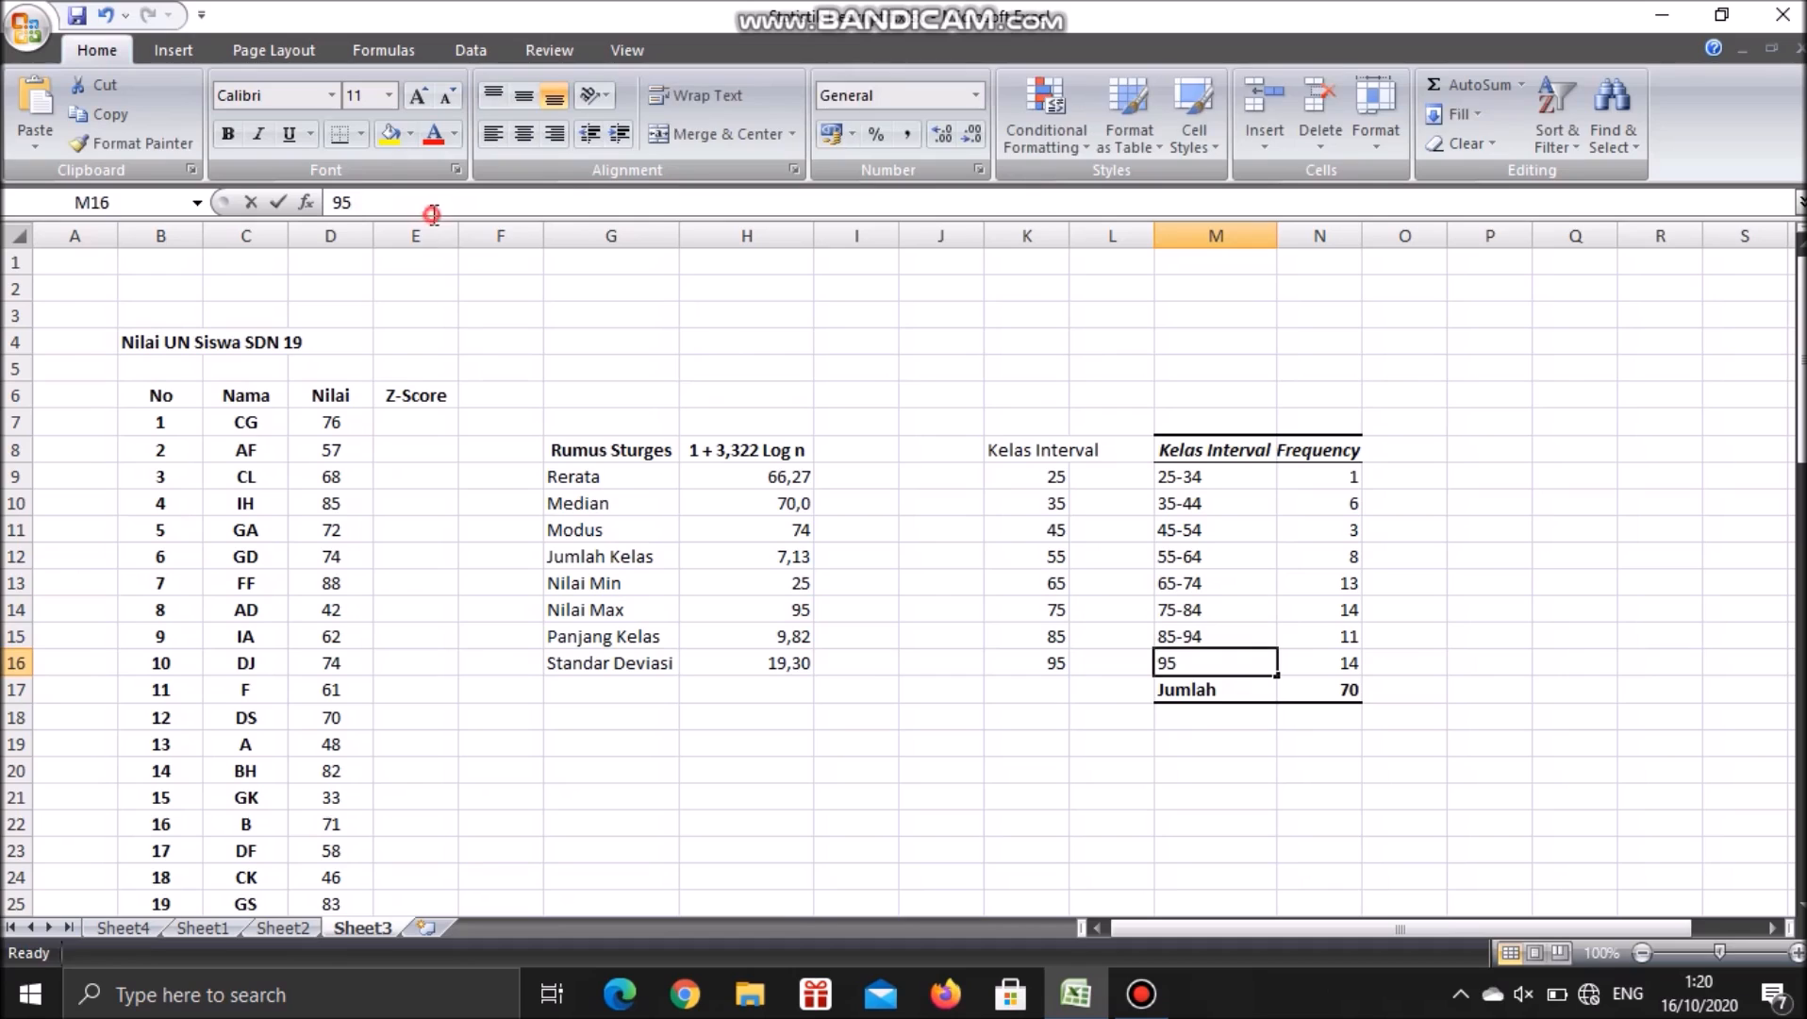
text(-104)
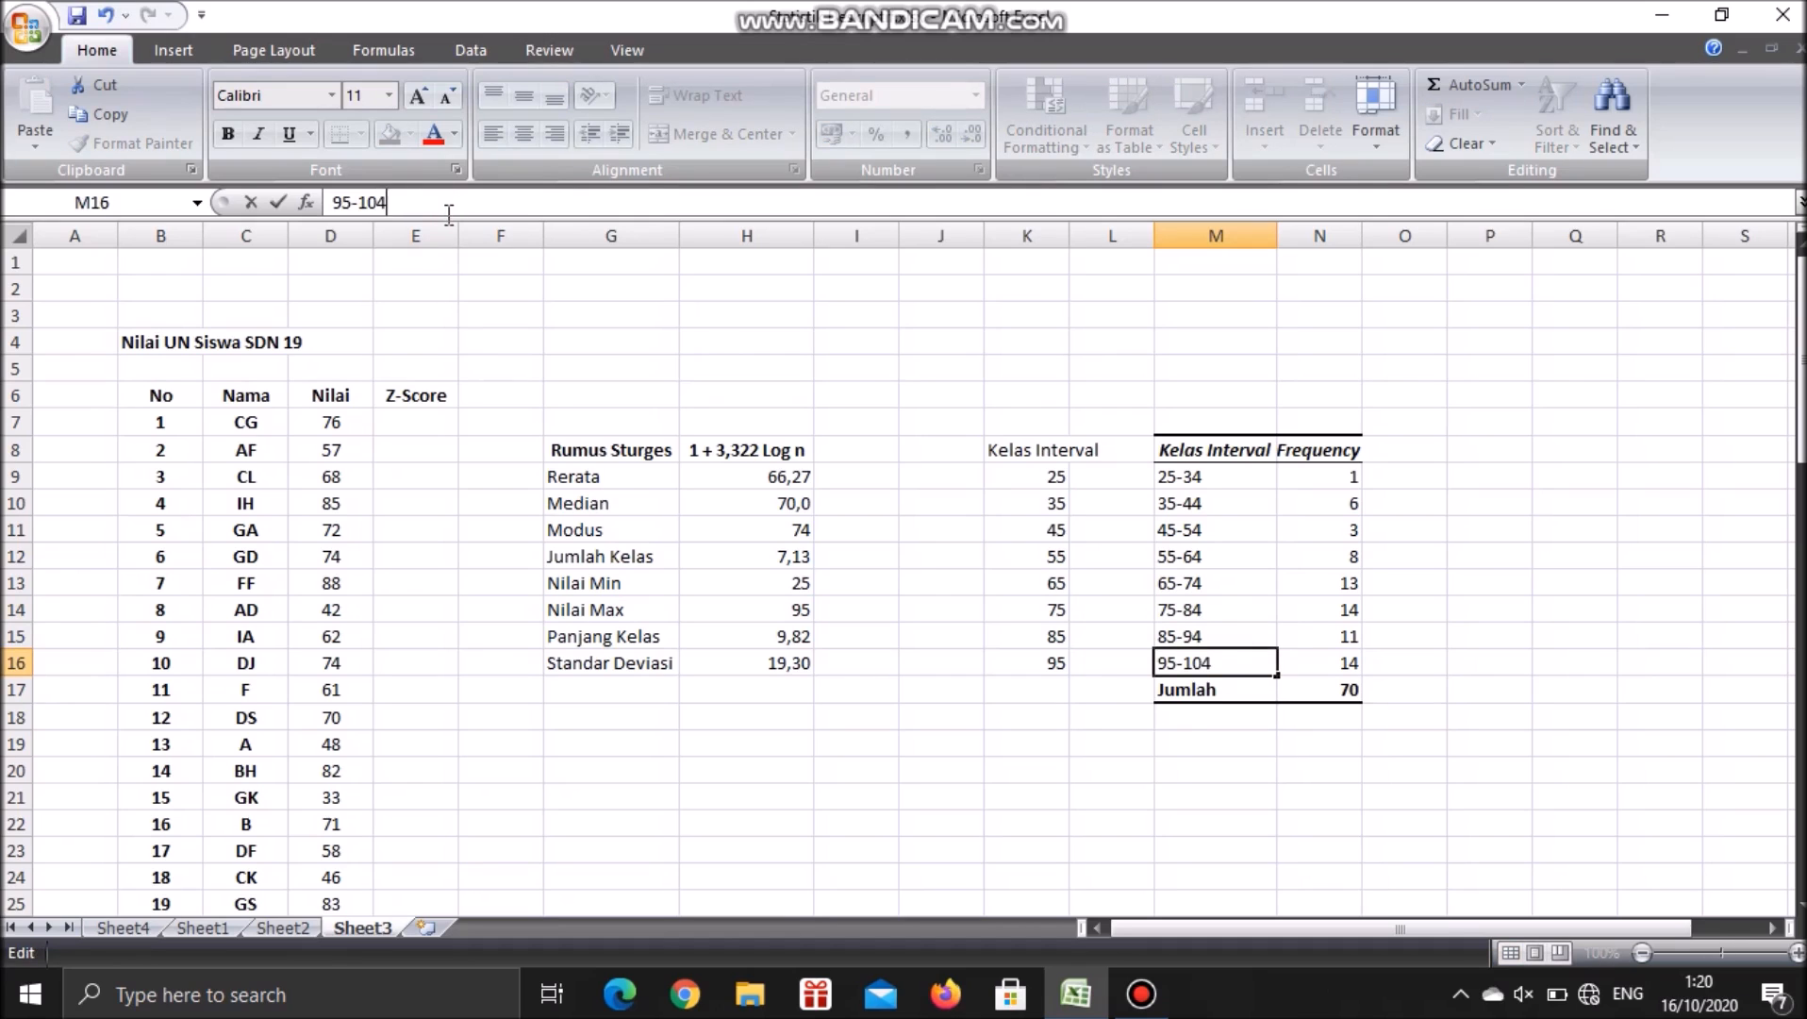
key(Return)
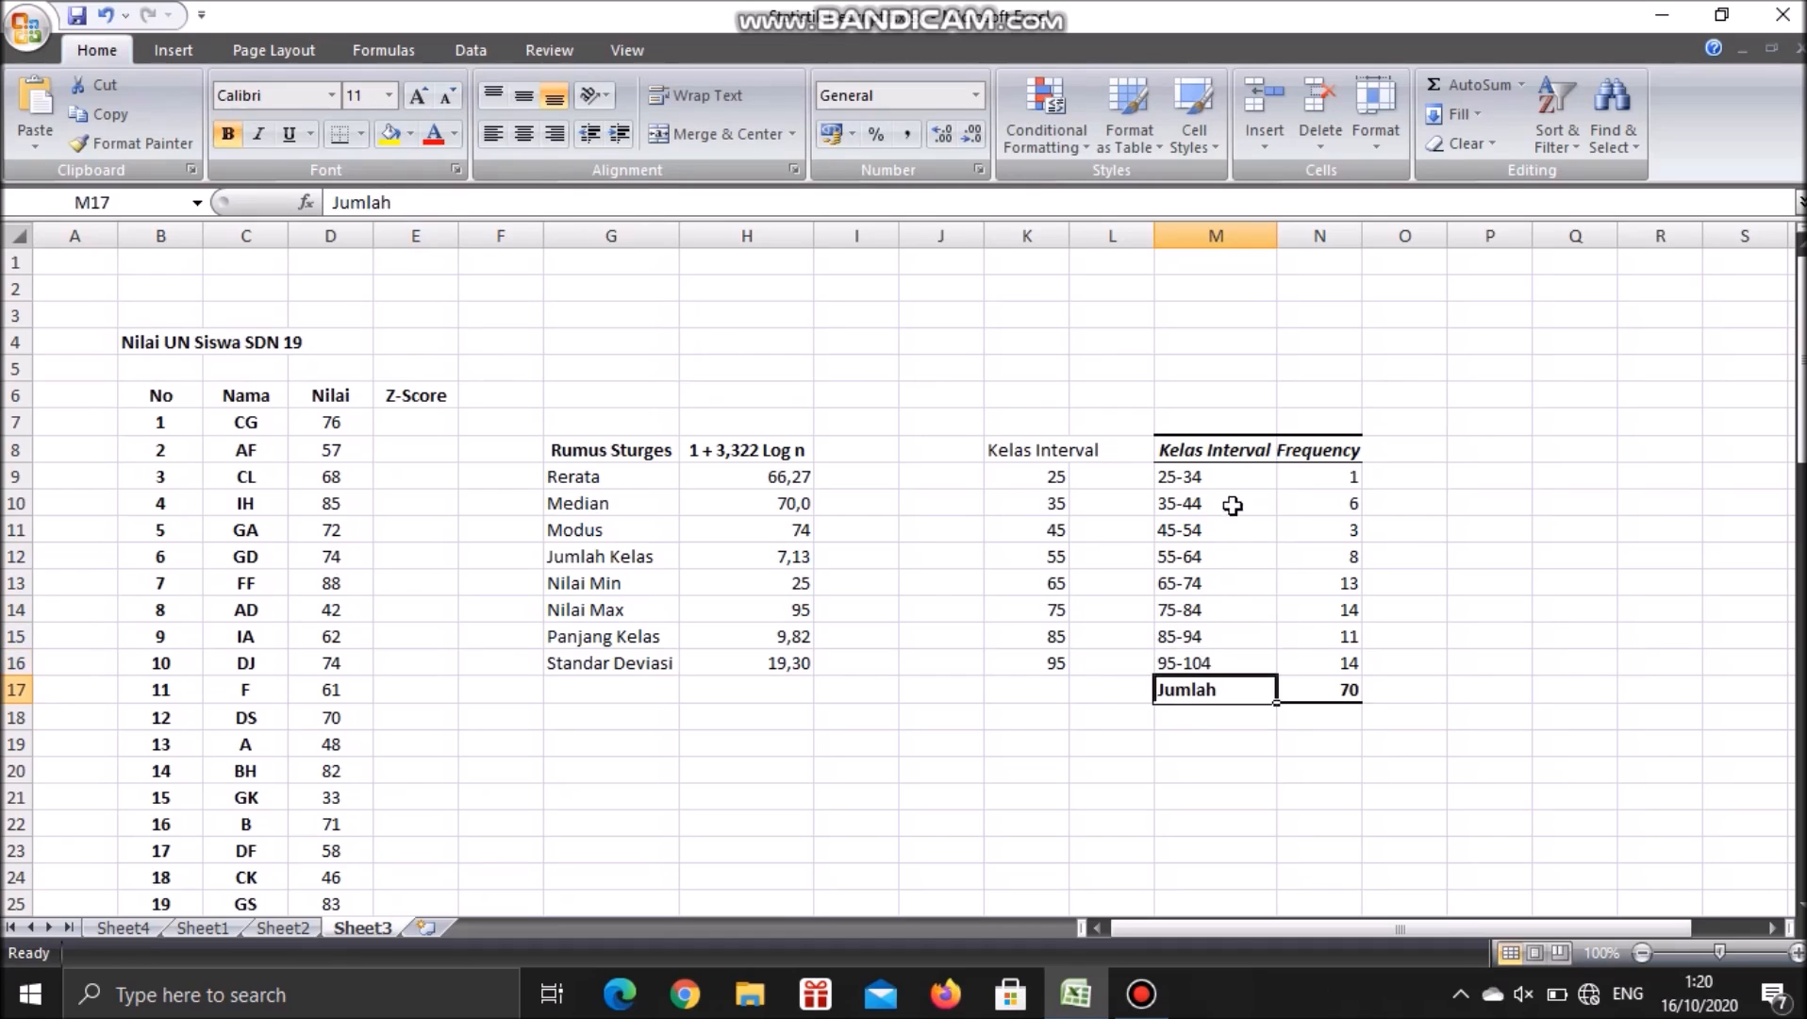
Center the class intervals and their frequencies in M9:N16 horizontally
drag(1210, 478, 1212, 504)
drag(1366, 573, 1351, 664)
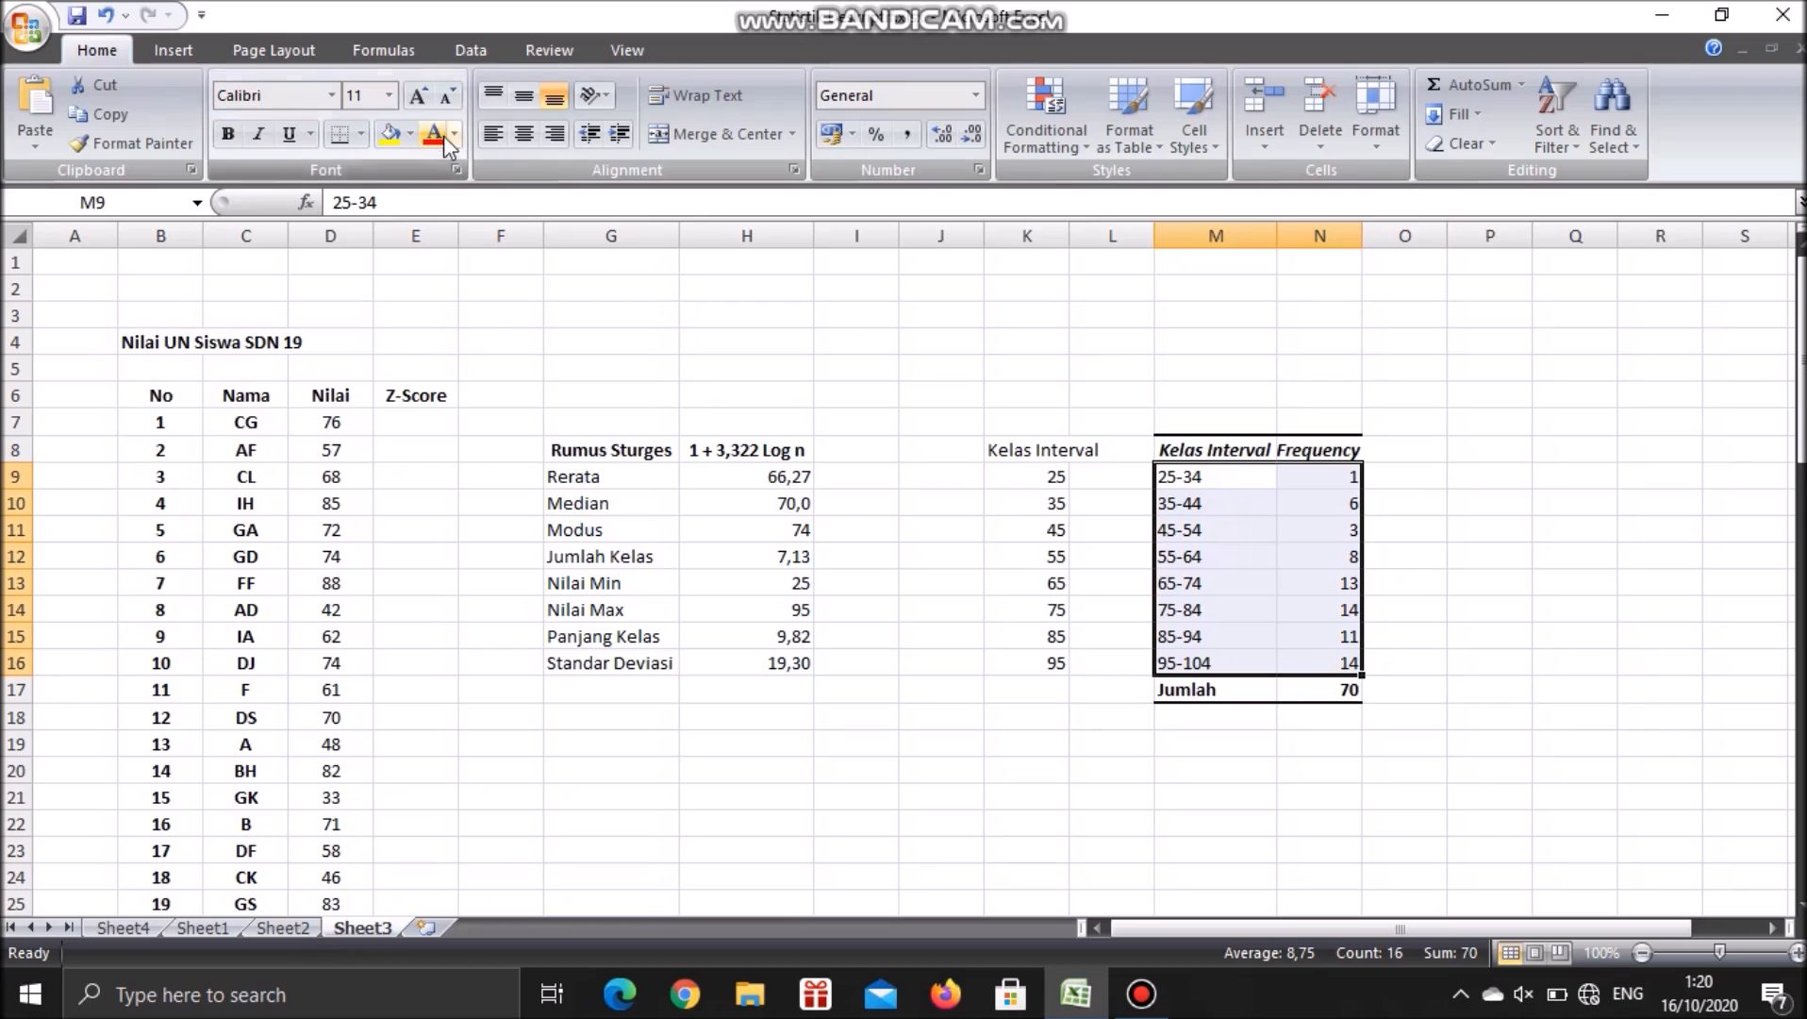
click(523, 134)
click(1735, 626)
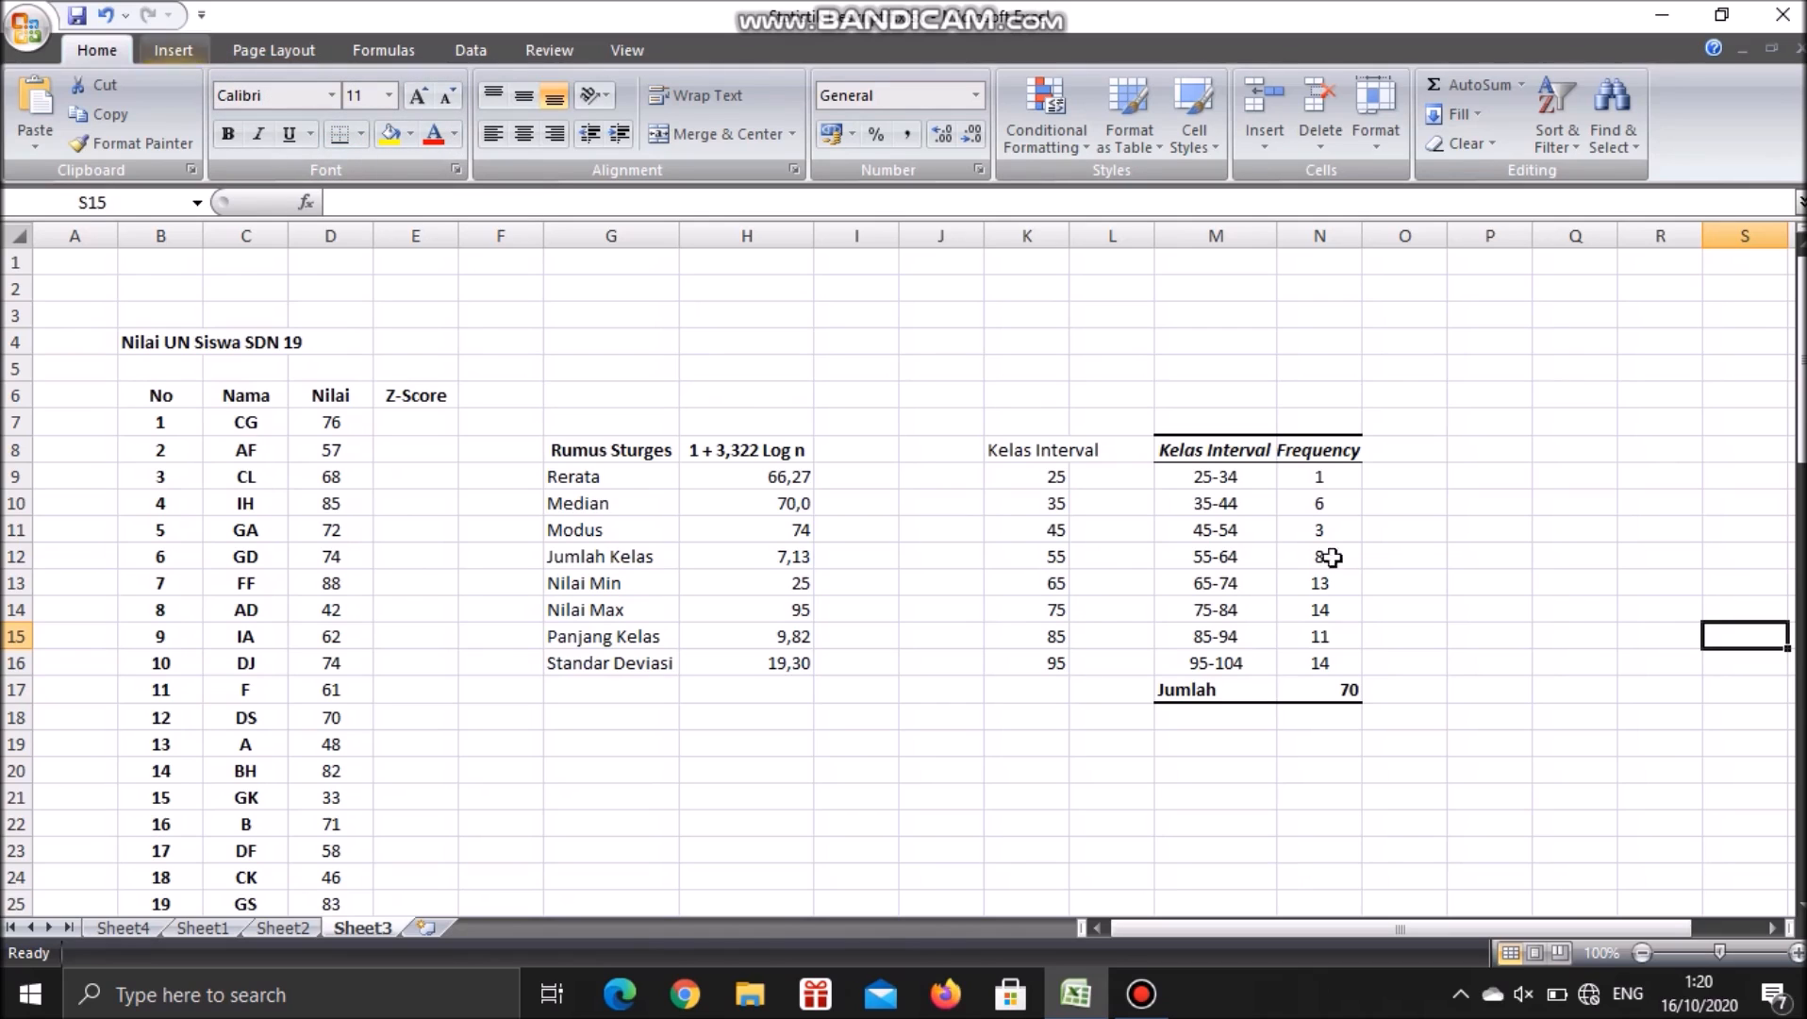
Insert a 2-D clustered column chart from the class intervals and frequencies in M8:N16
drag(1190, 457, 1315, 666)
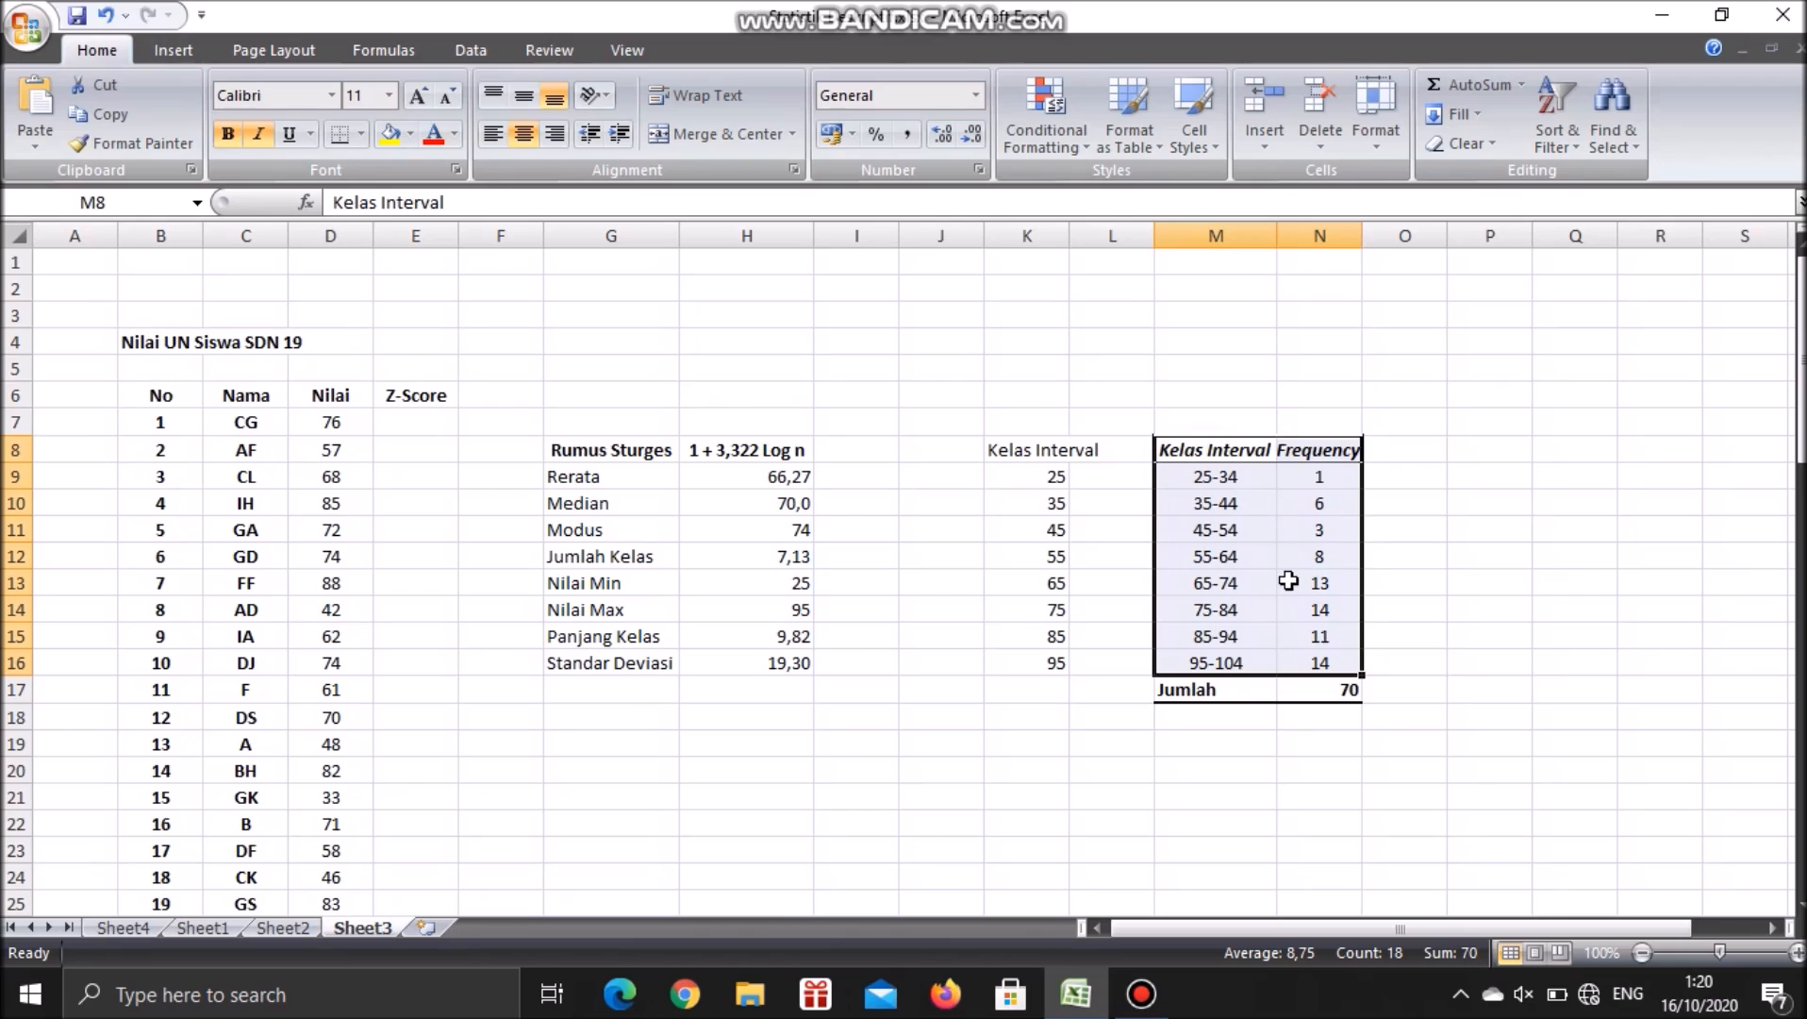
click(170, 52)
click(431, 111)
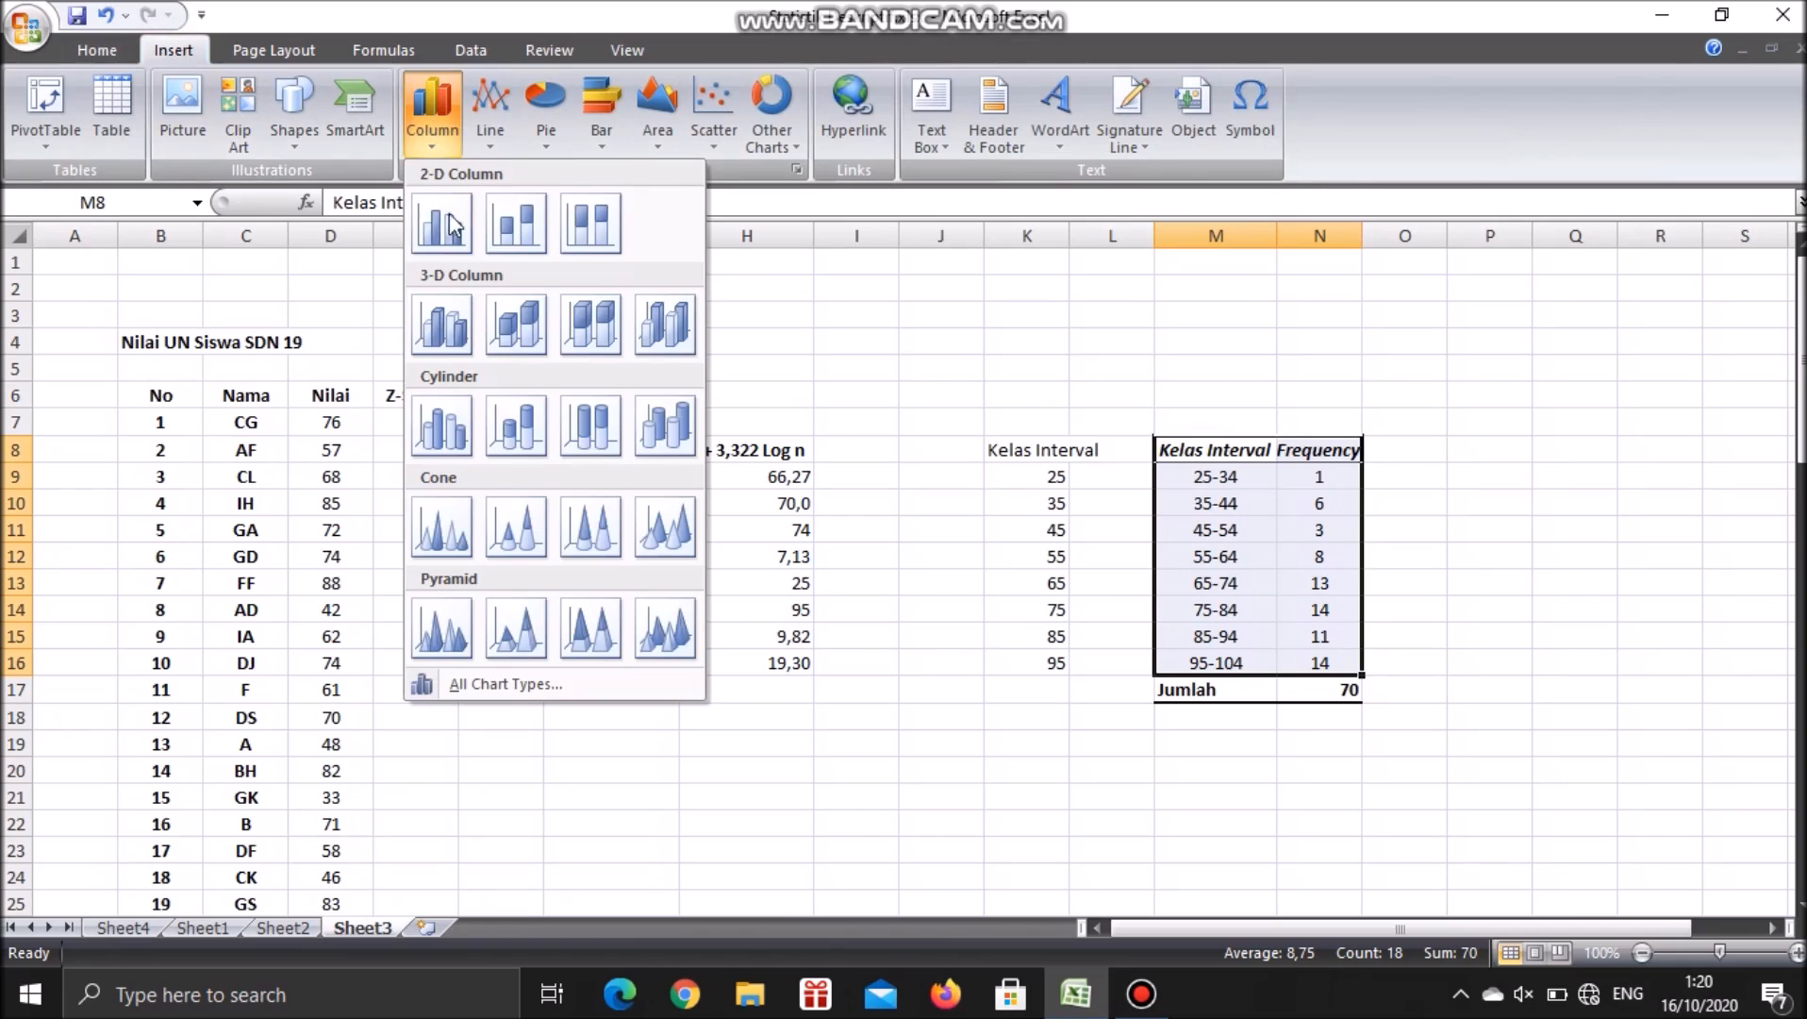
click(456, 236)
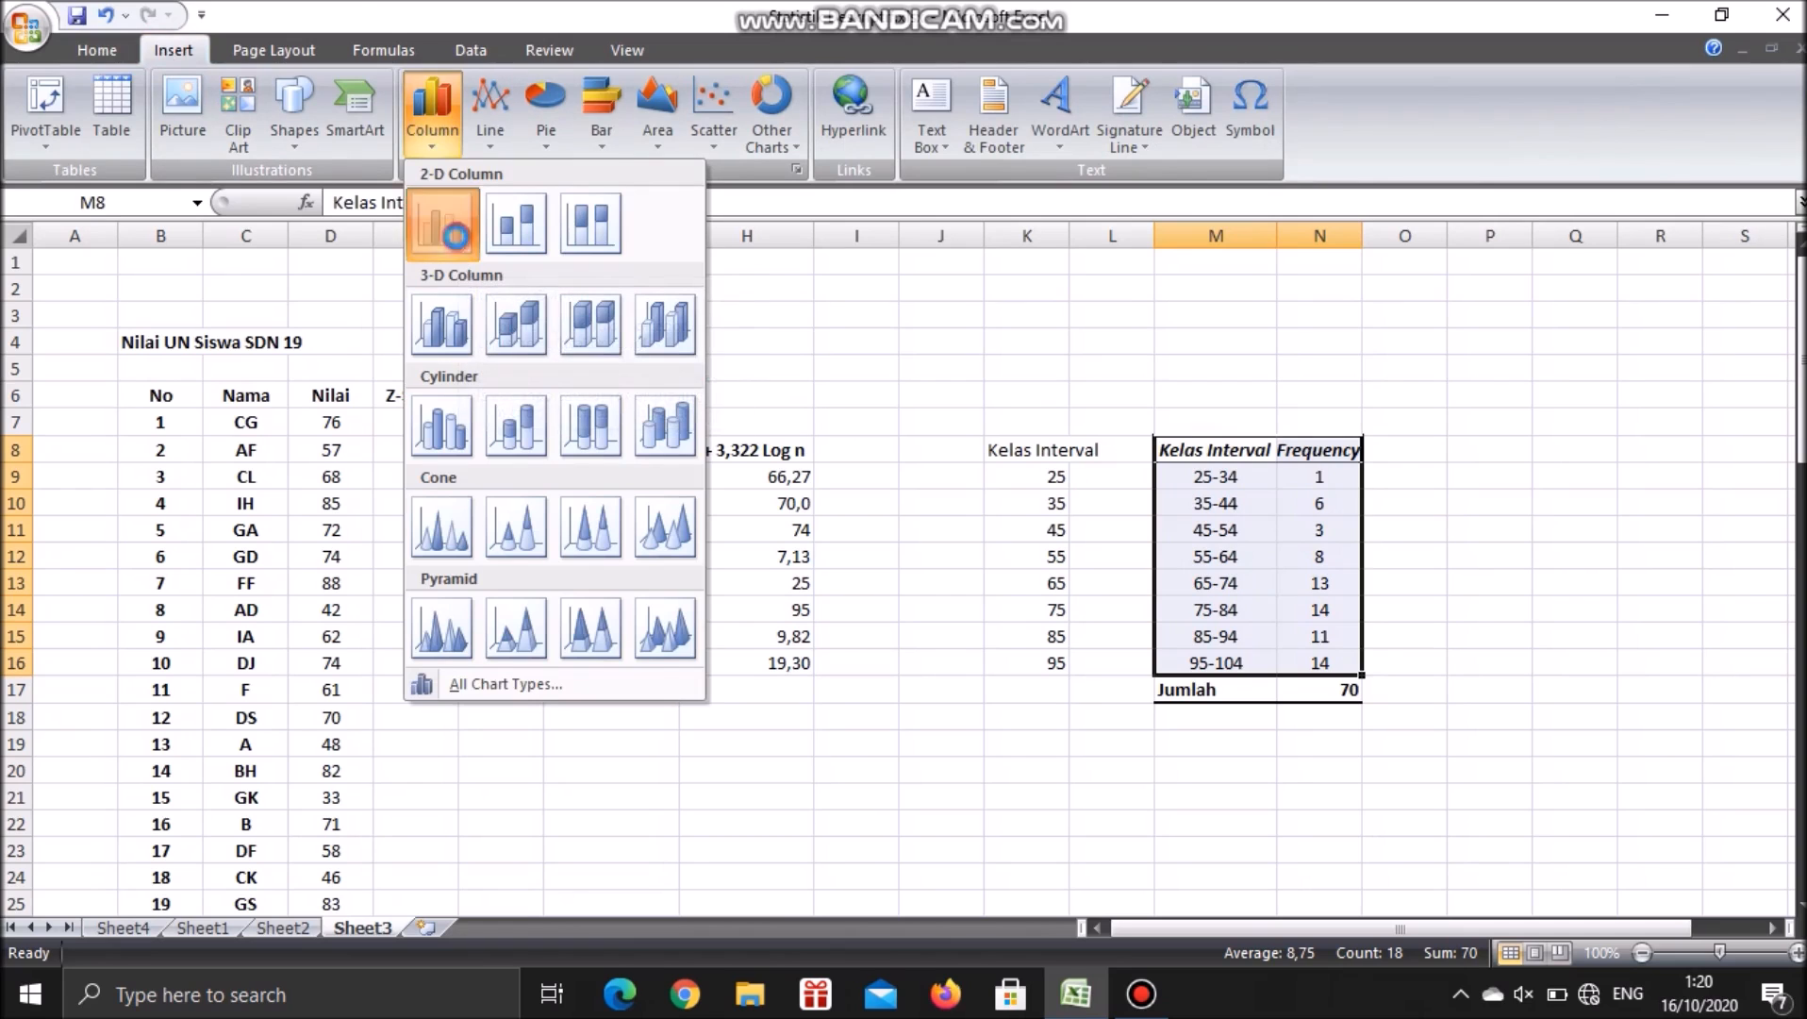
Move the Frequency chart below the statistics and frequency tables, with its upper edge at row 18
drag(1056, 413, 1070, 577)
scroll(1321, 573, down, 4)
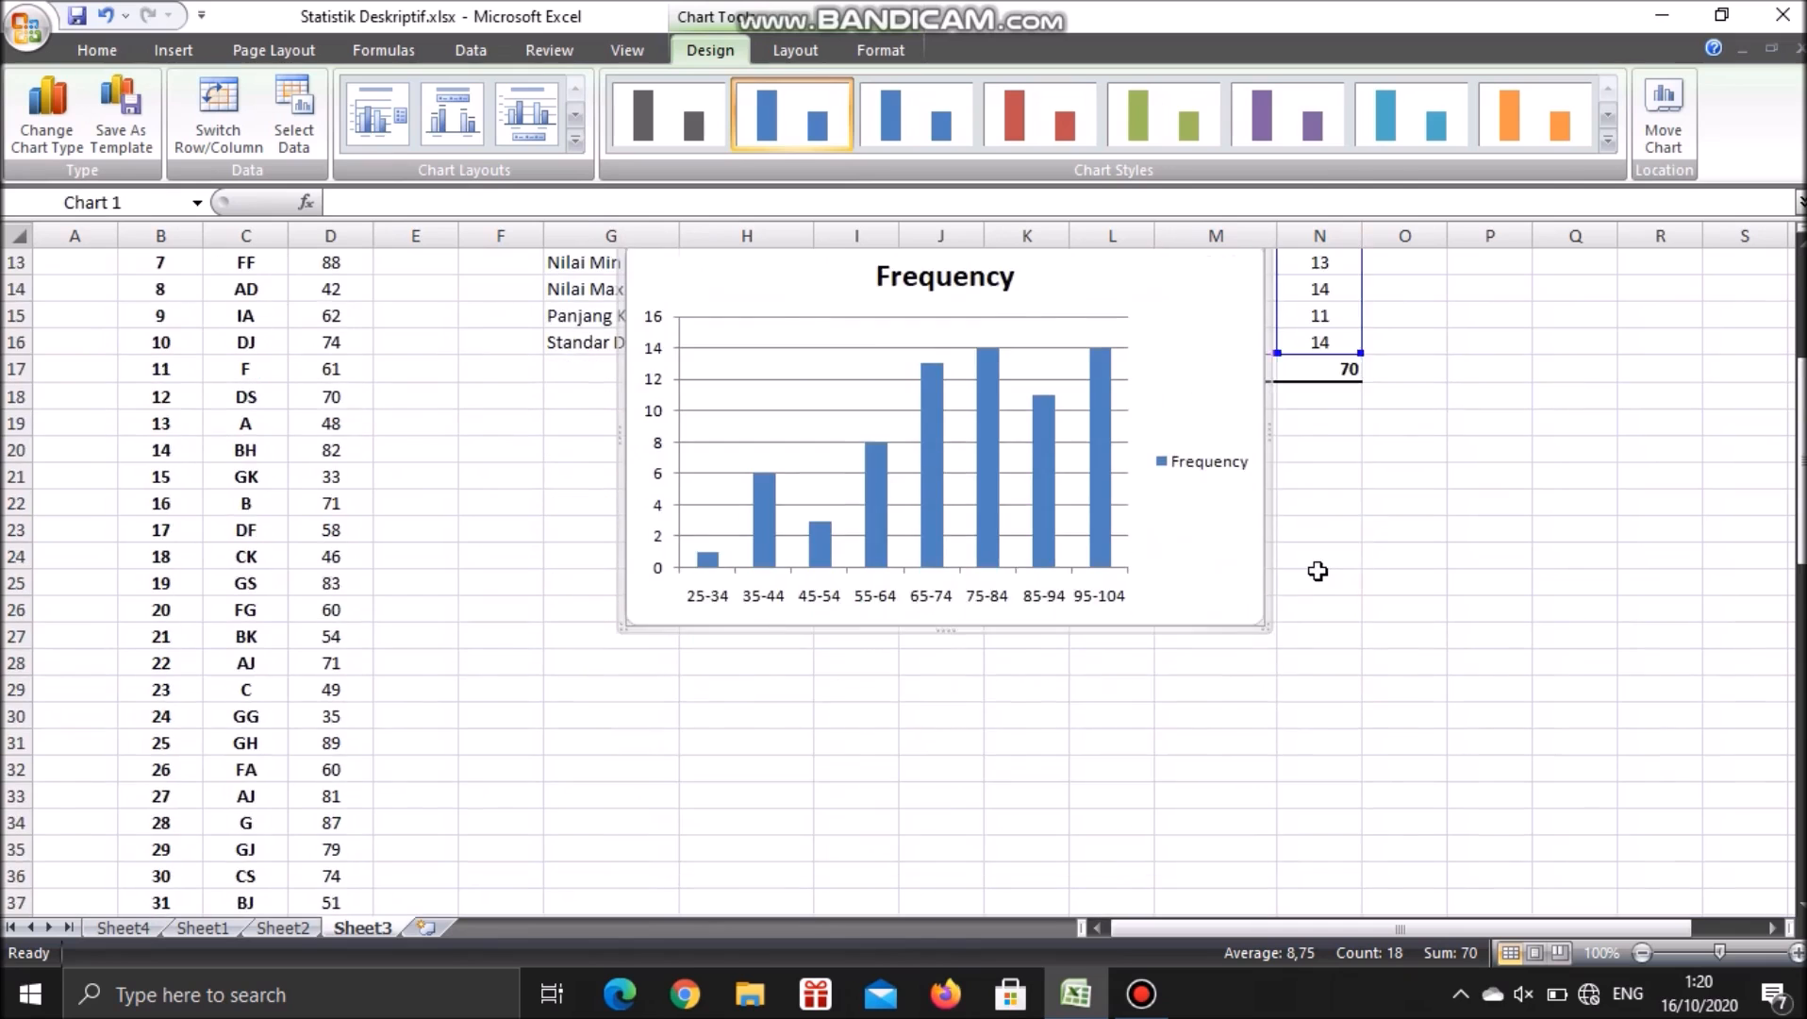
scroll(1317, 570, up, 3)
drag(1118, 516, 1086, 677)
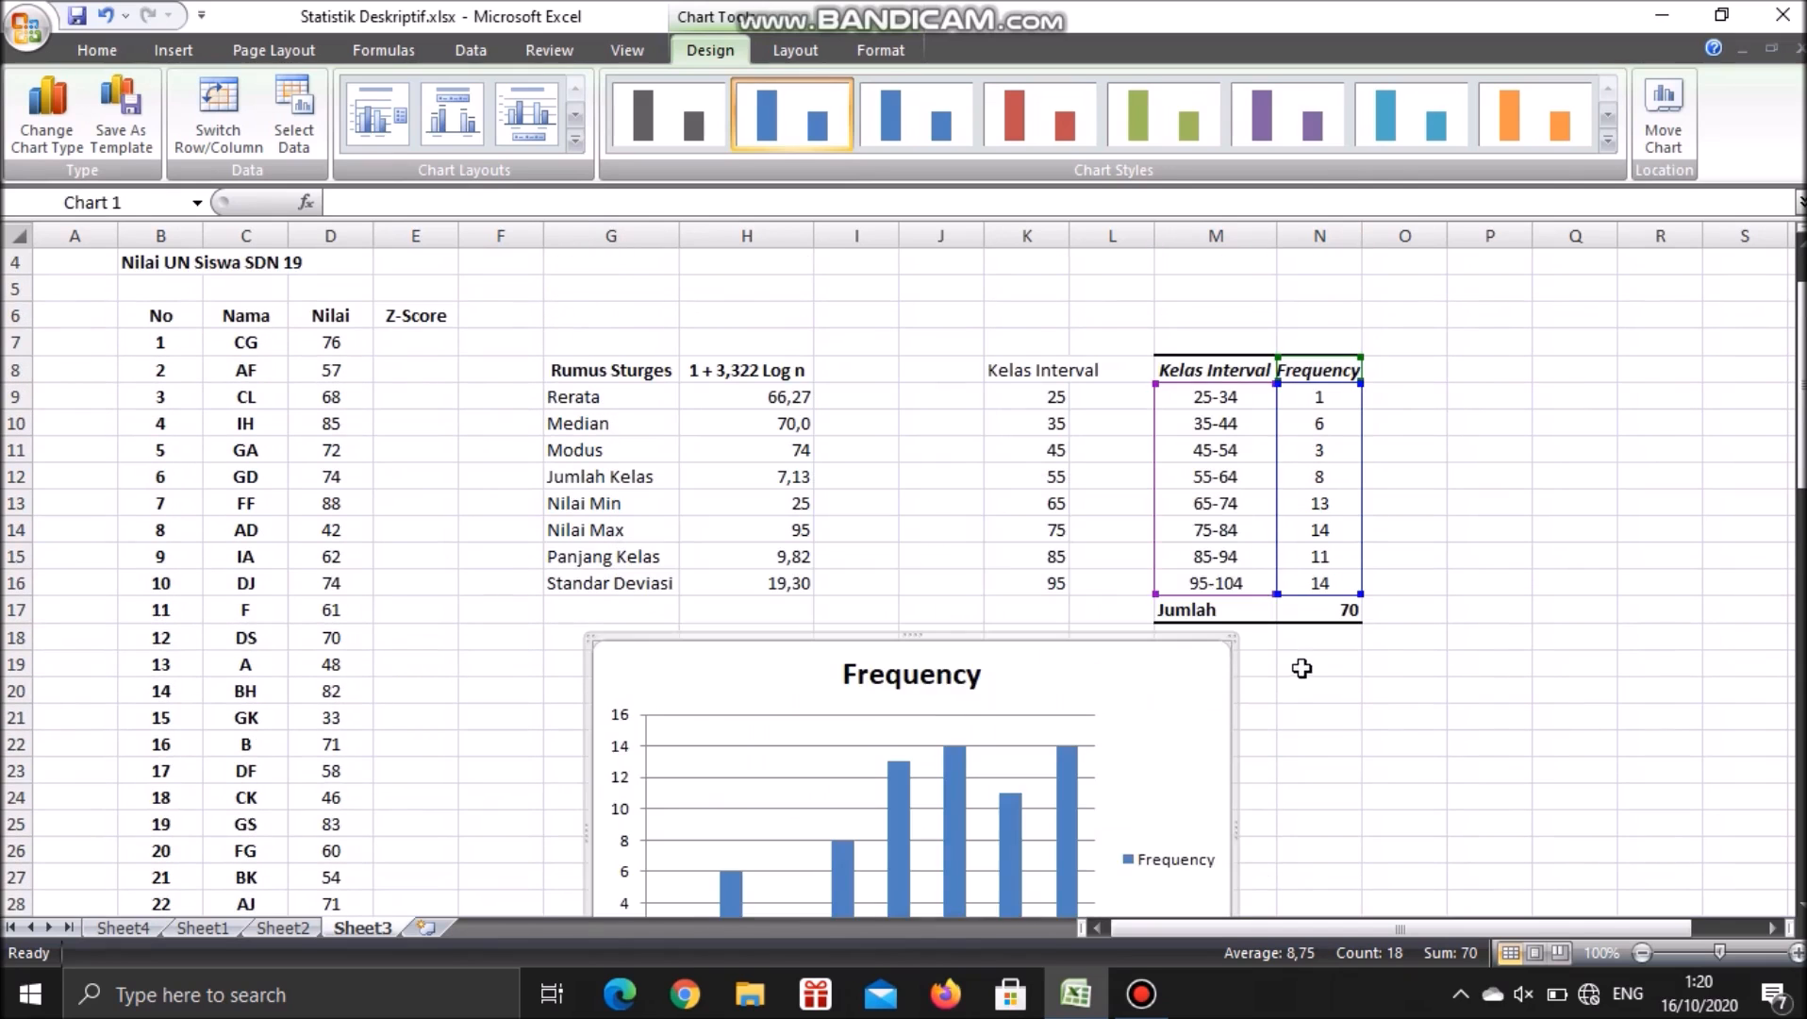
scroll(1301, 668, down, 2)
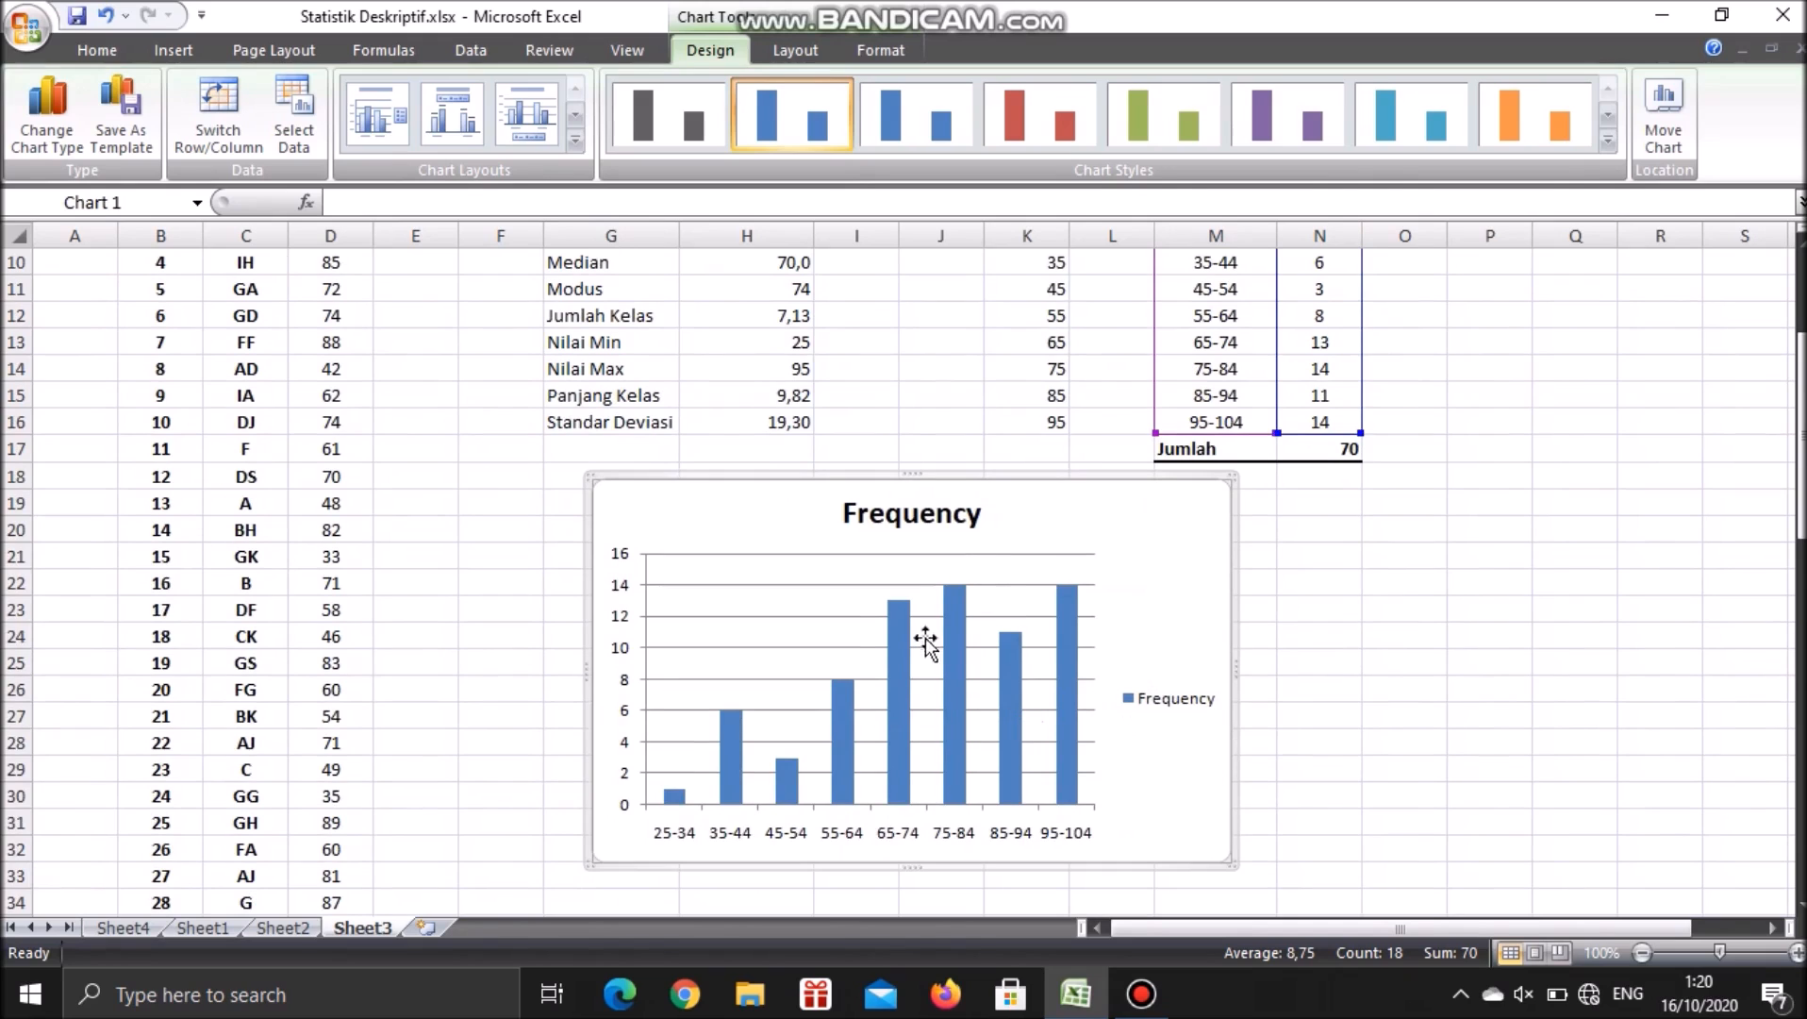
Reduce the gap width of the chart's Frequency series so its columns stand almost side by side like a histogram
click(727, 757)
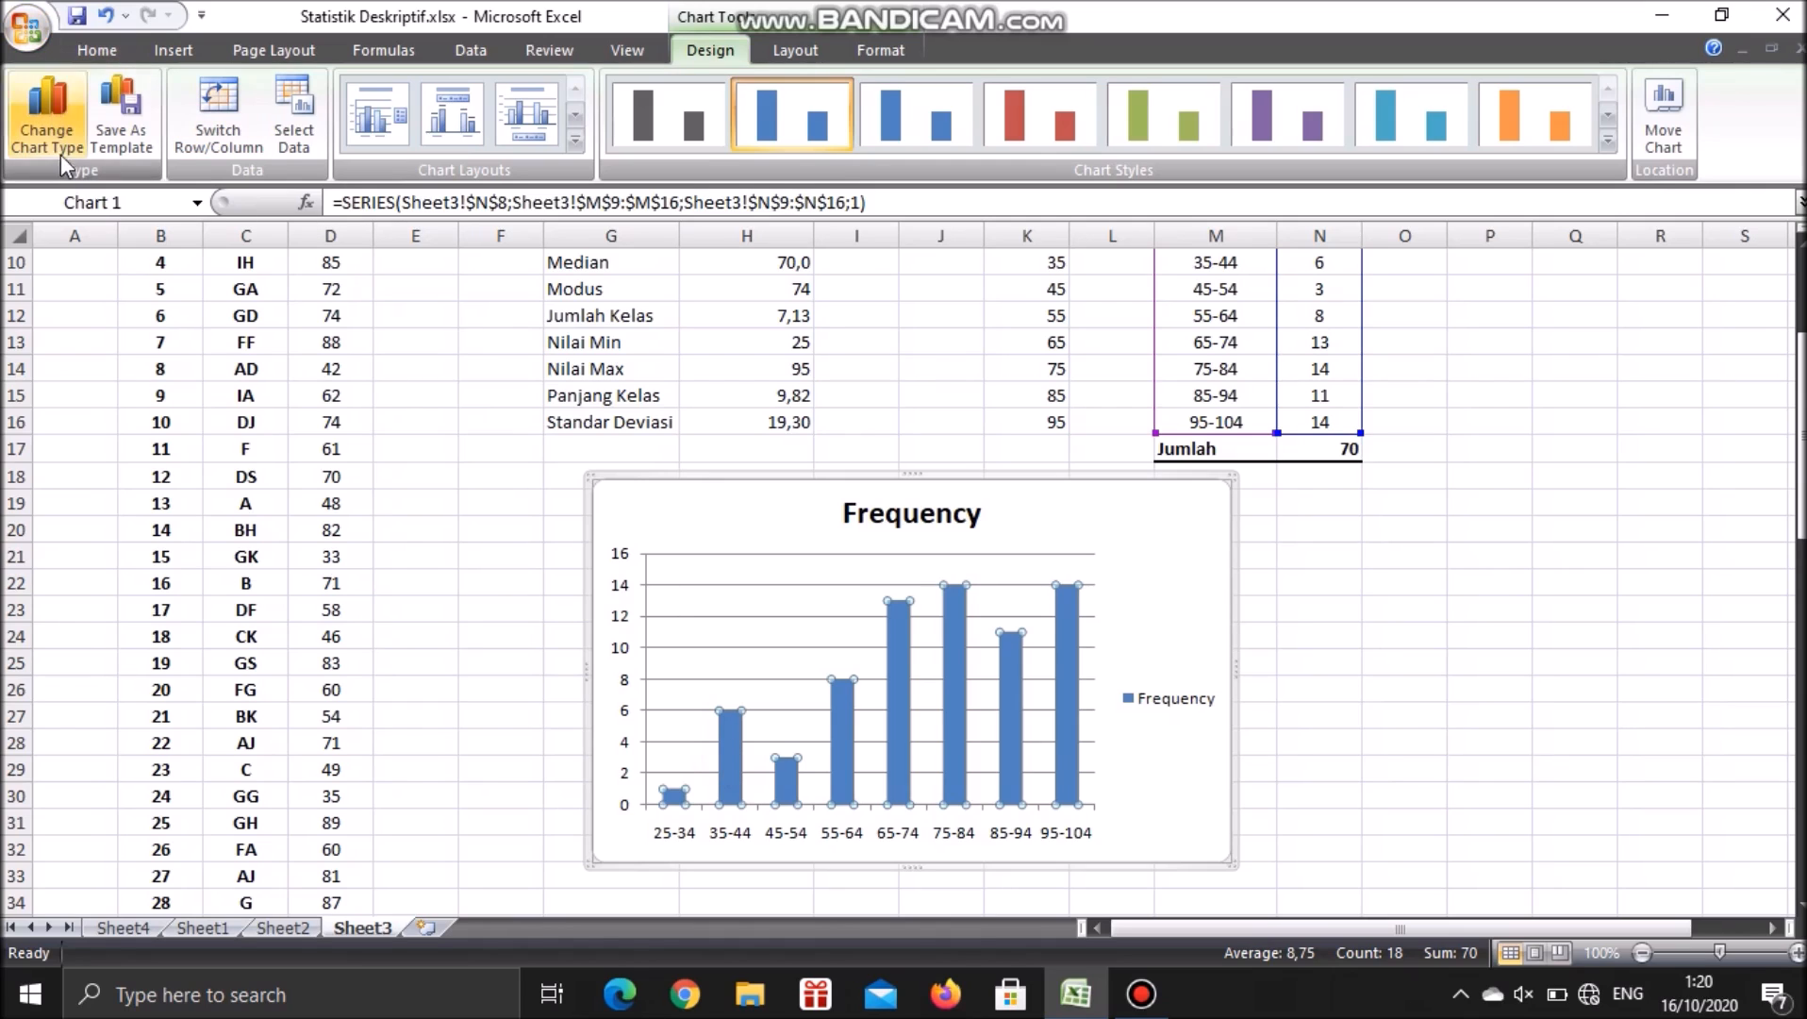
click(795, 50)
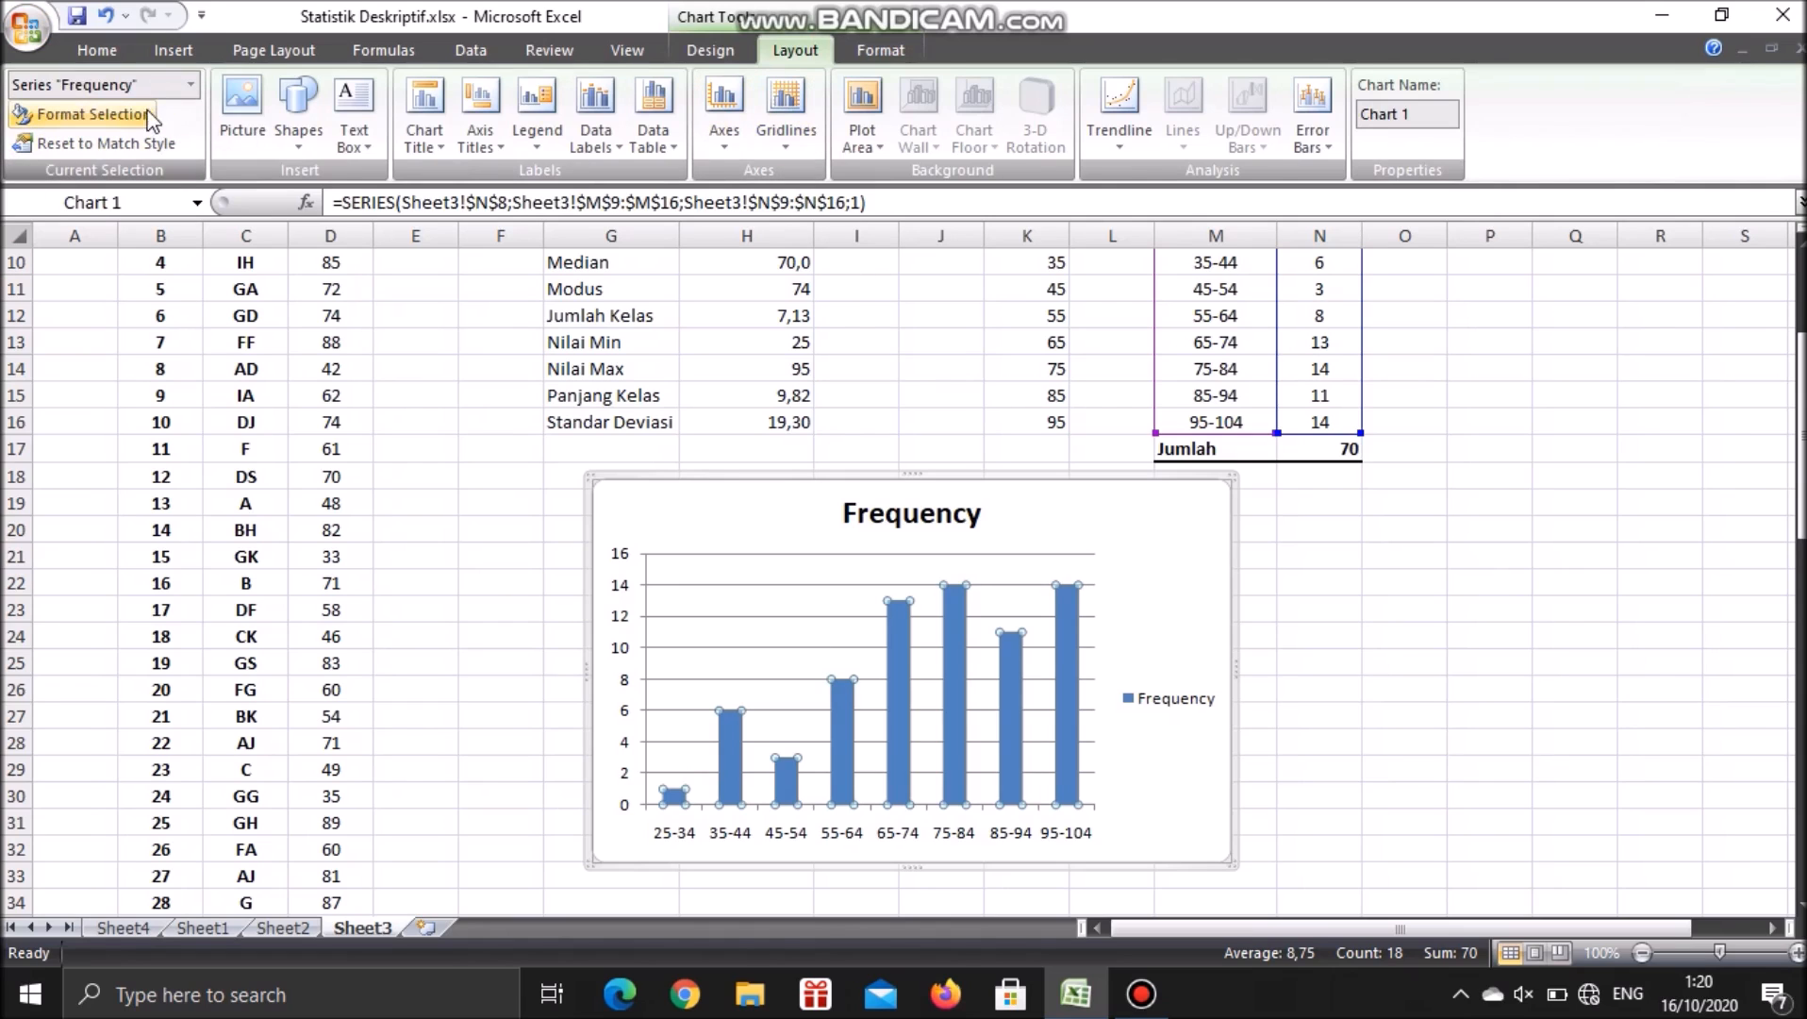
click(92, 114)
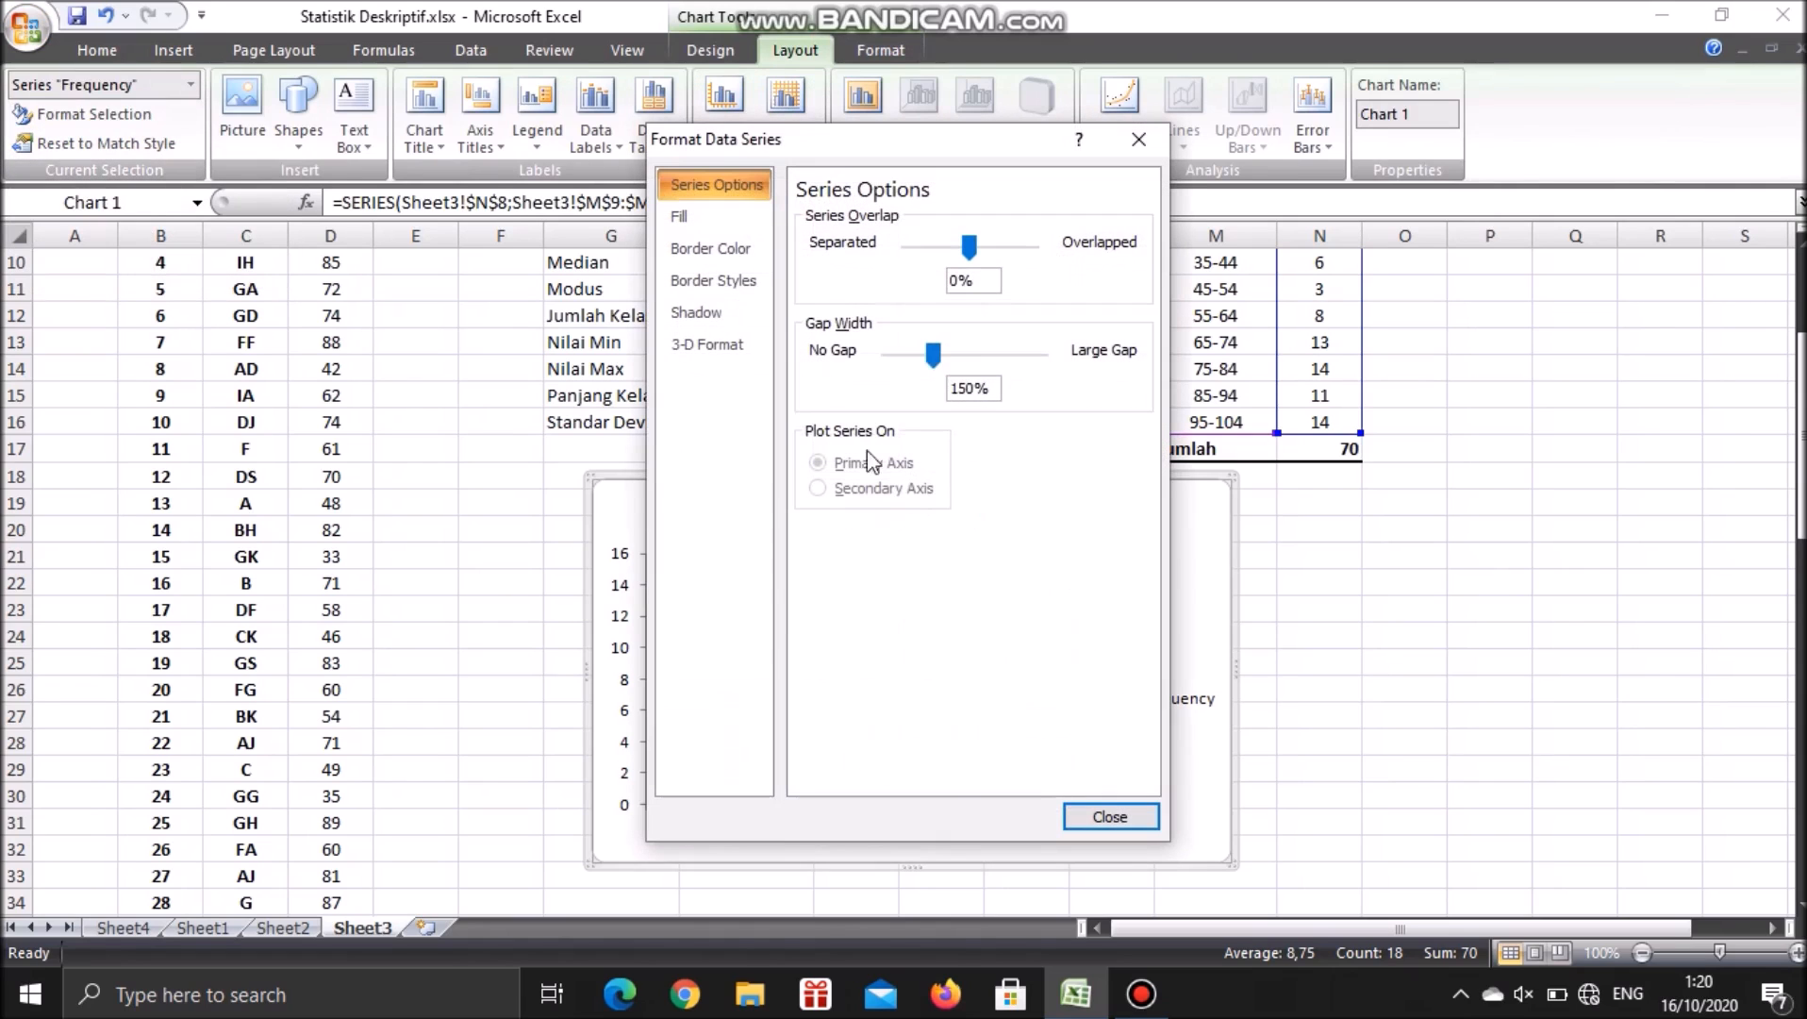
drag(932, 366, 891, 375)
click(1099, 817)
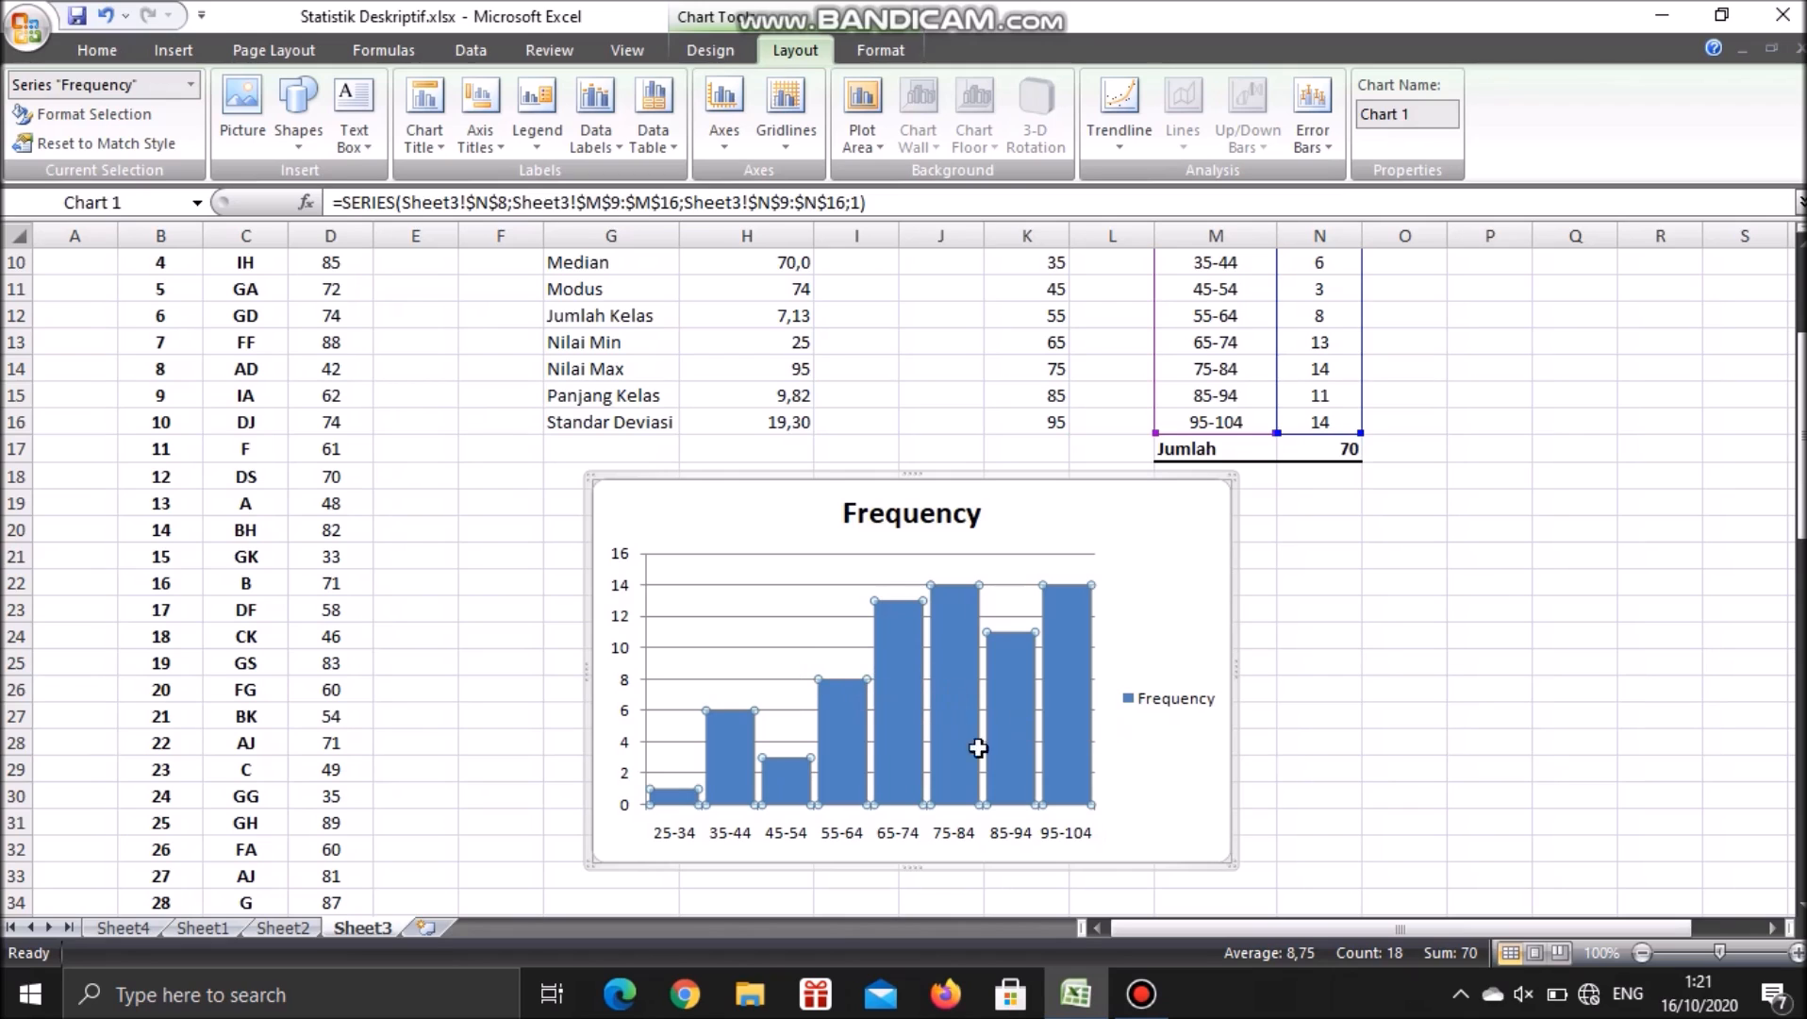
mouse_move(908, 752)
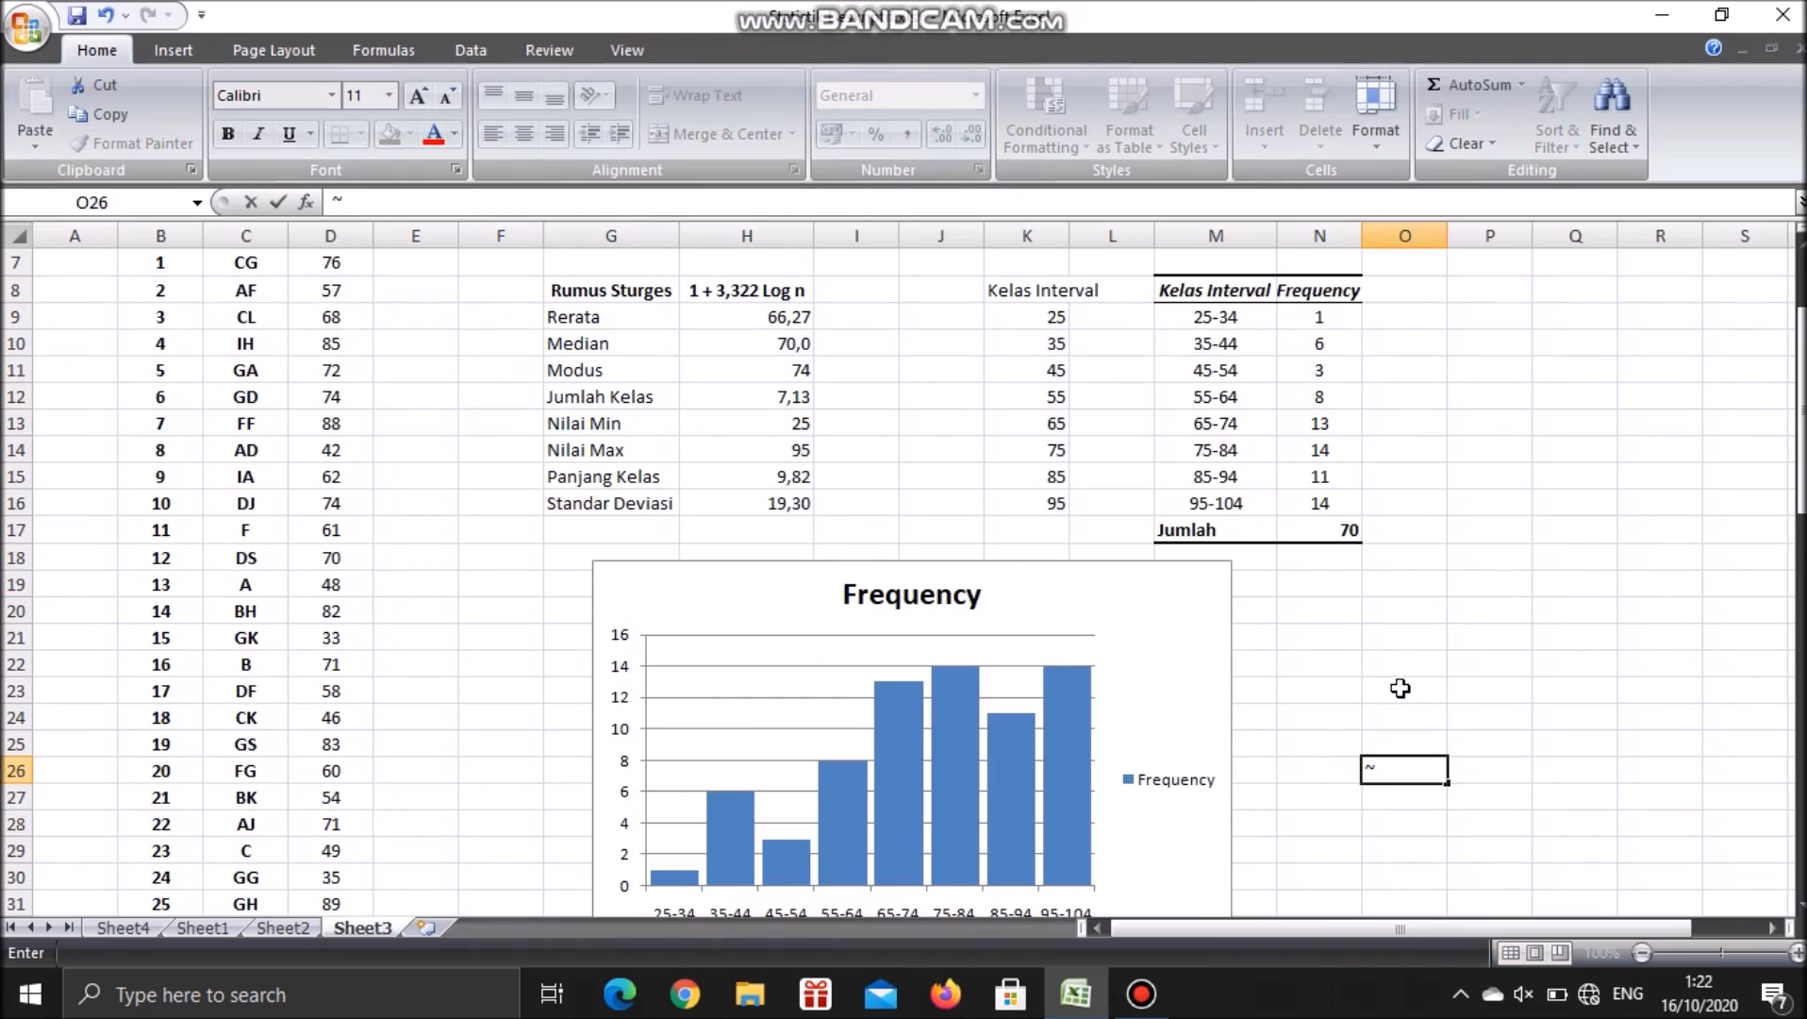
scroll(1400, 688, down, 1)
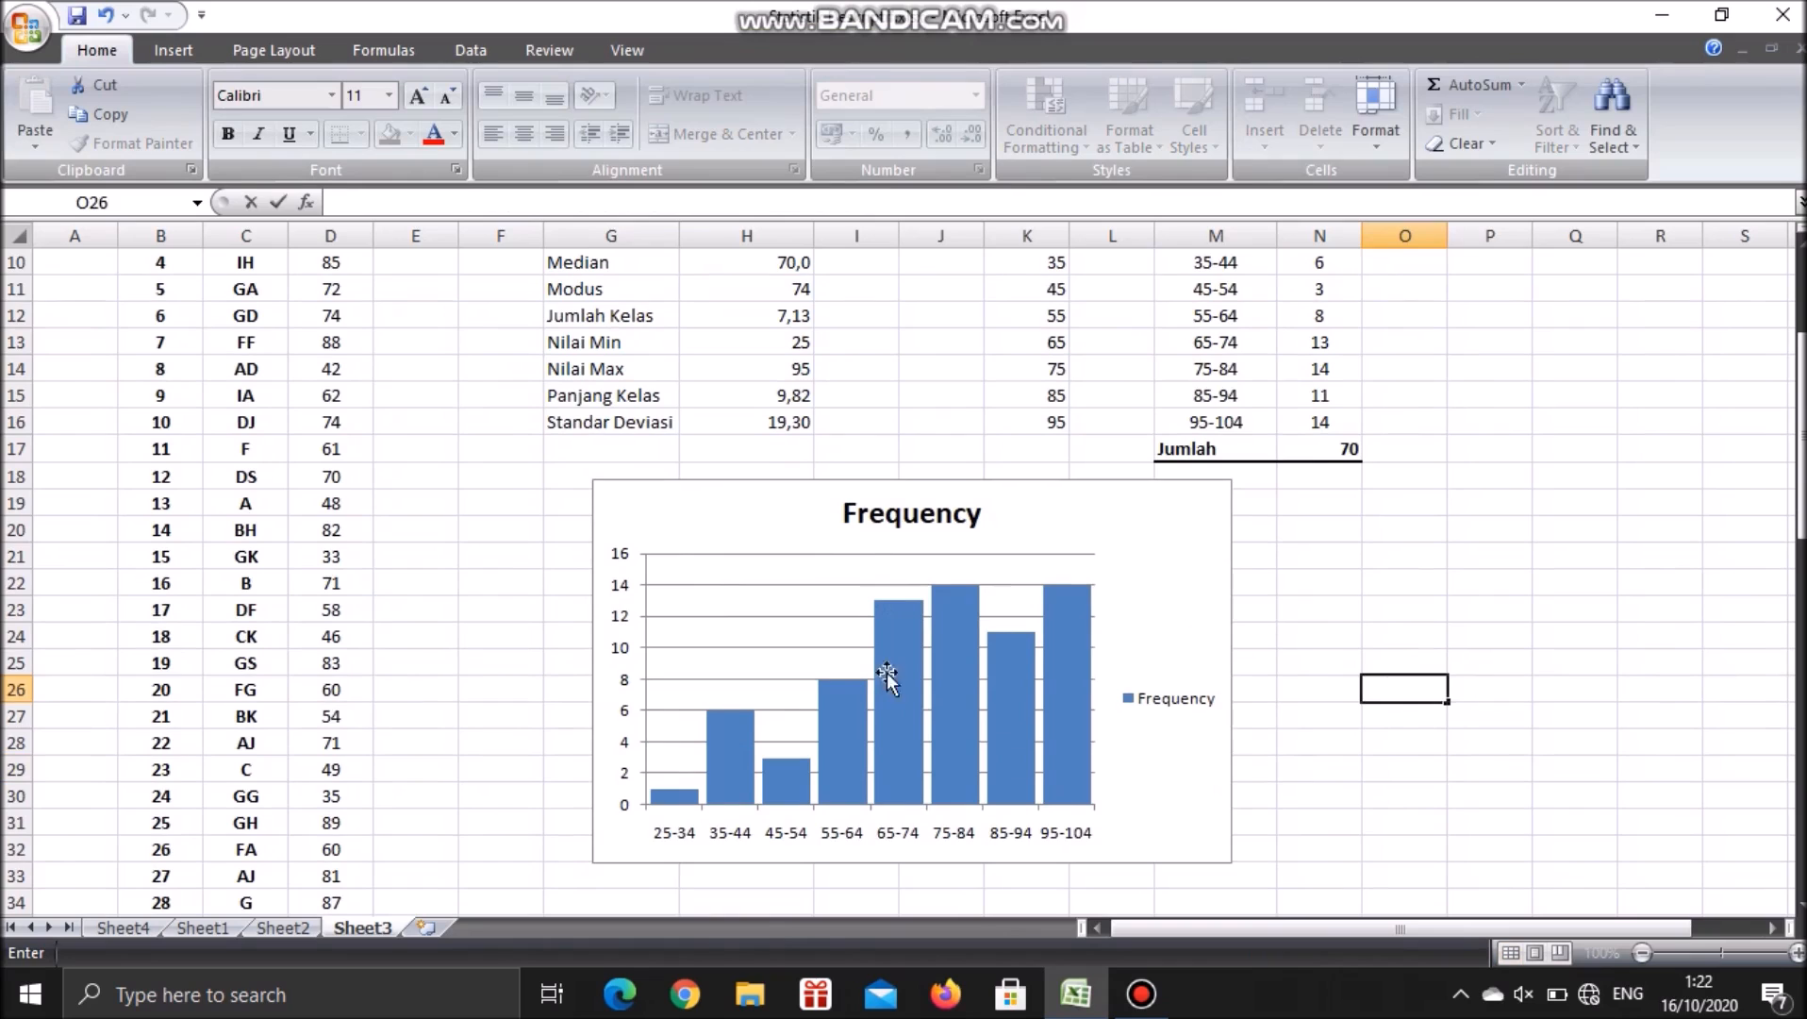
click(800, 630)
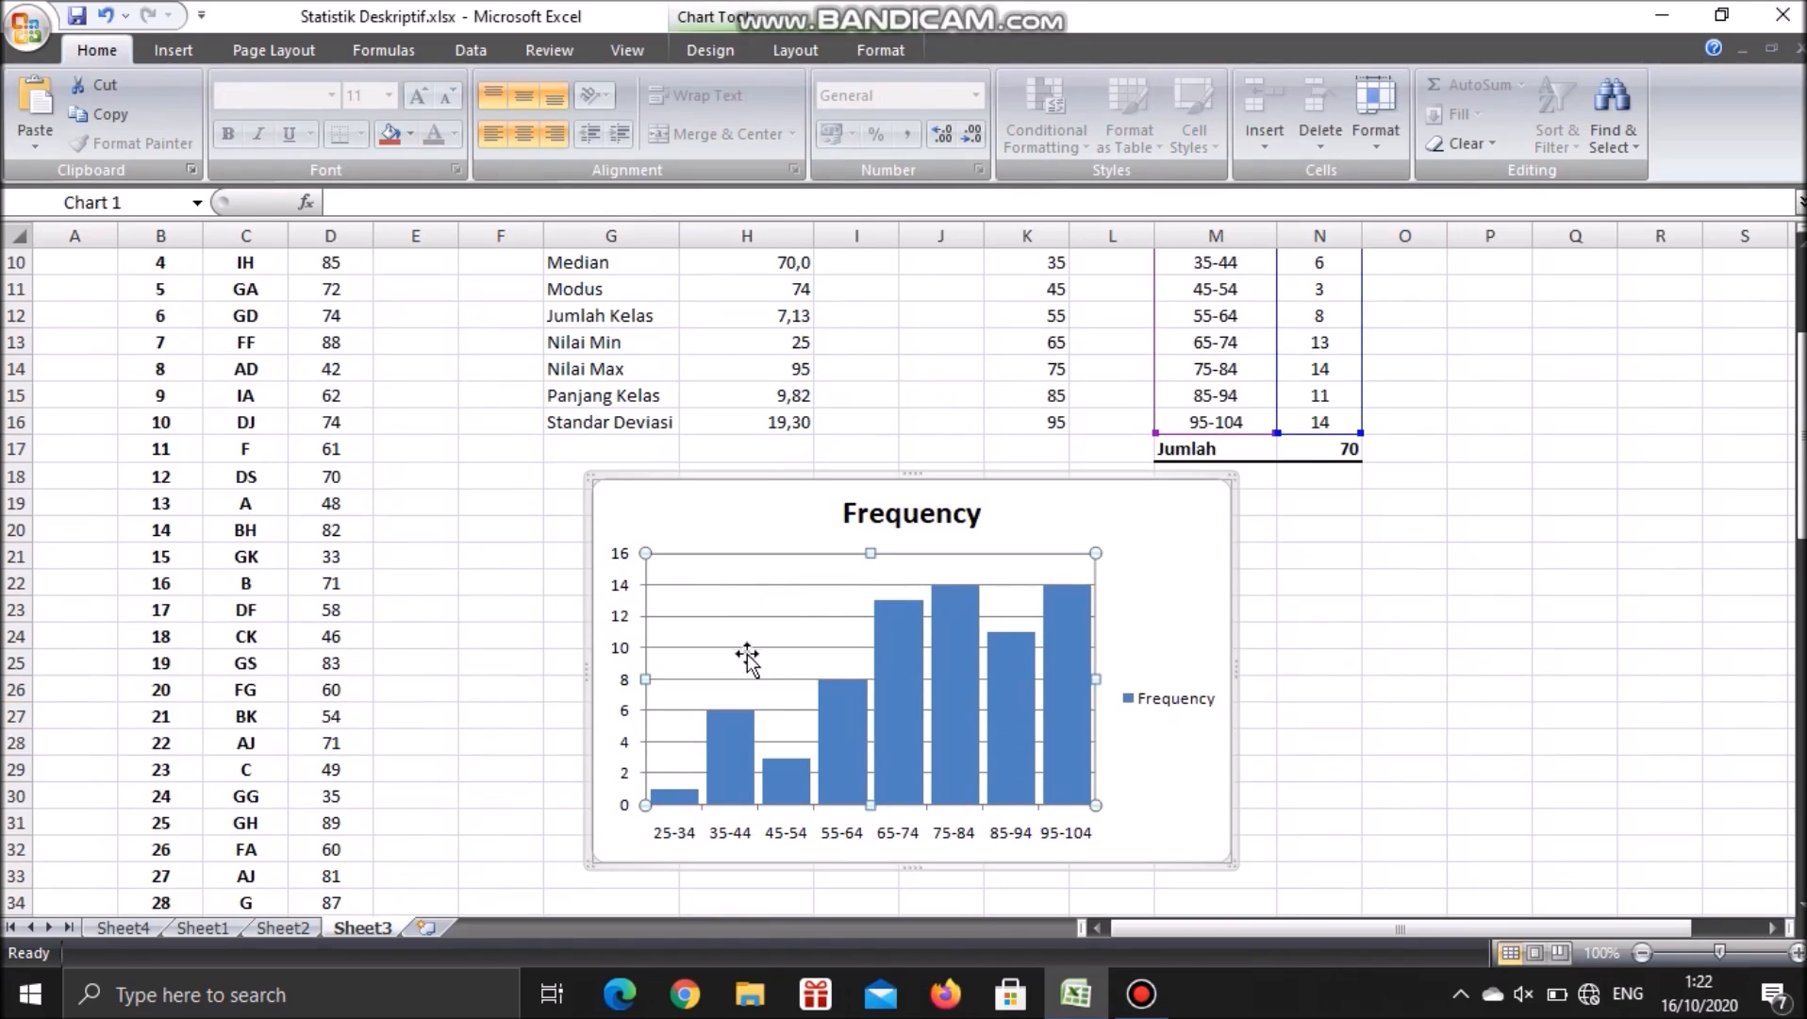
right_click(811, 628)
click(913, 735)
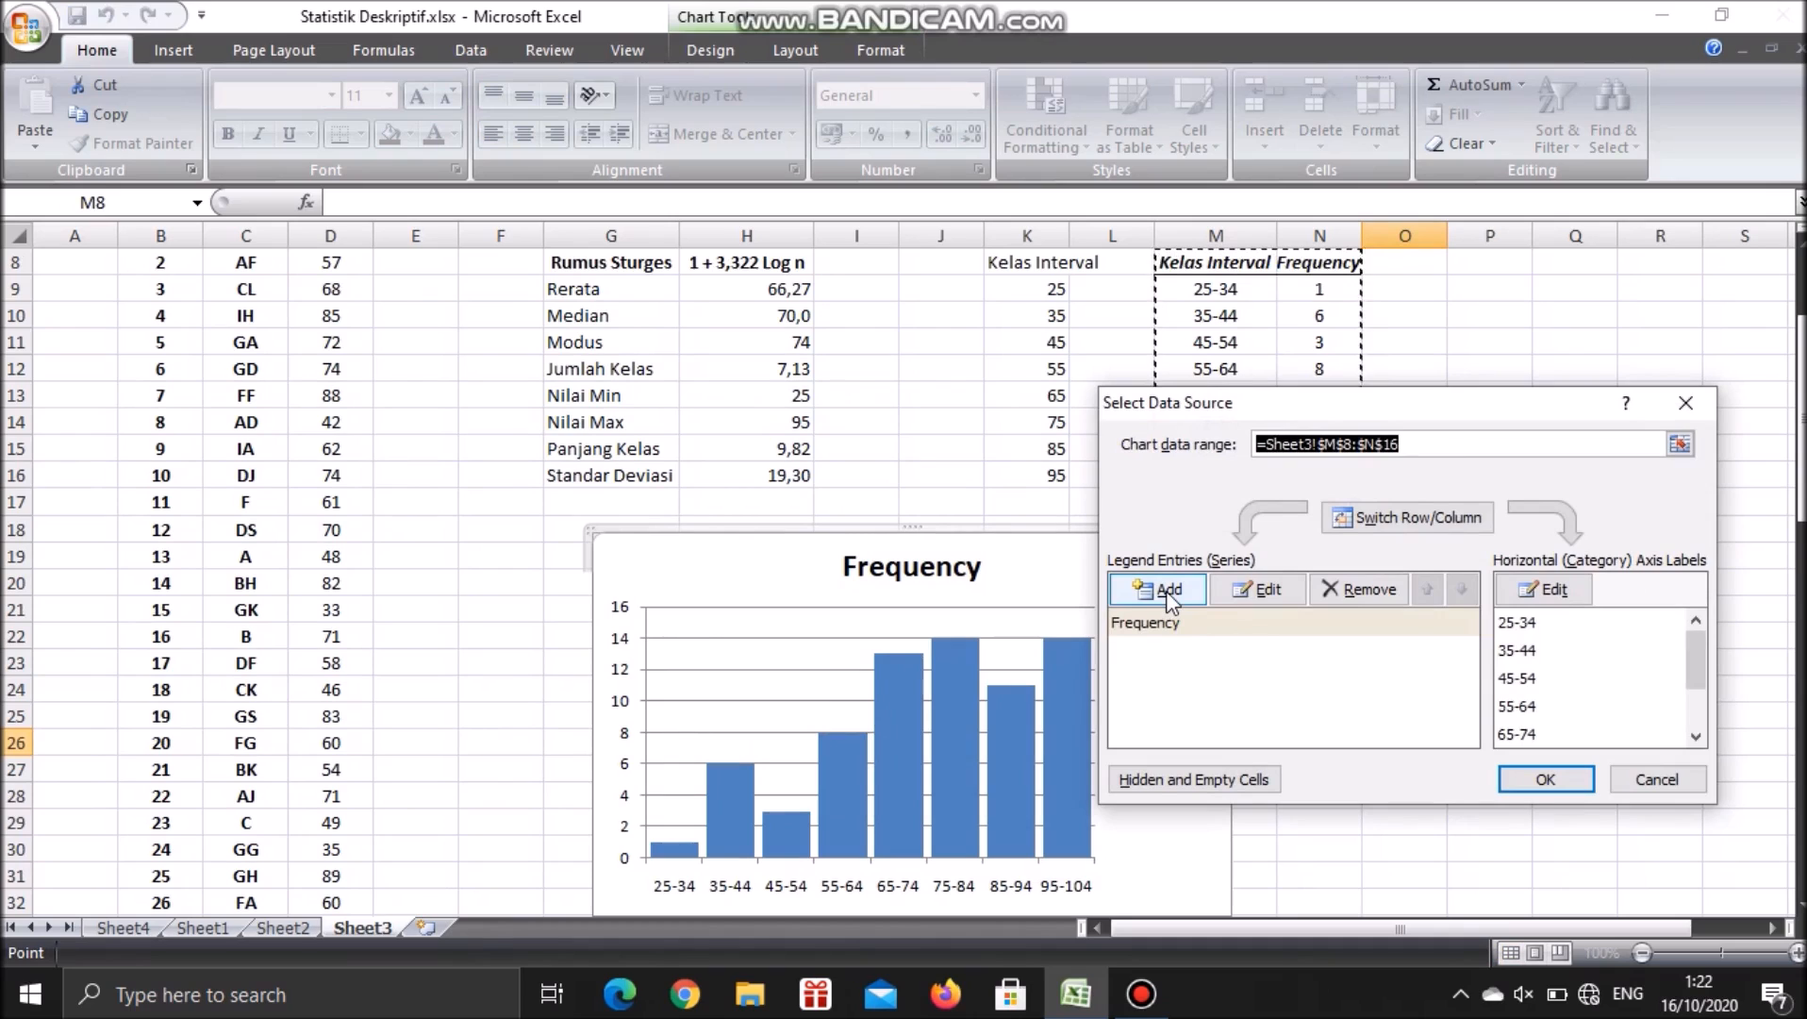
click(1166, 590)
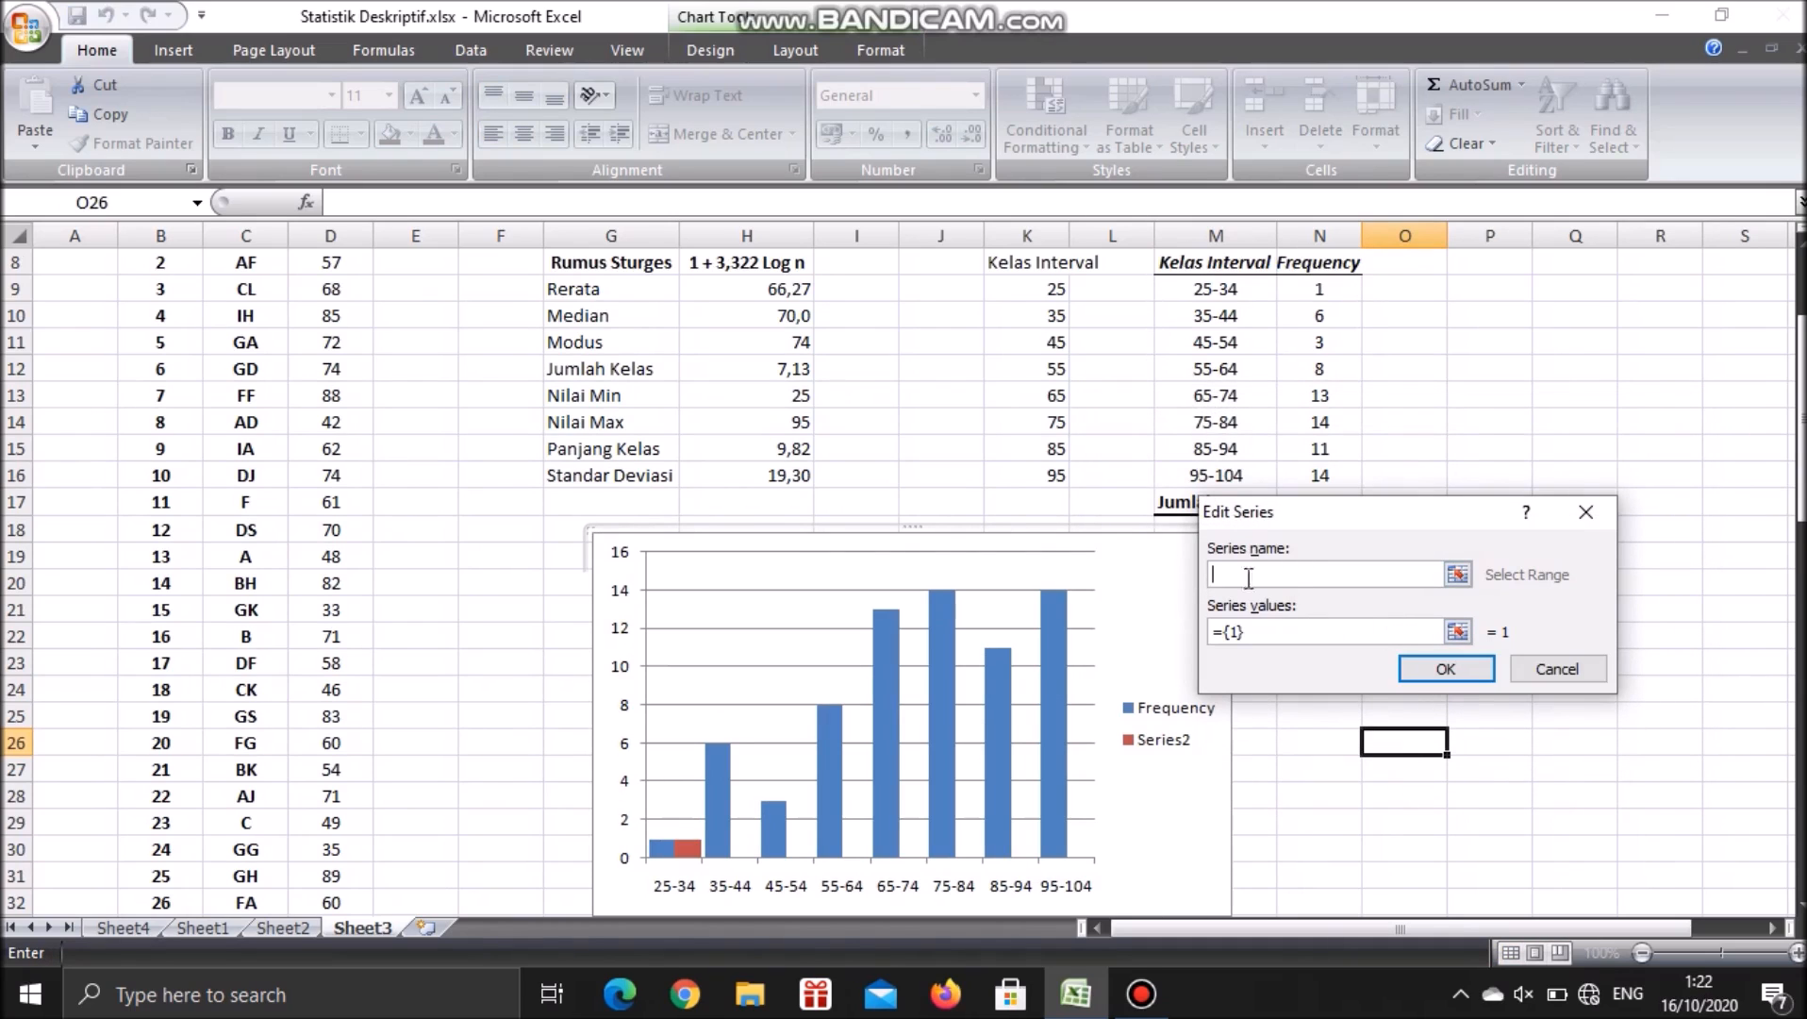
text(Kurva Normal)
click(1289, 631)
drag(1245, 634, 1211, 635)
scroll(476, 688, up, 3)
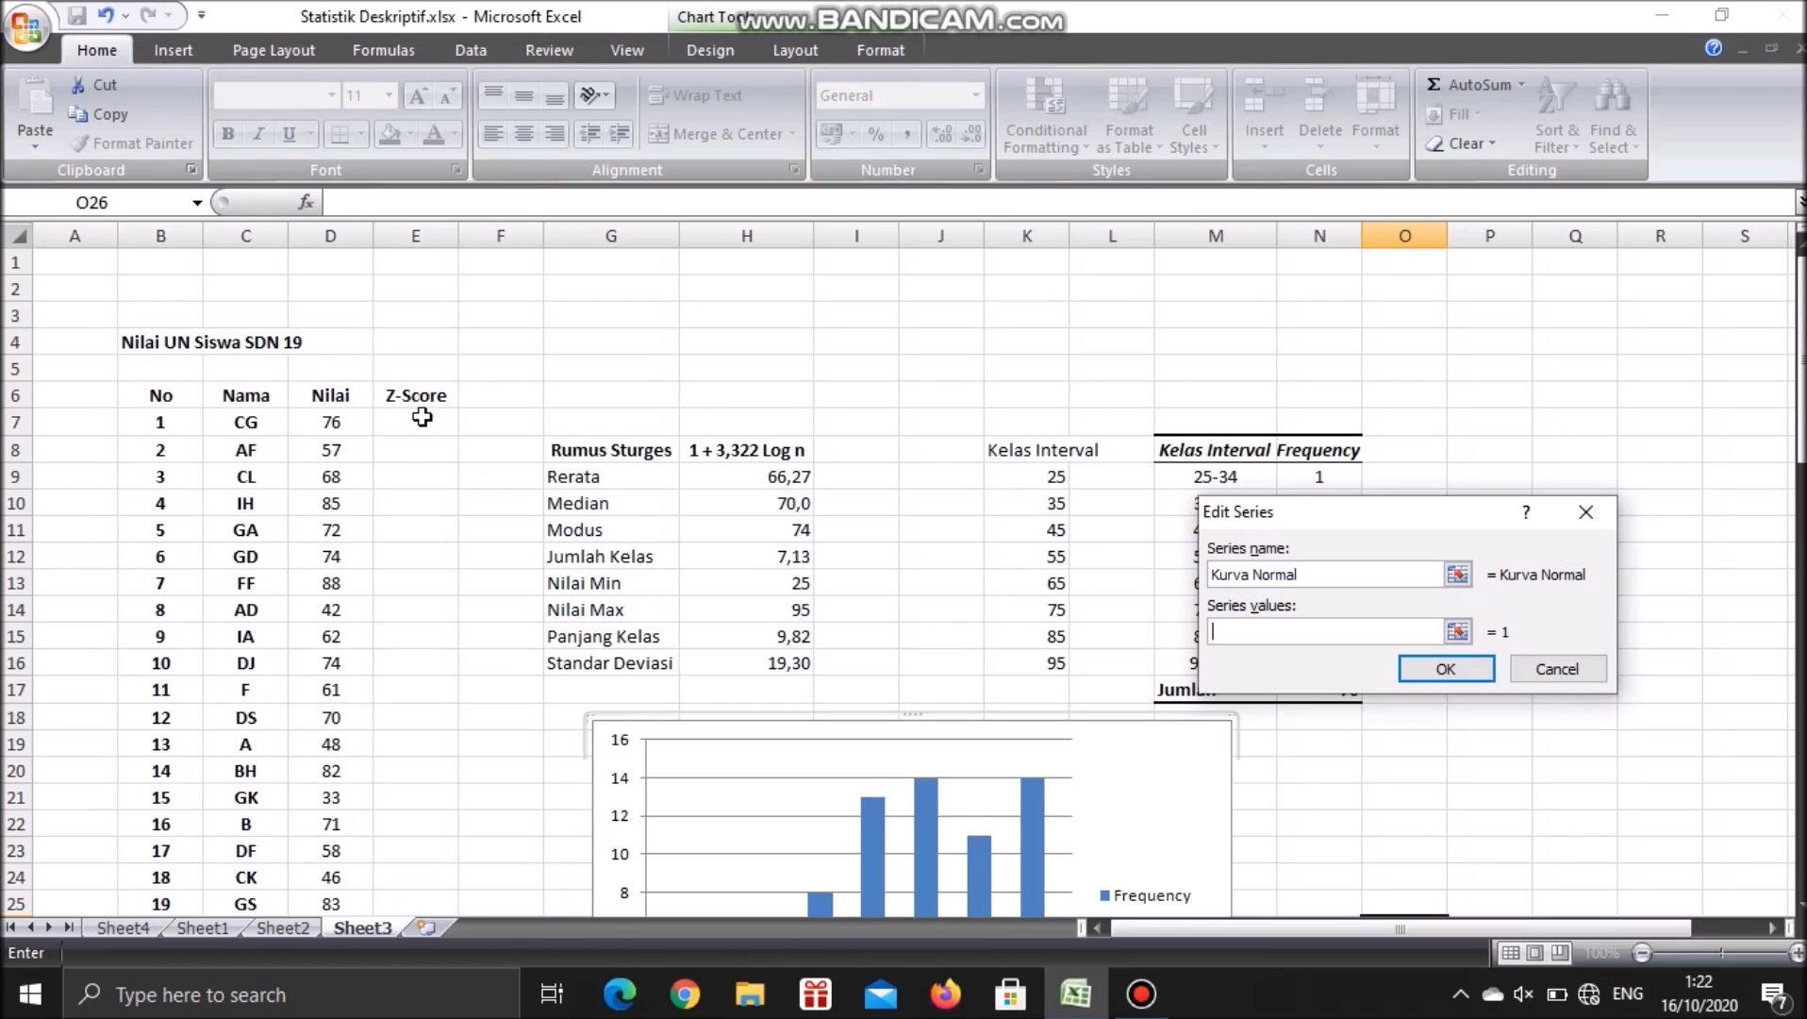
click(1558, 668)
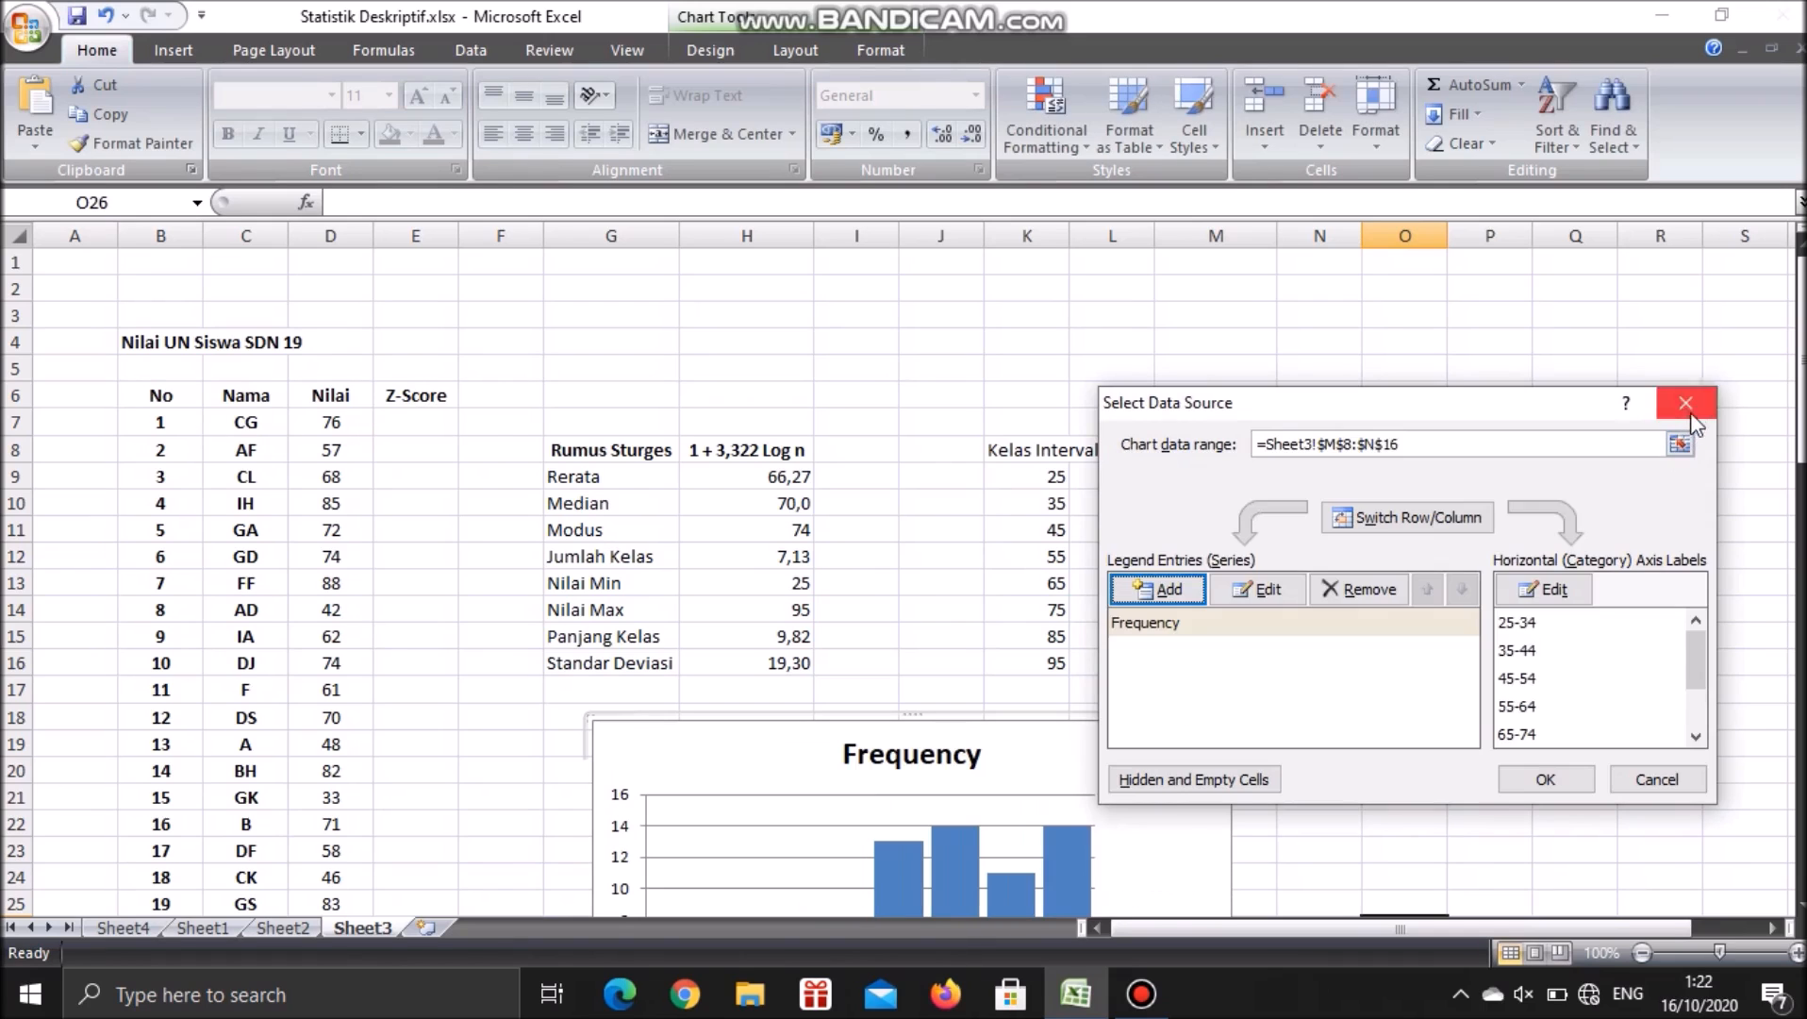
click(1692, 403)
scroll(363, 624, down, 3)
scroll(415, 628, up, 3)
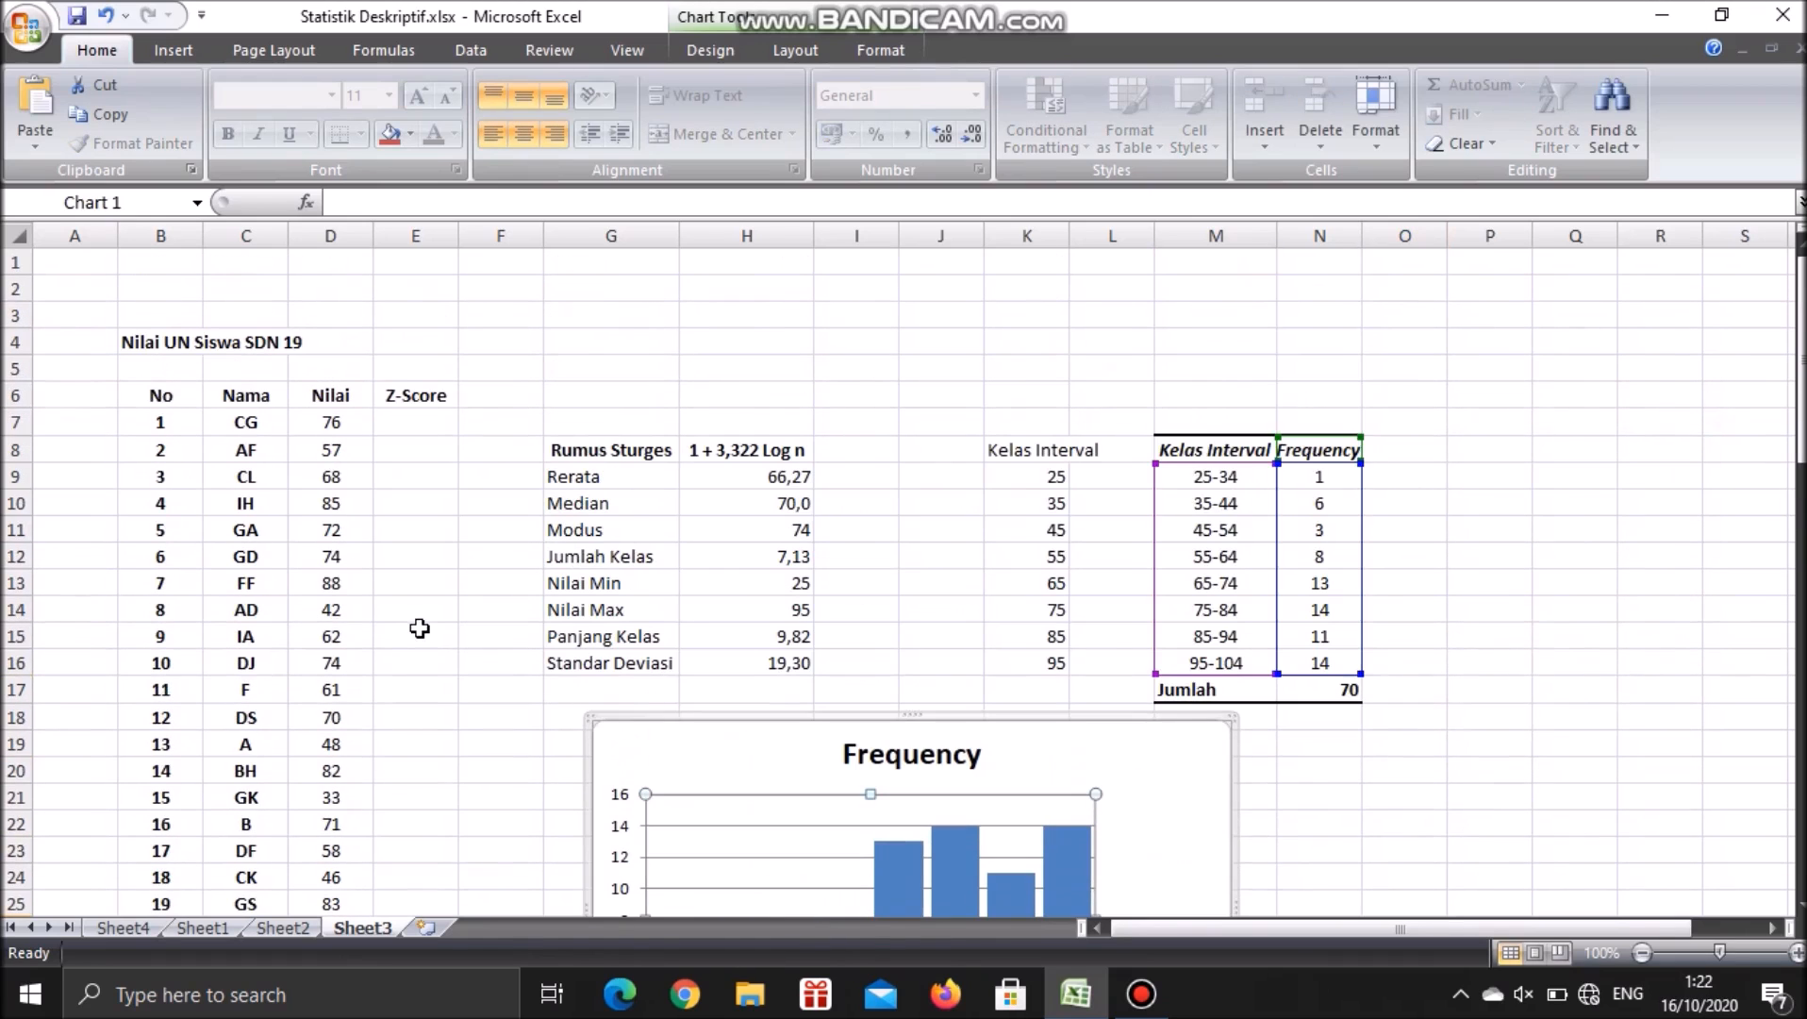
Enter =NORMDIST(D7;H9;H16;FALSE) in E7 to compute the first student's Z-Score value from the mean and standard deviation
click(416, 422)
scroll(884, 645, down, 5)
scroll(1198, 746, up, 4)
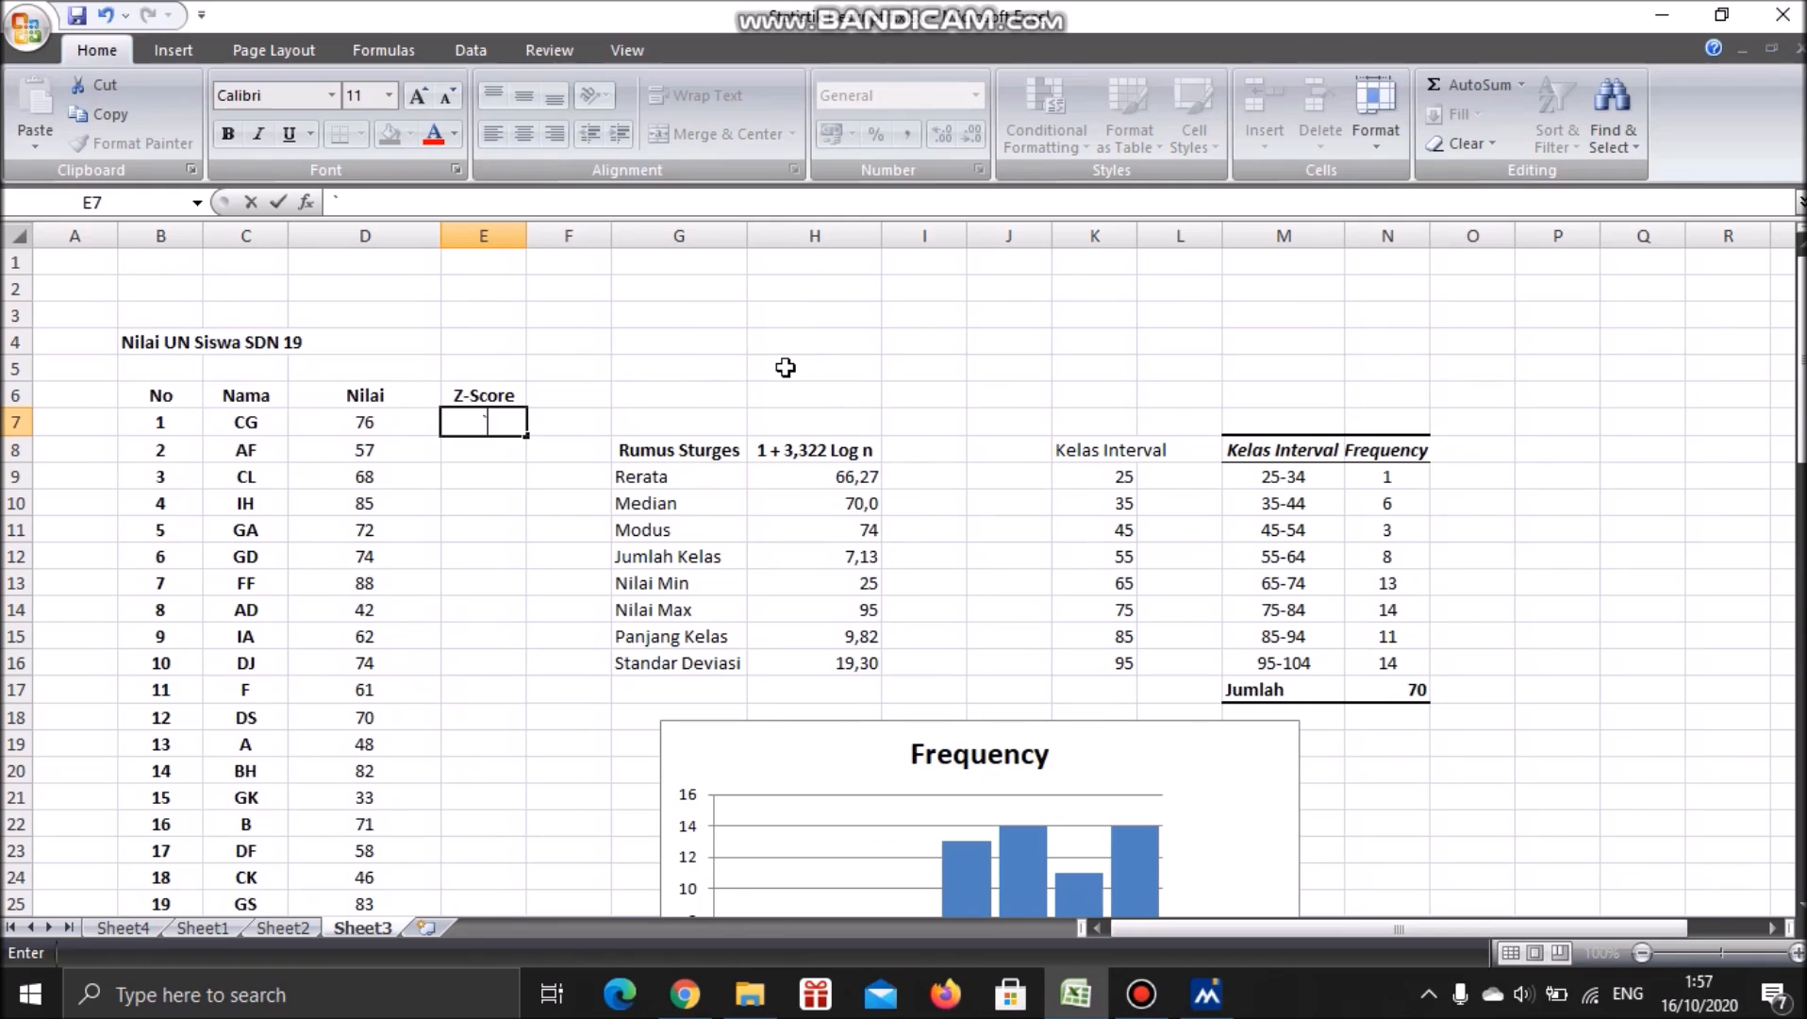
text(=)
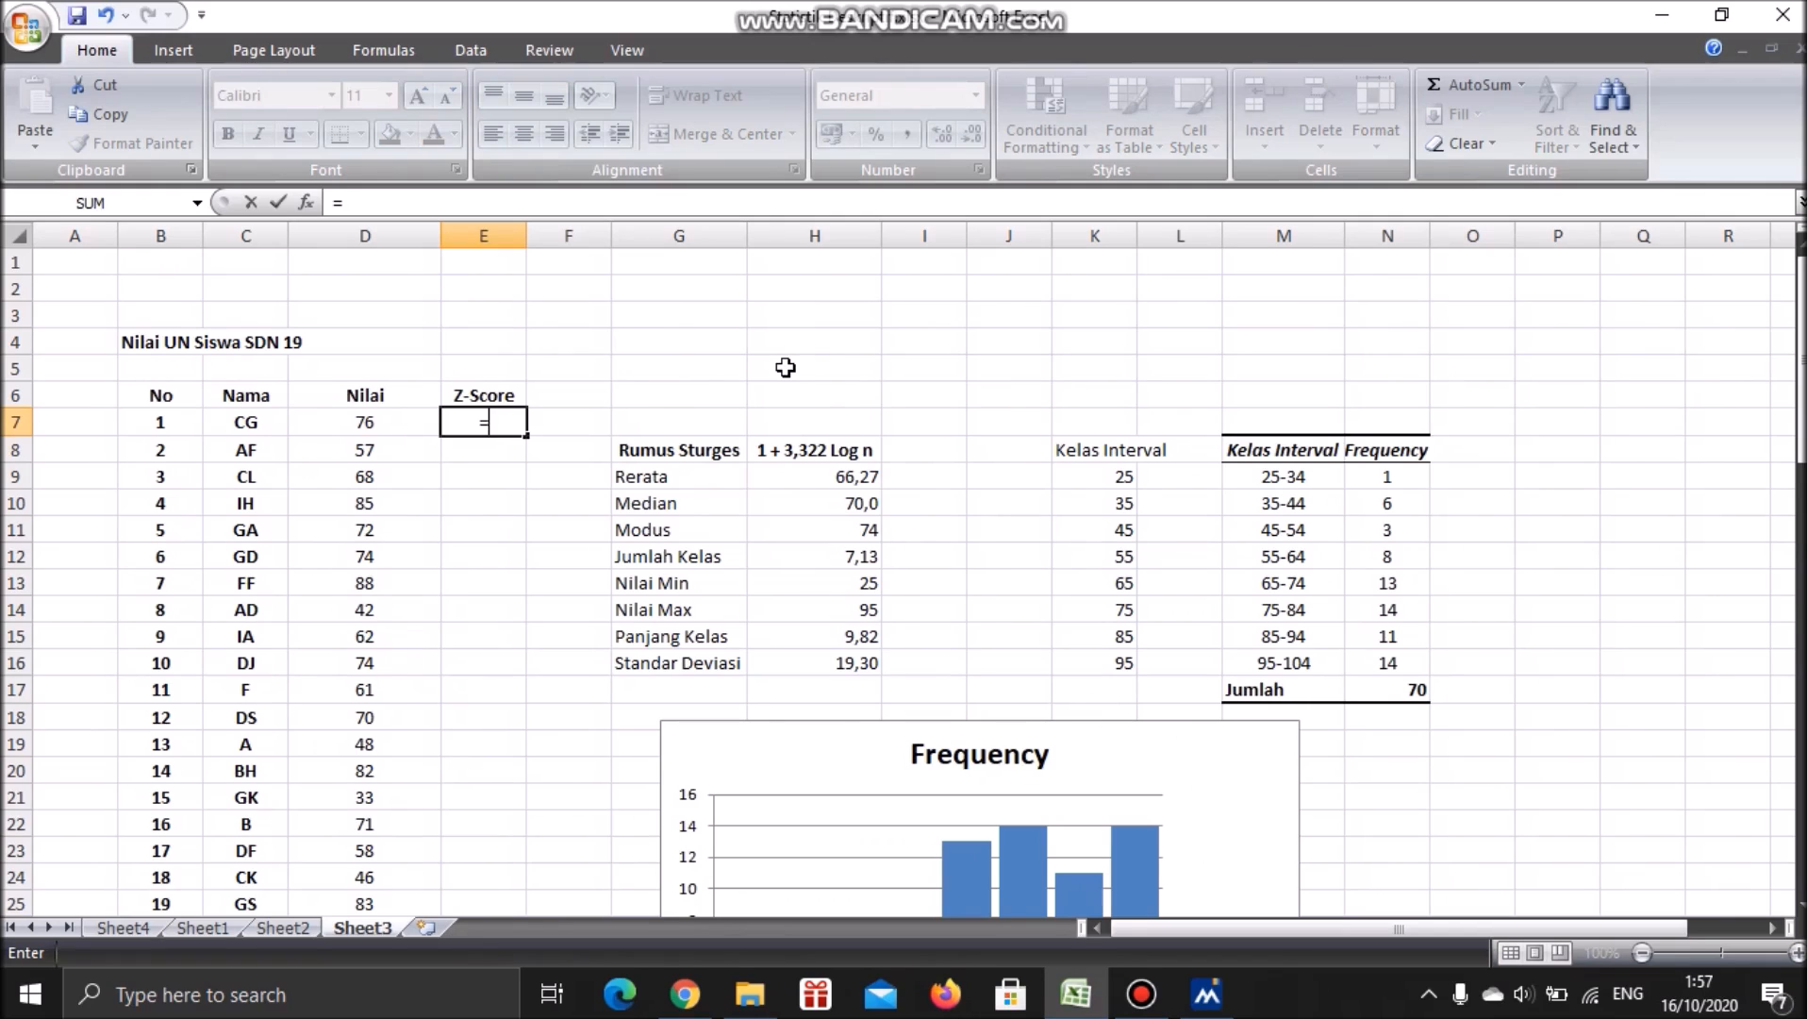
text(~~normdi)
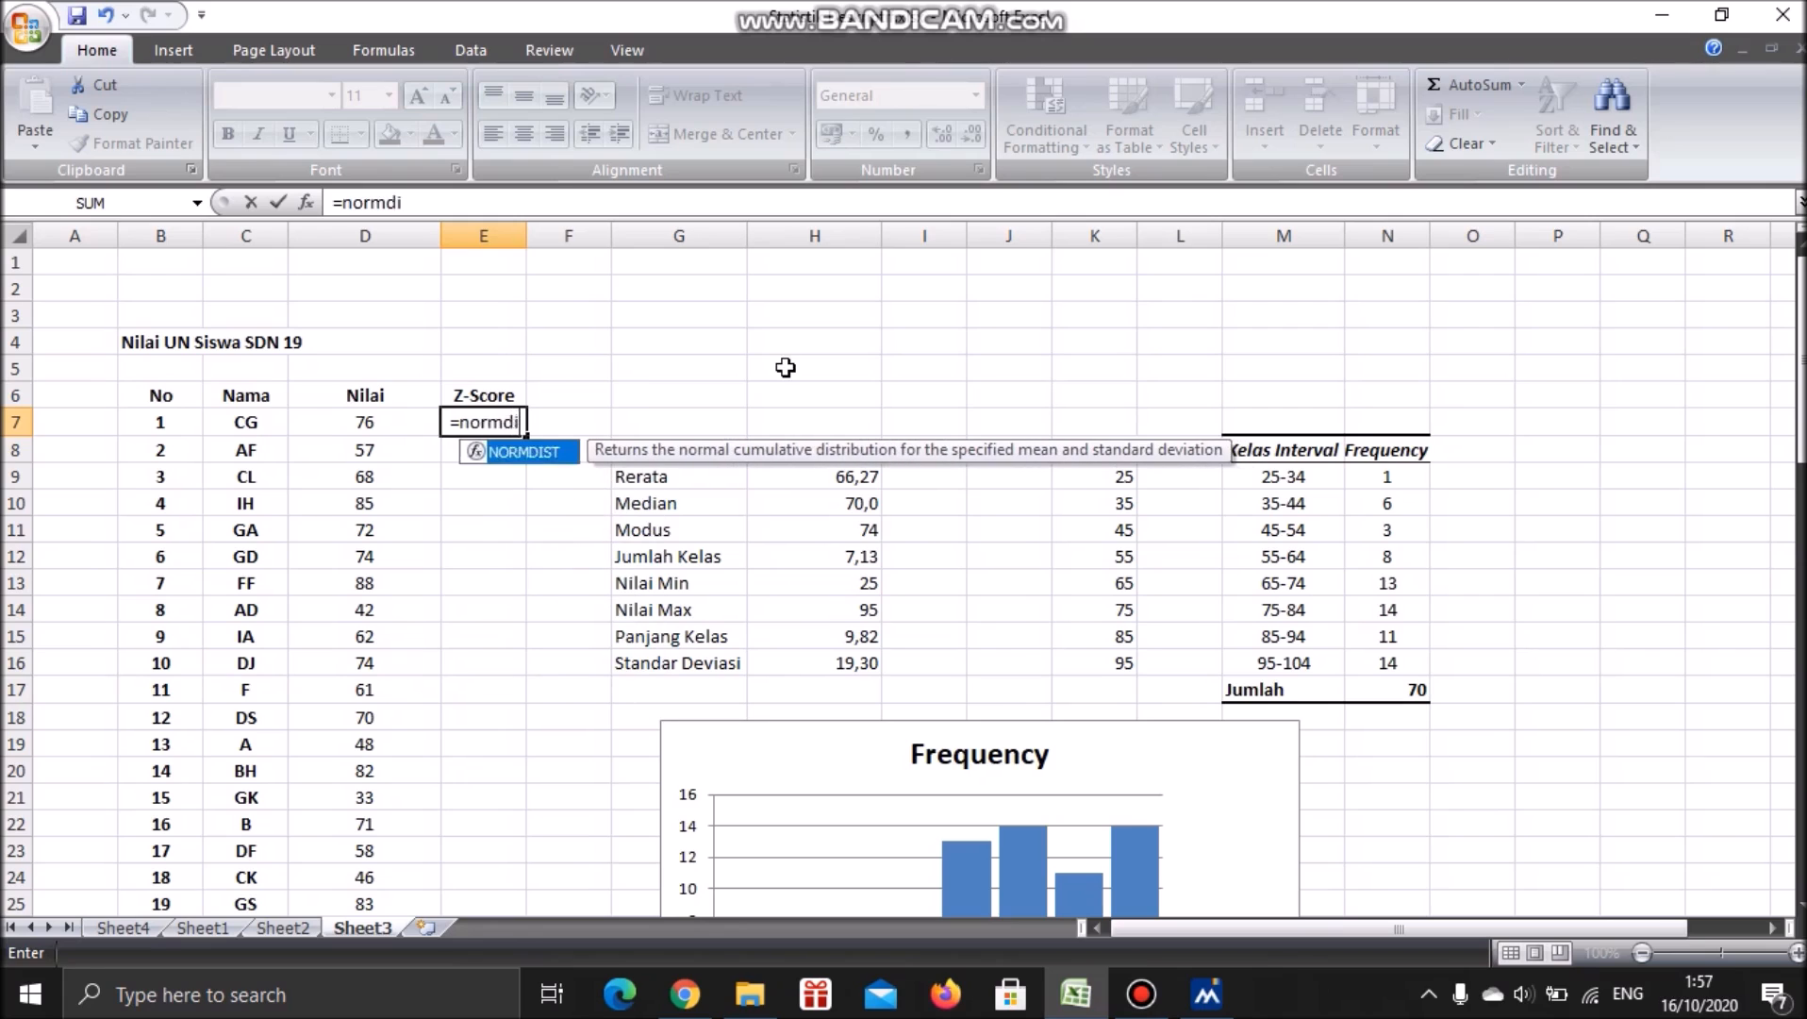
text(st()
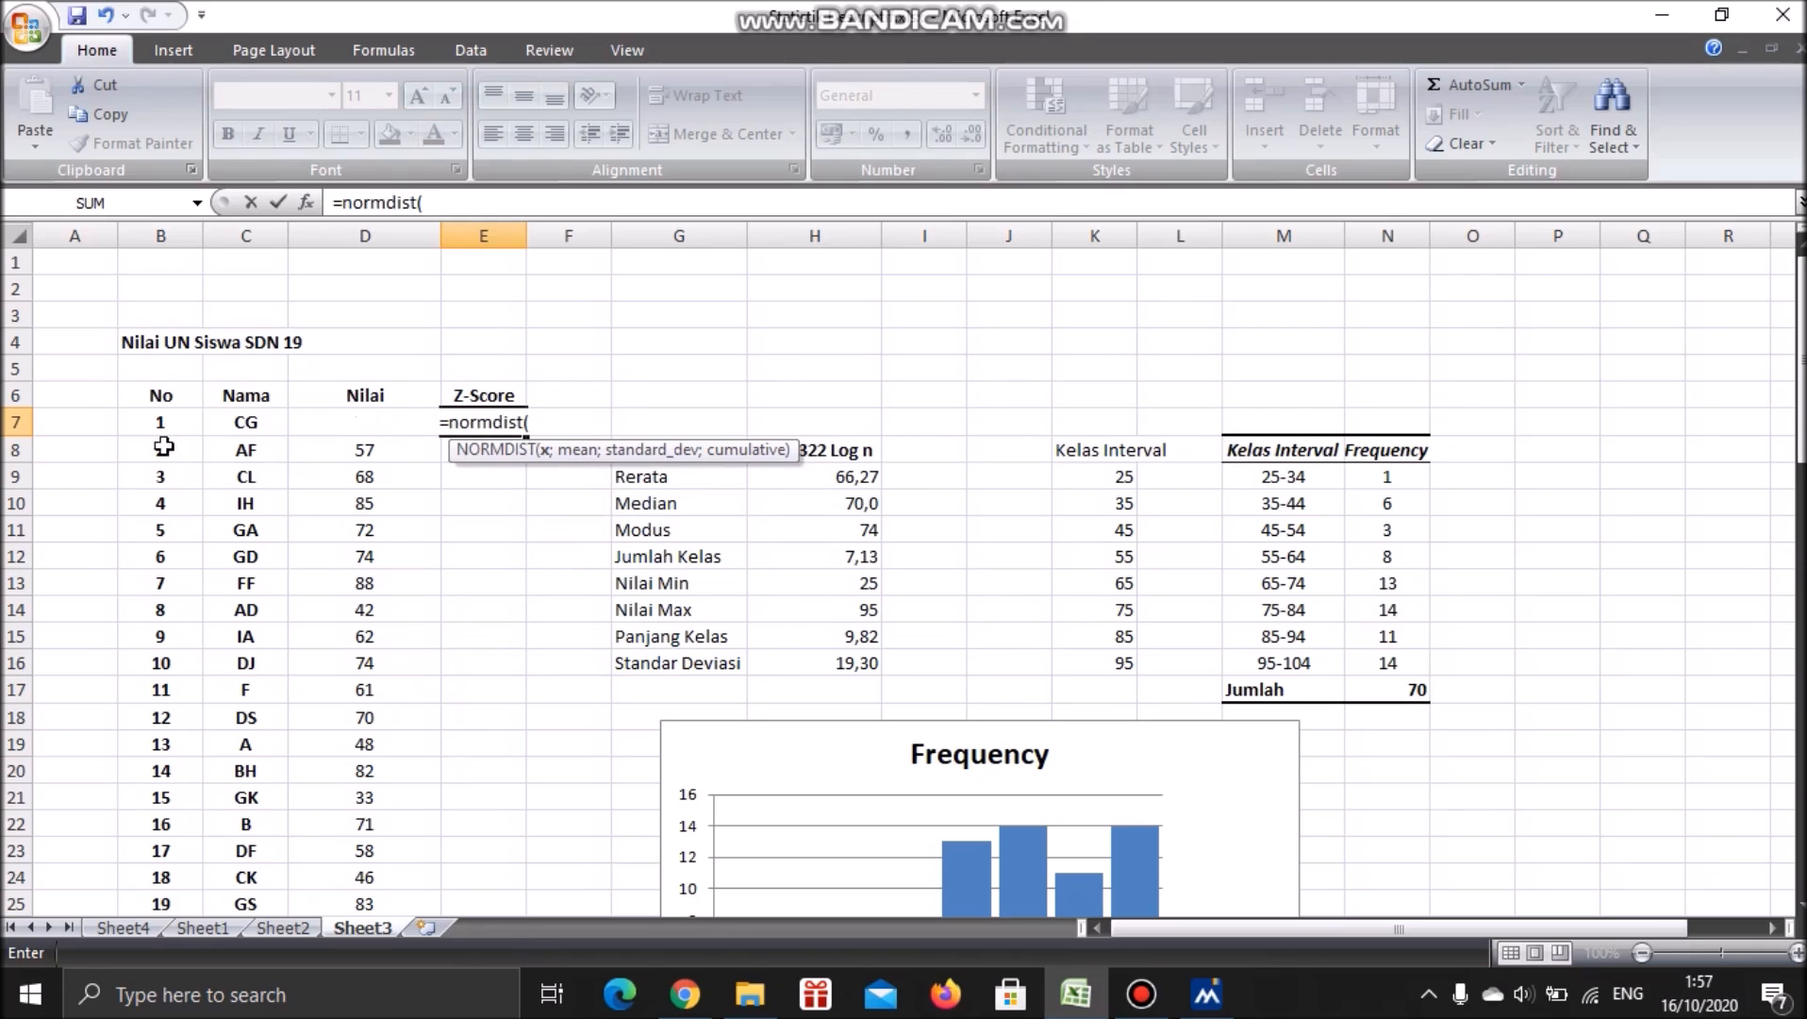
click(311, 429)
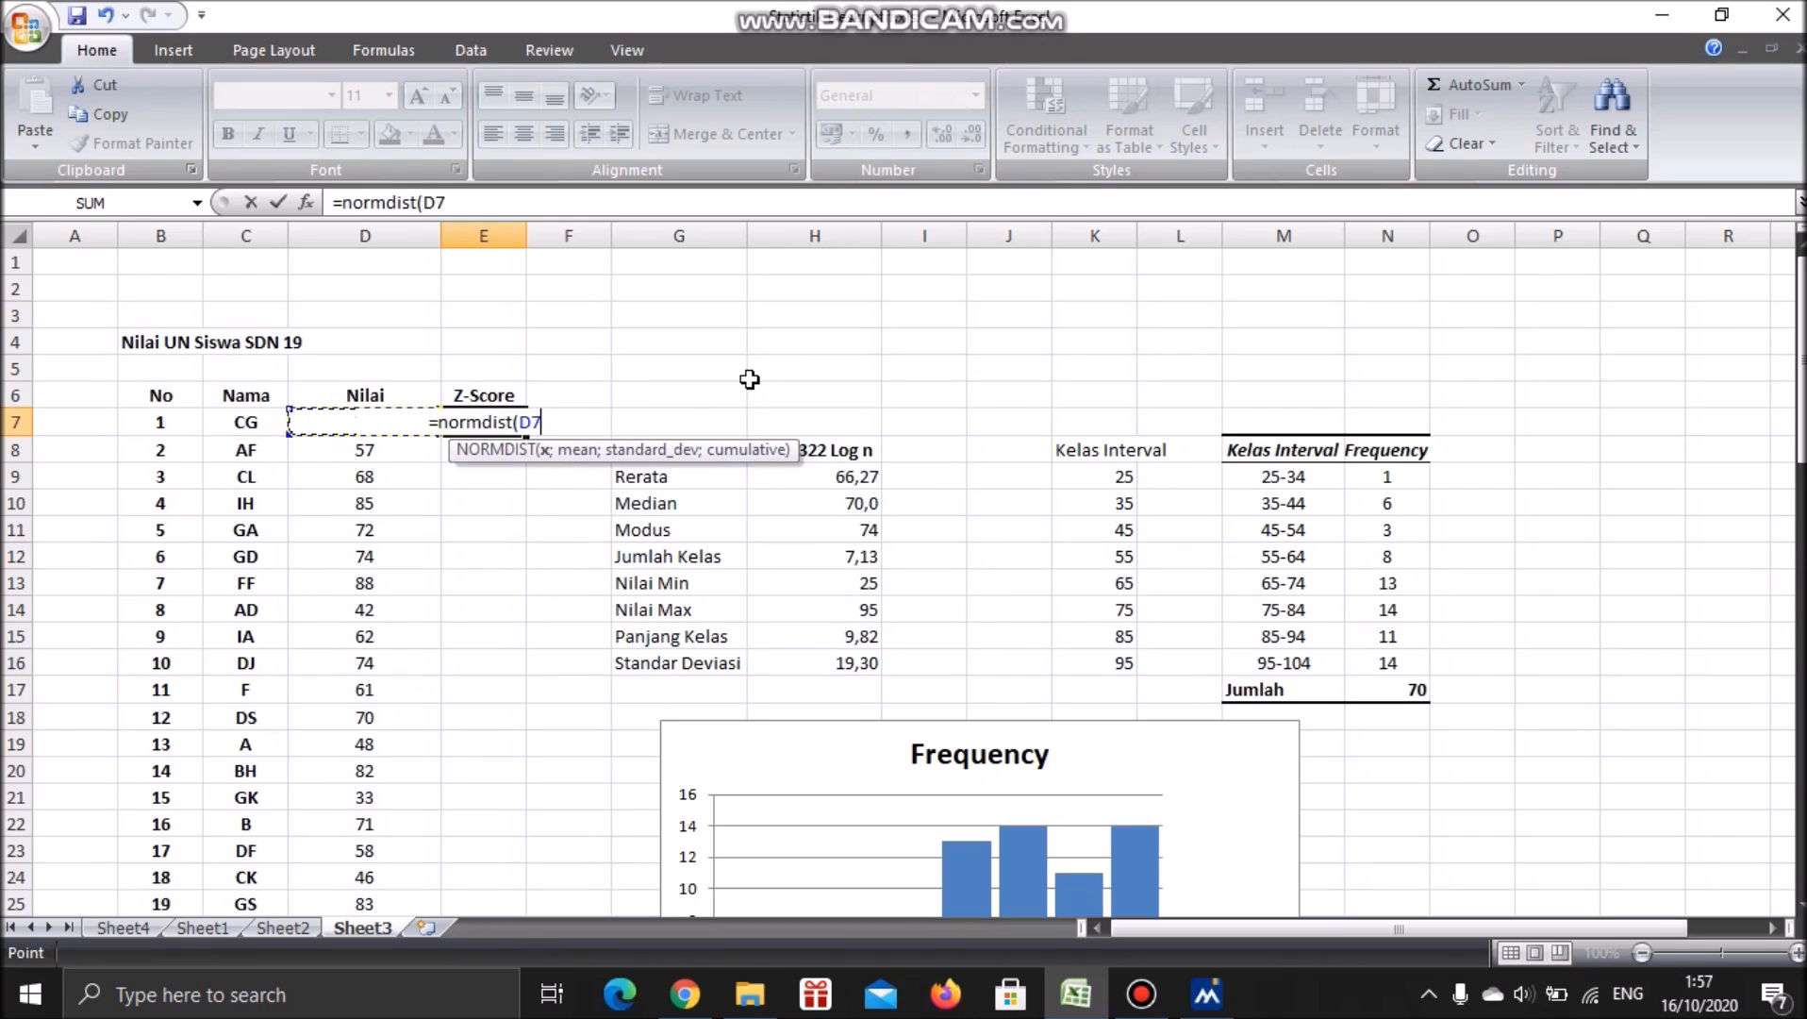
text(;)
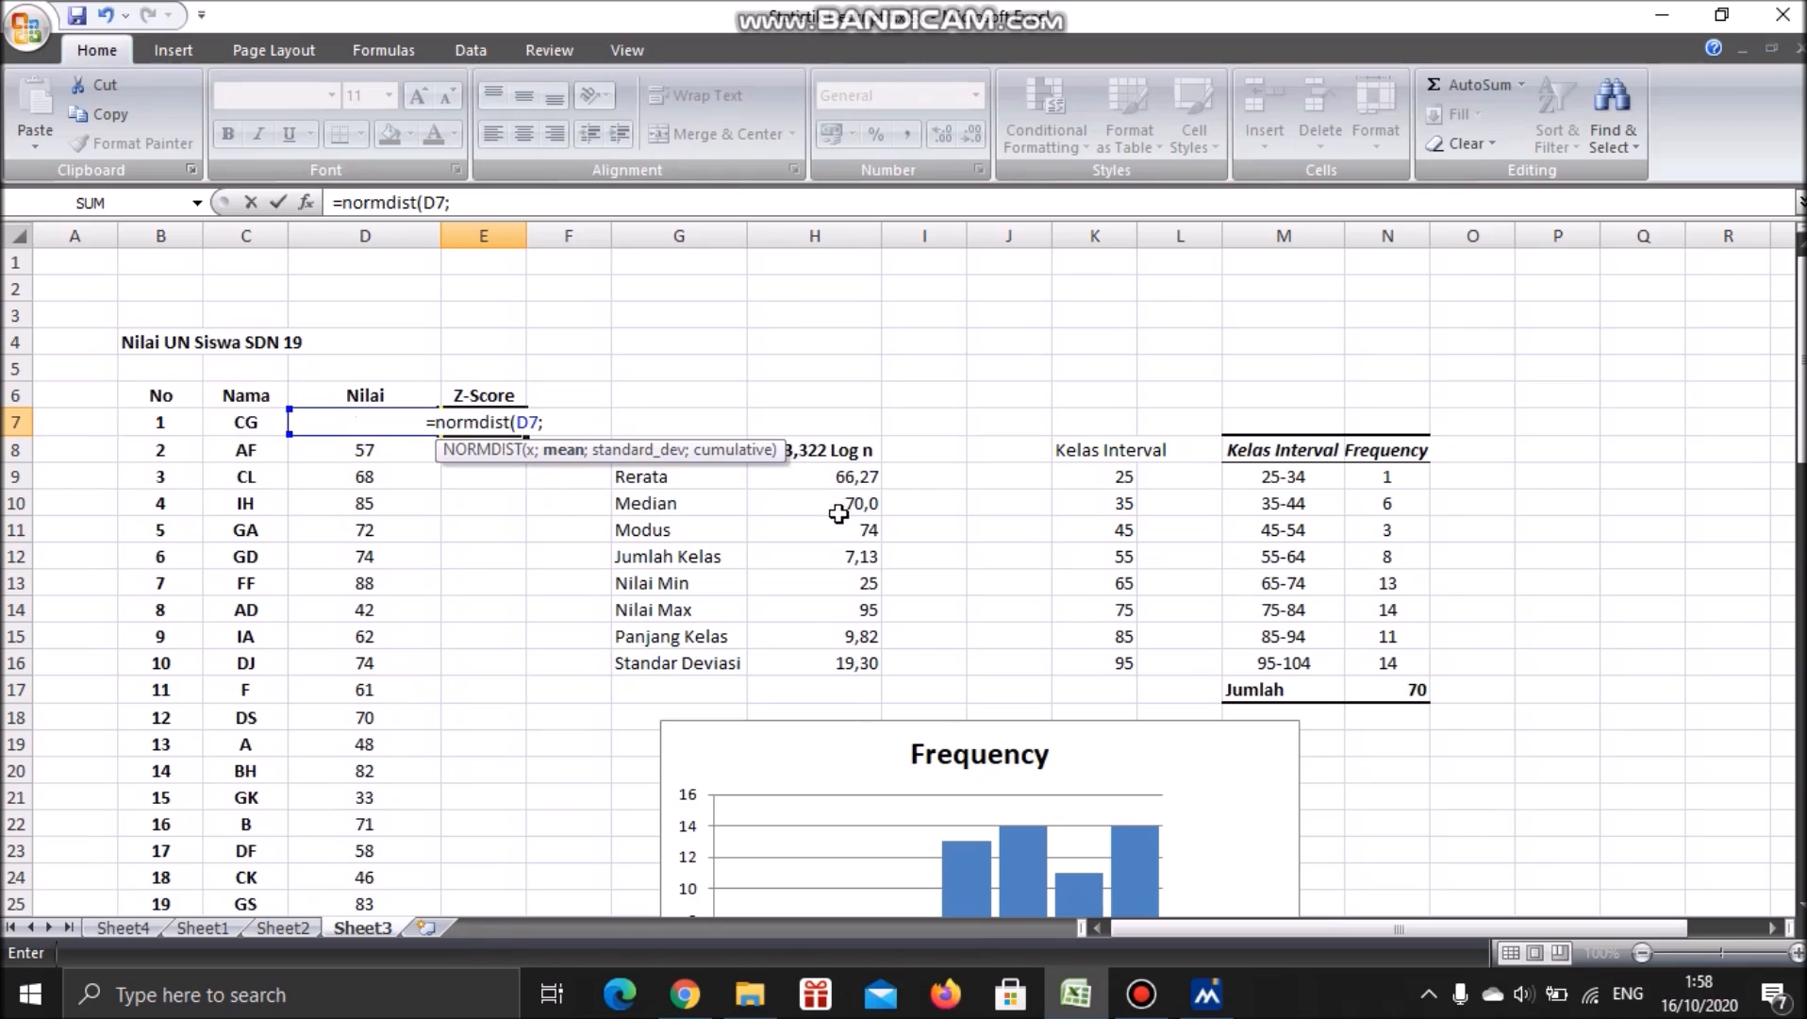
click(827, 481)
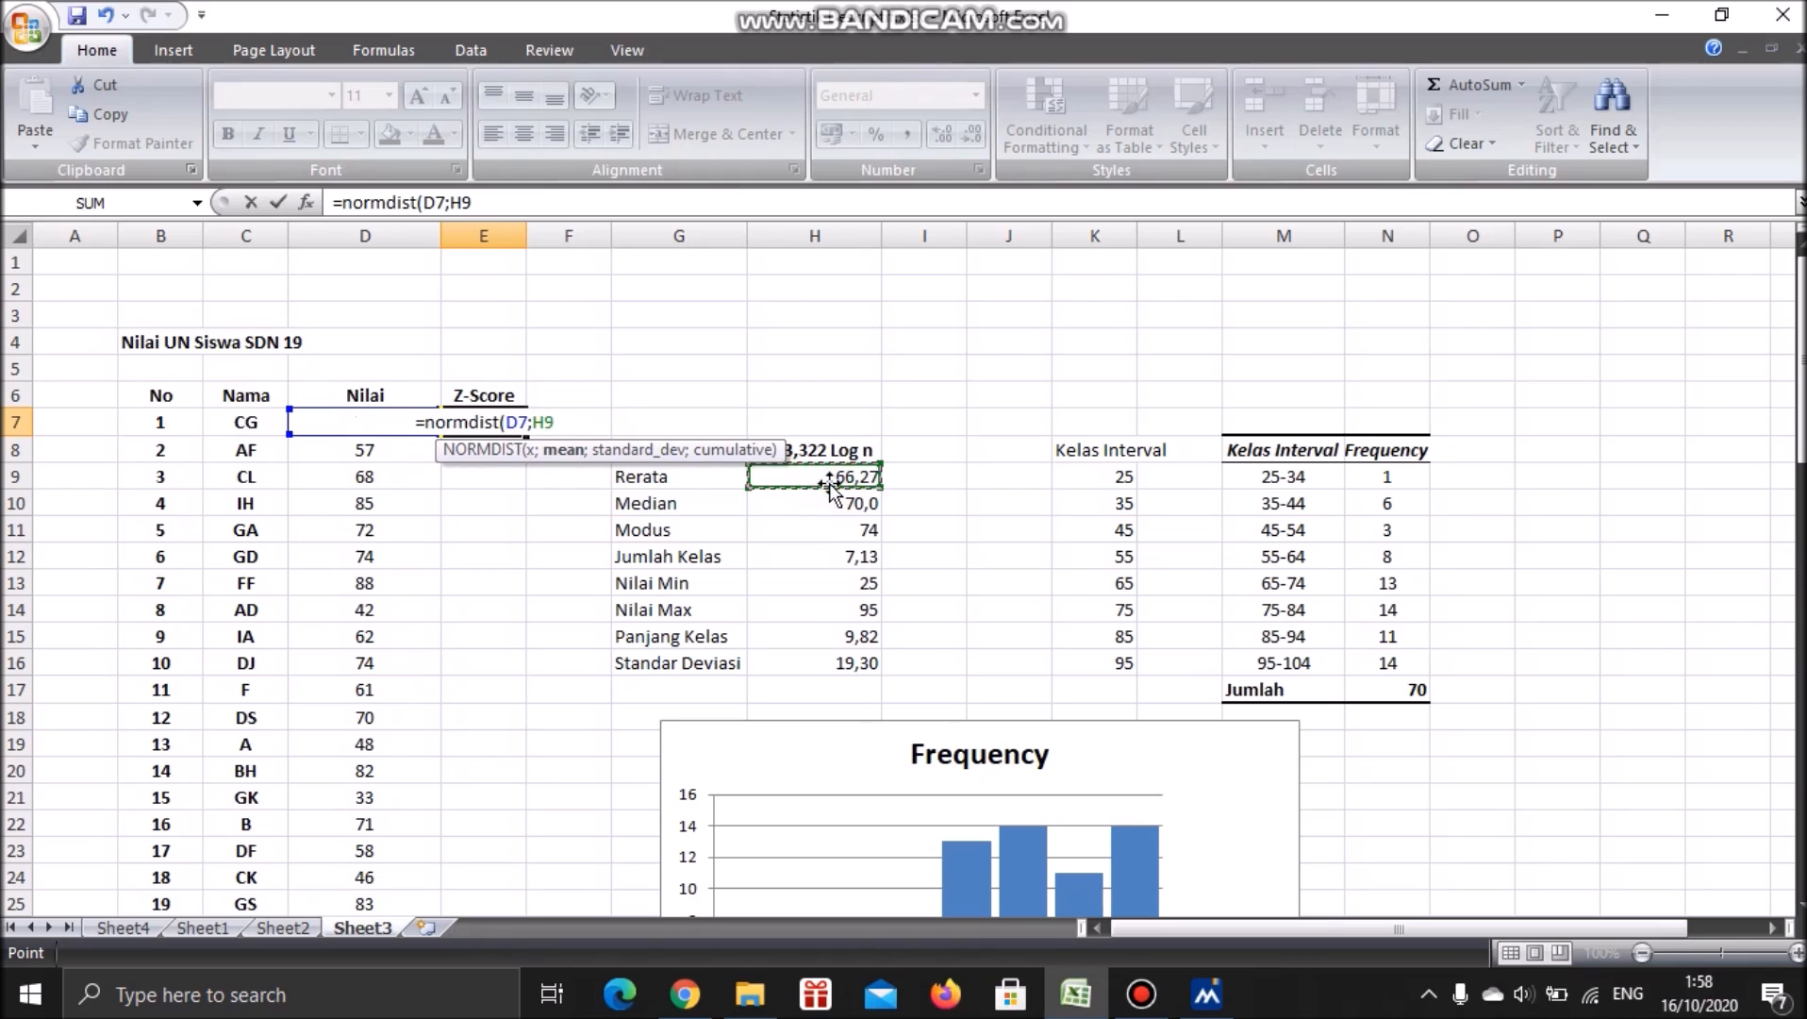
text(;)
click(847, 664)
text(;)
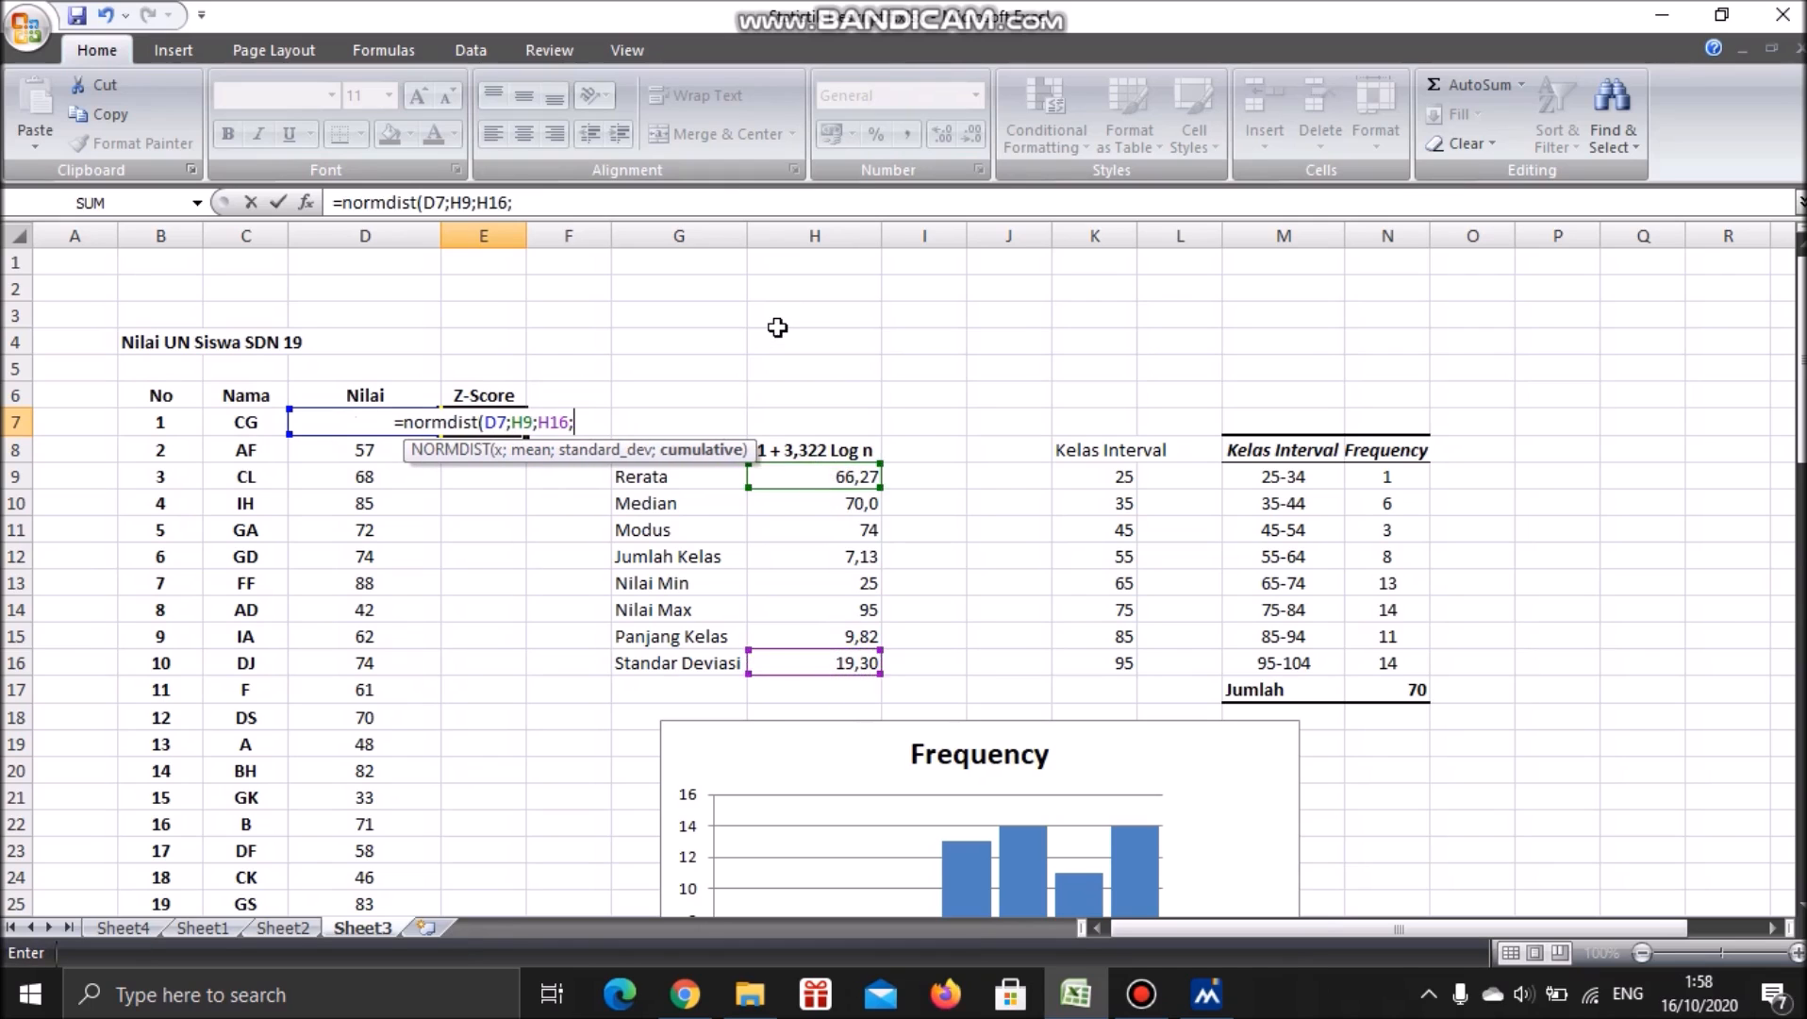
text(false)
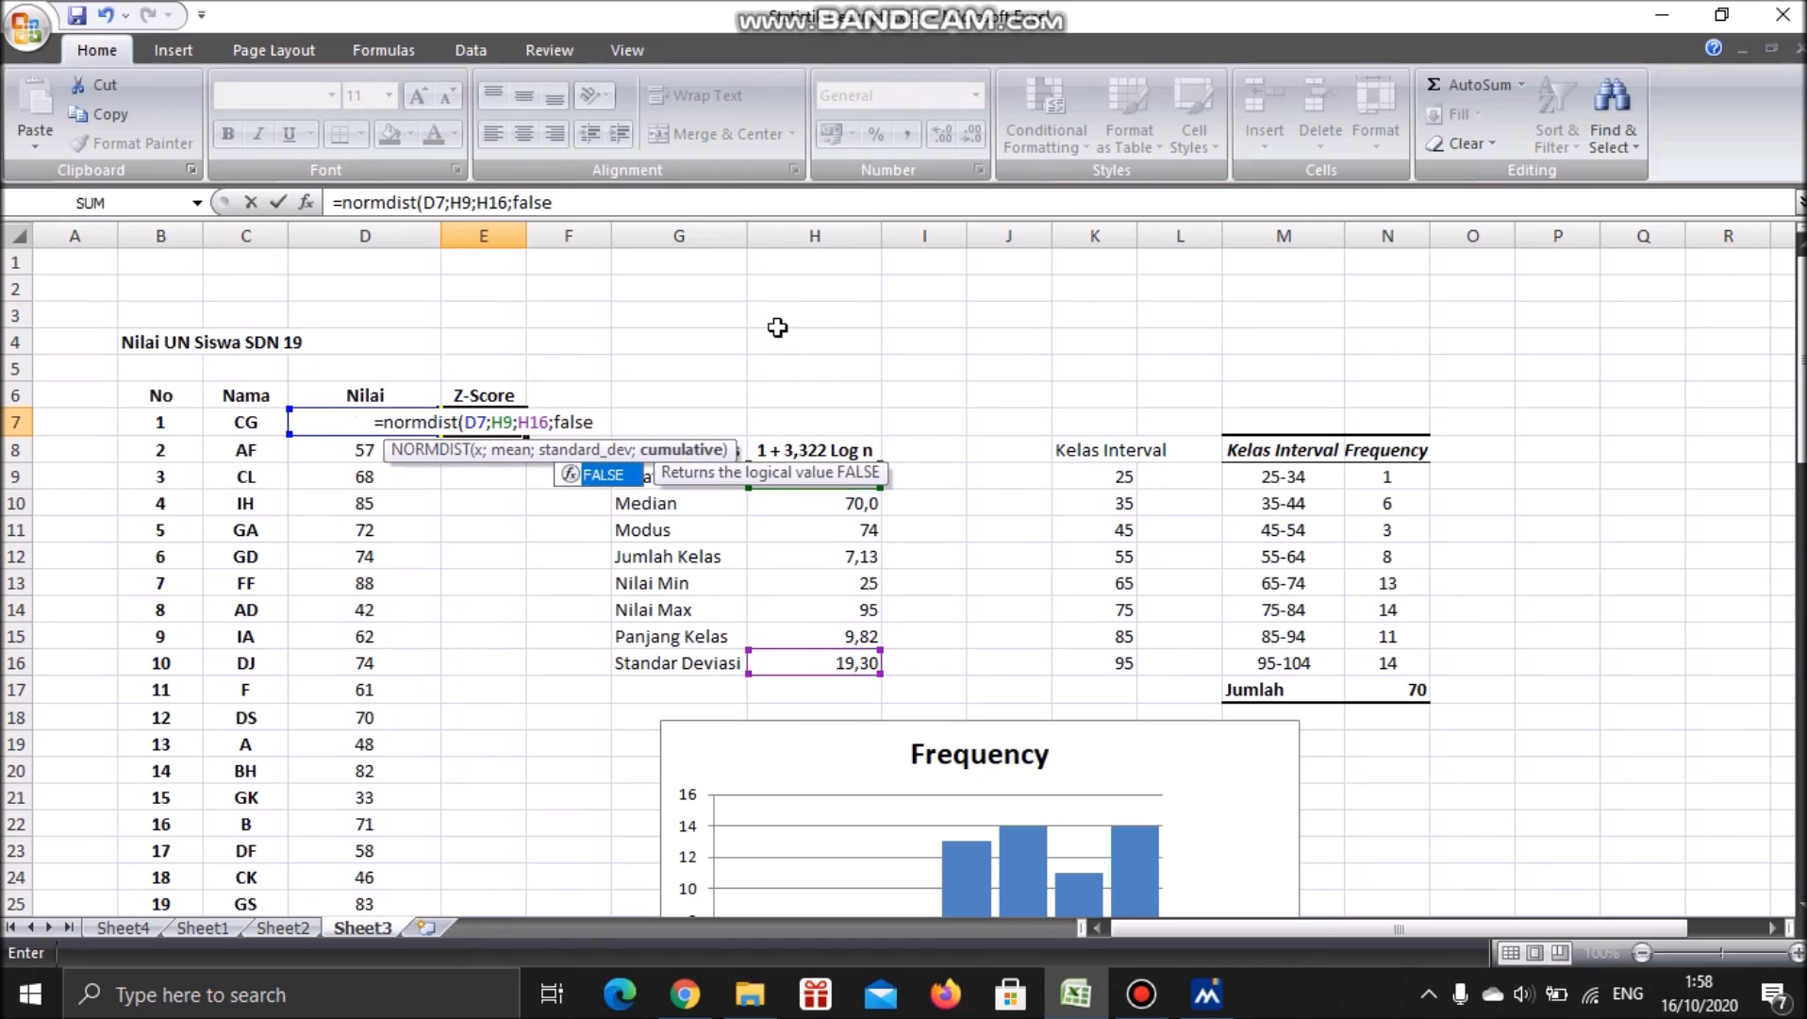
text())
key(Return)
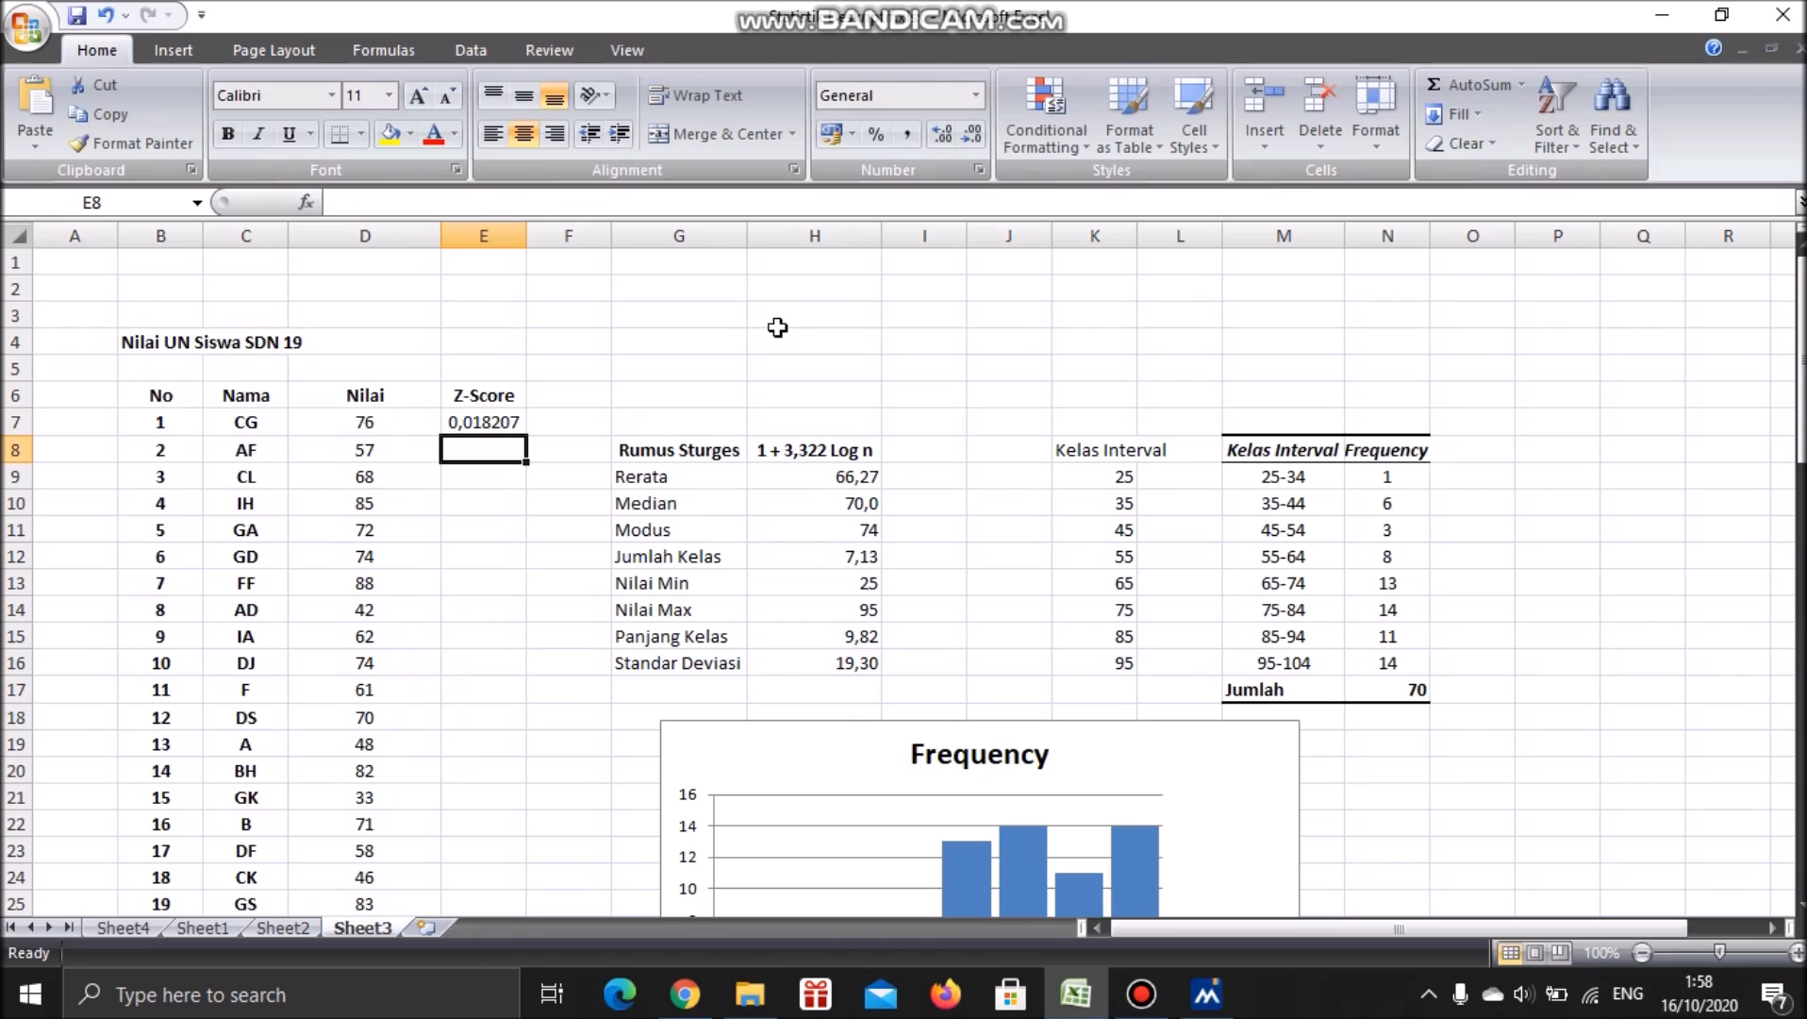
Try copying the E7 formula down to E10 and check which cells the copied formula in E8 refers to
click(495, 423)
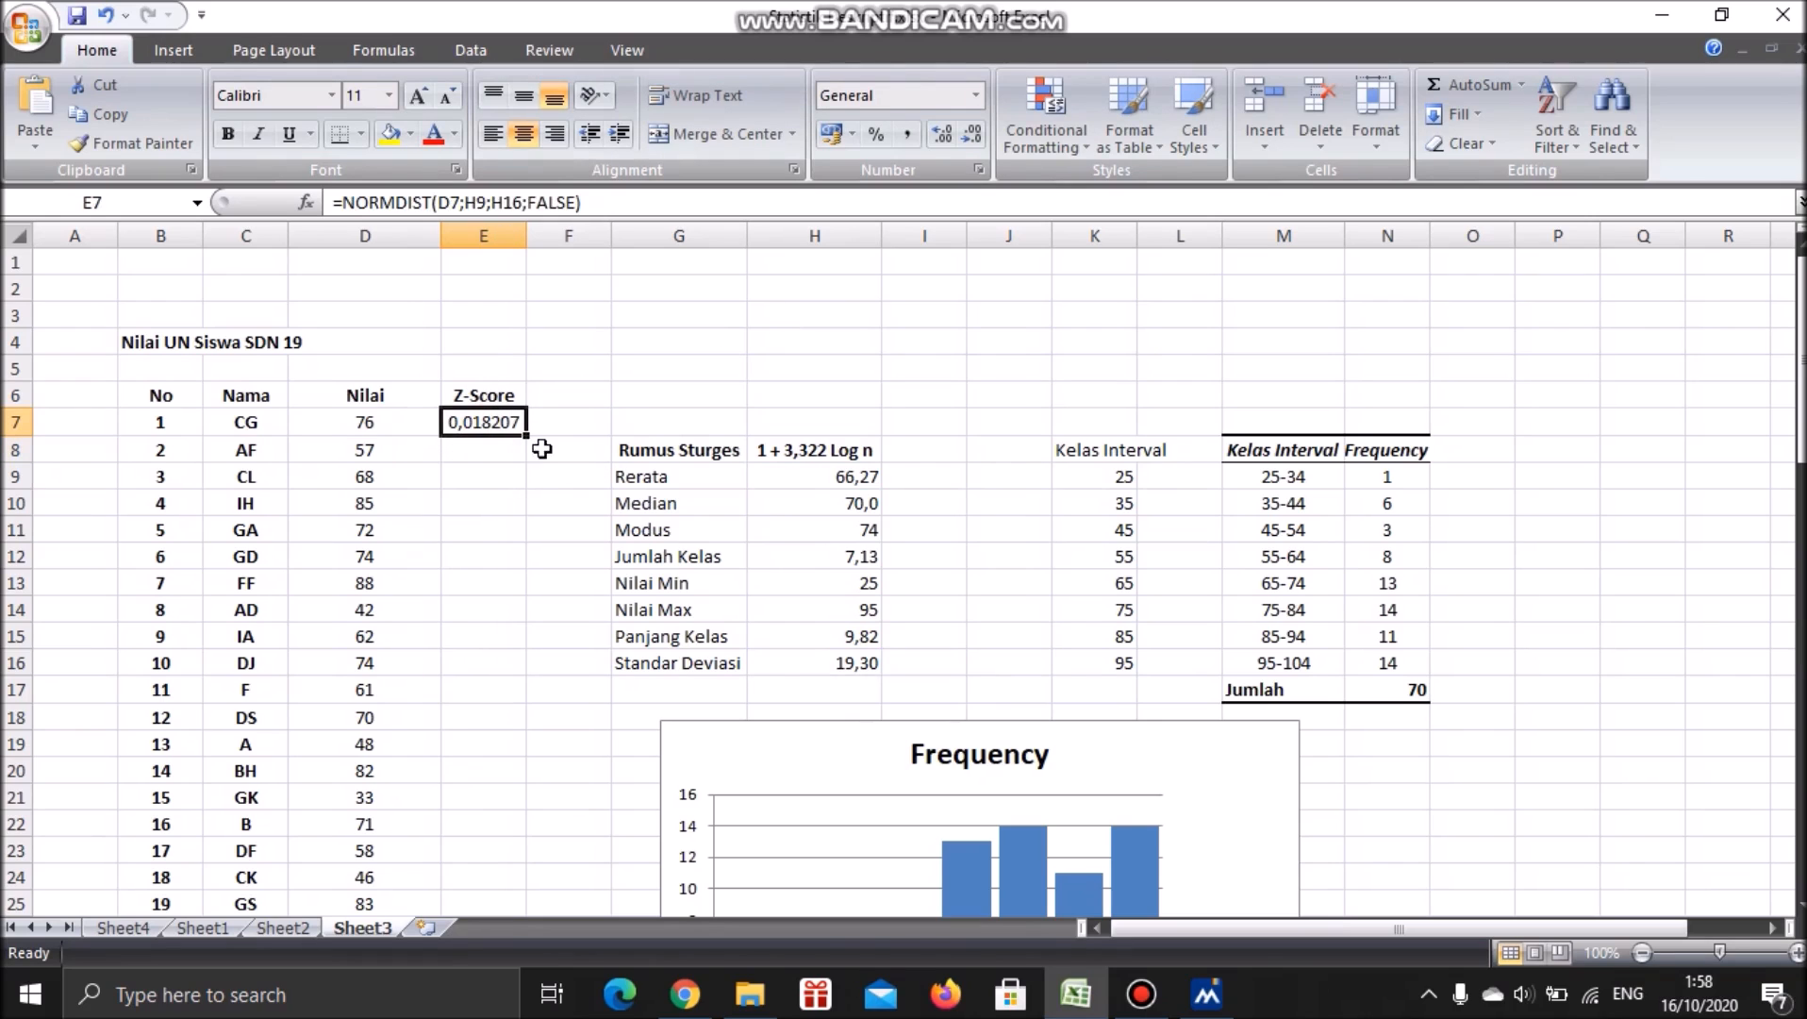
drag(526, 435, 525, 511)
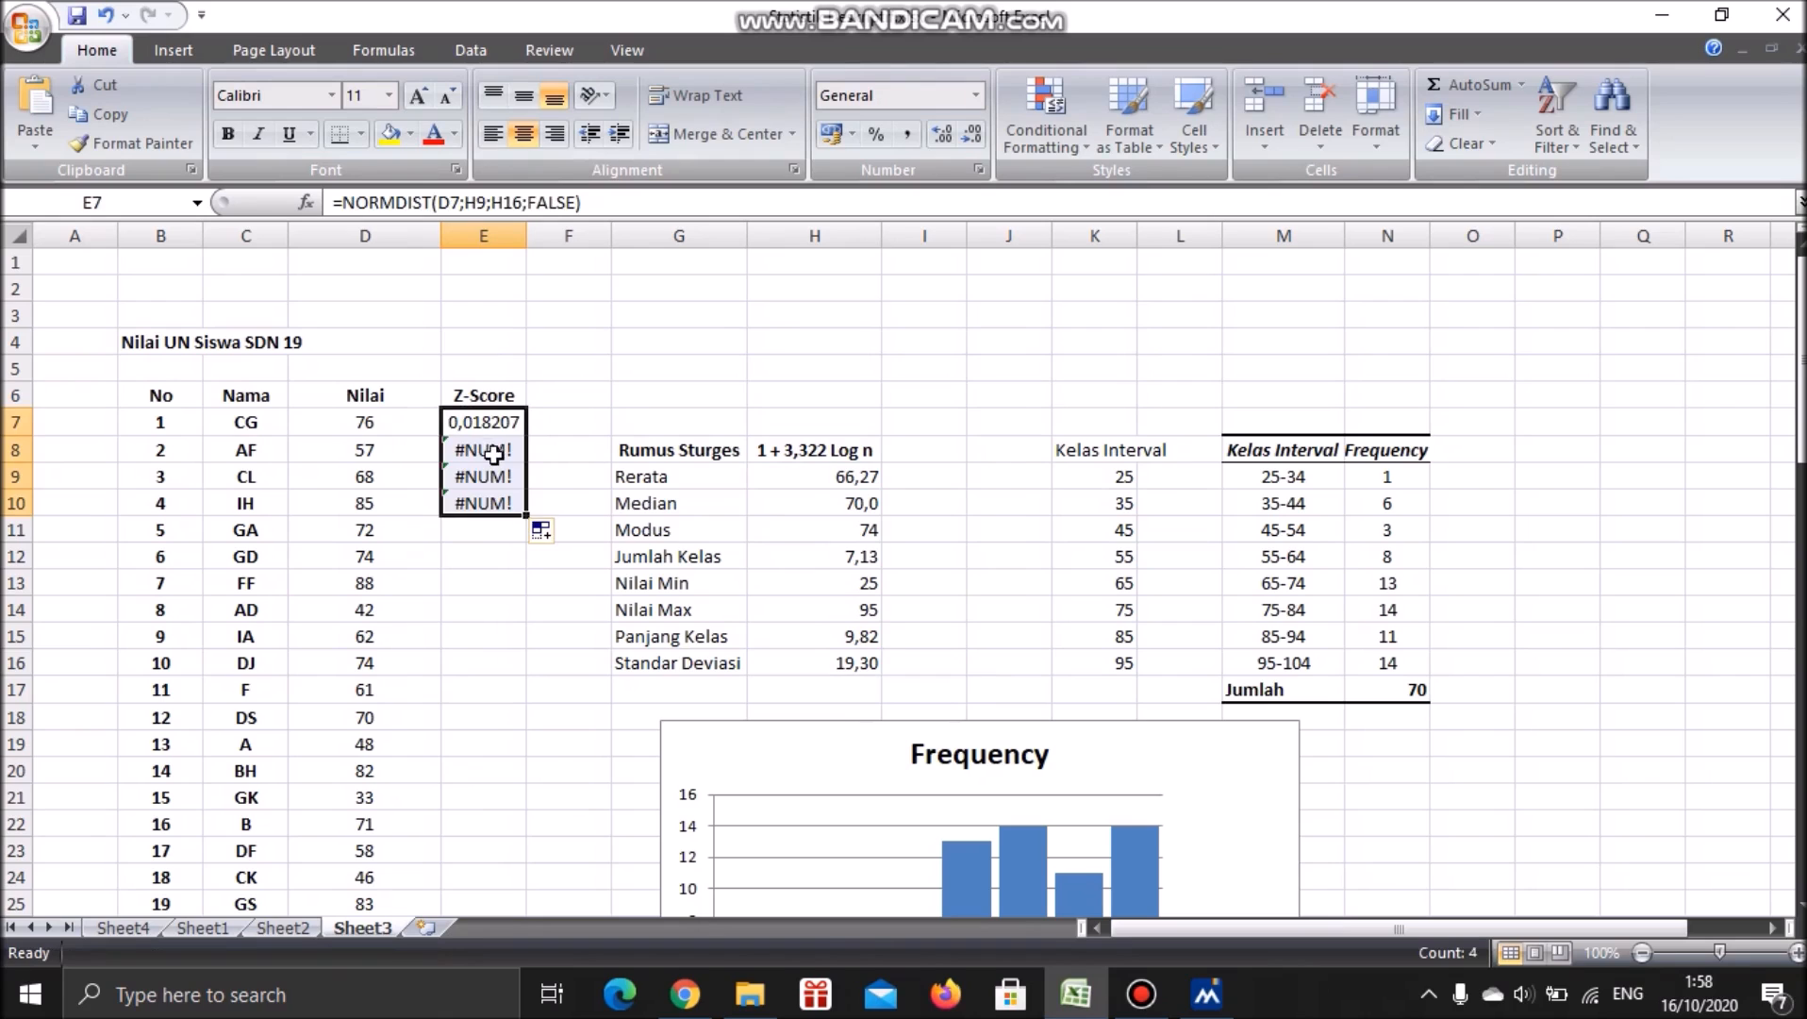
click(498, 455)
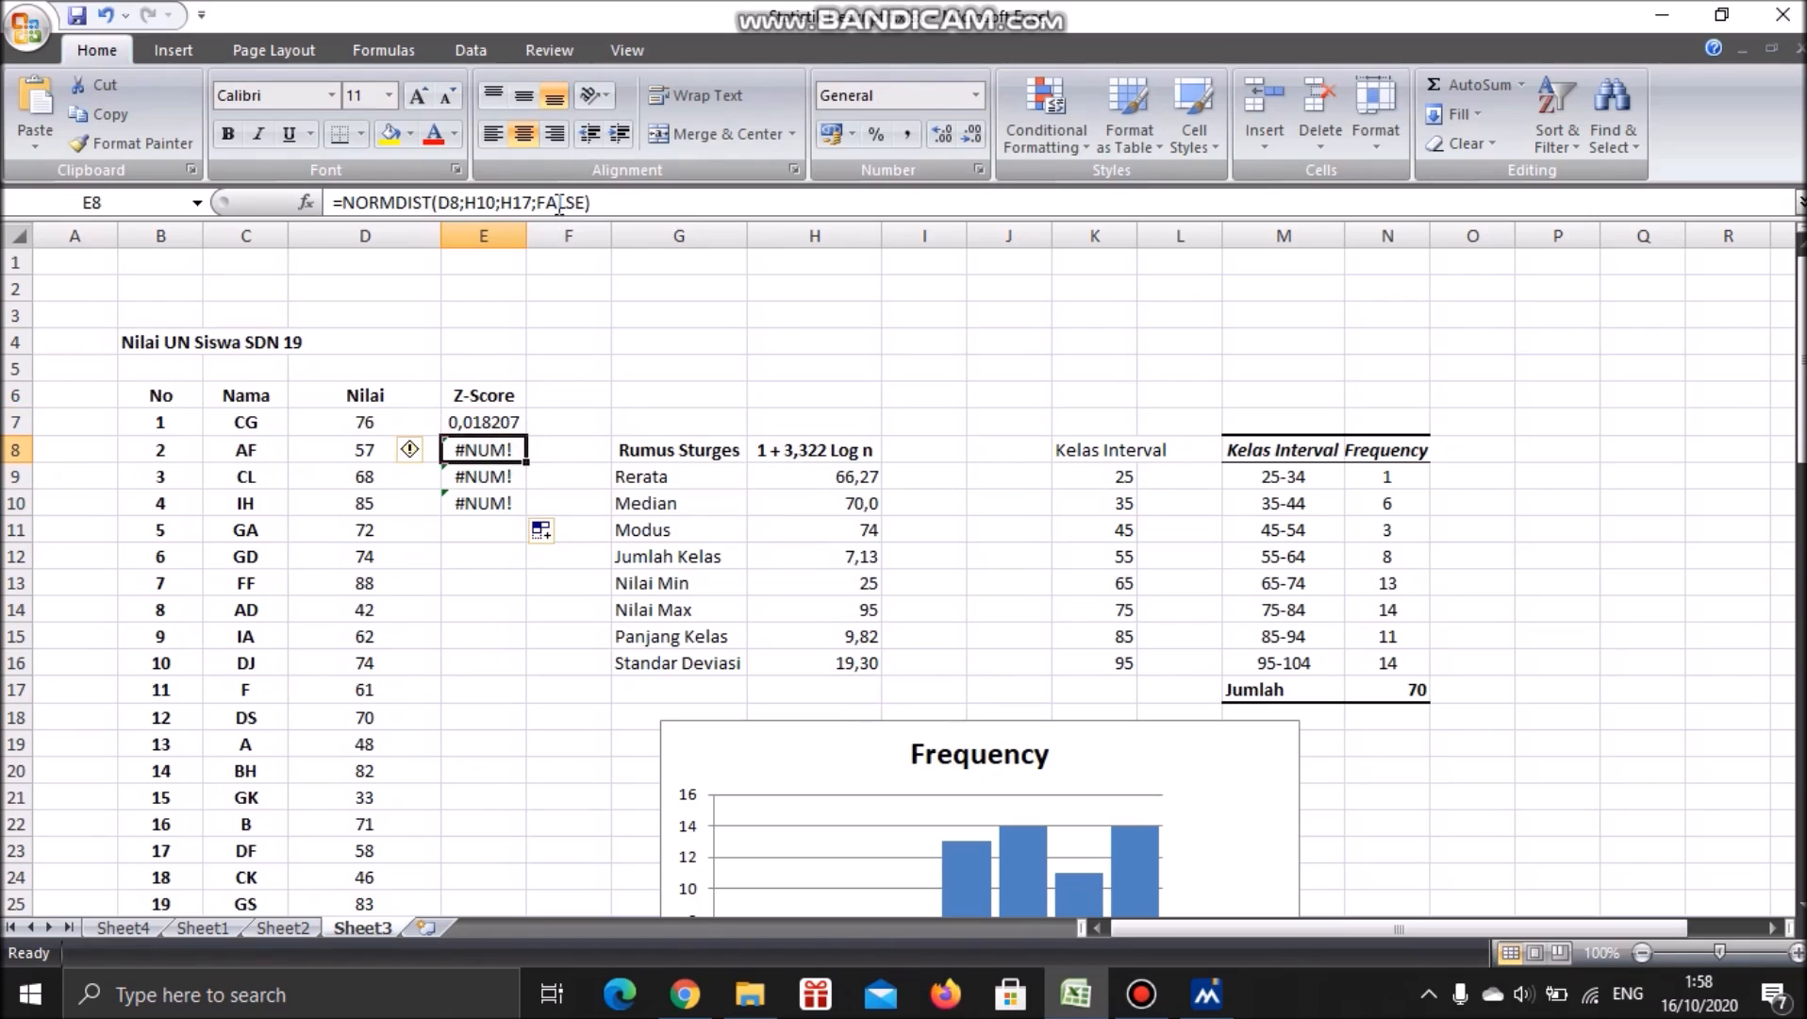
key(F2)
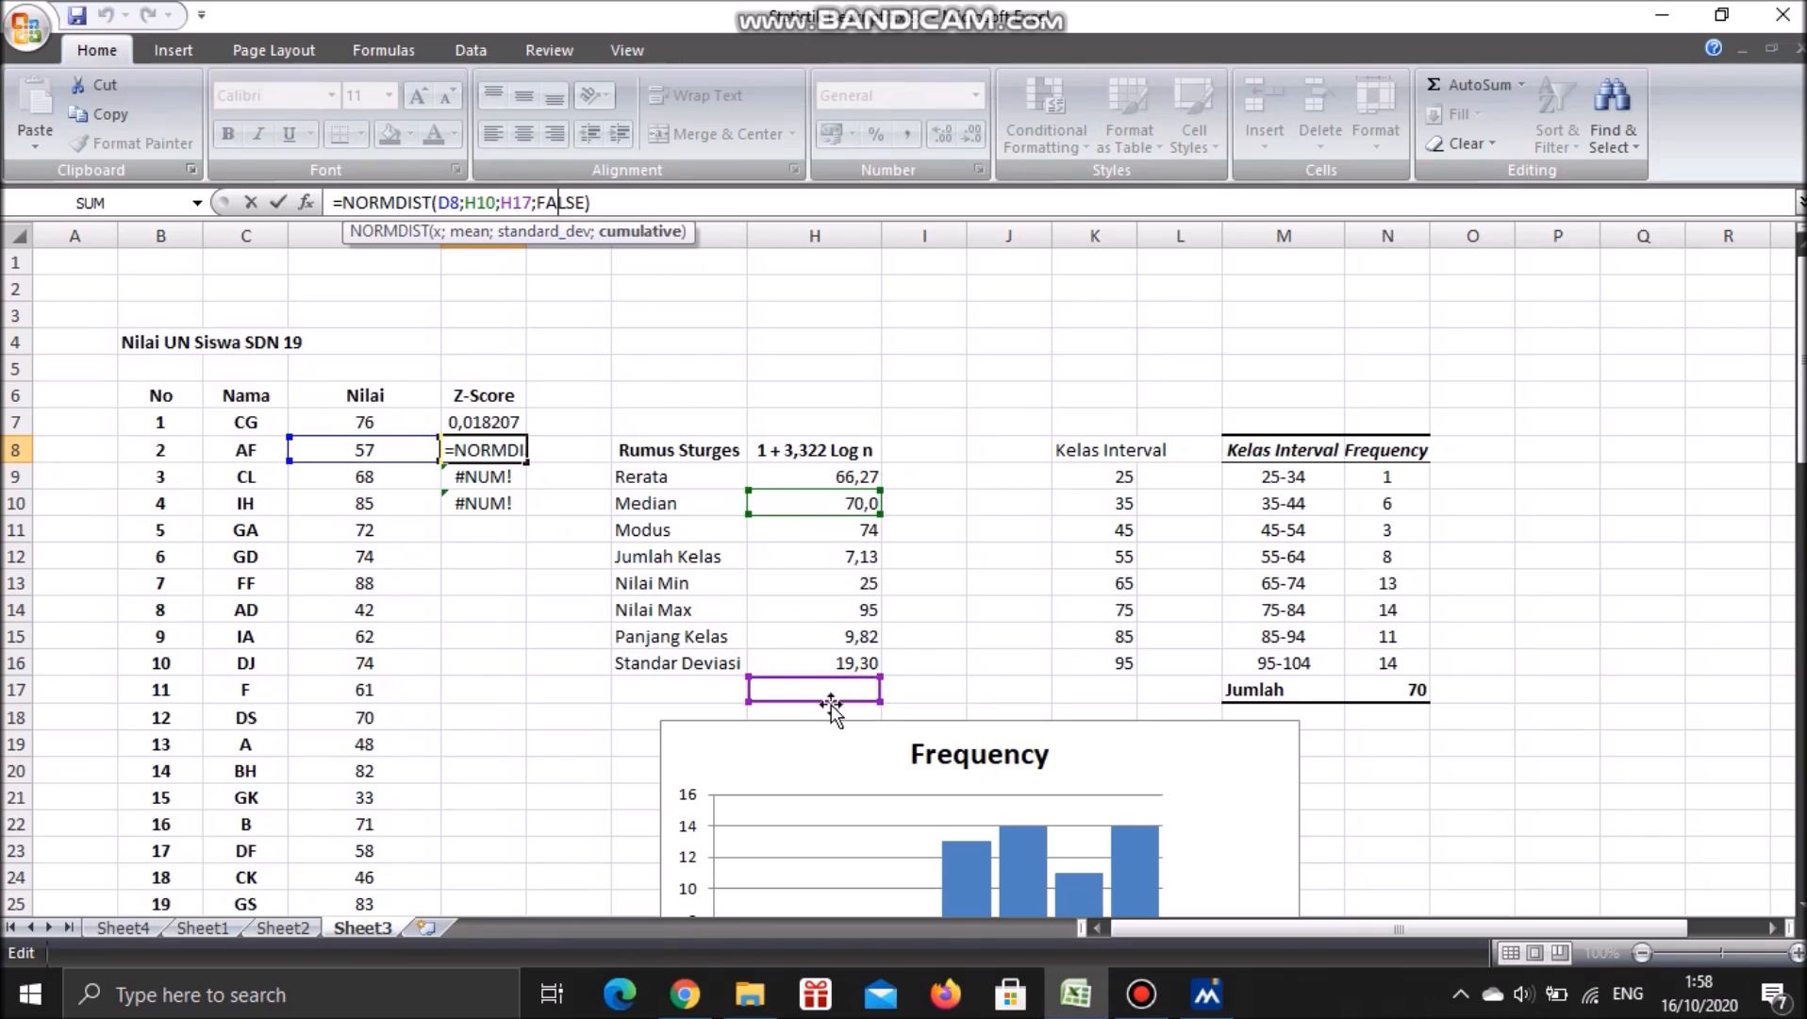
click(611, 201)
key(Return)
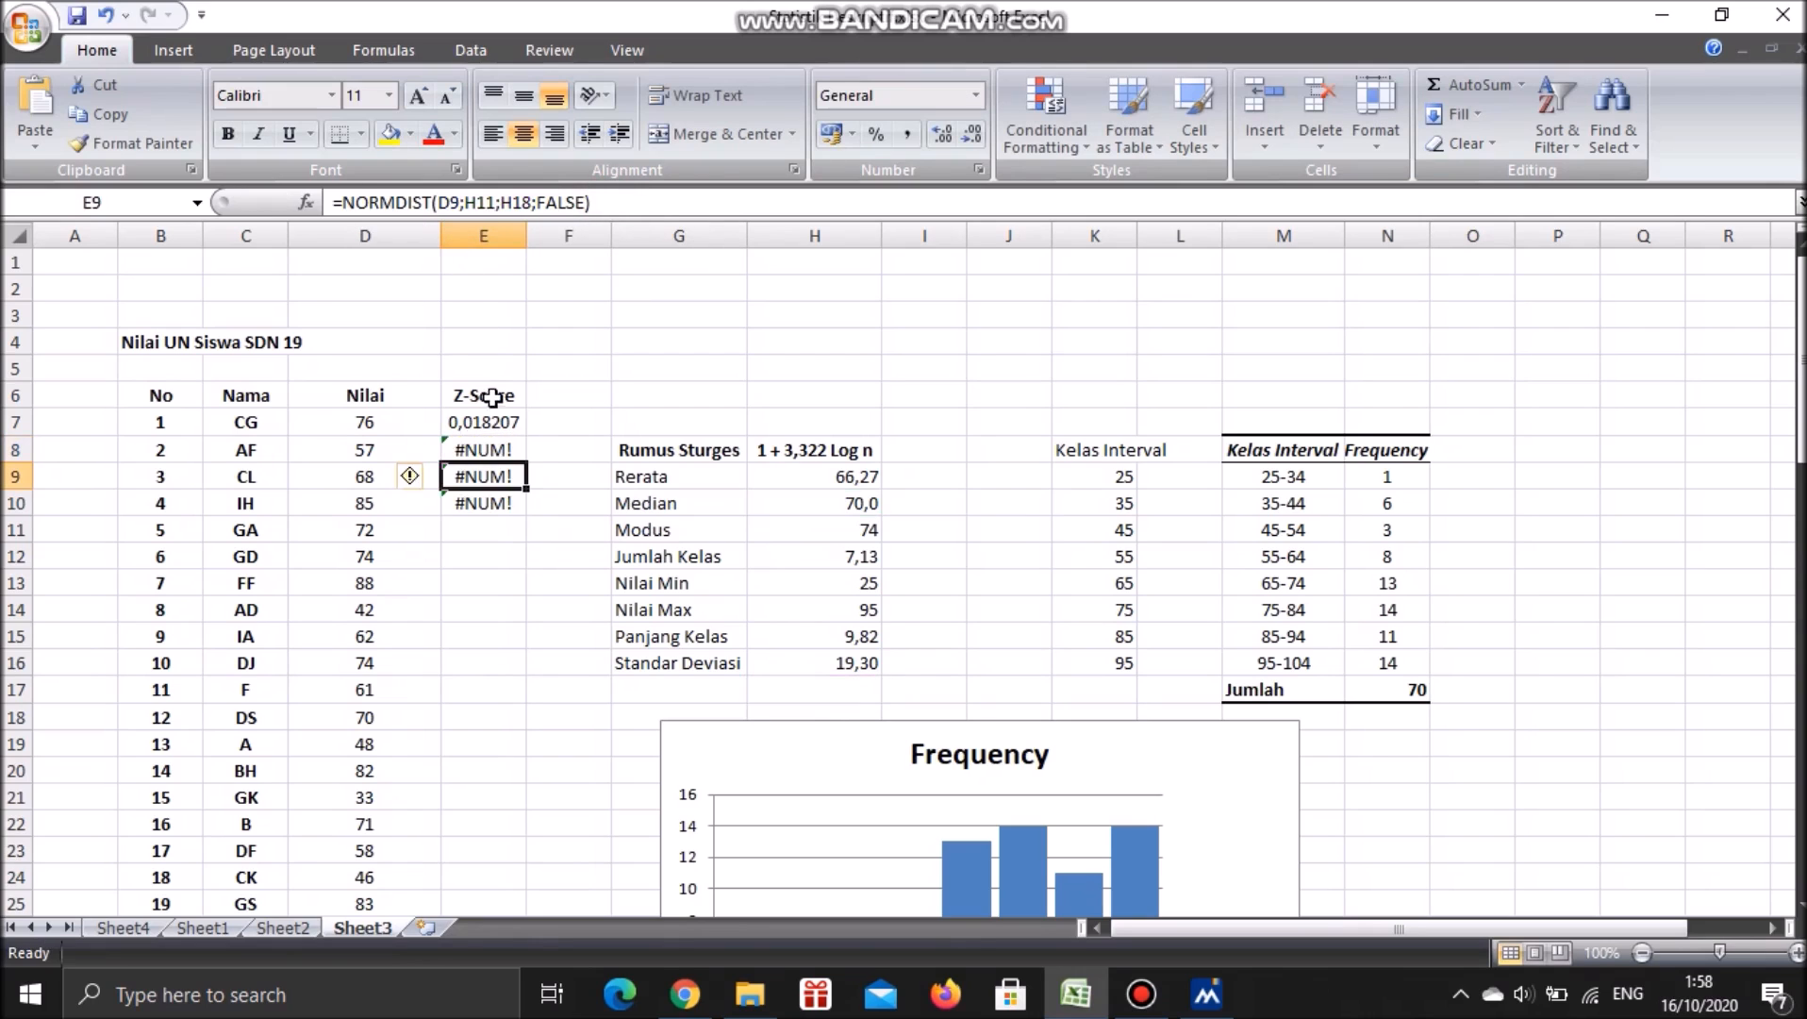
Make the mean and standard deviation references in E7 absolute, giving =NORMDIST(D7;$H$9;$H$16;FALSE)
click(484, 420)
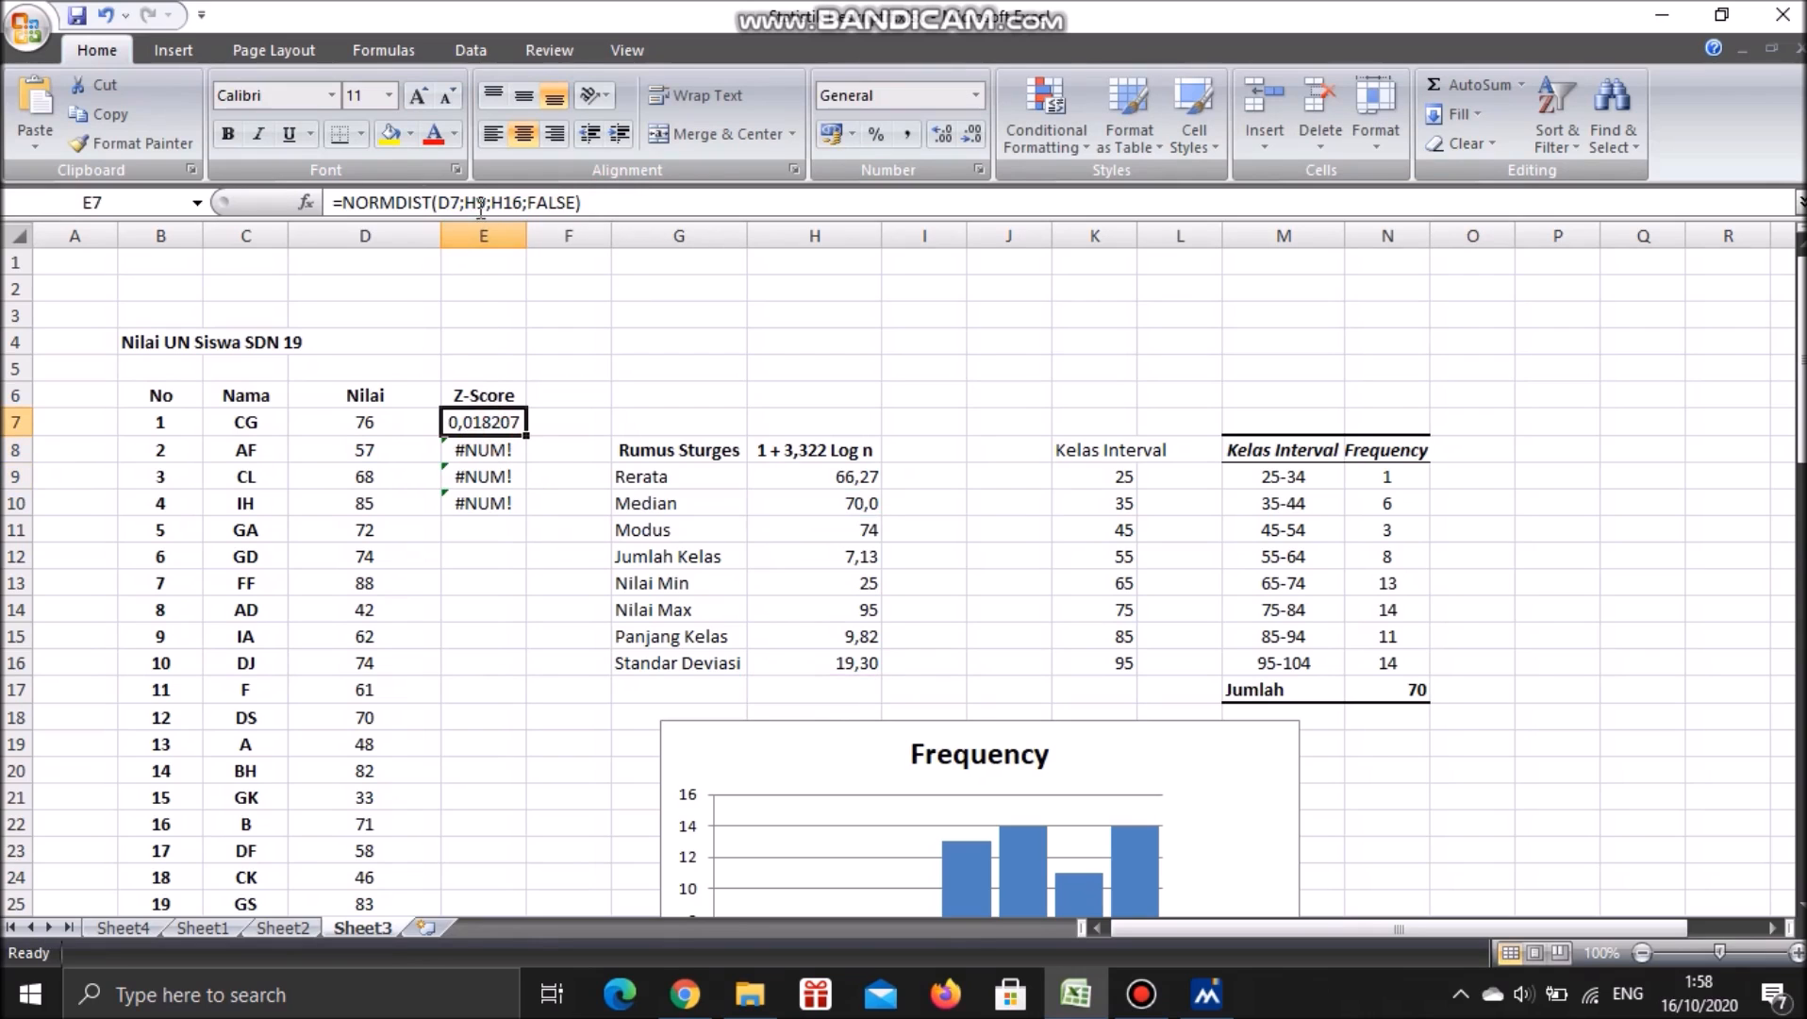
click(479, 201)
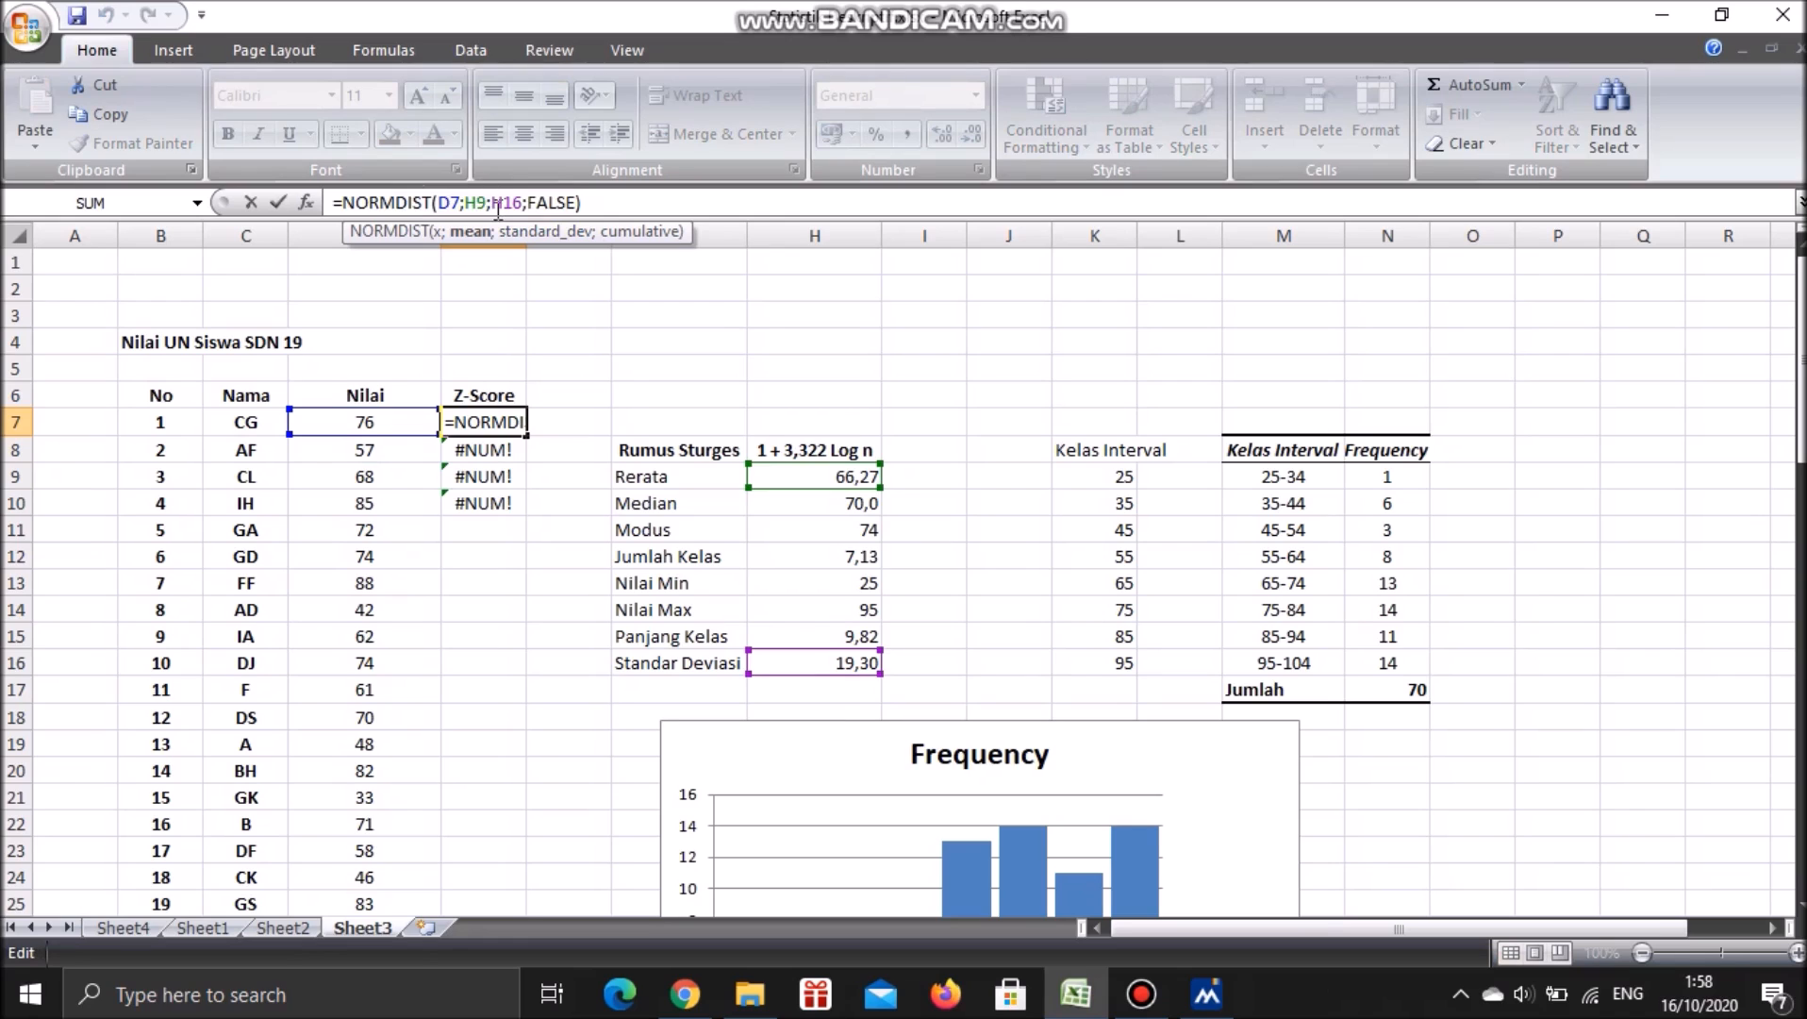
key(F4)
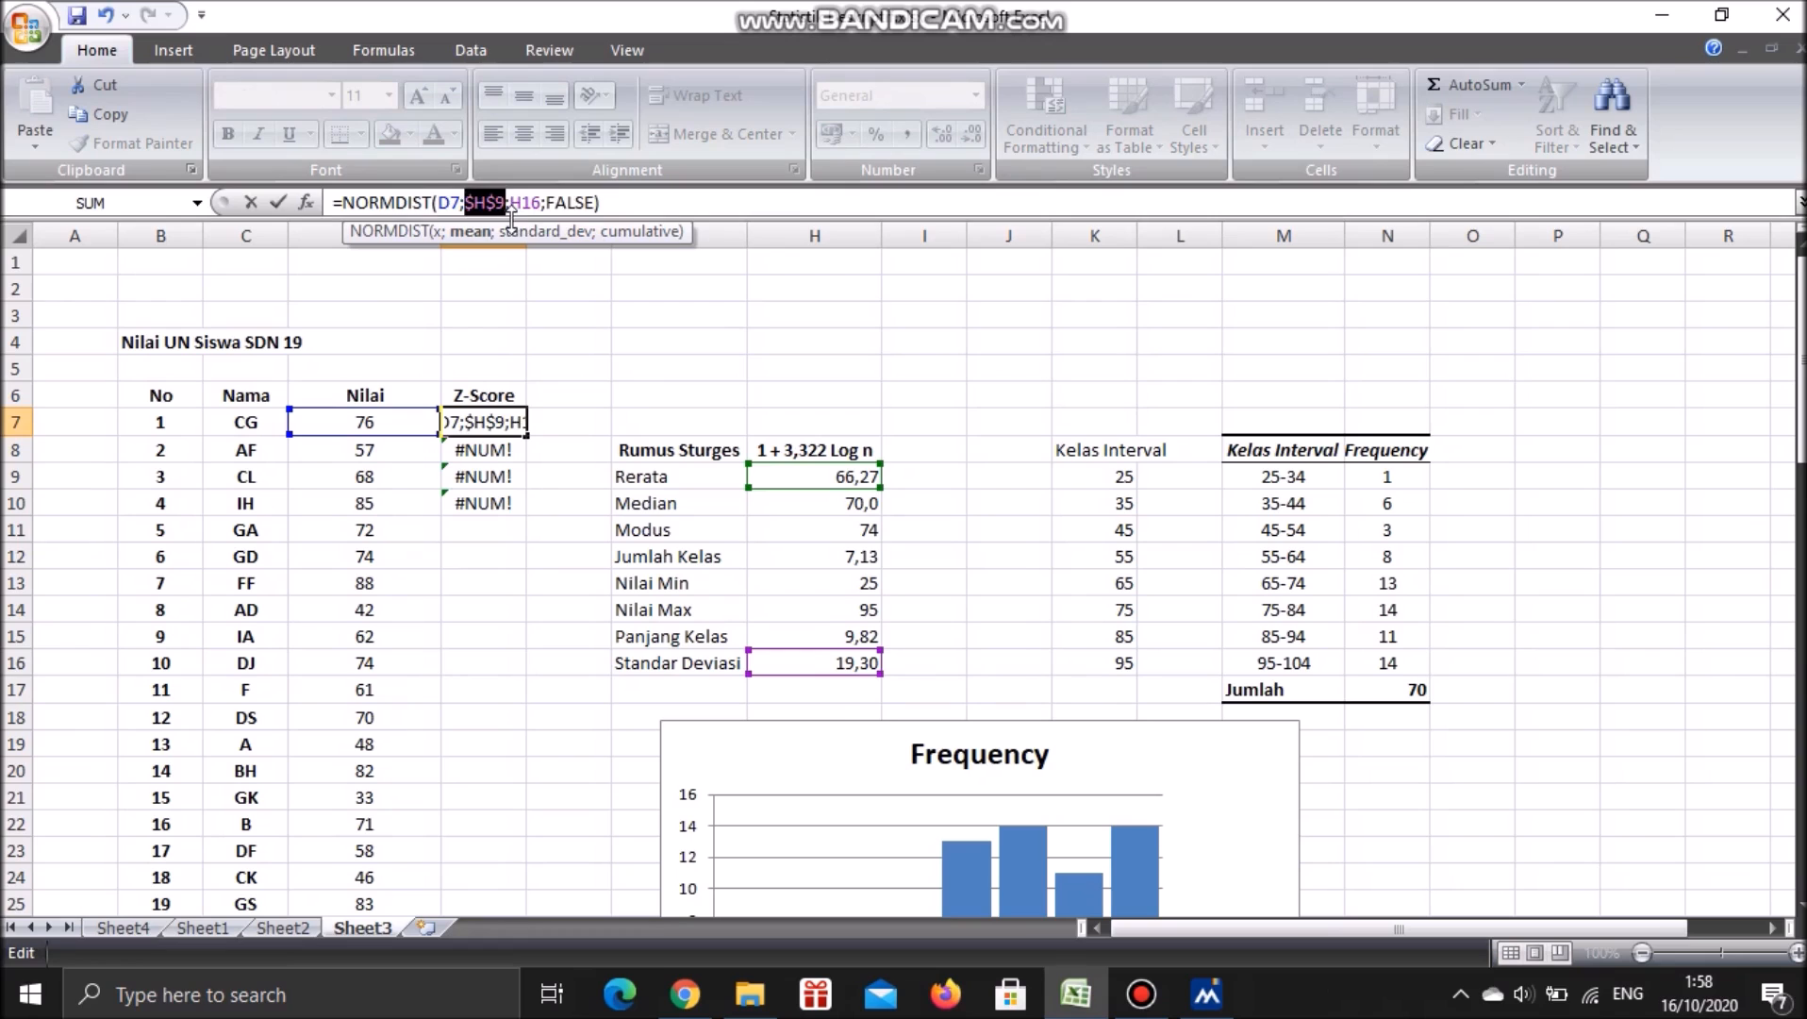
click(531, 202)
key(F4)
click(640, 214)
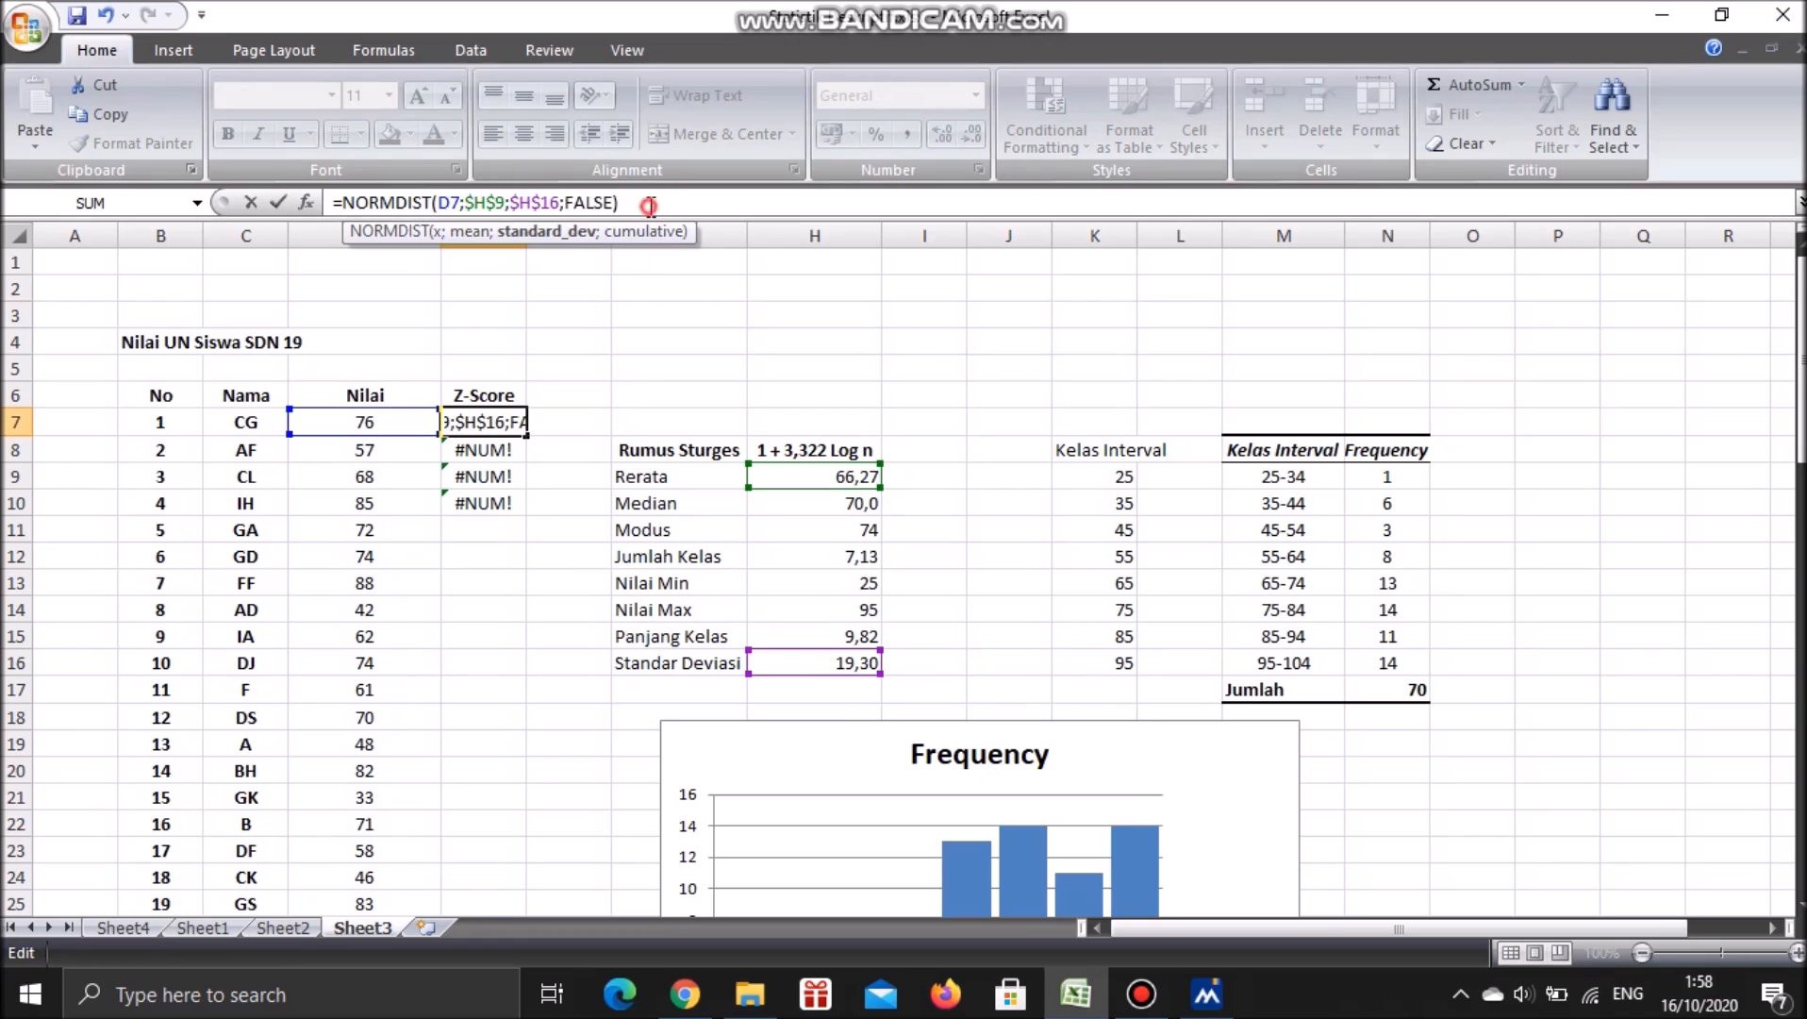
key(Return)
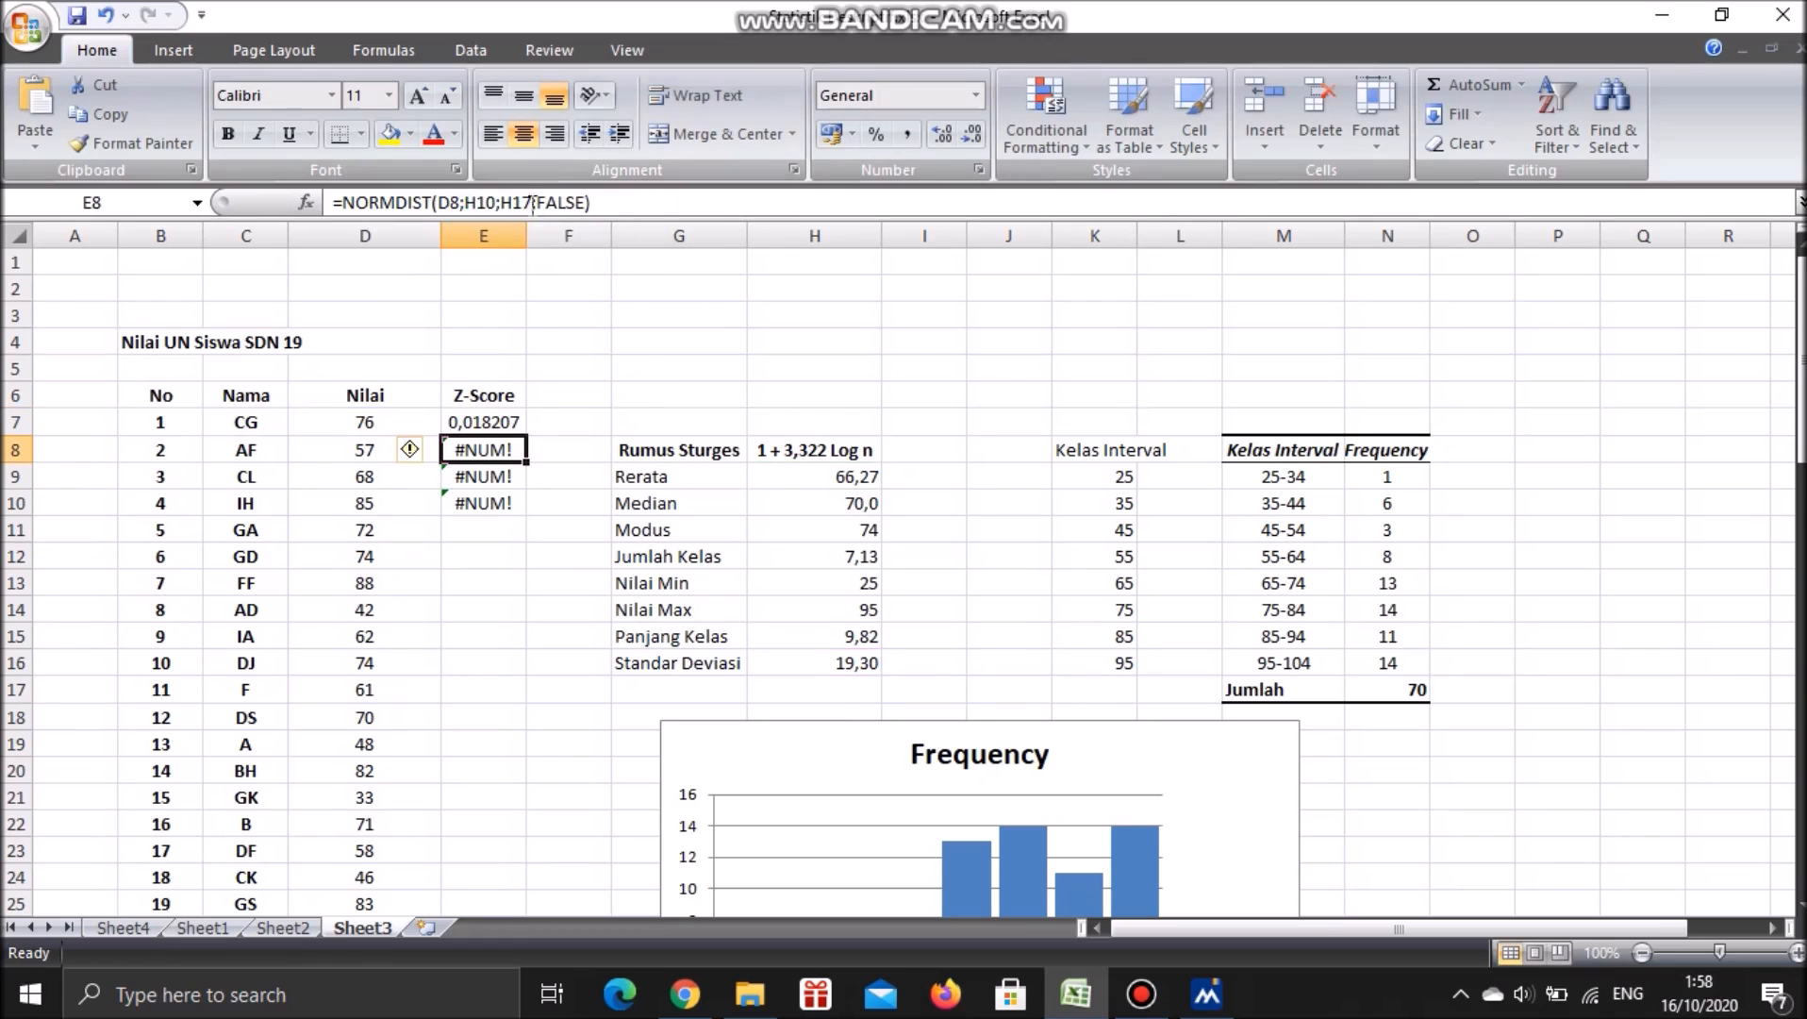
Copy the corrected E7 formula down the Z-Score column to E76, the last student's row
click(507, 422)
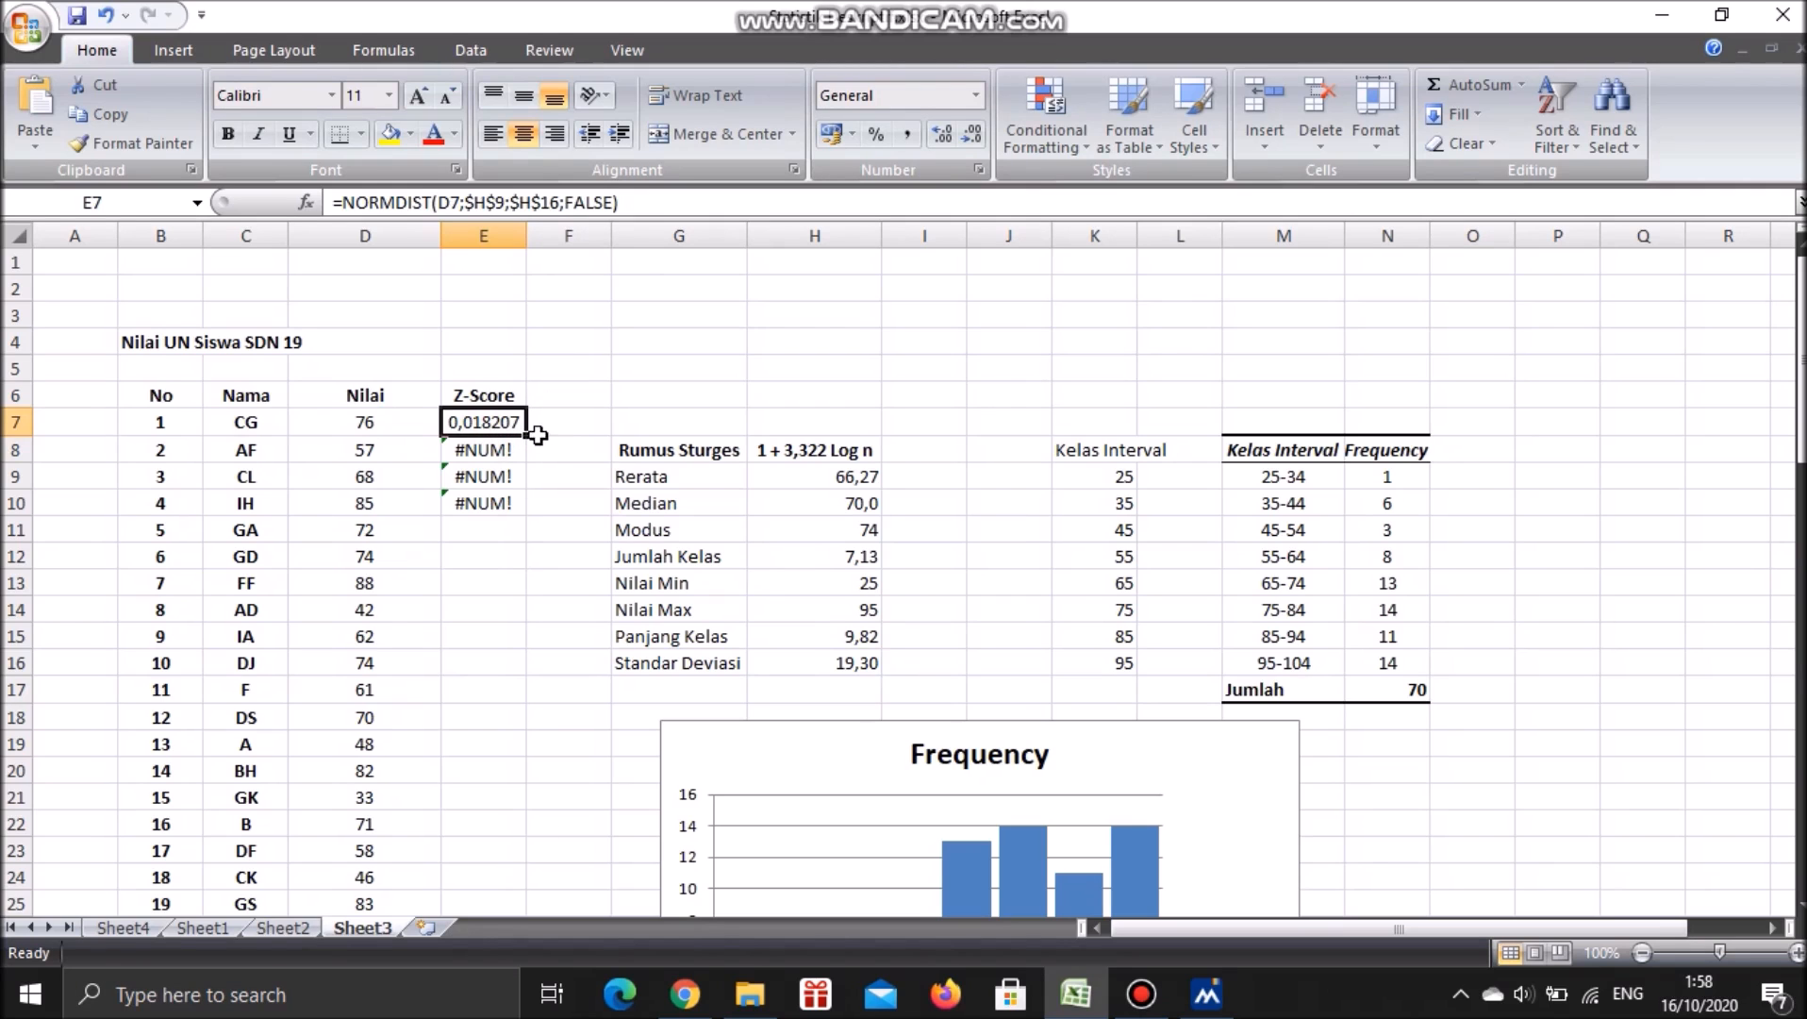
drag(531, 437, 513, 643)
drag(512, 1004, 484, 846)
scroll(594, 717, up, 18)
click(679, 368)
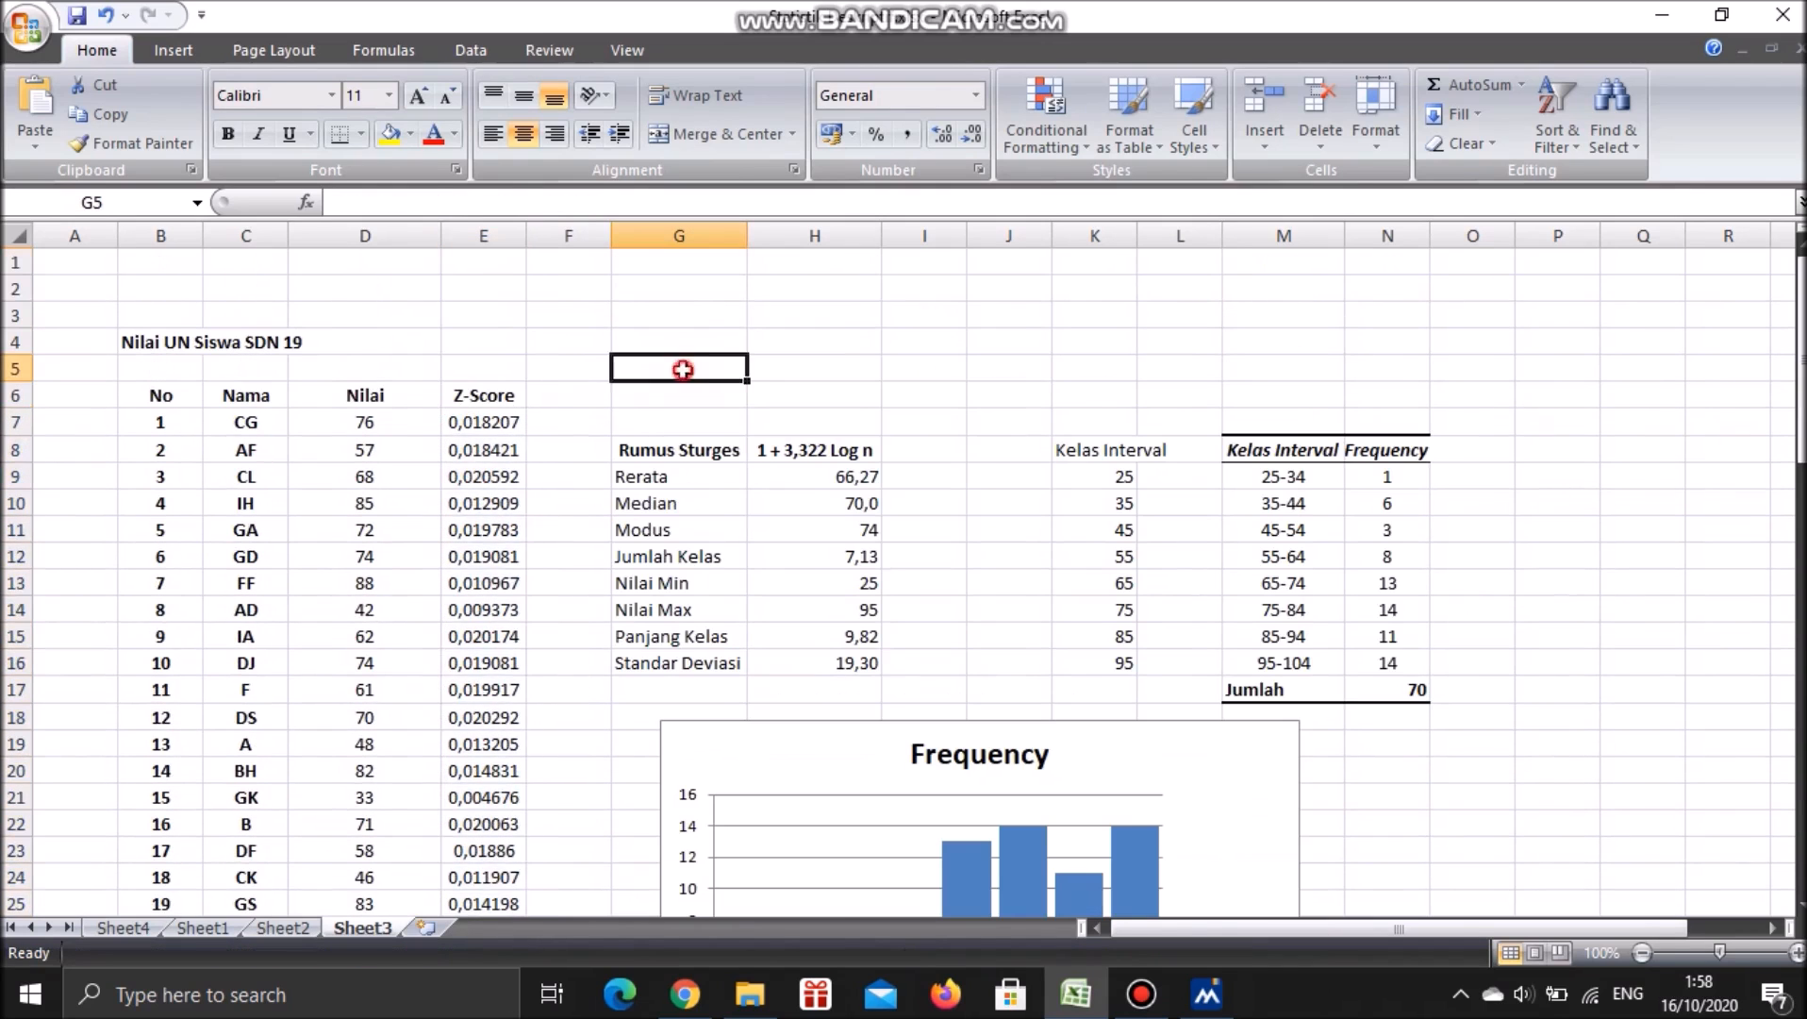
Add a new data series named "Kurval Normal" to the Frequency chart's data source
scroll(1094, 542, down, 2)
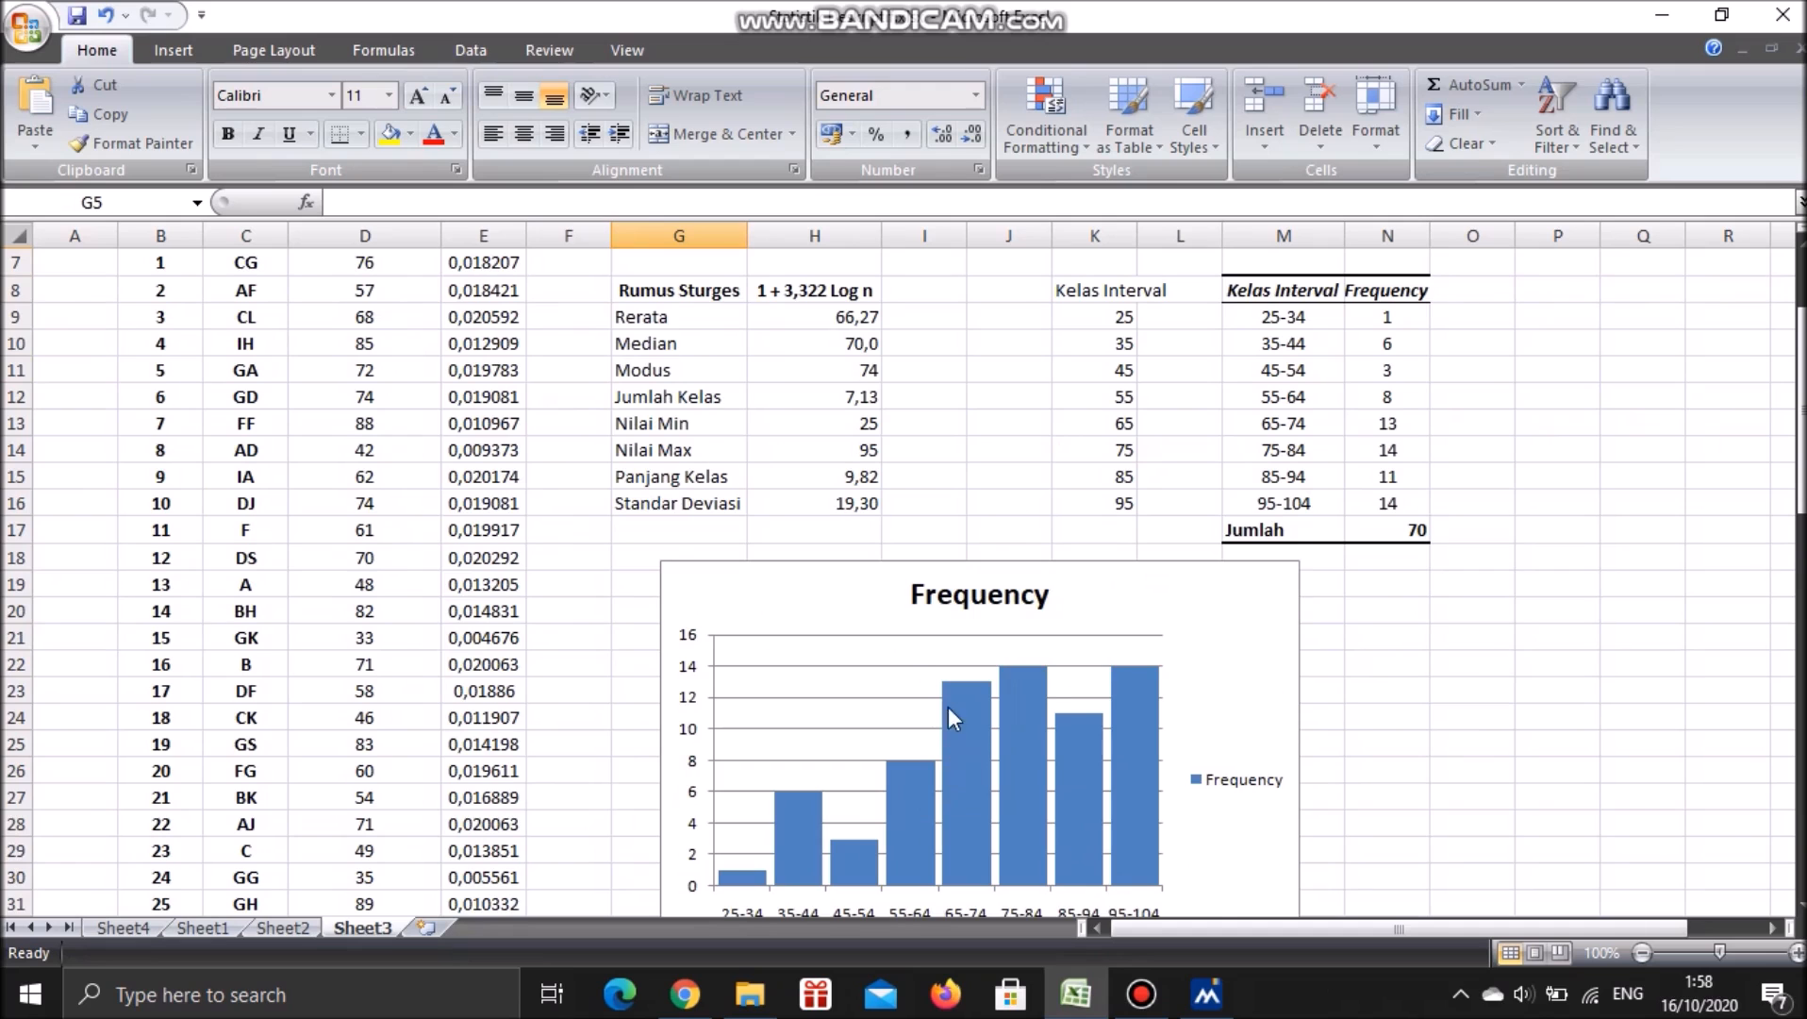
scroll(947, 705, down, 2)
click(907, 556)
right_click(905, 548)
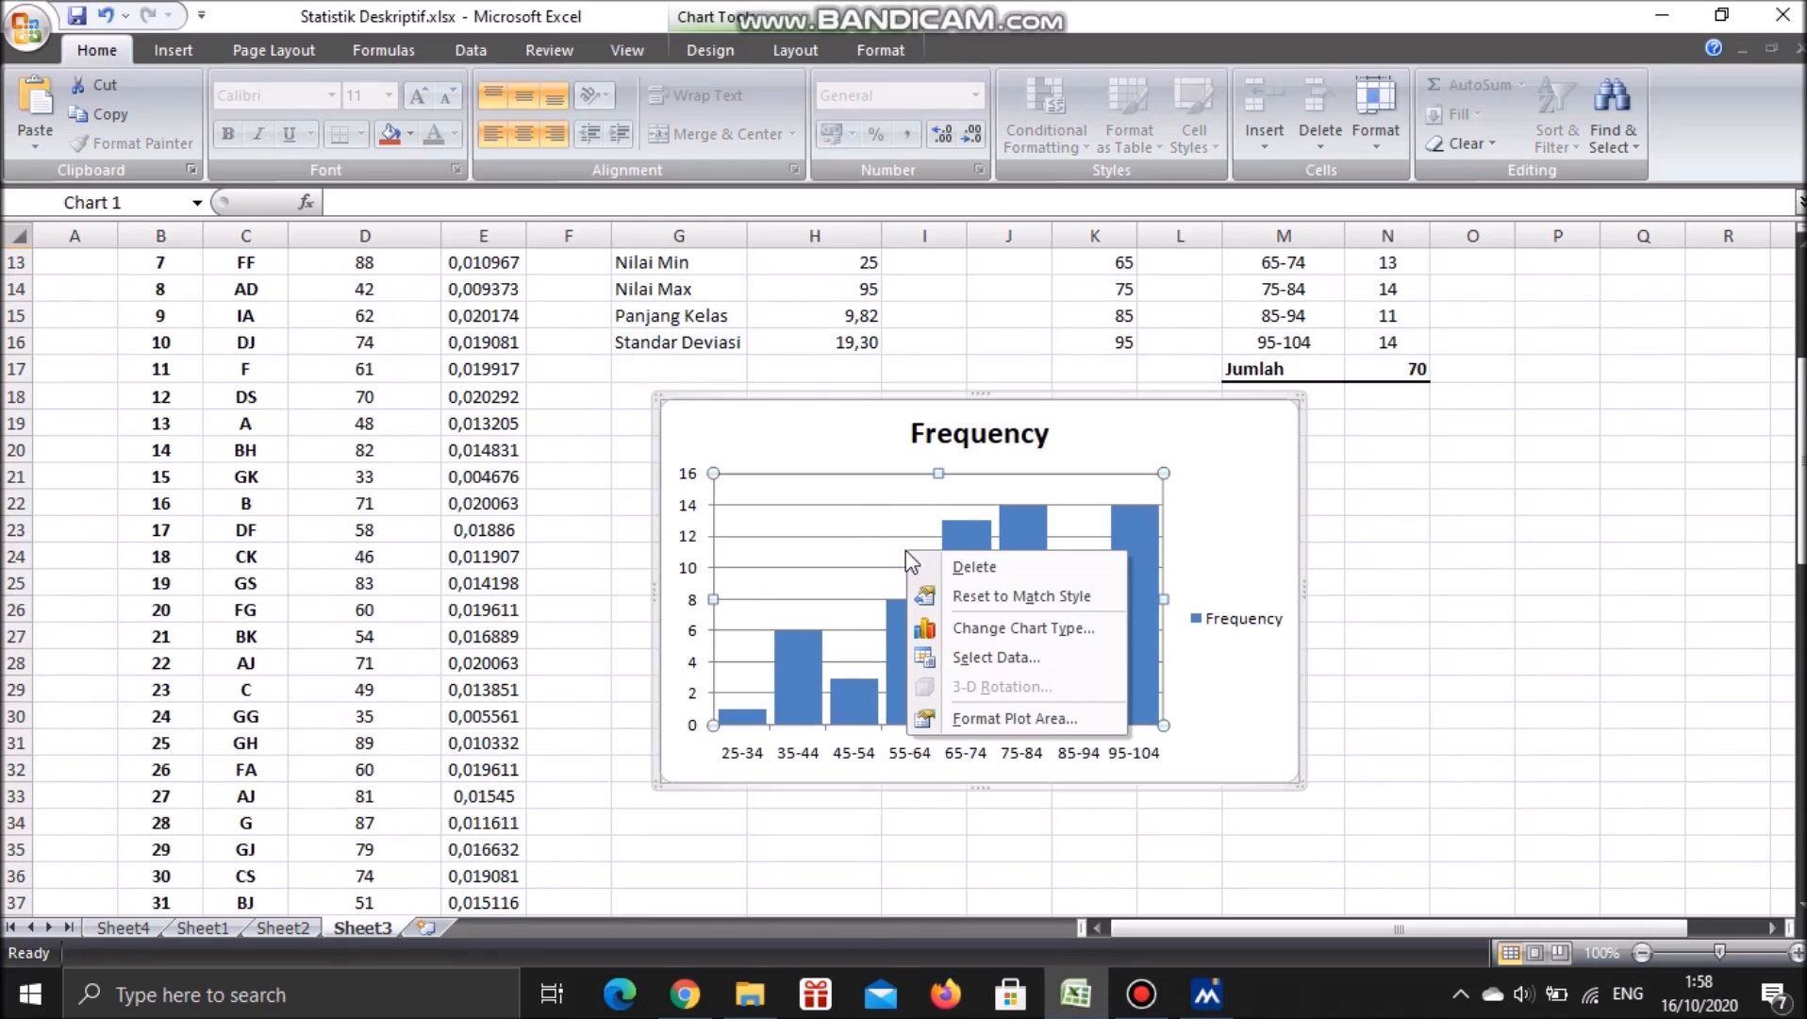
click(1003, 657)
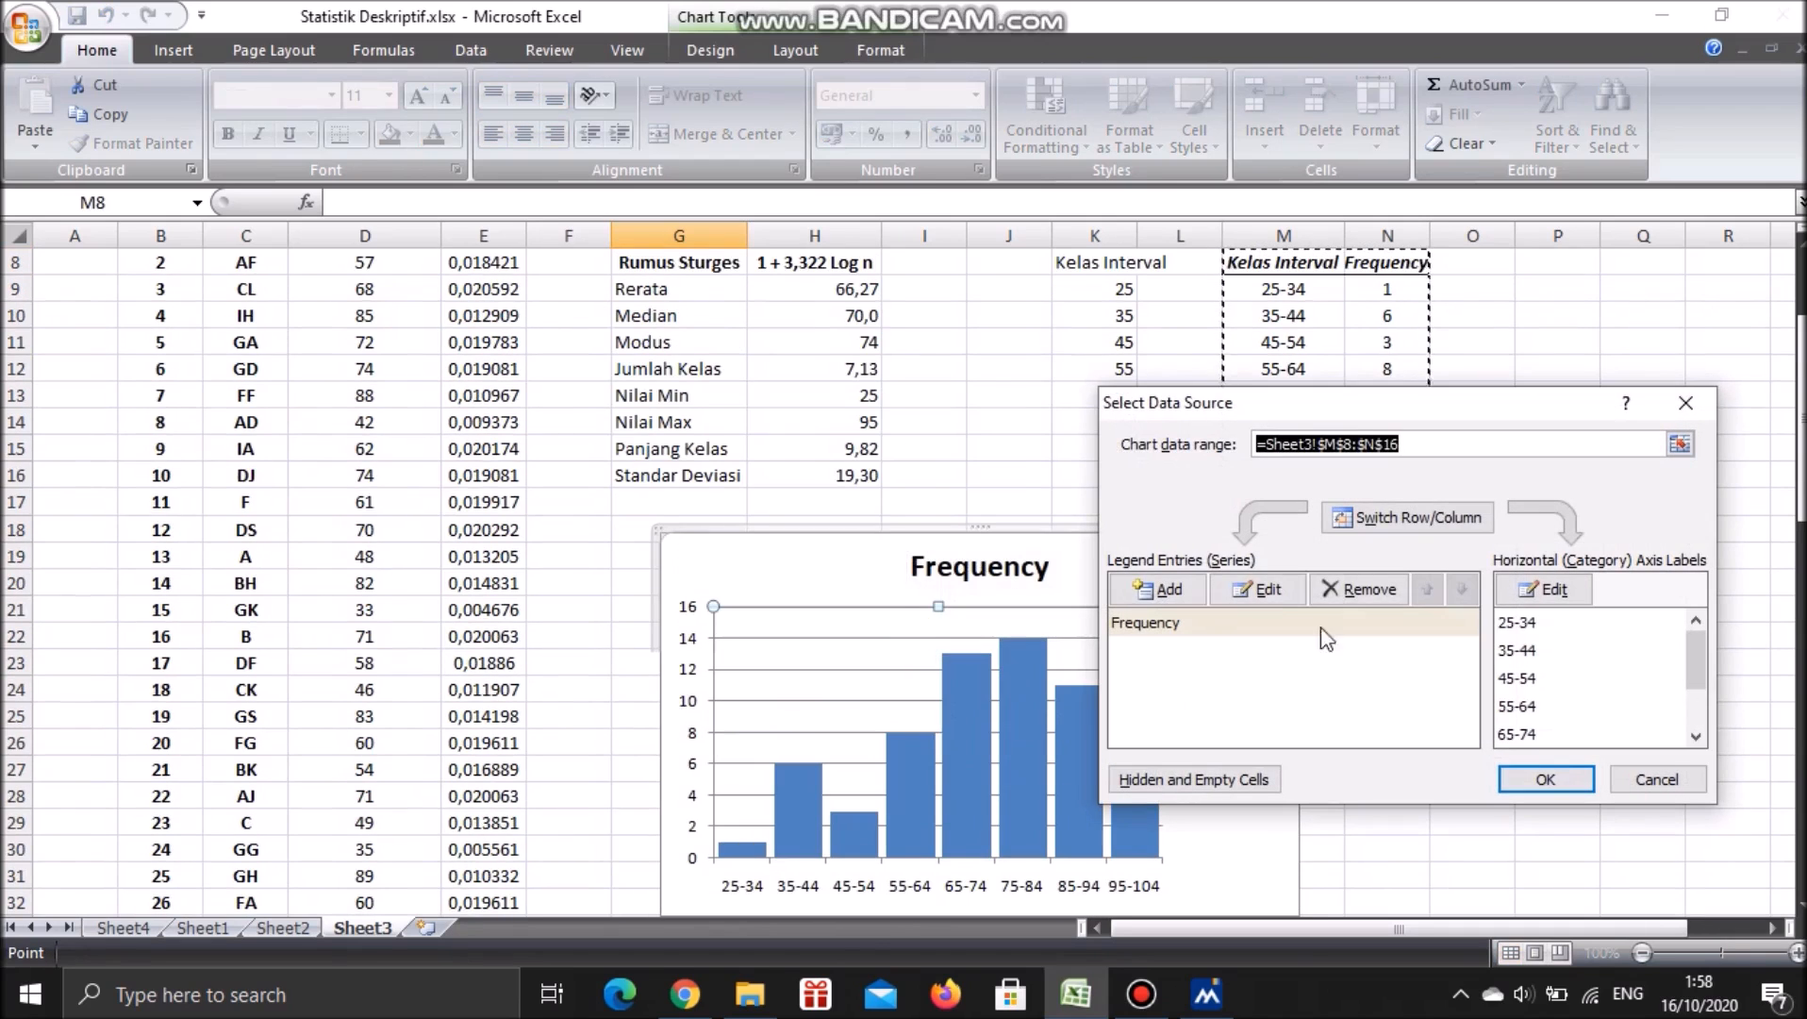
click(1159, 590)
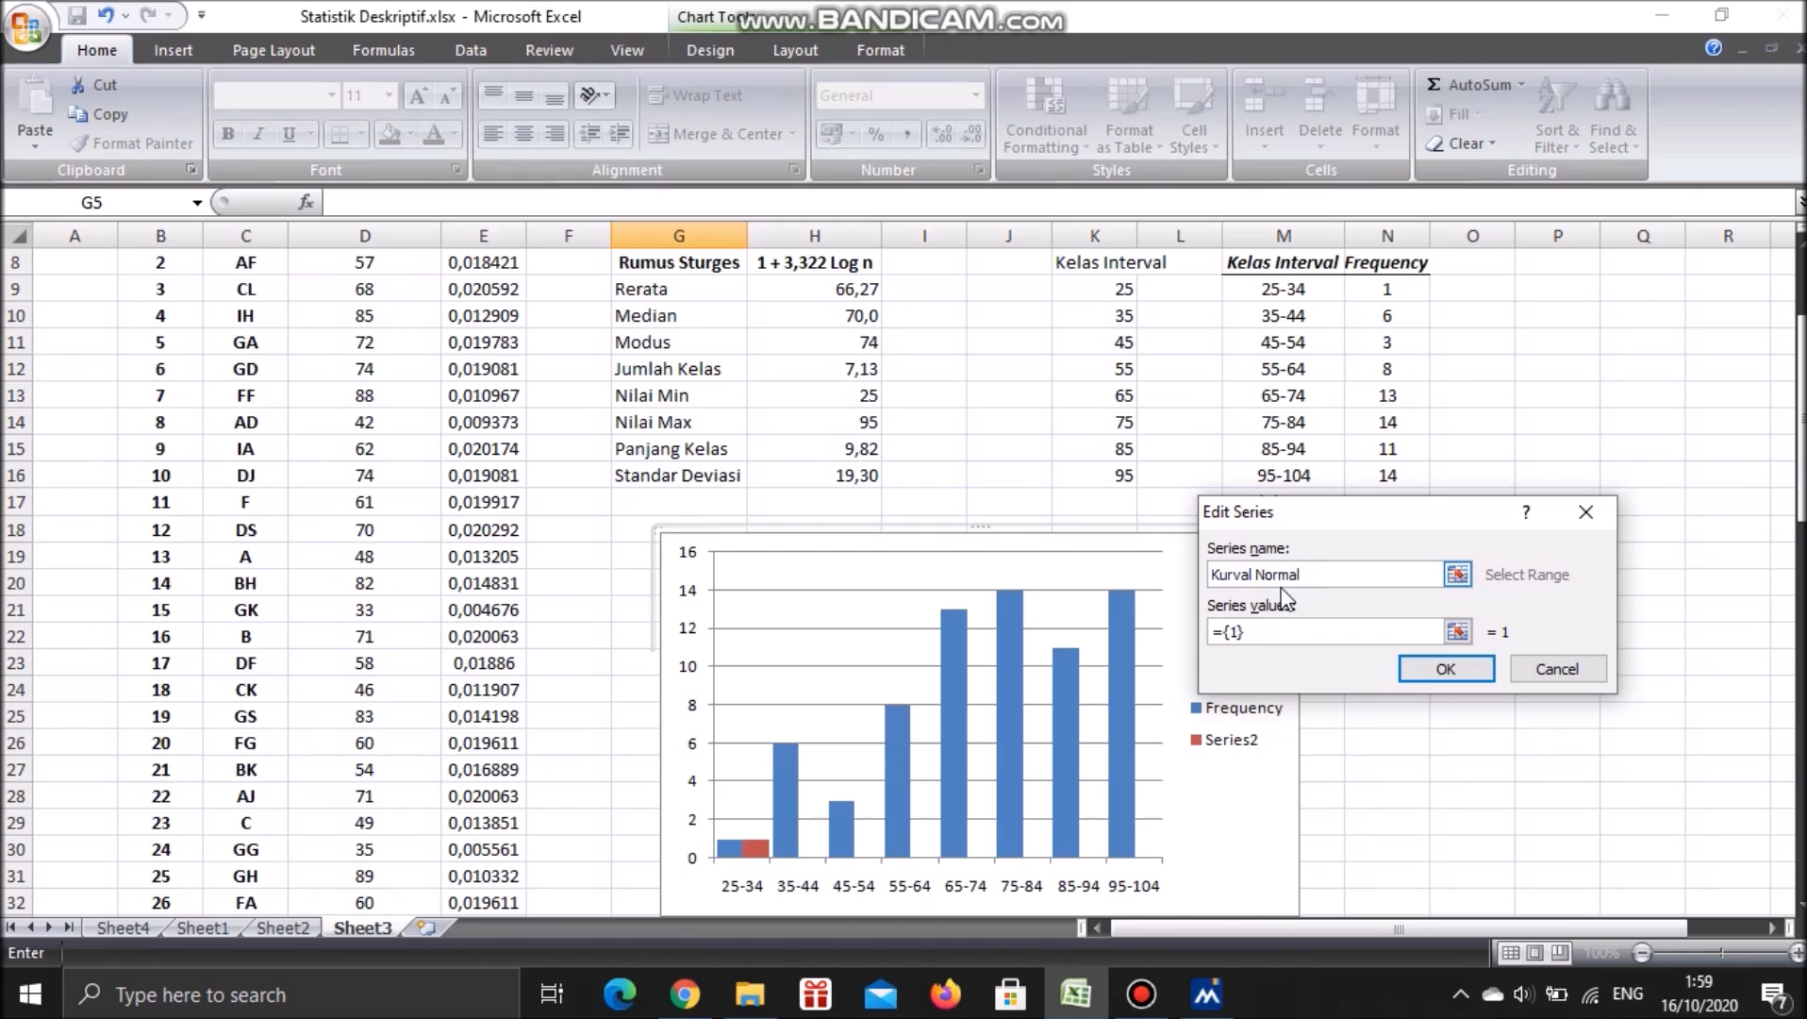
Set the Kurval Normal series values to the Z-Score range E7:E76 on Sheet3 and accept the series
click(1271, 634)
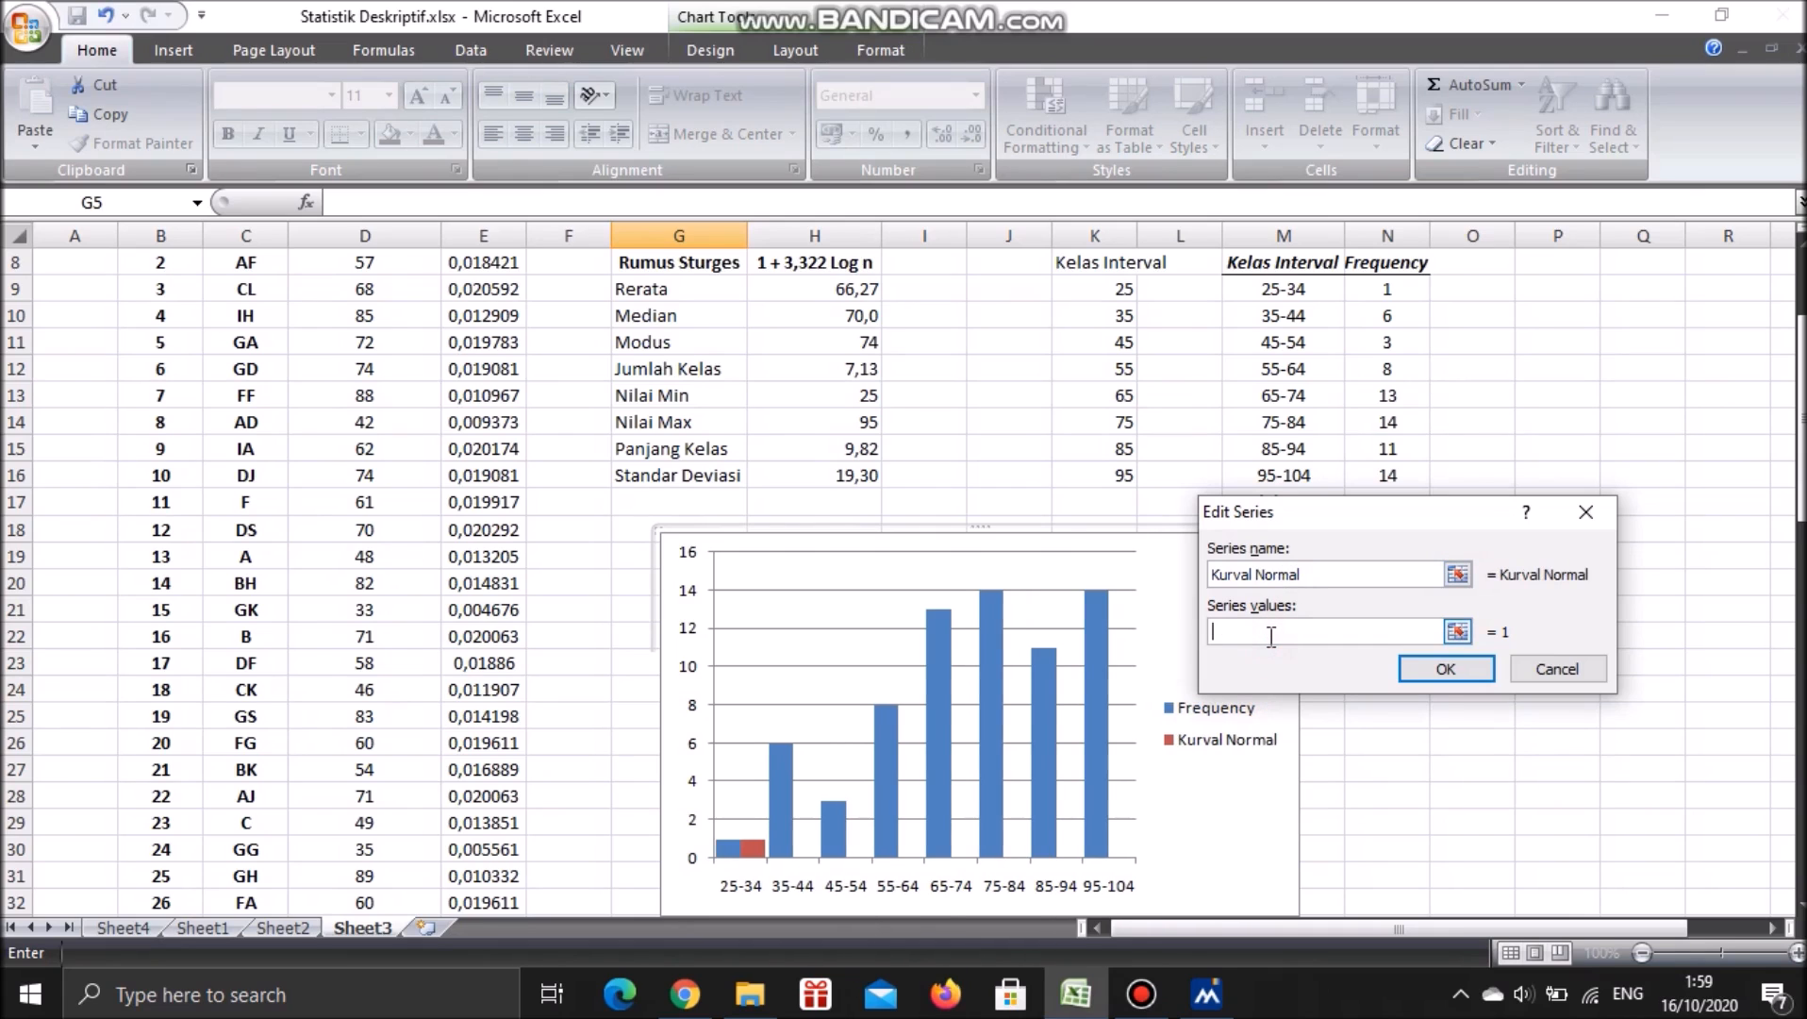
scroll(585, 462, up, 3)
click(497, 434)
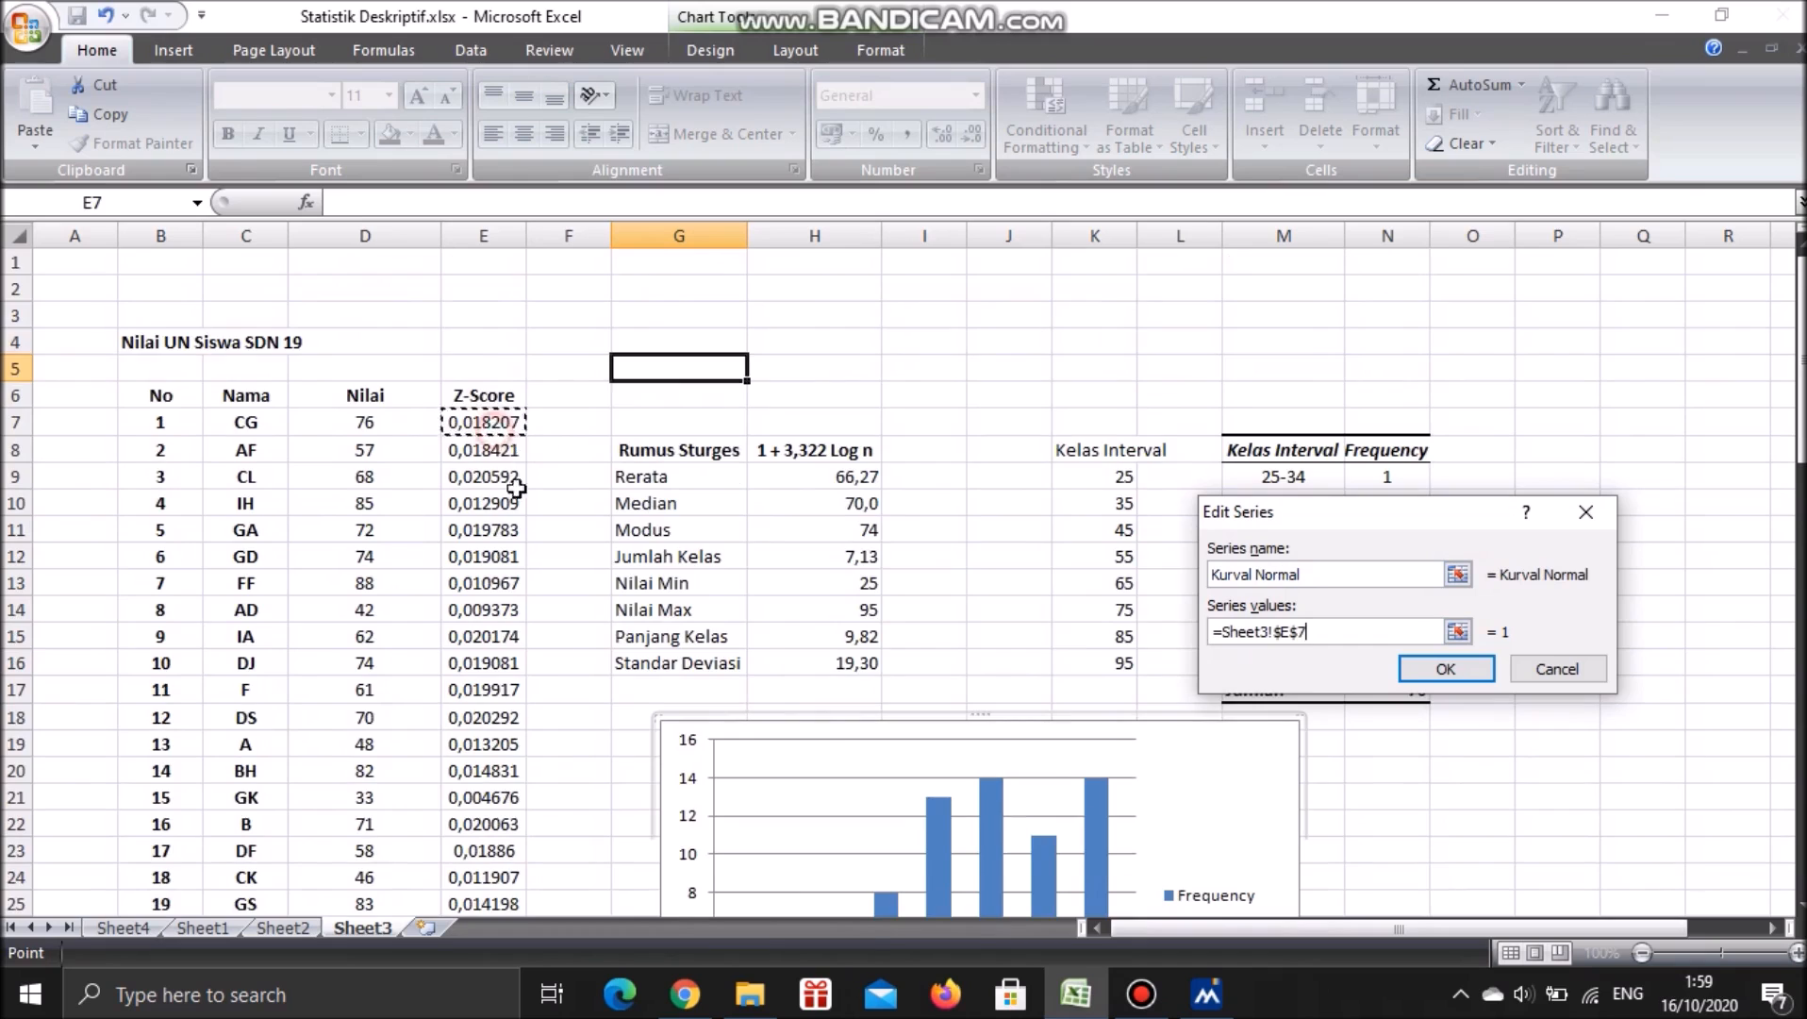
scroll(582, 778, down, 9)
scroll(582, 778, down, 10)
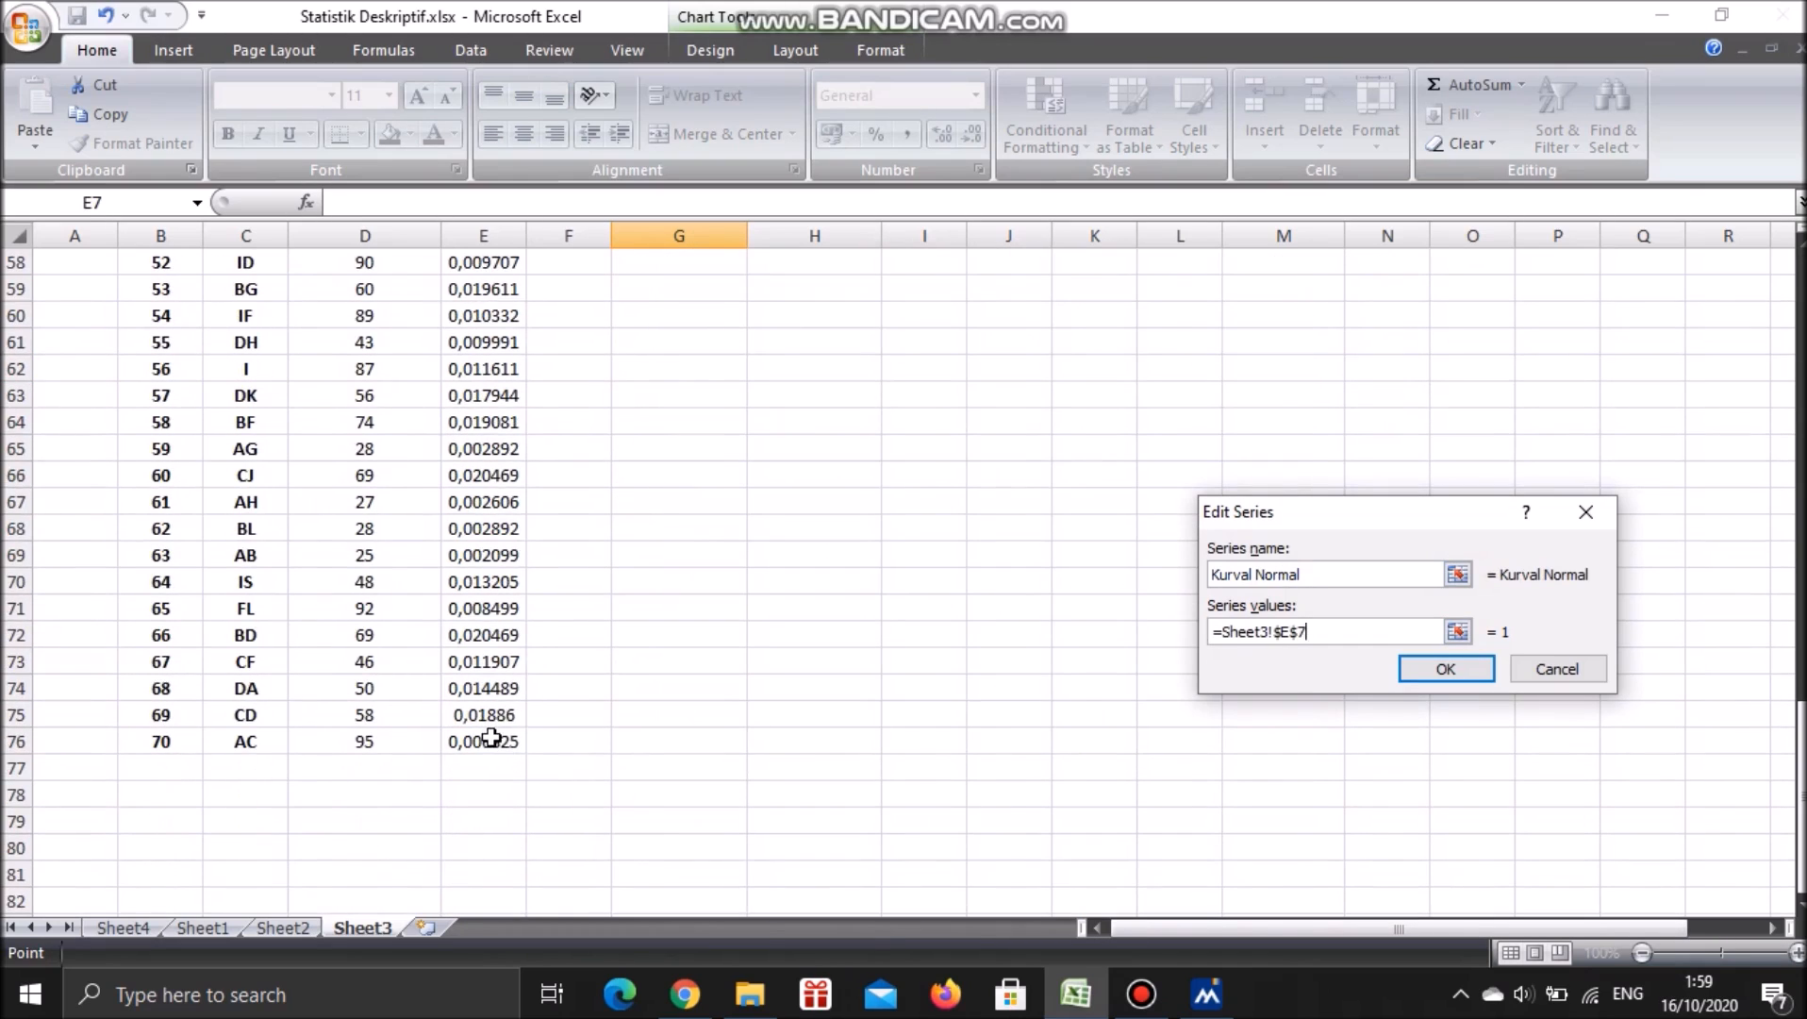
shift+click(490, 738)
scroll(778, 730, up, 19)
click(1446, 667)
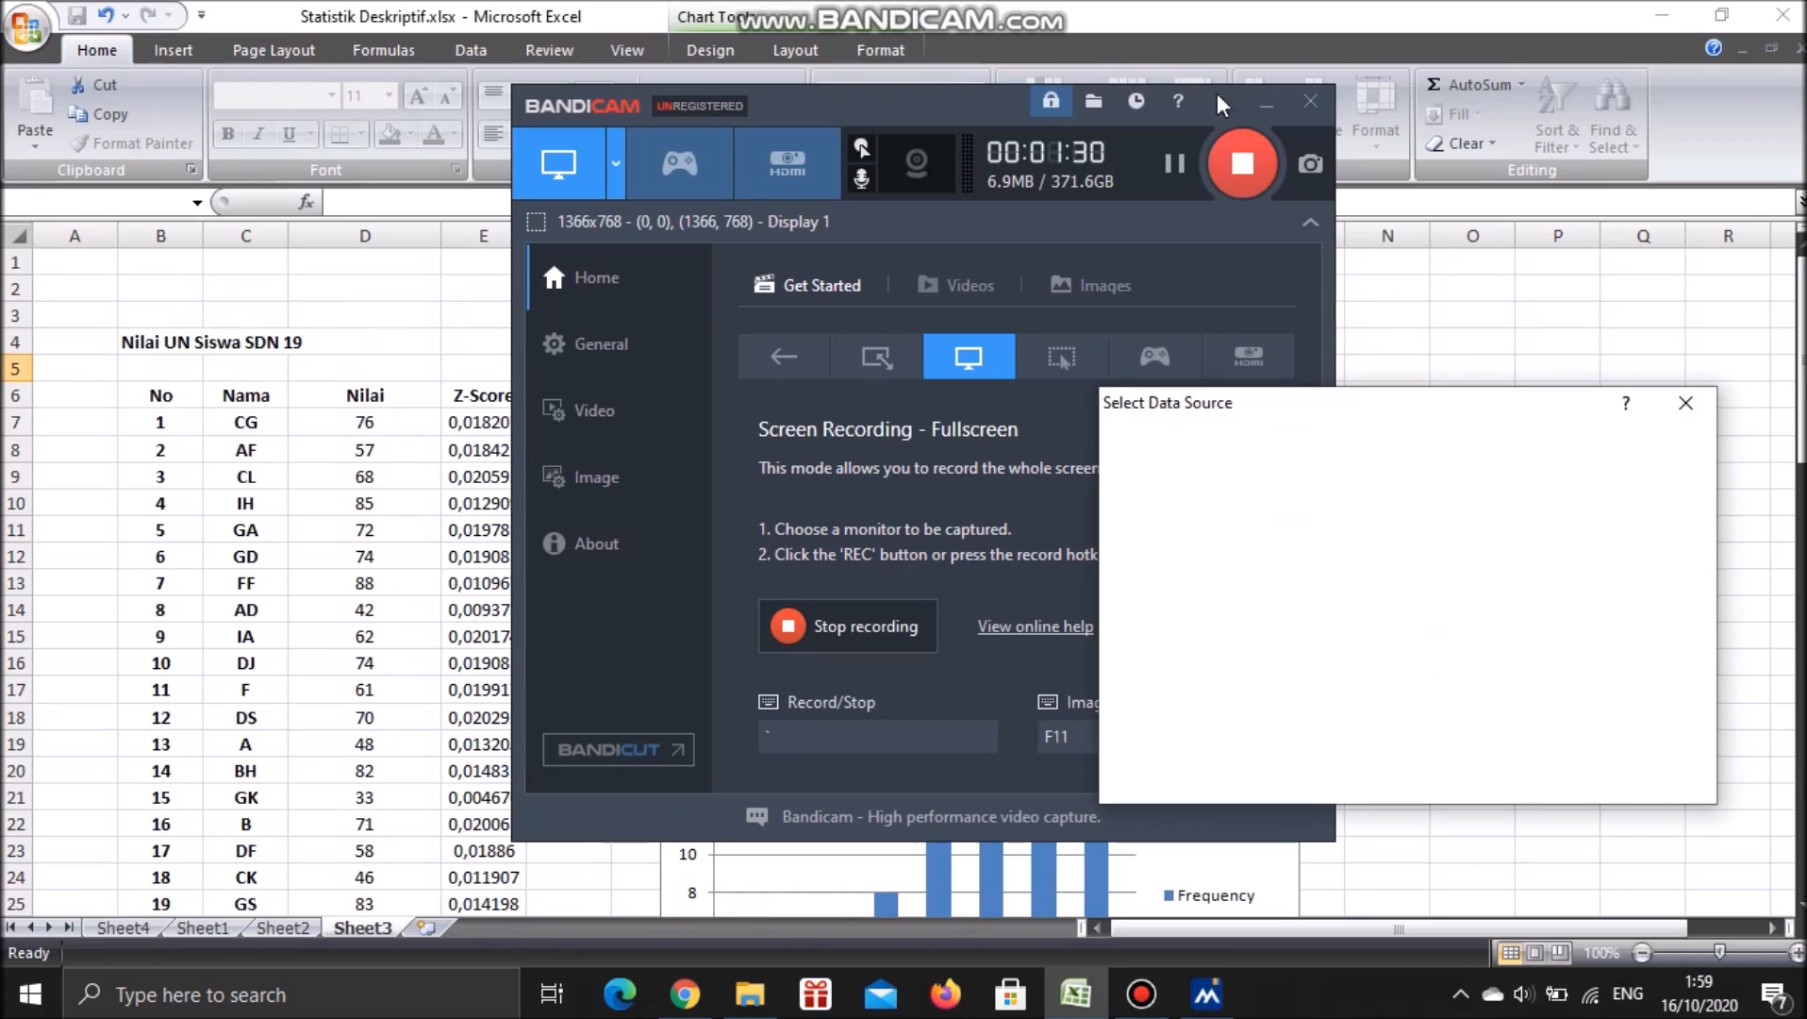
click(1266, 102)
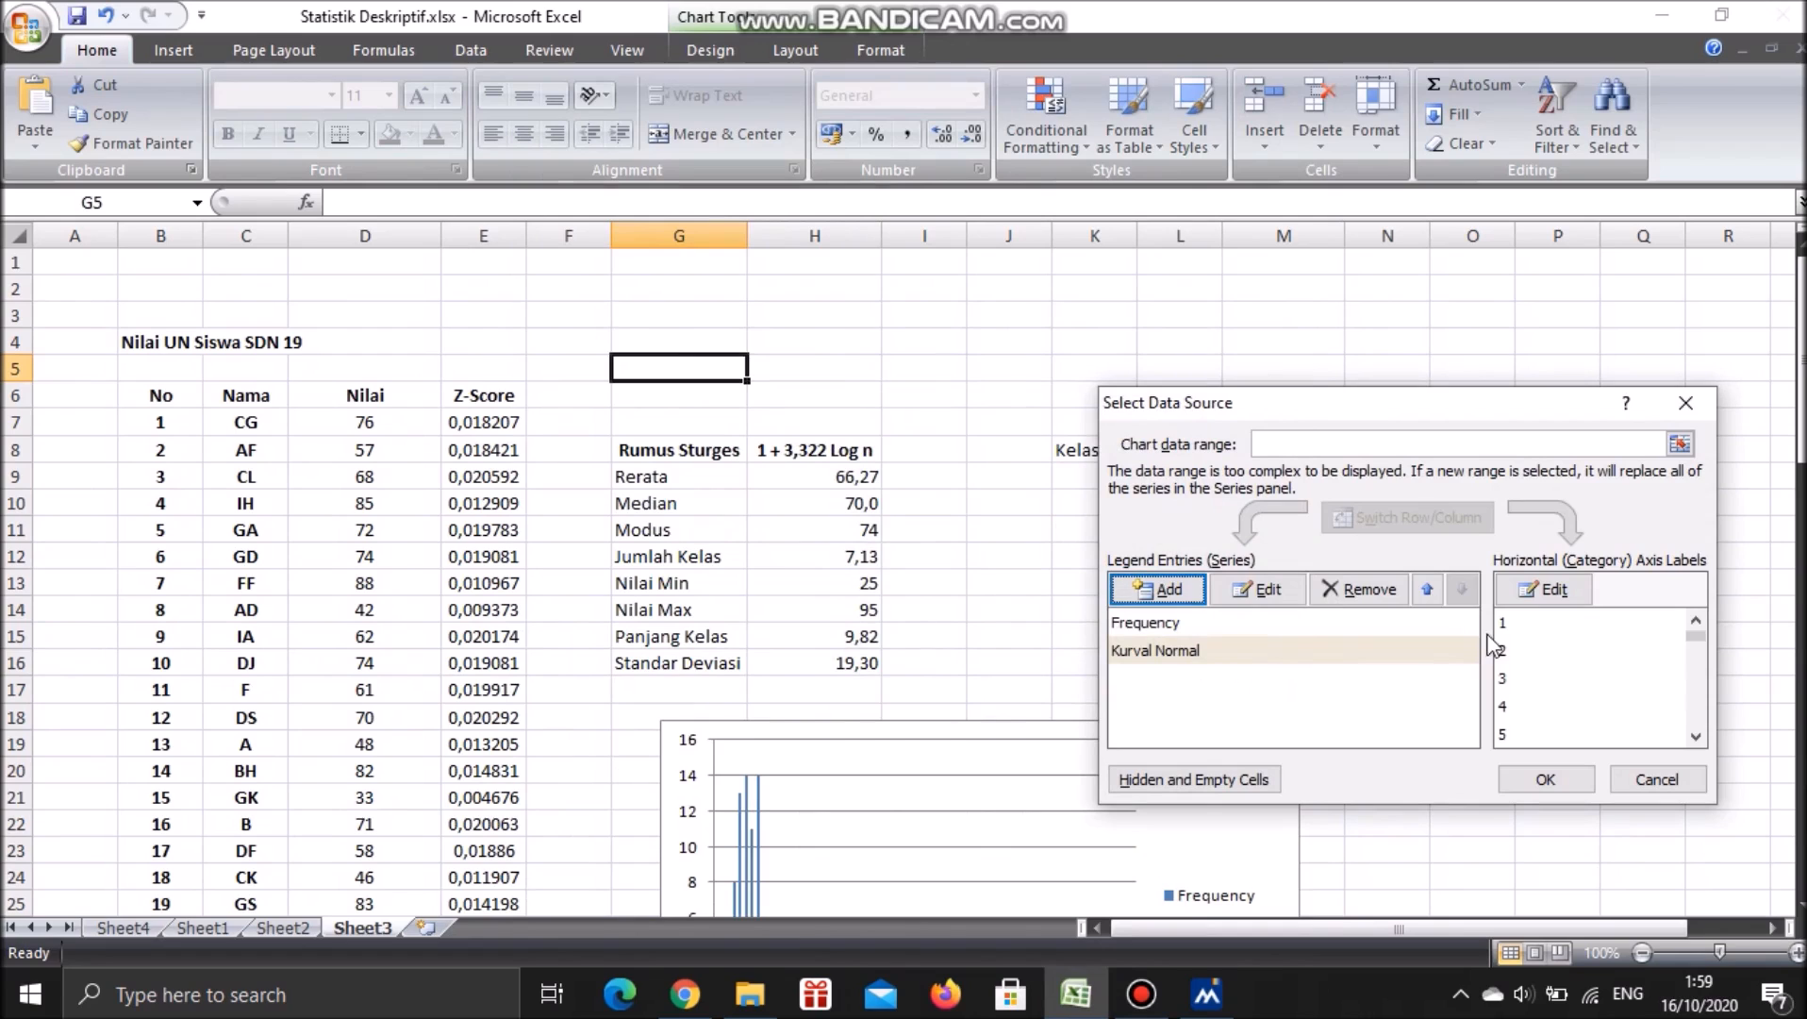
click(1520, 622)
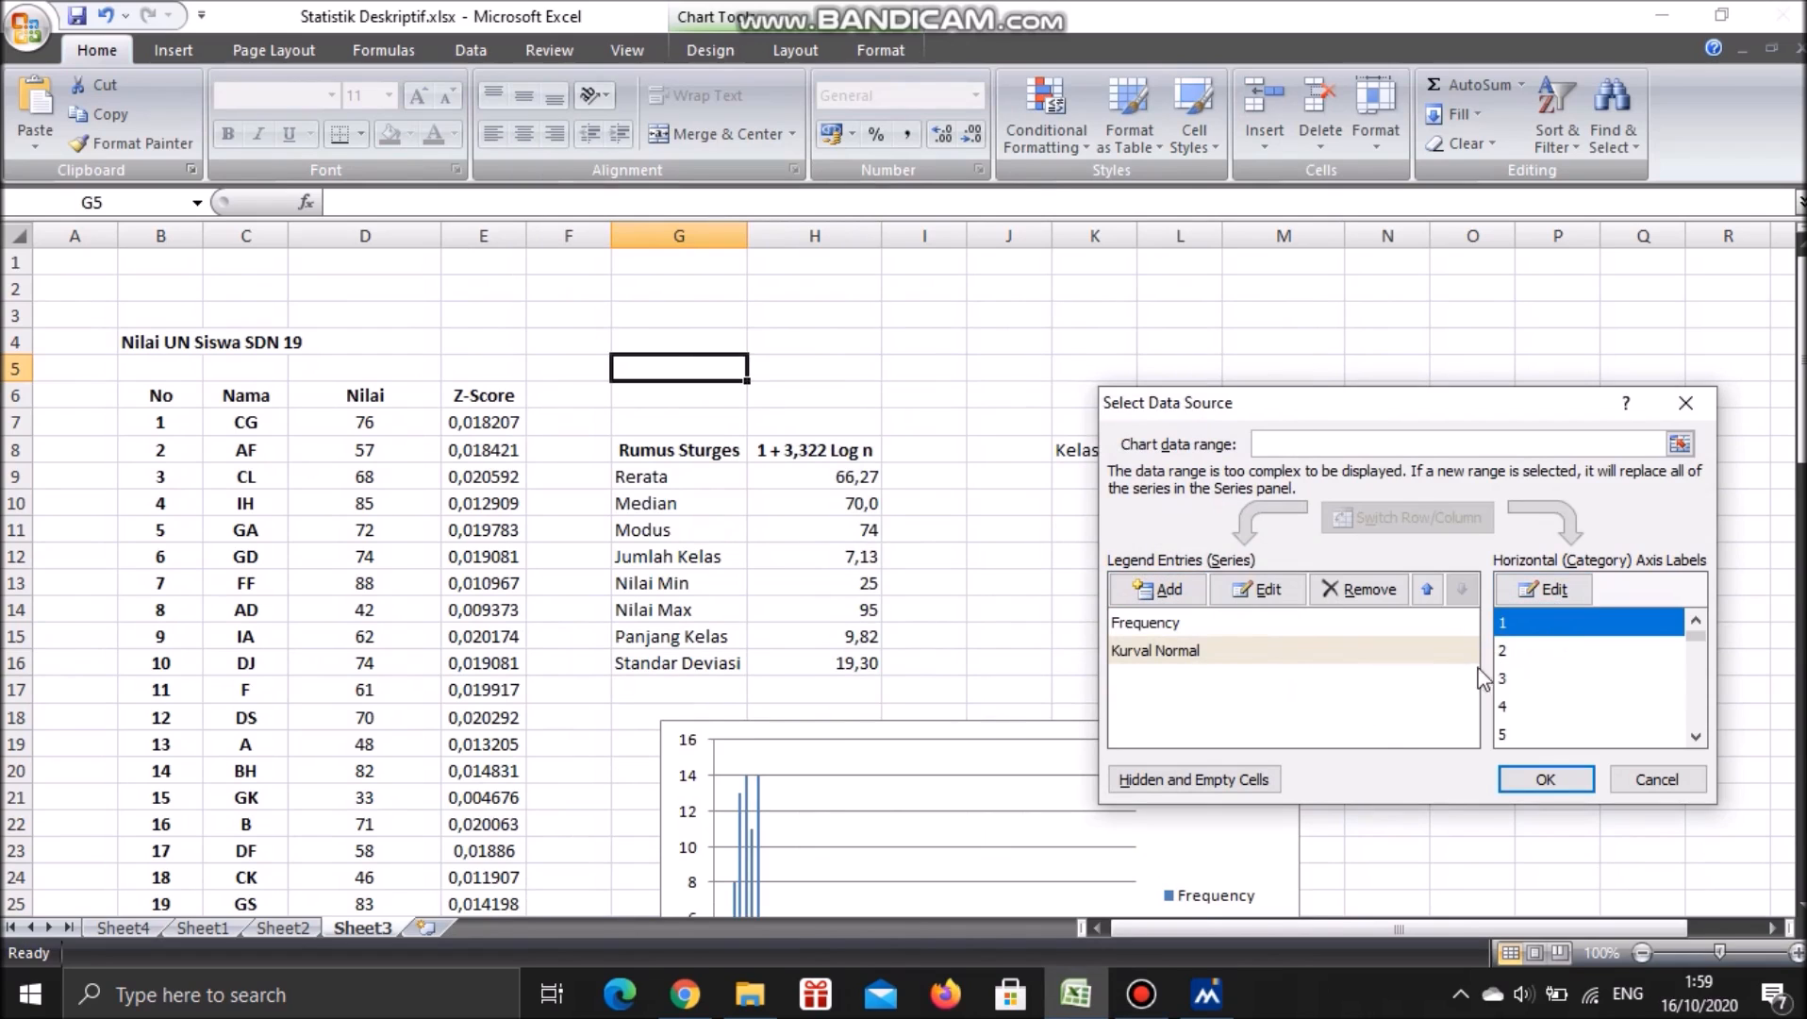
click(1544, 588)
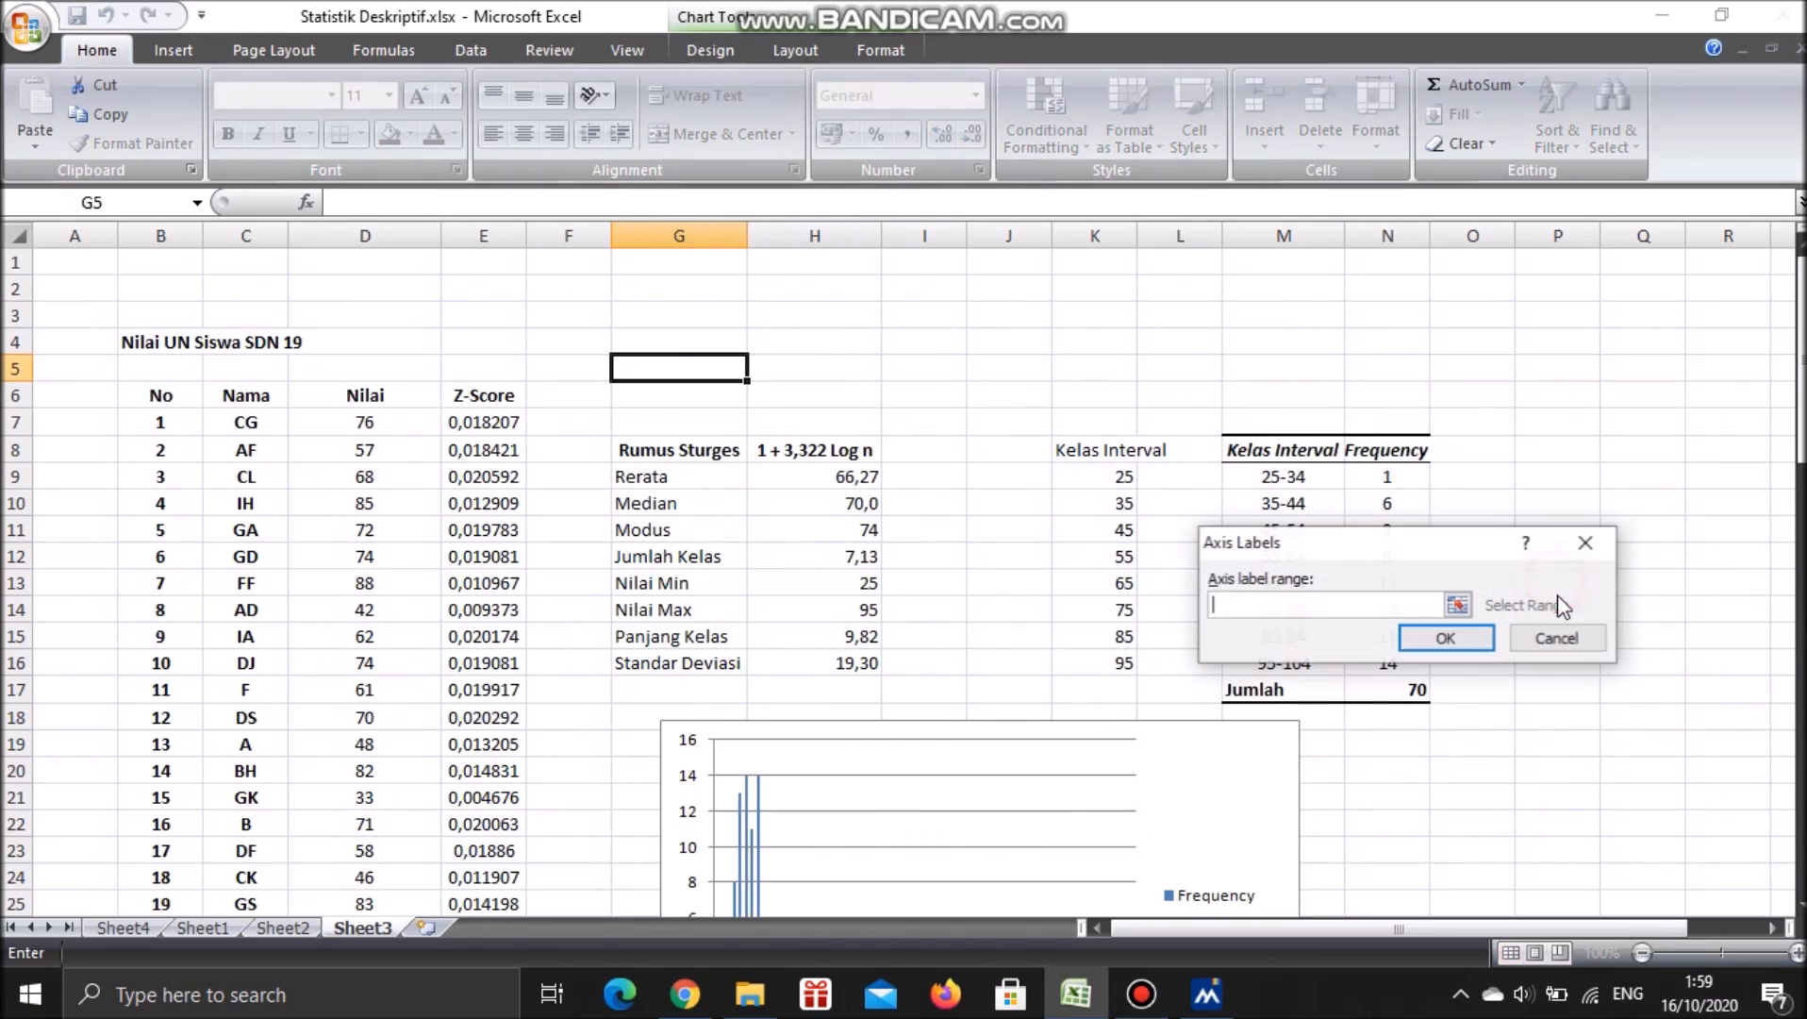
click(375, 425)
scroll(430, 566, down, 12)
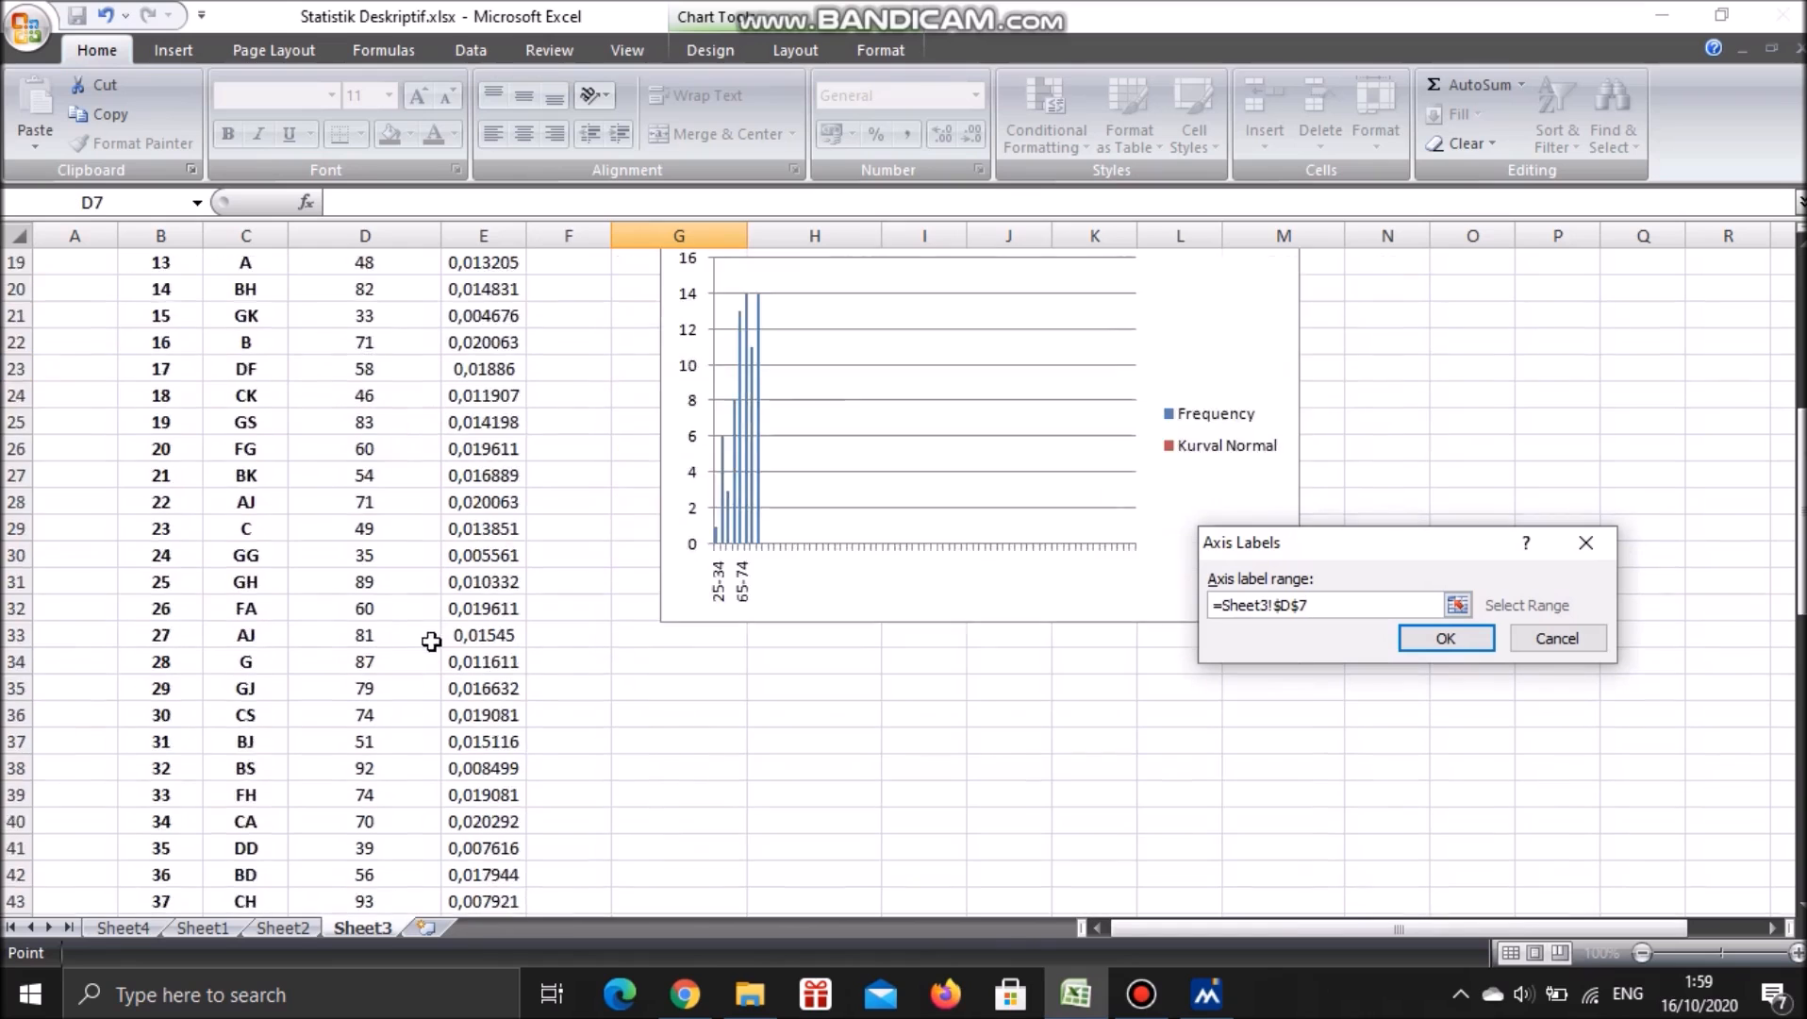
scroll(425, 691, up, 6)
scroll(424, 691, up, 6)
click(1557, 638)
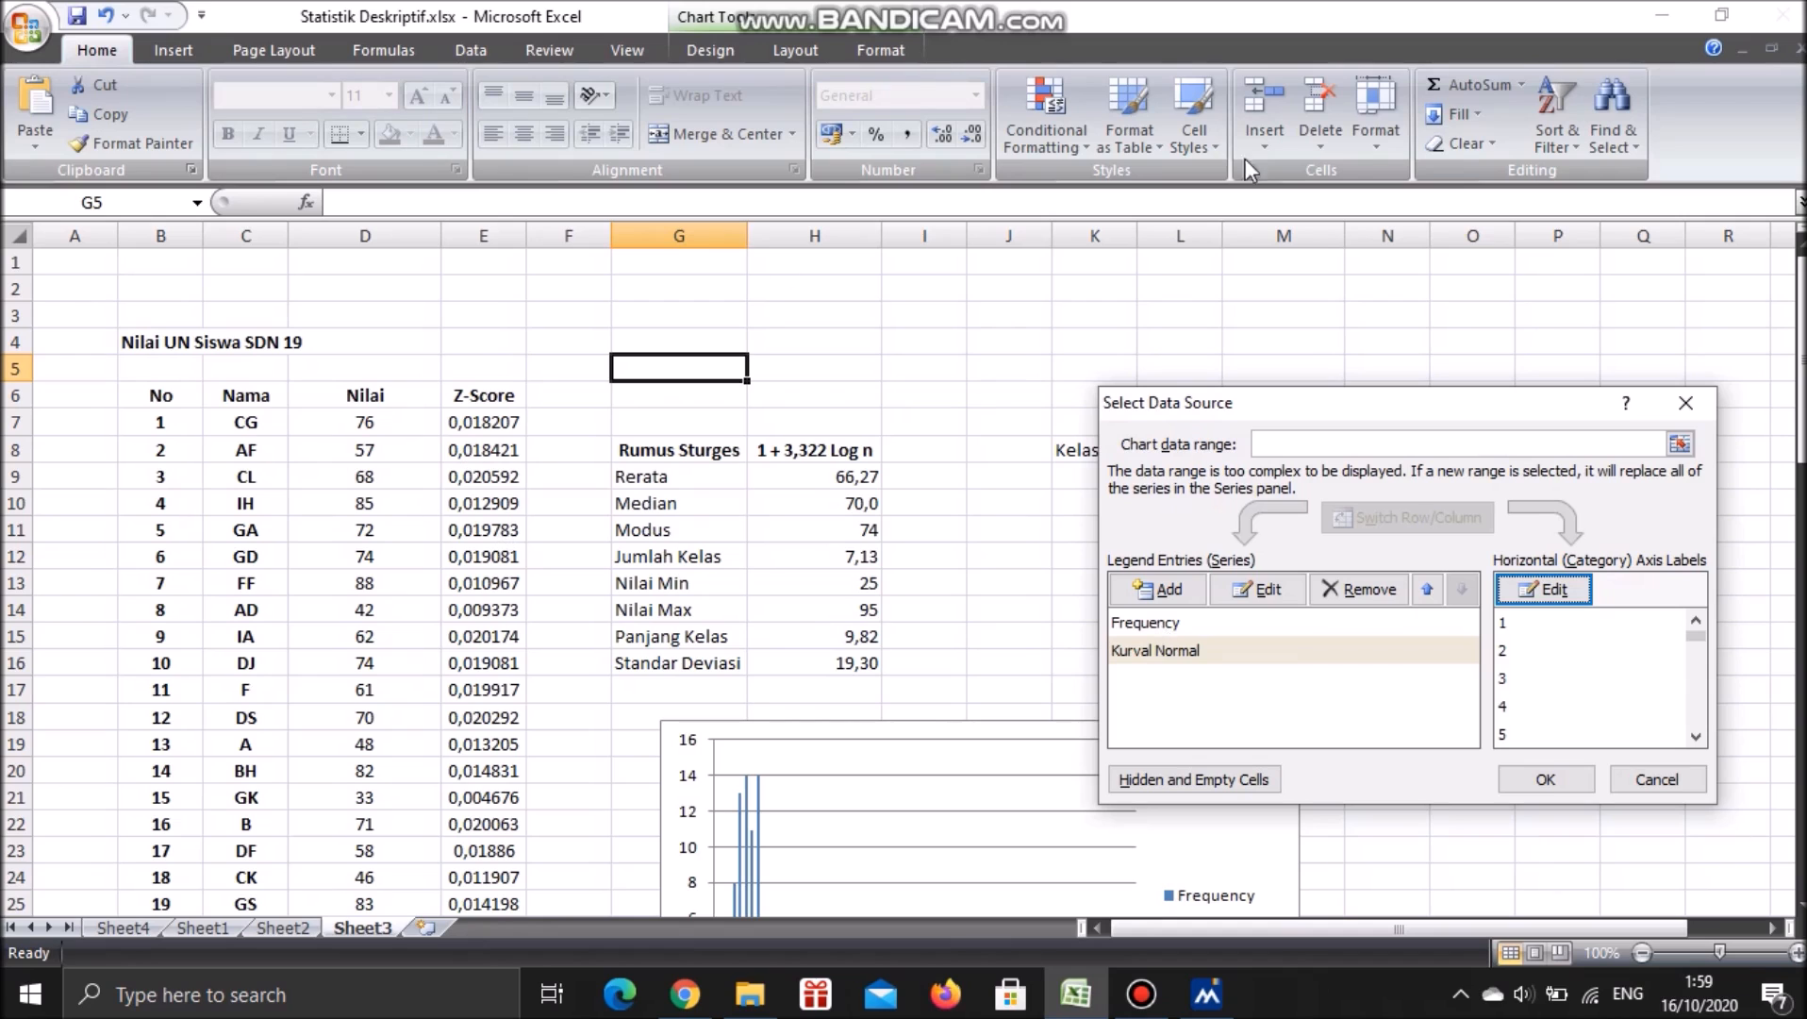
click(1646, 784)
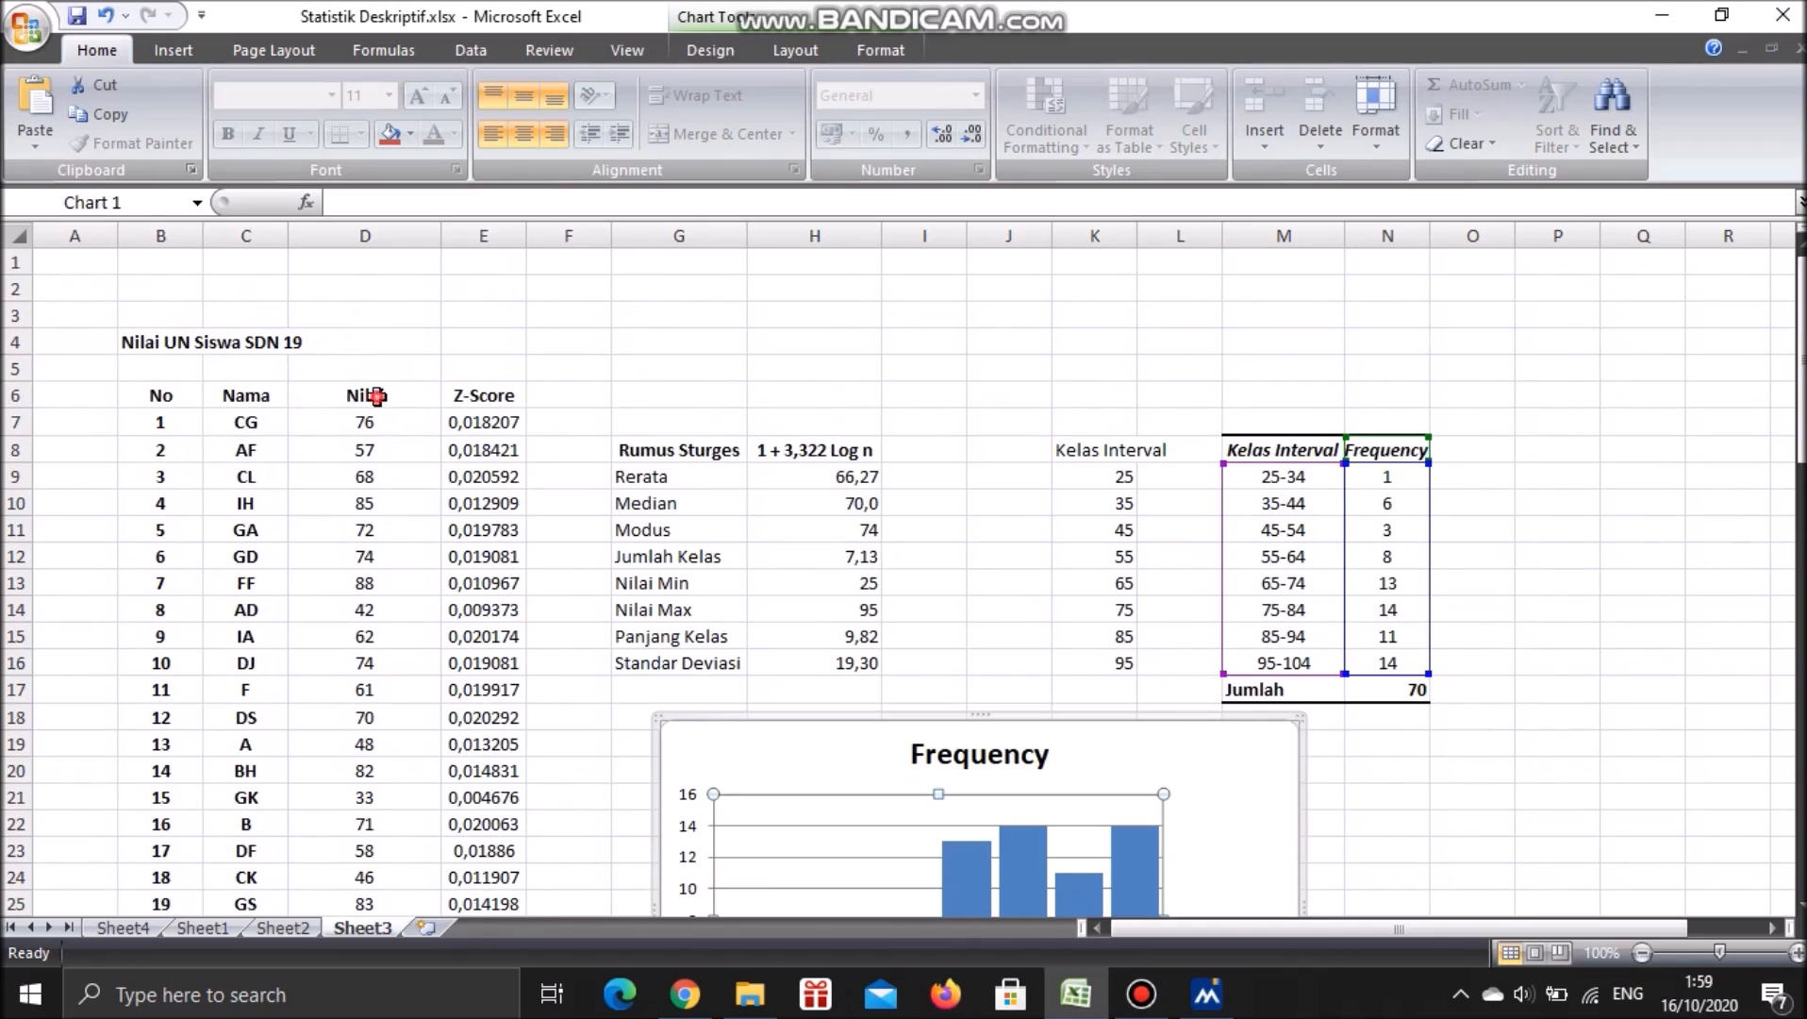
Add filters to the Nama, Nilai and Z-Score headers in C6:E6 and sort the Nilai column from smallest to largest
drag(375, 395, 484, 395)
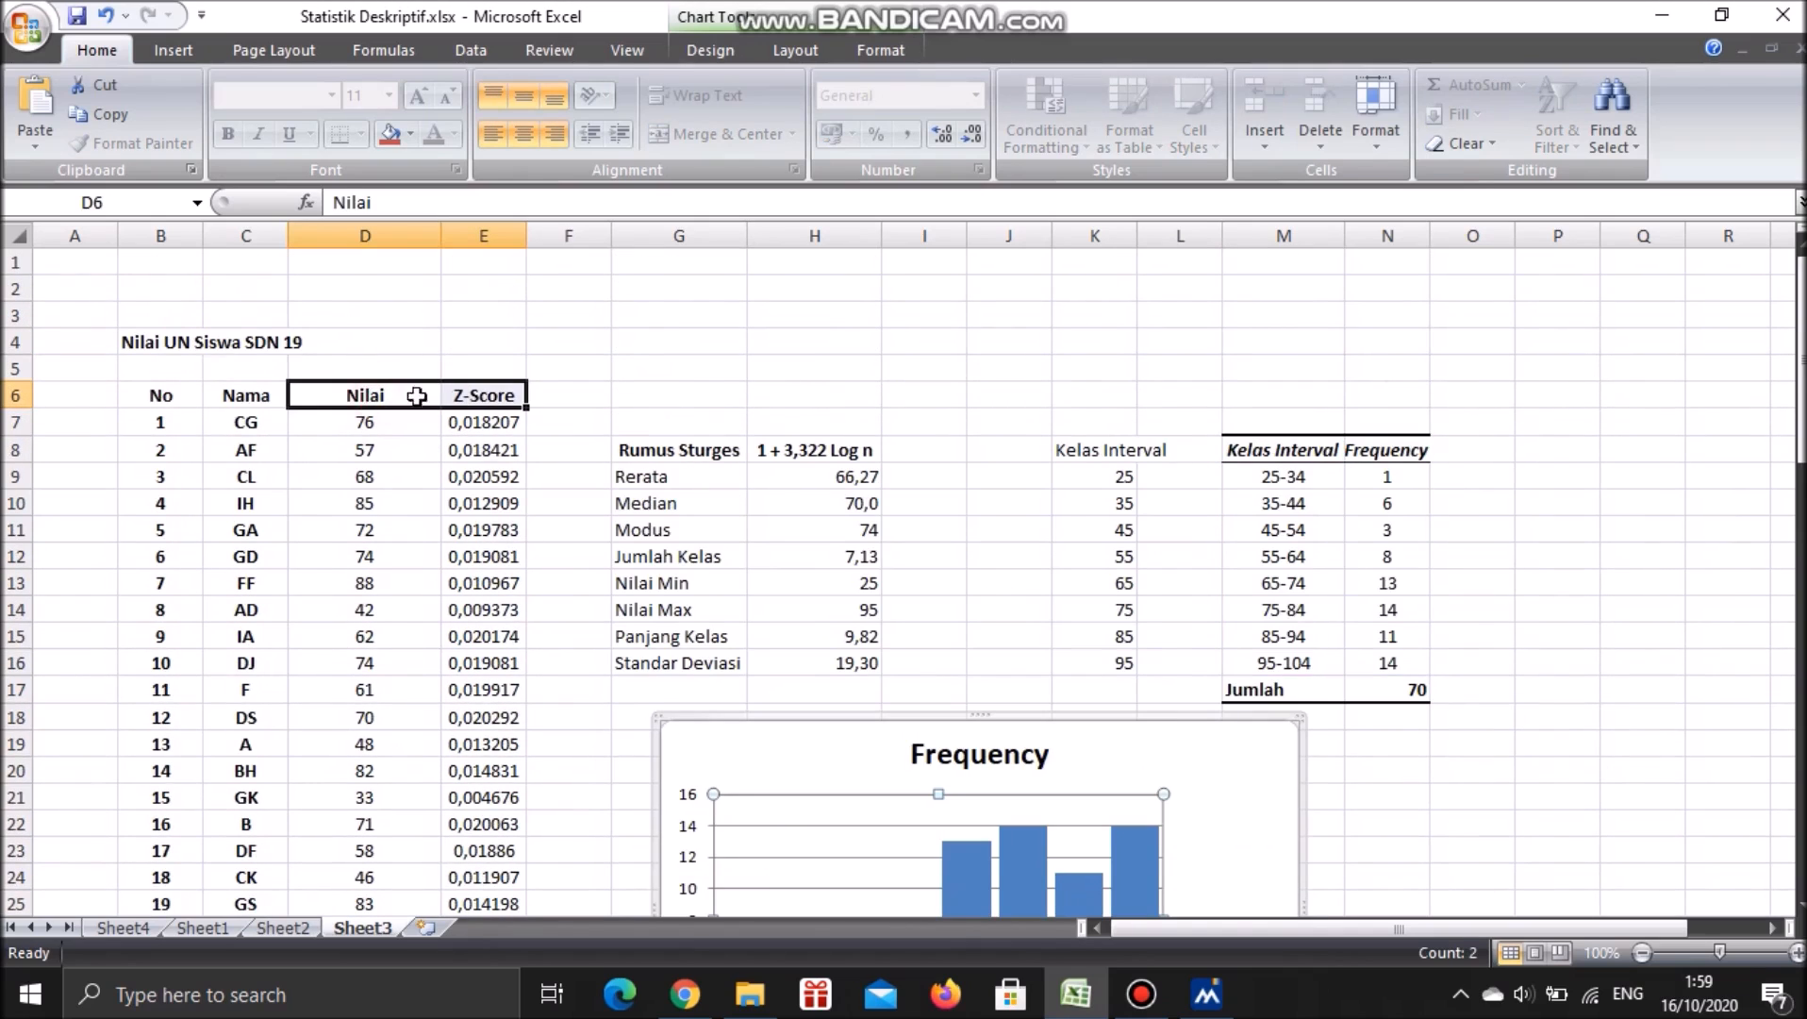
drag(248, 403, 487, 415)
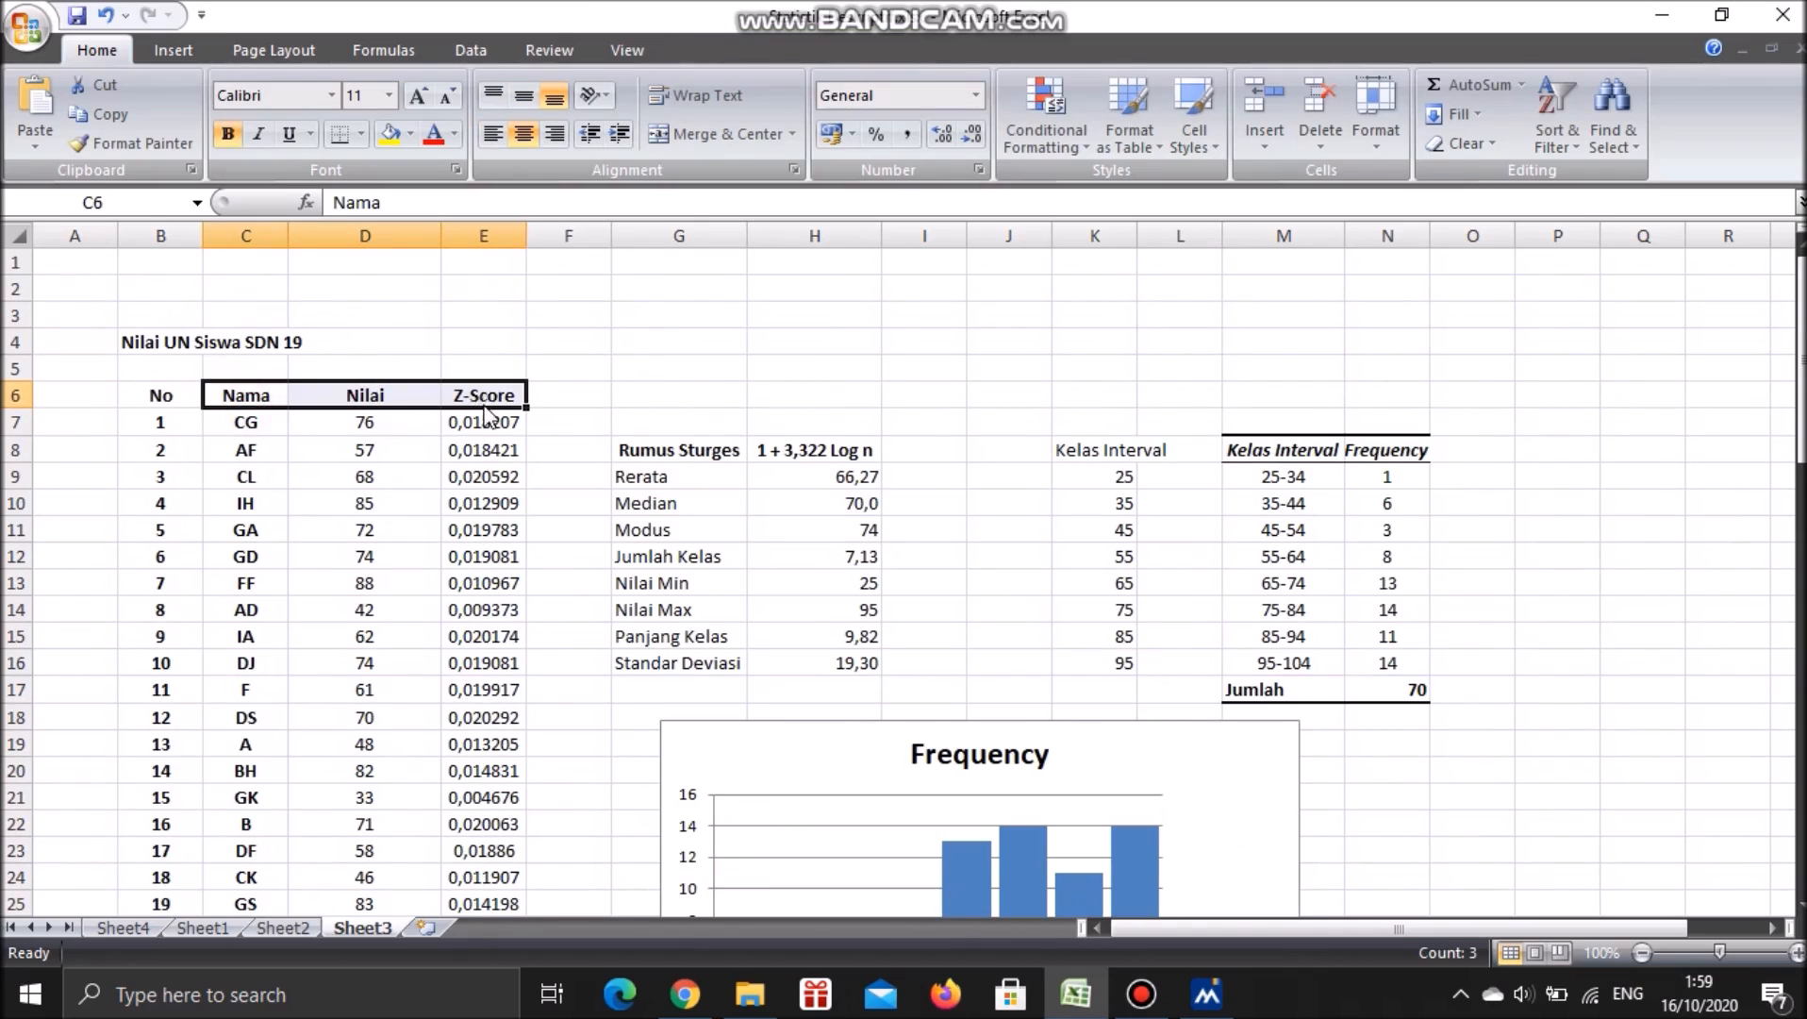
click(1562, 147)
click(1618, 266)
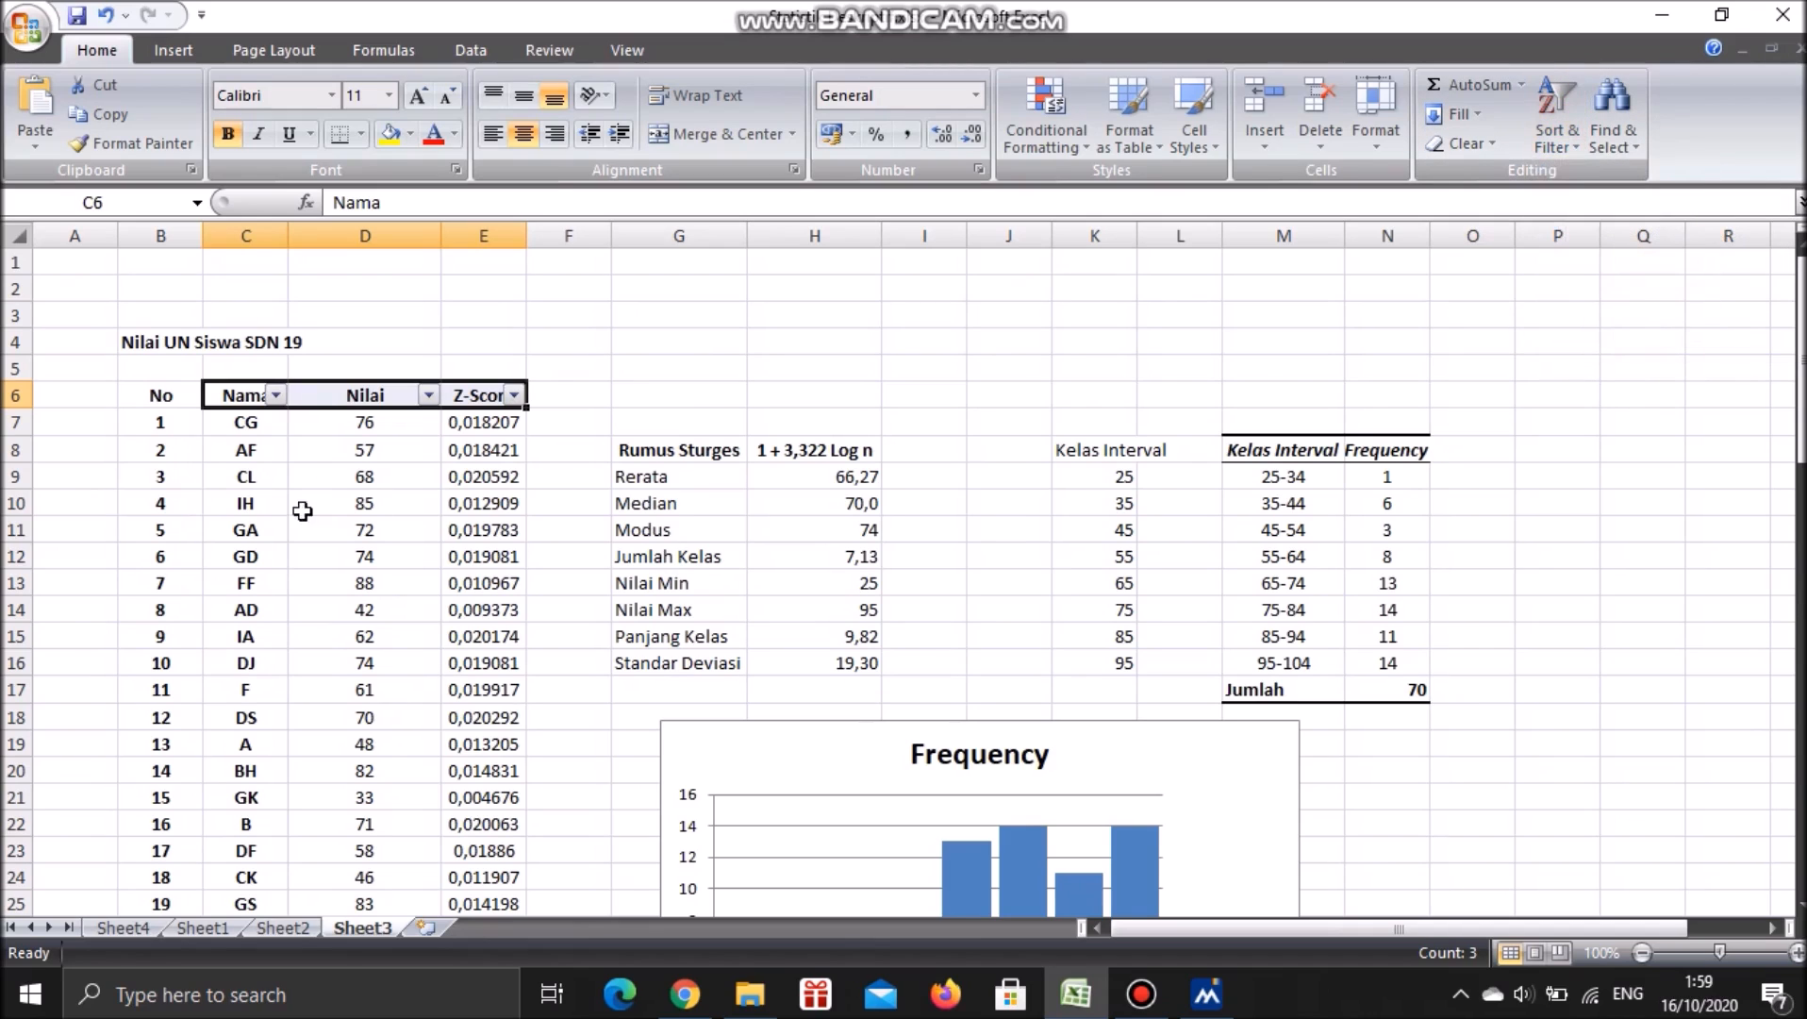
click(428, 395)
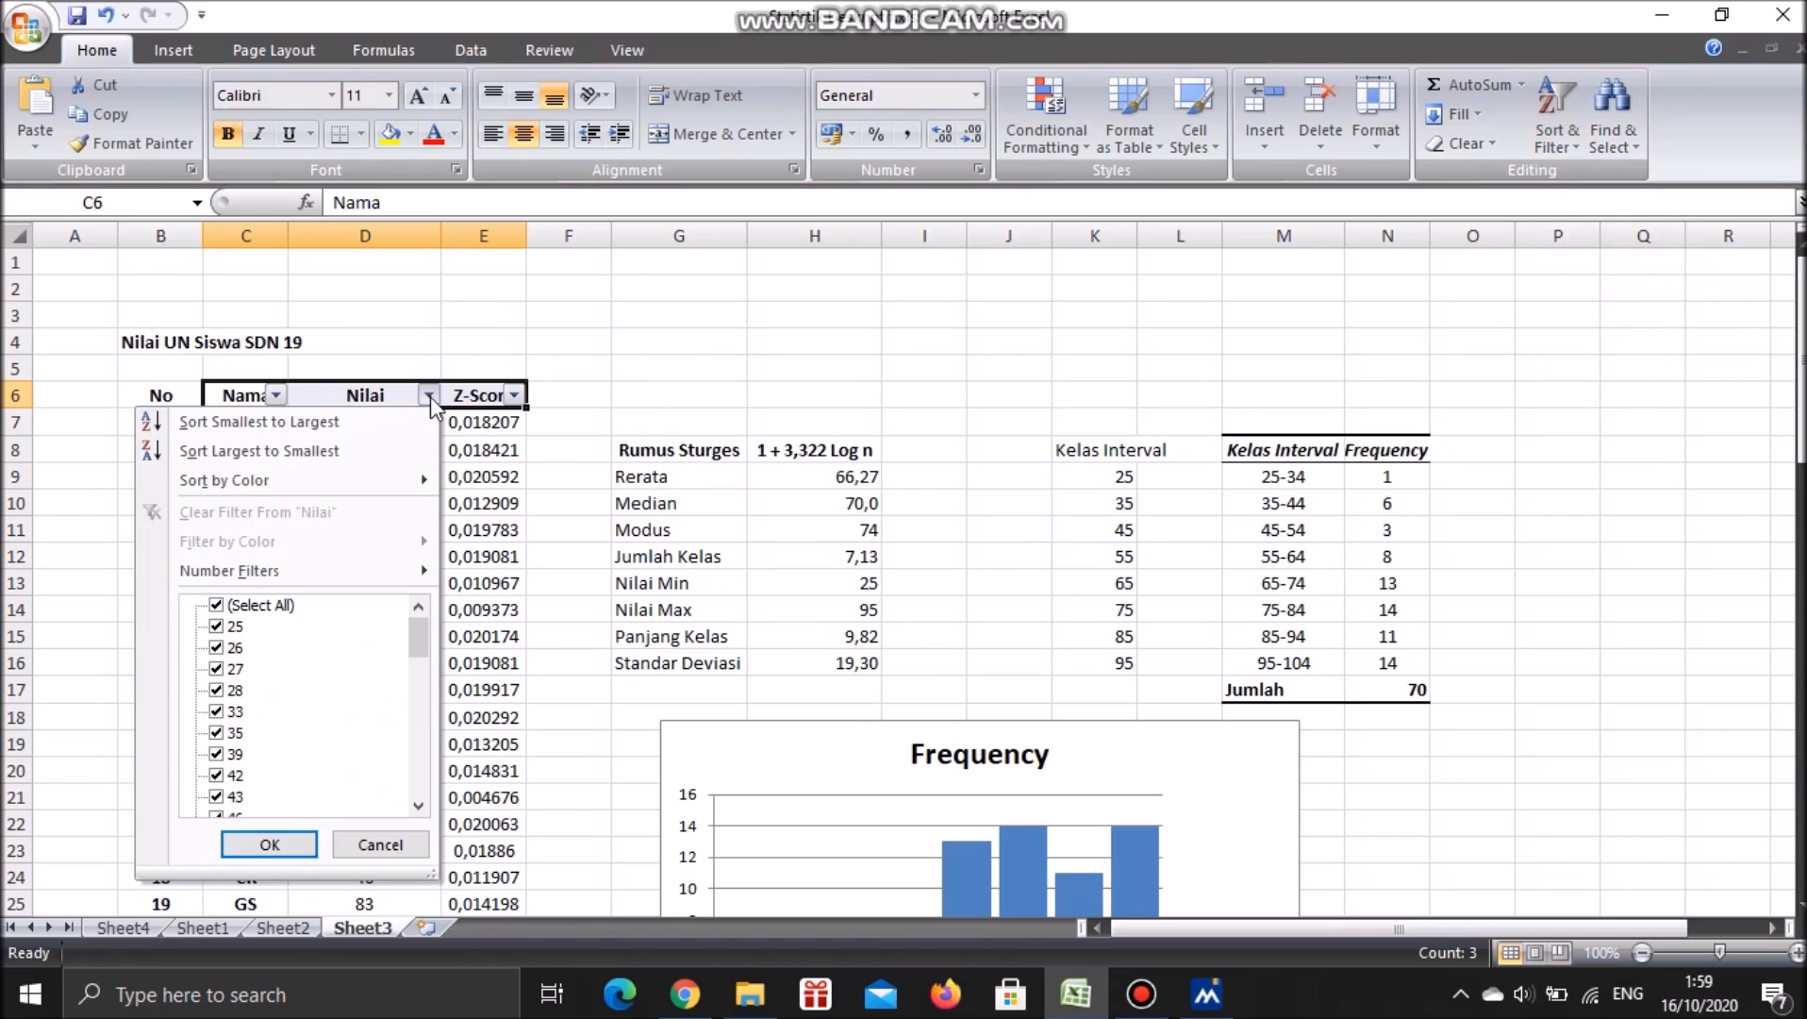
click(340, 426)
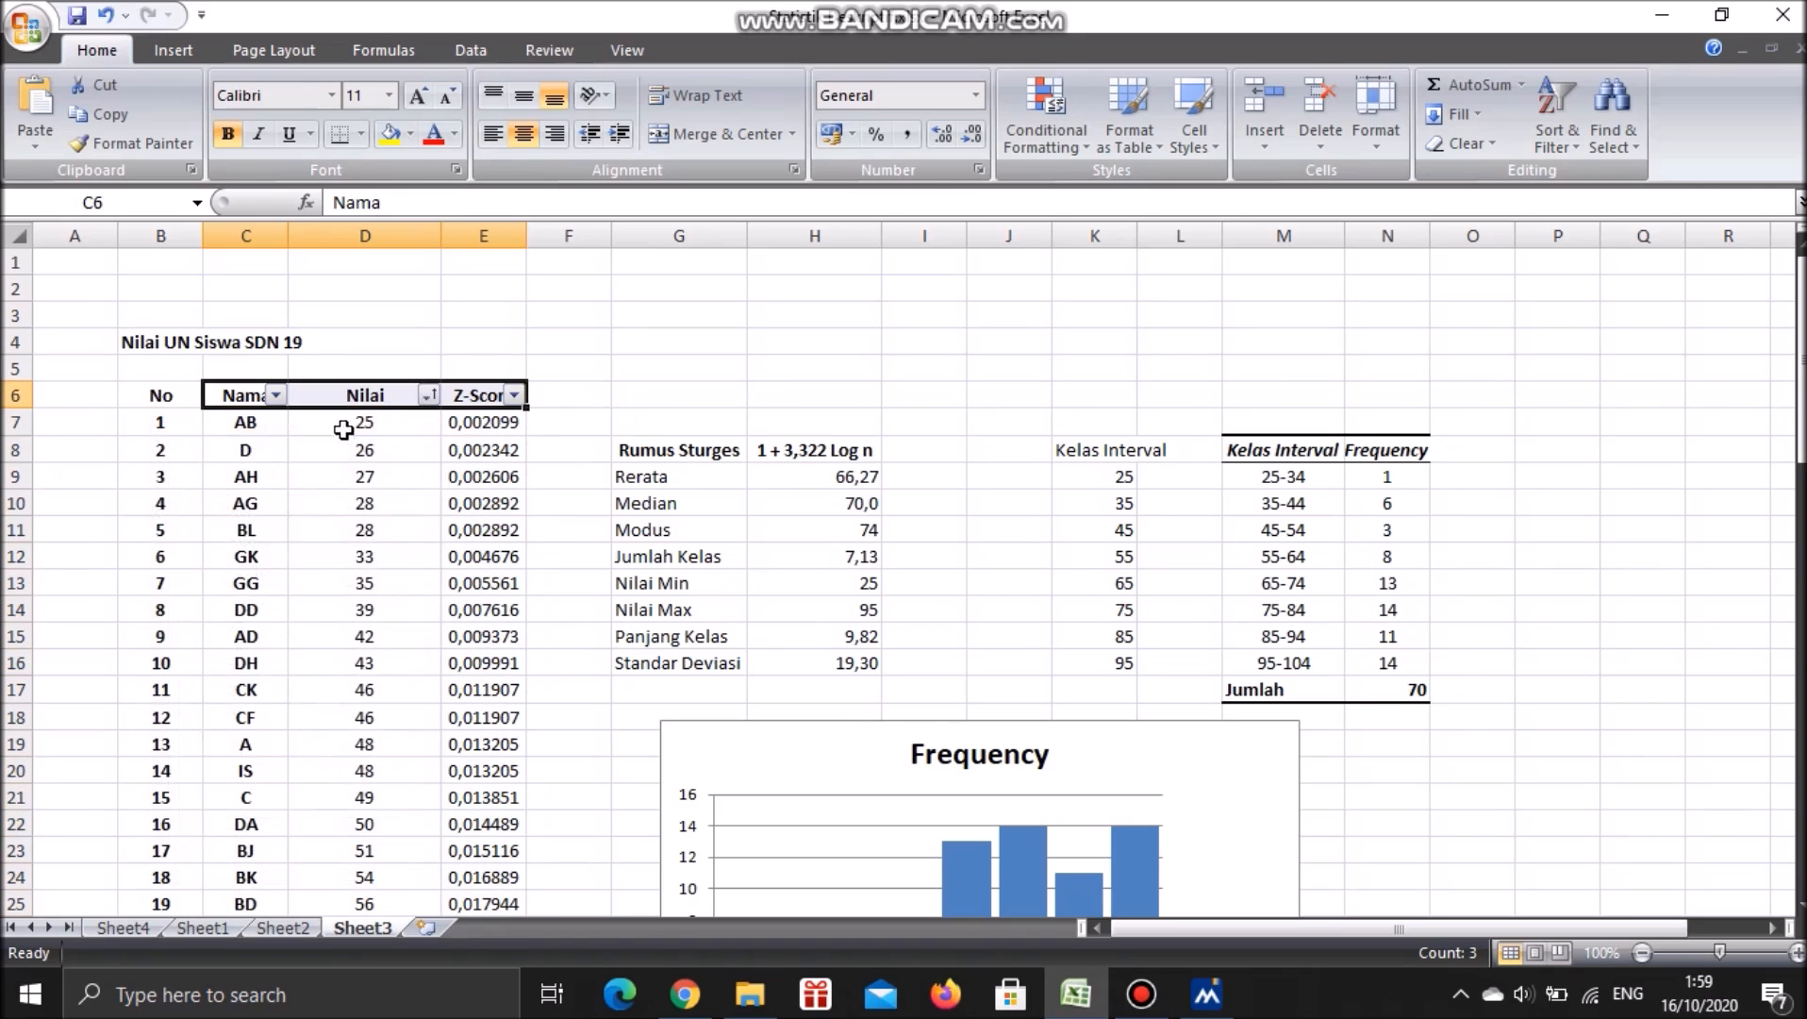
scroll(405, 412, down, 20)
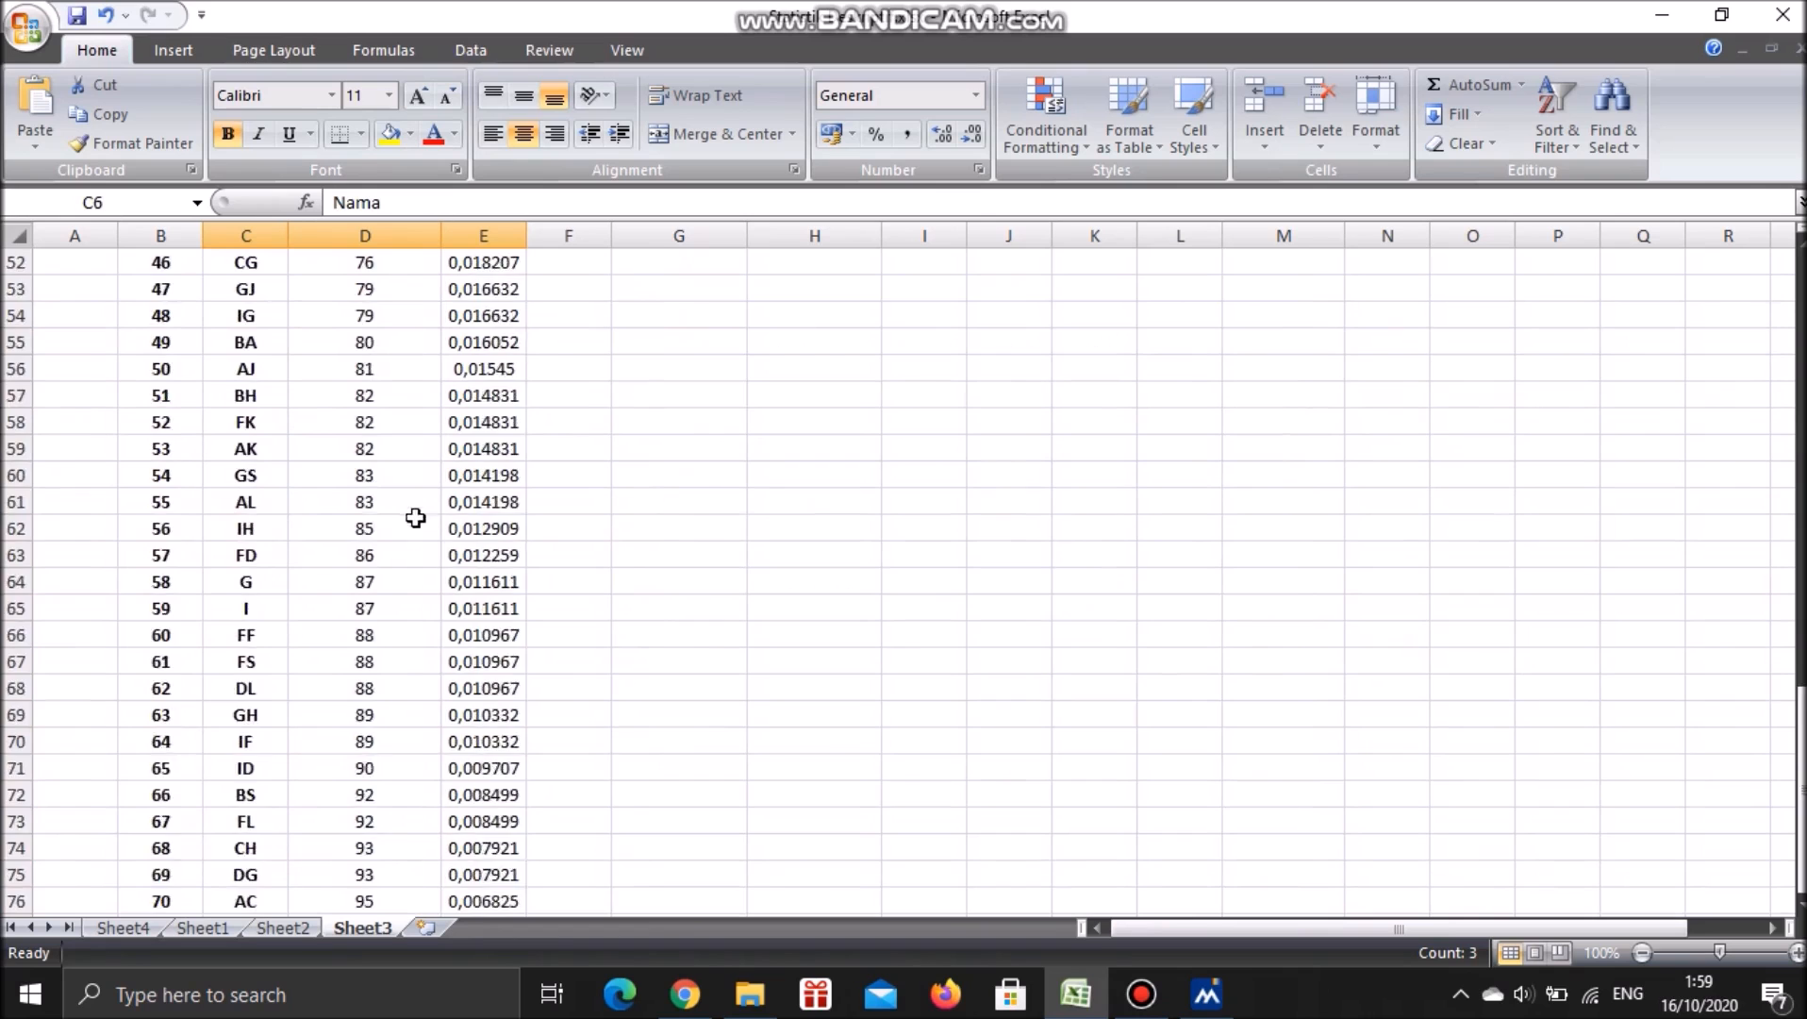
scroll(442, 595, up, 20)
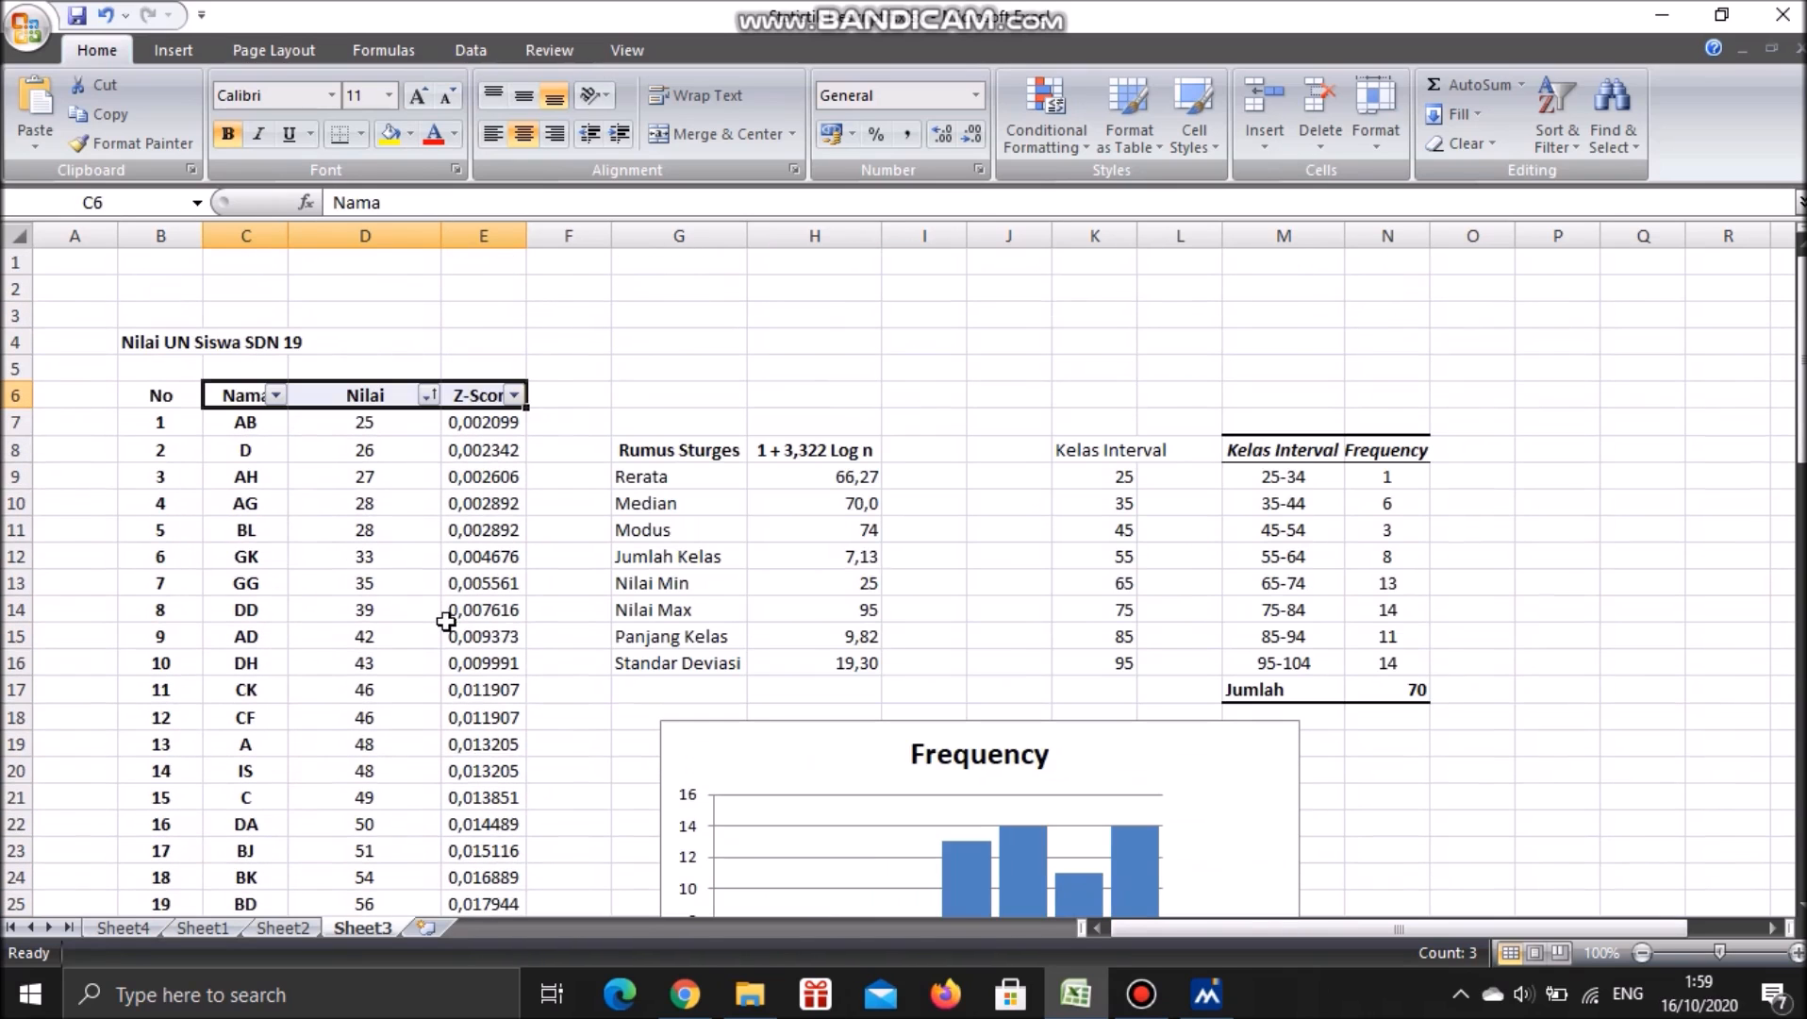
Add a new data series named "Kurva Normal" to the Frequency chart's data source
scroll(990, 585, down, 2)
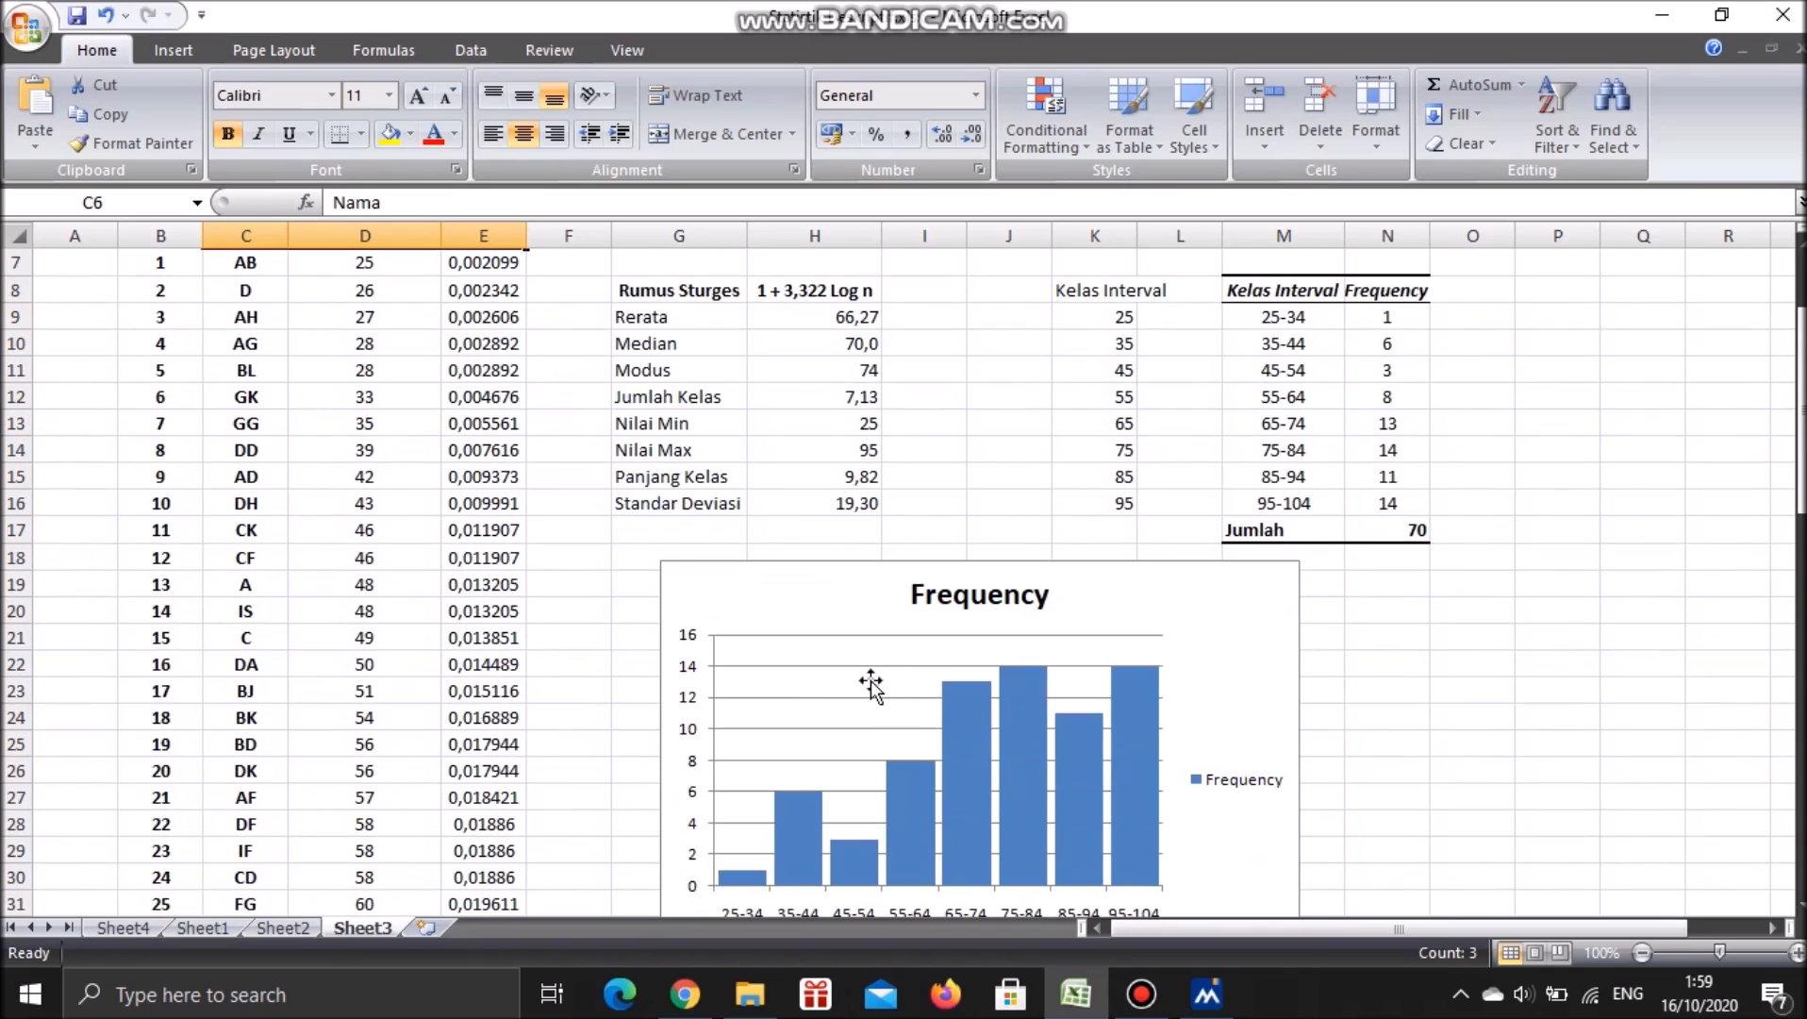
click(1476, 615)
right_click(843, 660)
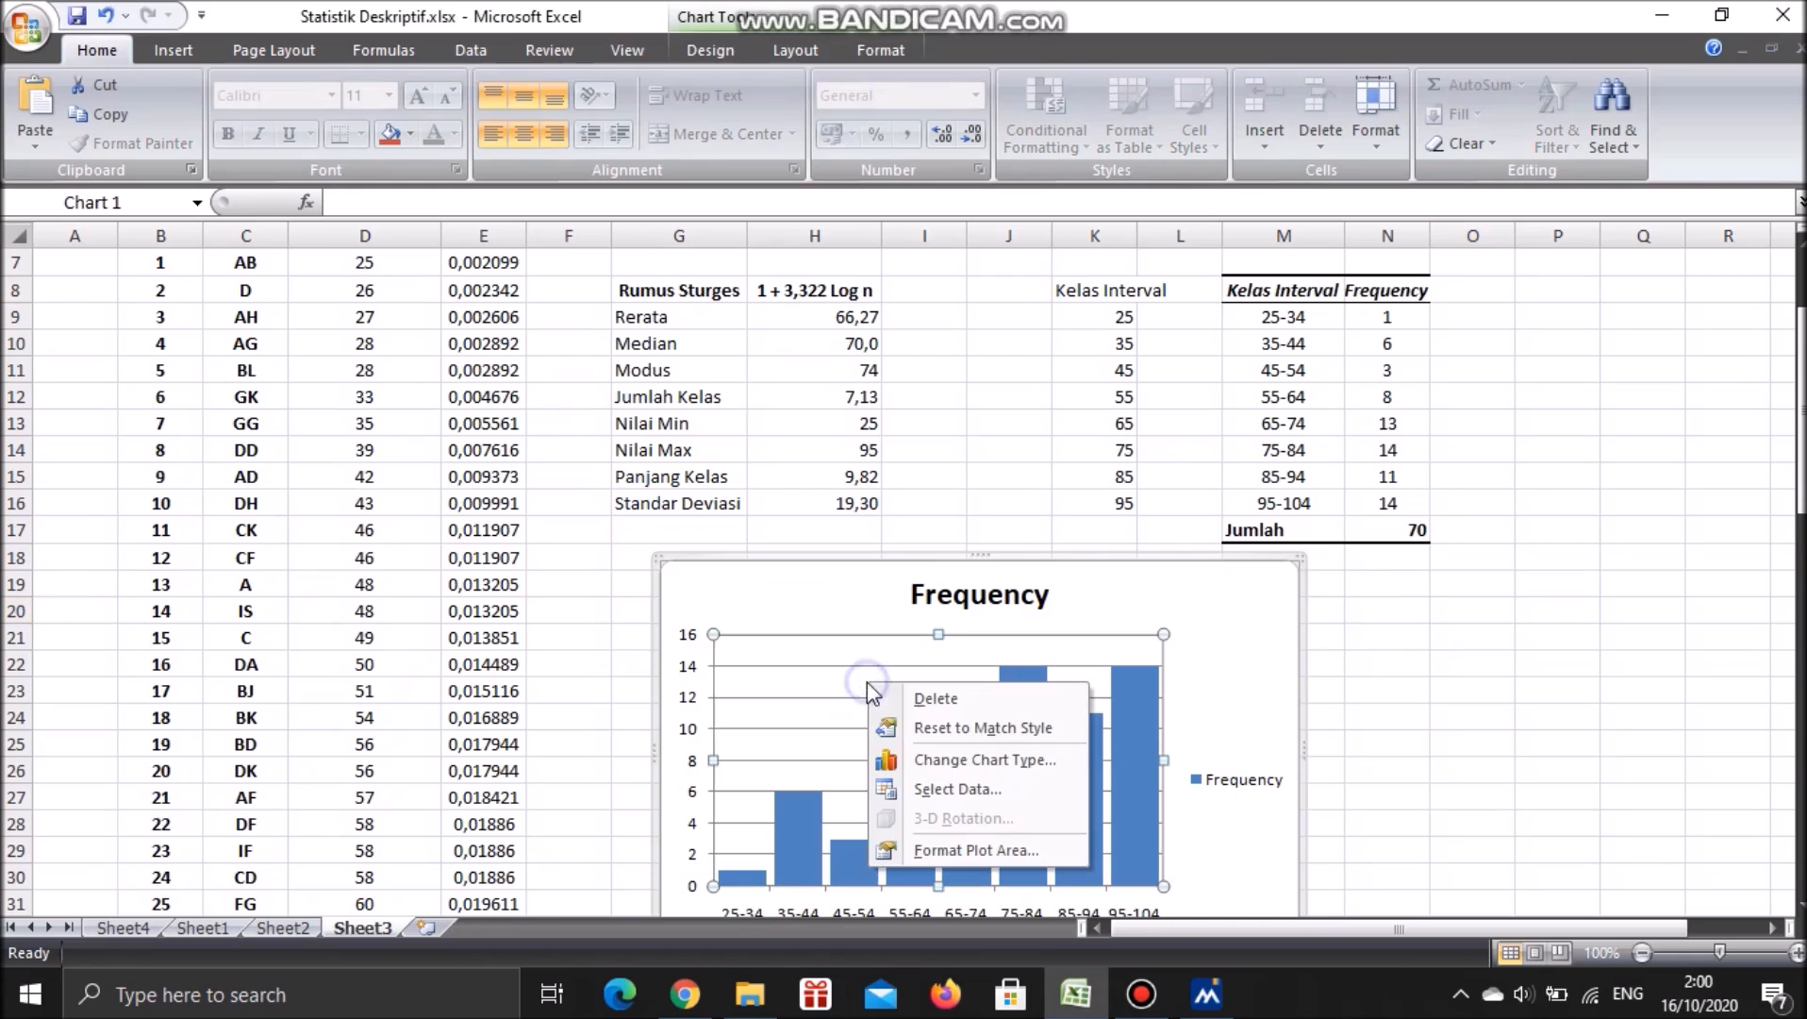
click(964, 764)
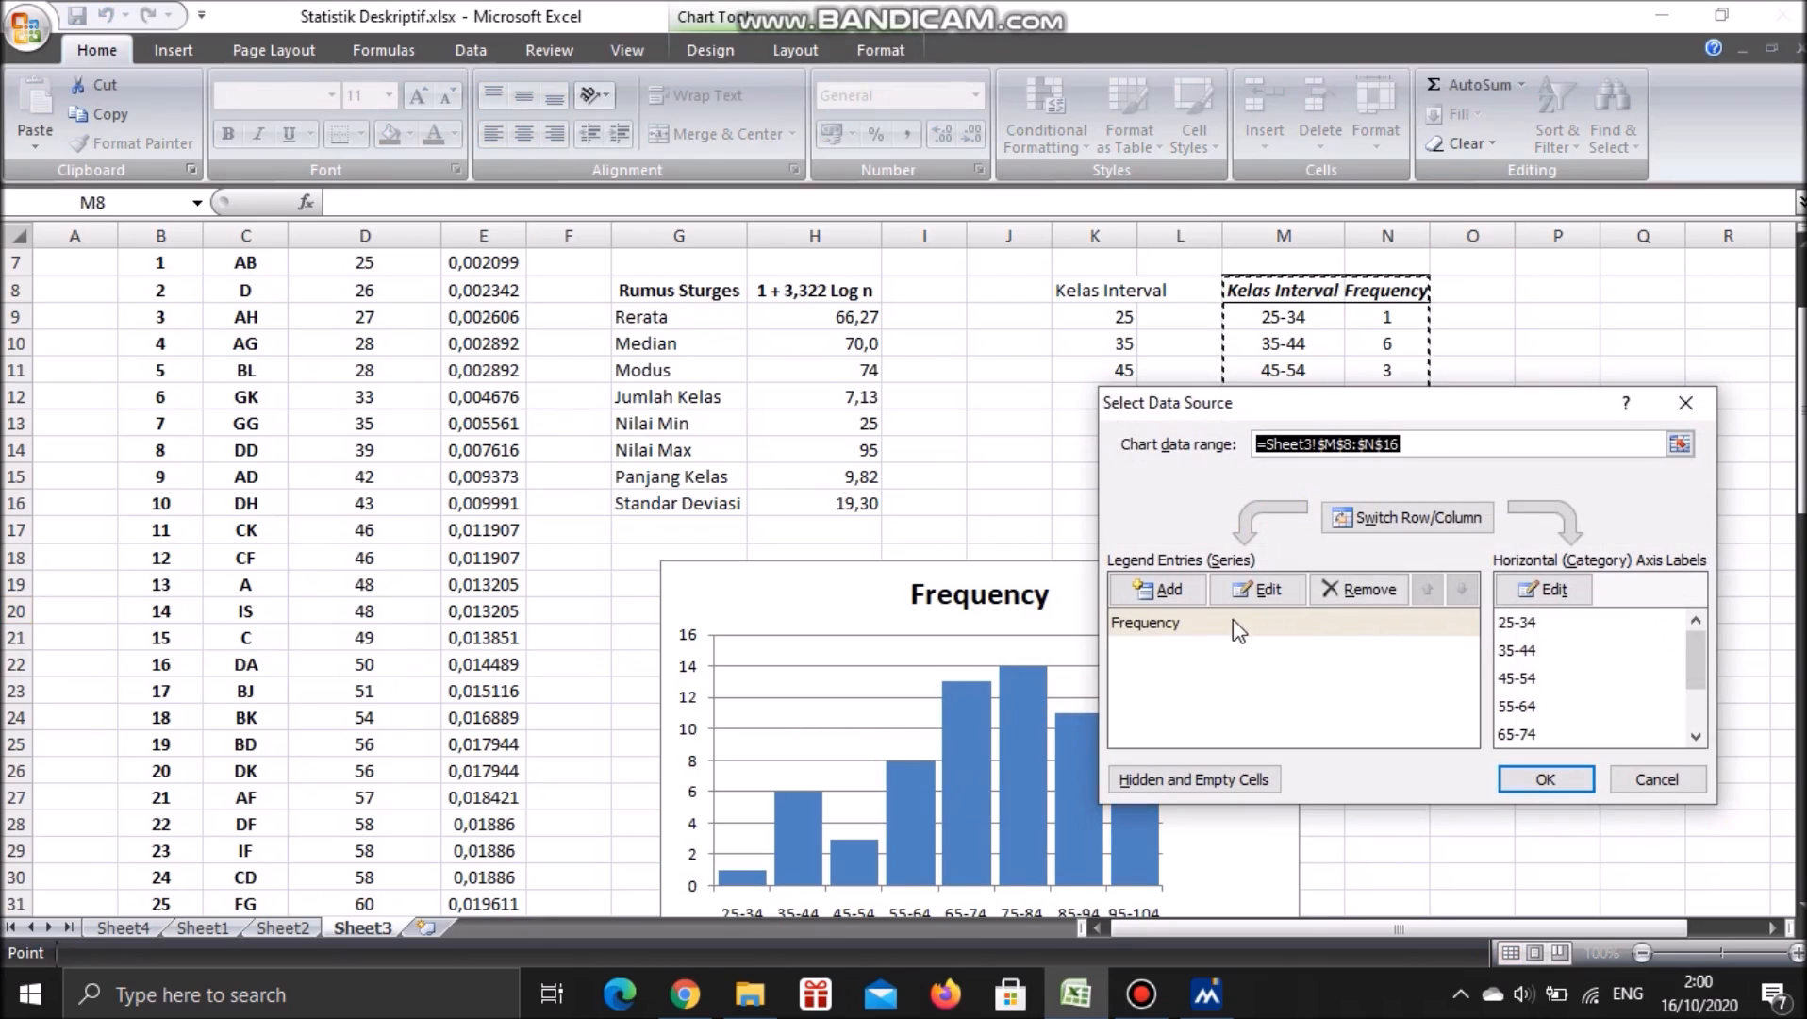
click(1169, 589)
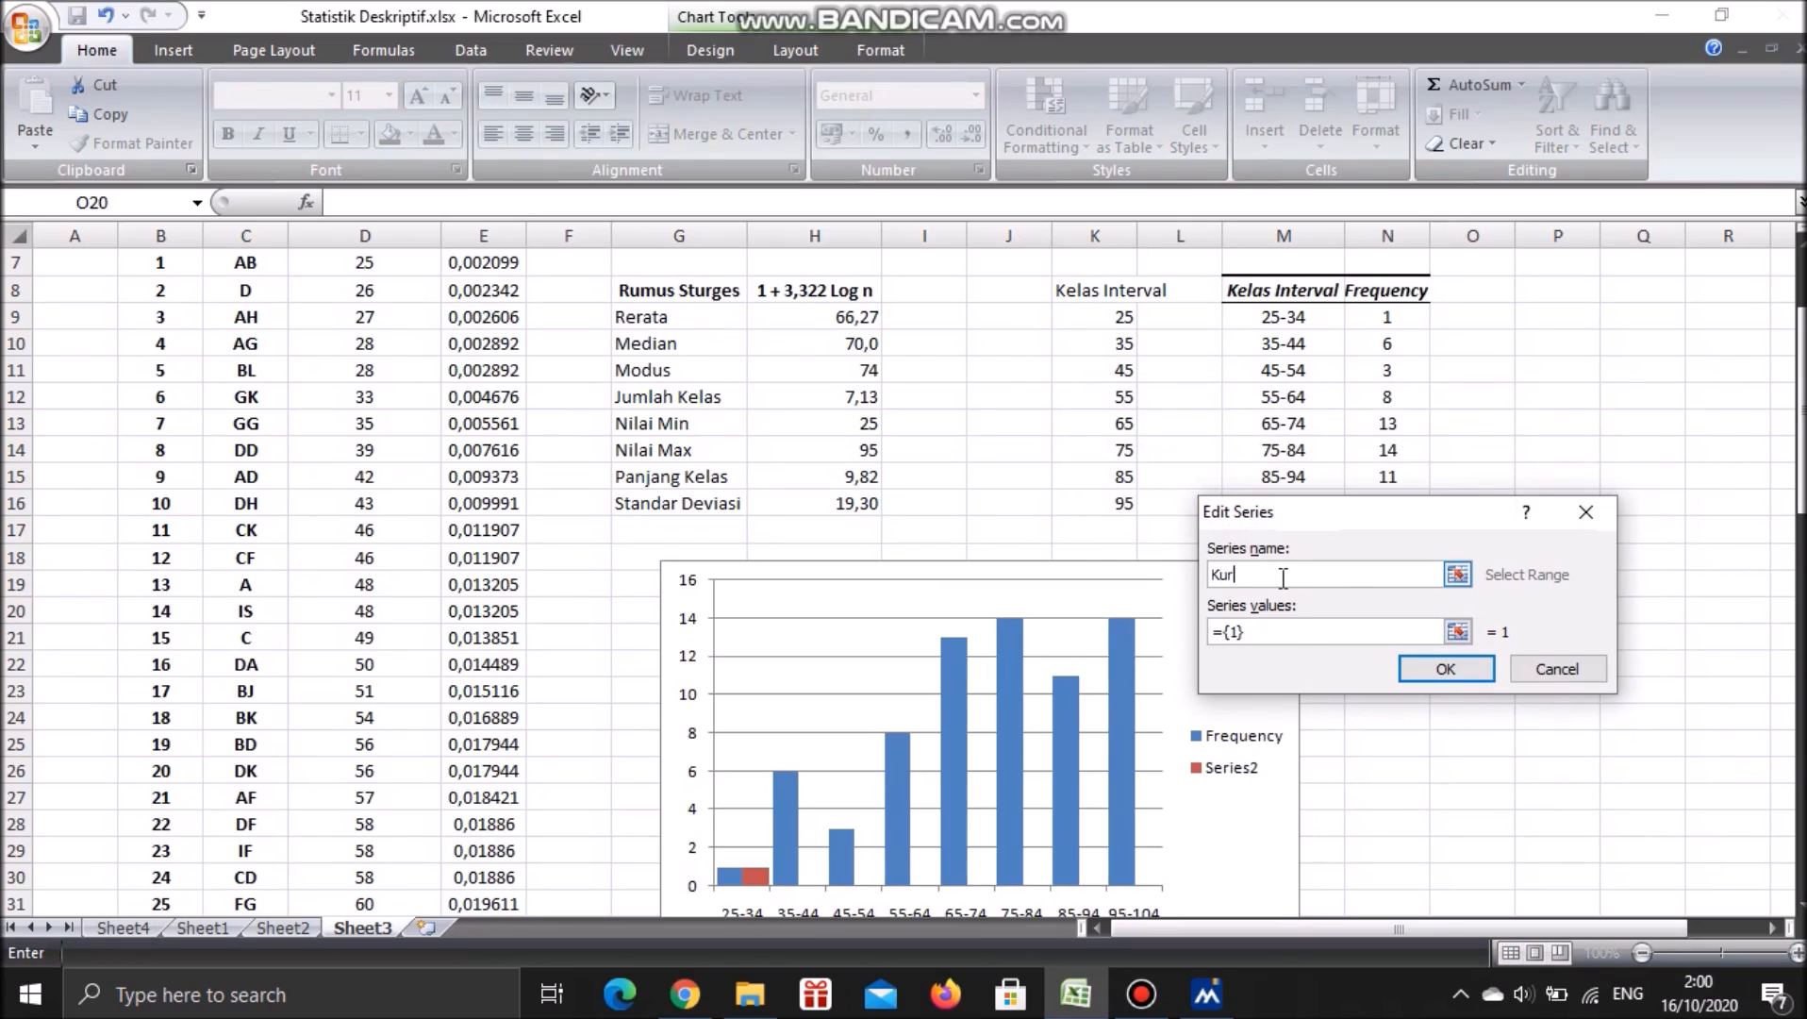
click(1288, 630)
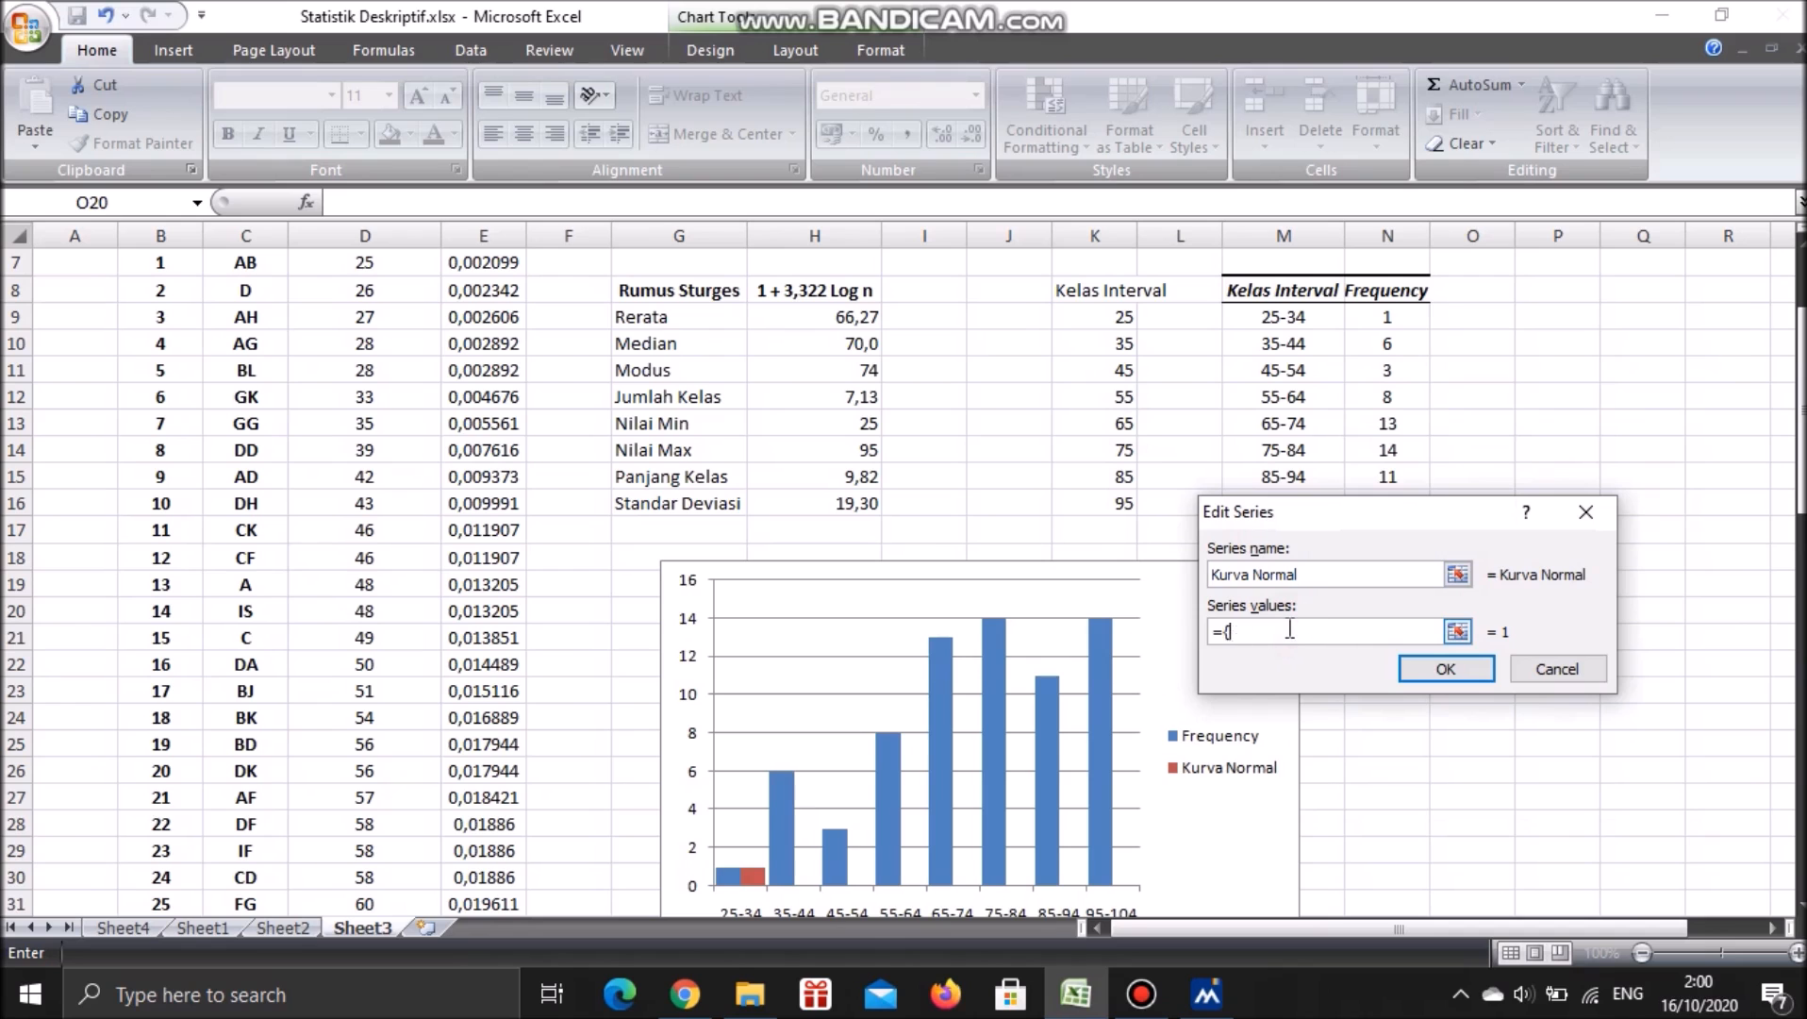
Set the Kurva Normal series values to the sorted Z-Score range E7:E76 on Sheet3 and accept the series
scroll(450, 382, up, 2)
click(484, 419)
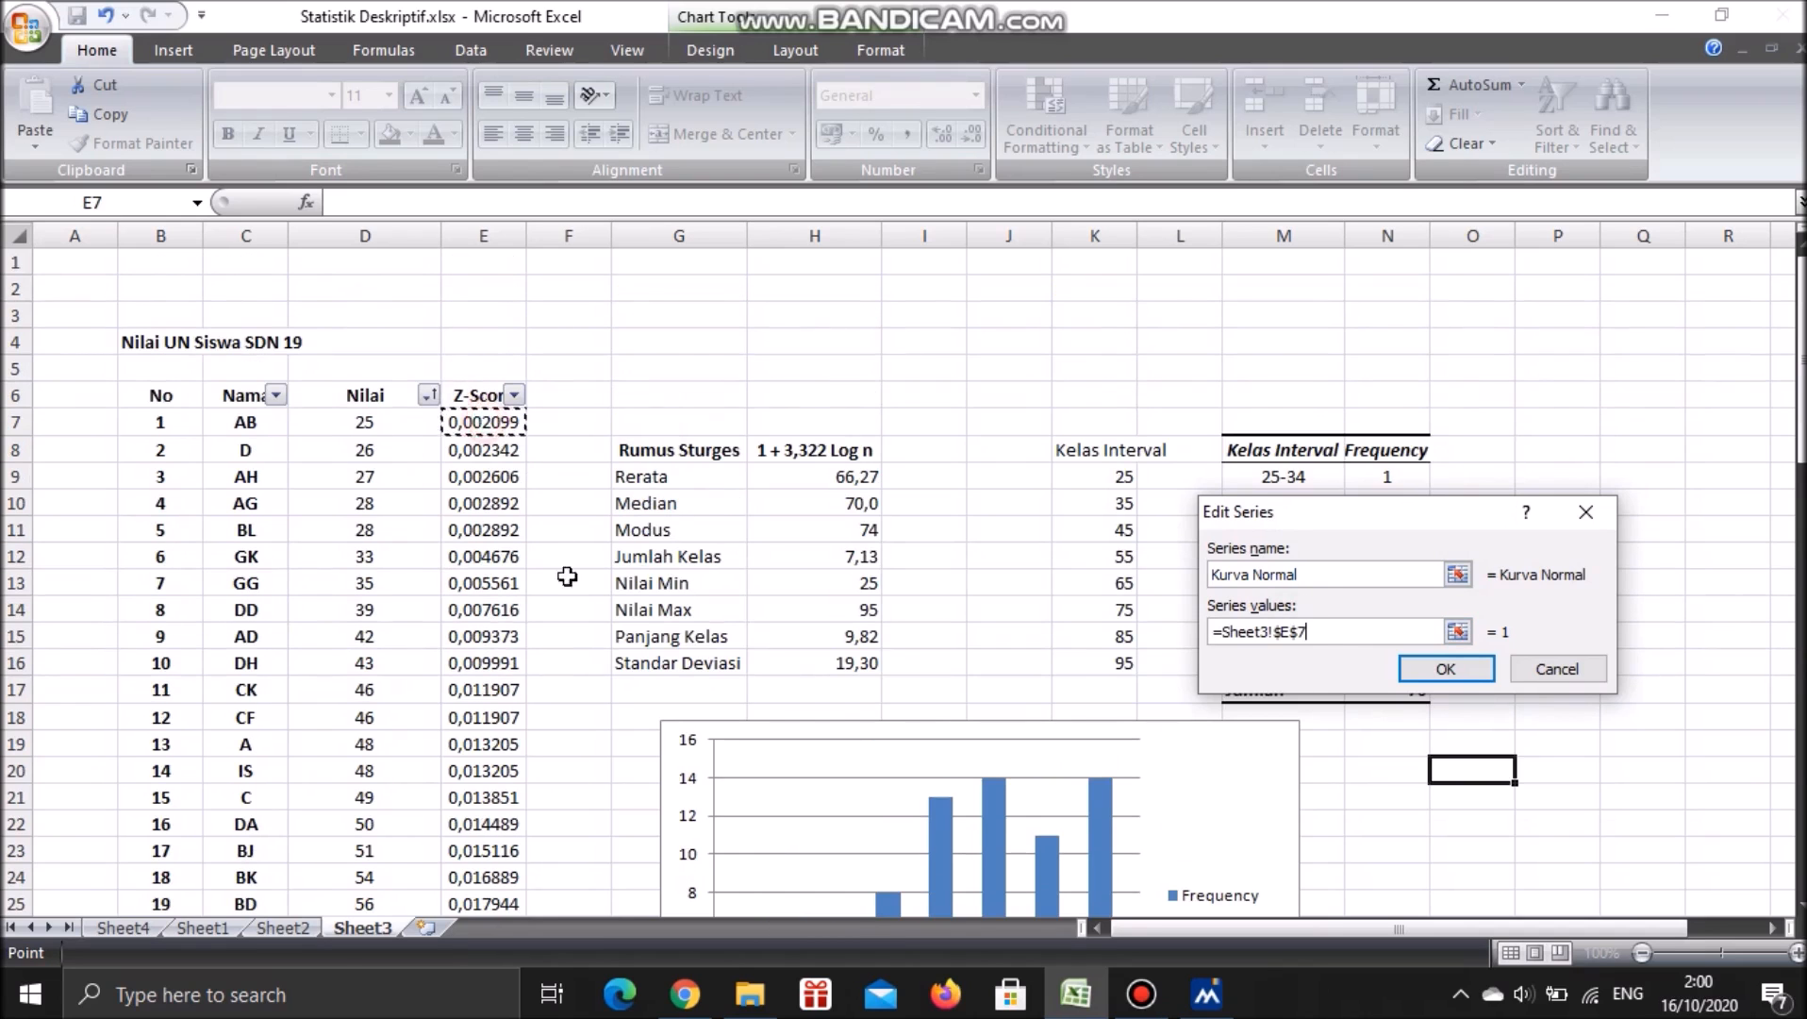
scroll(585, 660, down, 18)
shift+click(509, 816)
scroll(937, 710, up, 18)
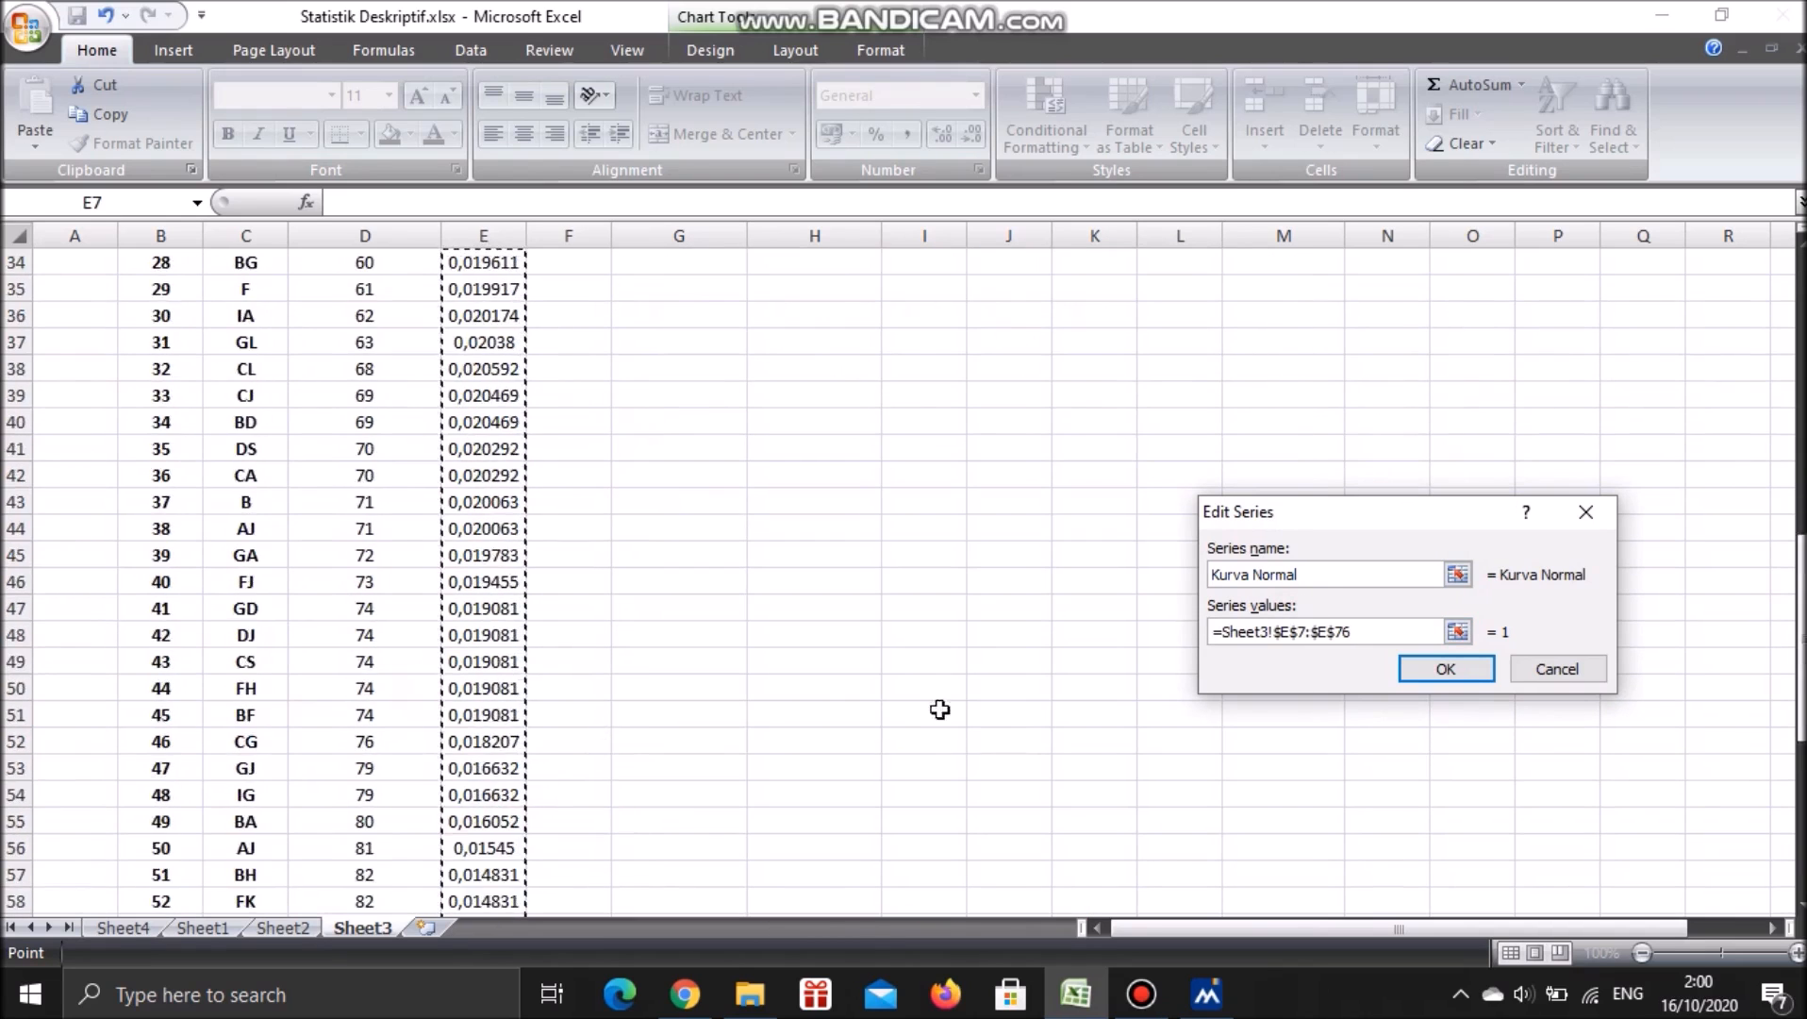
click(1445, 668)
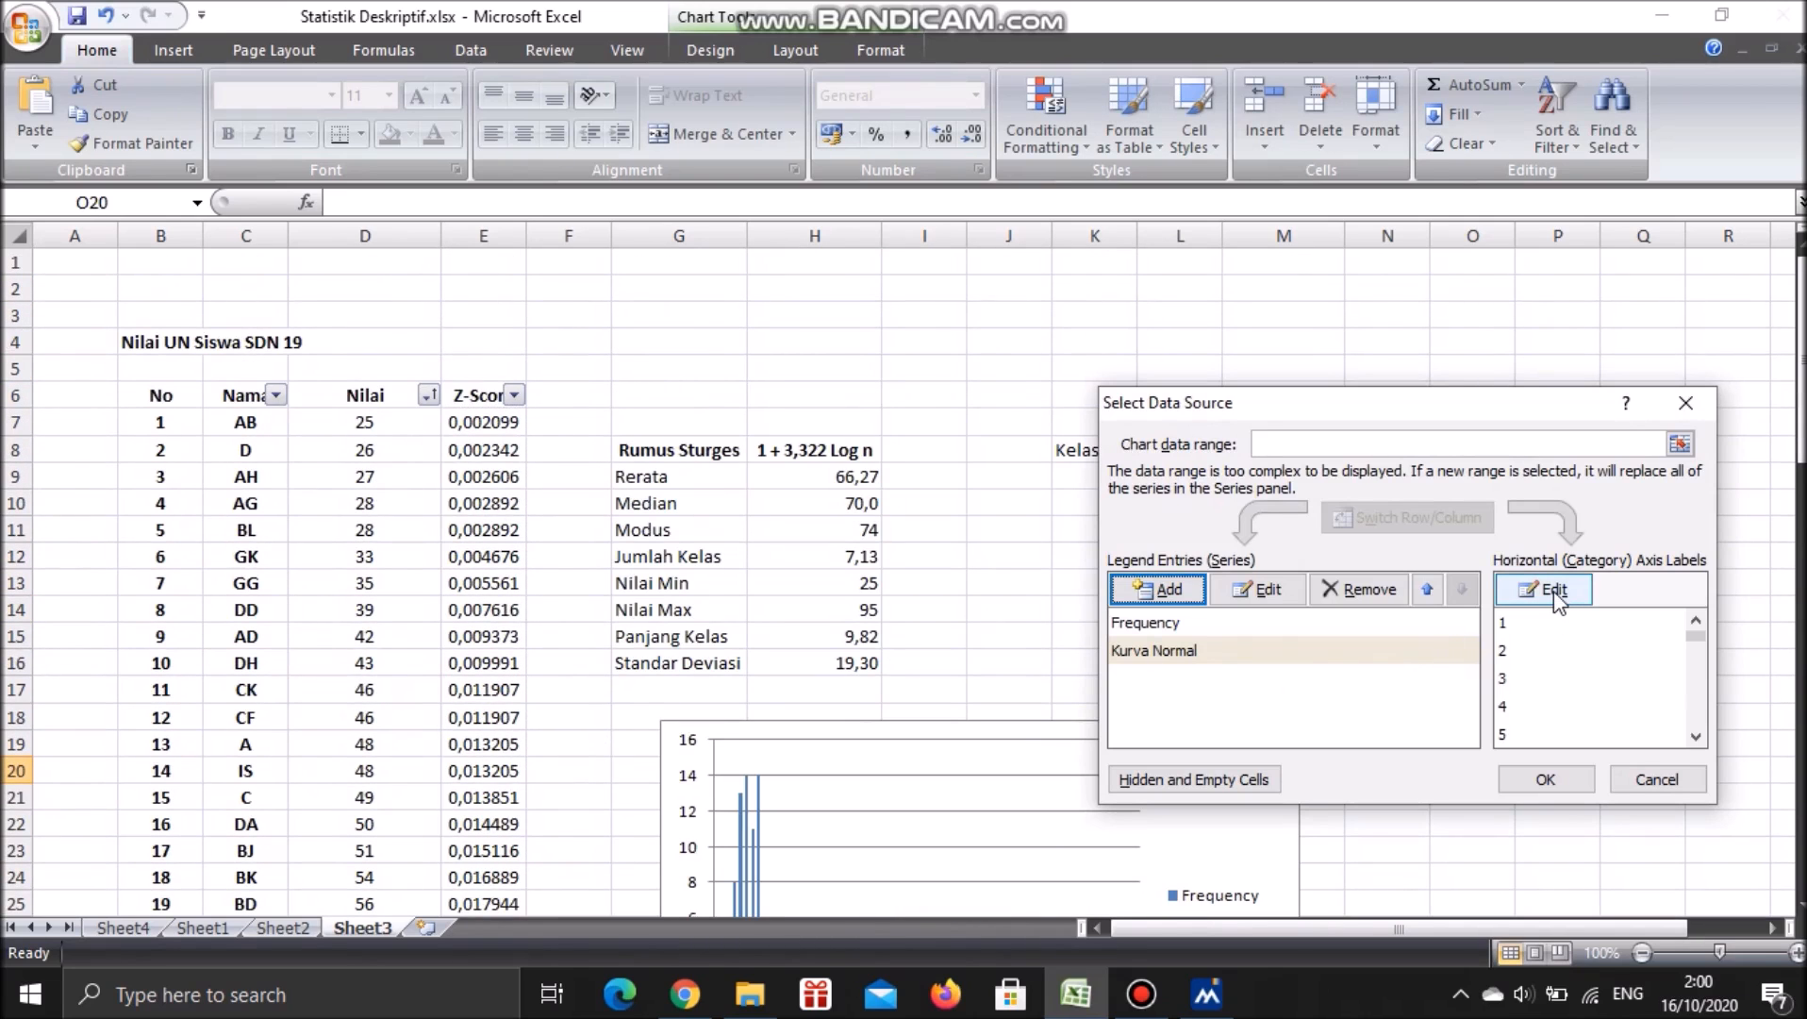
Set the horizontal axis labels of the Kurva Normal series to the Nilai range D7:D76 and accept the chart's data source
click(1553, 590)
click(357, 434)
scroll(368, 537, down, 20)
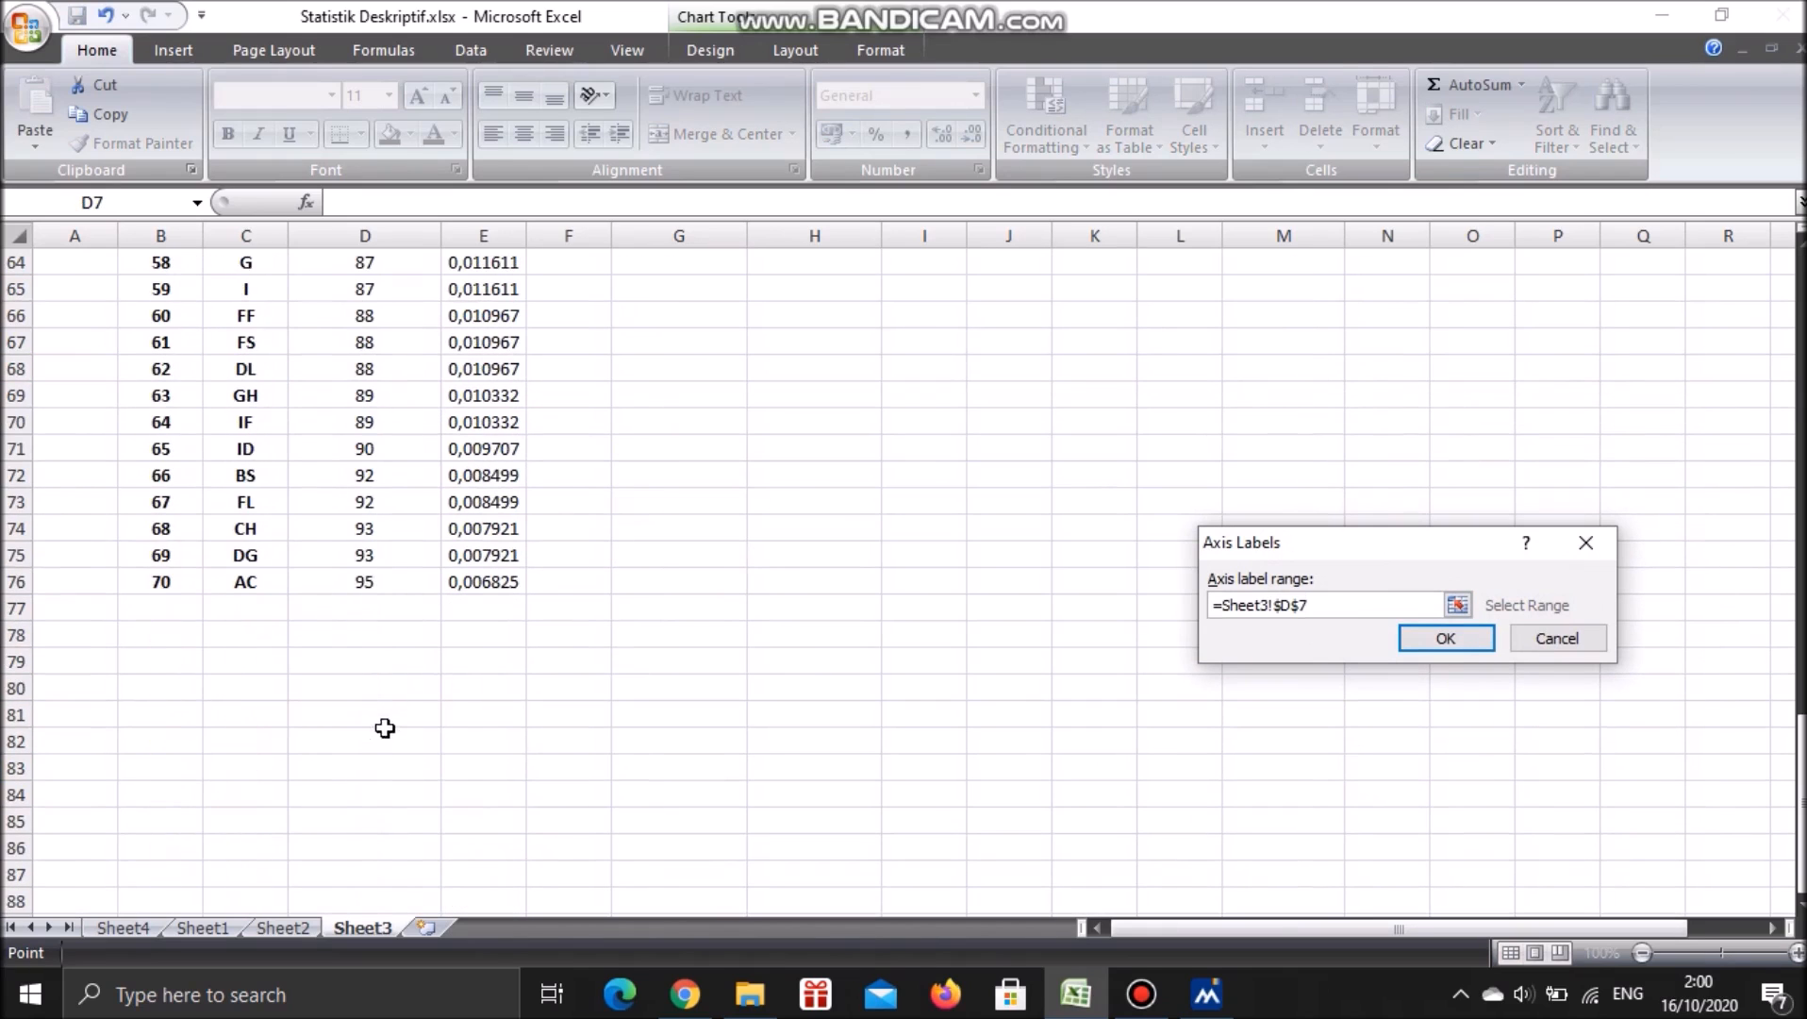
shift+click(364, 579)
scroll(943, 613, up, 20)
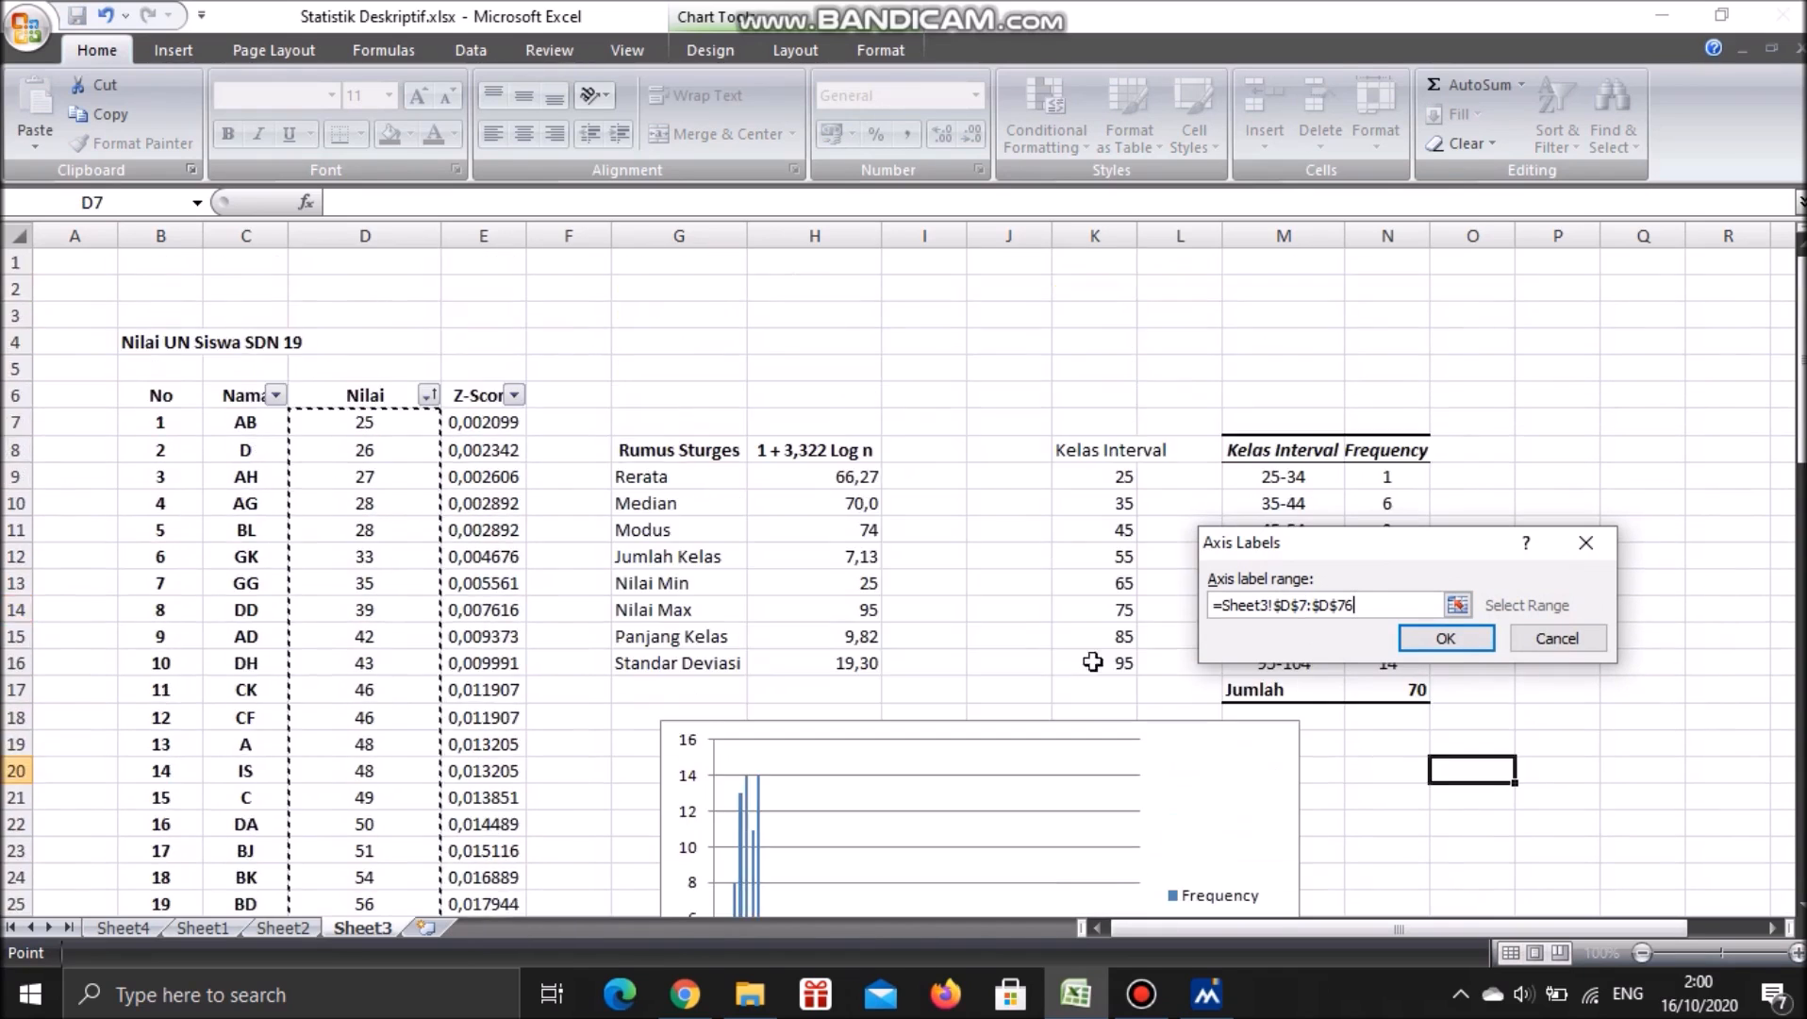
click(1467, 639)
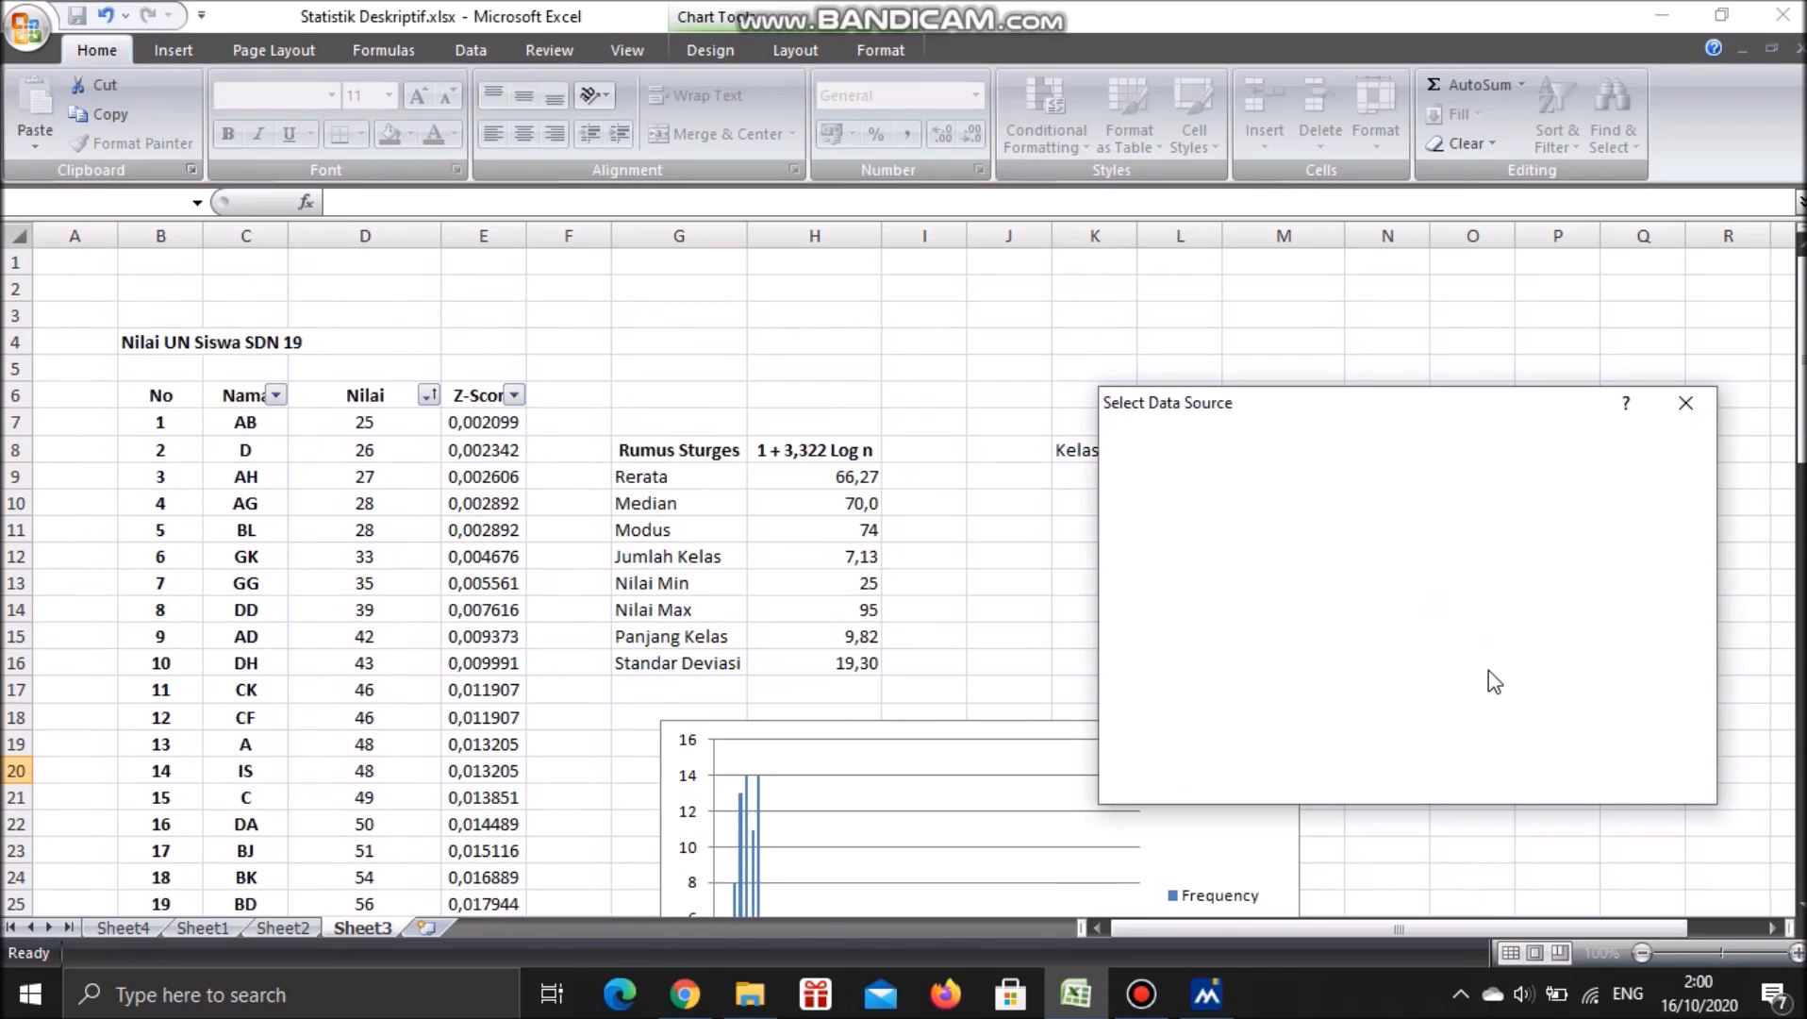
click(1544, 780)
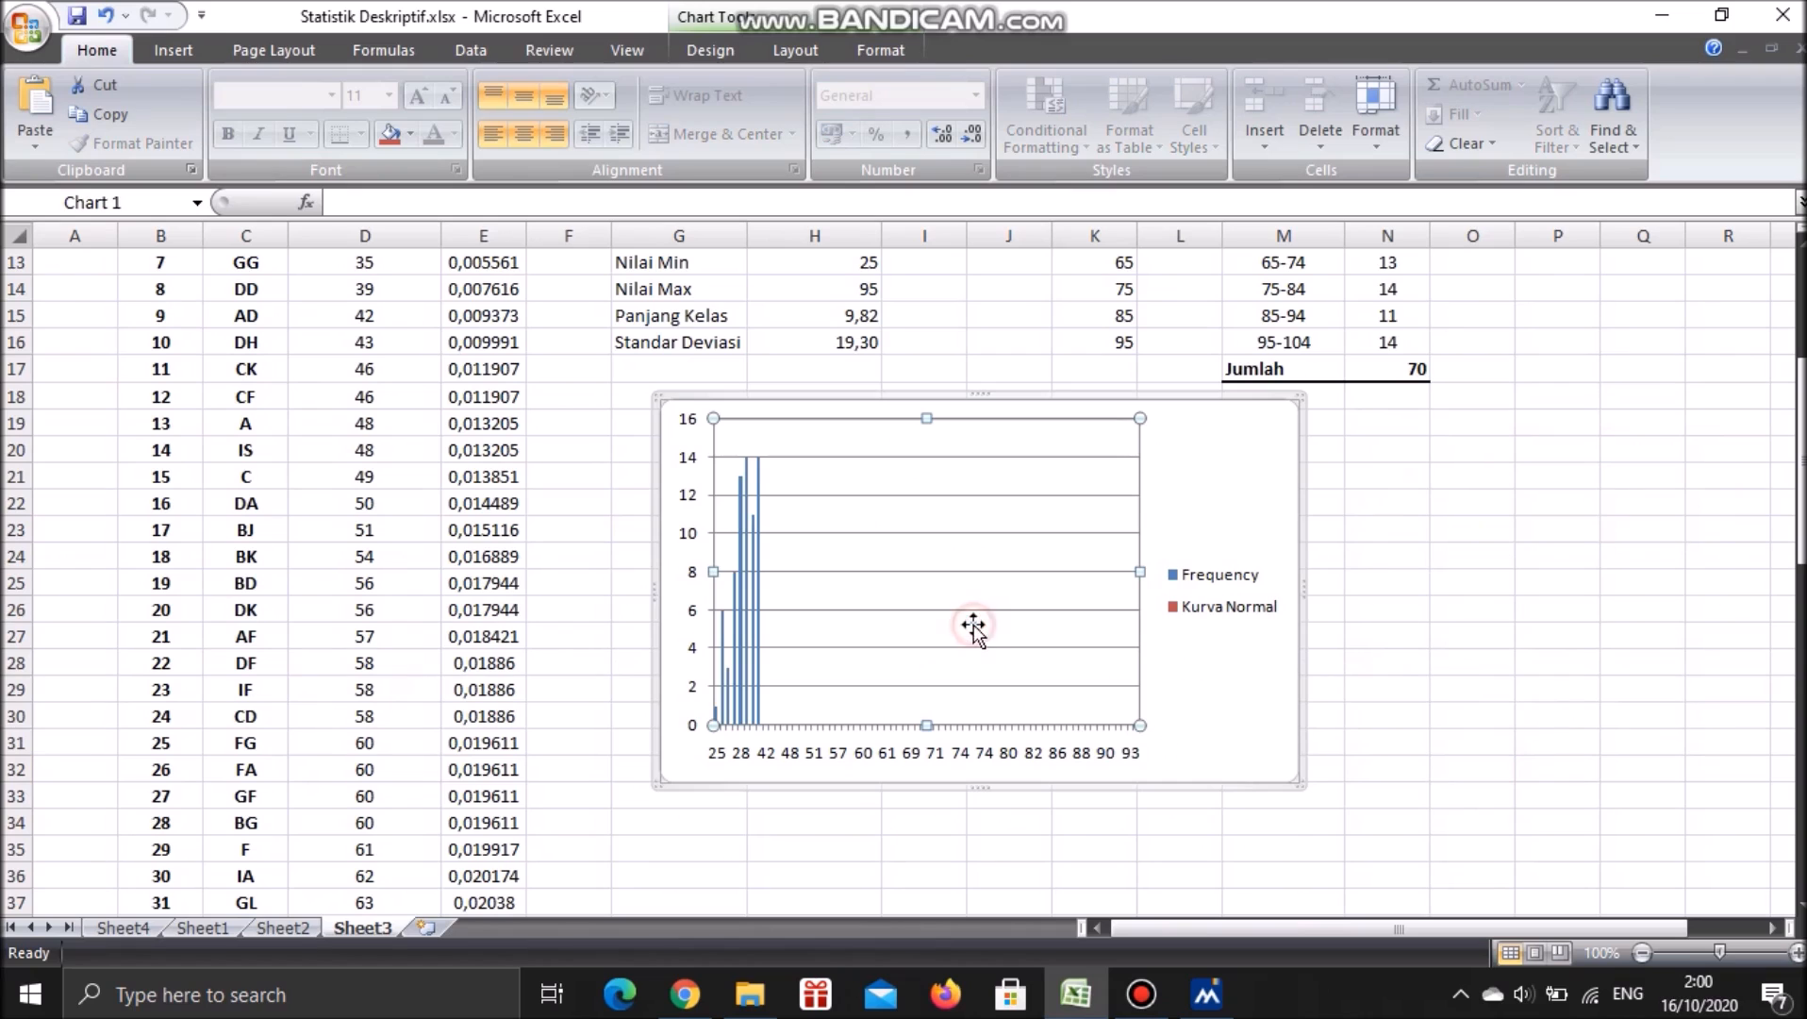
Change the chart type of the Kurva Normal series to an XY scatter with smooth lines and markers
click(795, 50)
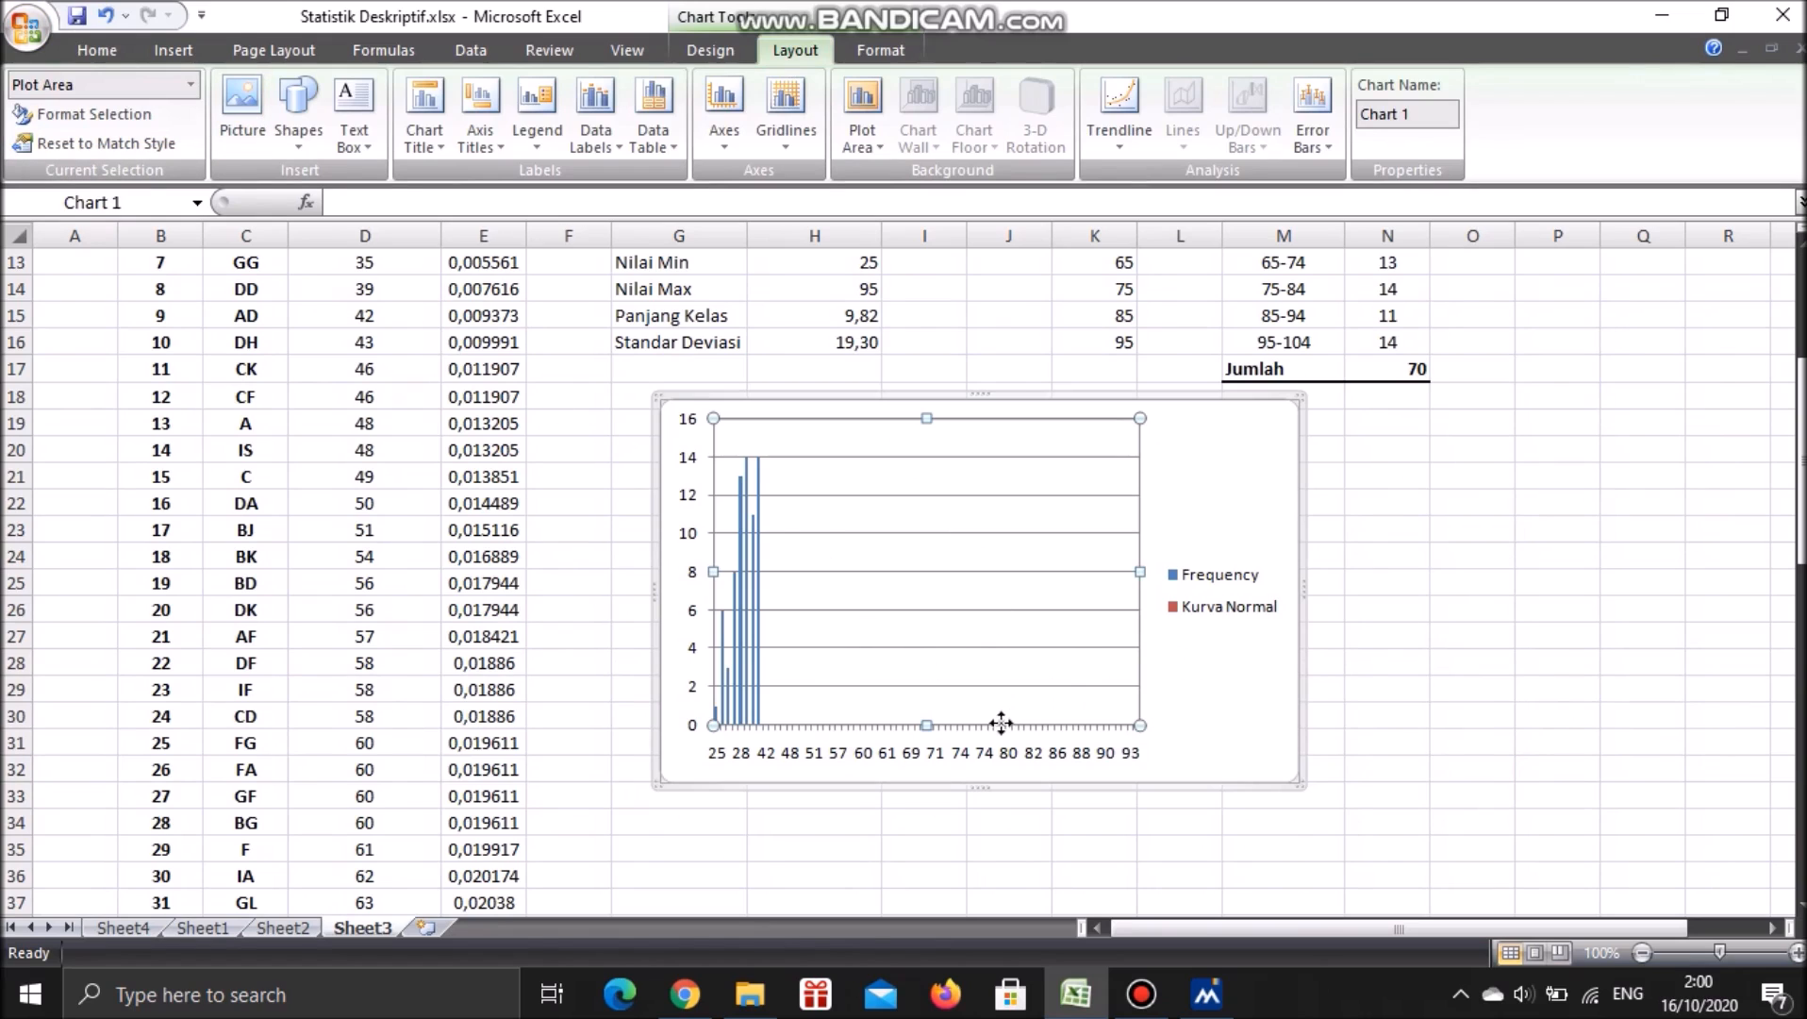
click(190, 85)
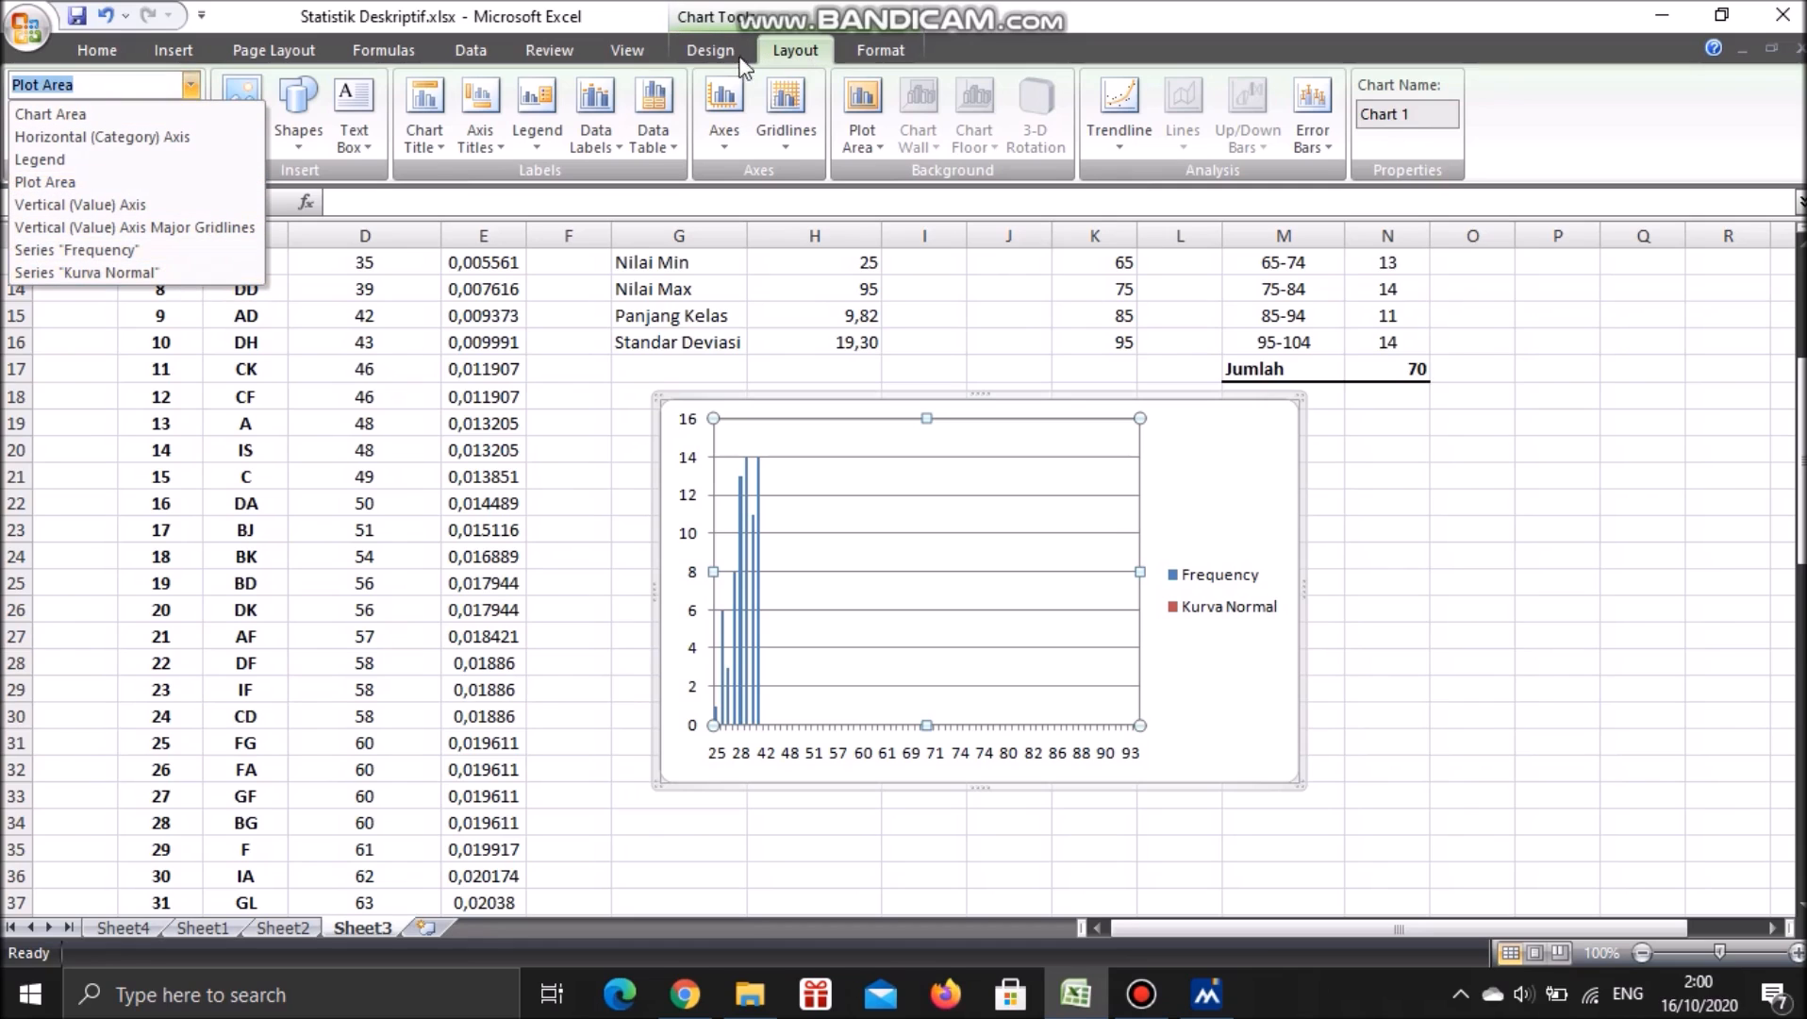
click(85, 271)
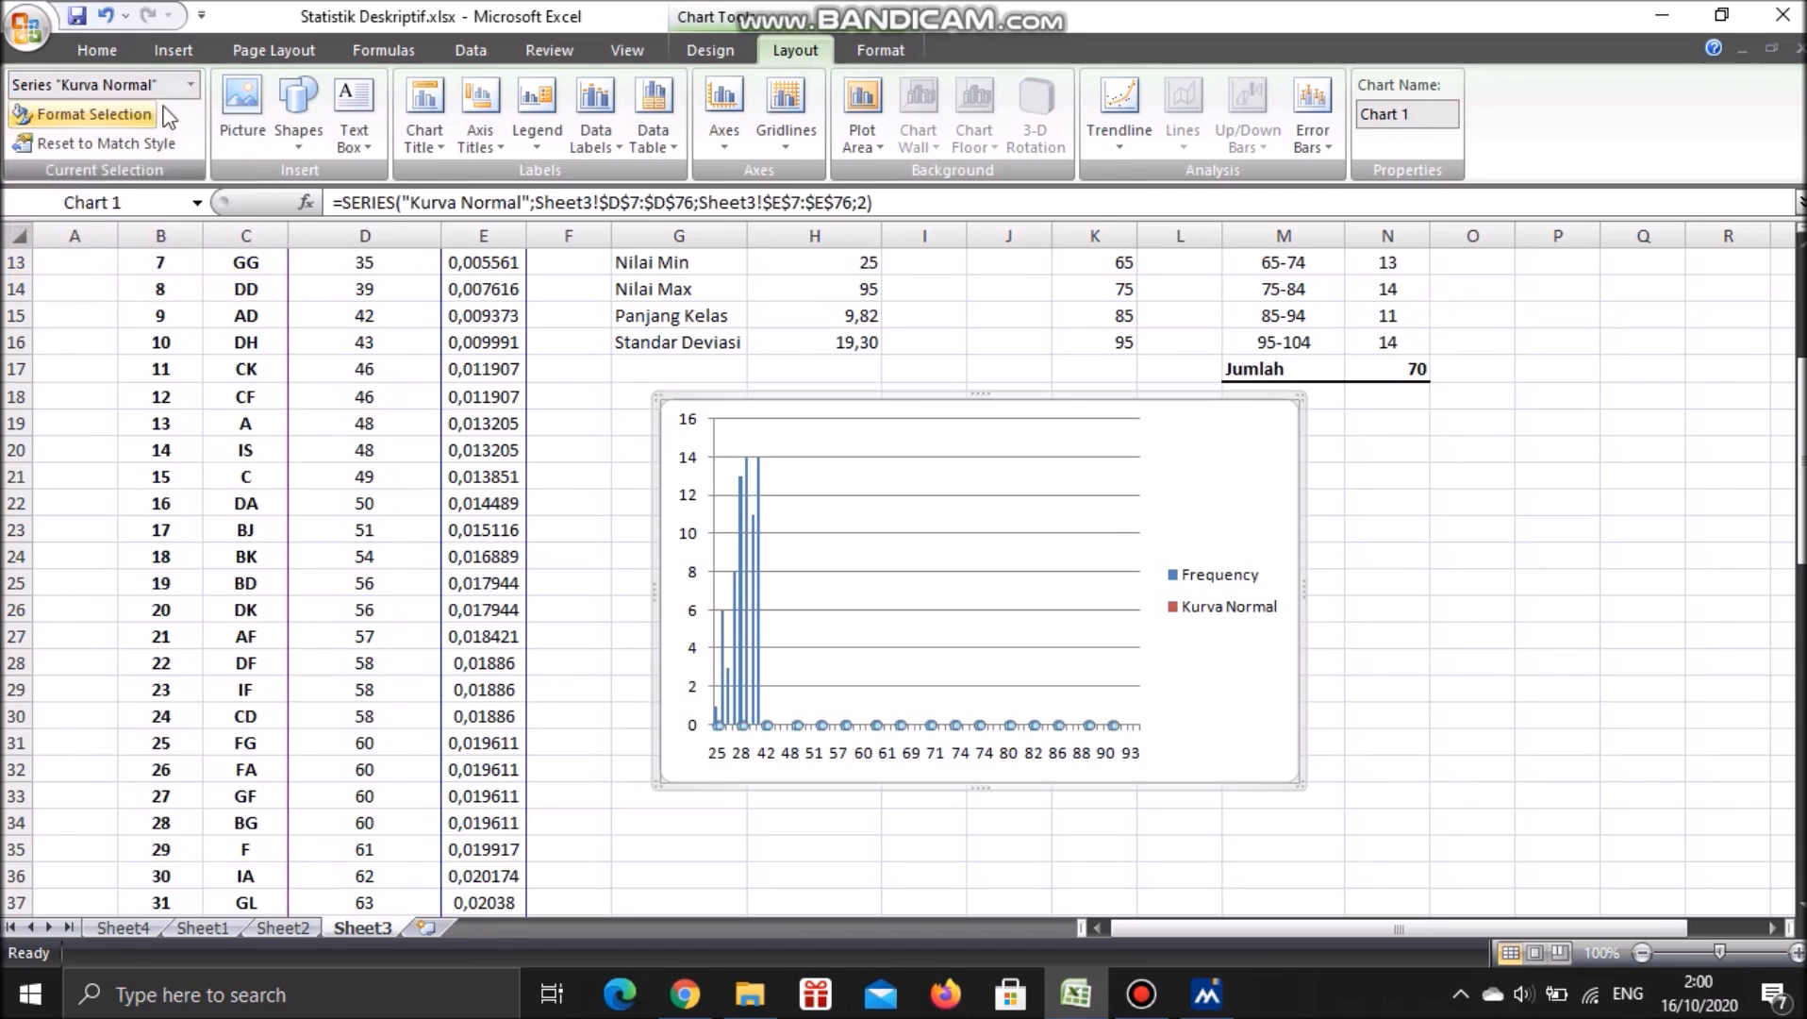
click(711, 50)
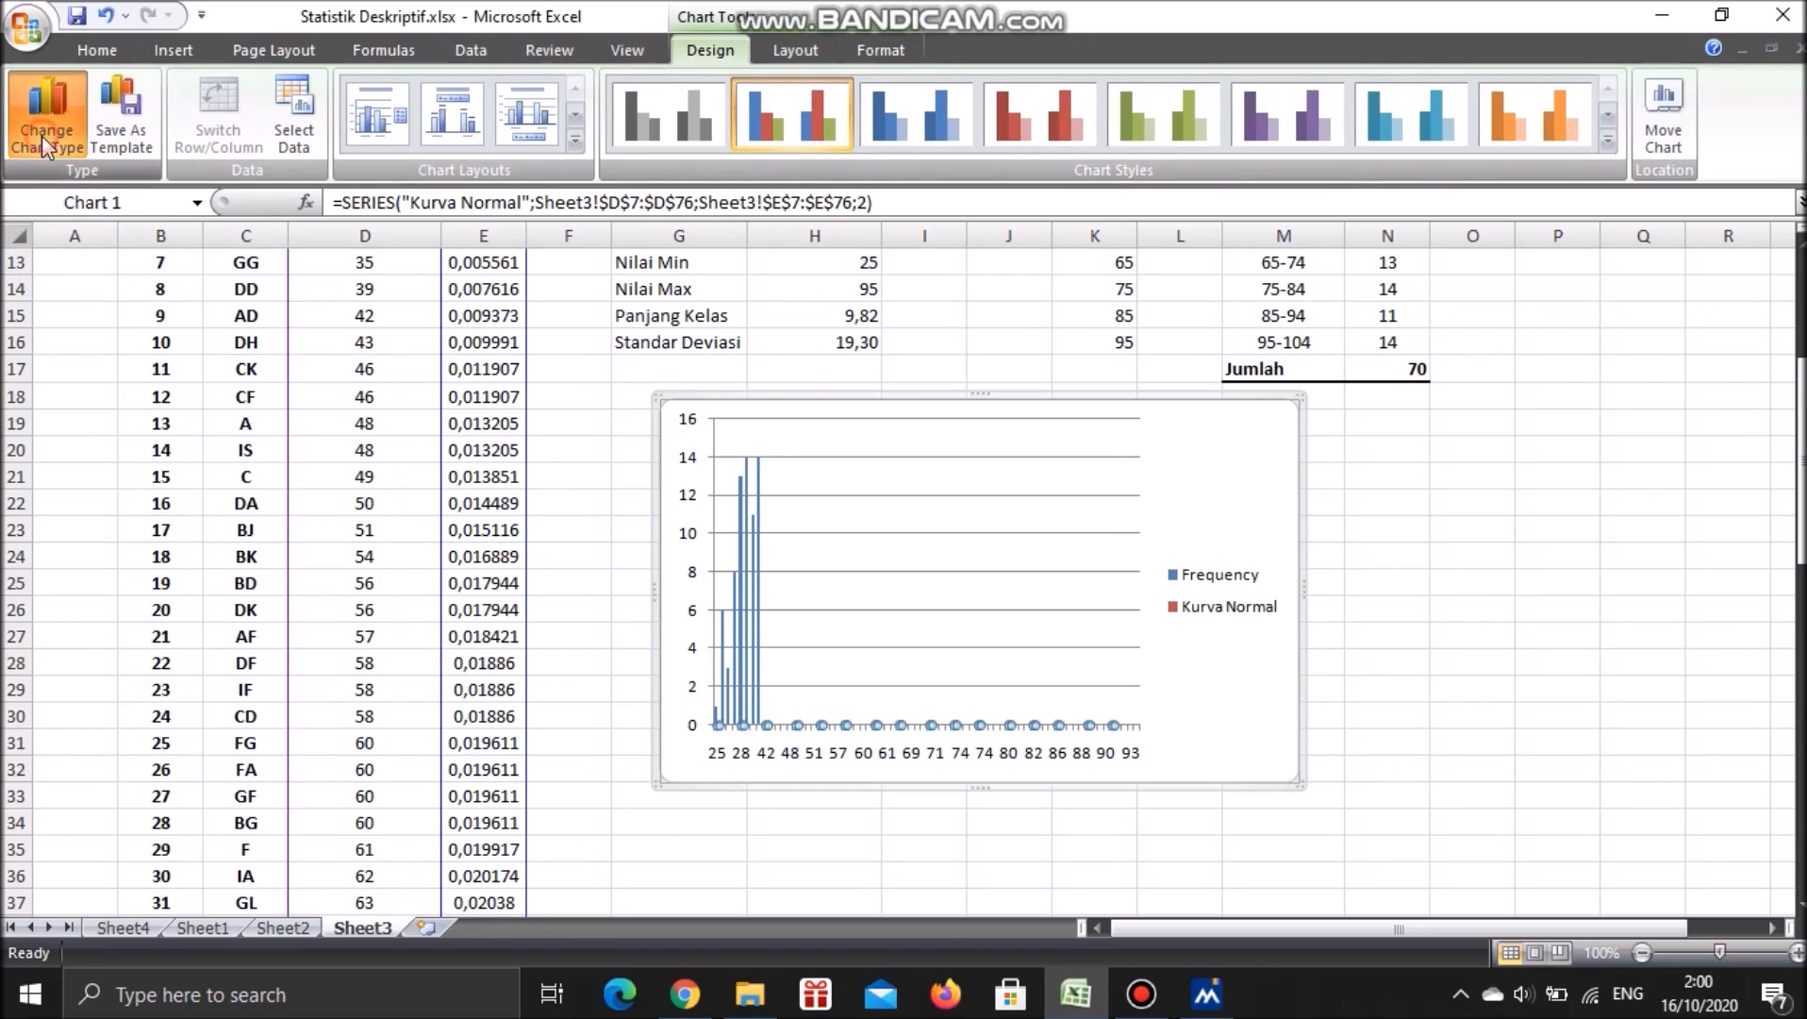
click(40, 136)
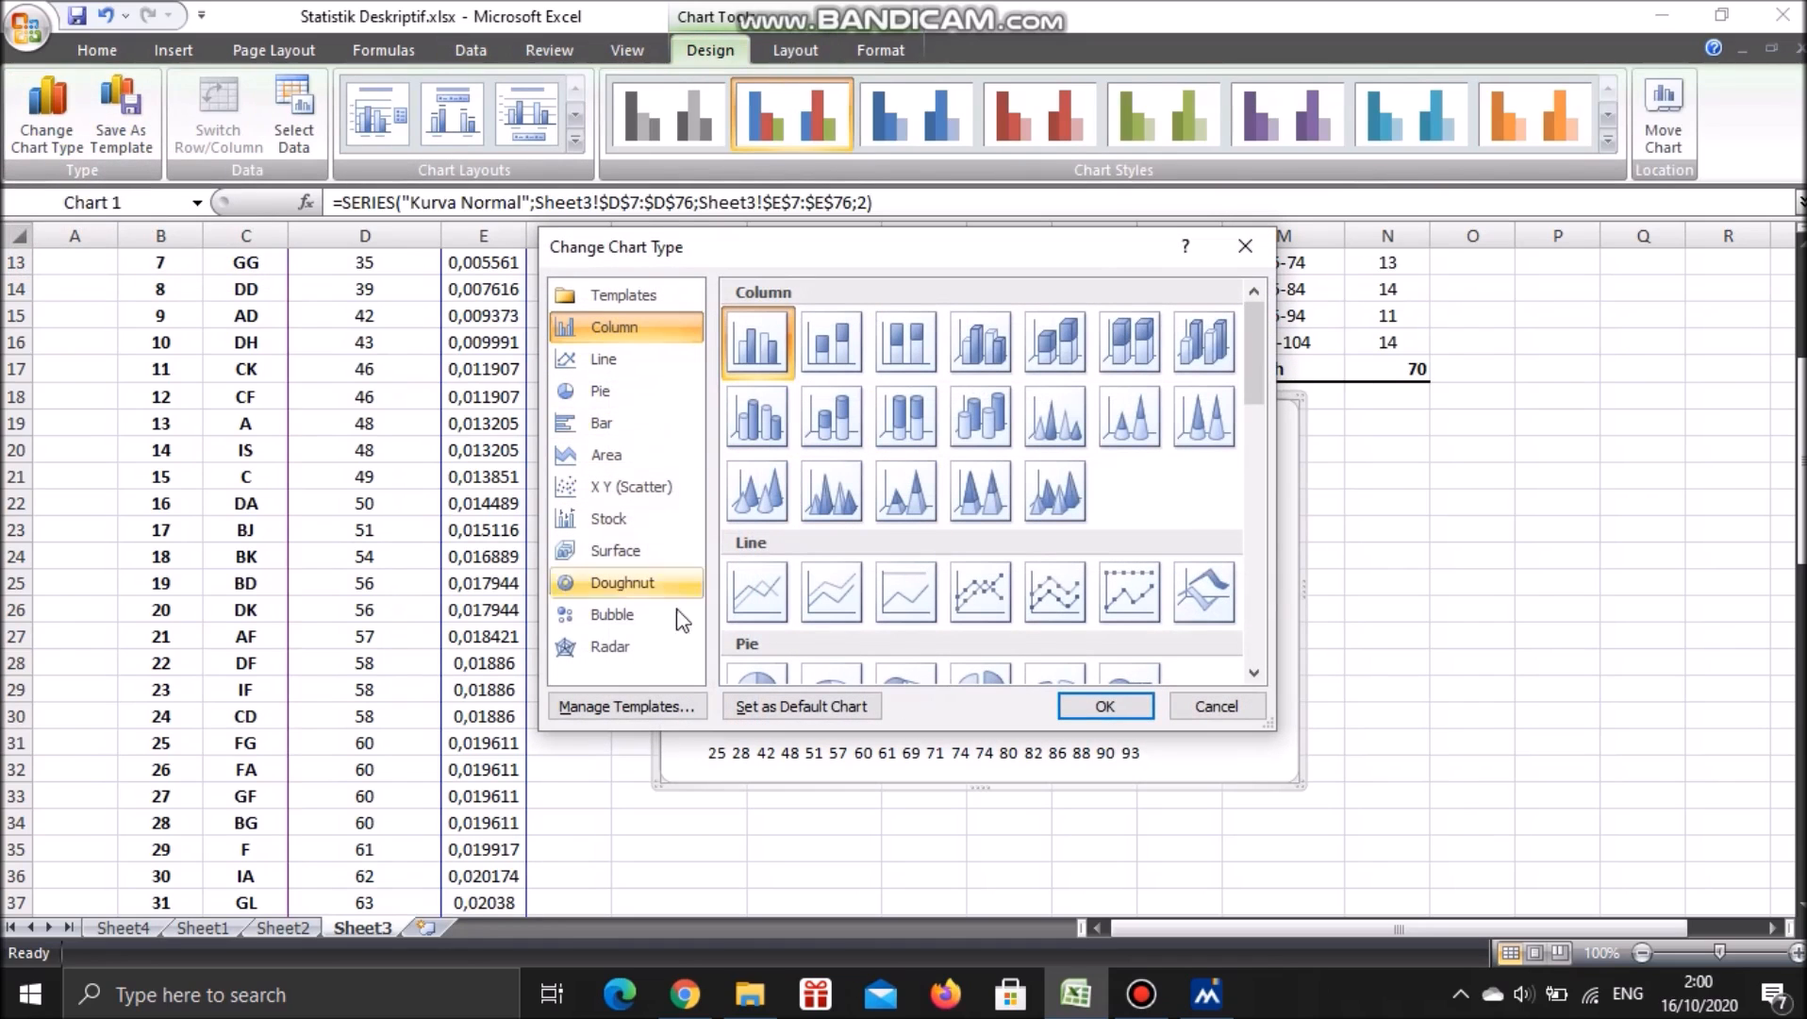
click(645, 486)
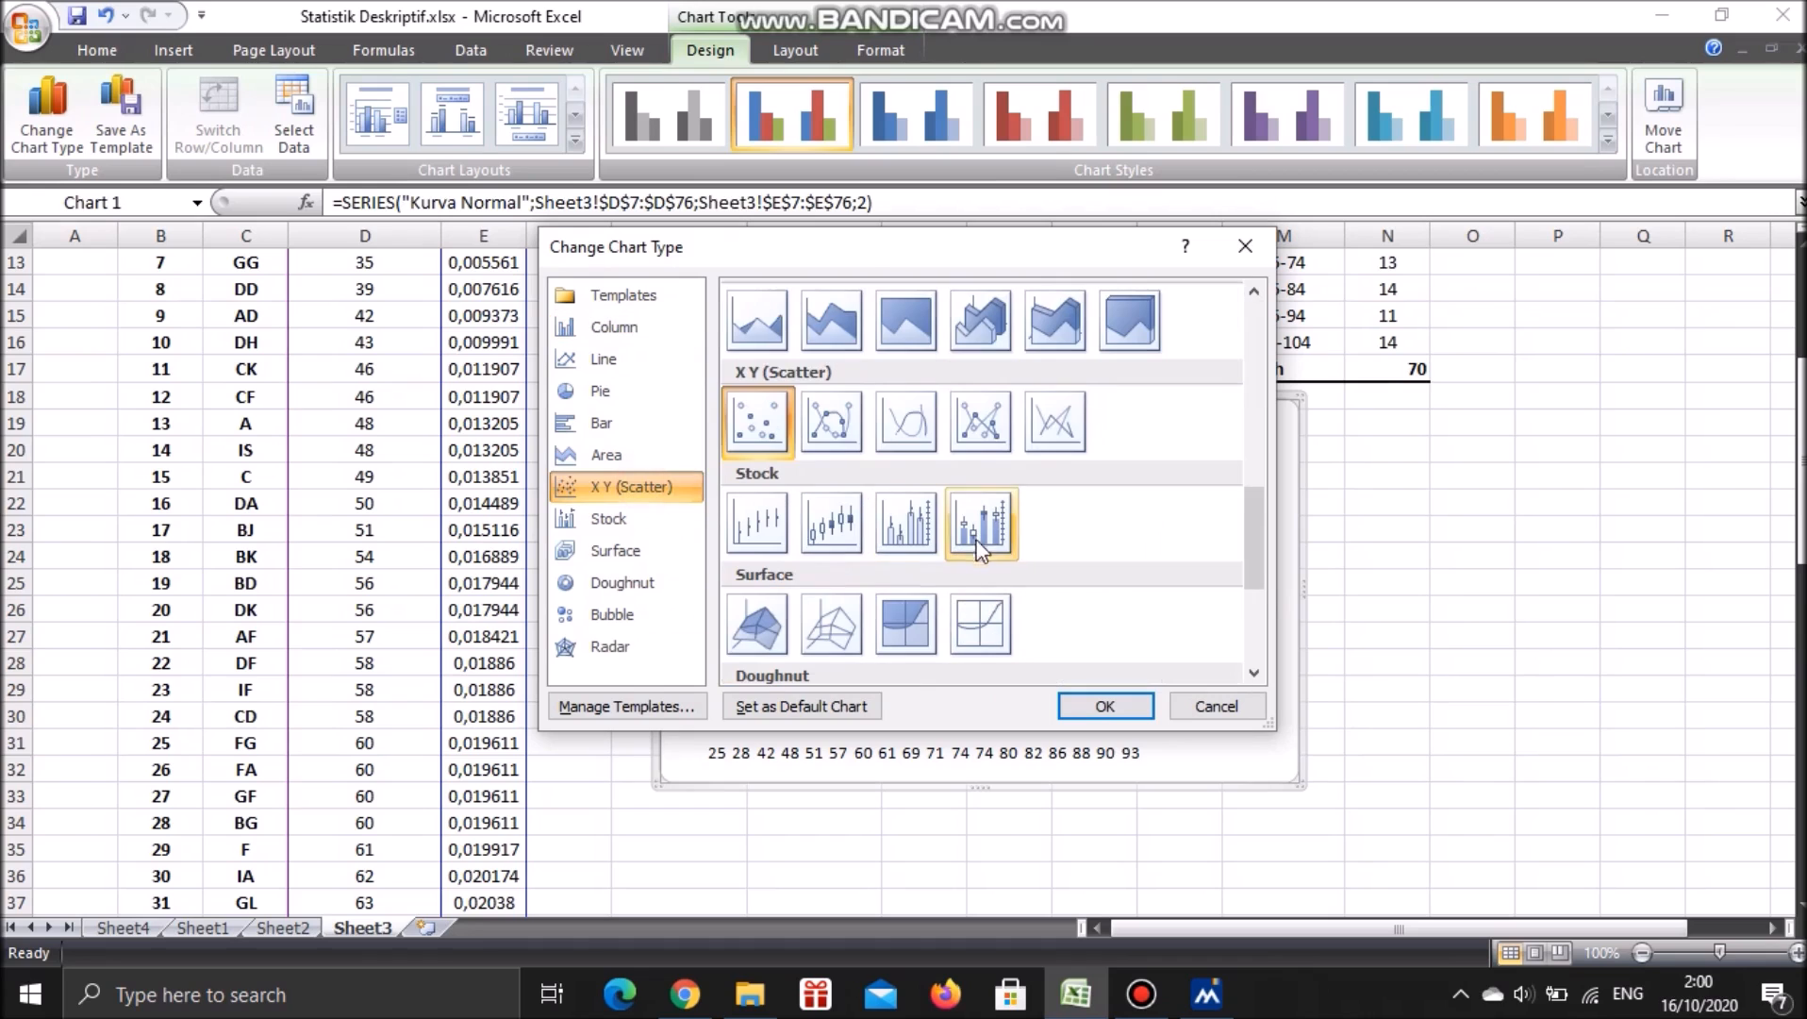
click(832, 425)
click(1105, 705)
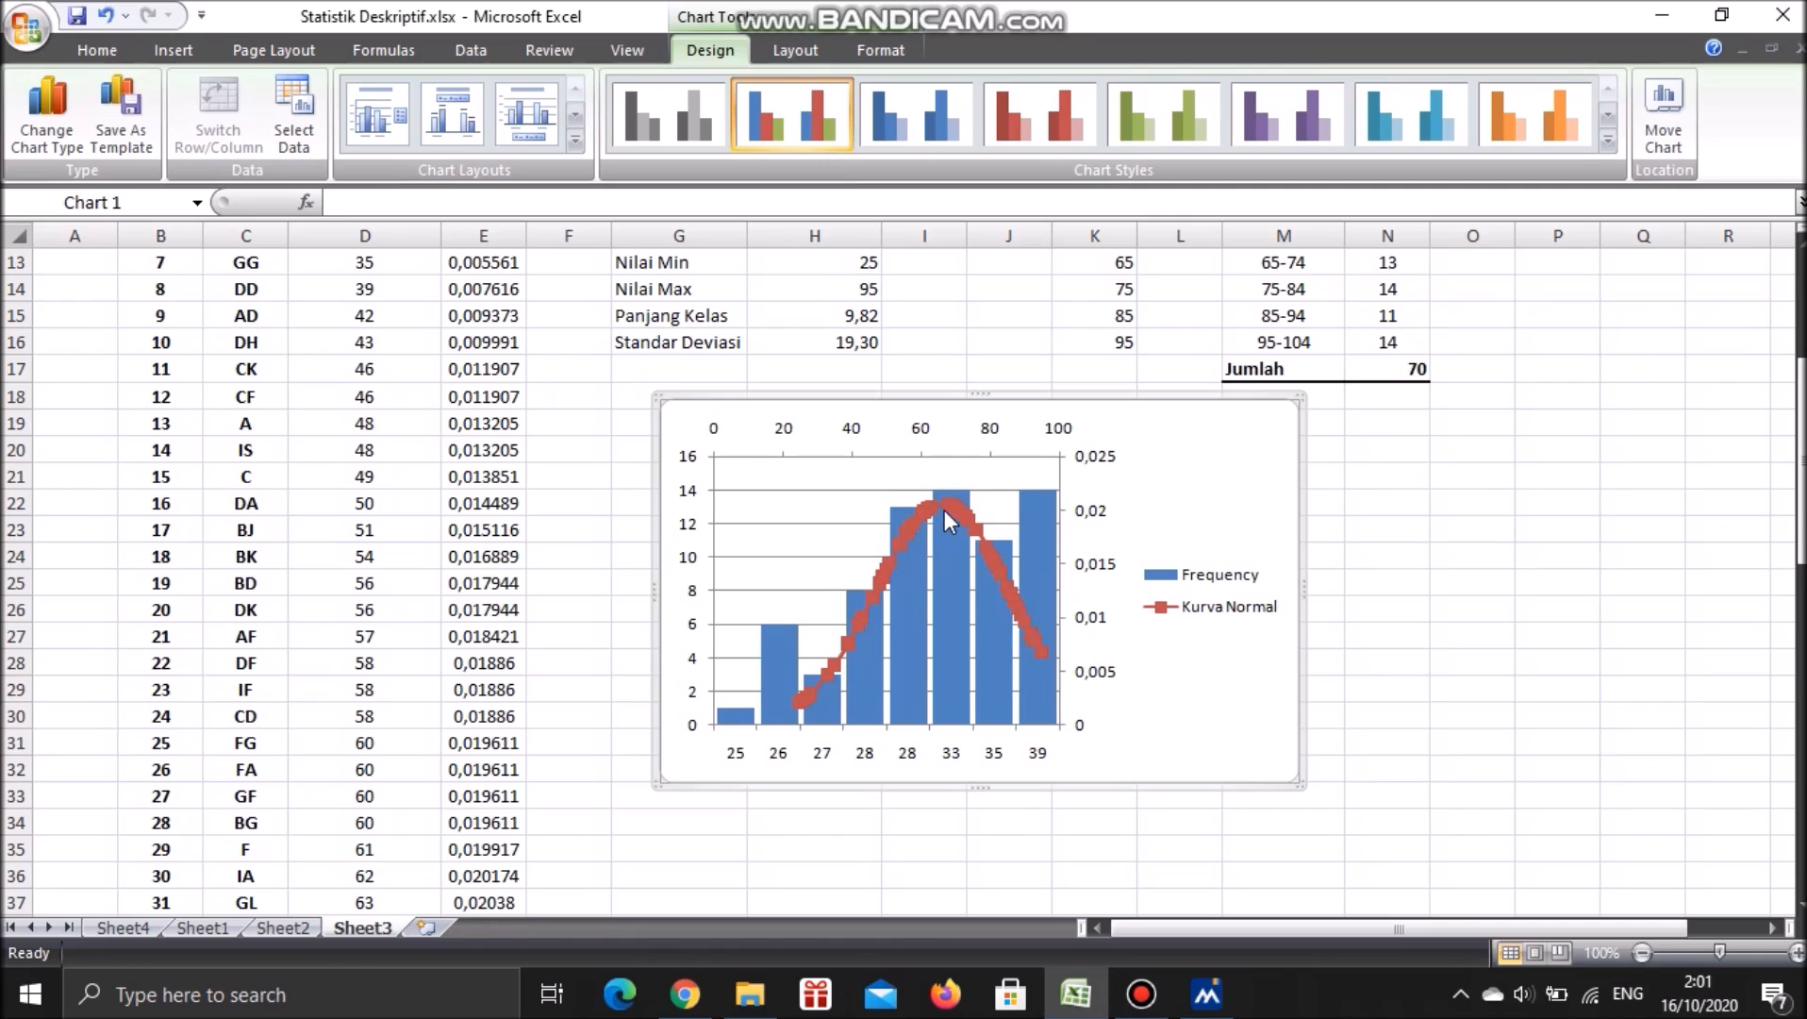
Change the Kurva Normal curve to a scatter with smooth lines and no markers
click(45, 118)
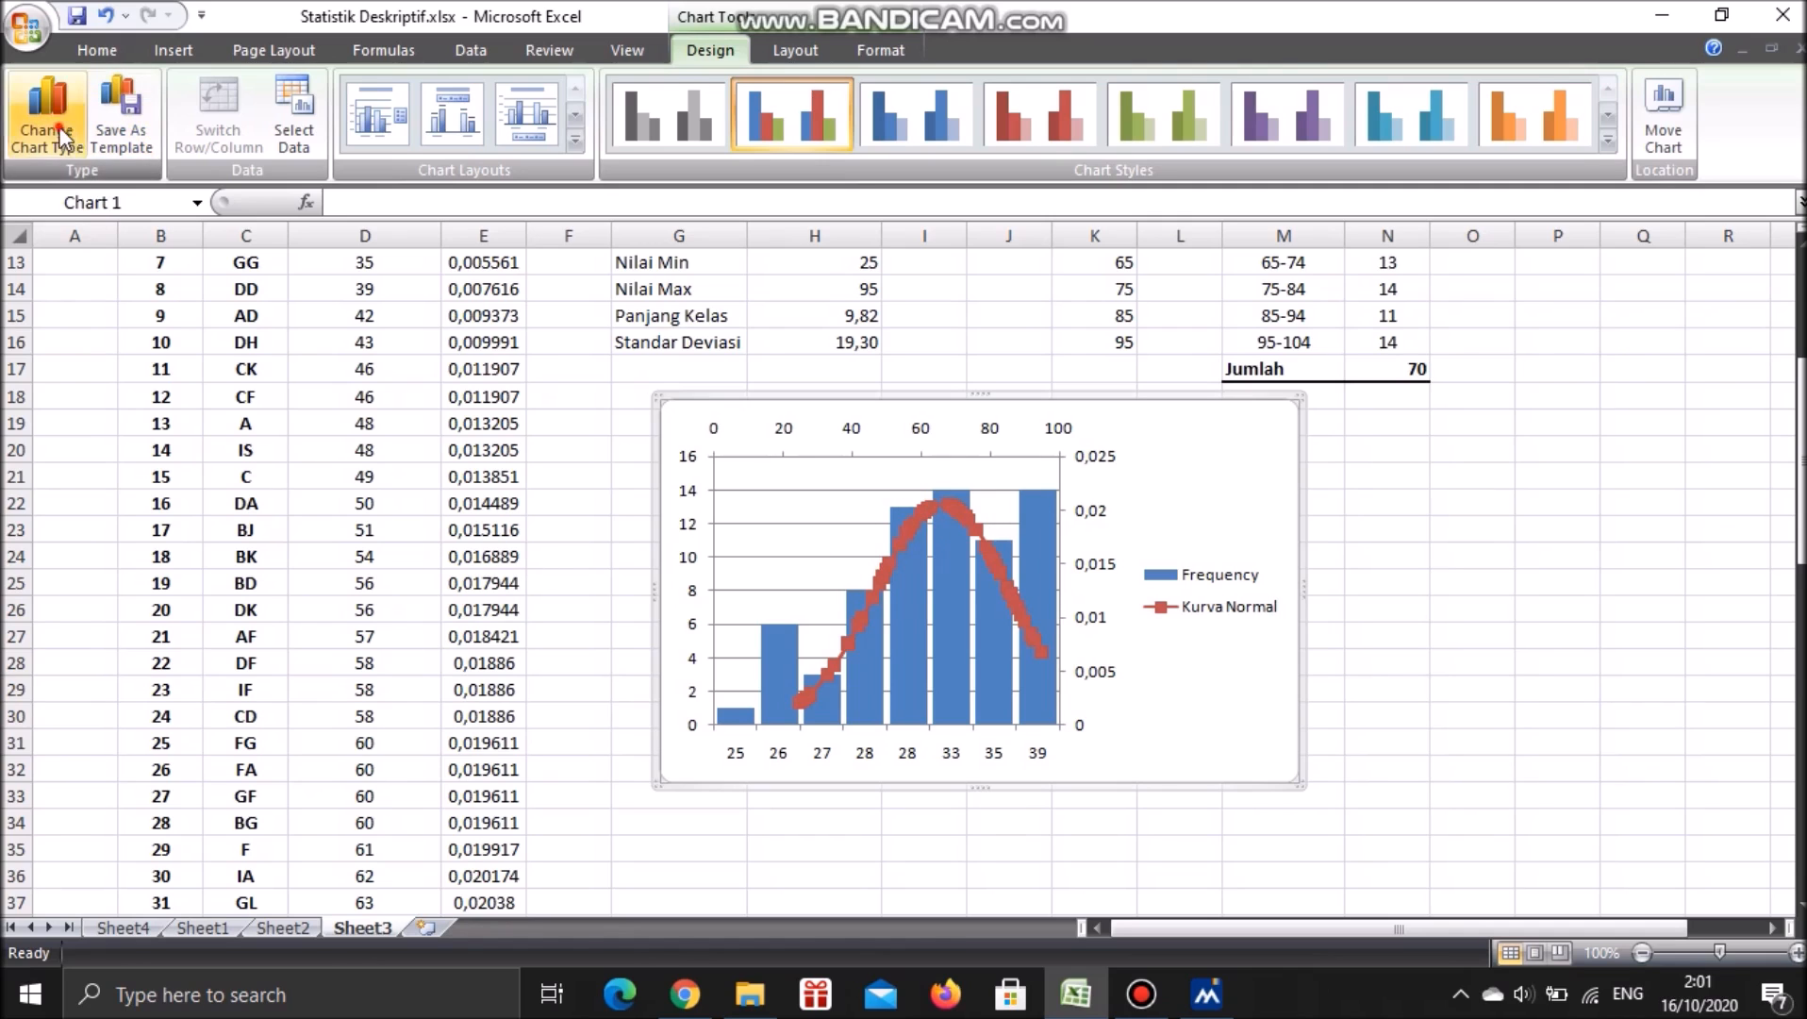
click(1149, 248)
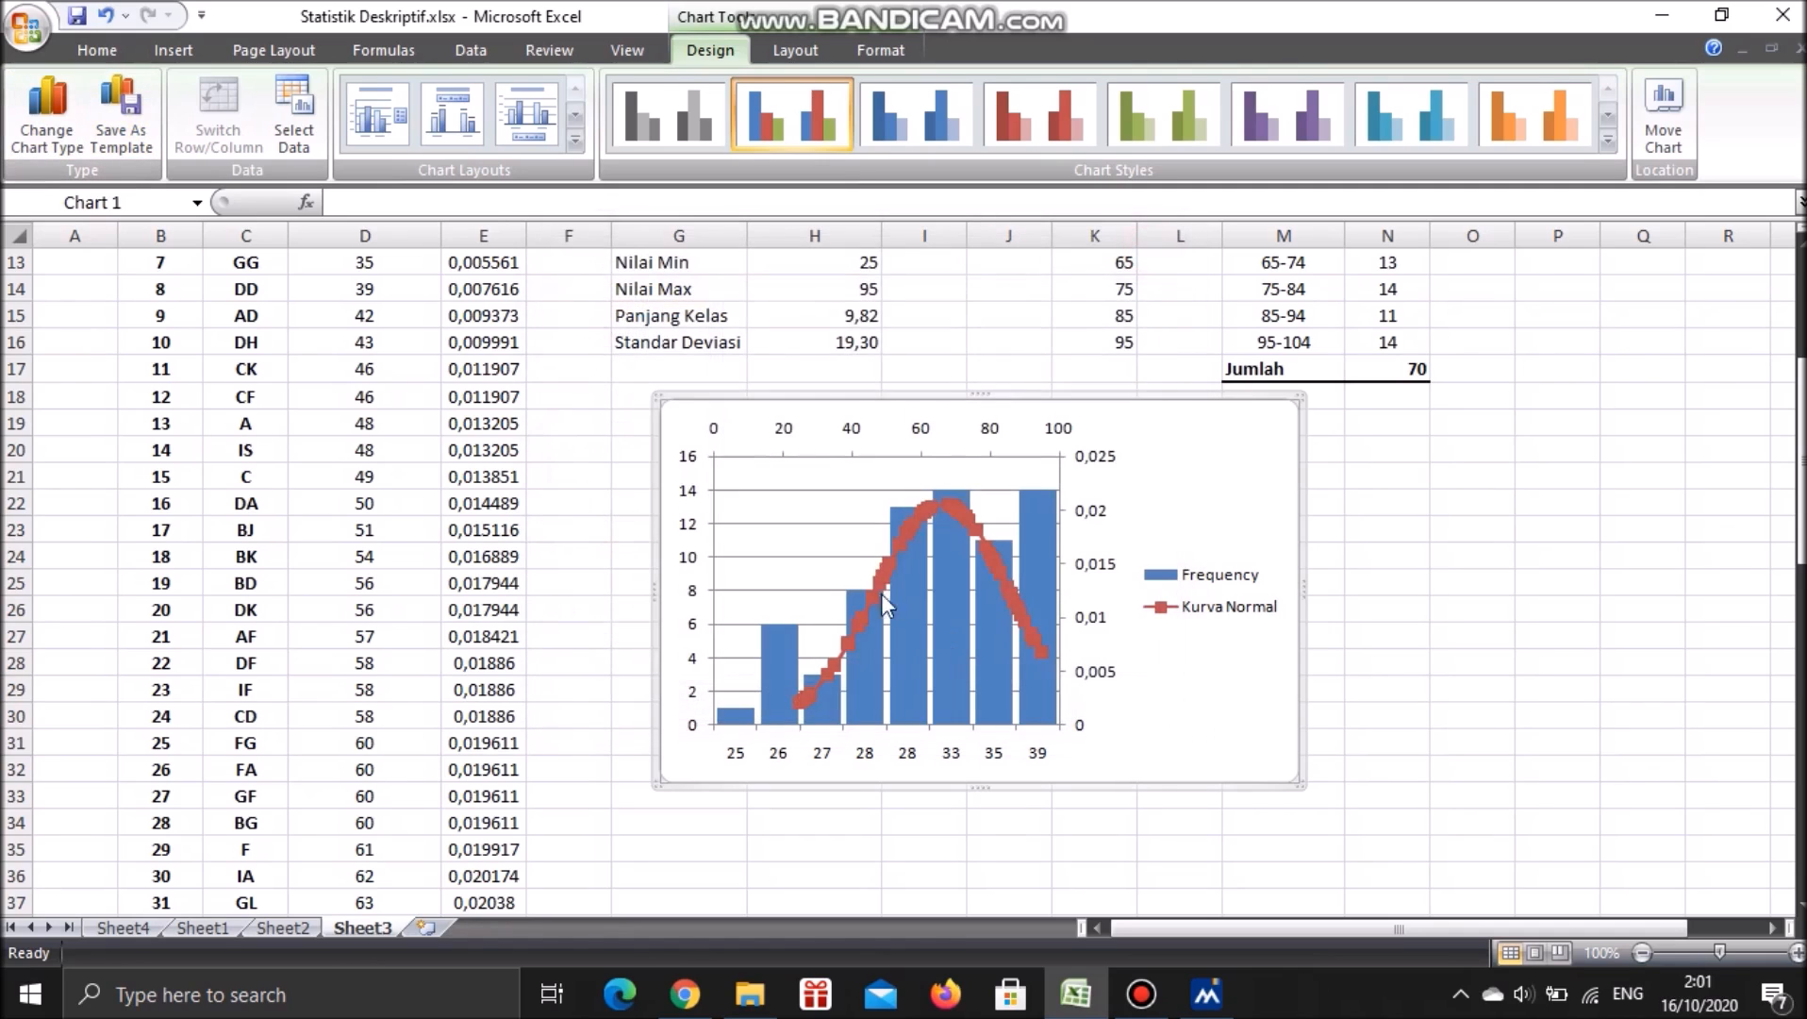
click(878, 572)
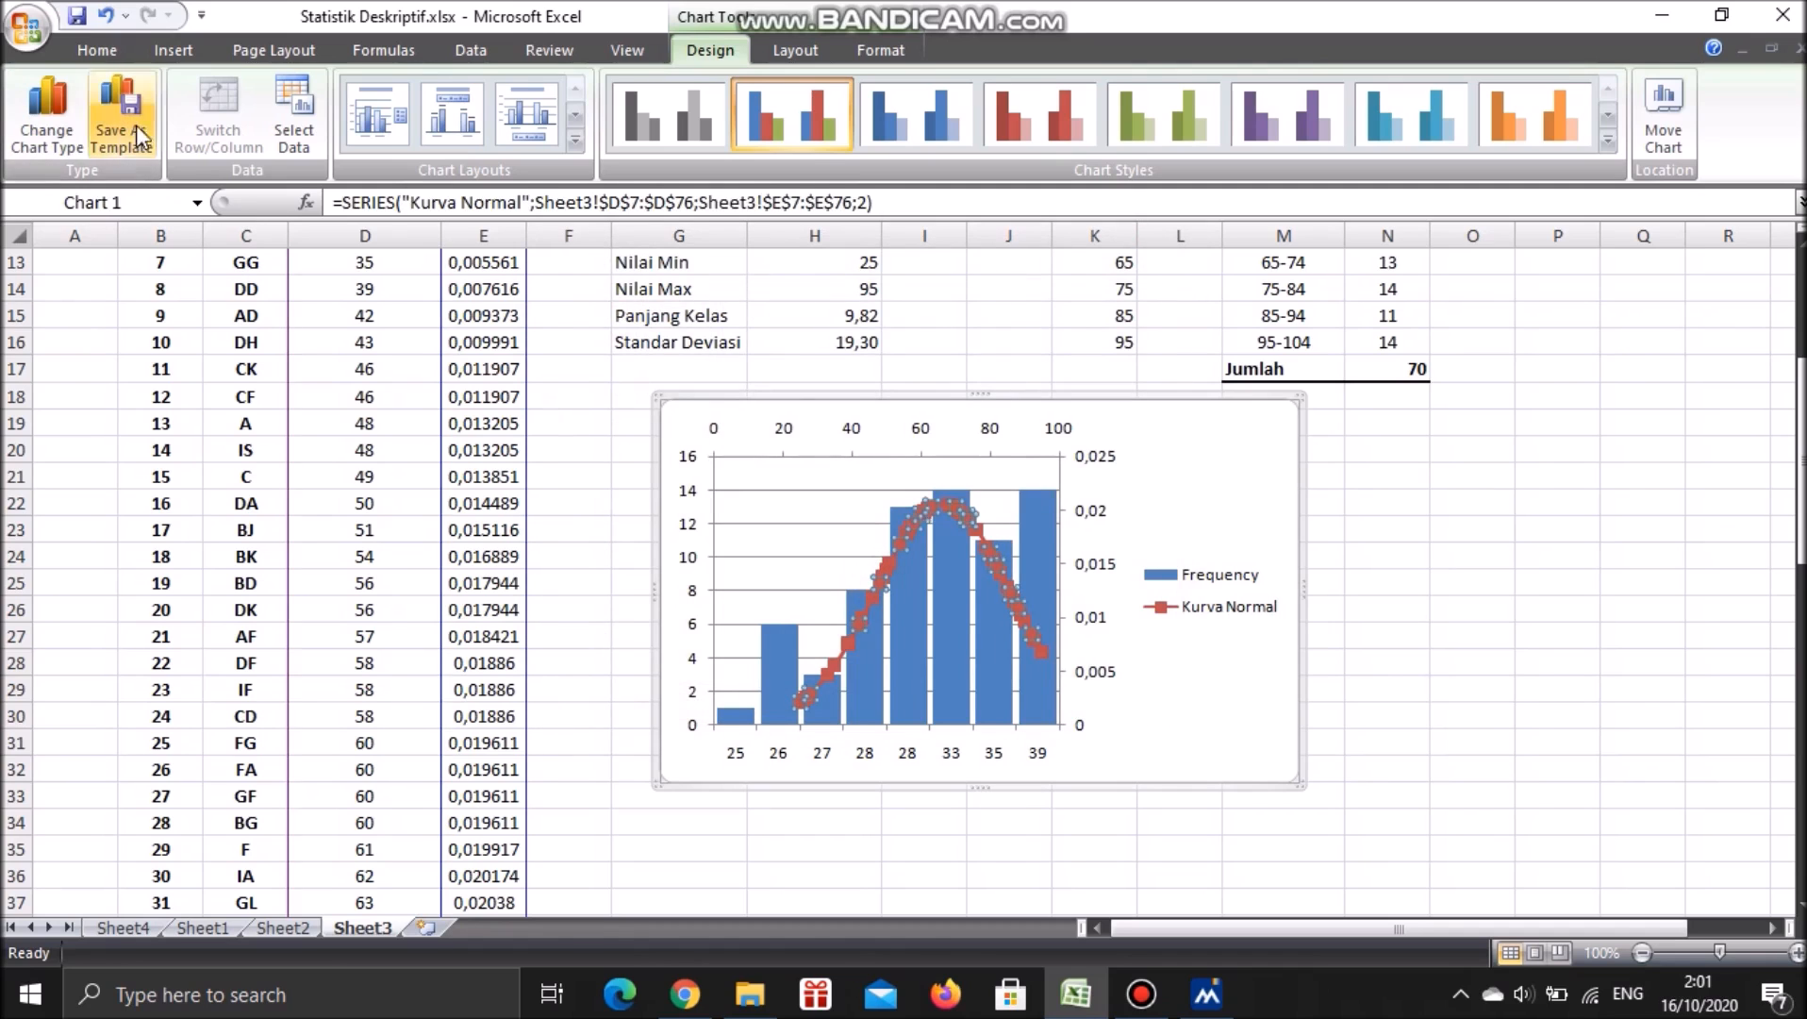
click(44, 118)
click(913, 662)
click(1104, 706)
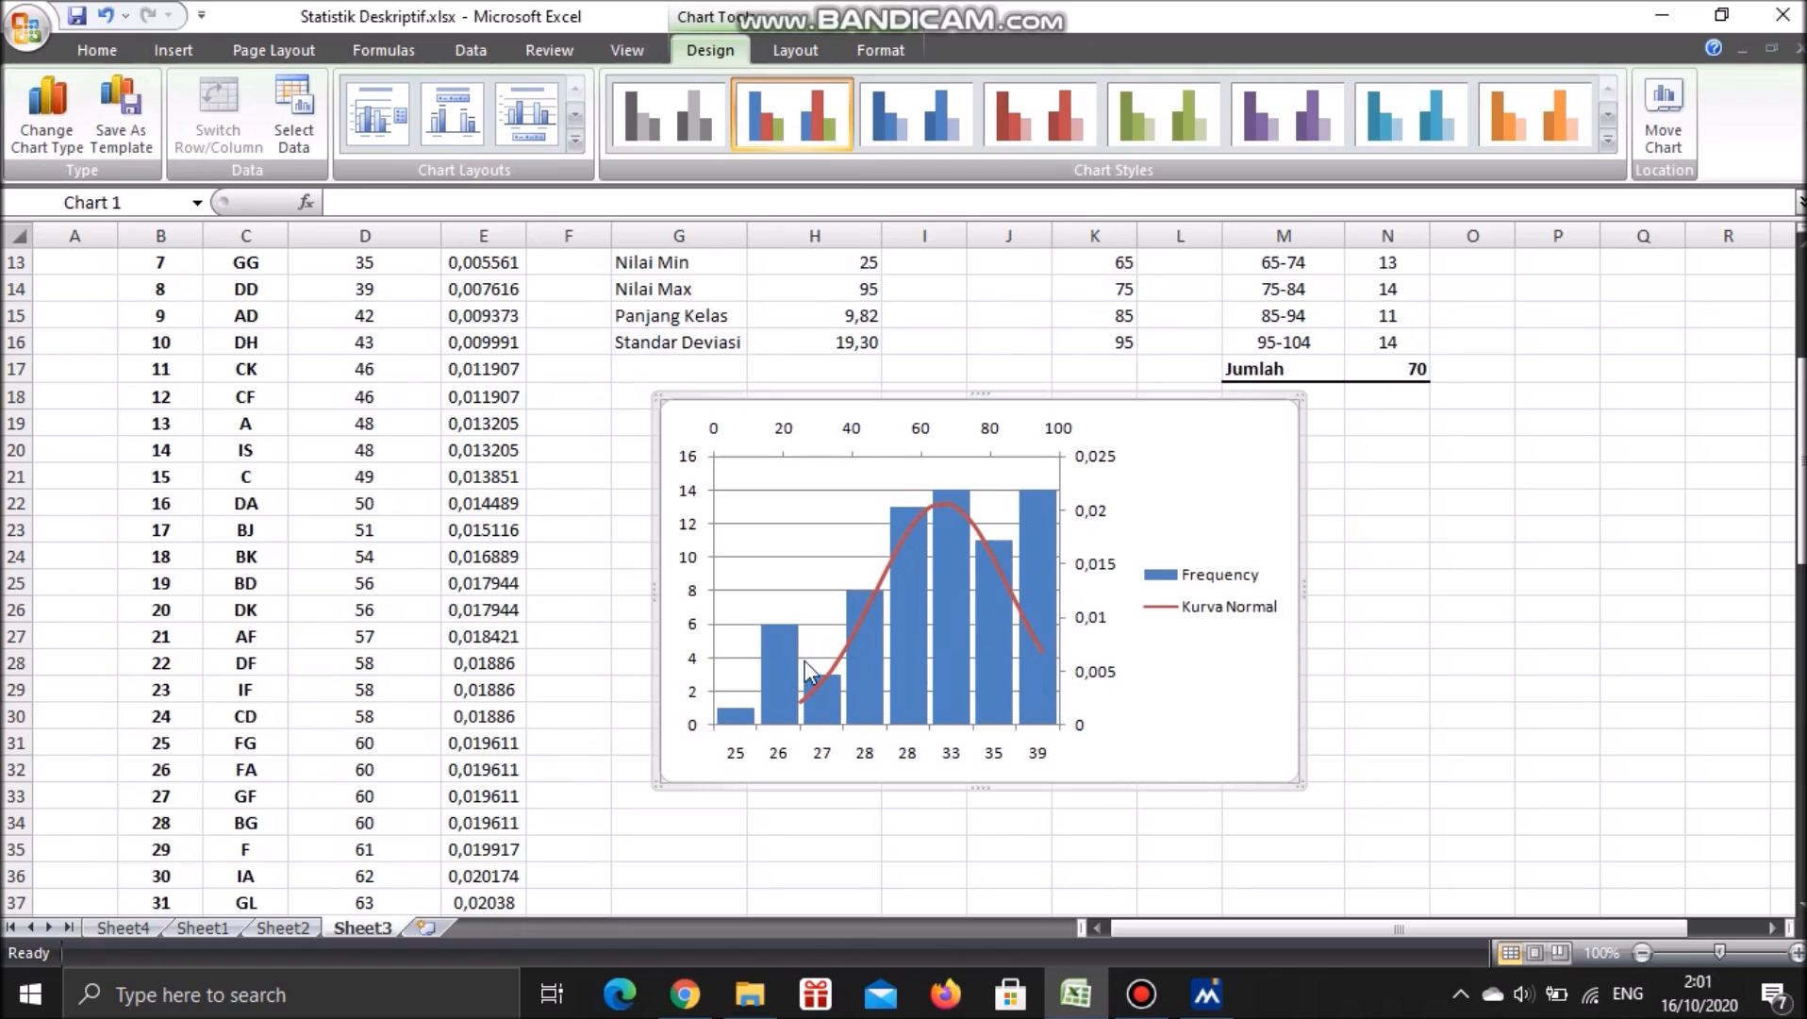
Fix the chart's secondary horizontal axis scale to a minimum of 25 and a maximum of 95
click(790, 430)
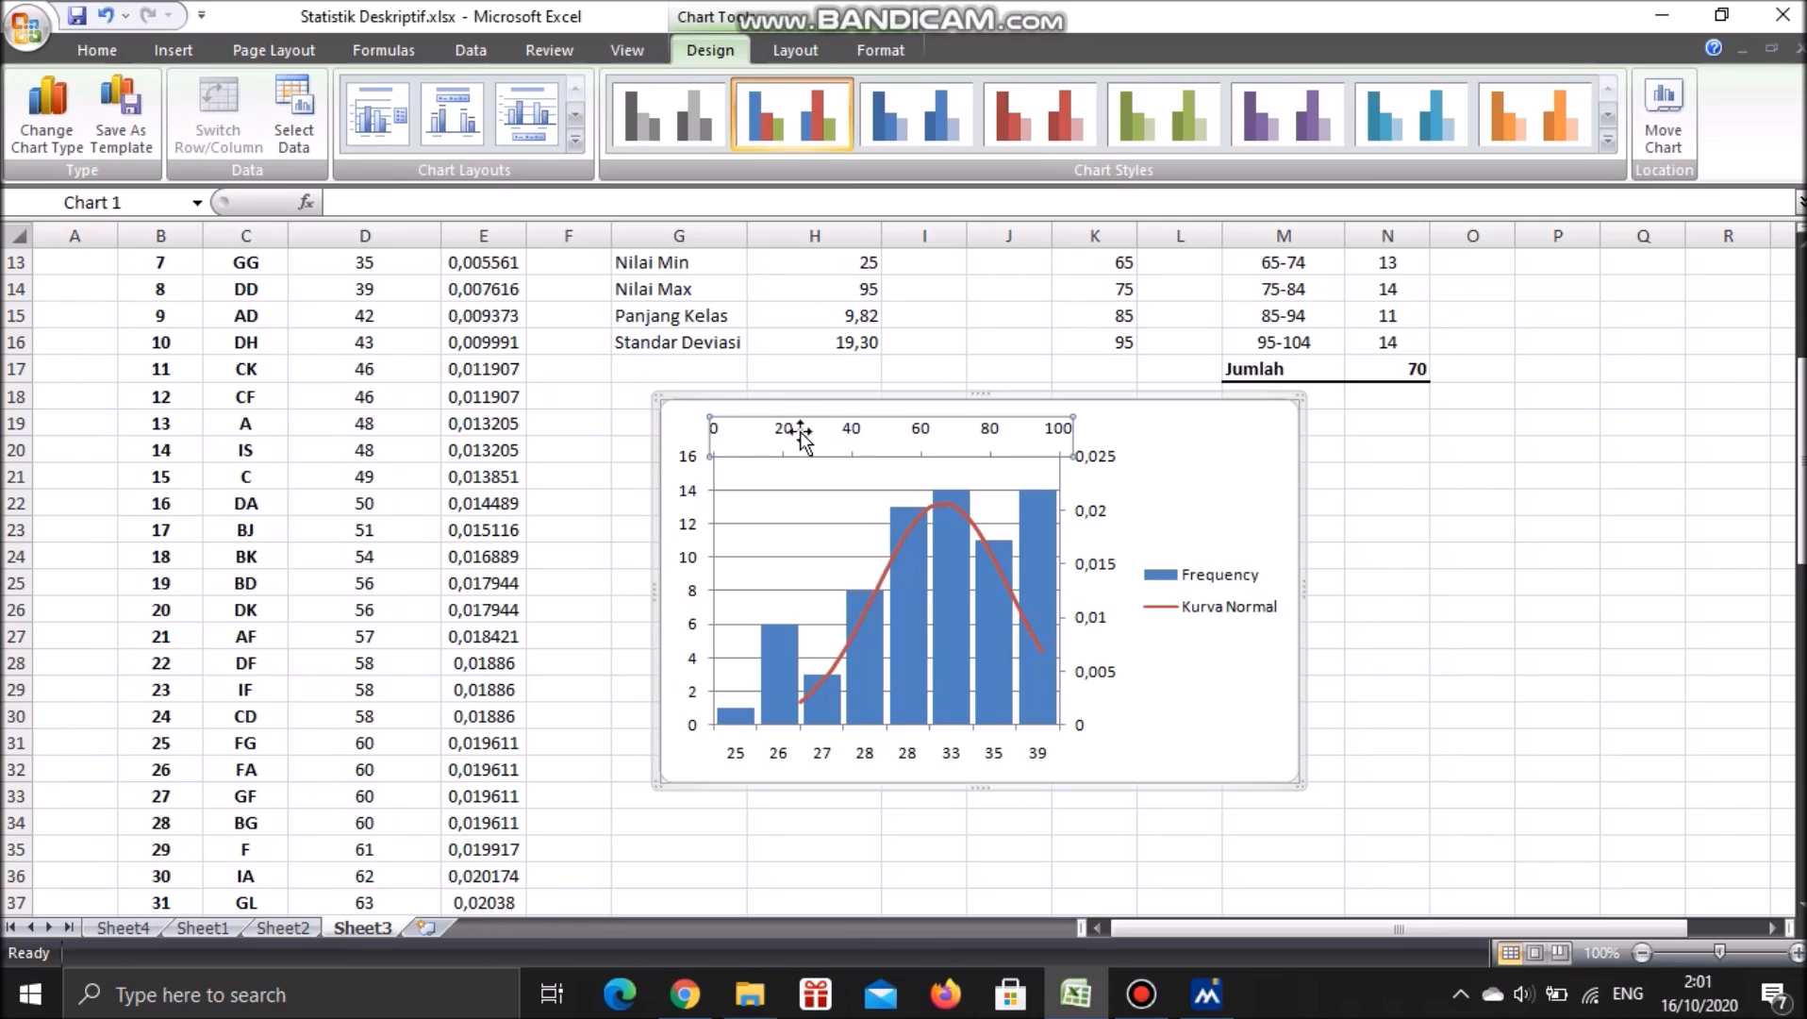
click(795, 52)
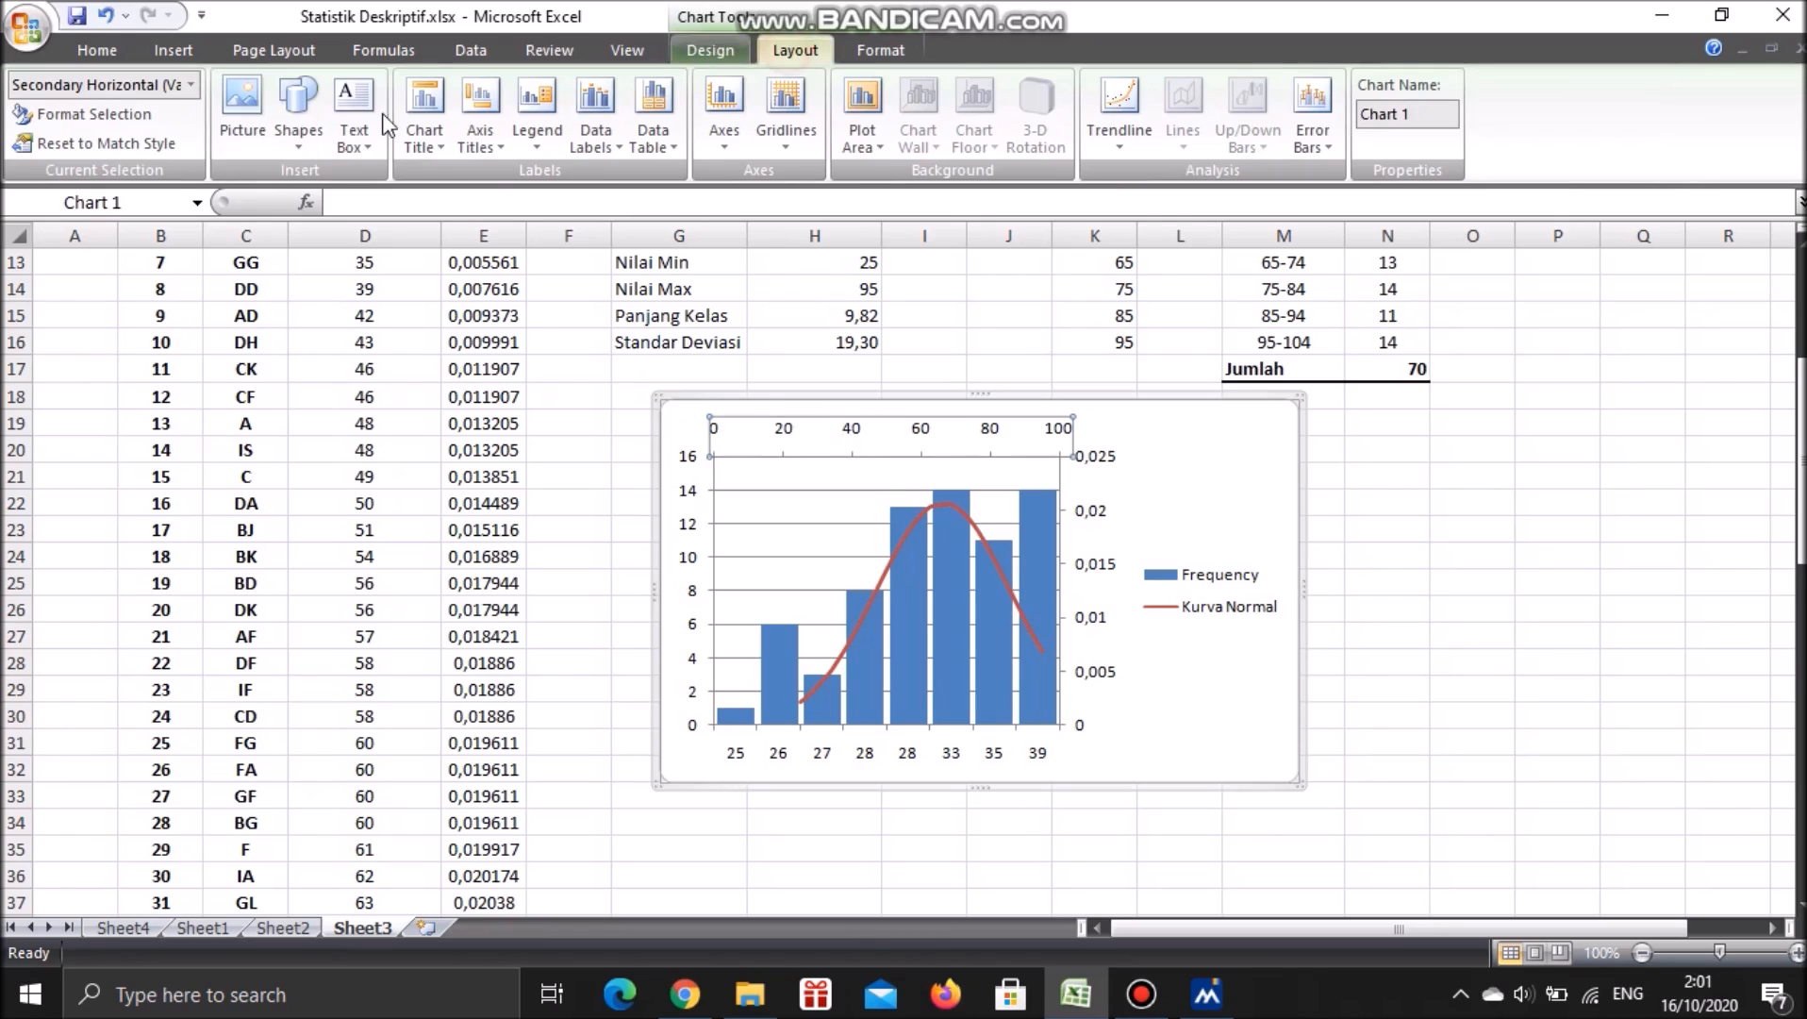
click(138, 121)
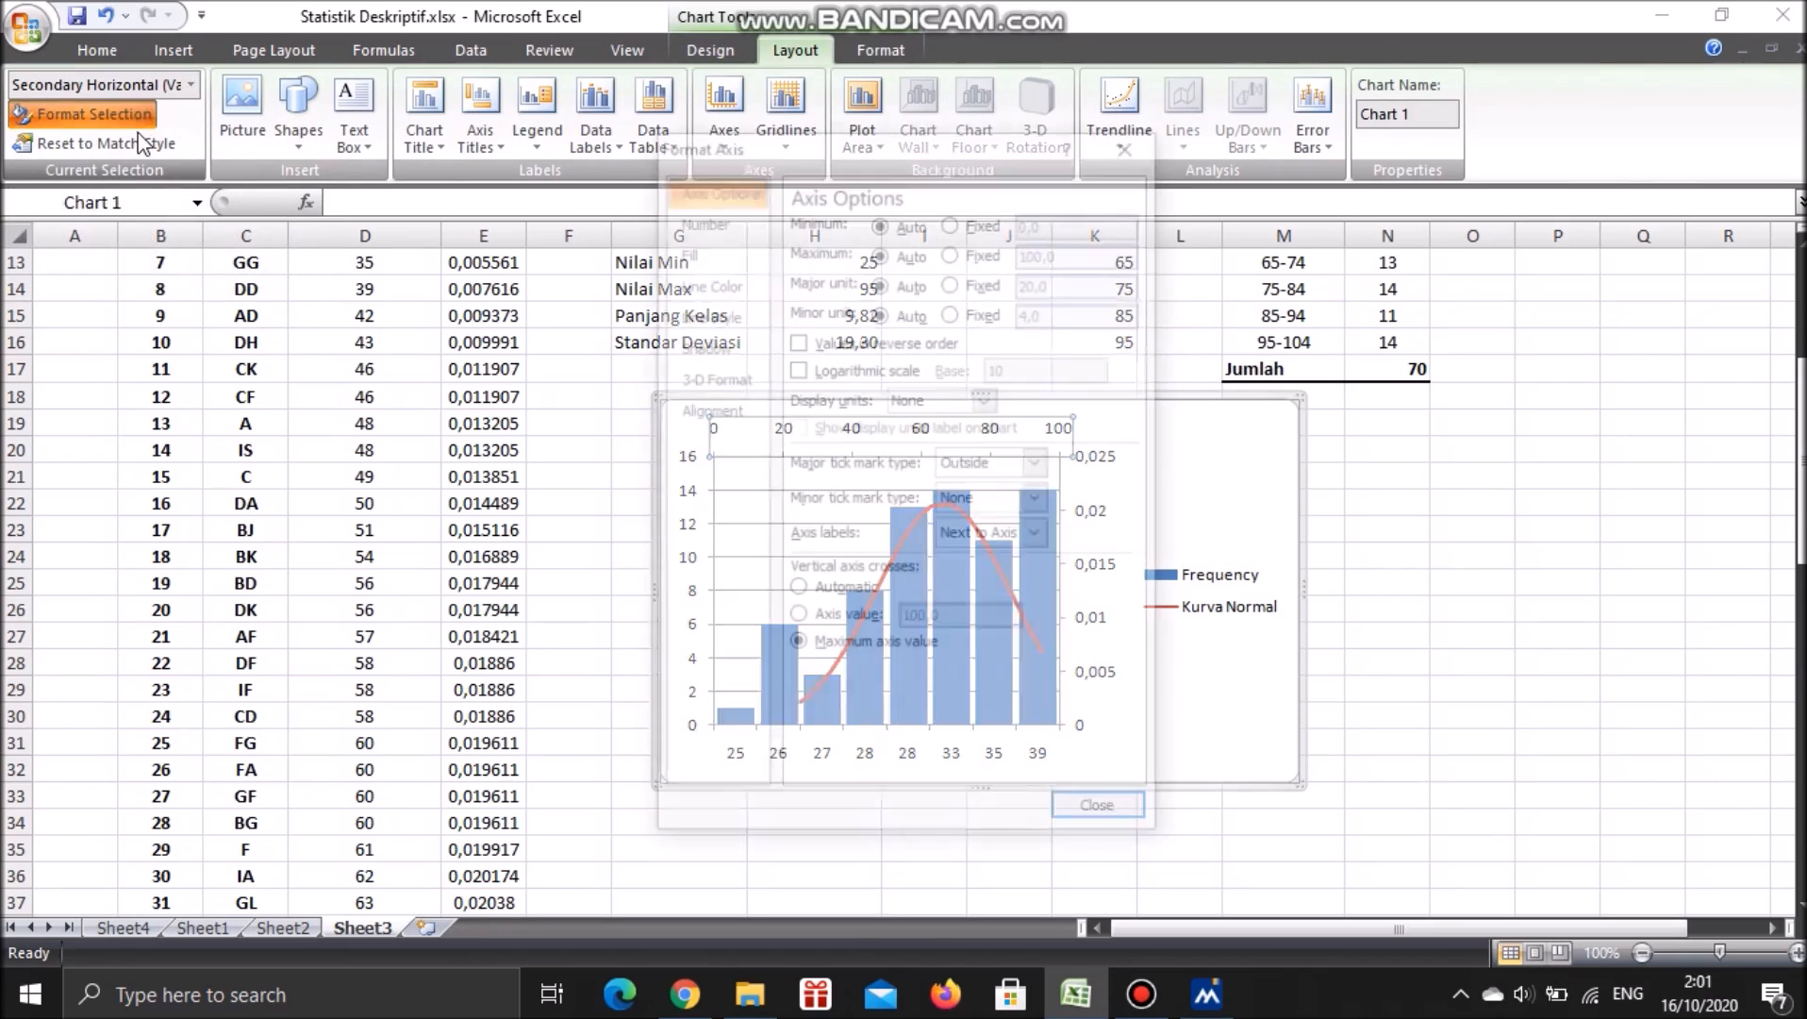
click(952, 220)
click(953, 251)
drag(1046, 220, 1016, 224)
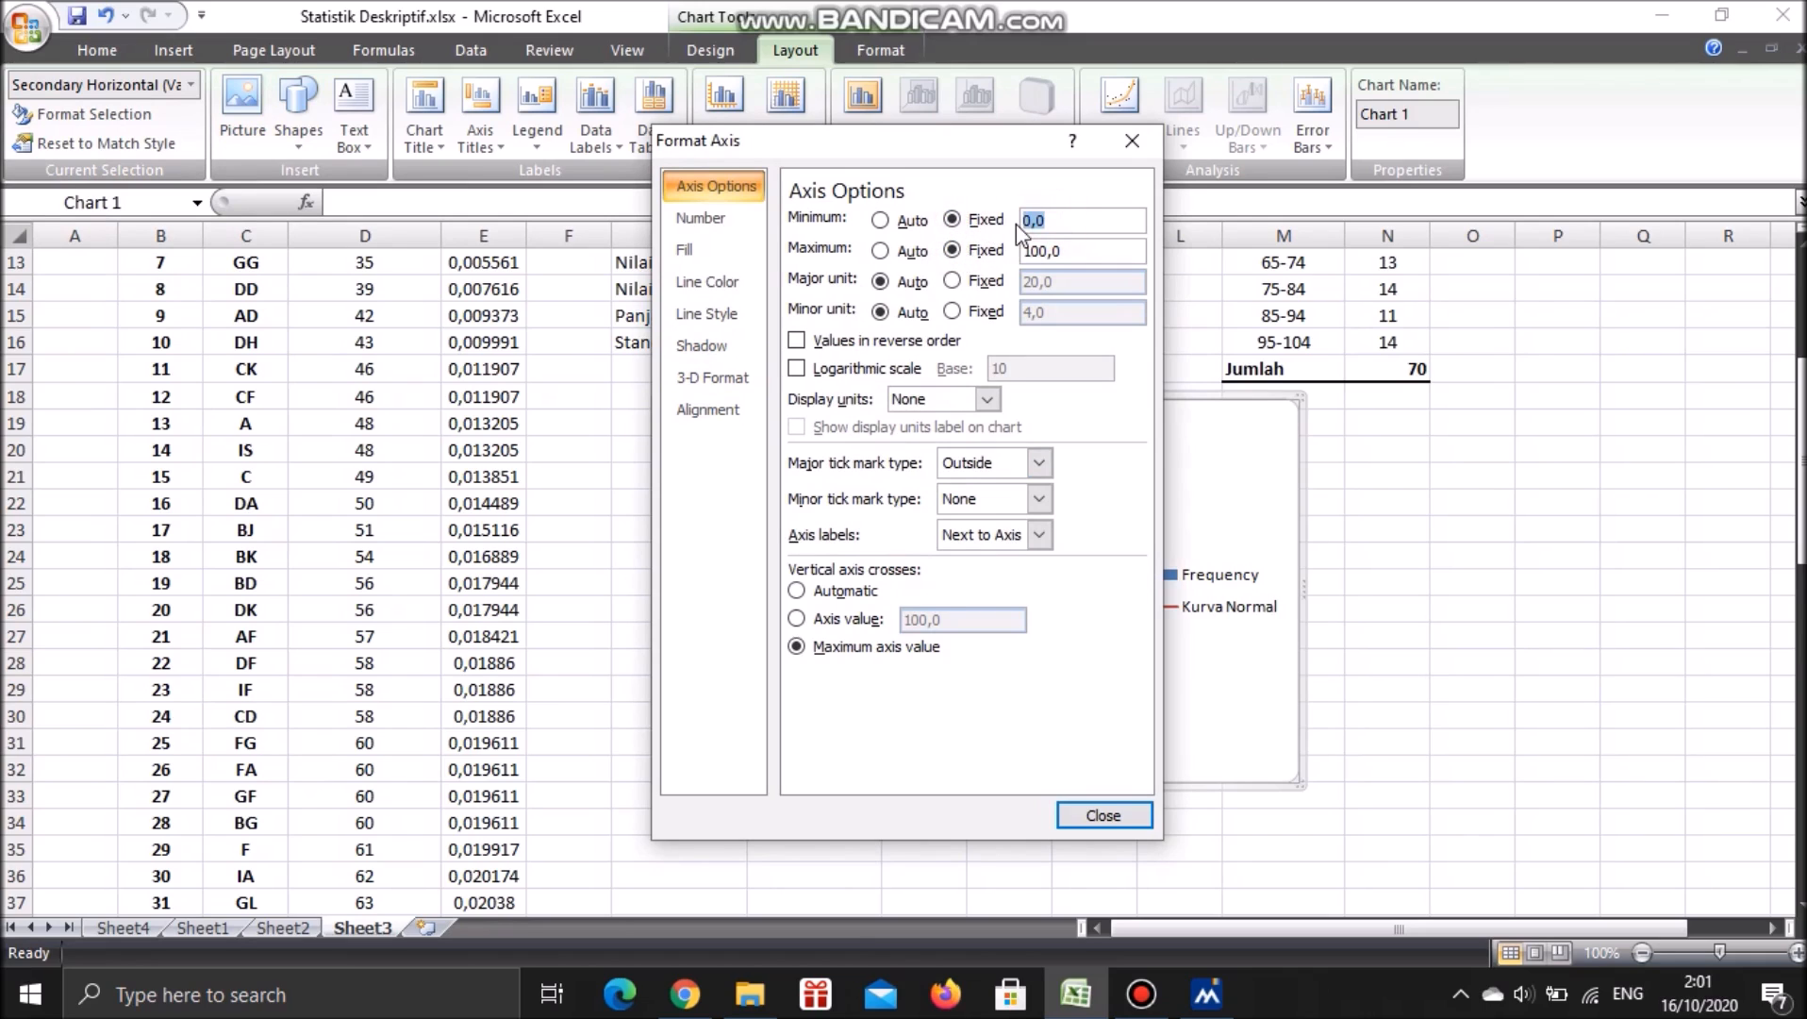
text(25)
drag(1062, 250, 1009, 251)
text(95)
click(1100, 815)
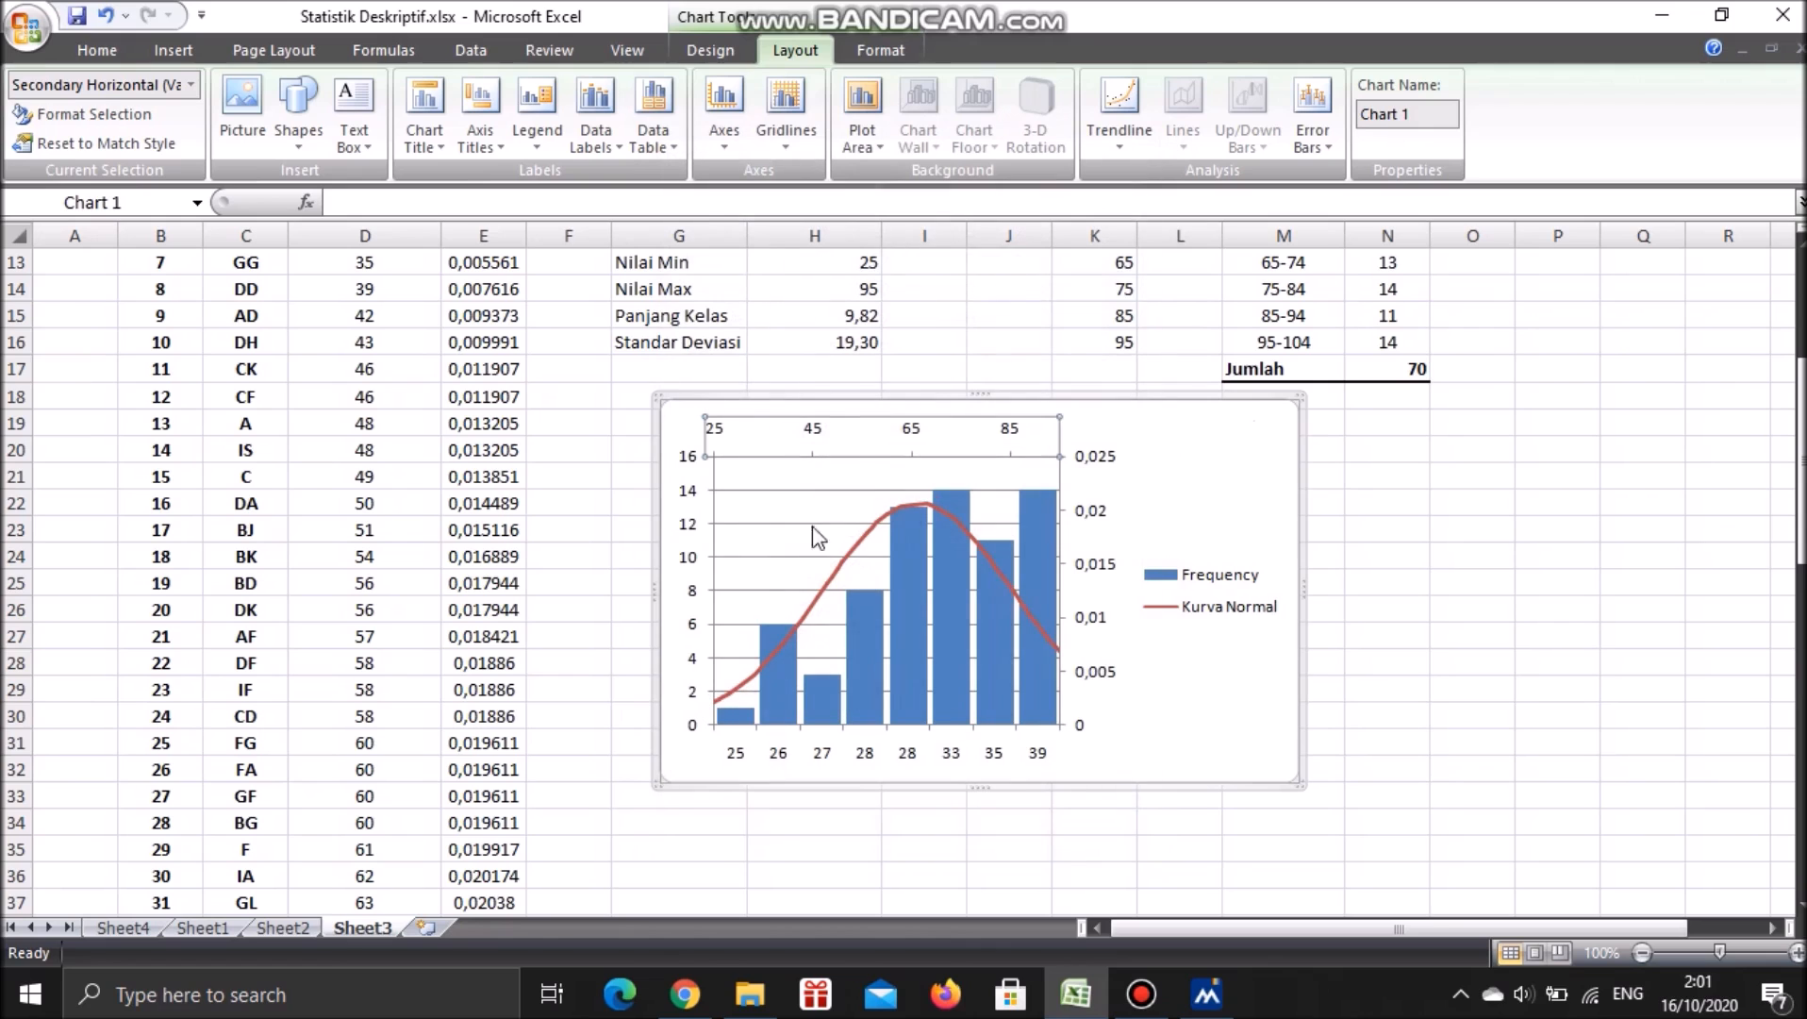
scroll(1448, 717, up, 2)
scroll(1414, 717, down, 2)
click(946, 690)
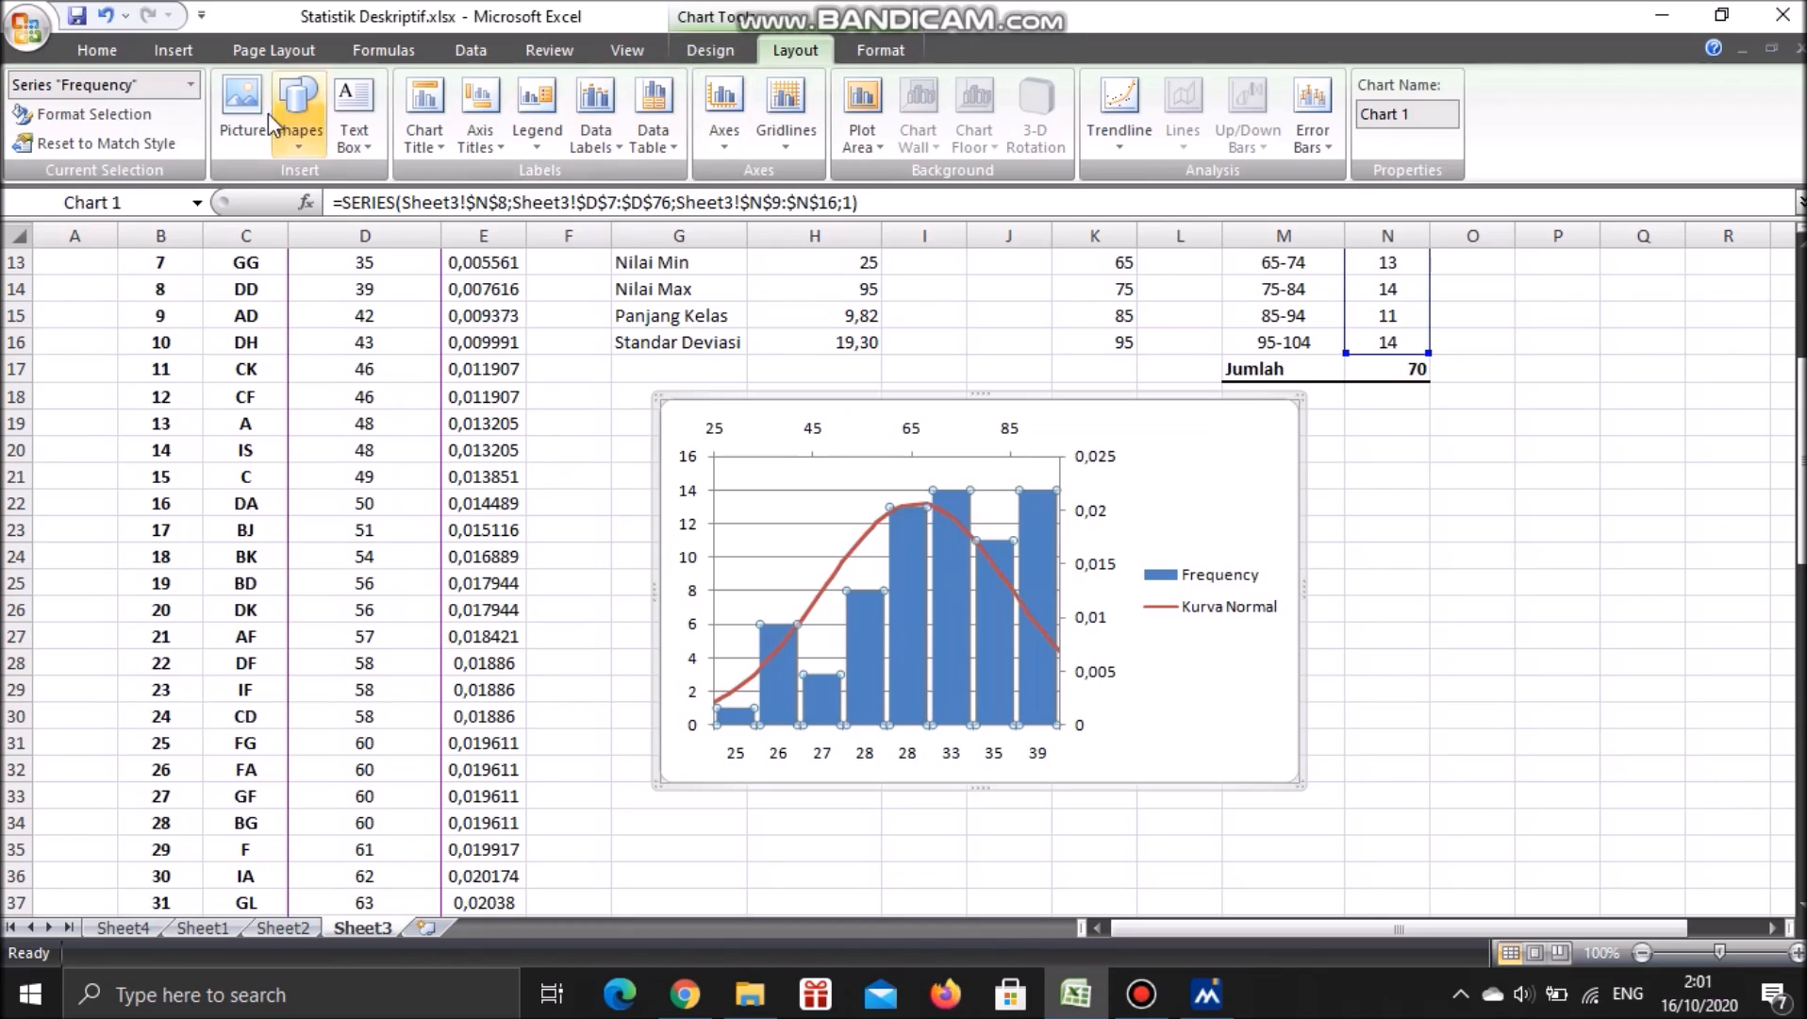
click(718, 52)
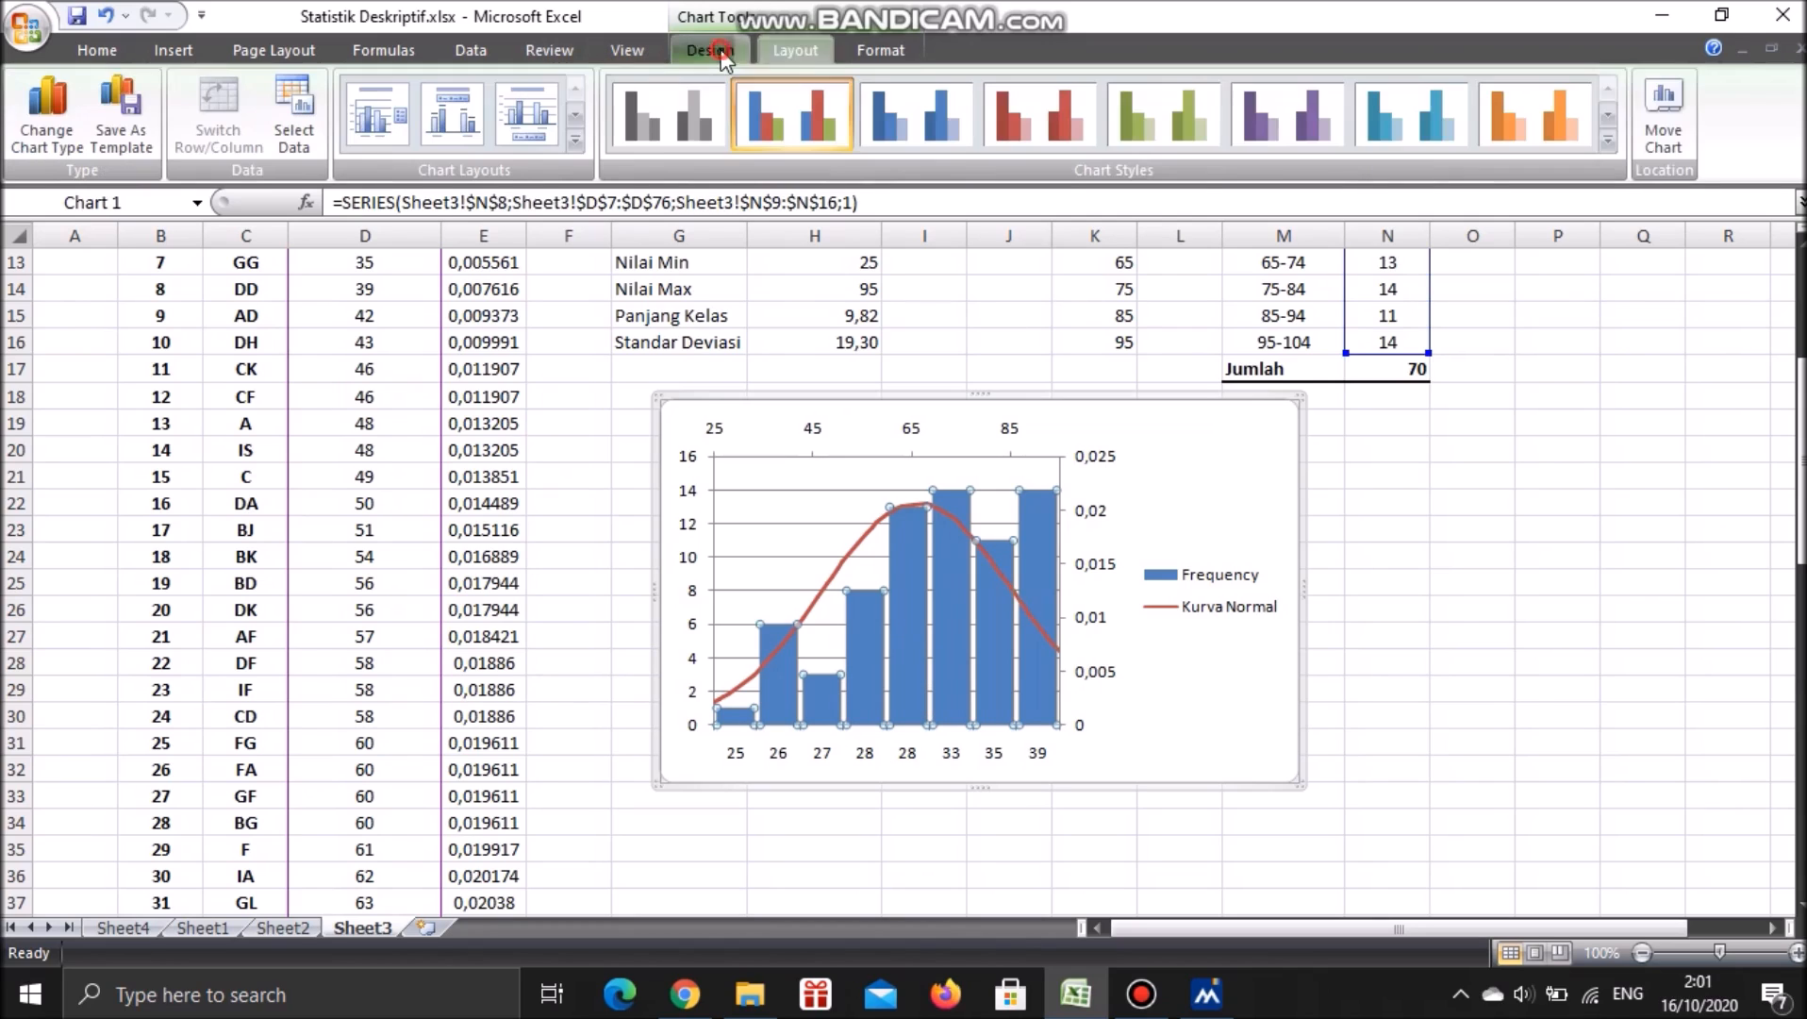
click(795, 50)
click(90, 114)
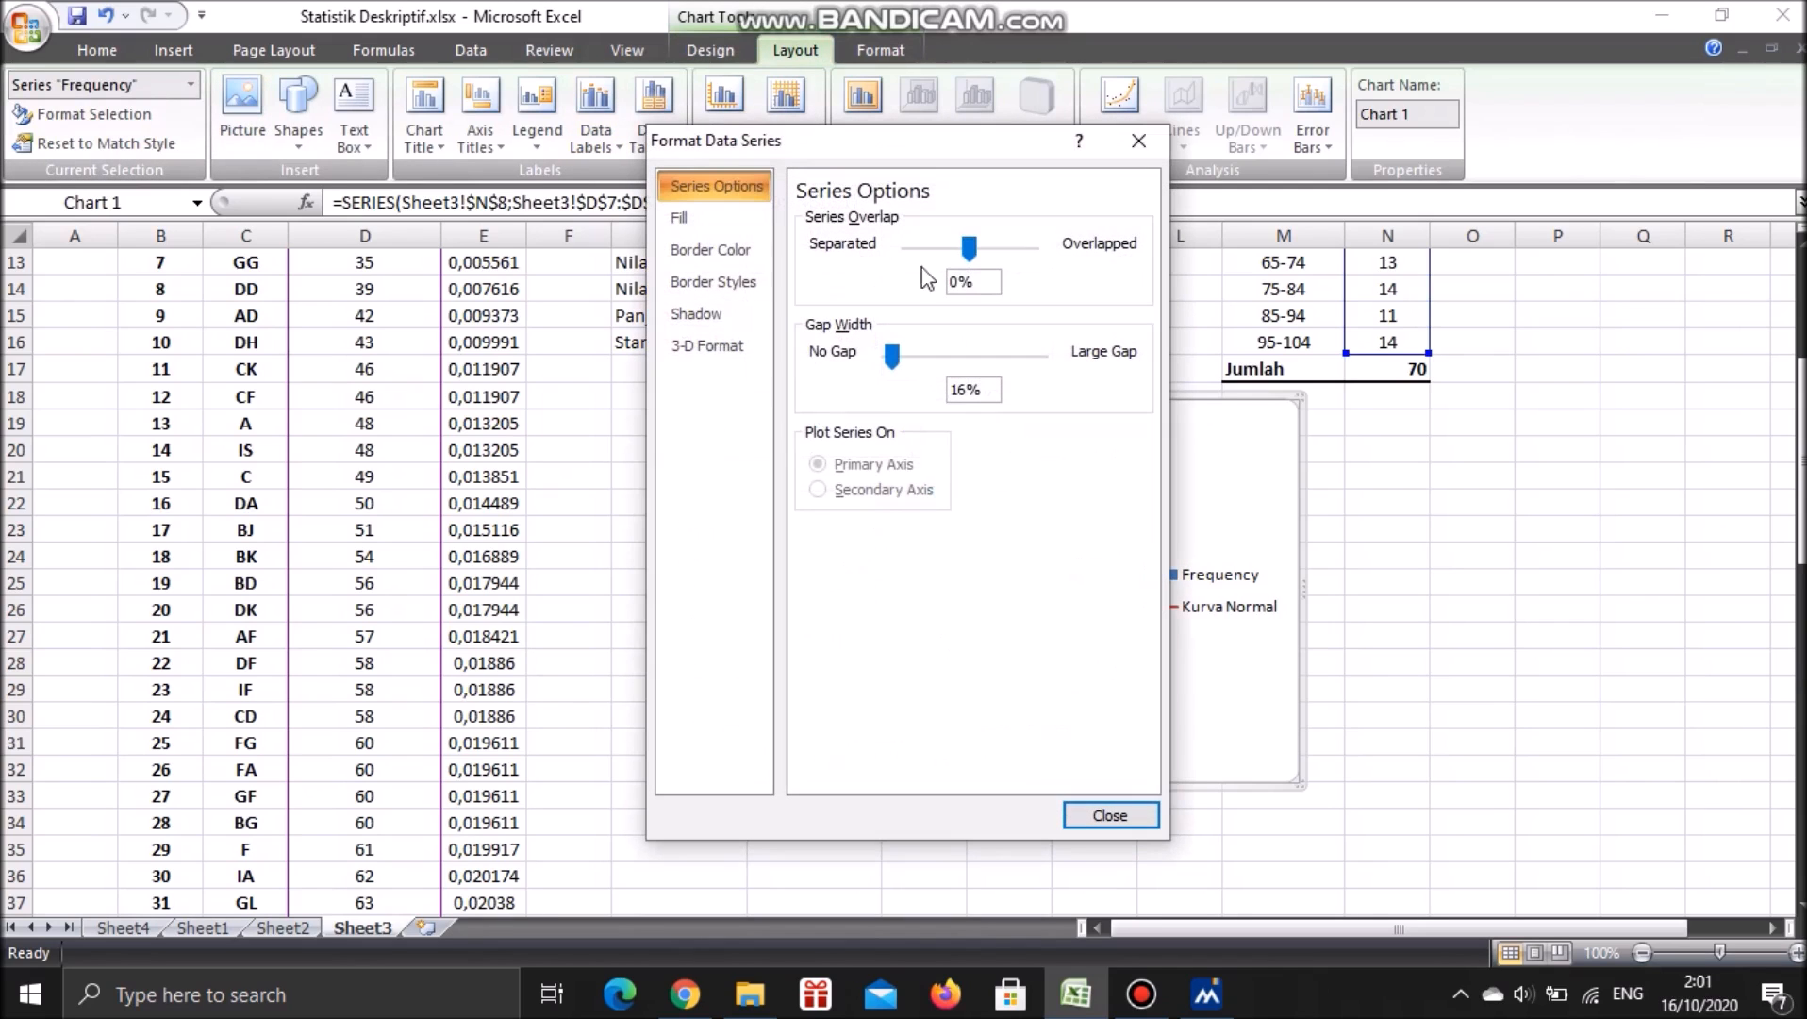
click(1137, 142)
Set the Frequency series' horizontal axis labels to the class interval range M9:M16 on Sheet3 and accept the chart's data source
click(946, 658)
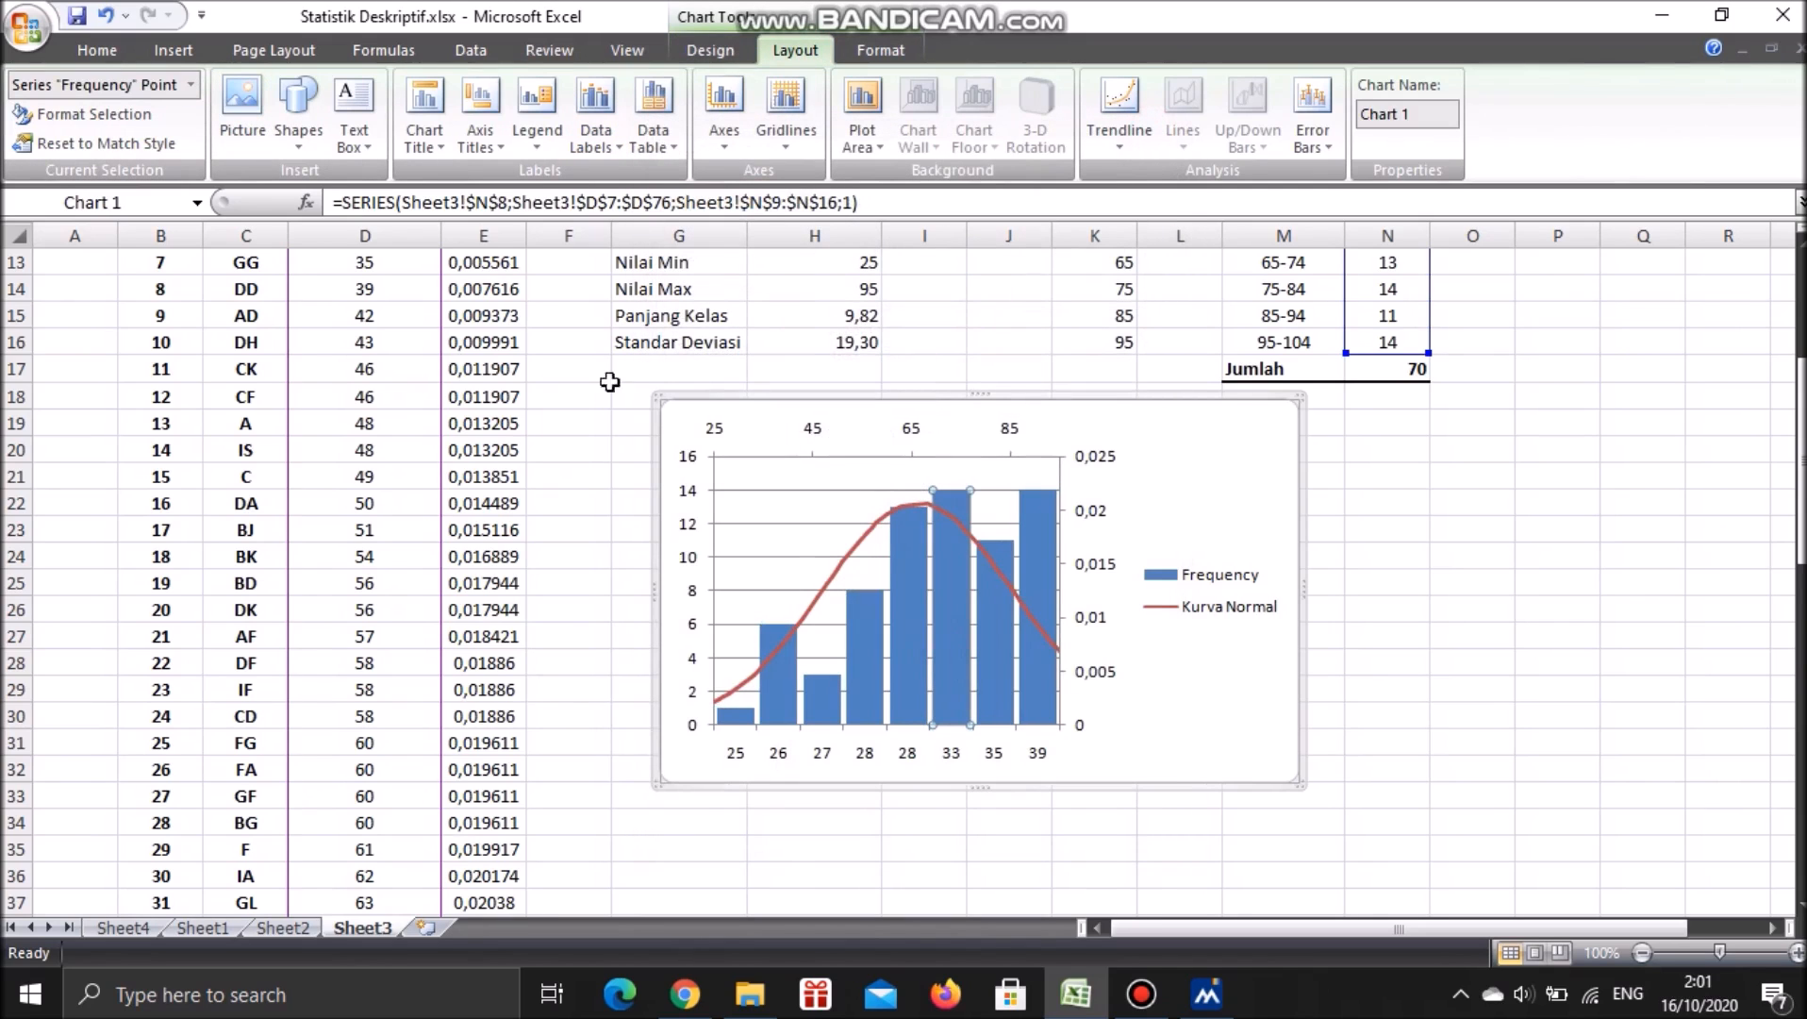
click(710, 50)
click(295, 139)
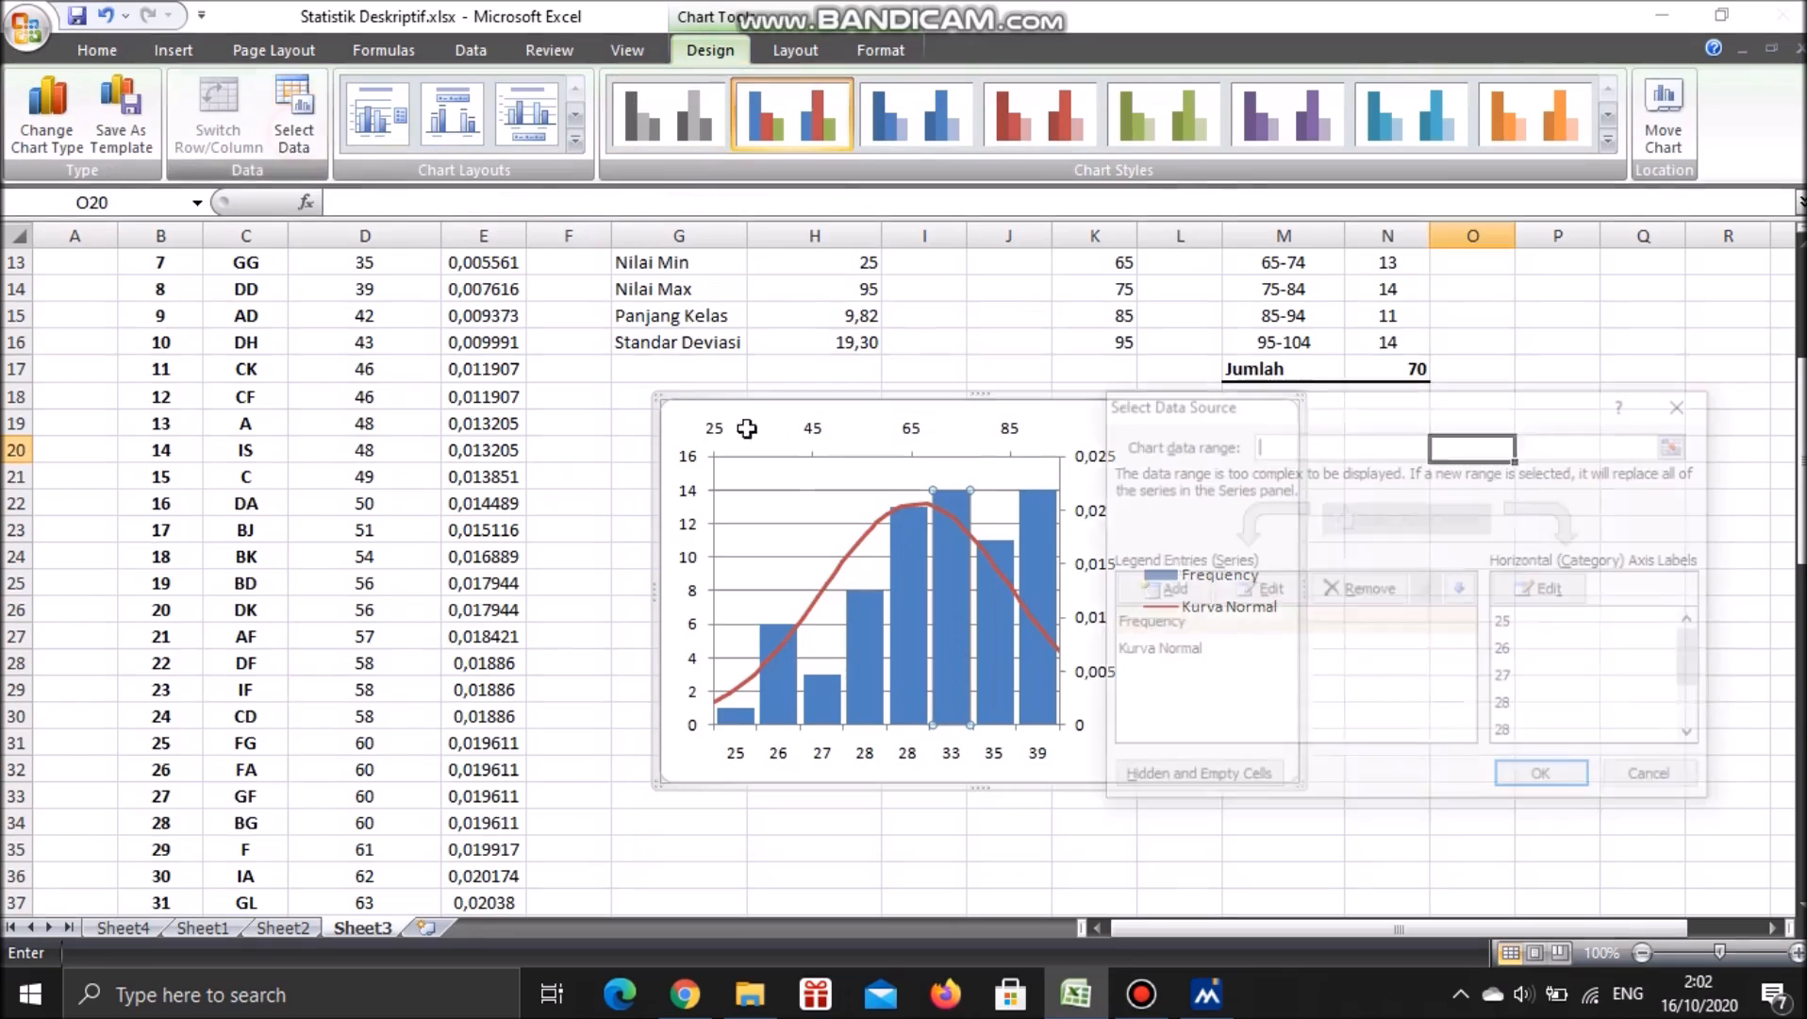
click(1184, 625)
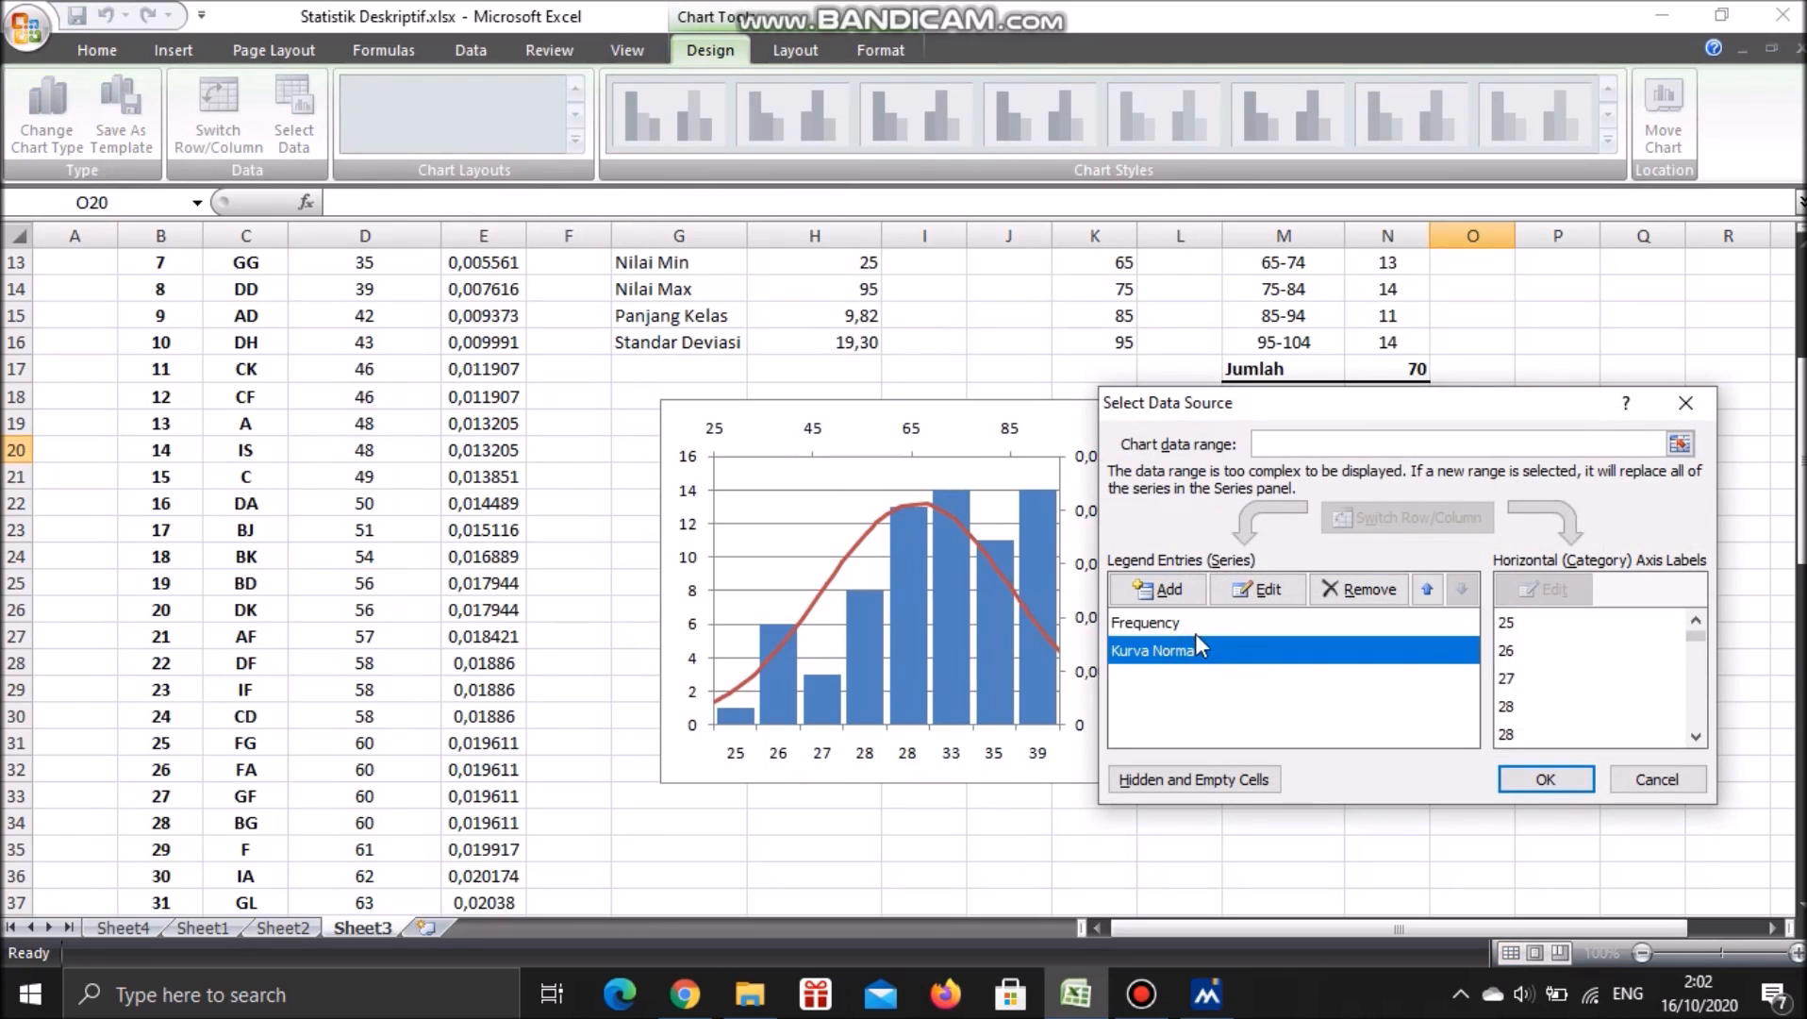
click(1420, 623)
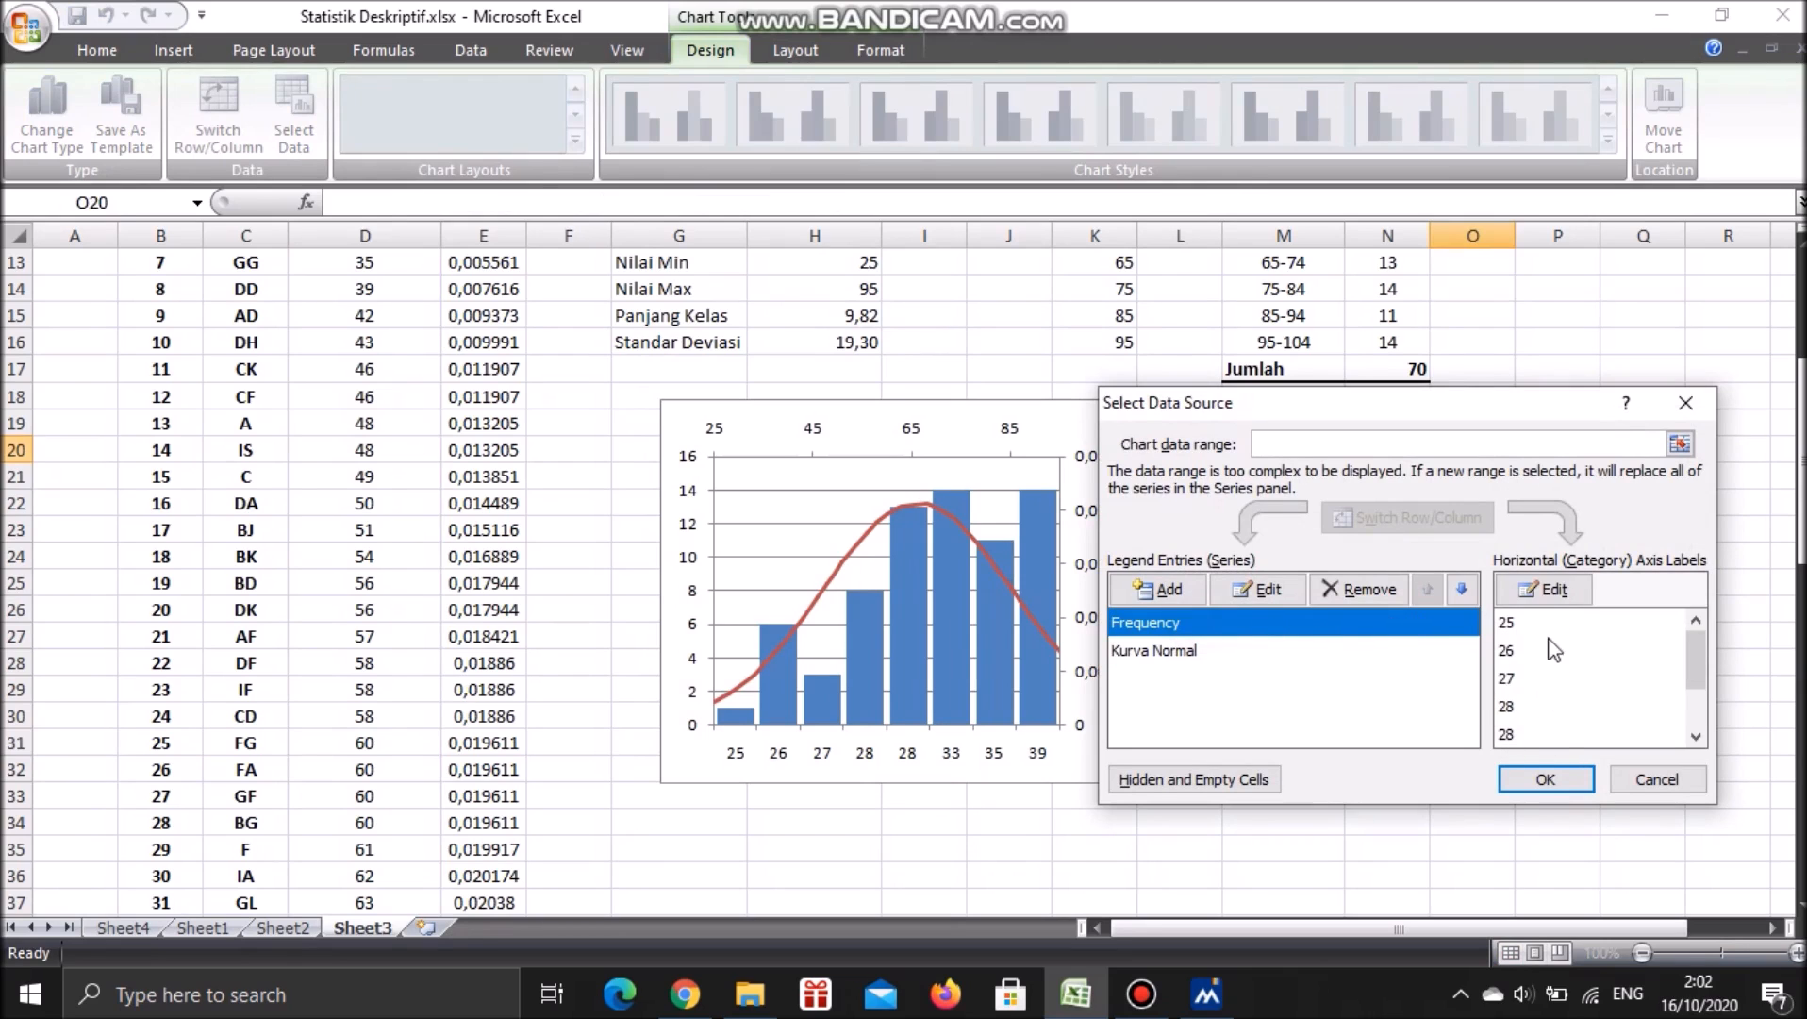
click(1541, 604)
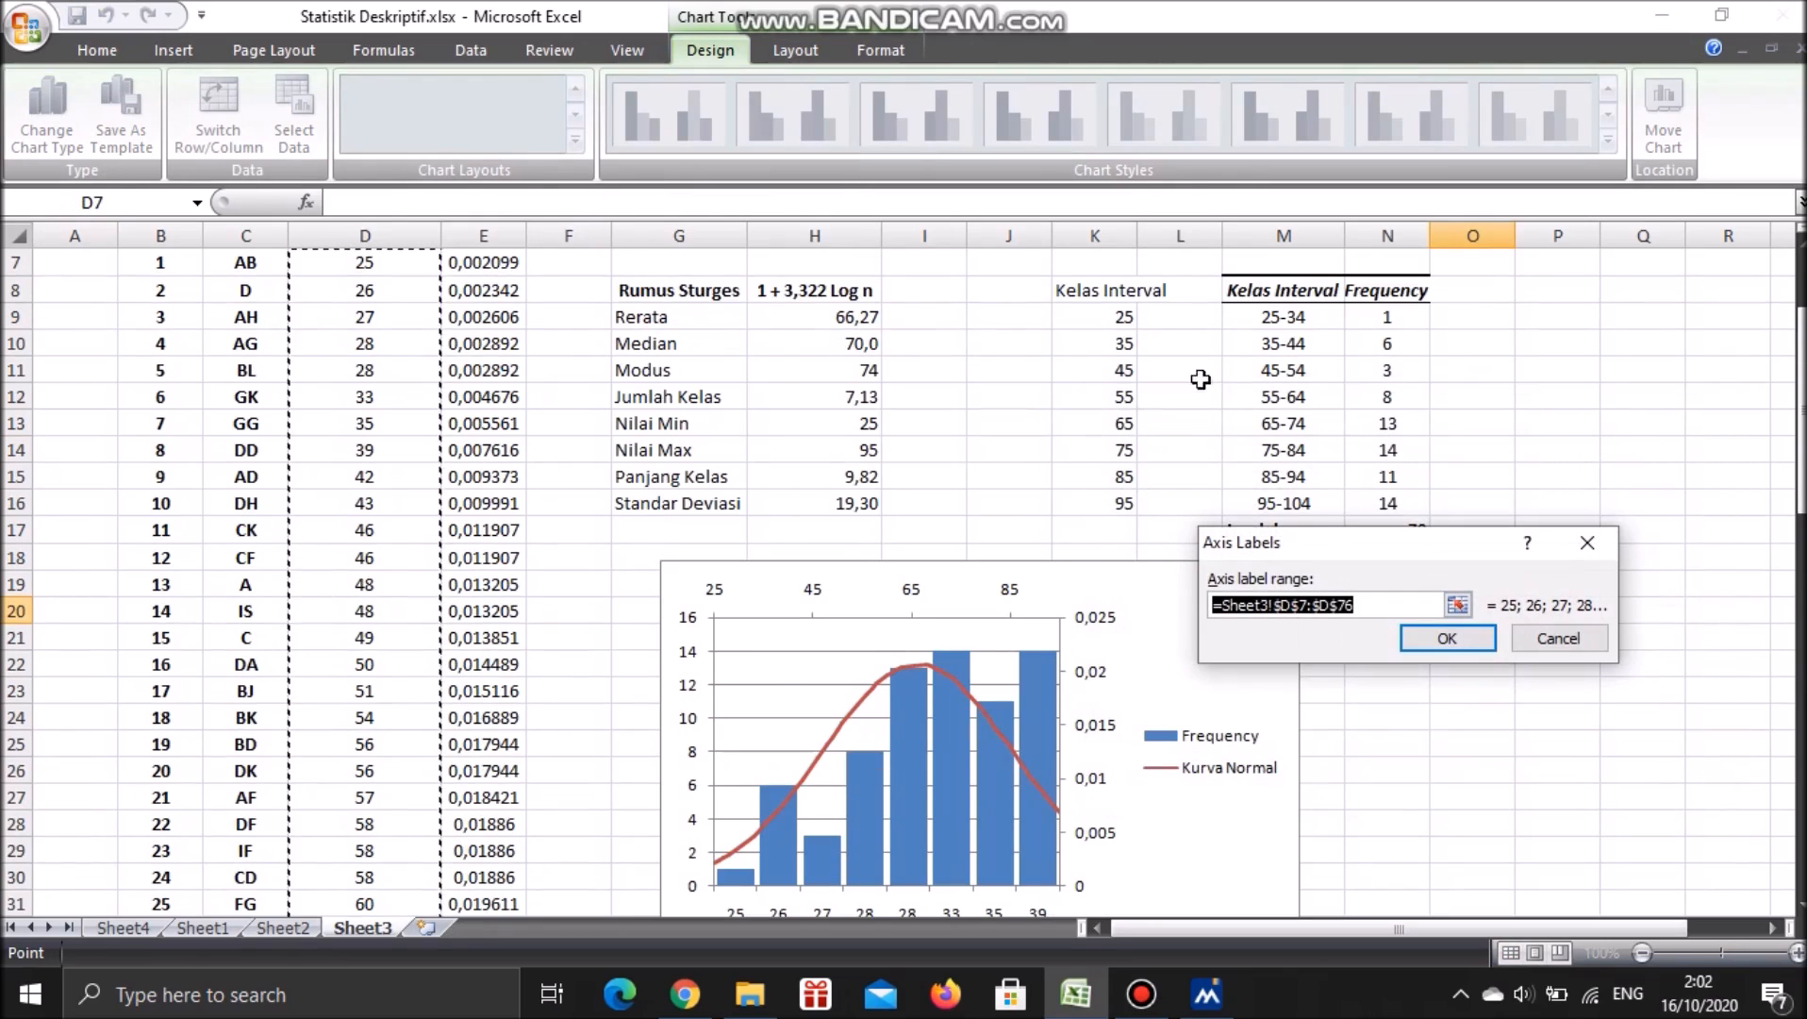
click(1299, 323)
scroll(1489, 404, down, 2)
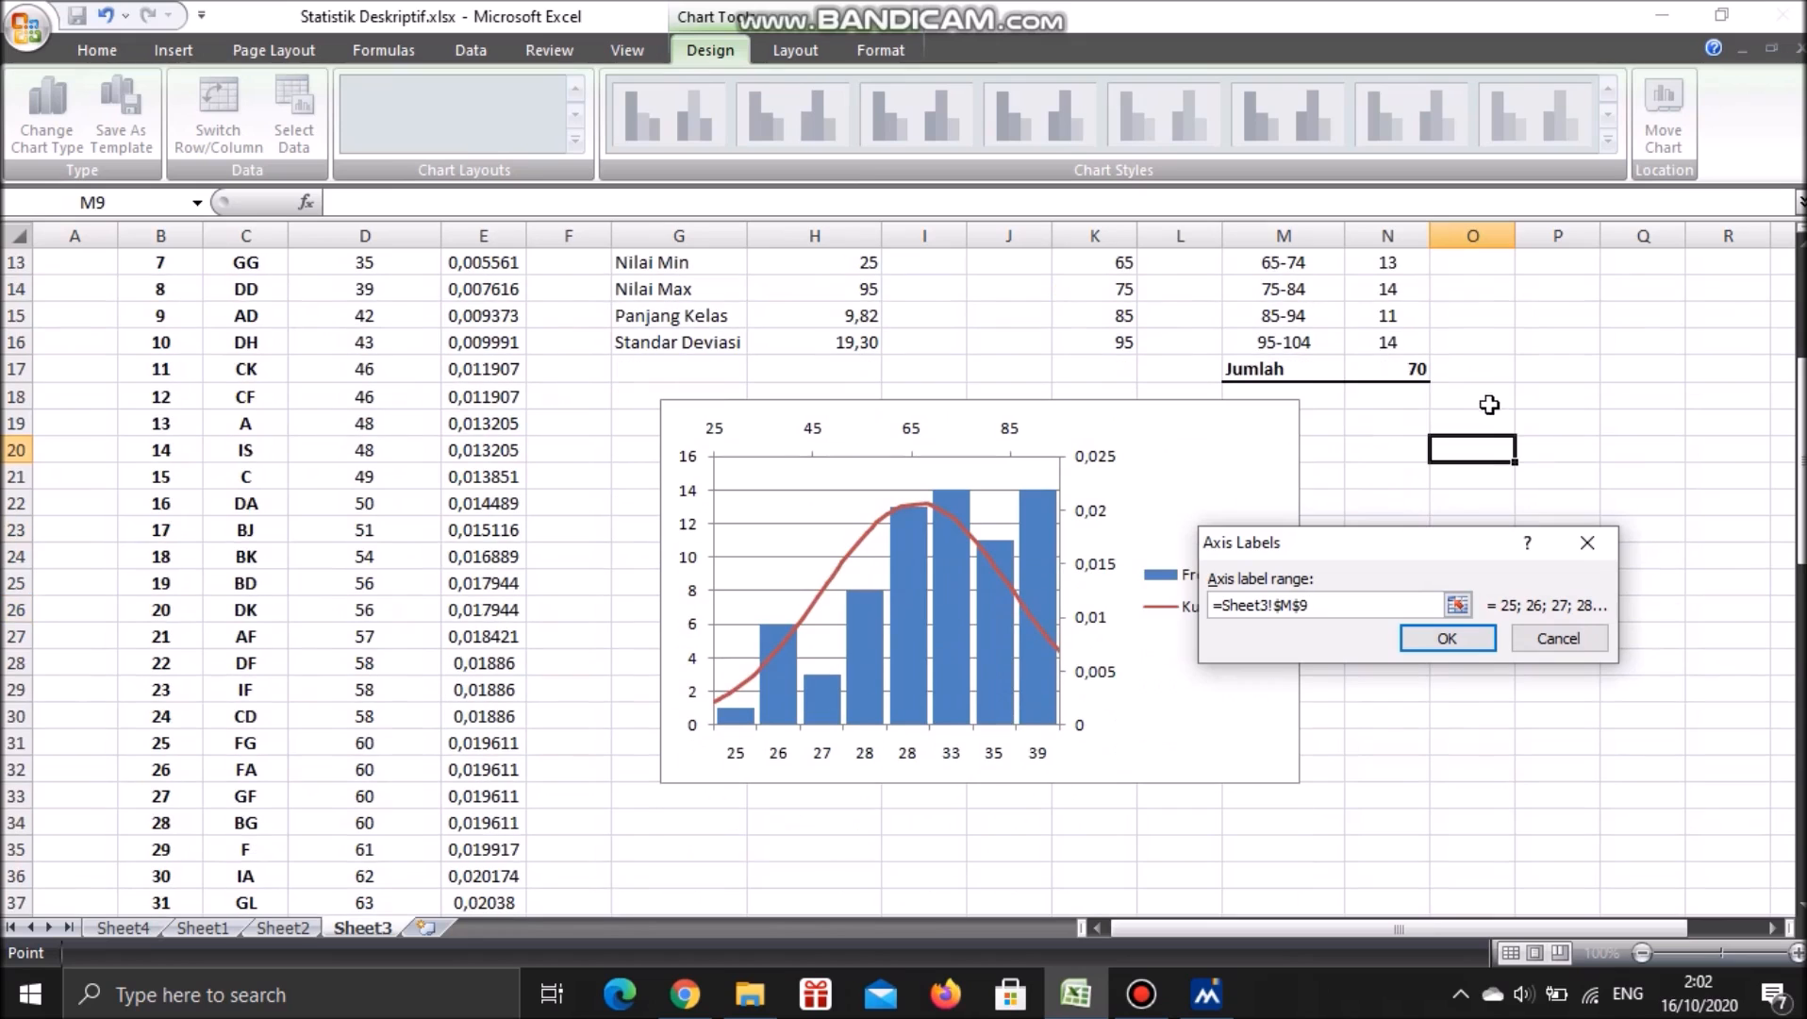
shift+click(1292, 345)
scroll(1537, 453, up, 4)
scroll(1541, 467, down, 3)
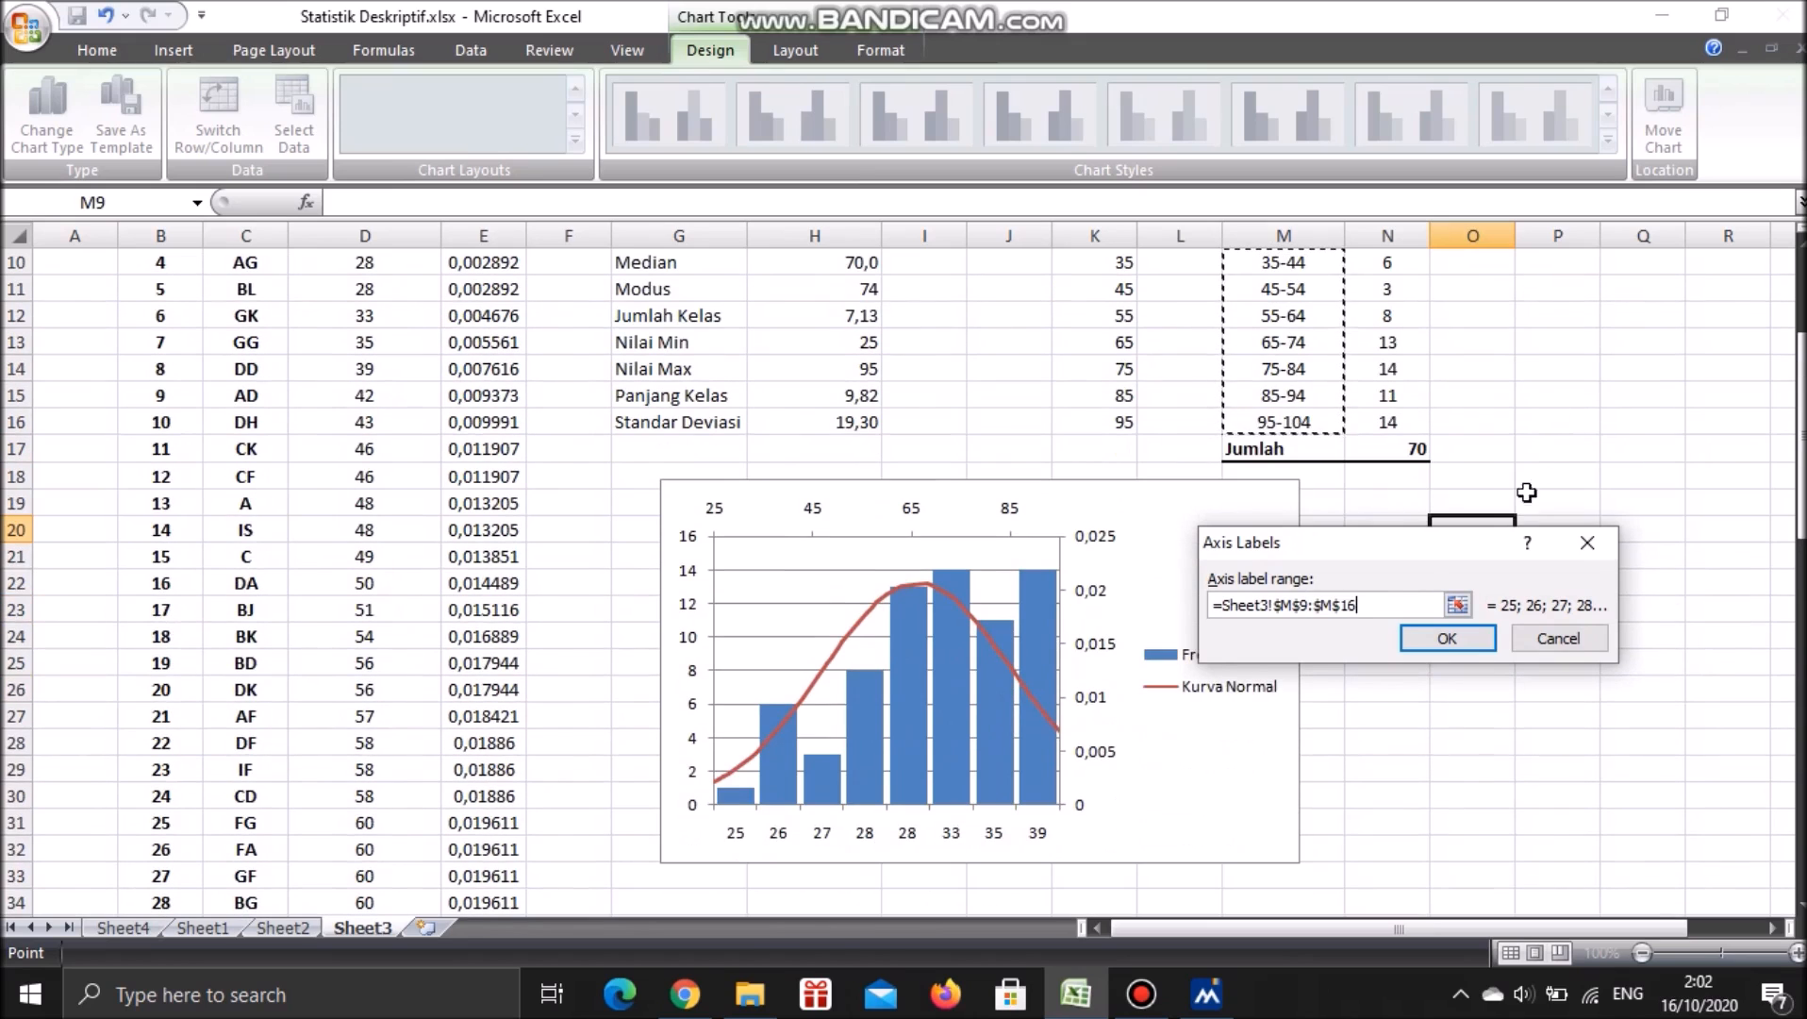
click(1453, 639)
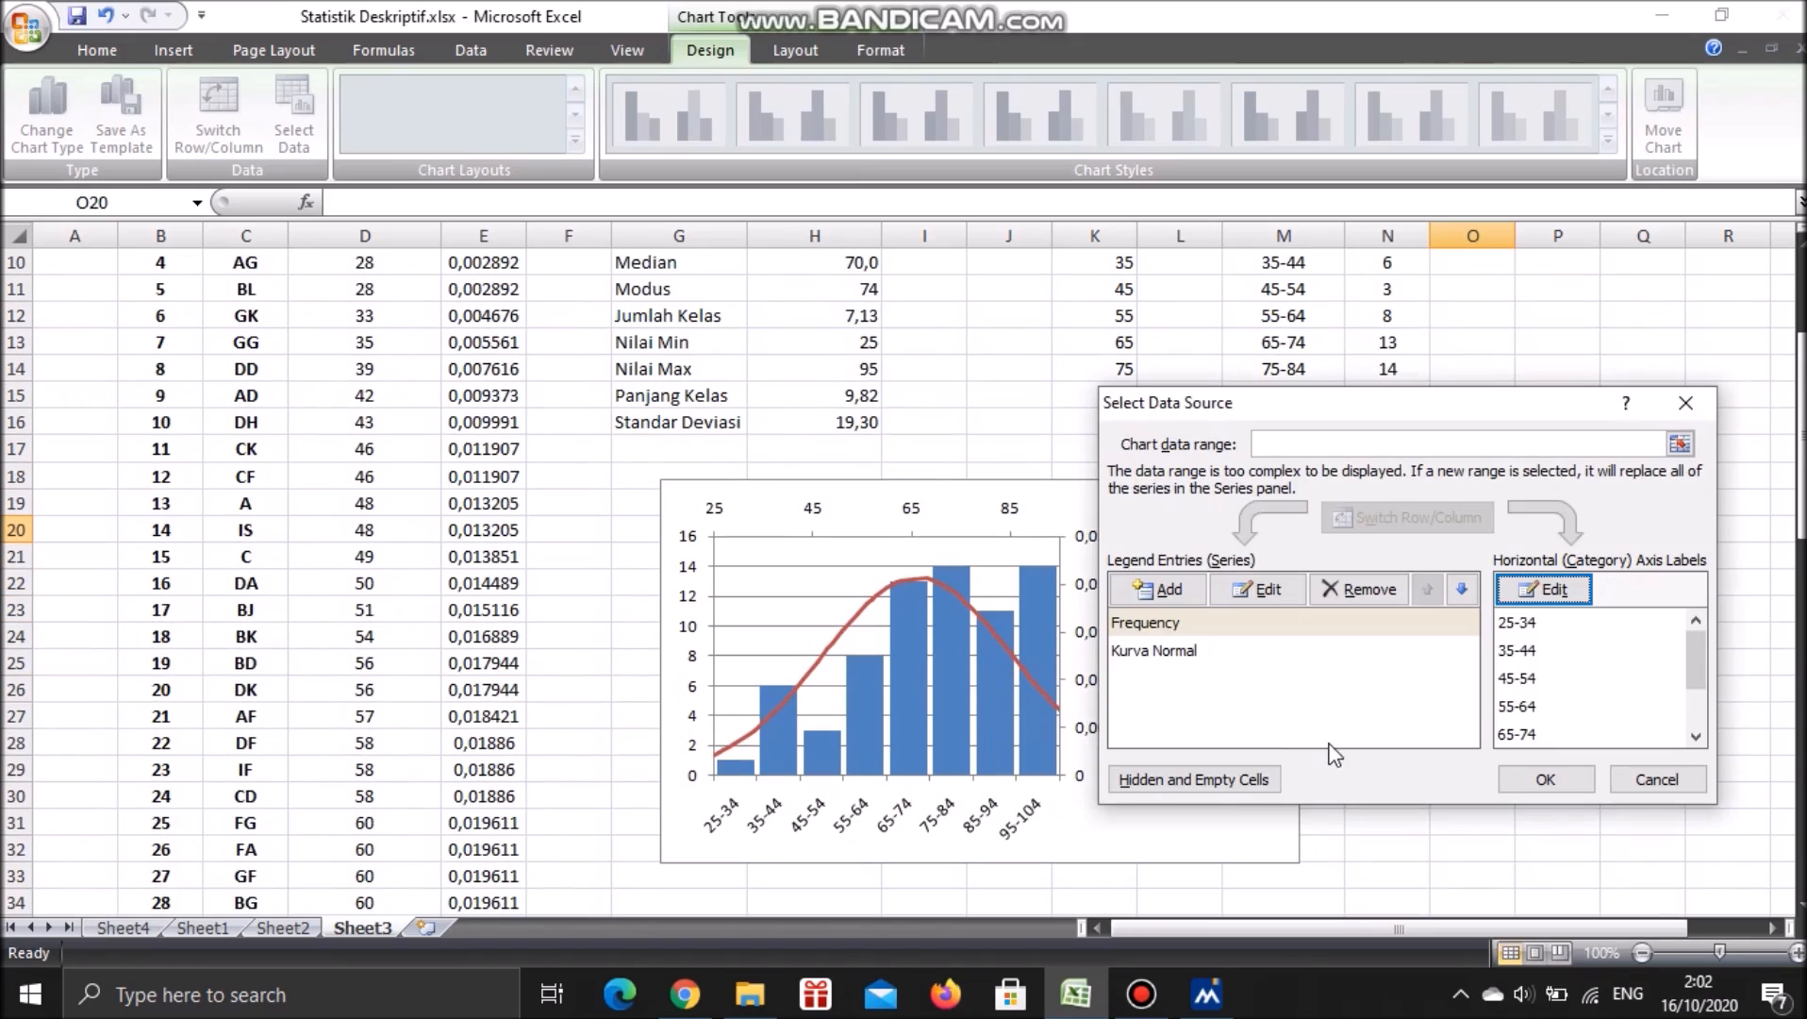
click(1545, 779)
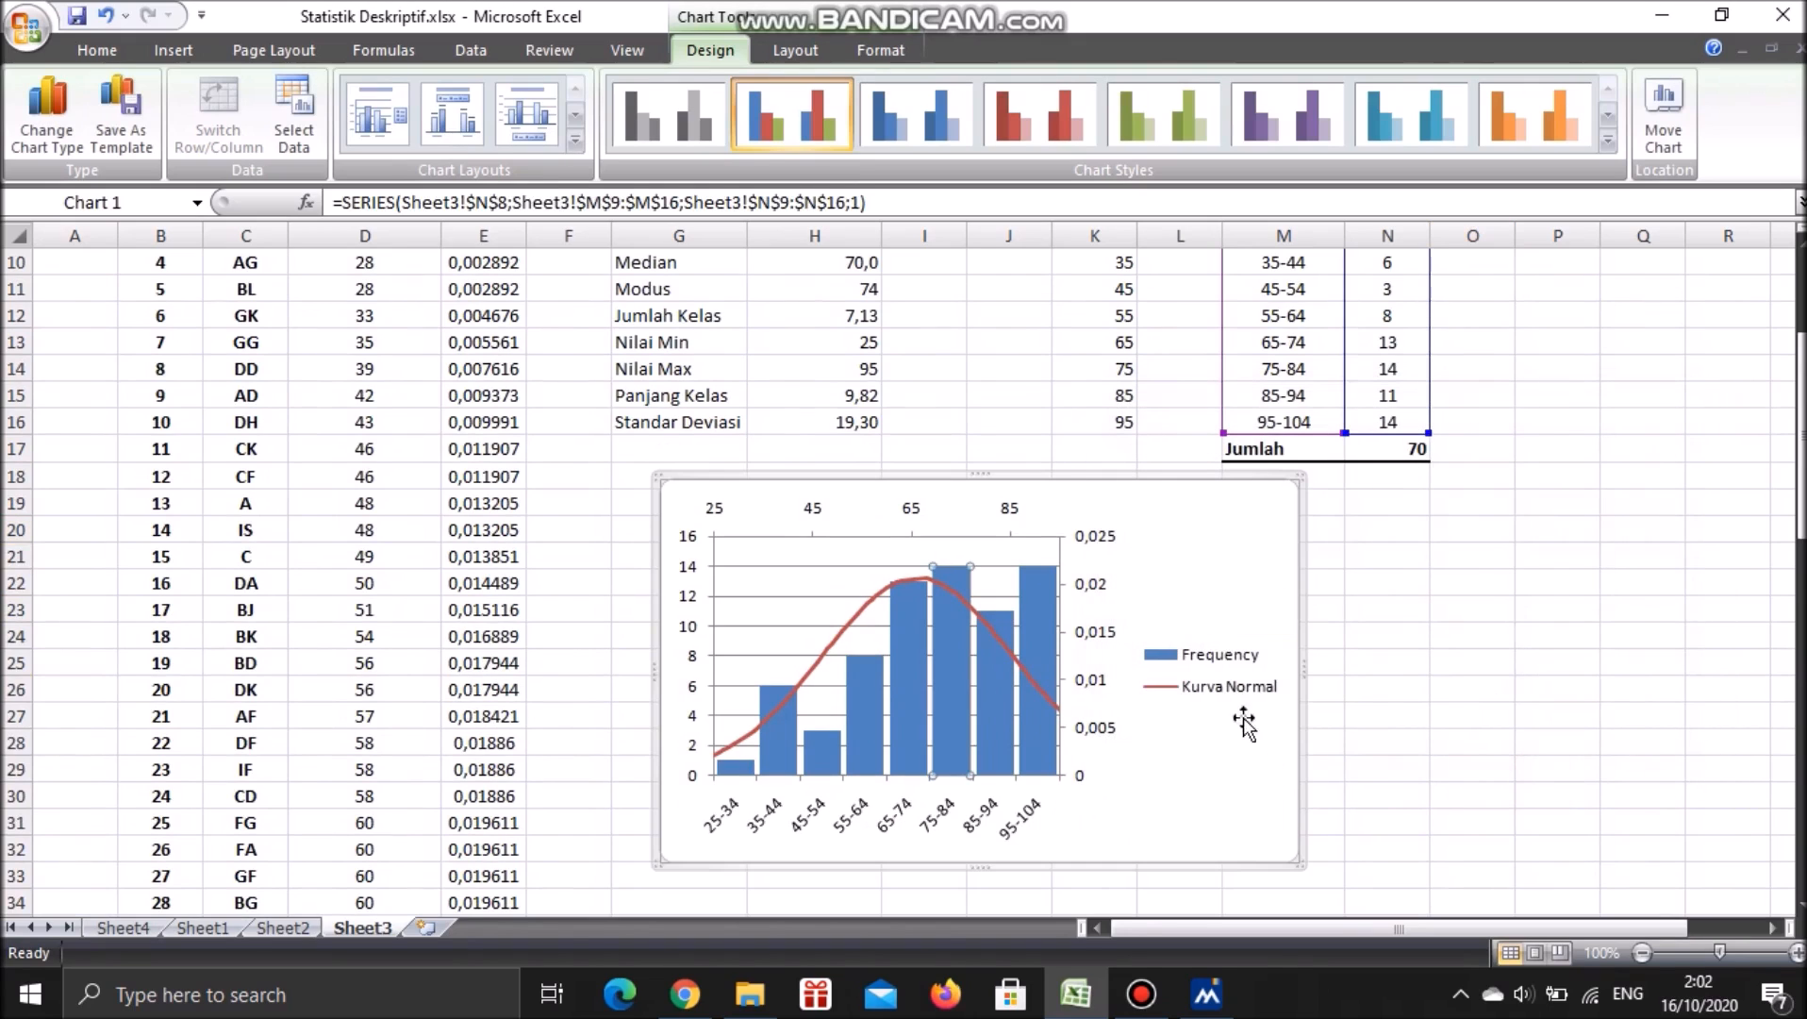
Delete the legend from the histogram chart
click(1227, 679)
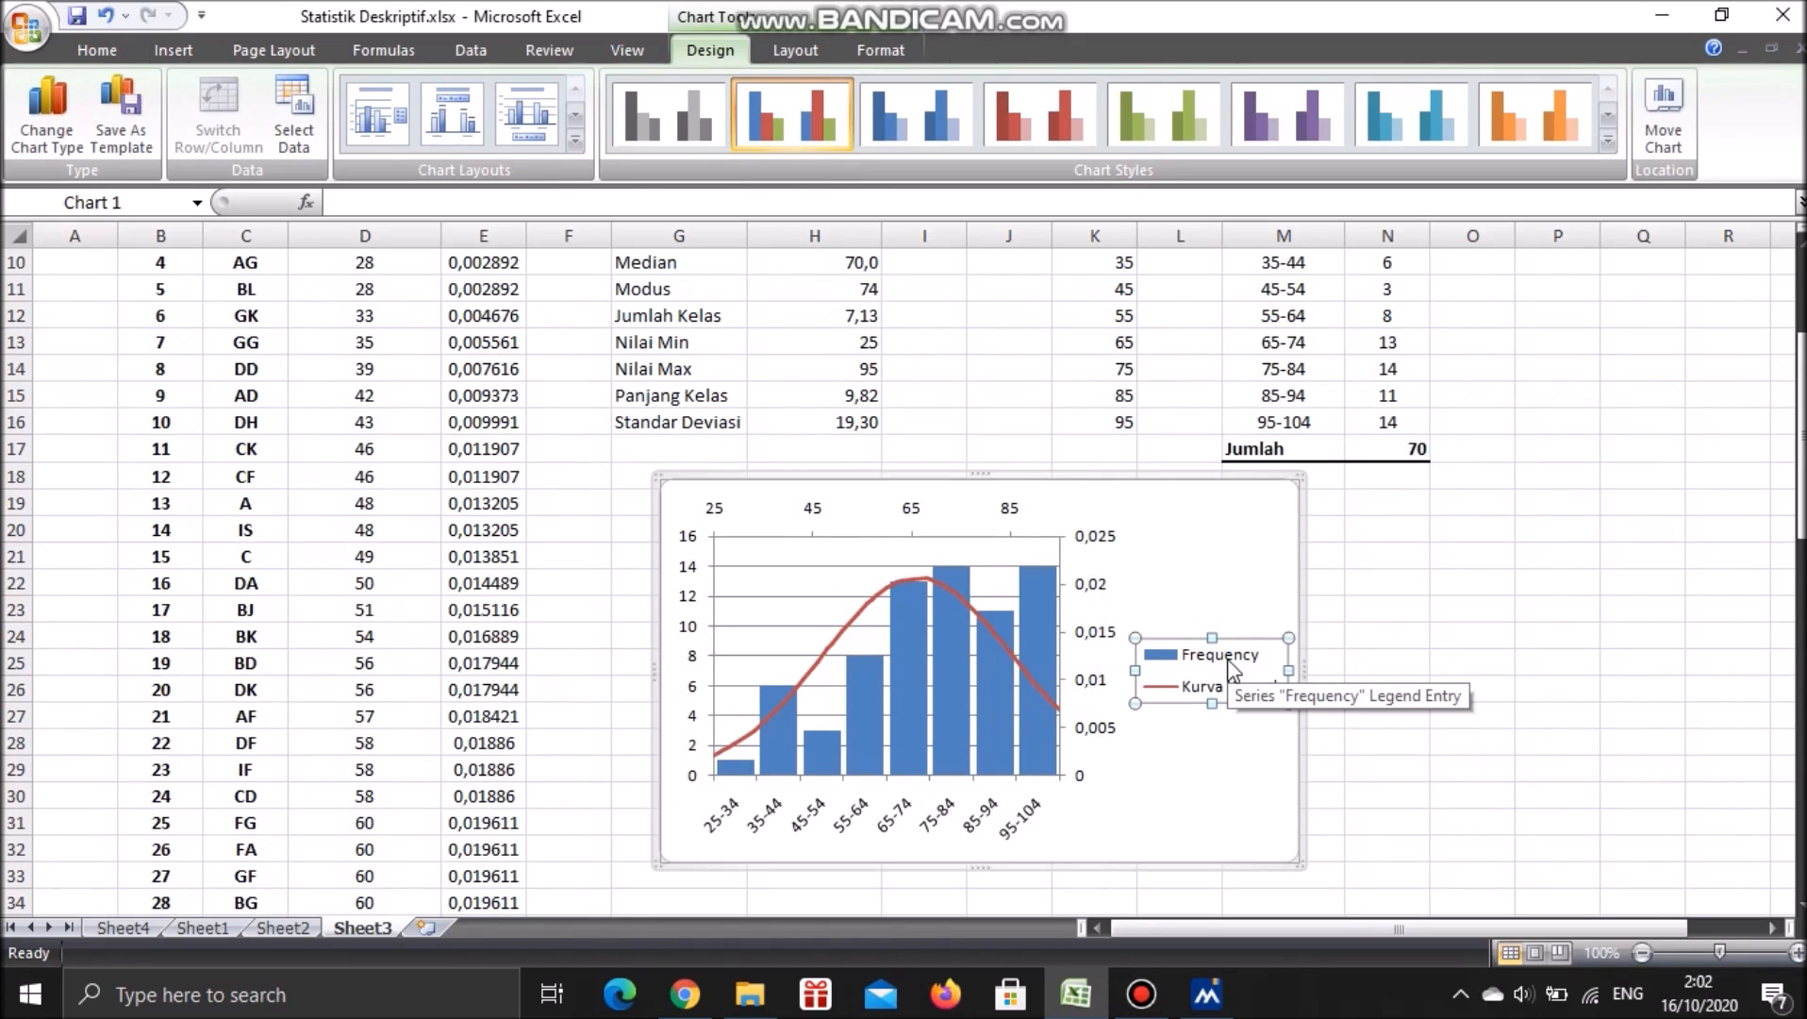
key(Delete)
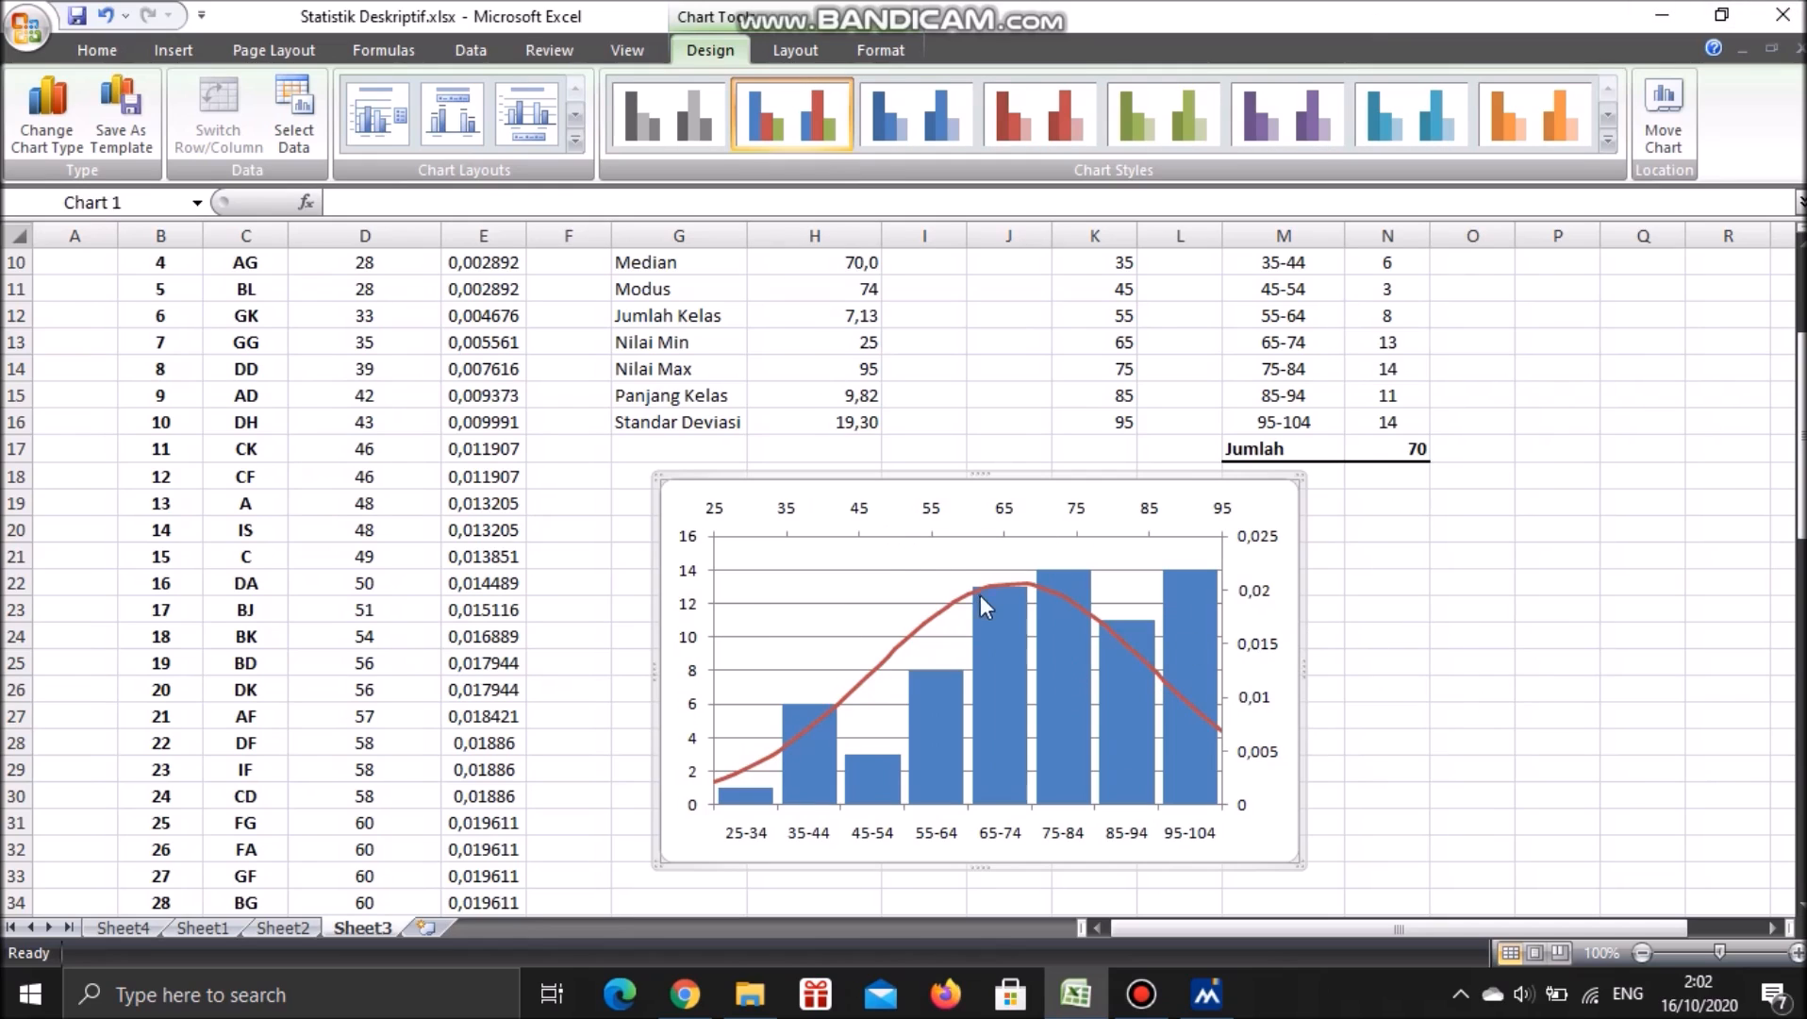
scroll(963, 631, down, 1)
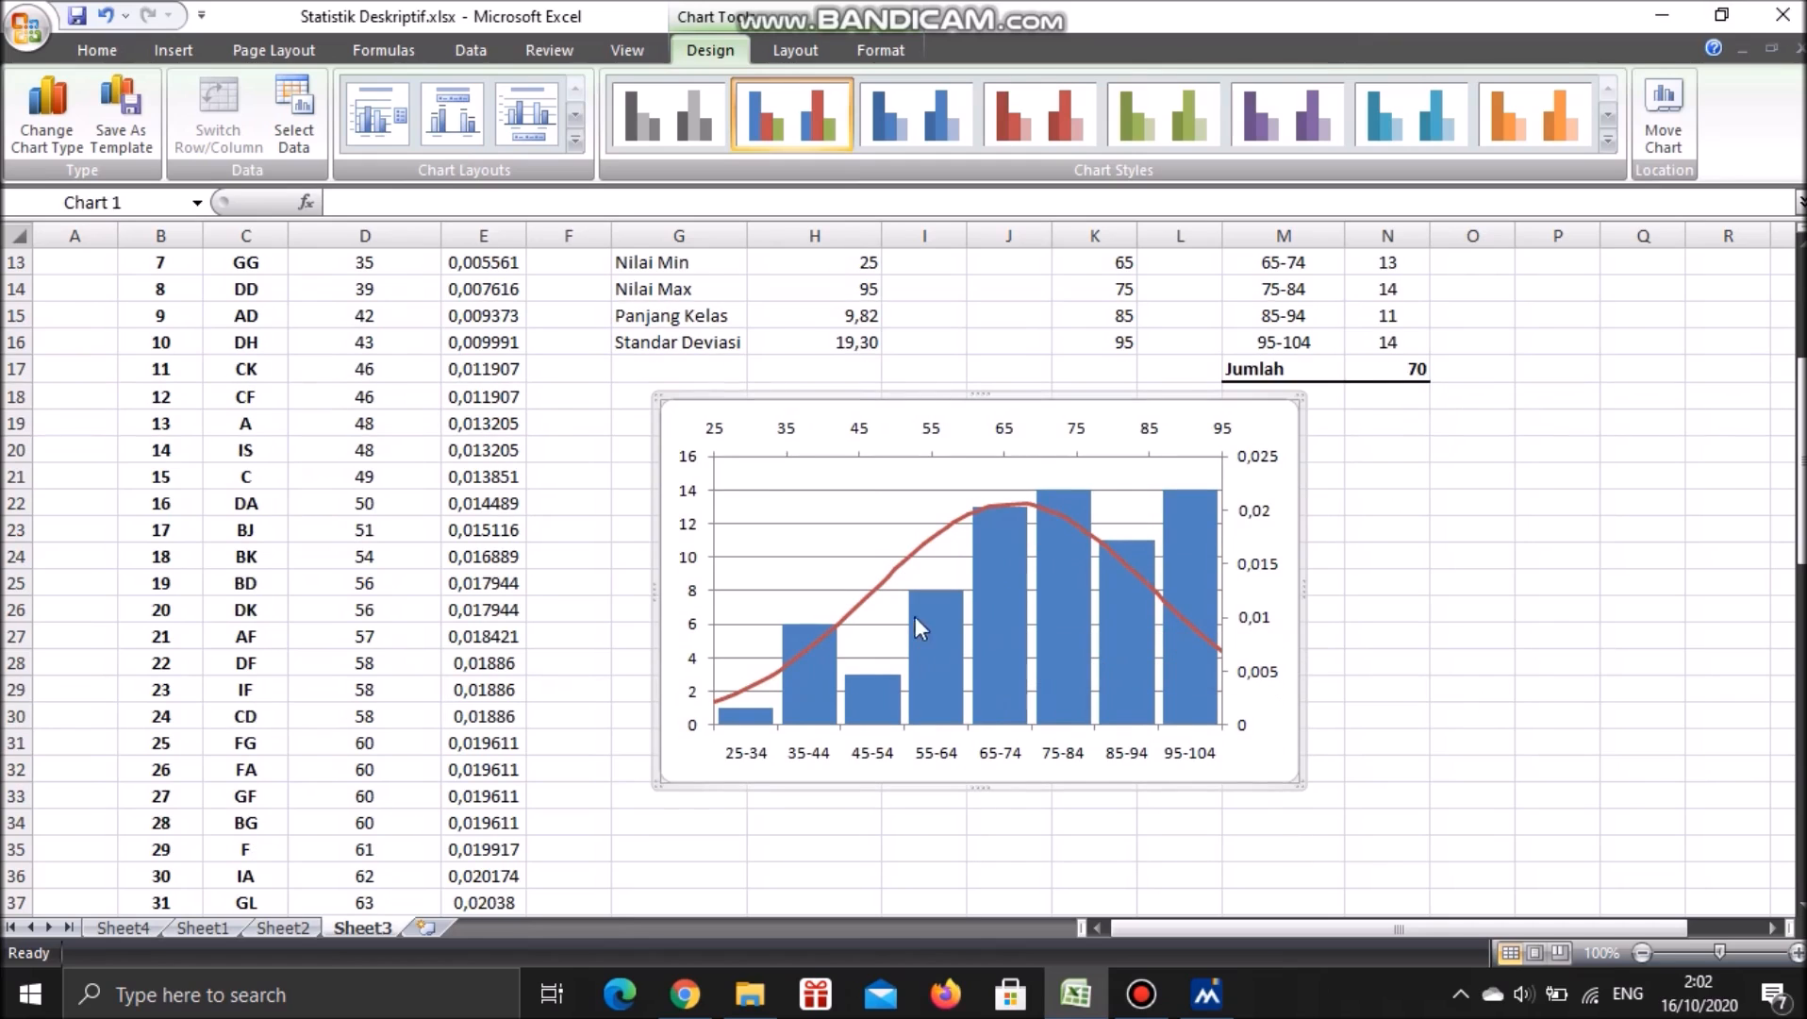
Hide the chart's secondary horizontal axis by setting it to None
click(863, 492)
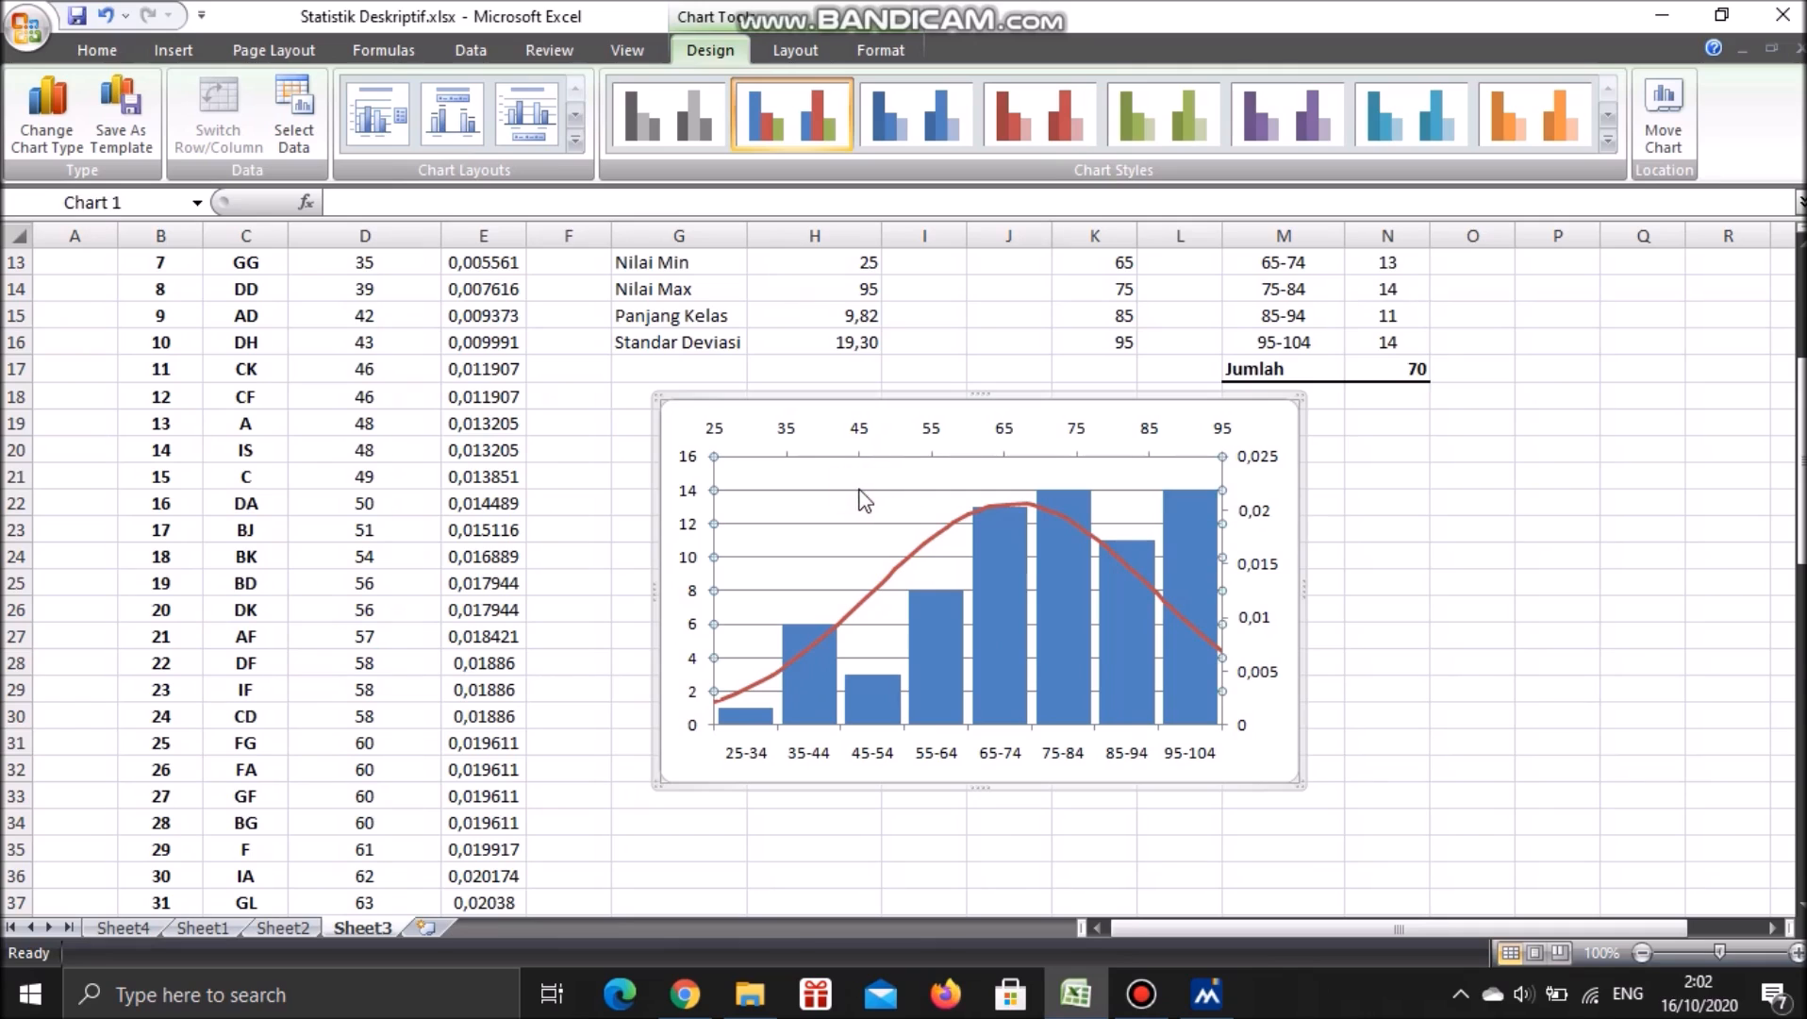
click(851, 490)
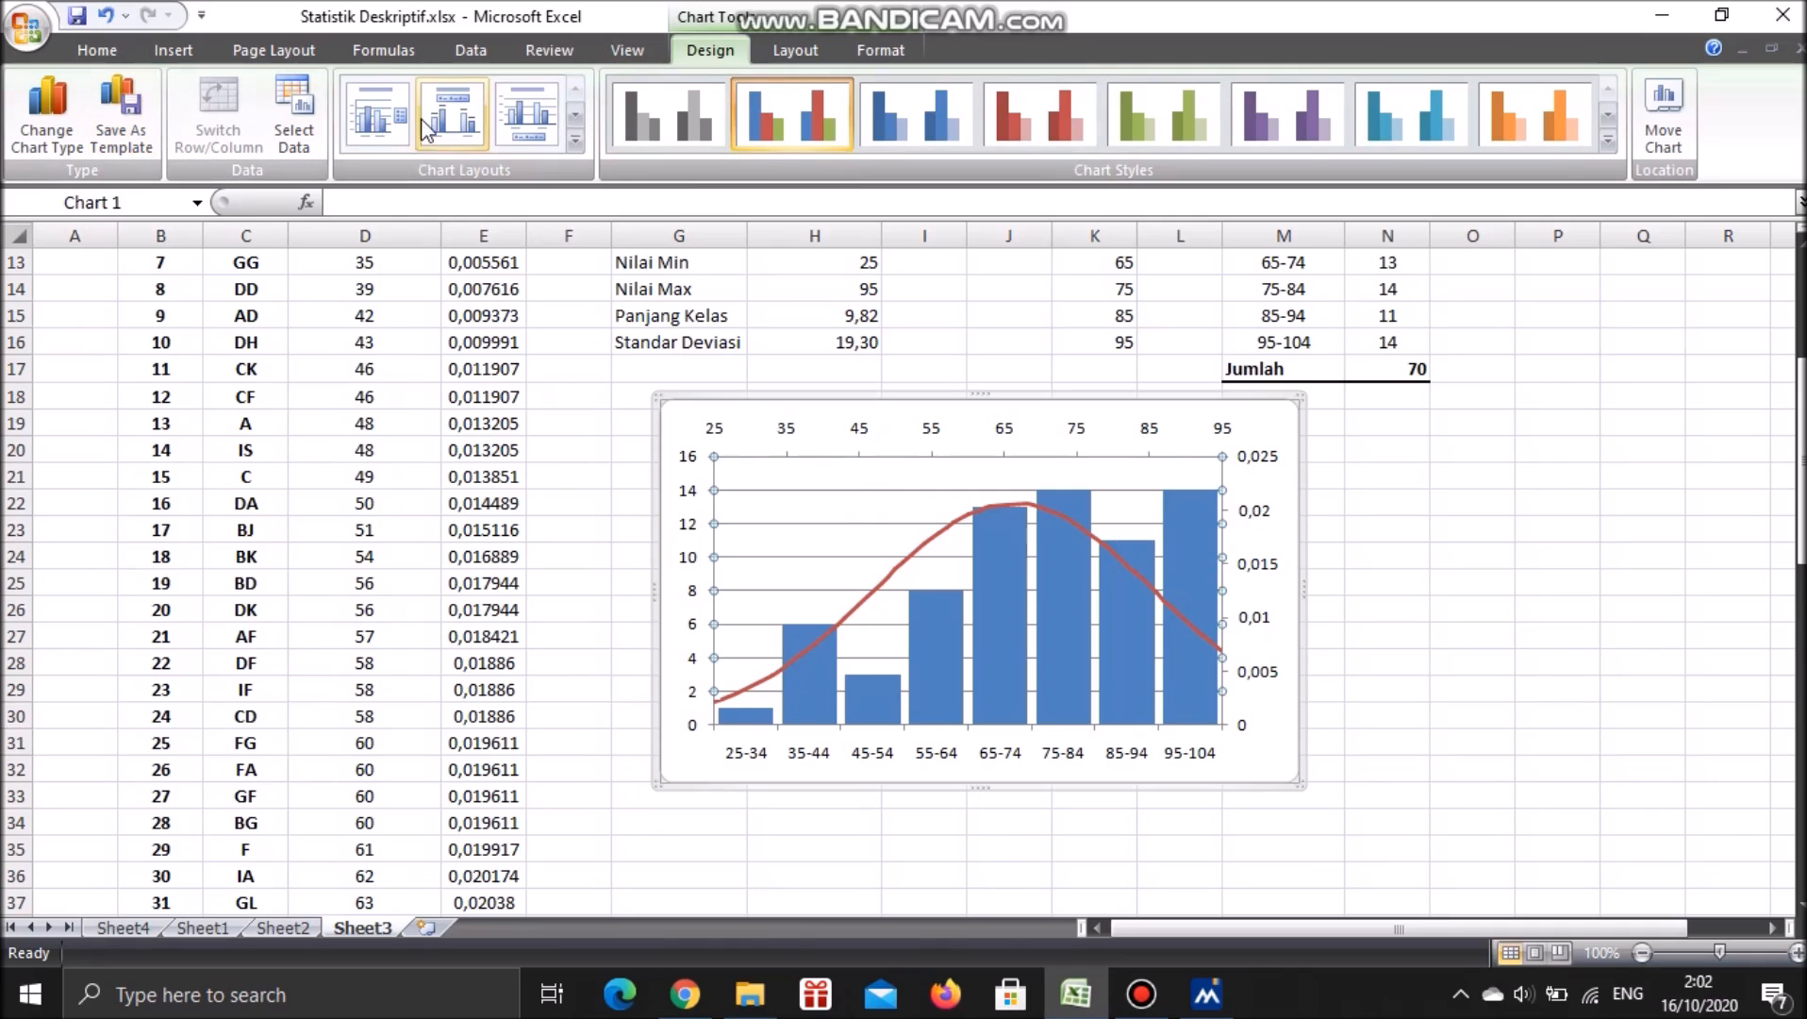
click(779, 52)
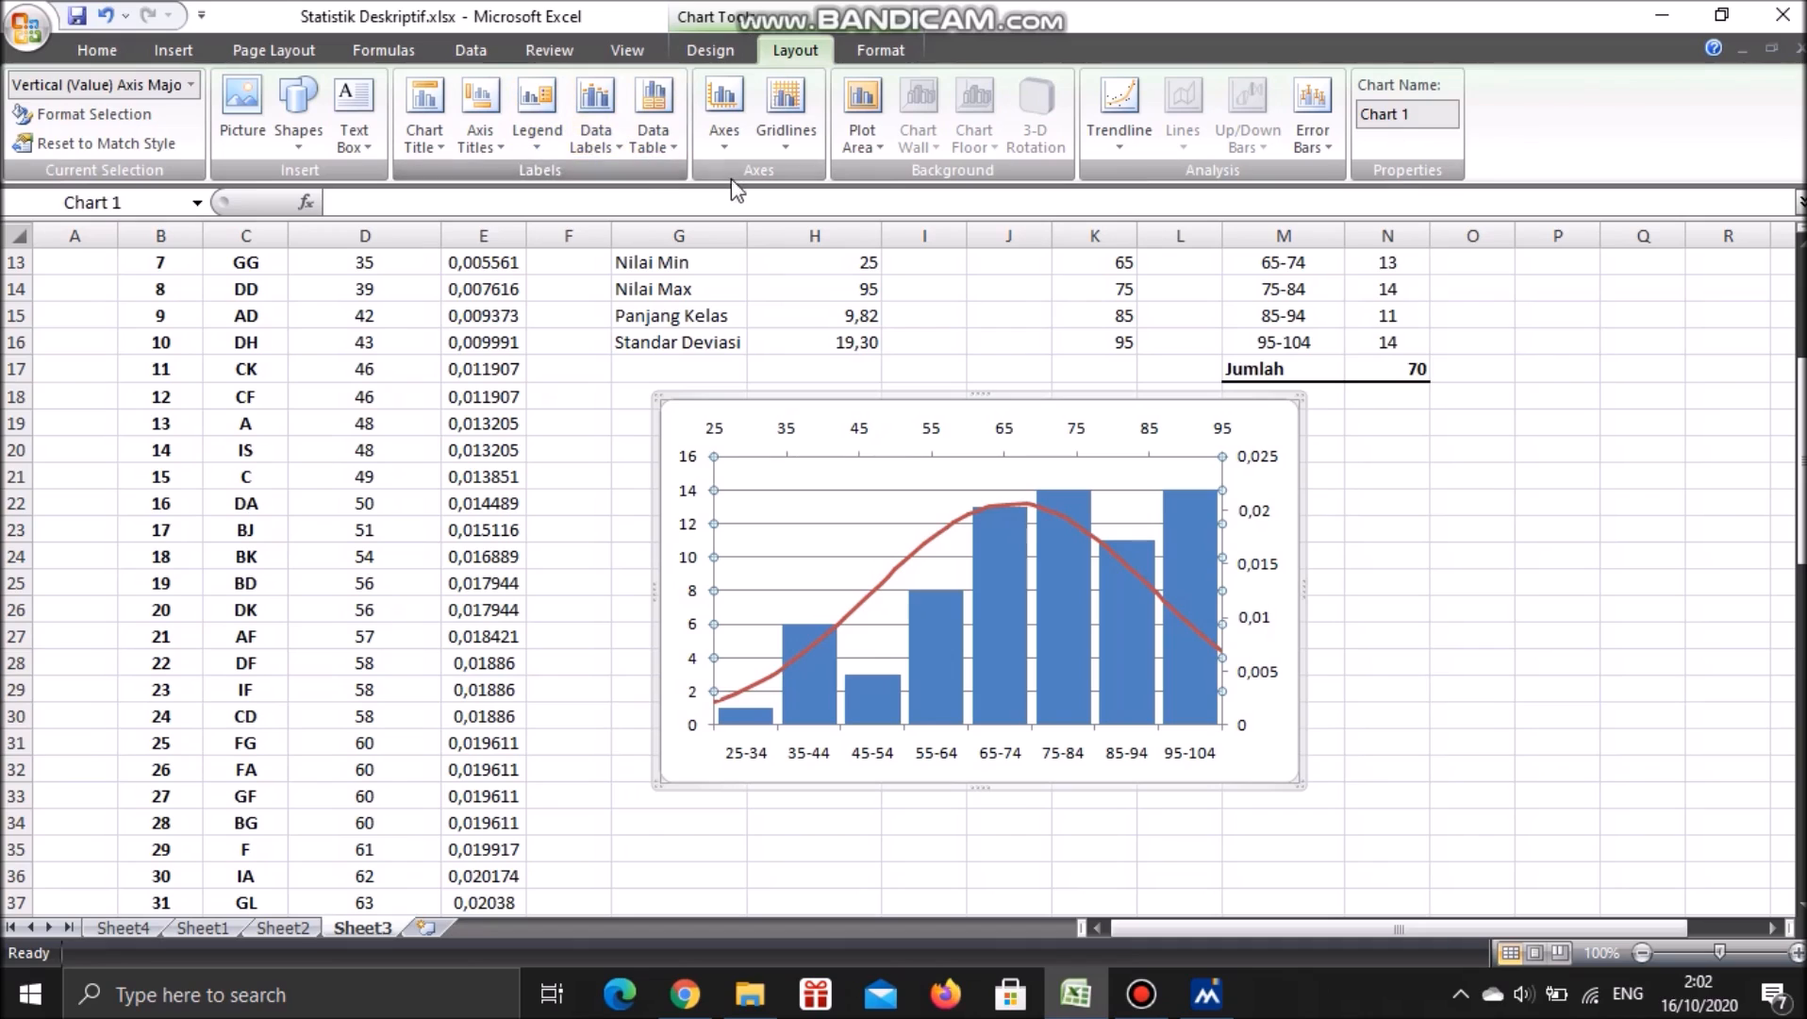
click(927, 434)
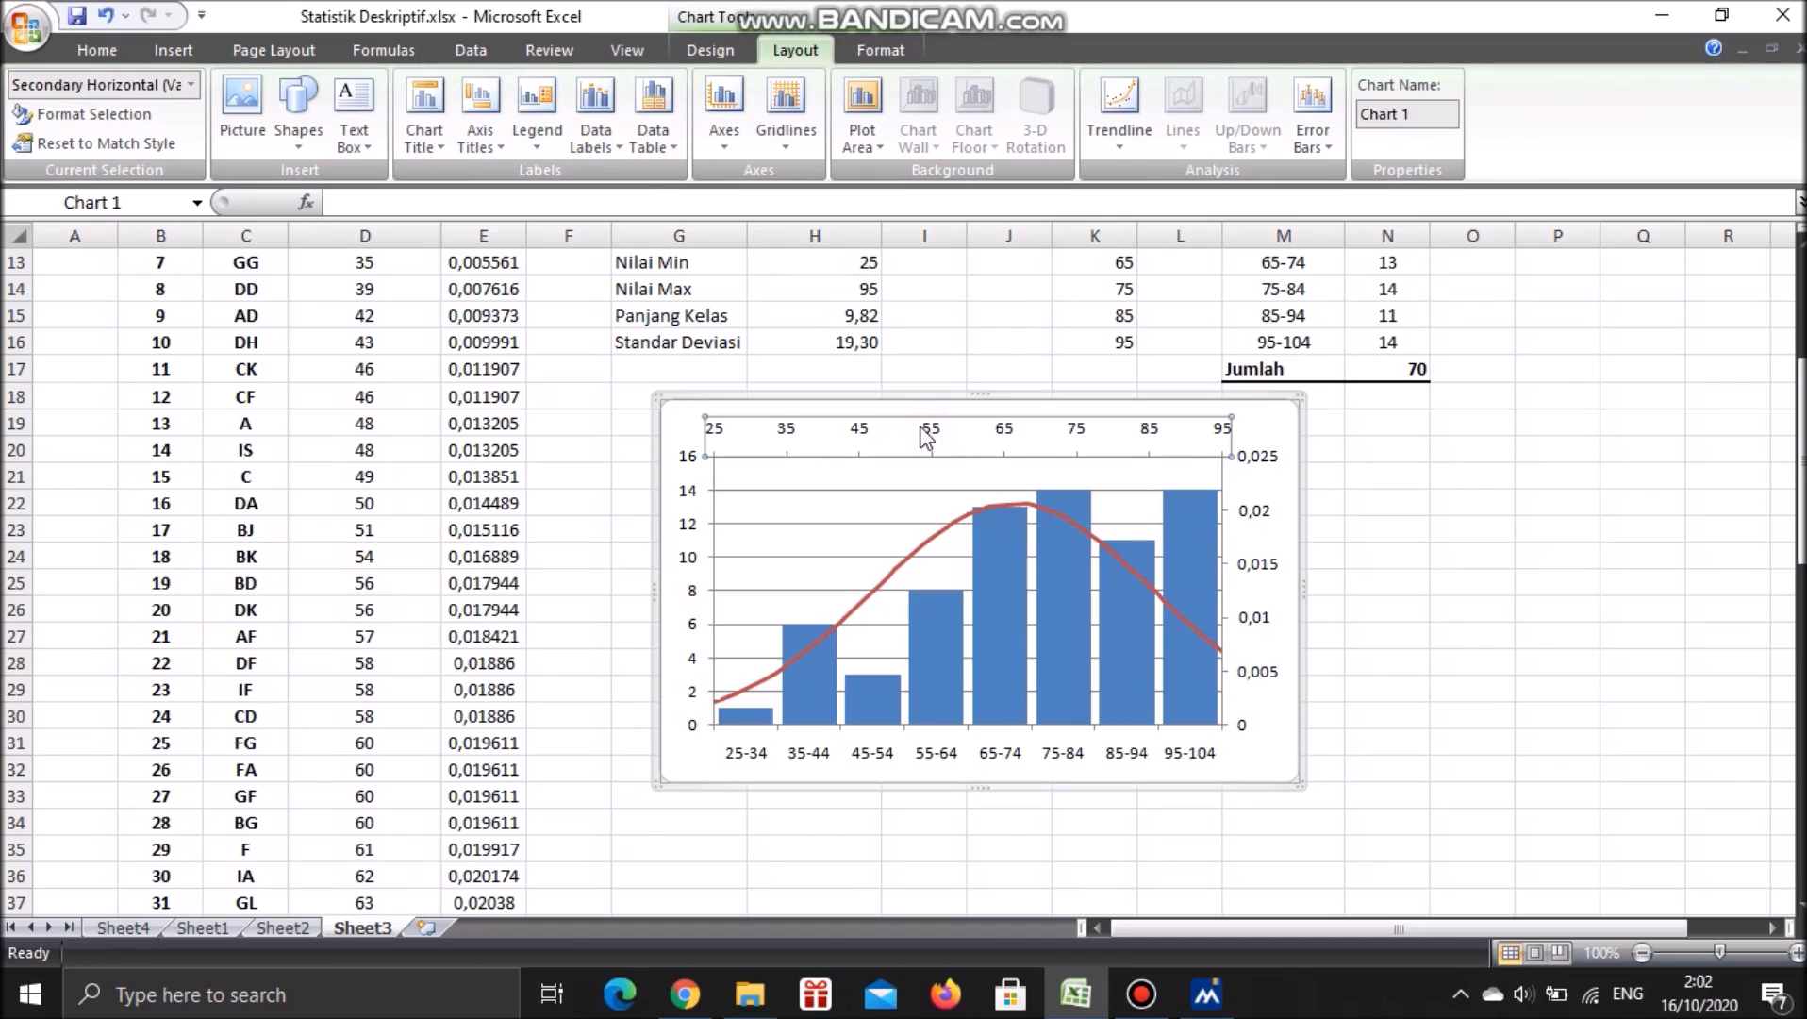
click(724, 144)
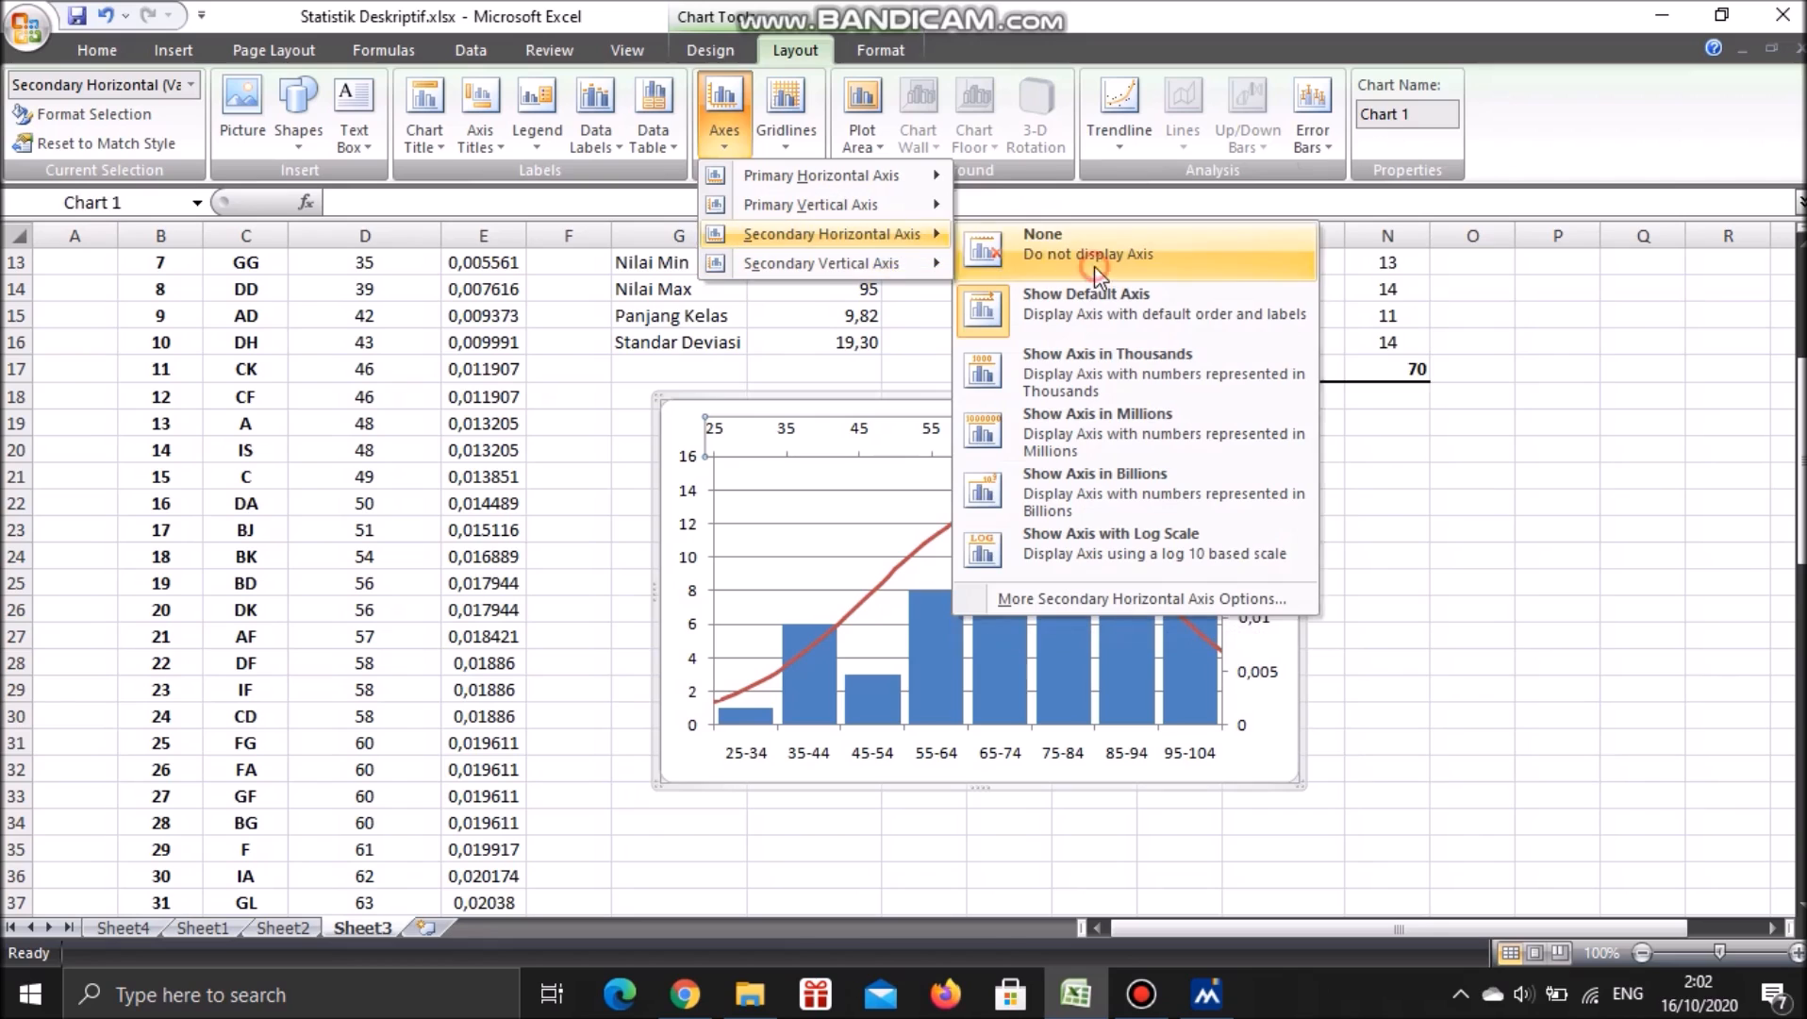
click(986, 245)
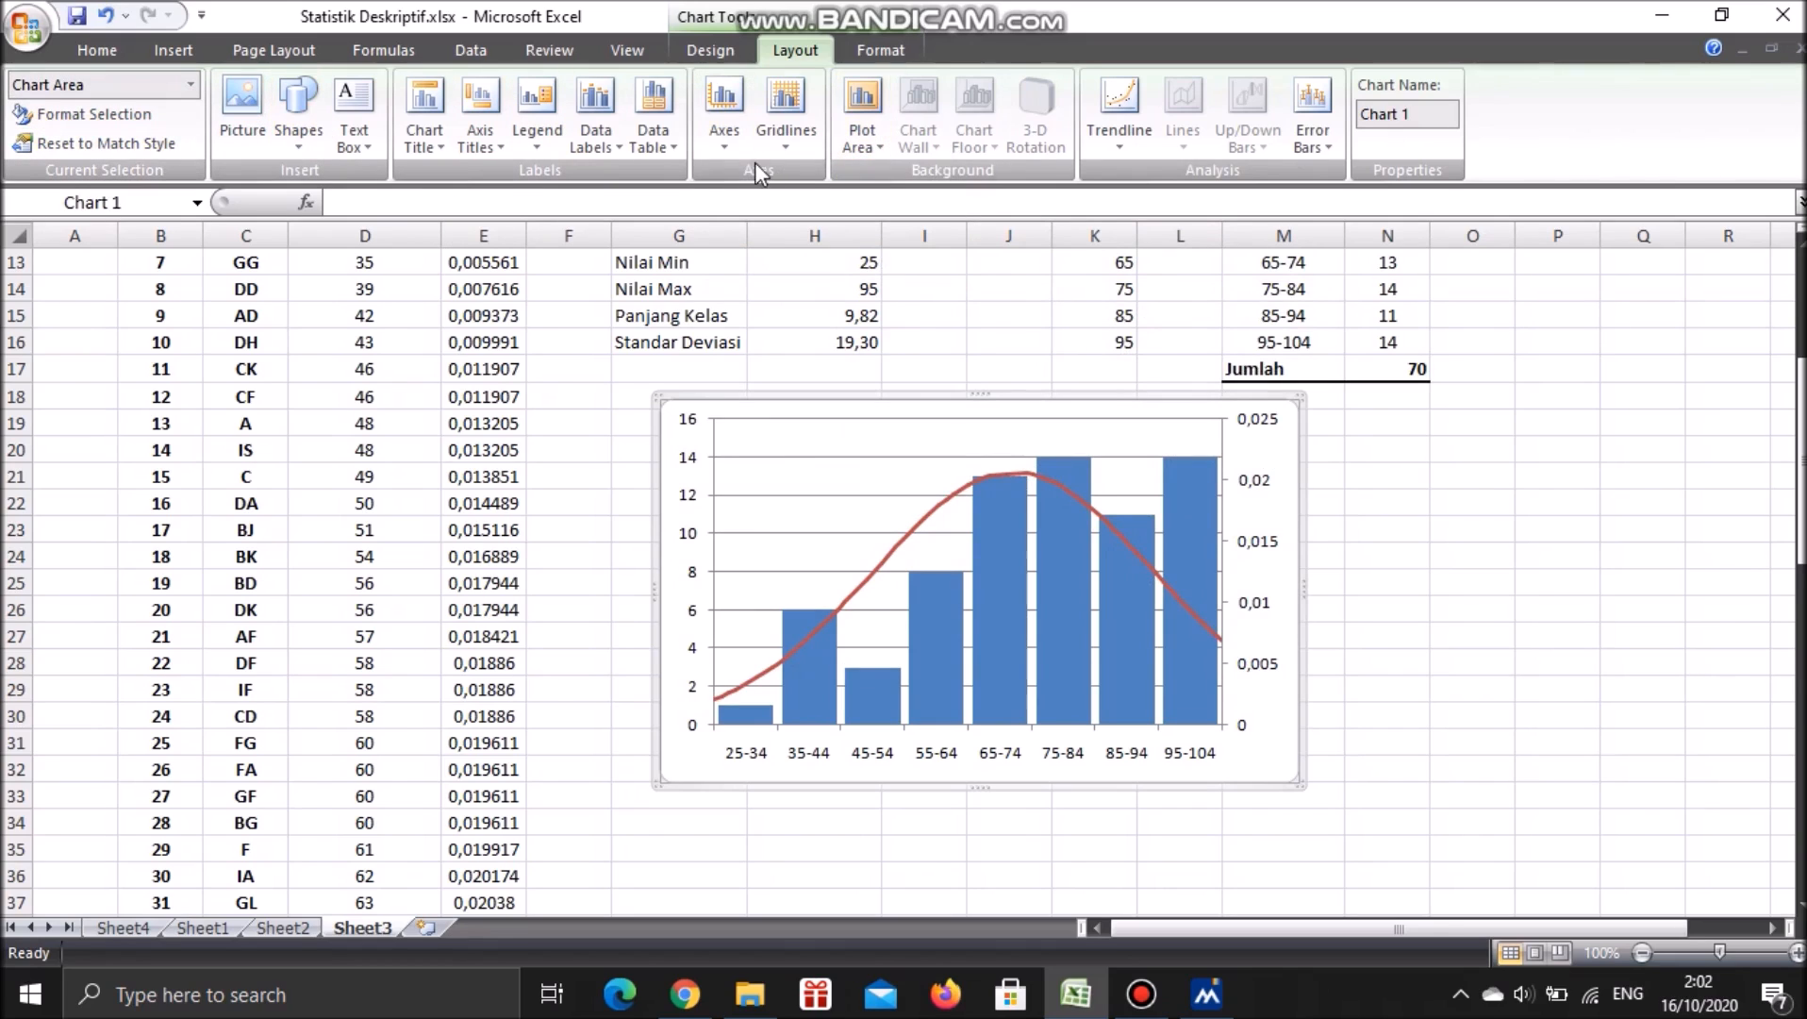
Remove the primary horizontal gridlines from the histogram chart
click(781, 141)
mouse_move(858, 182)
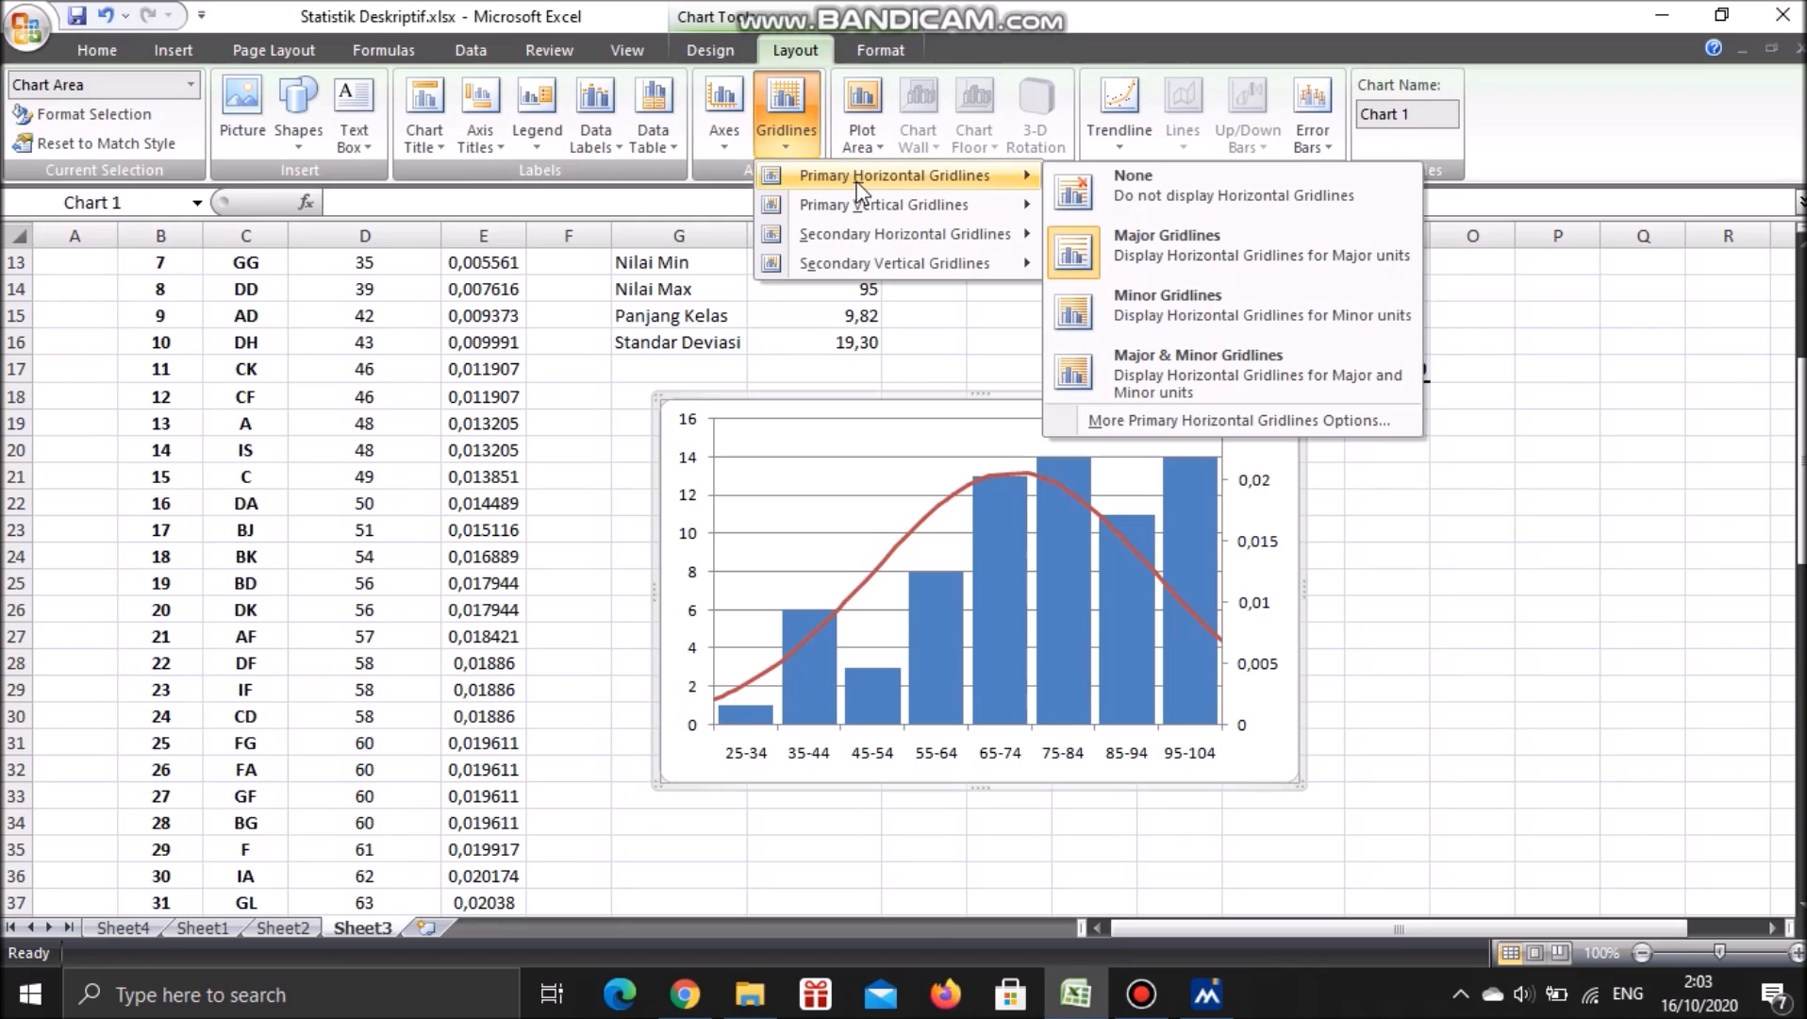
click(1124, 202)
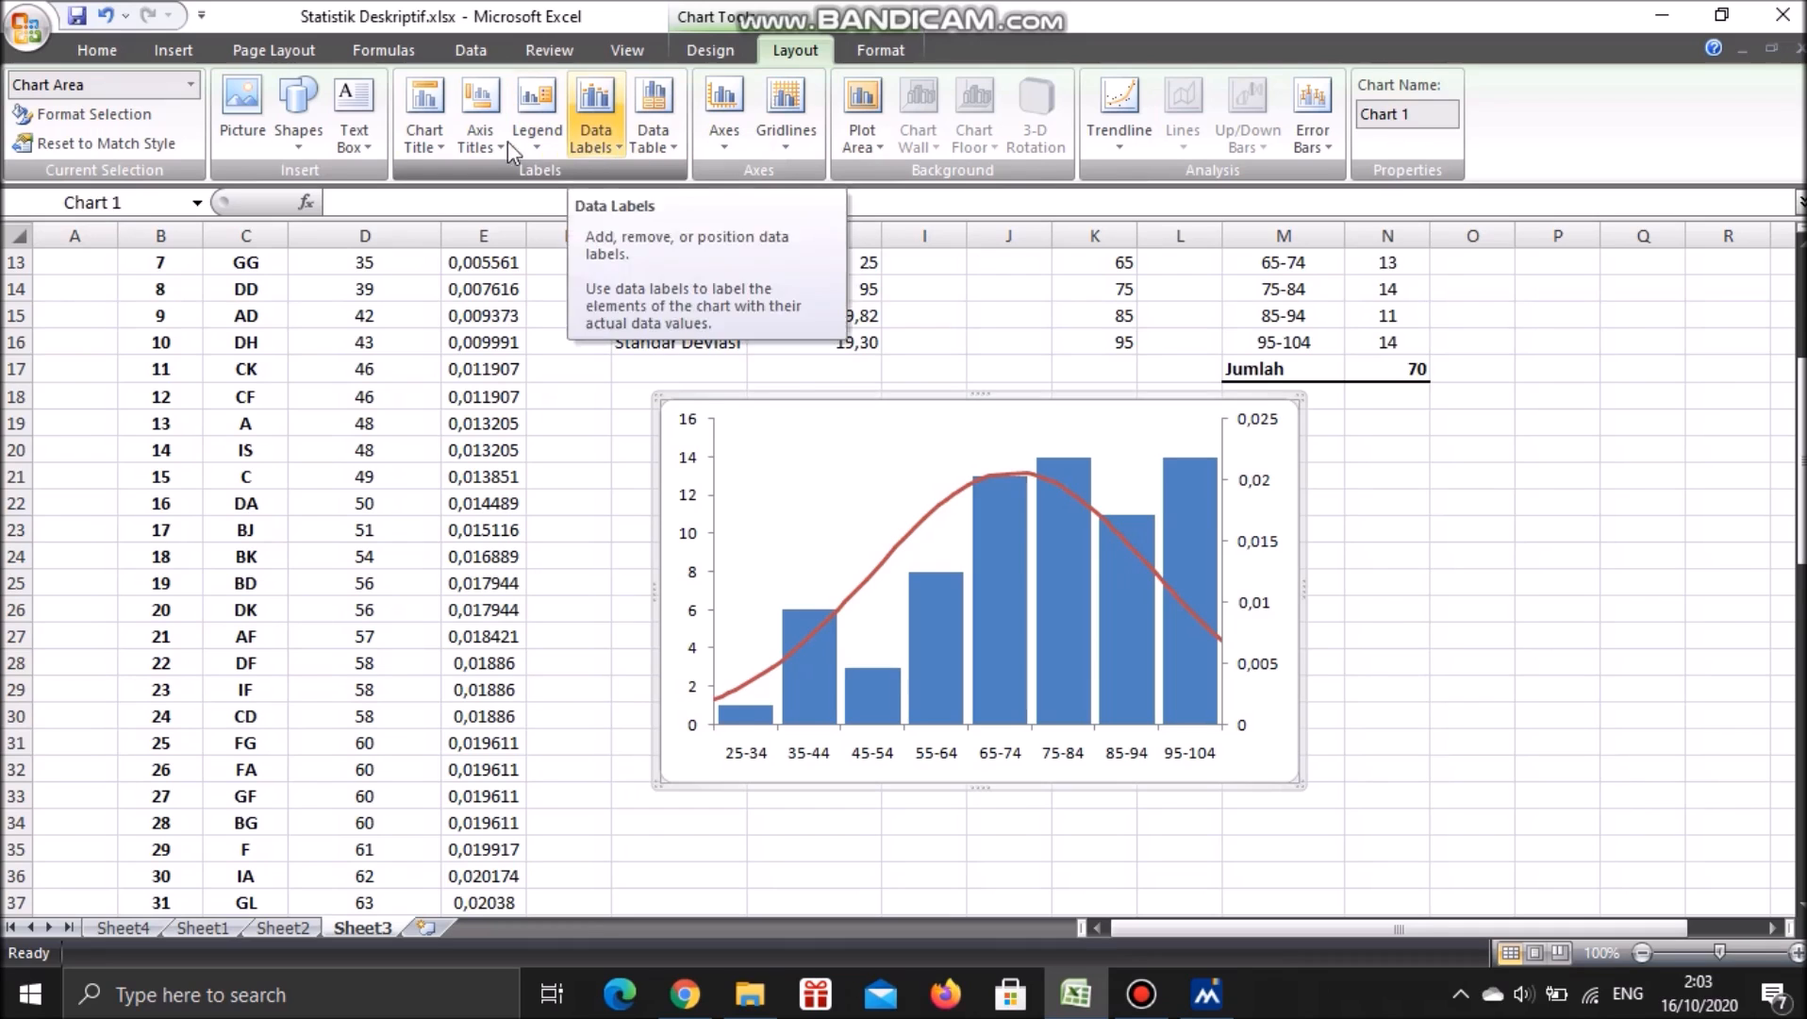
Add a title above the histogram chart reading "Nilai UN Siswa SDN 19"
click(443, 148)
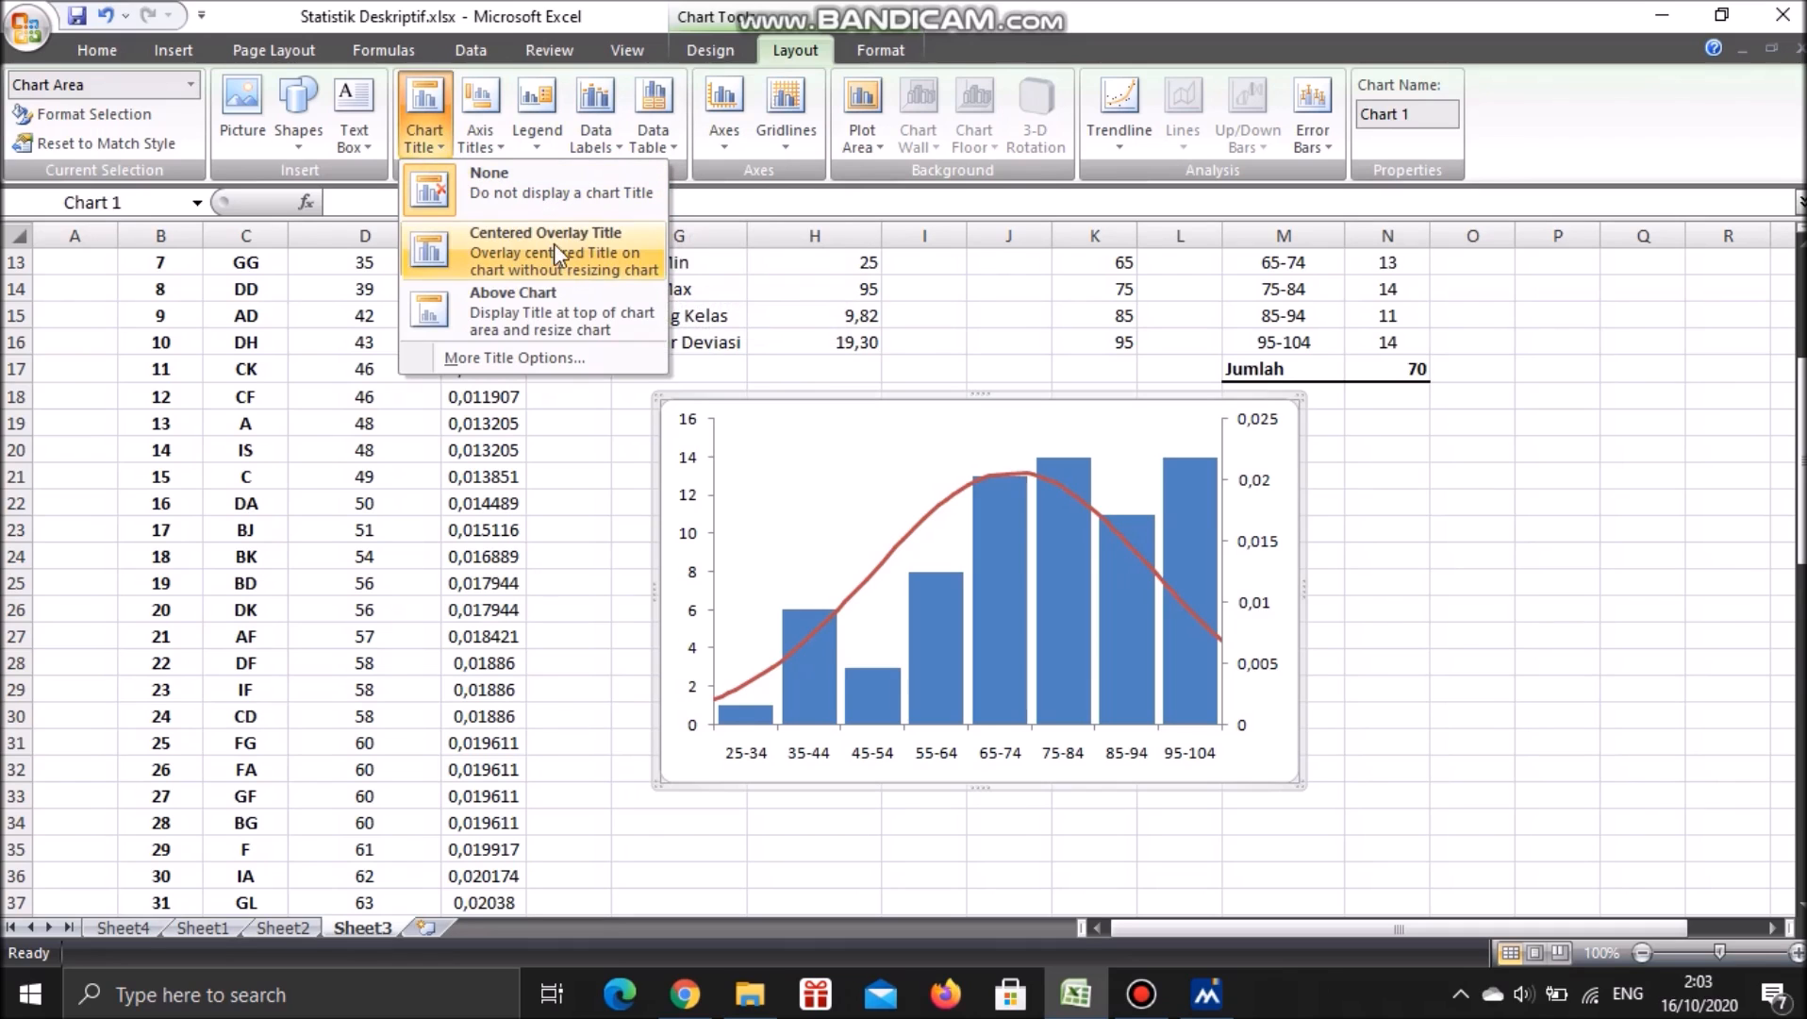
click(556, 304)
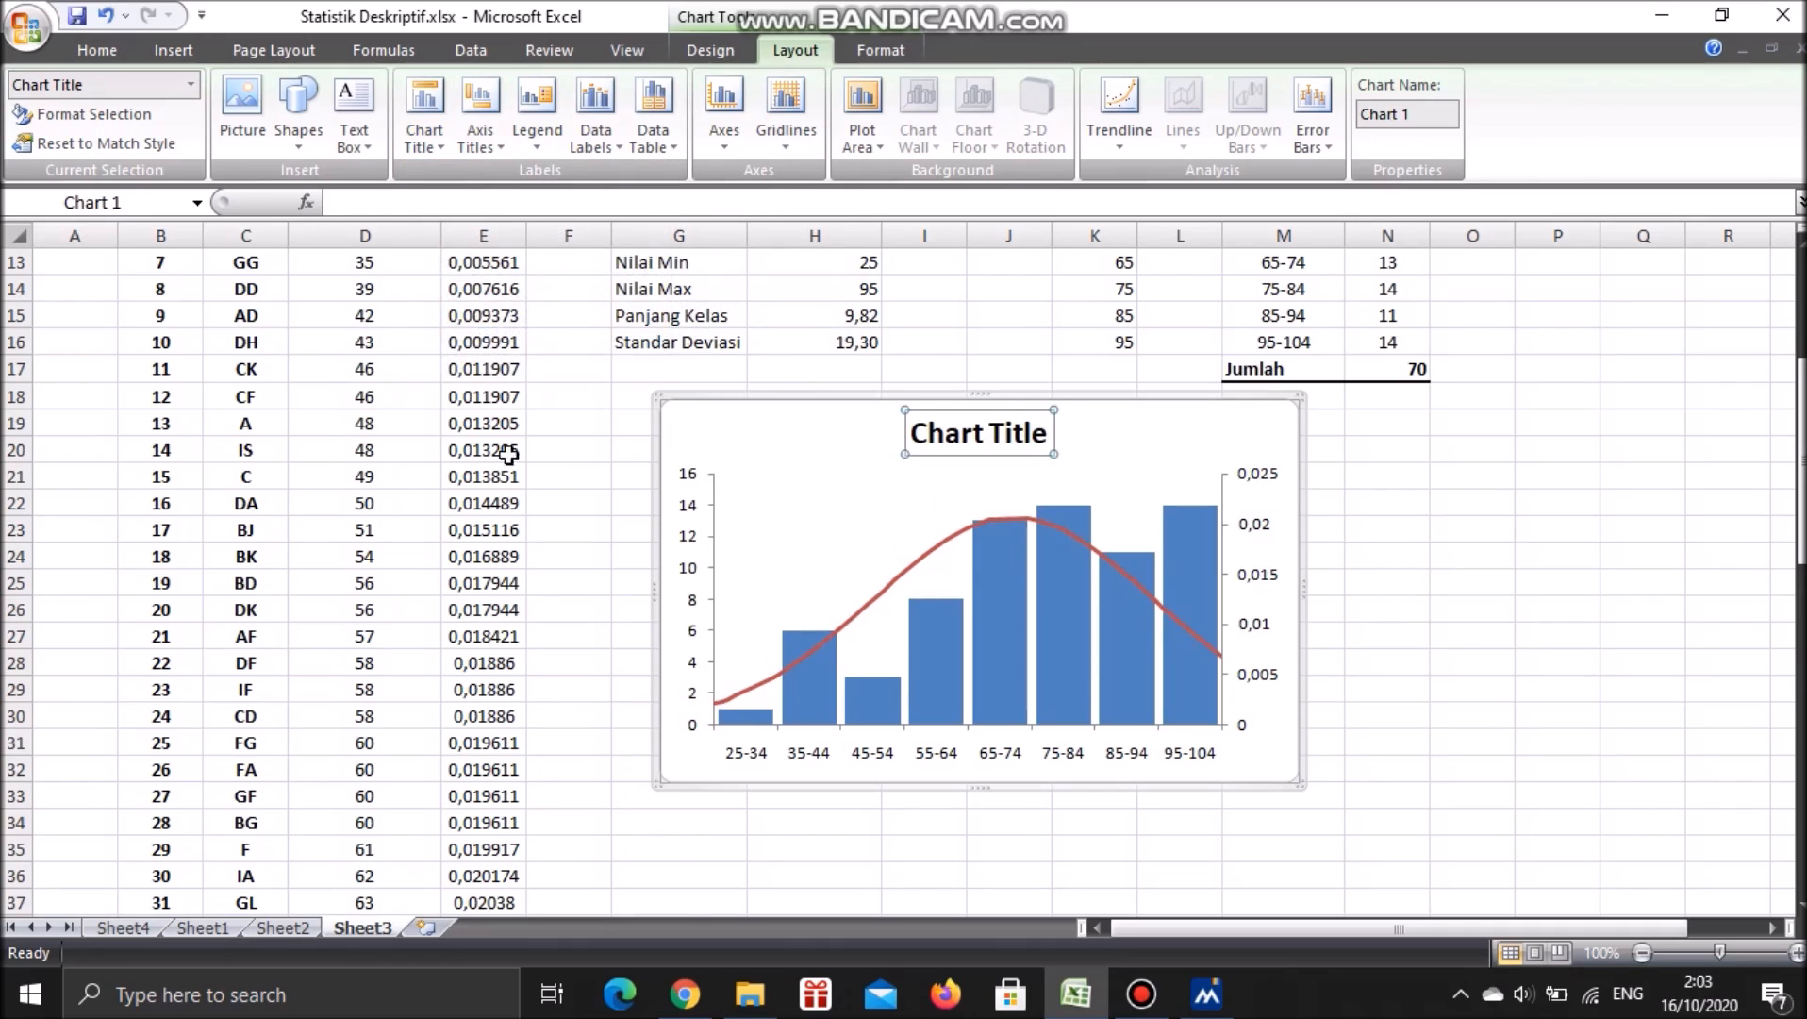
scroll(460, 514, up, 4)
scroll(736, 556, down, 1)
scroll(896, 613, up, 1)
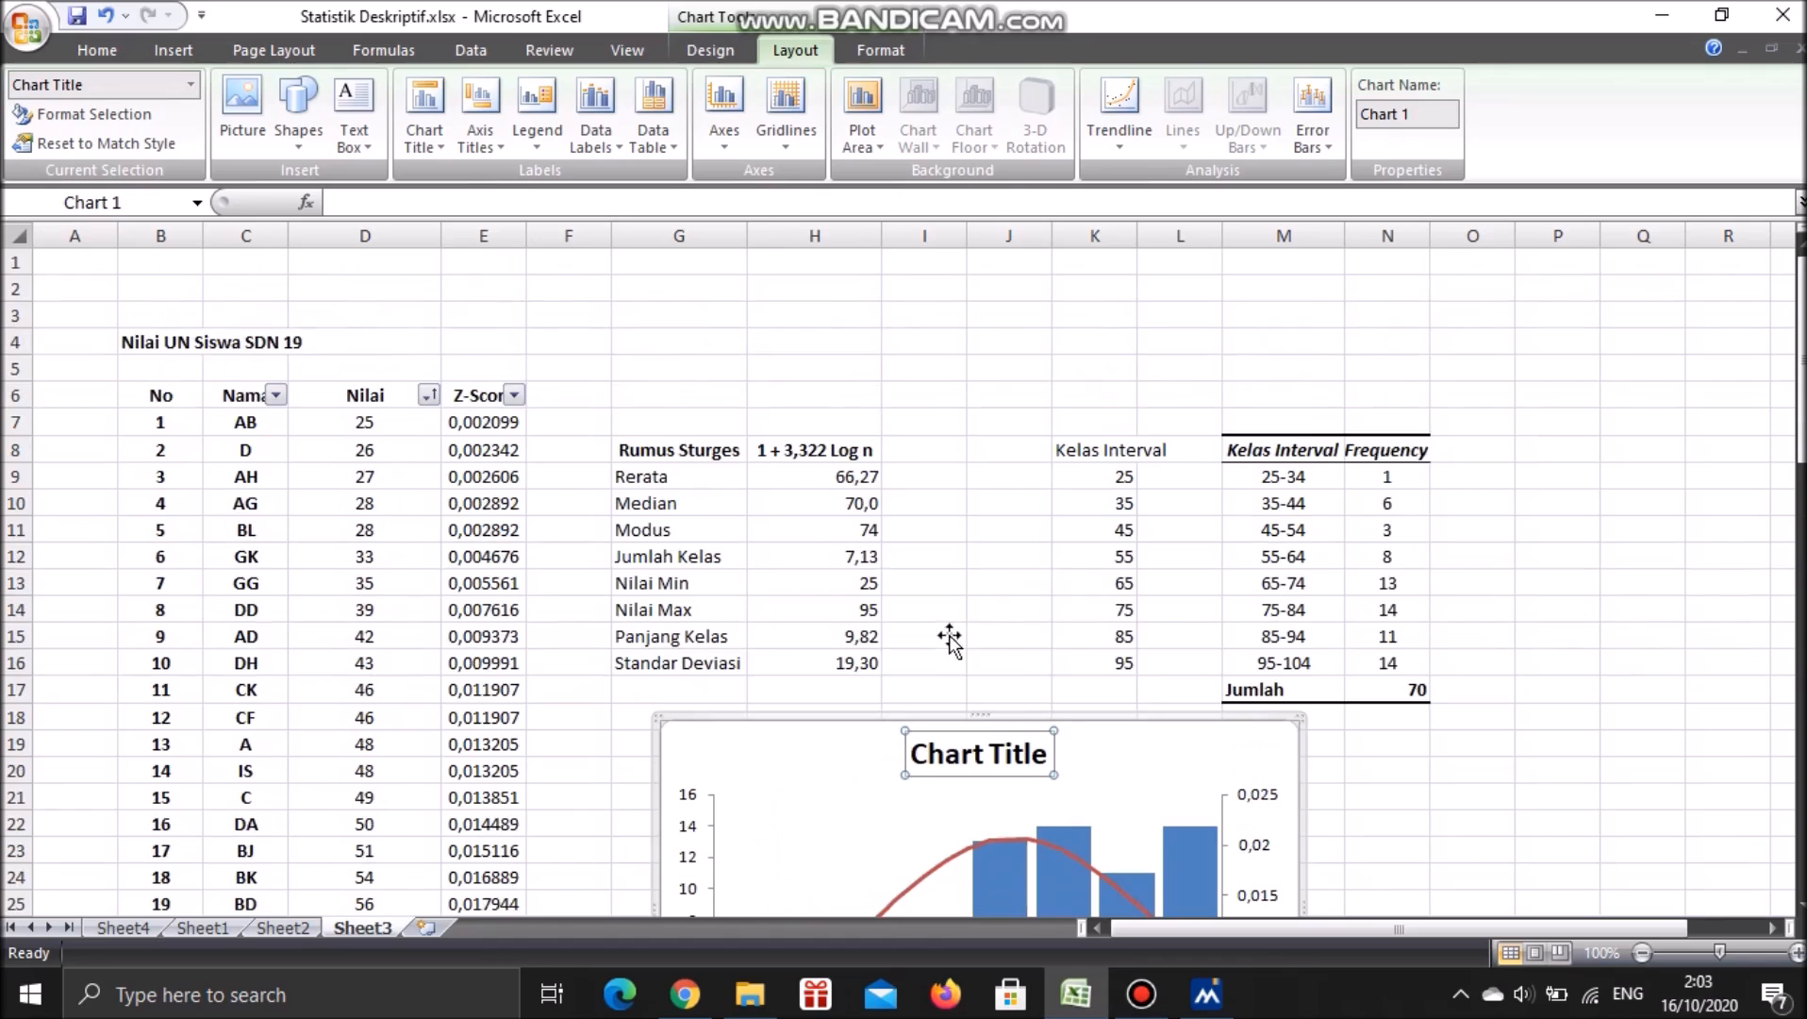
scroll(967, 638, down, 2)
text(N)
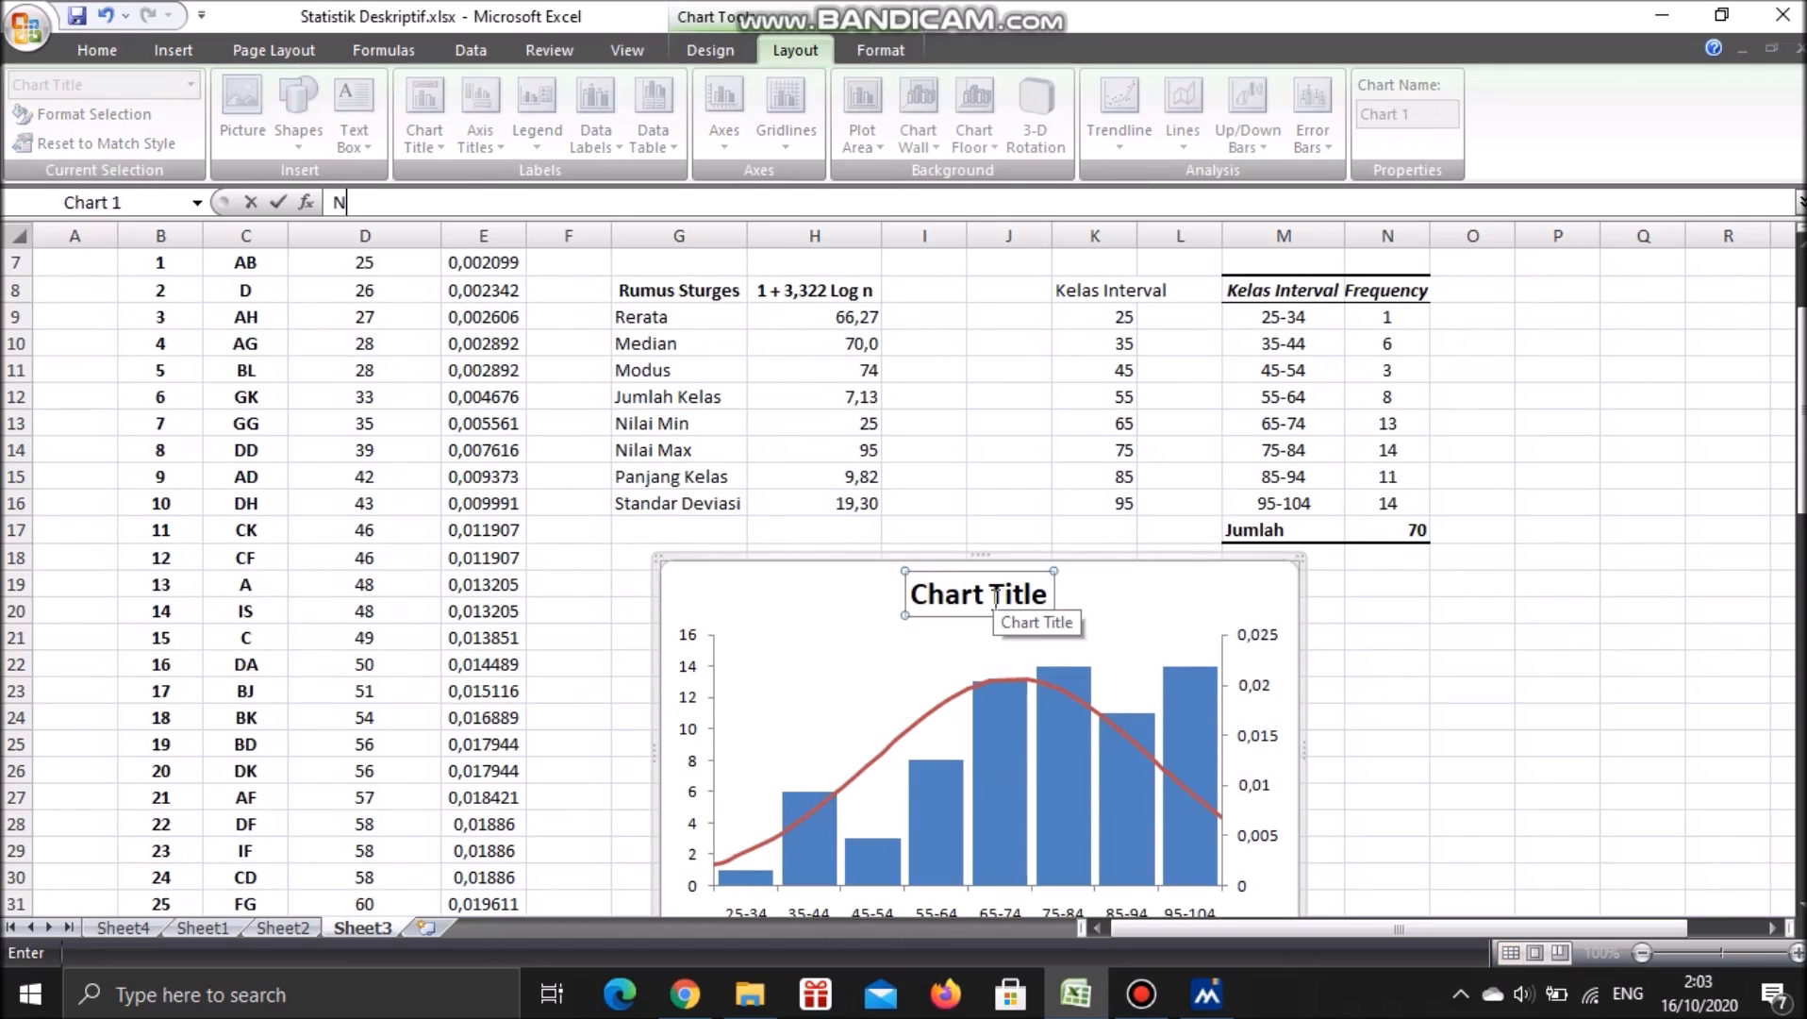
key(Return)
text(ilai)
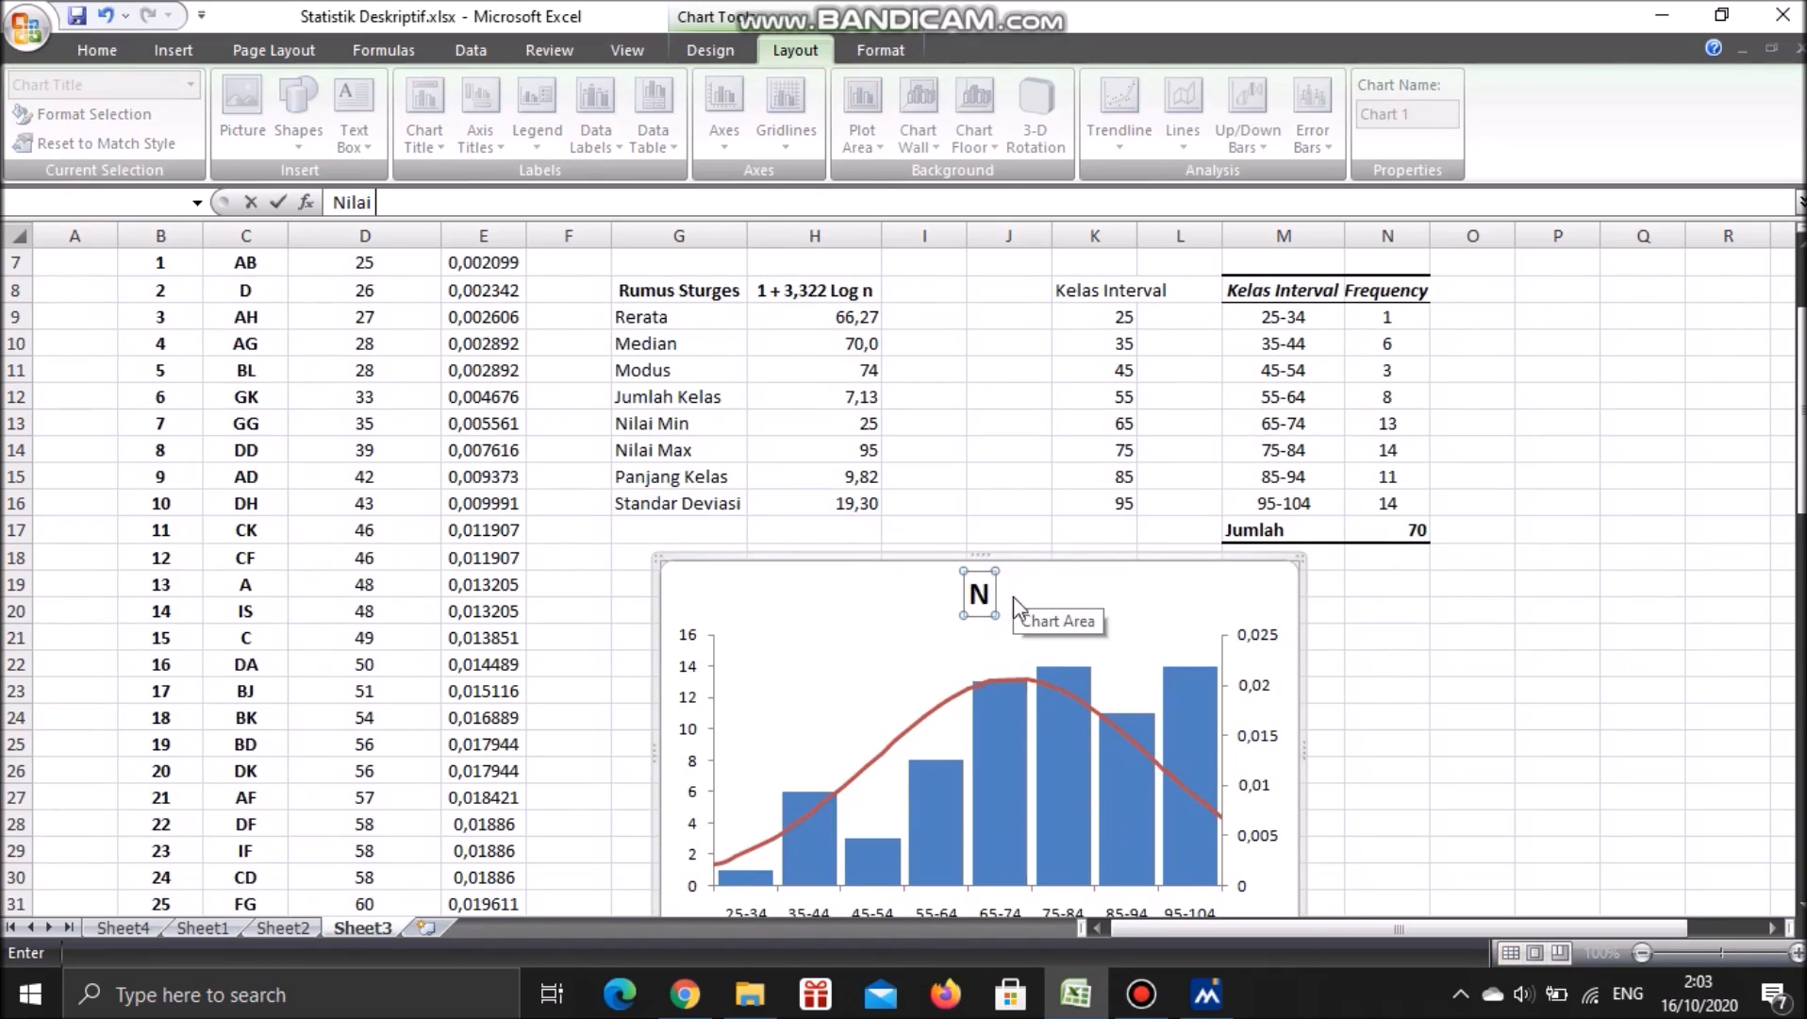
key(Return)
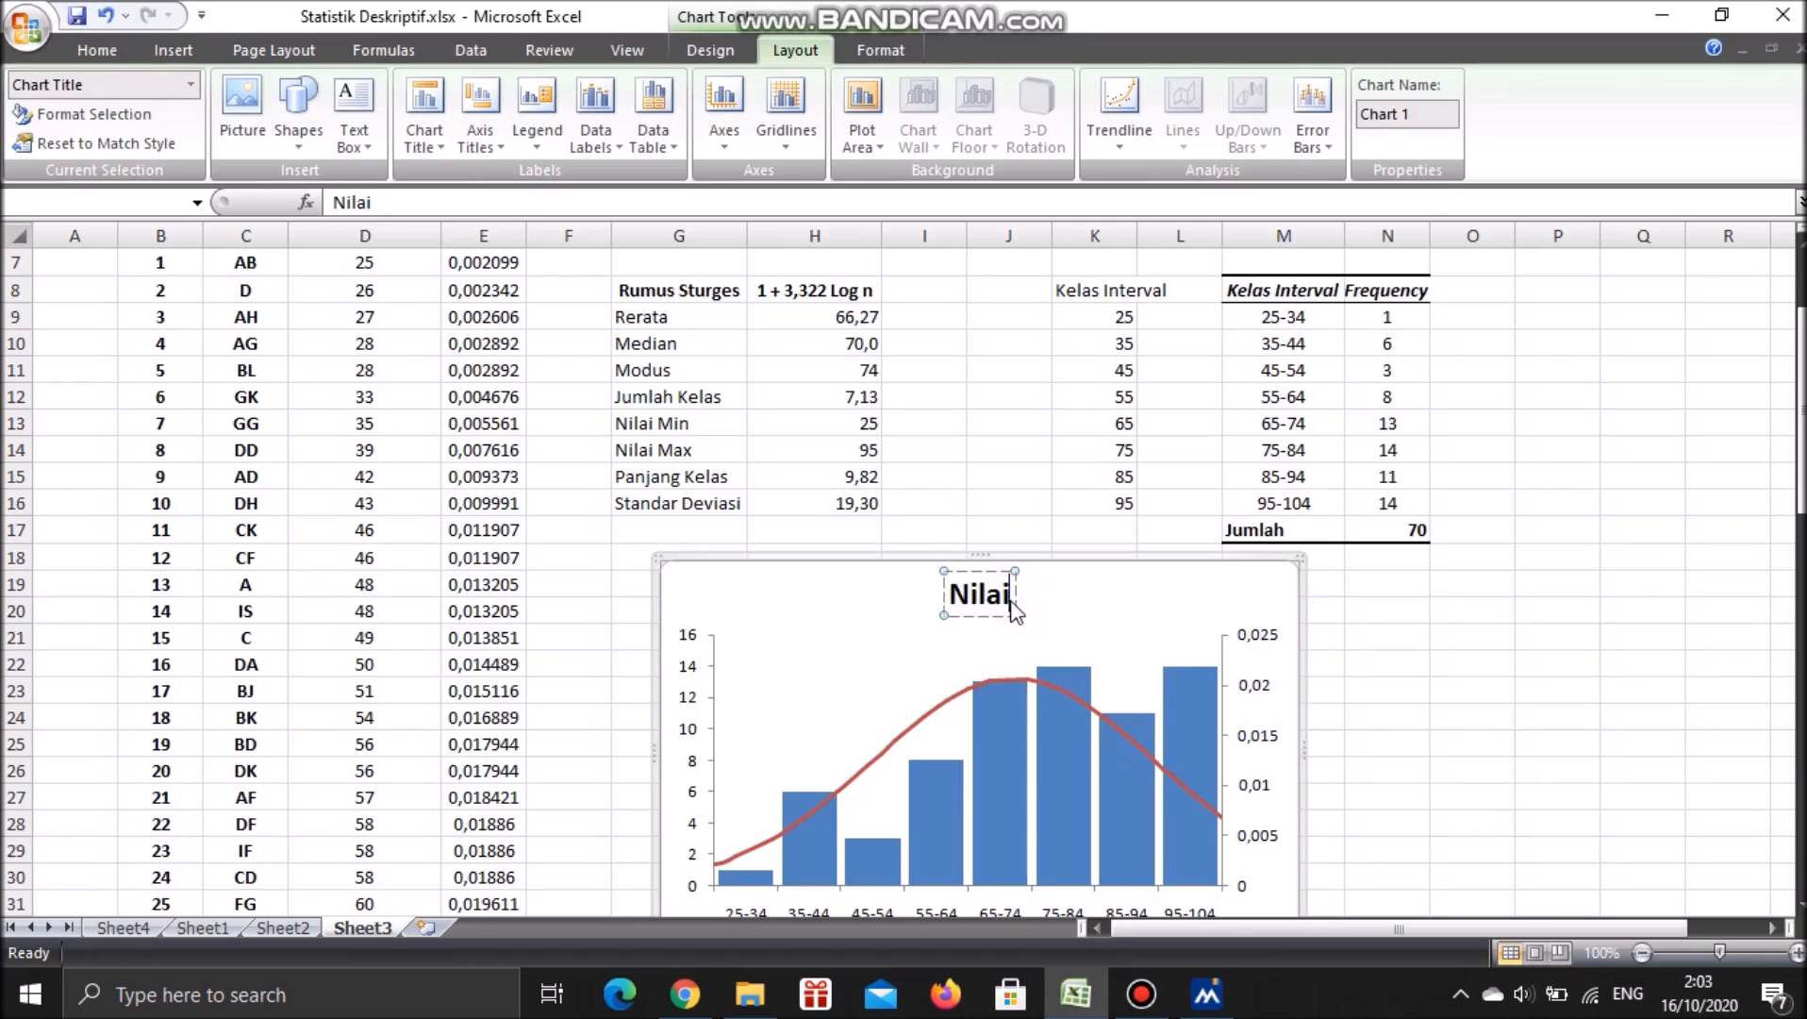
text(UN)
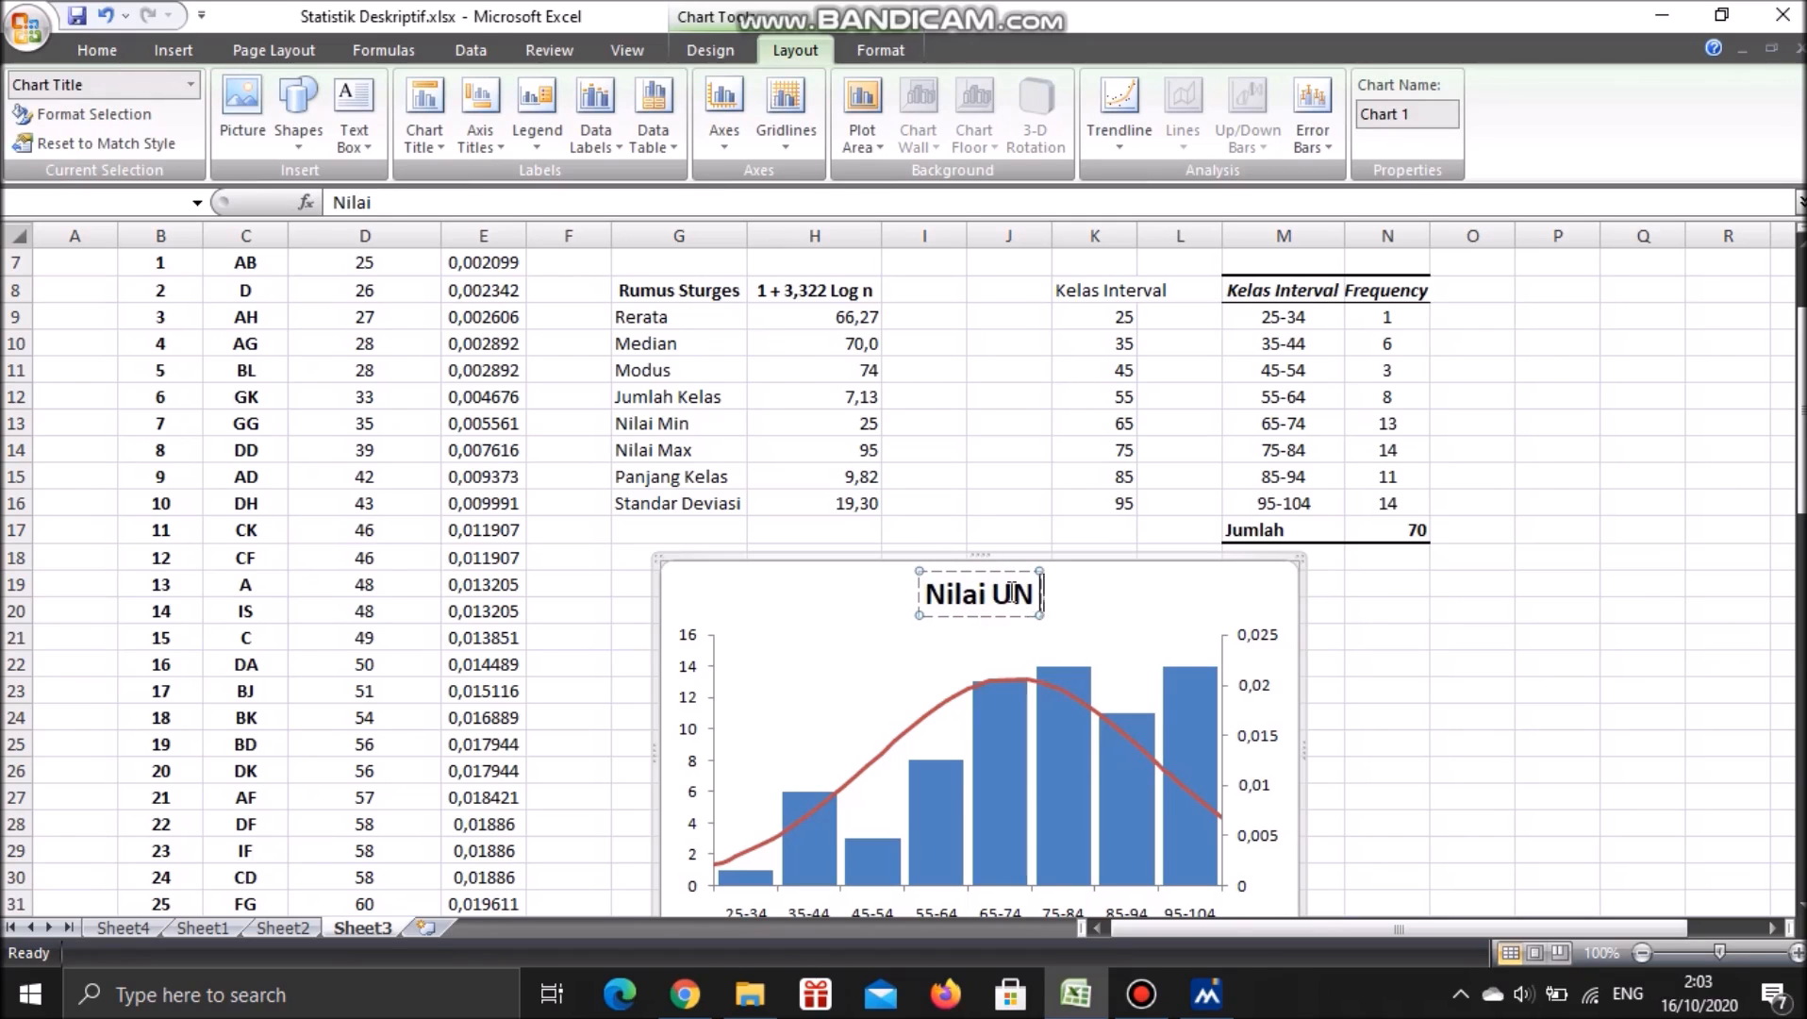
text( Siswa S)
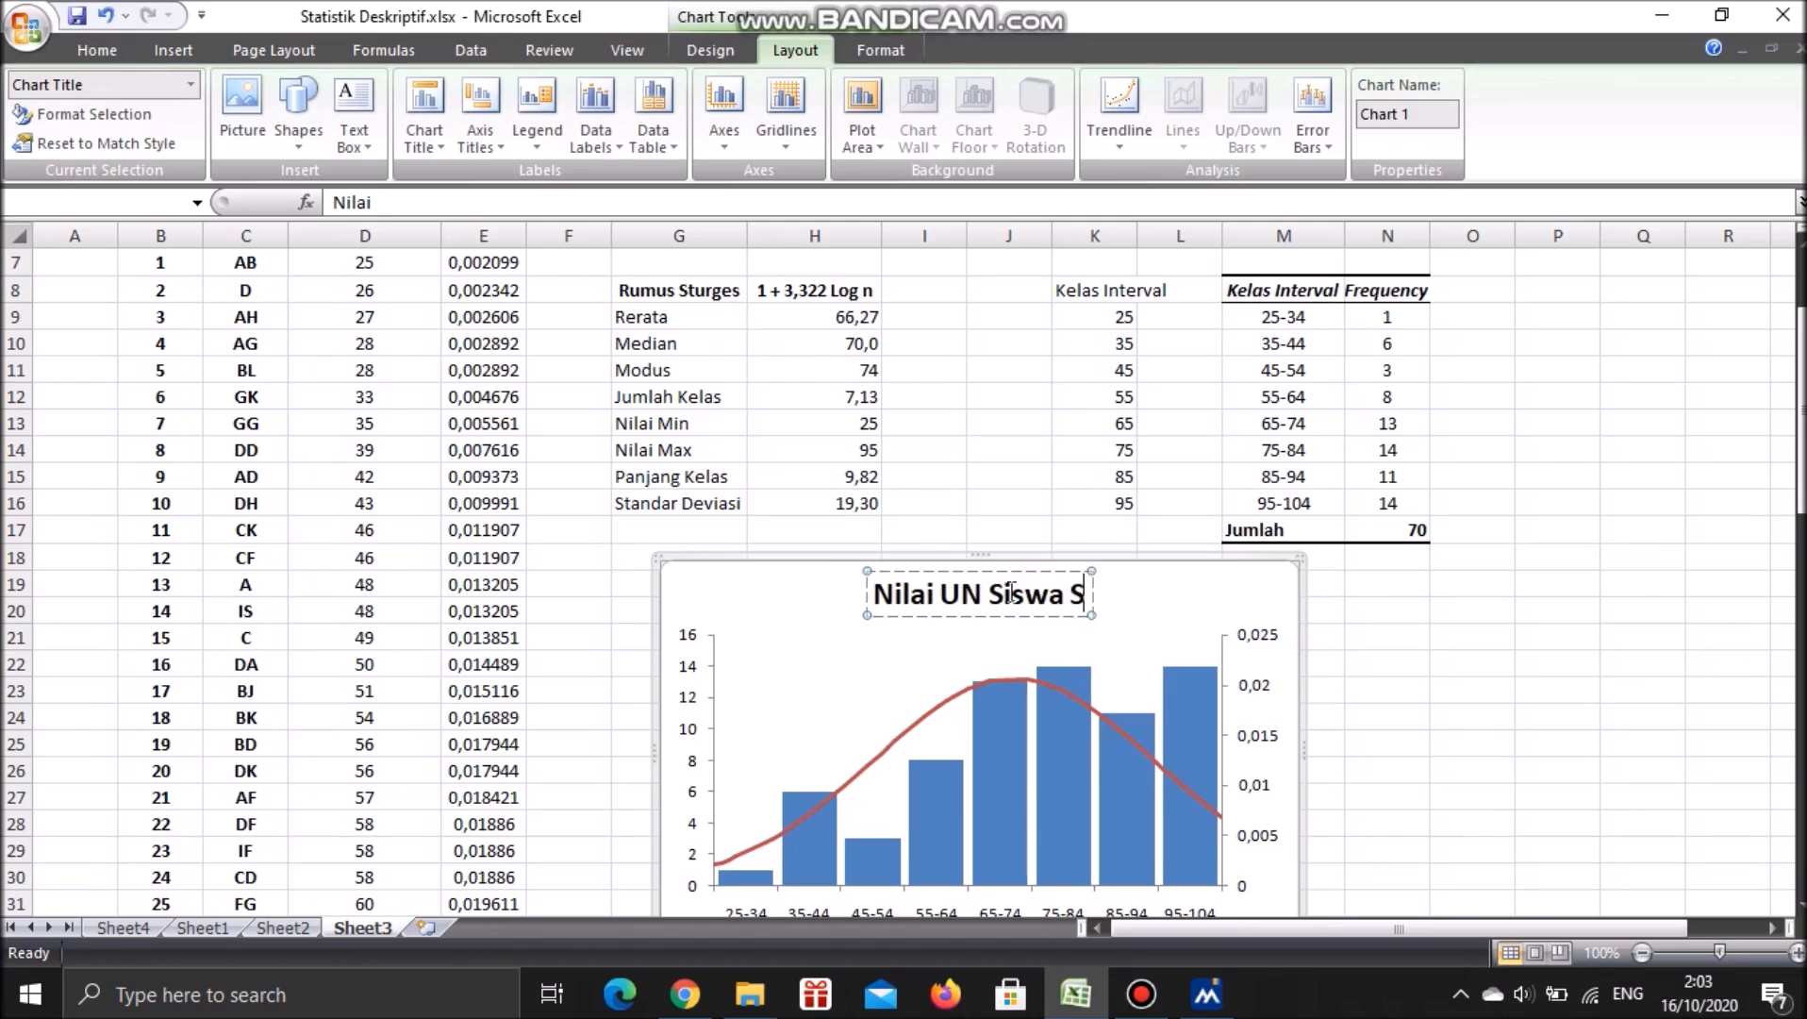
text(DN 19)
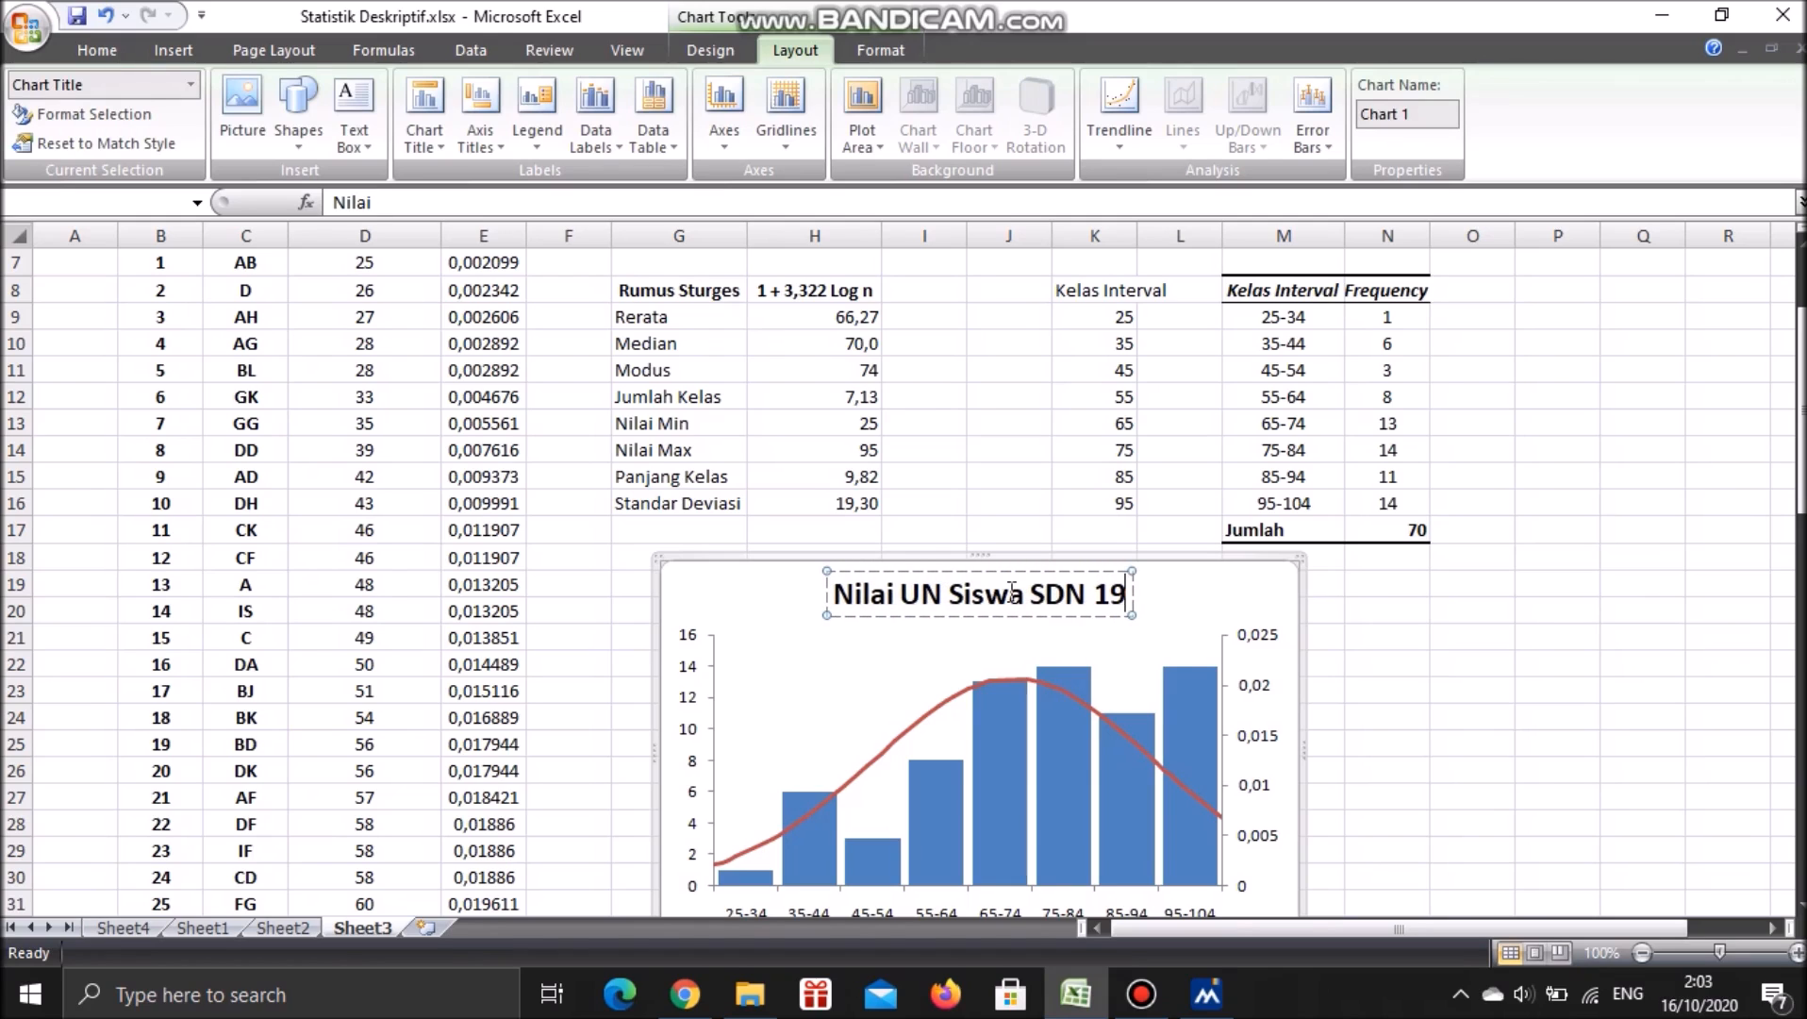
click(1445, 654)
Add a rotated title to the chart's primary vertical axis and set its text to "Frekuensi"
scroll(992, 624, down, 2)
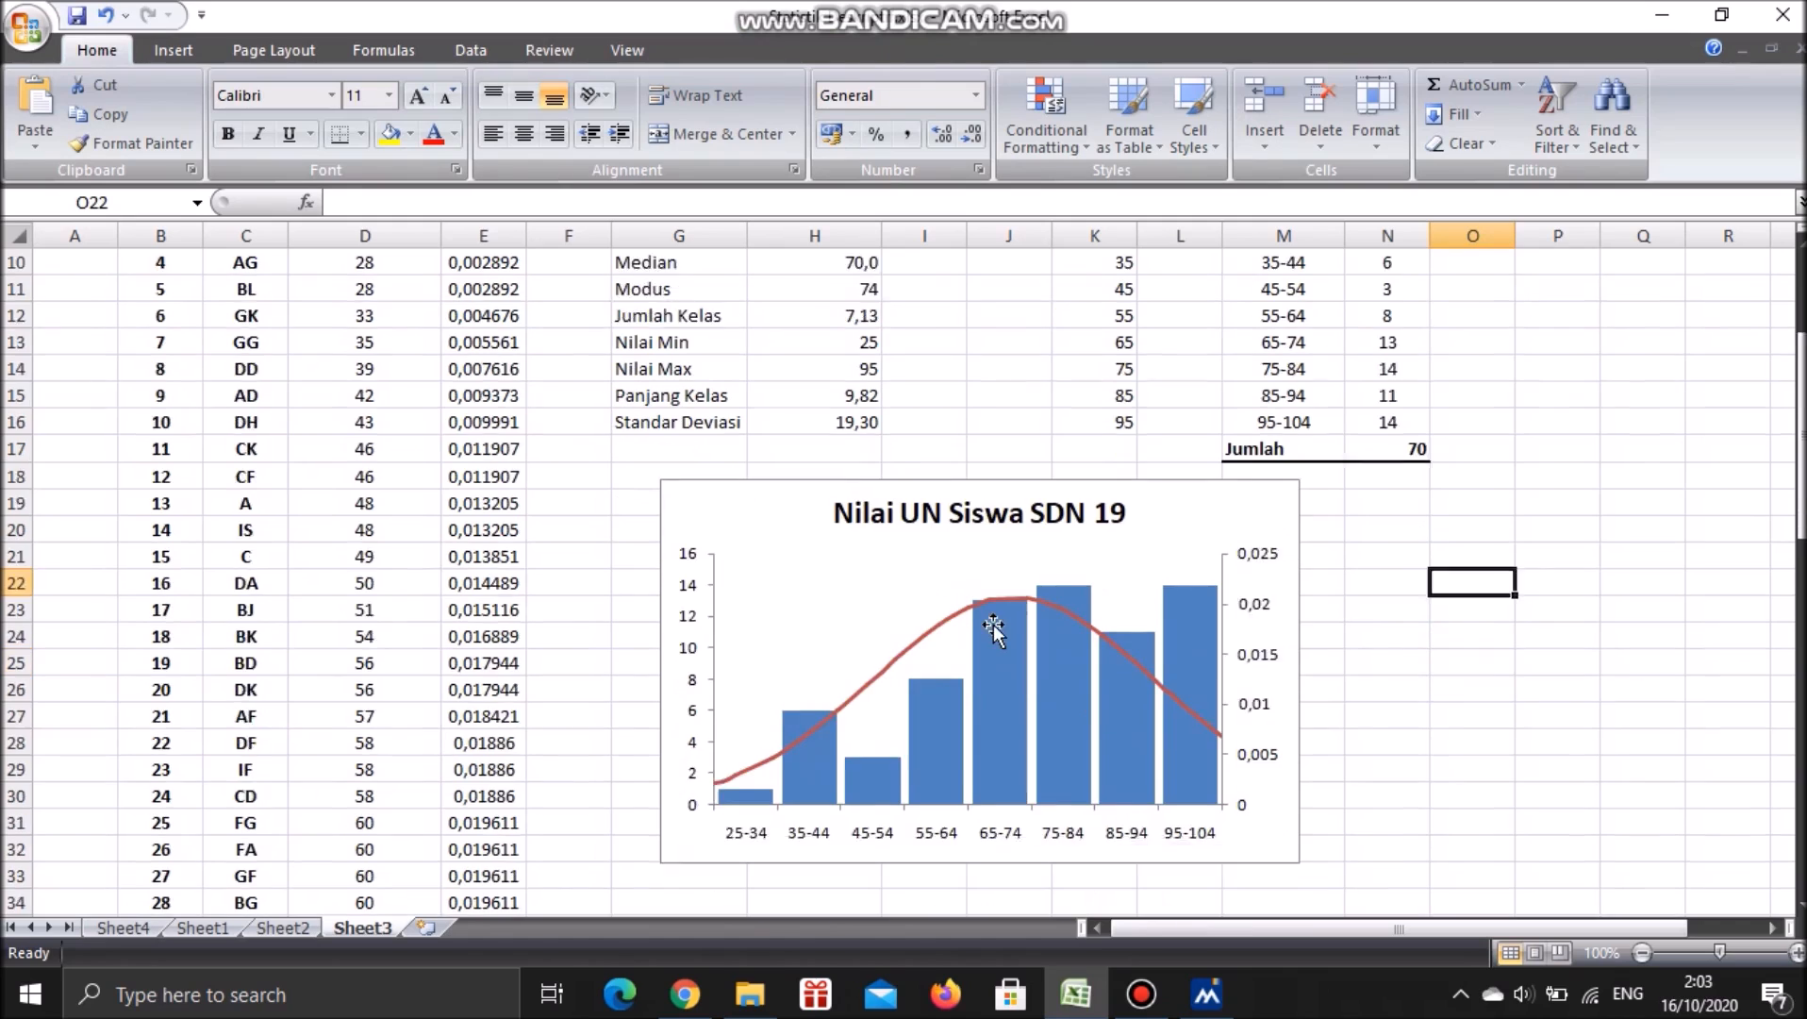
click(687, 564)
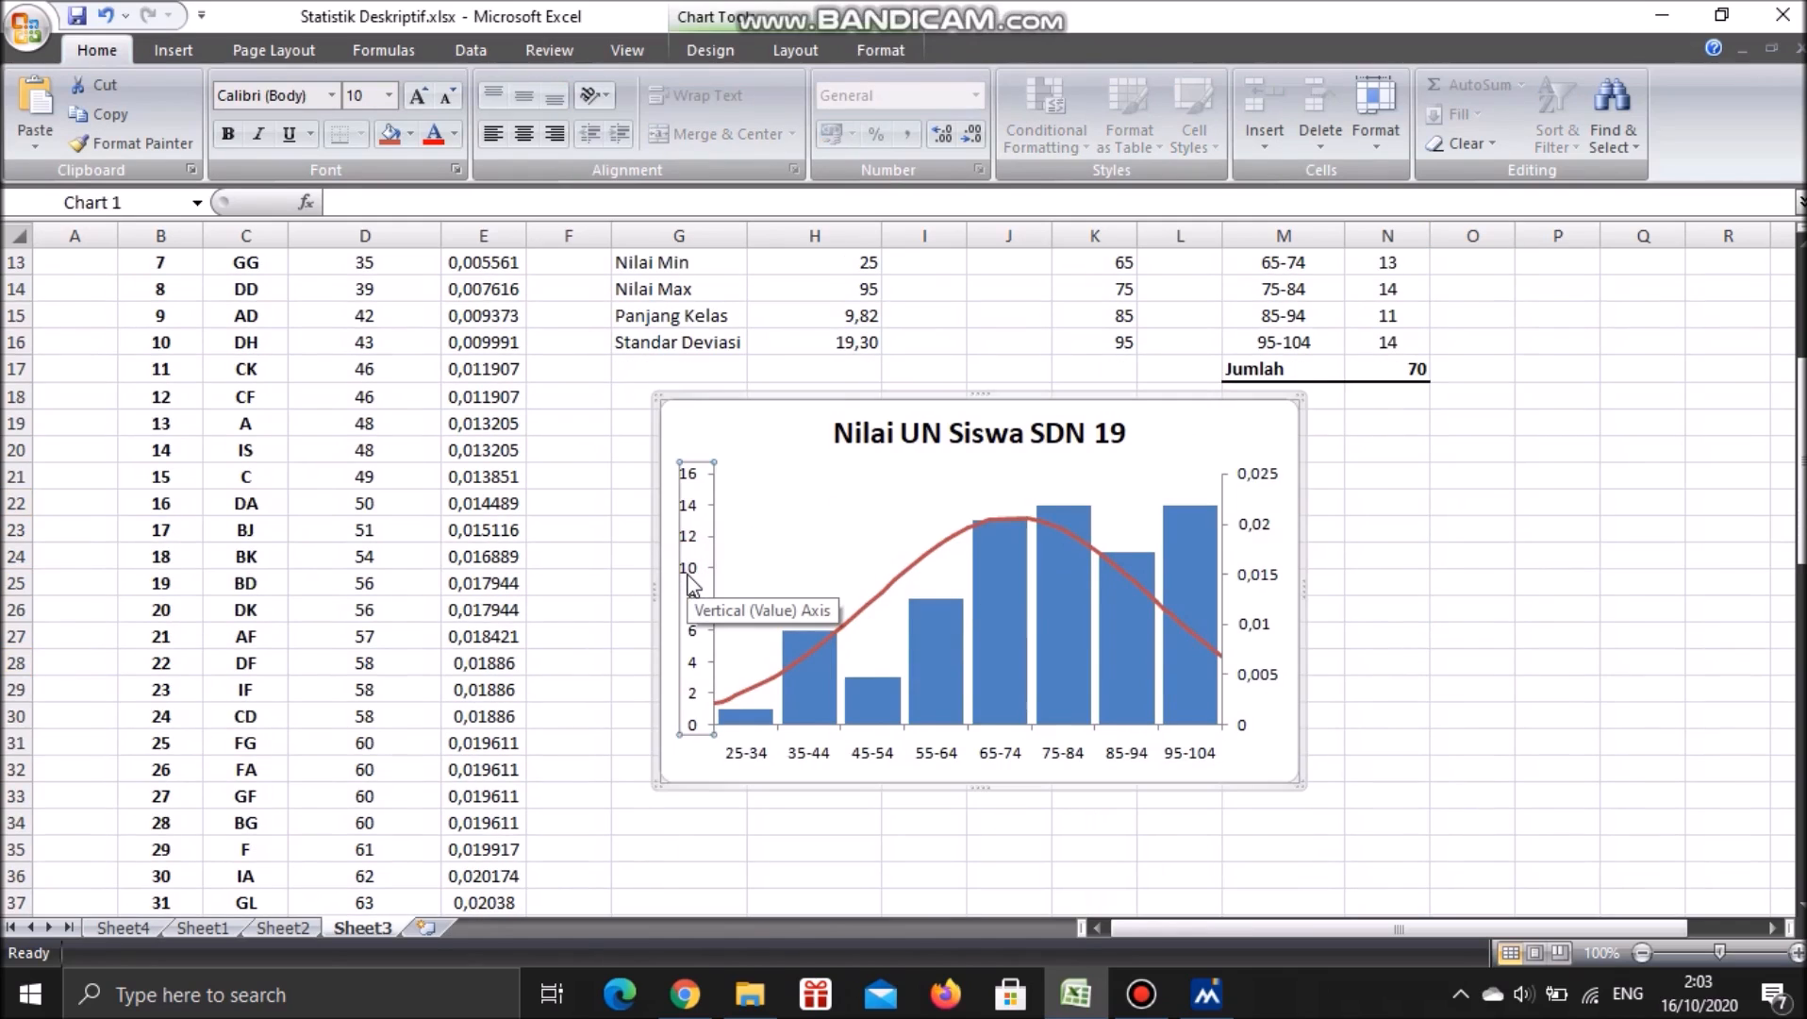
click(777, 51)
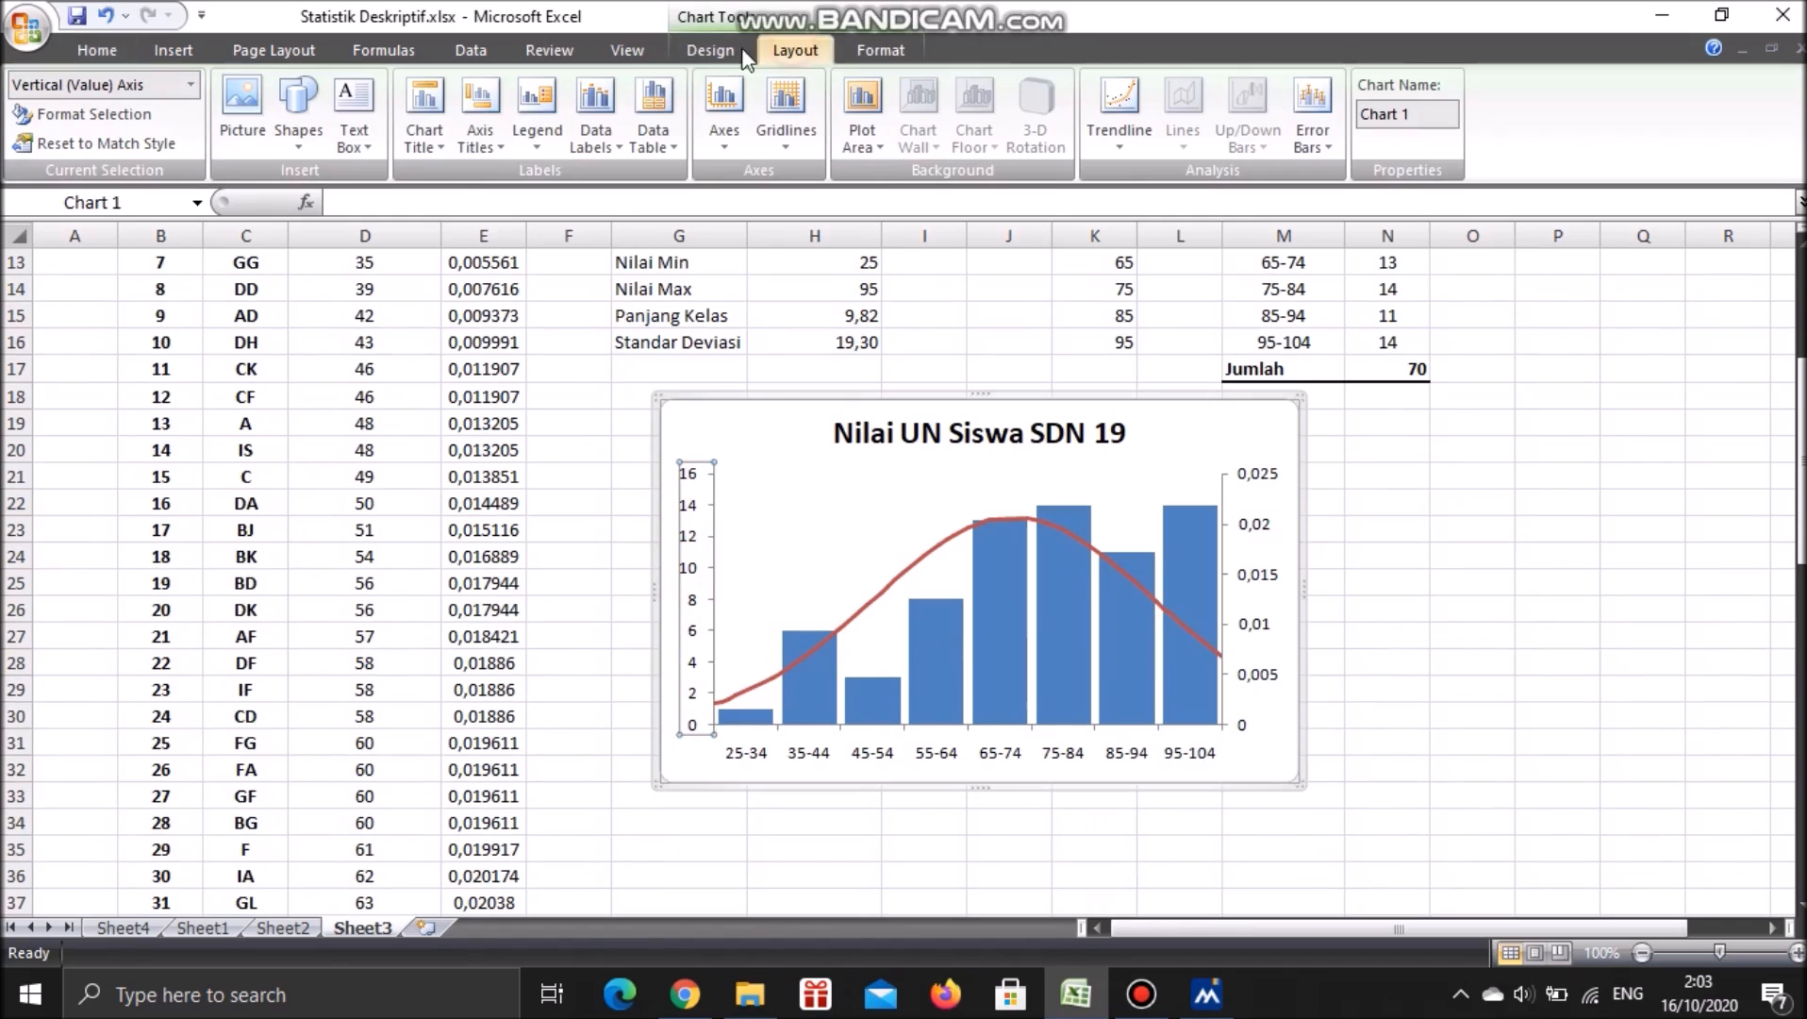
click(487, 145)
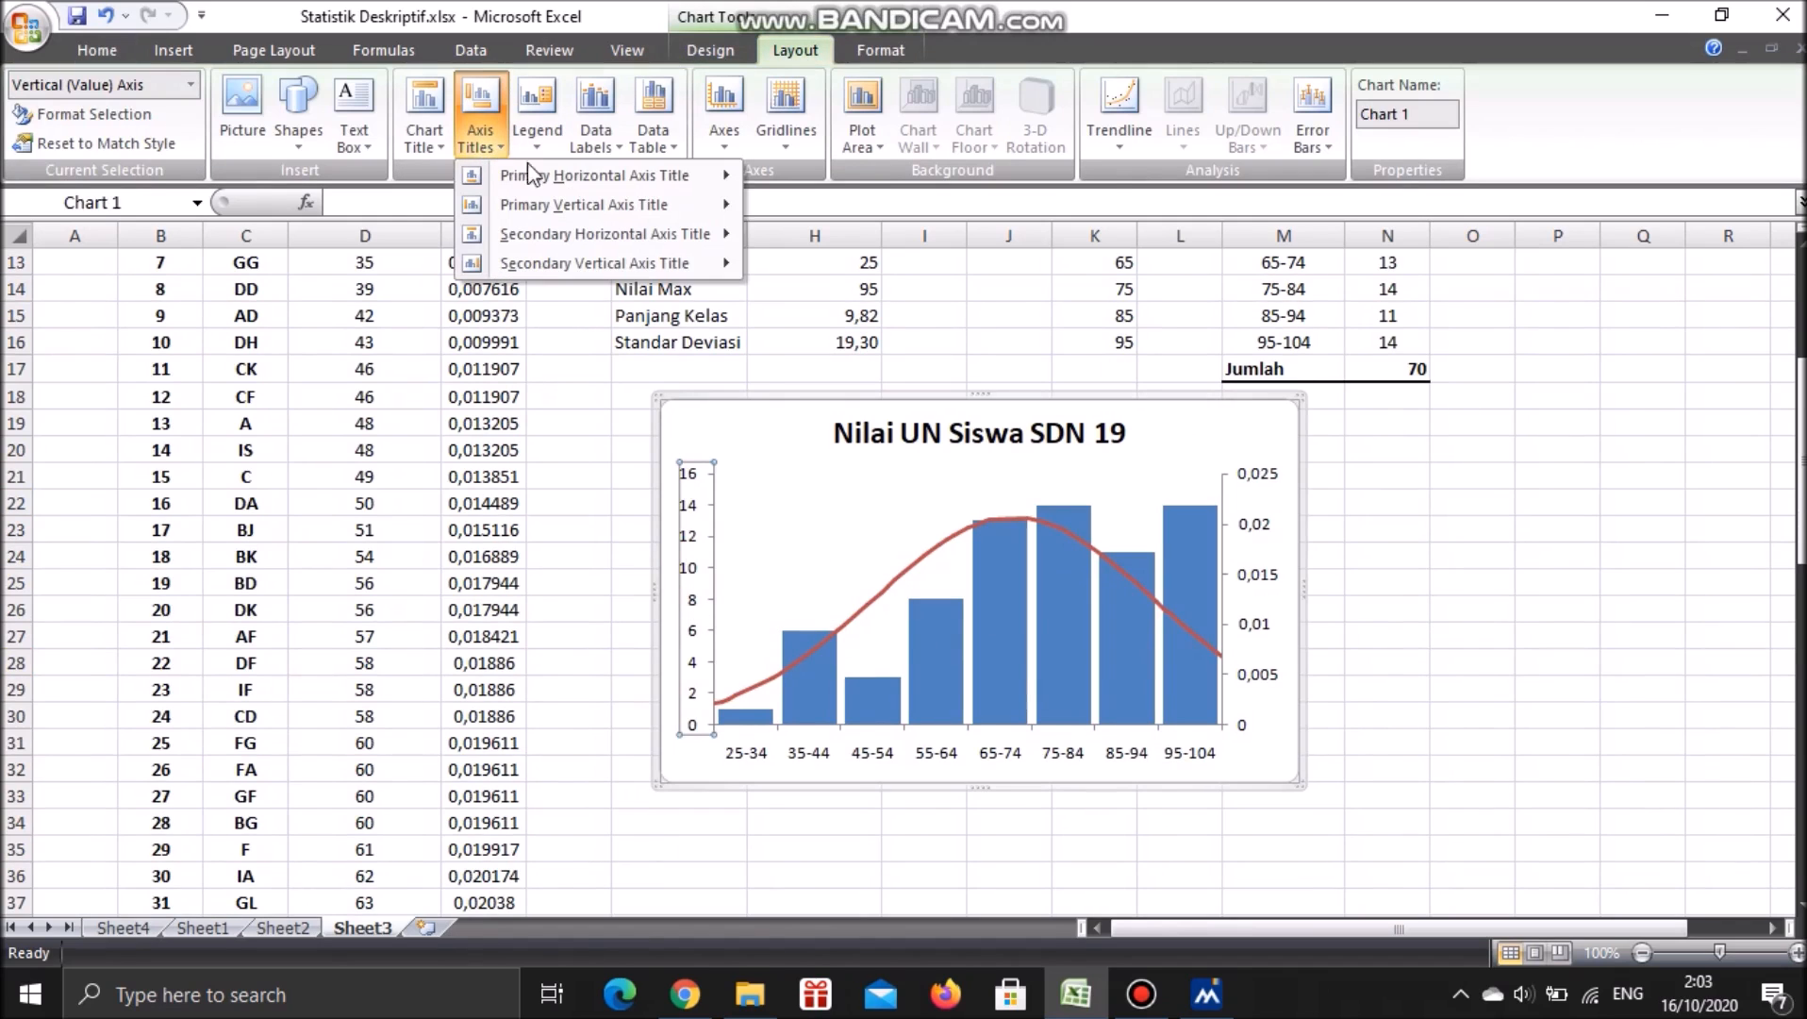
mouse_move(607, 207)
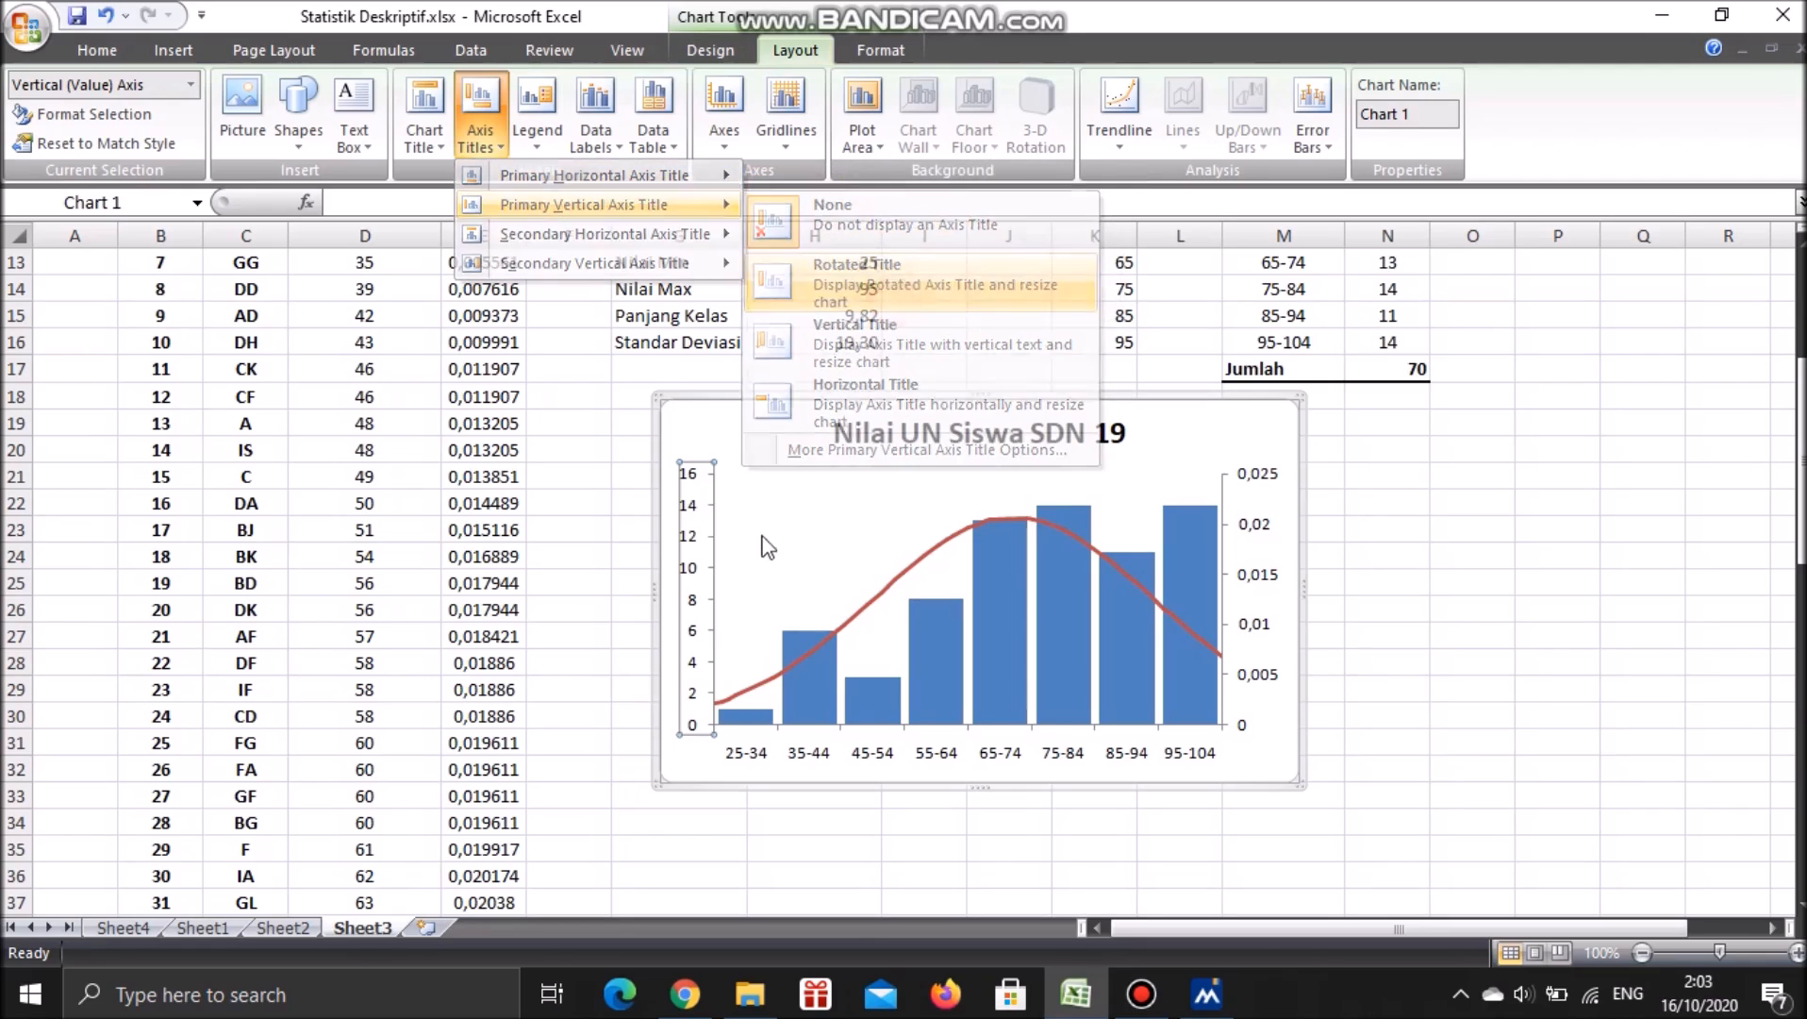
click(854, 273)
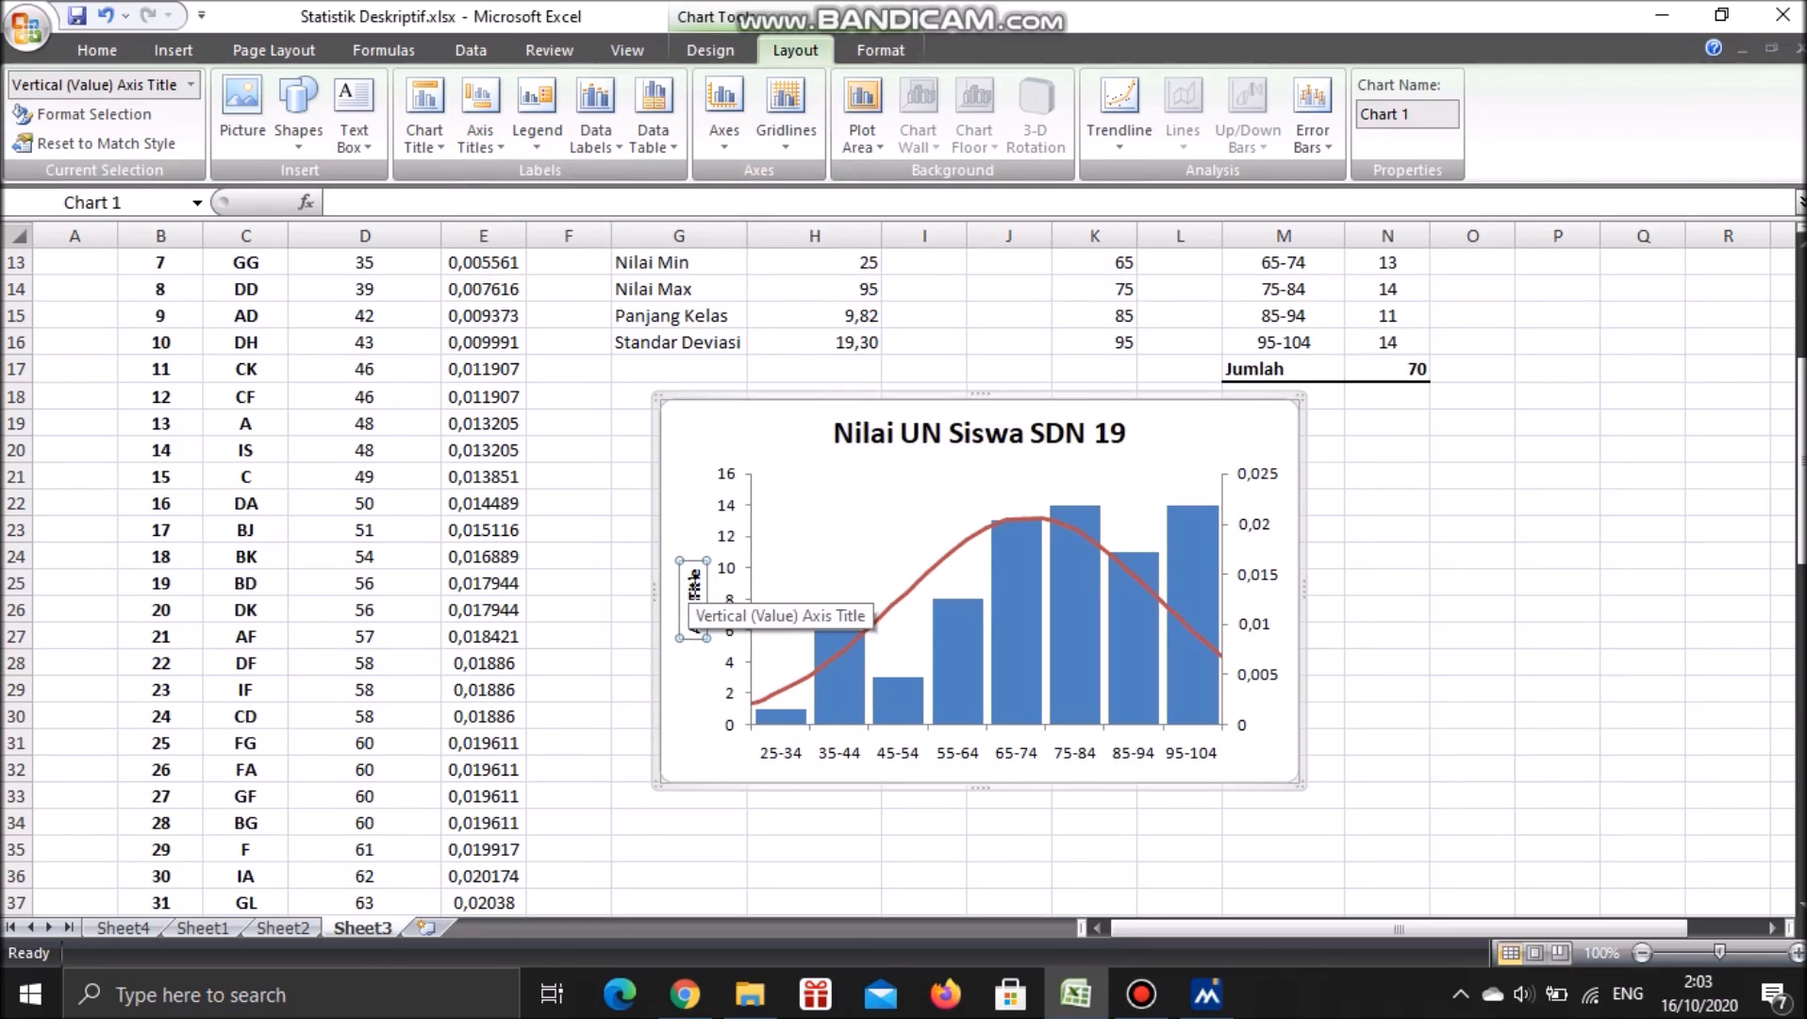
click(696, 592)
drag(694, 571, 695, 637)
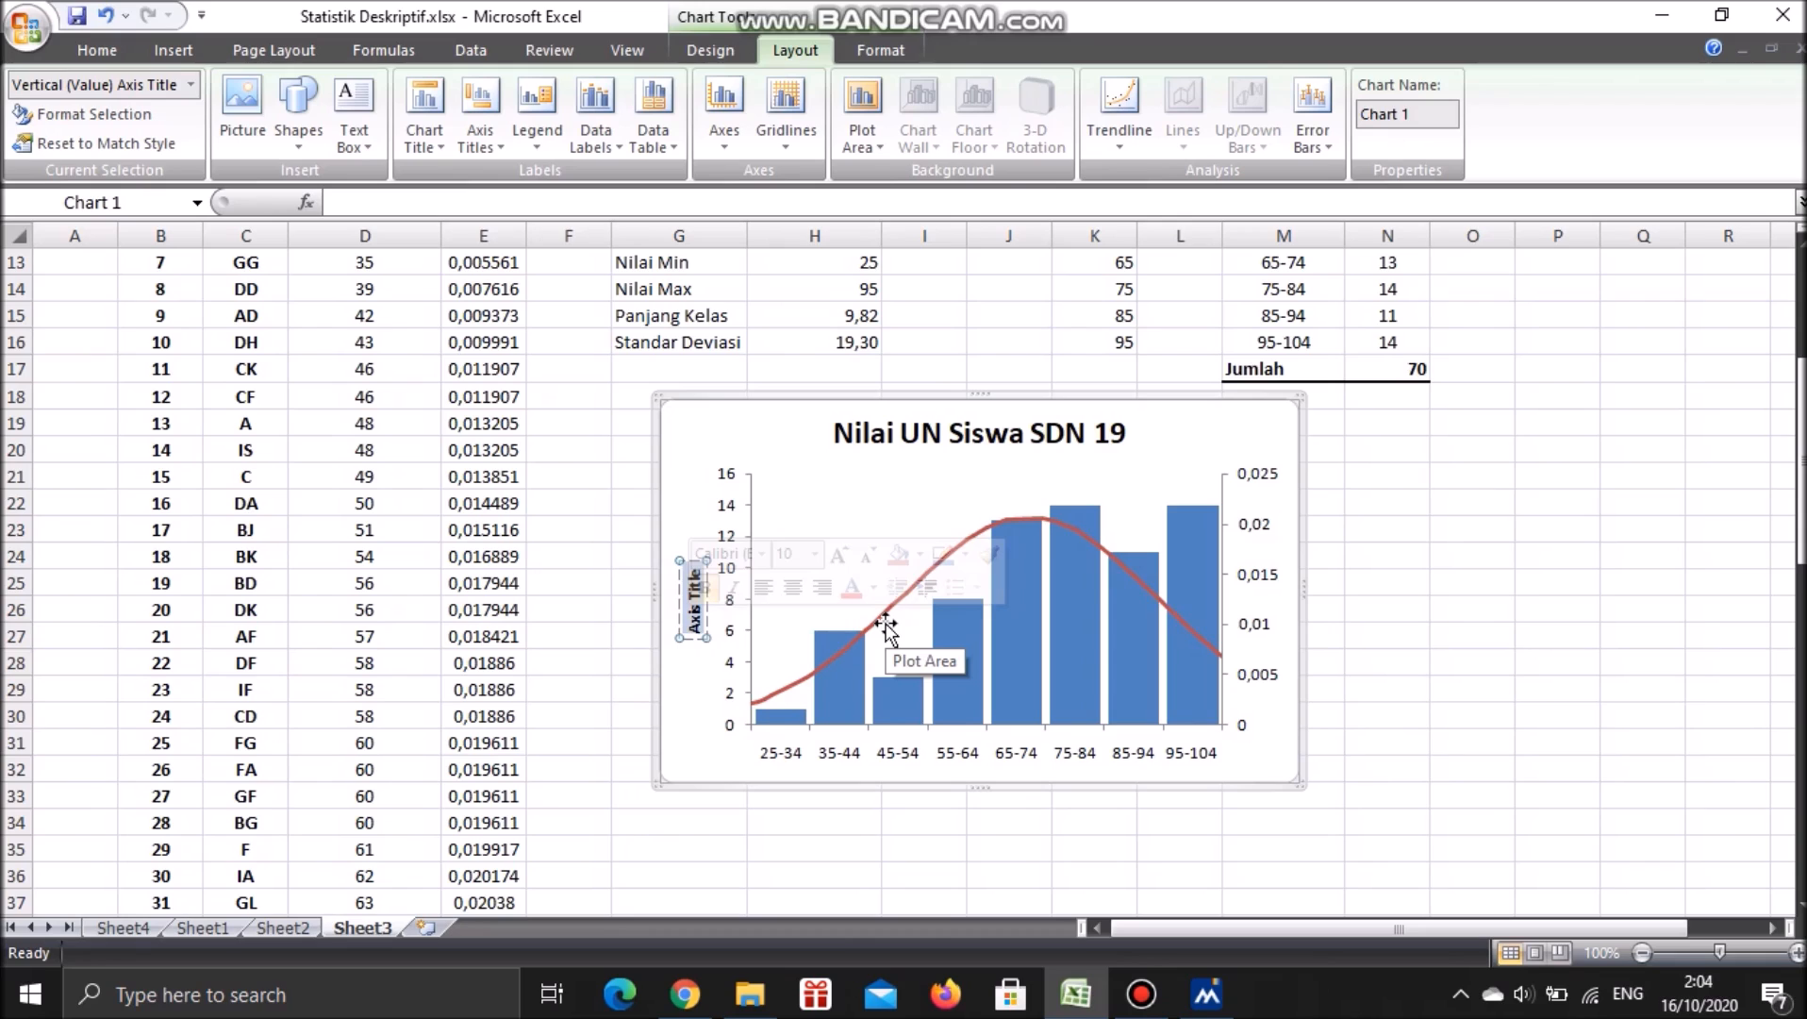
text(Frekuensi)
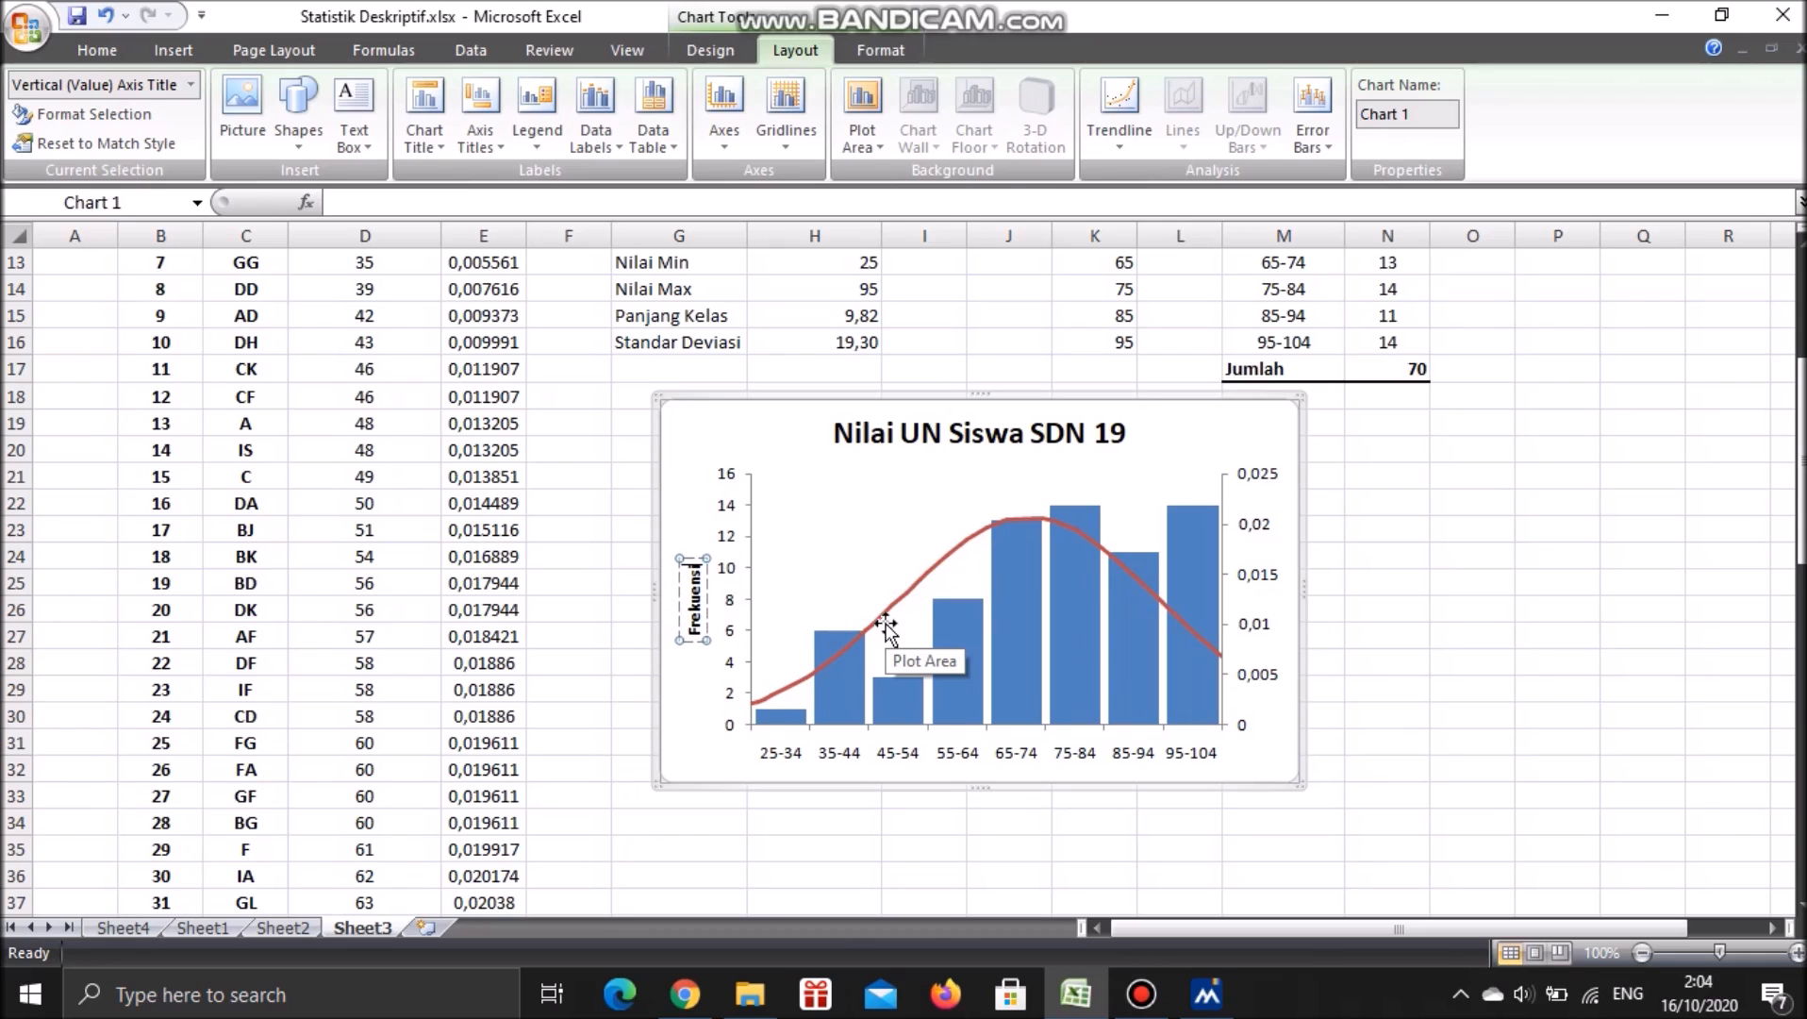
click(1227, 751)
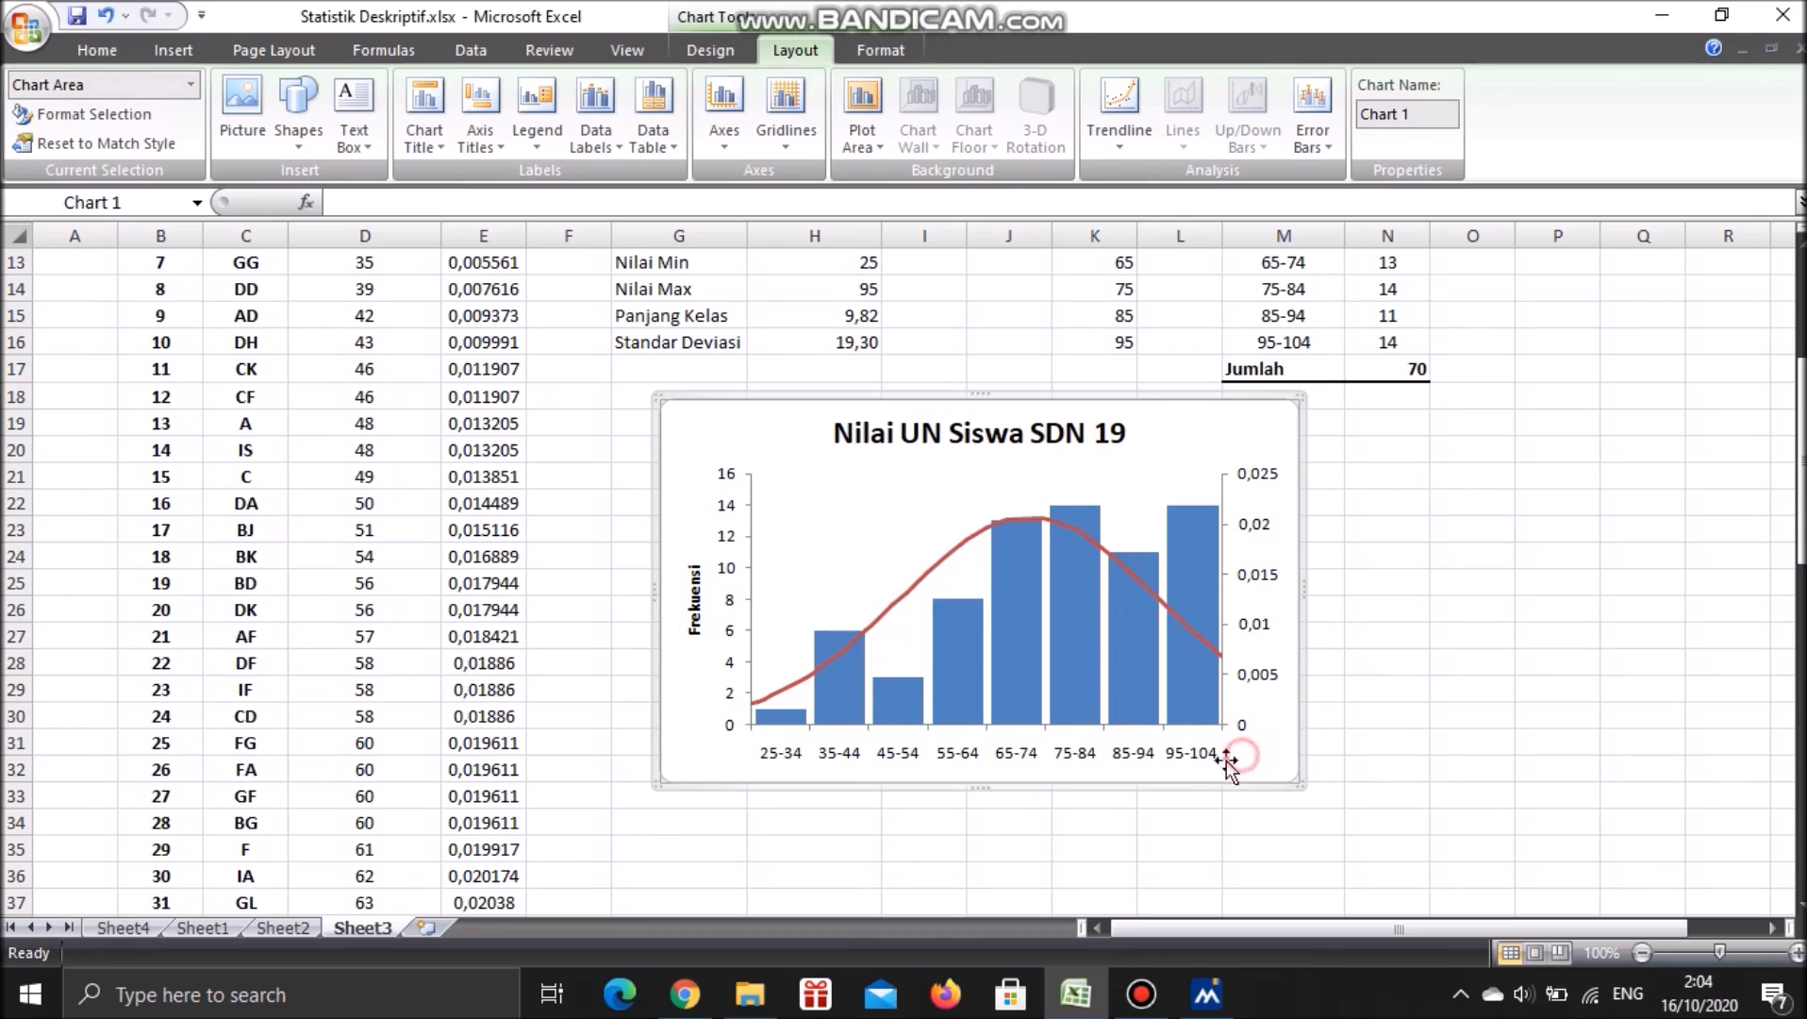
Add a title below the chart's primary horizontal axis and set its text to "Kelas Interval"
click(1081, 740)
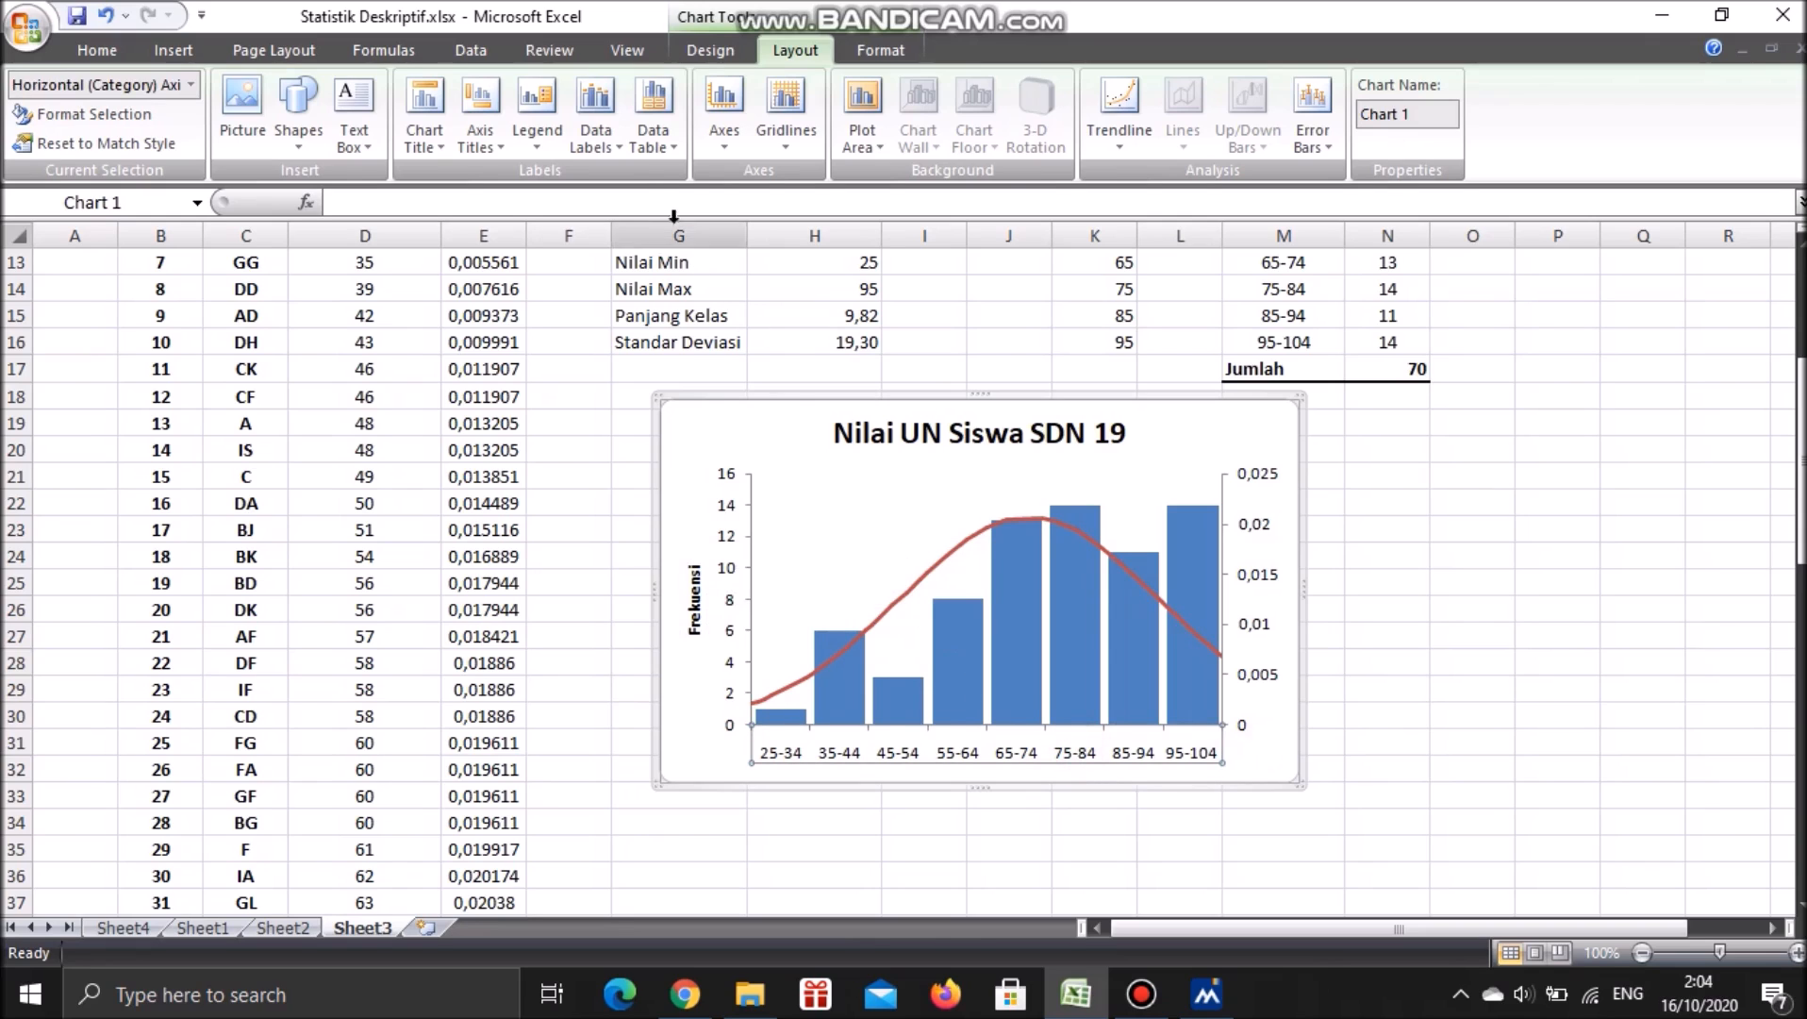
click(483, 141)
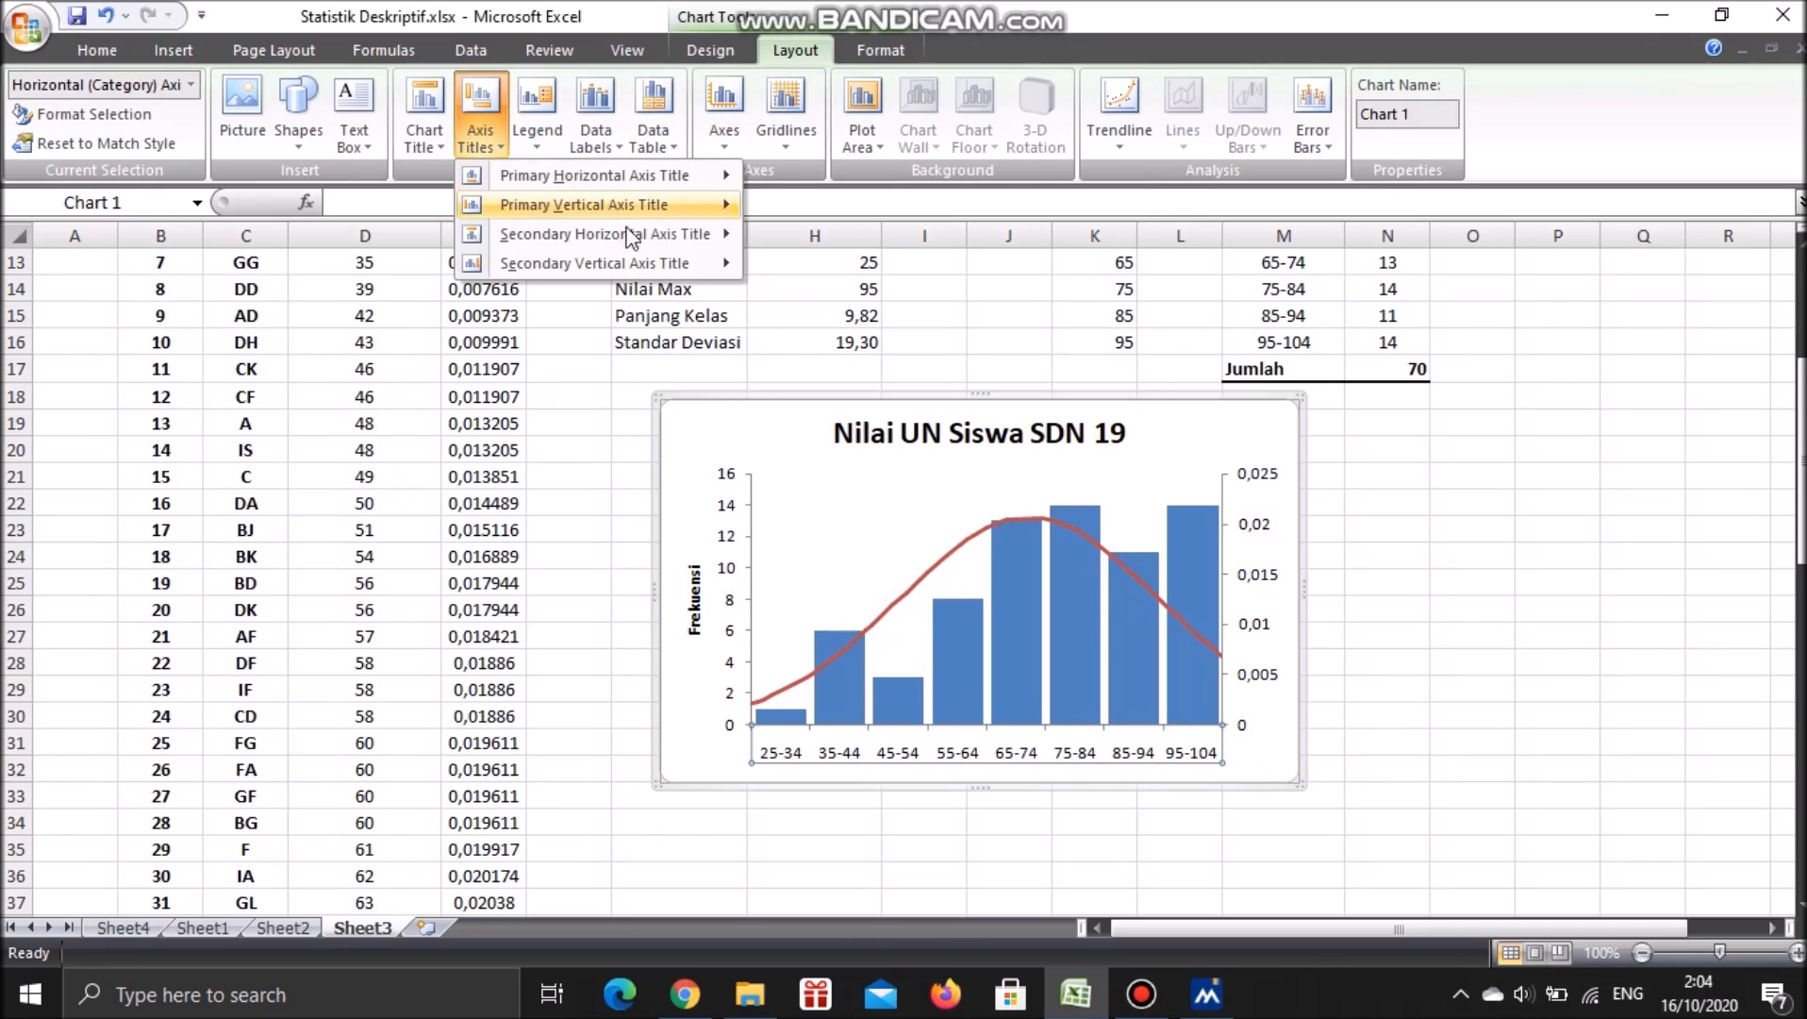
mouse_move(668, 267)
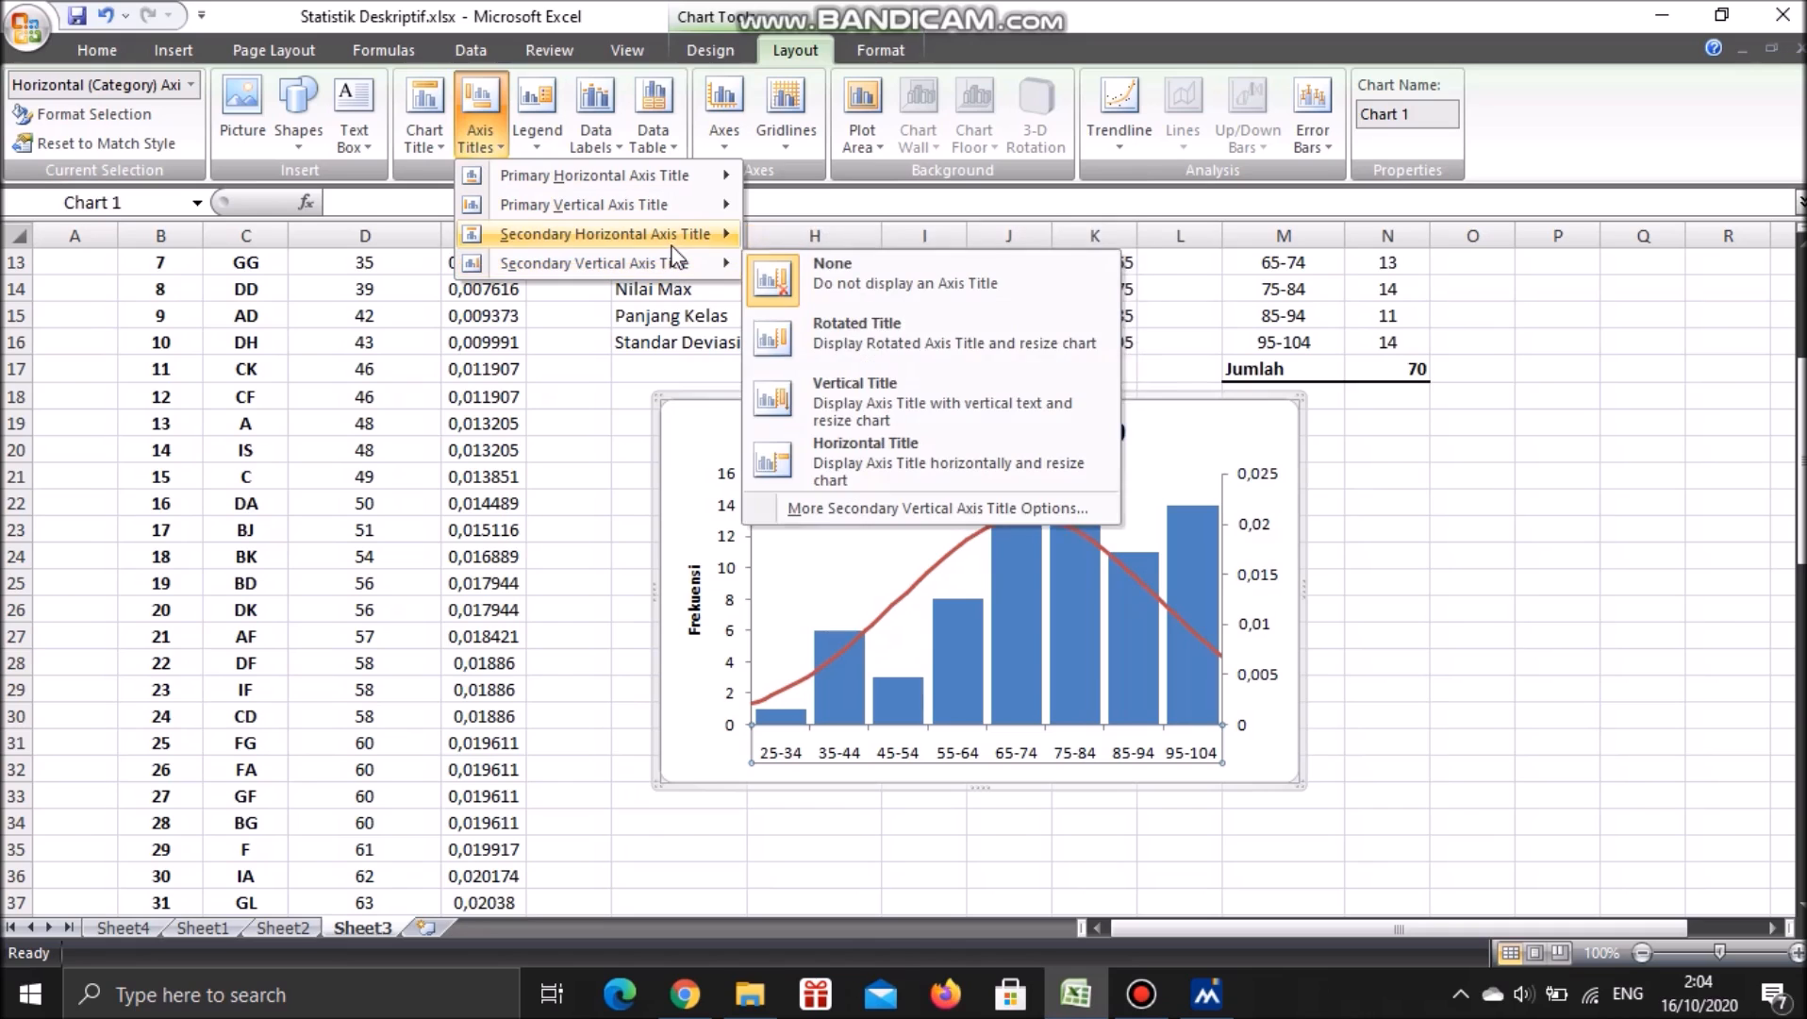
mouse_move(660, 175)
click(864, 242)
click(999, 751)
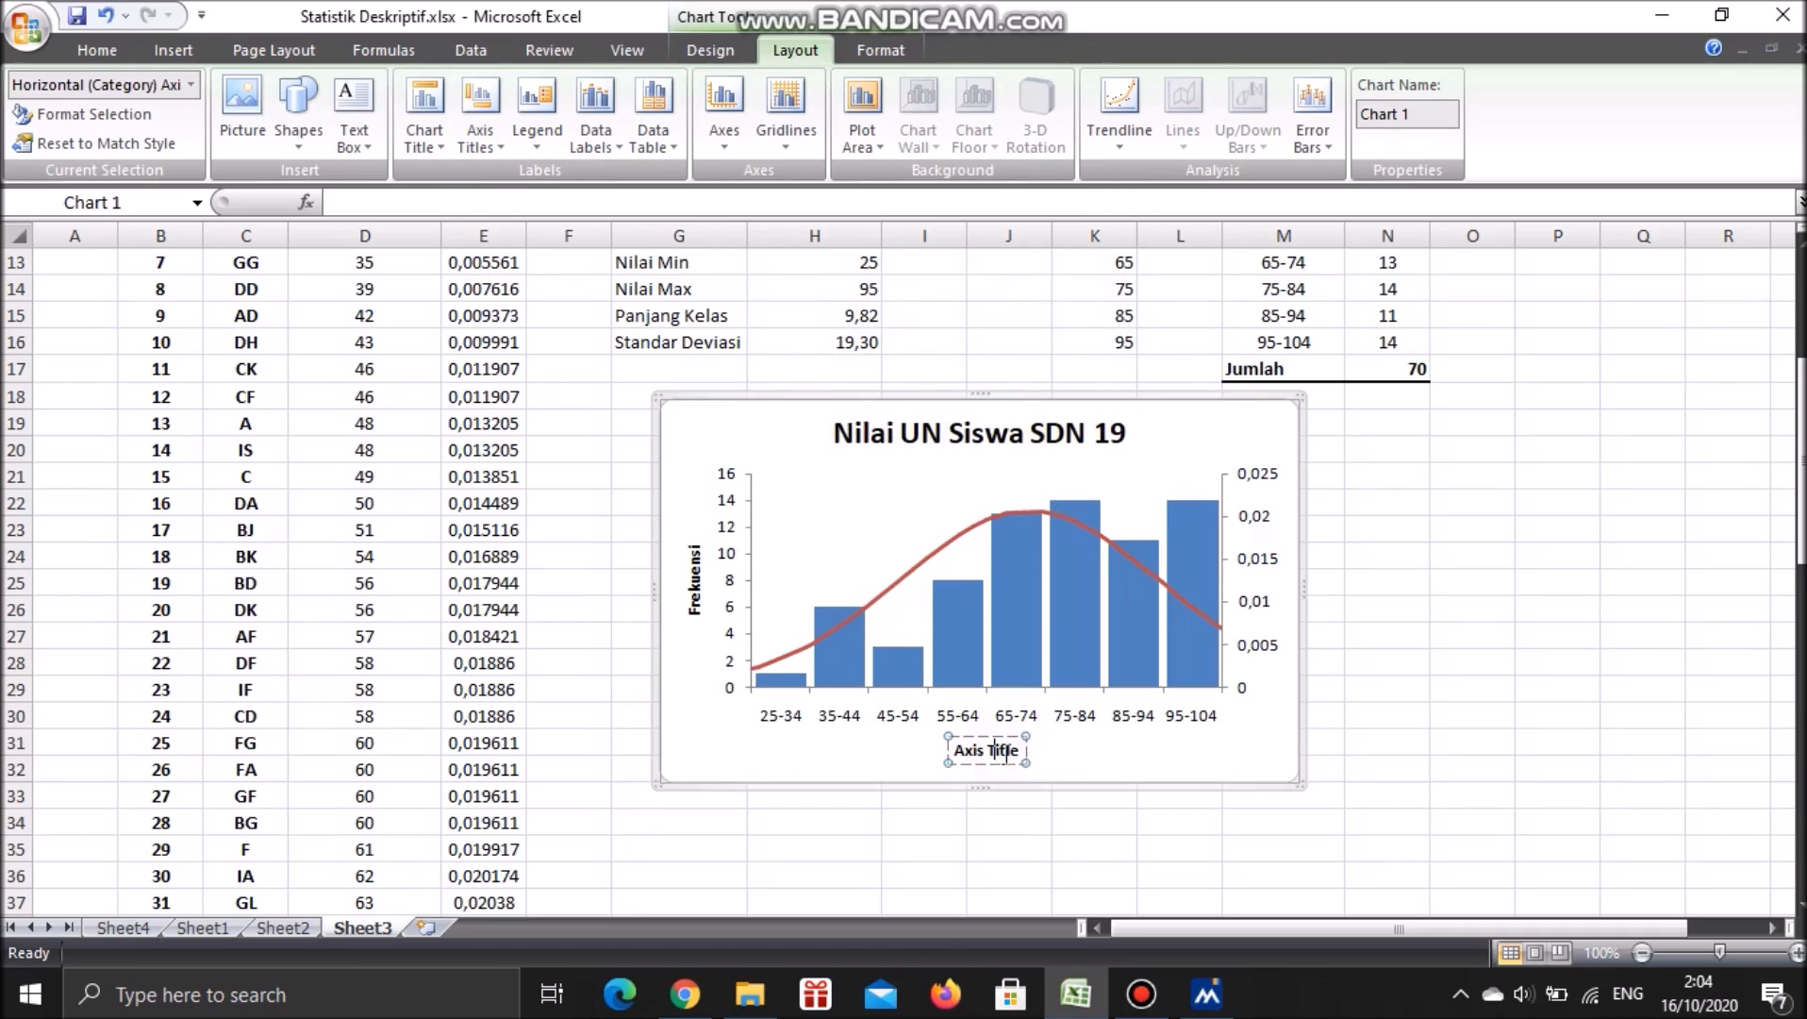
triple_click(993, 752)
text(Kelas Interval)
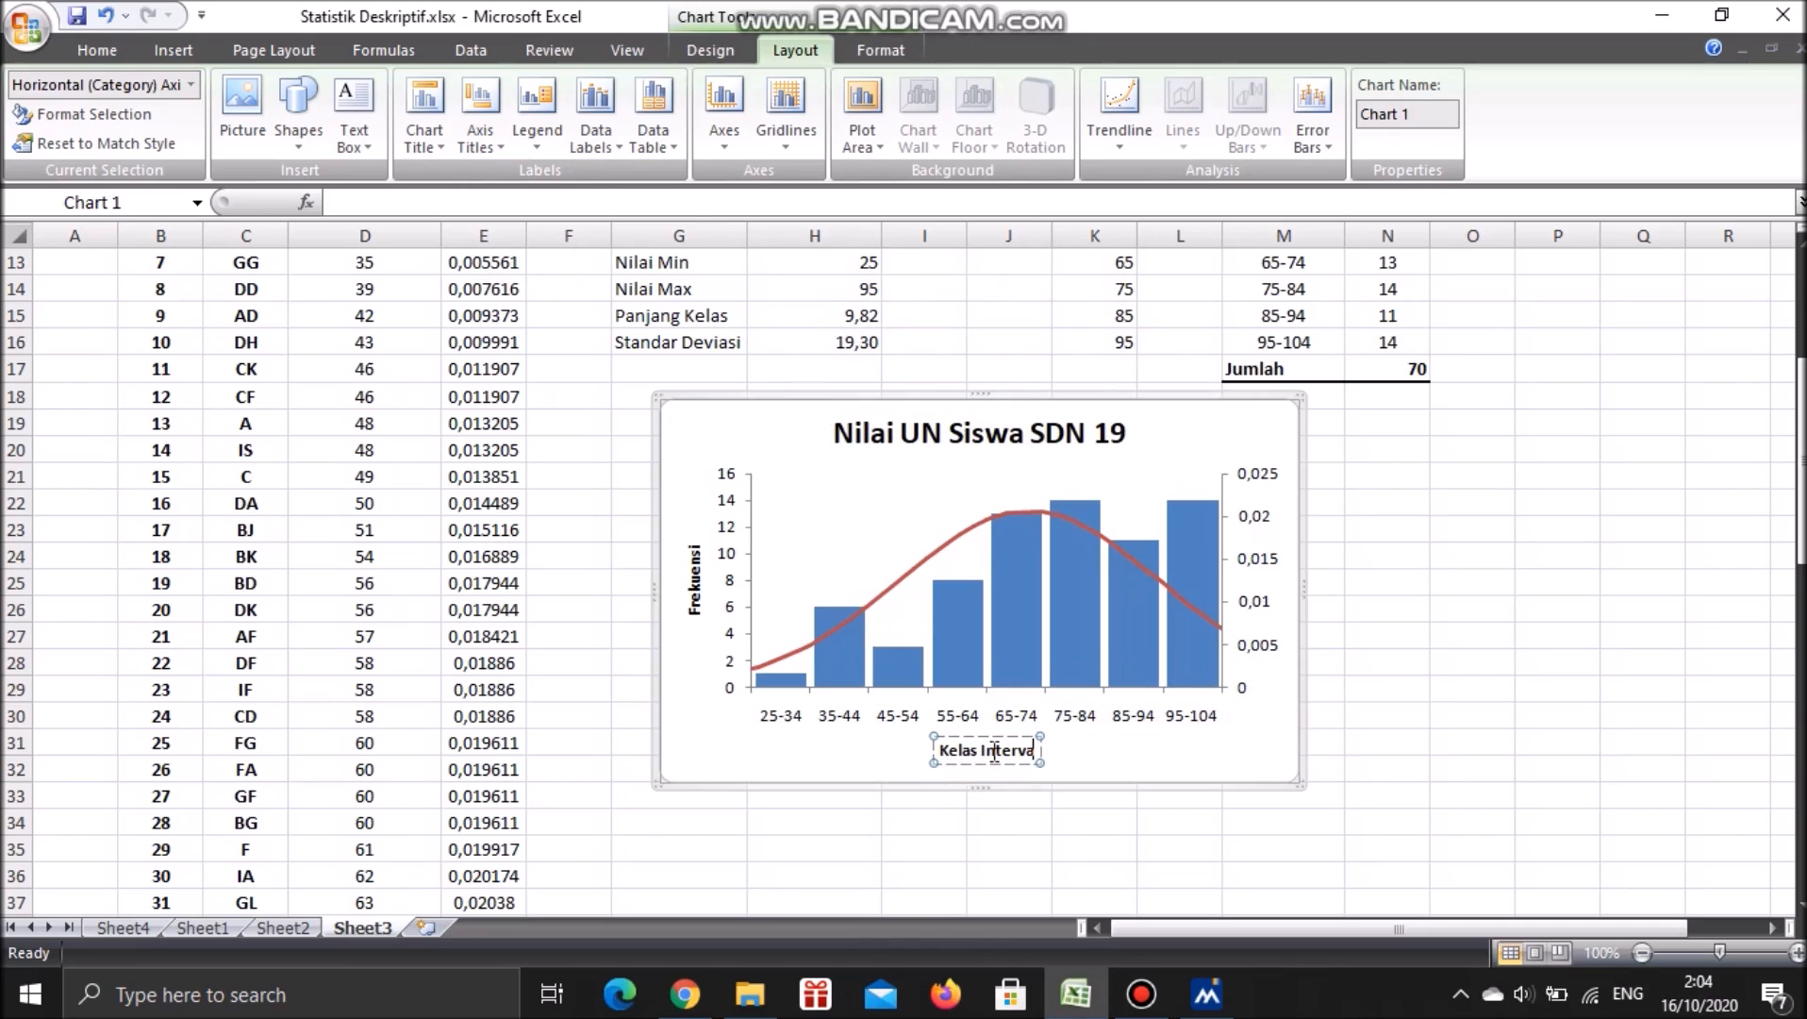
click(1161, 766)
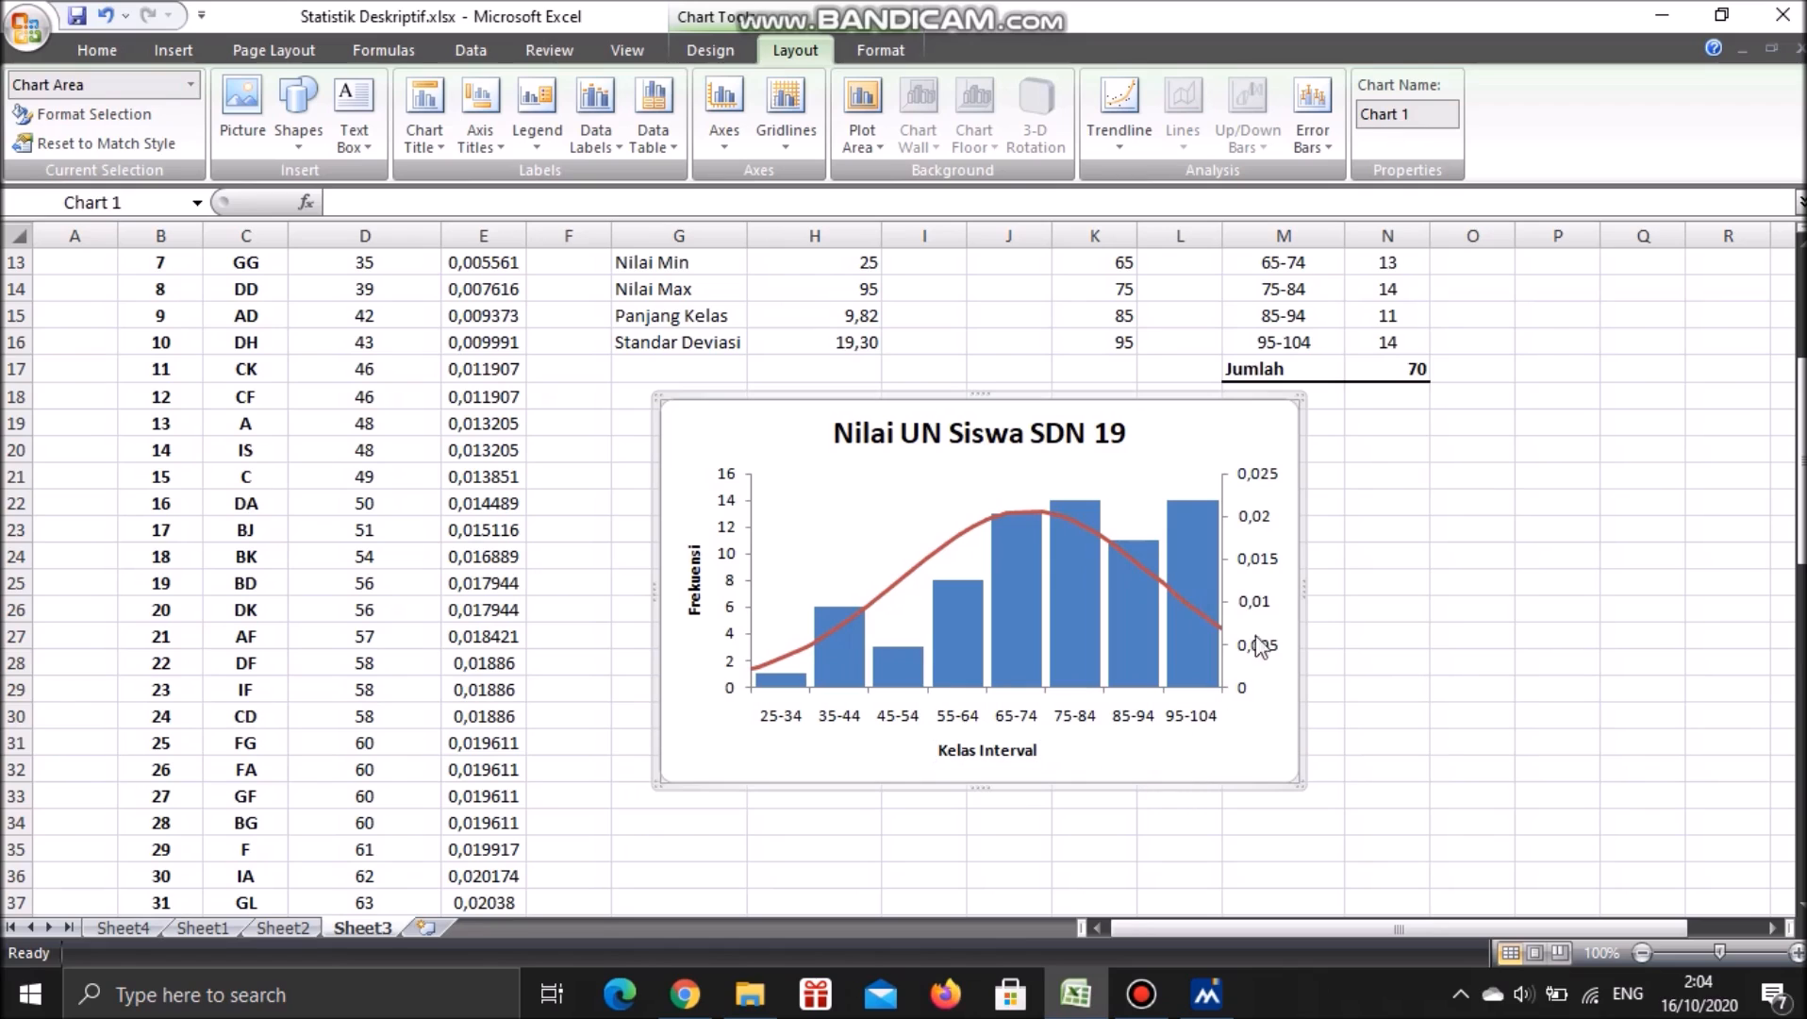
Add a rotated title to the chart's secondary vertical axis and set its text to "Z-Score"
click(1265, 482)
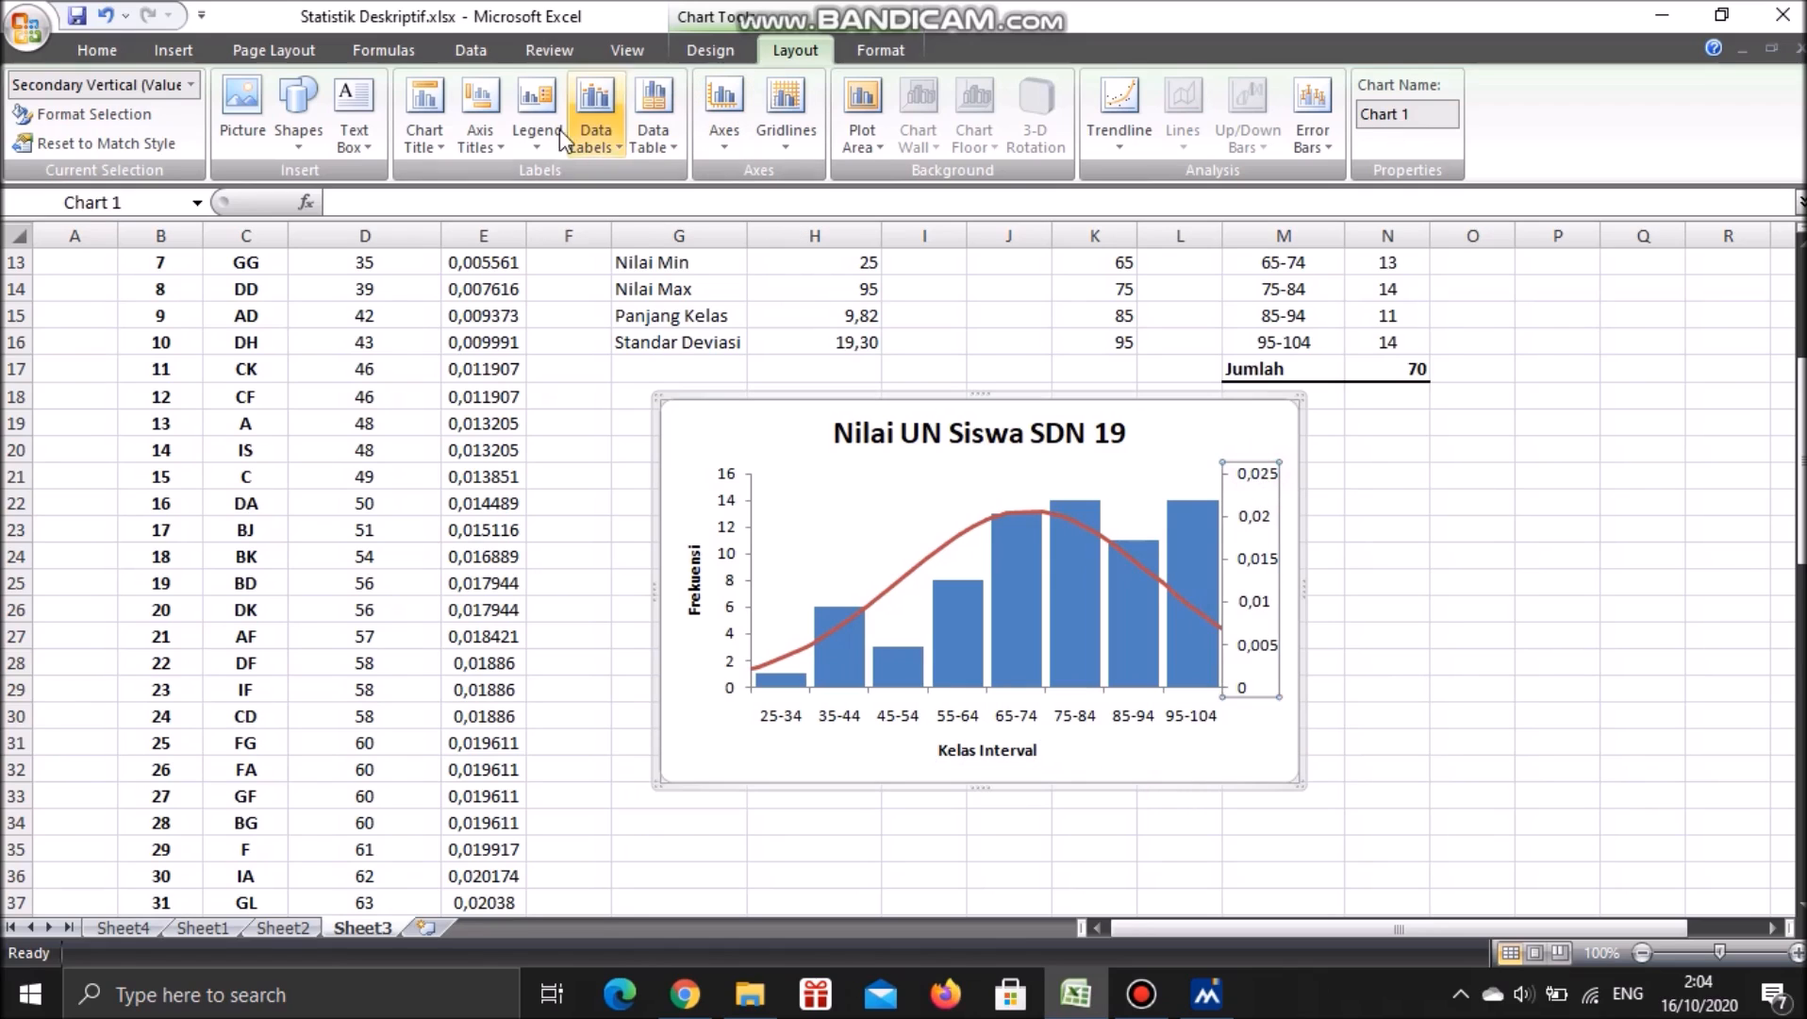
click(484, 141)
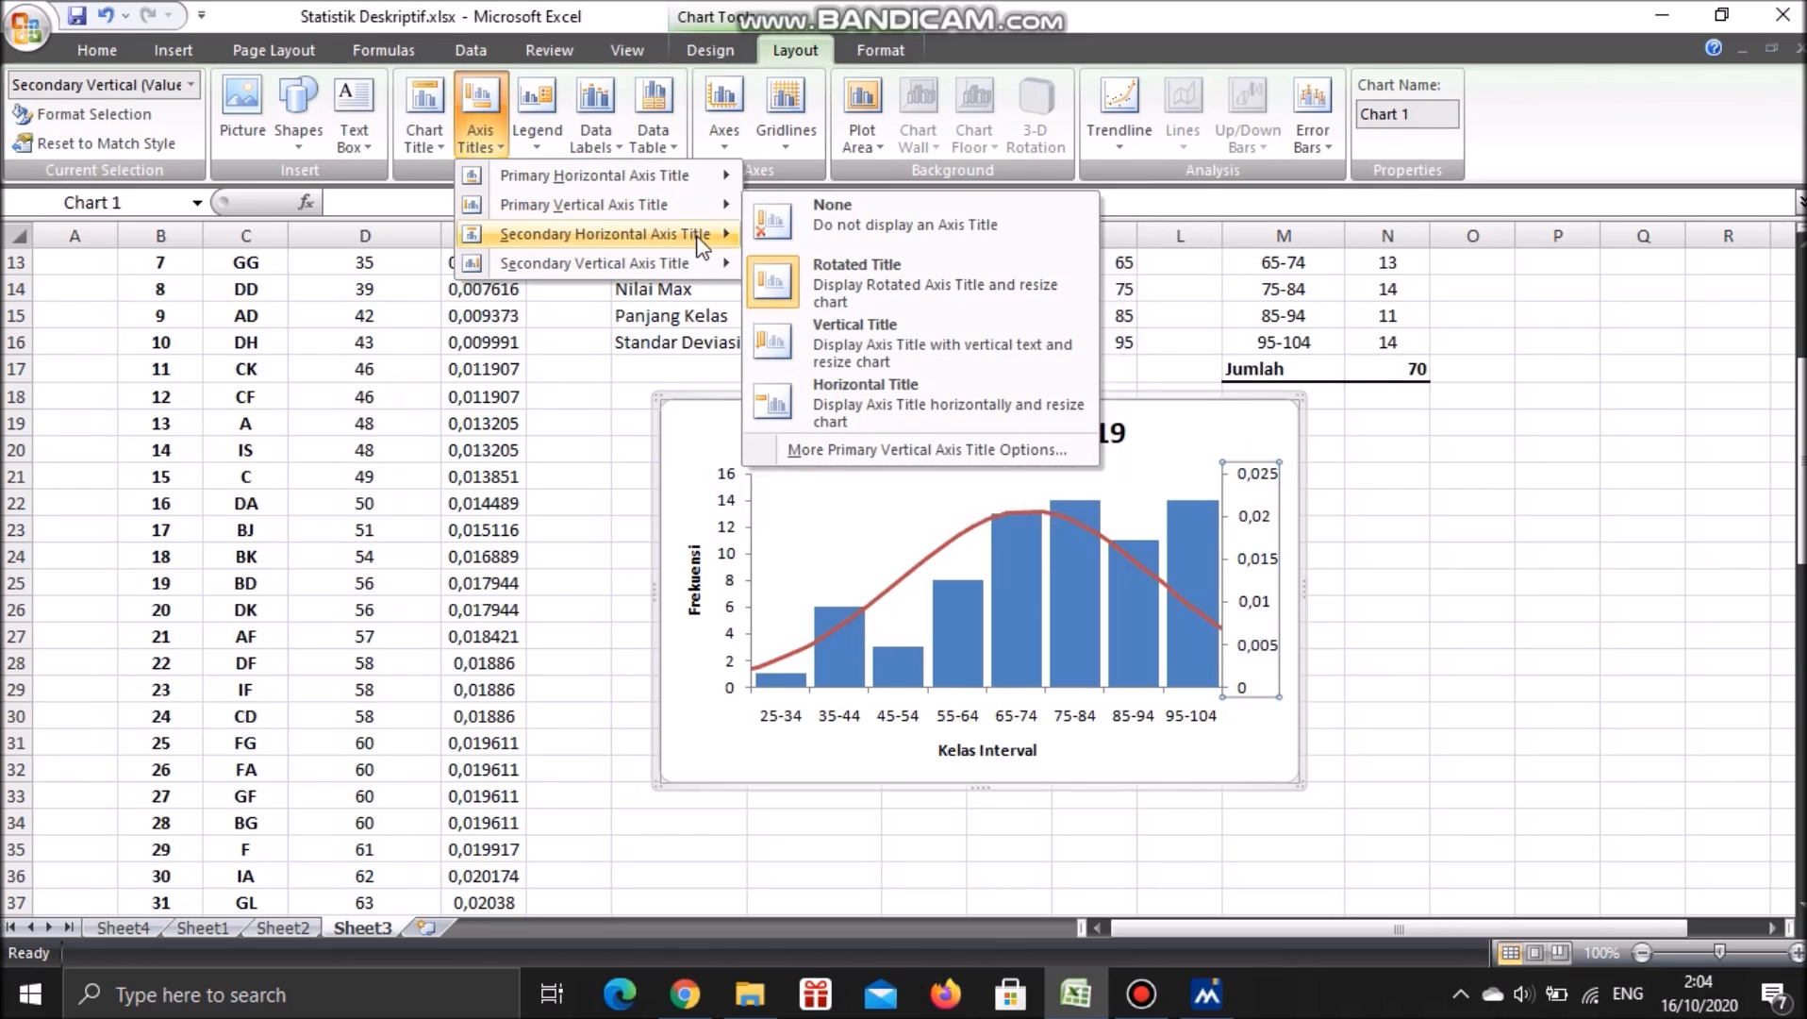
mouse_move(698, 235)
mouse_move(658, 264)
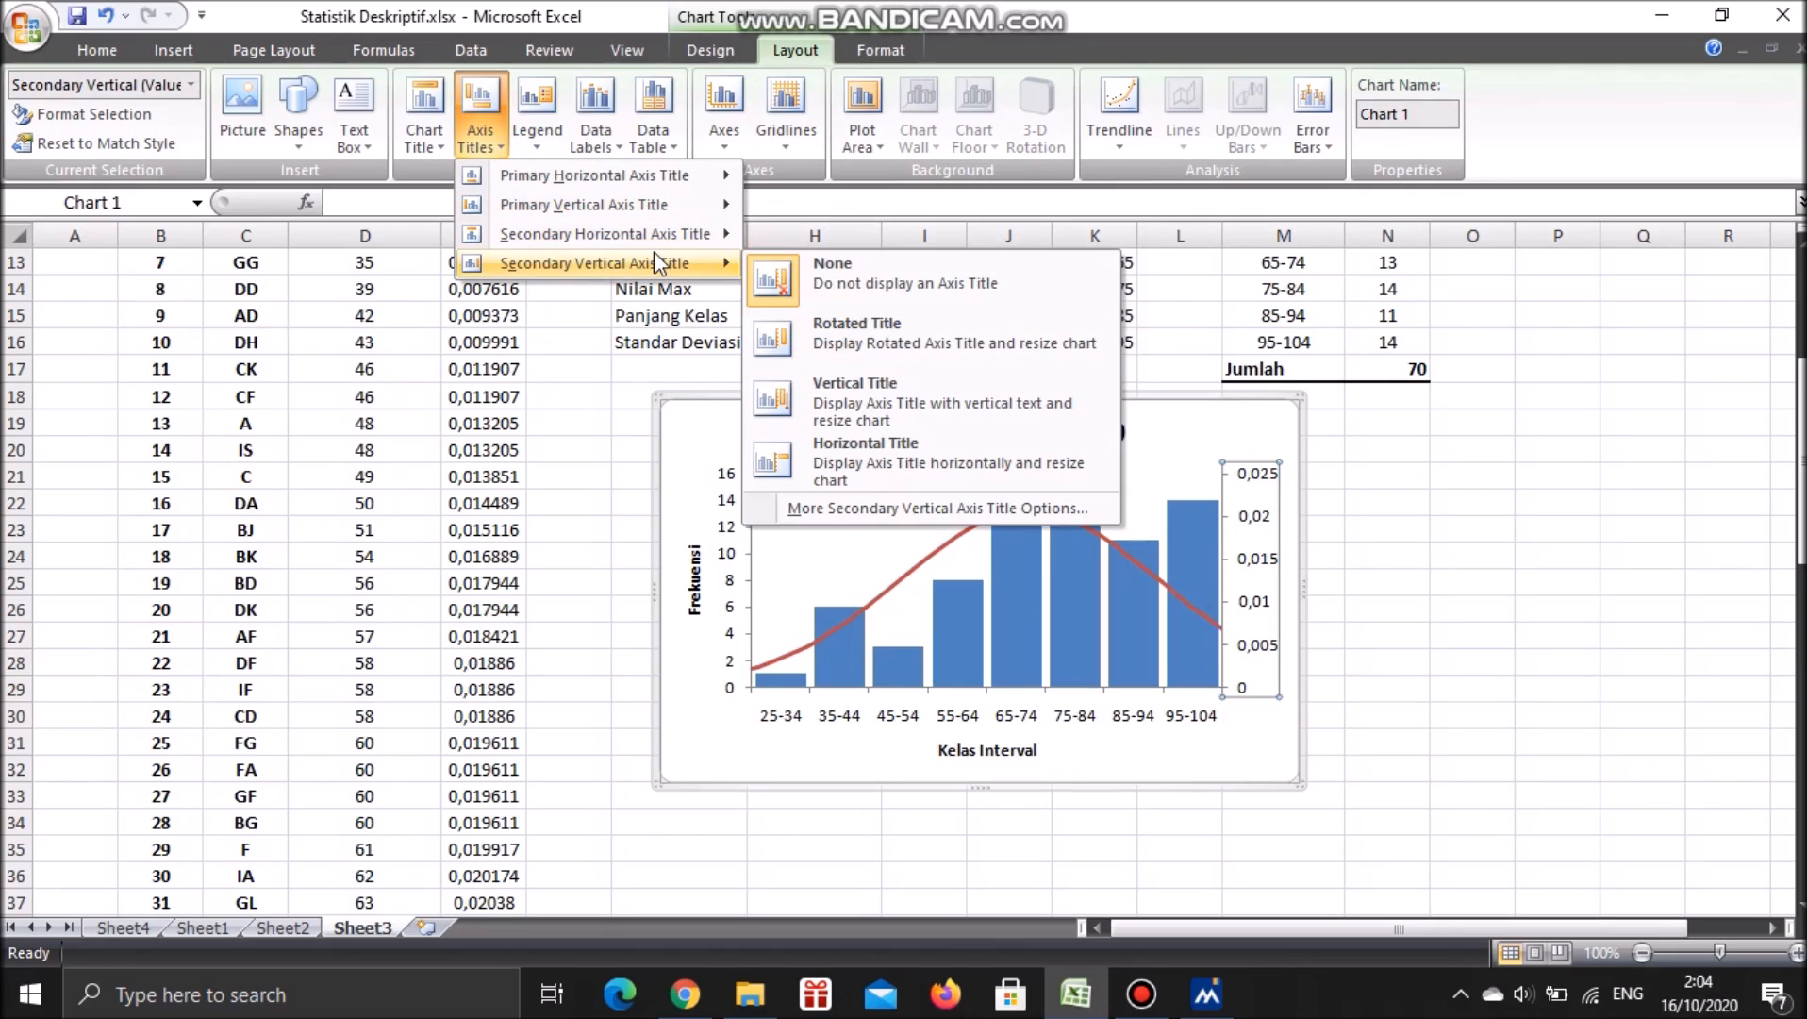
click(783, 335)
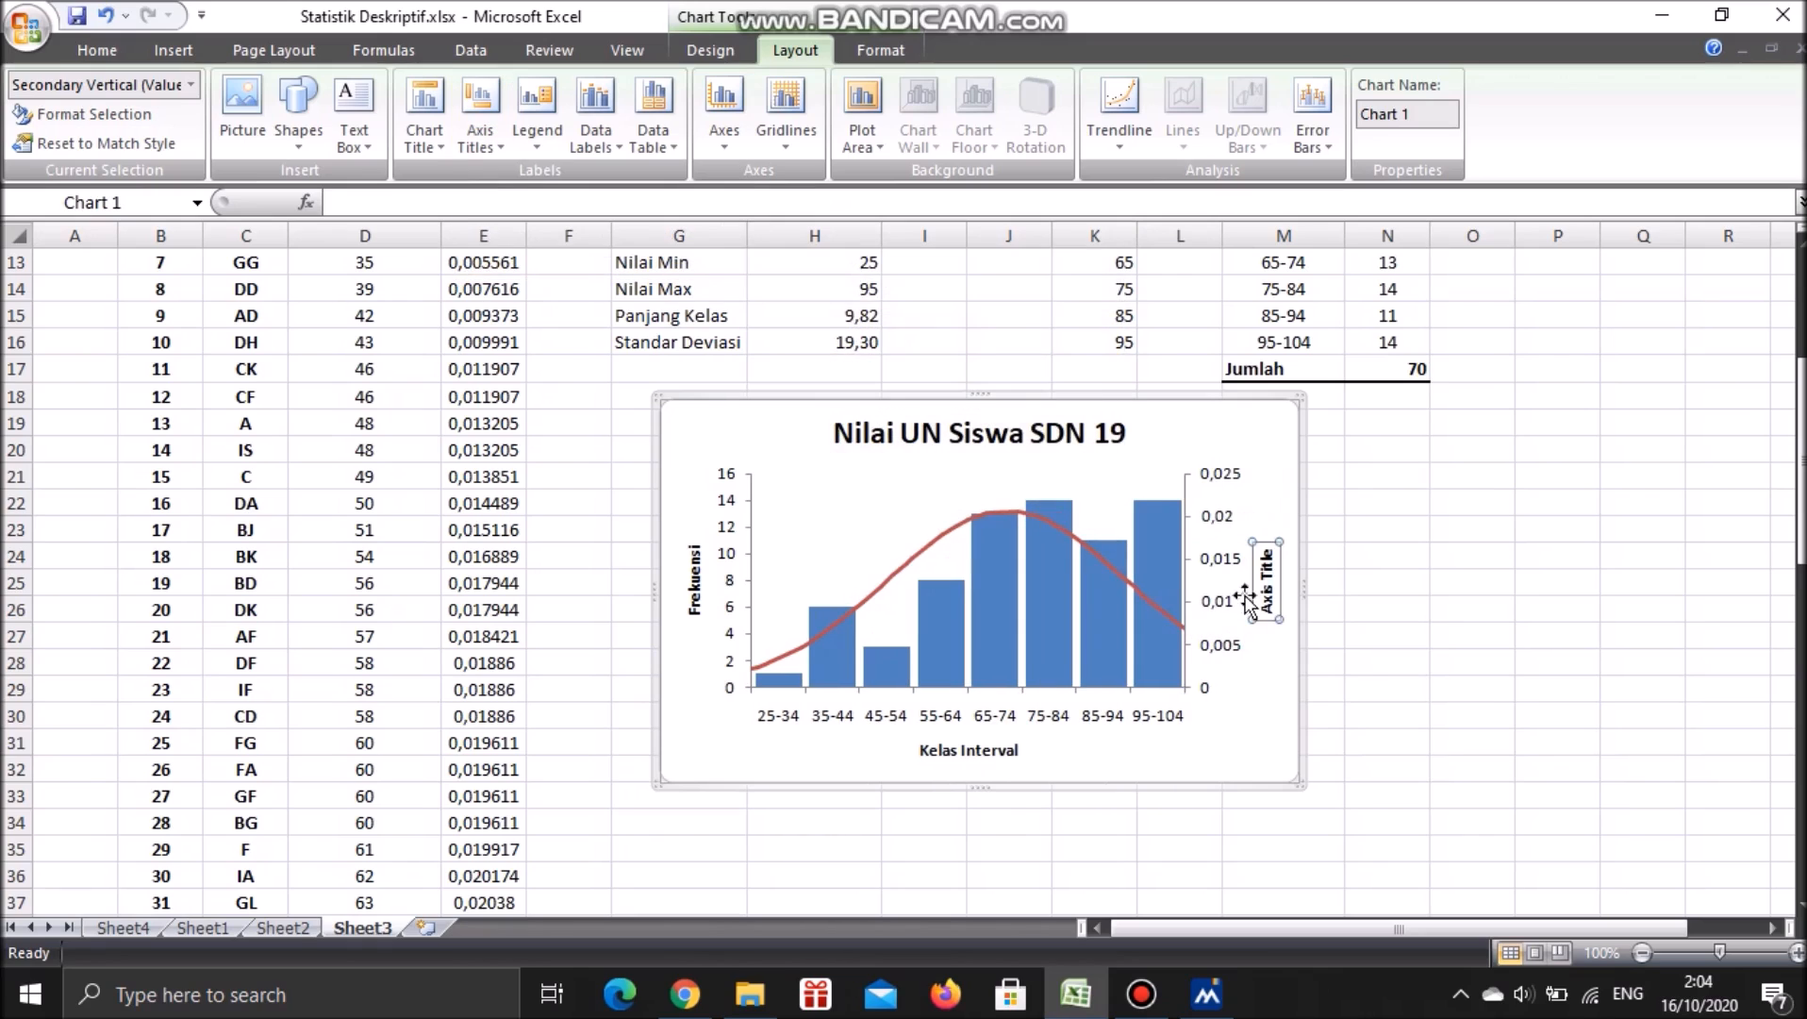
triple_click(1269, 596)
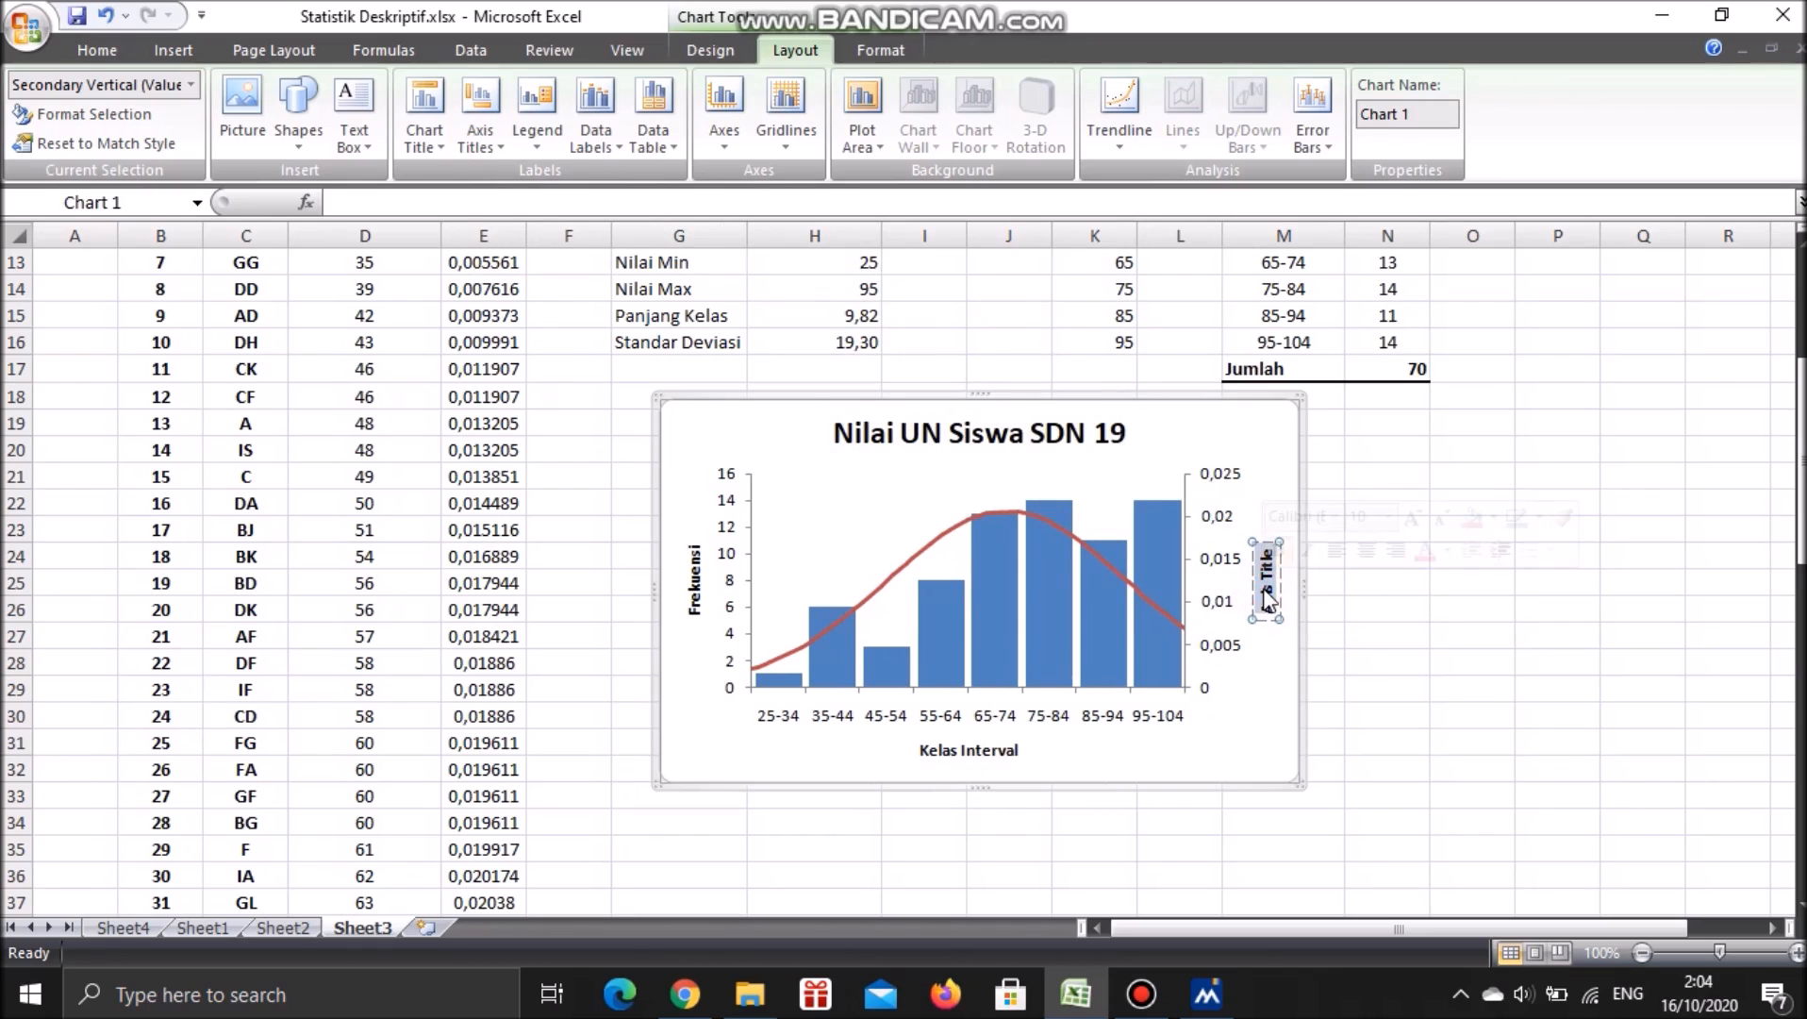
key(BackSpace)
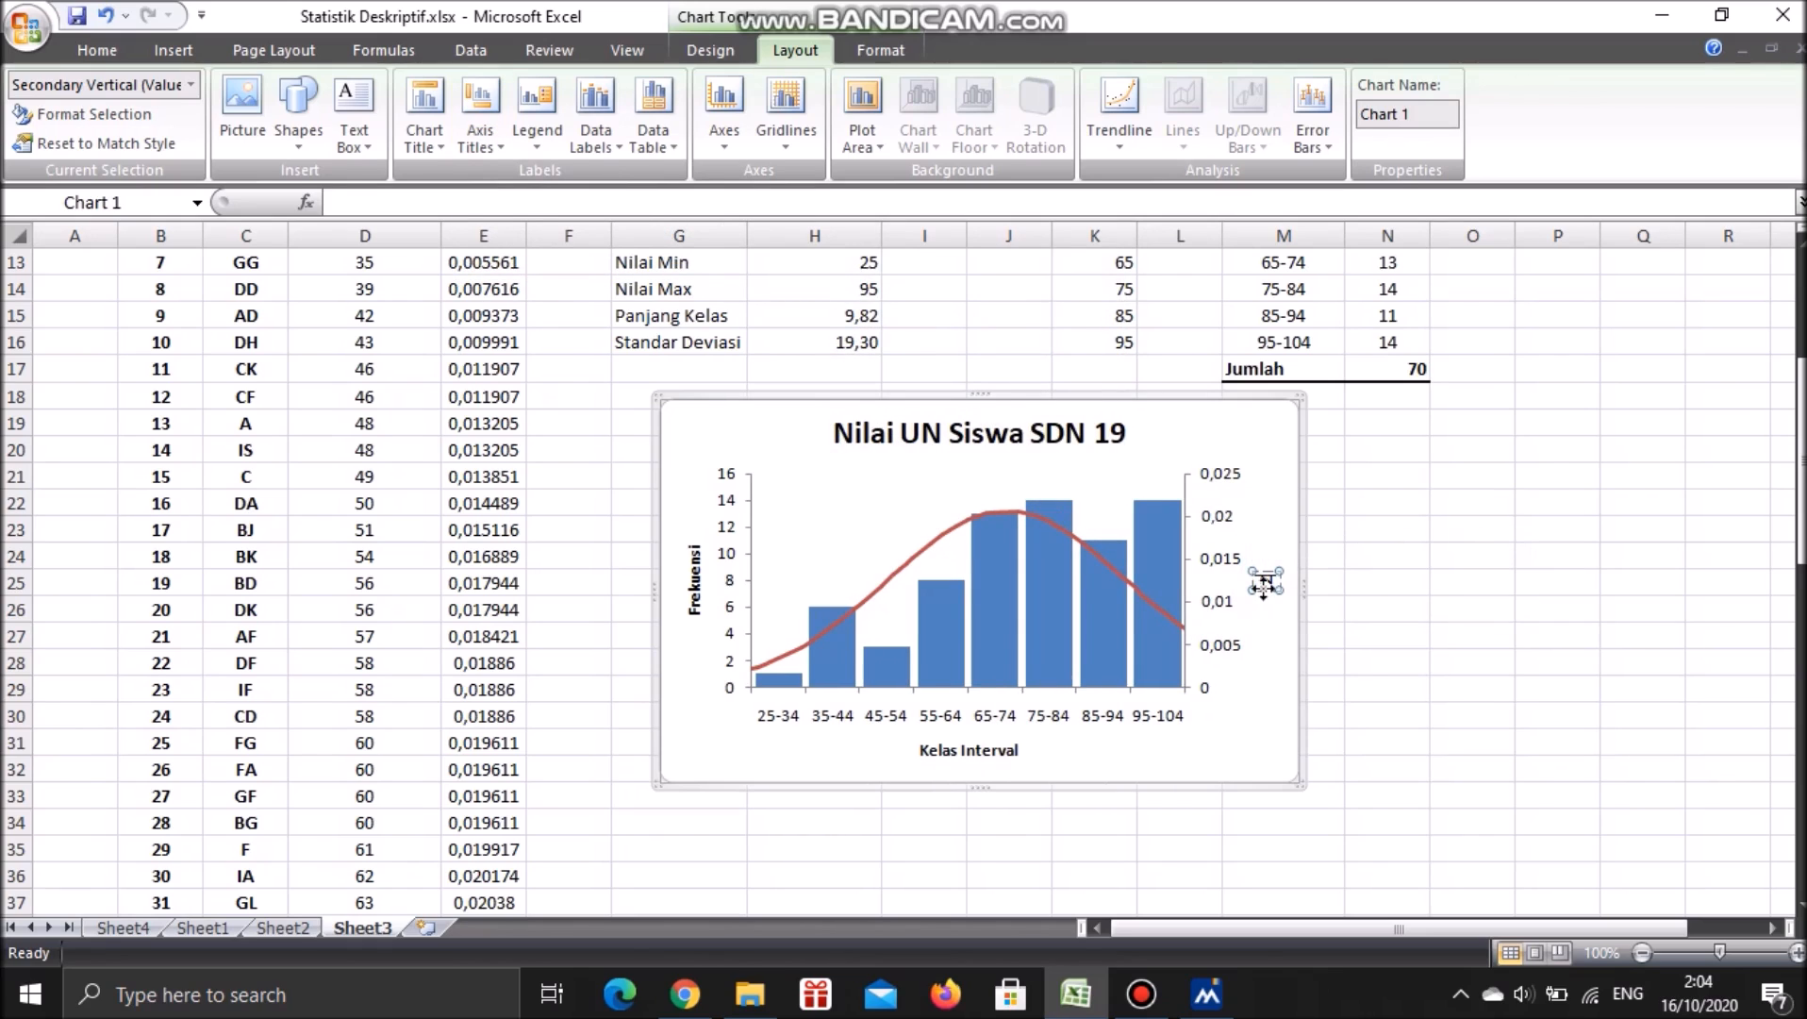
text(Z-Score)
click(1450, 656)
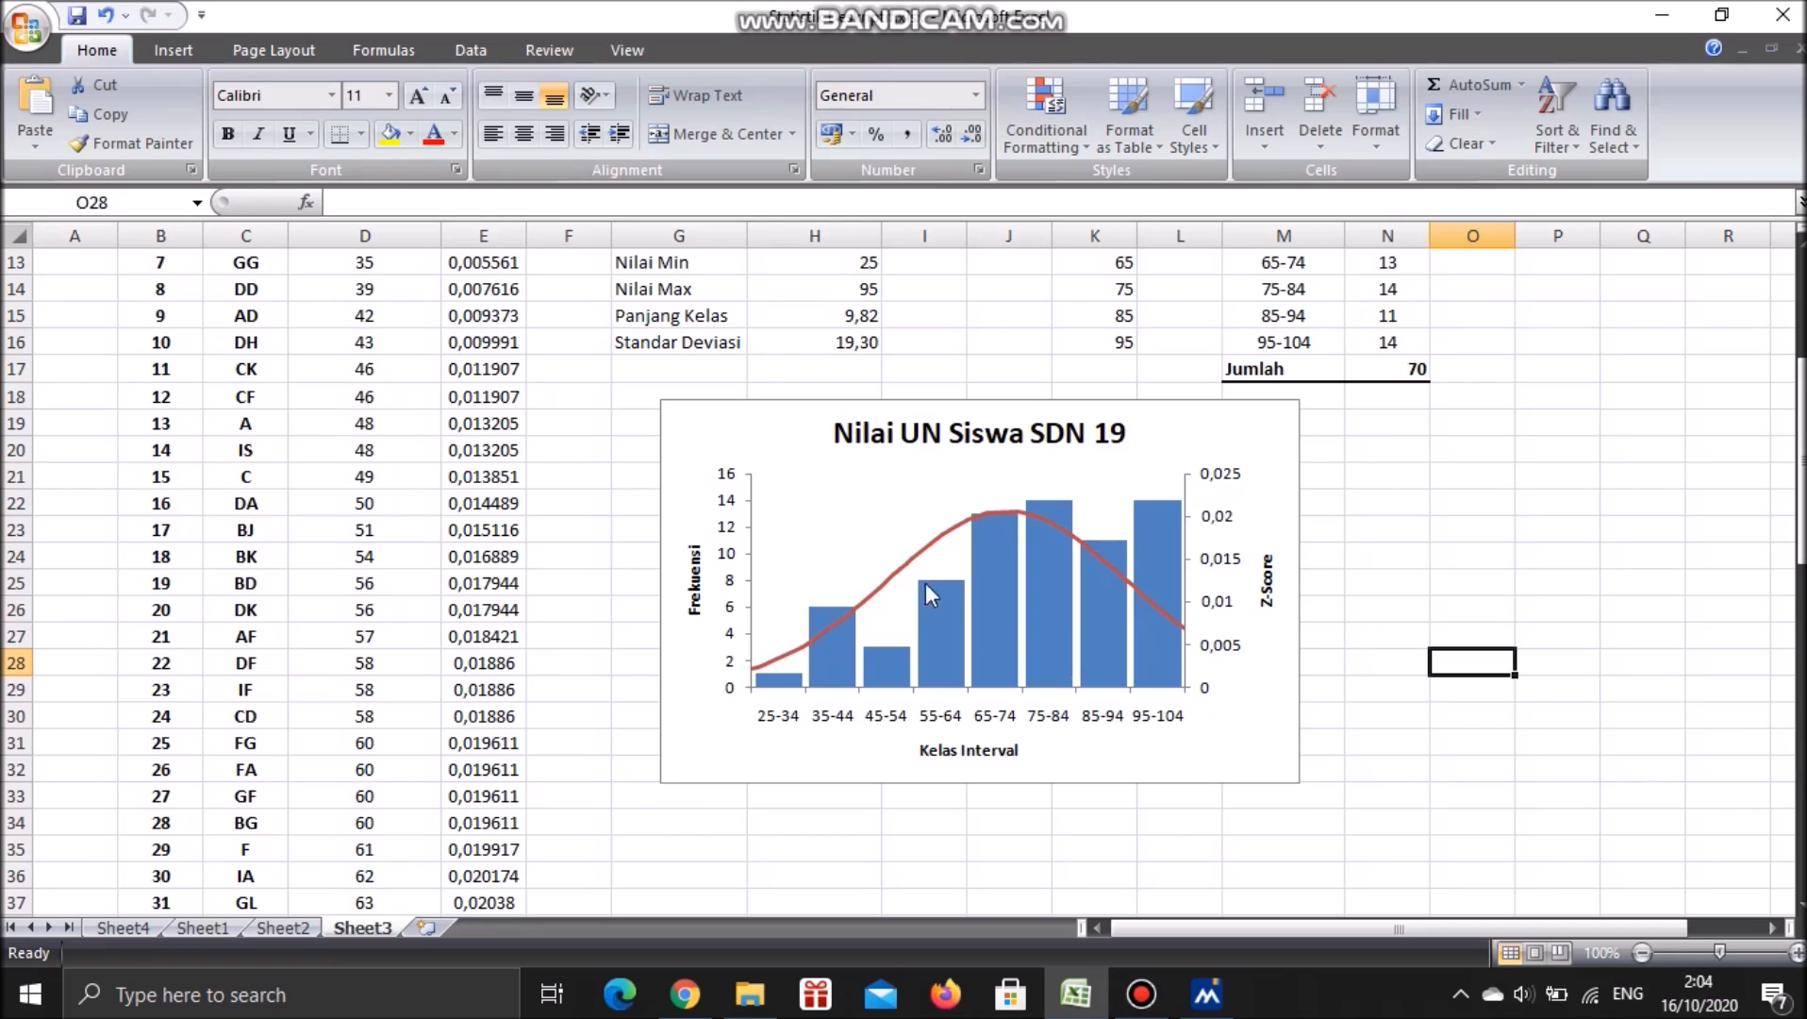
click(752, 561)
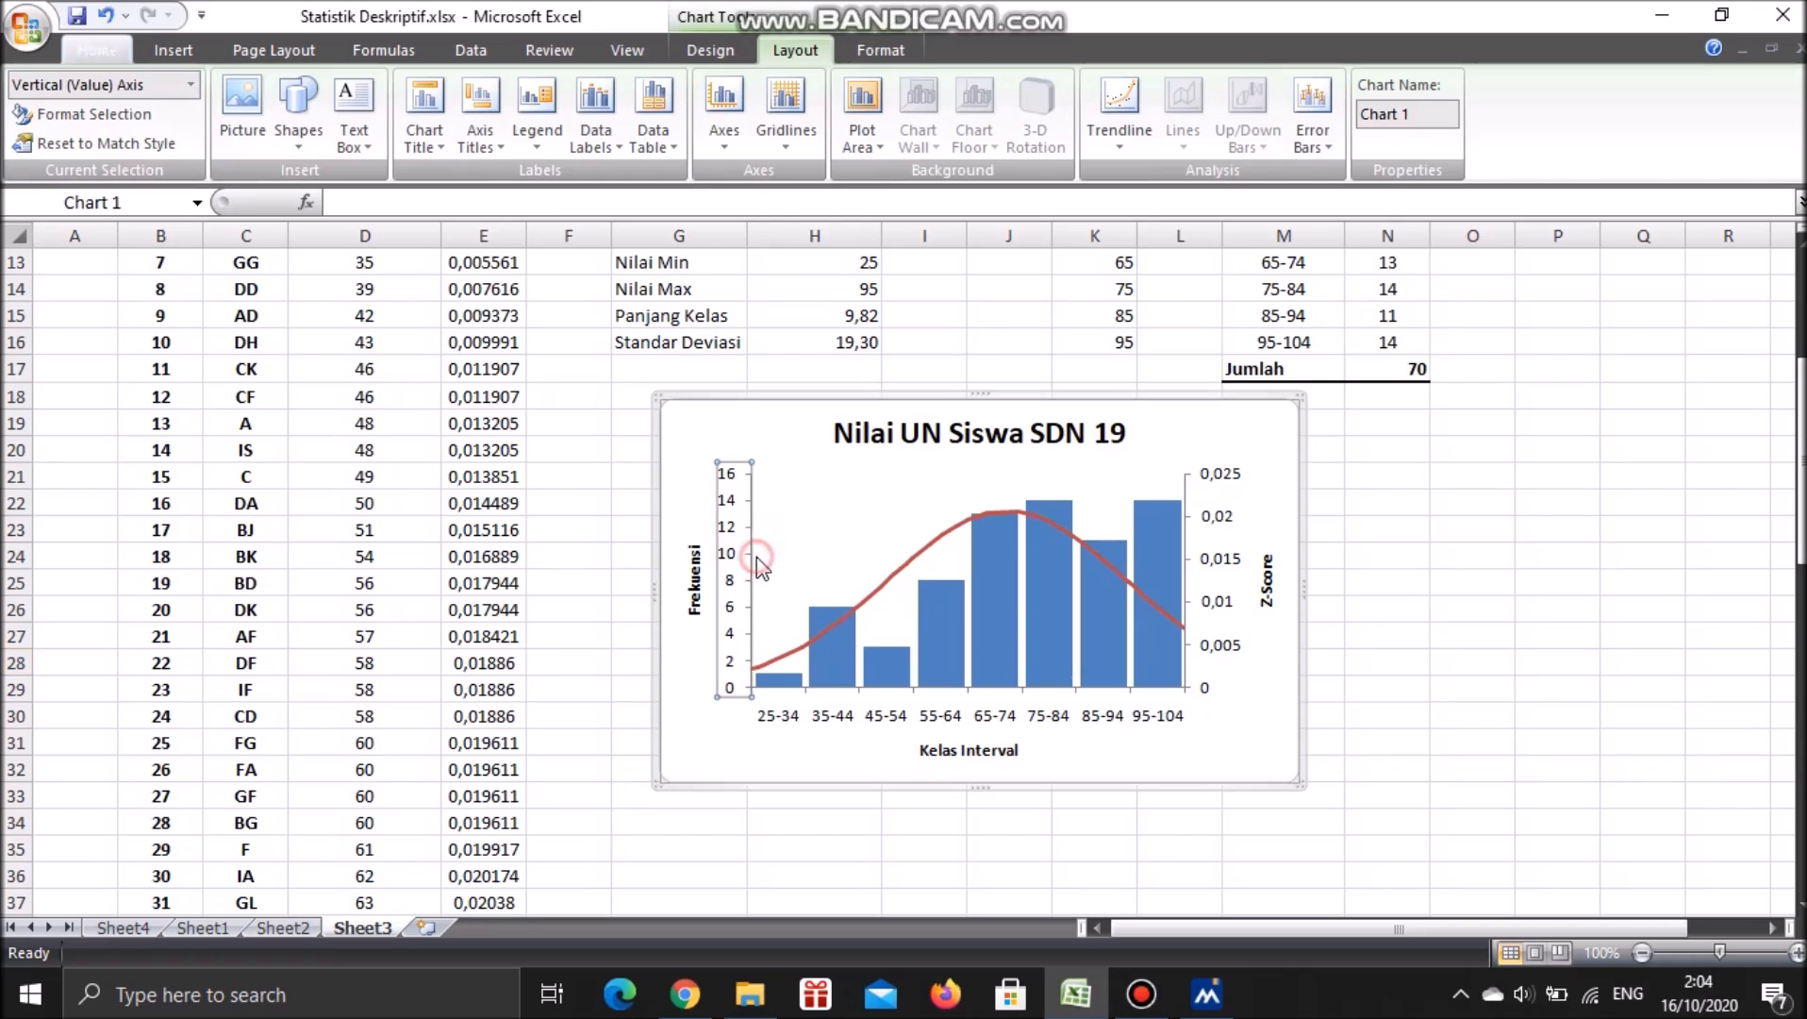
click(1059, 655)
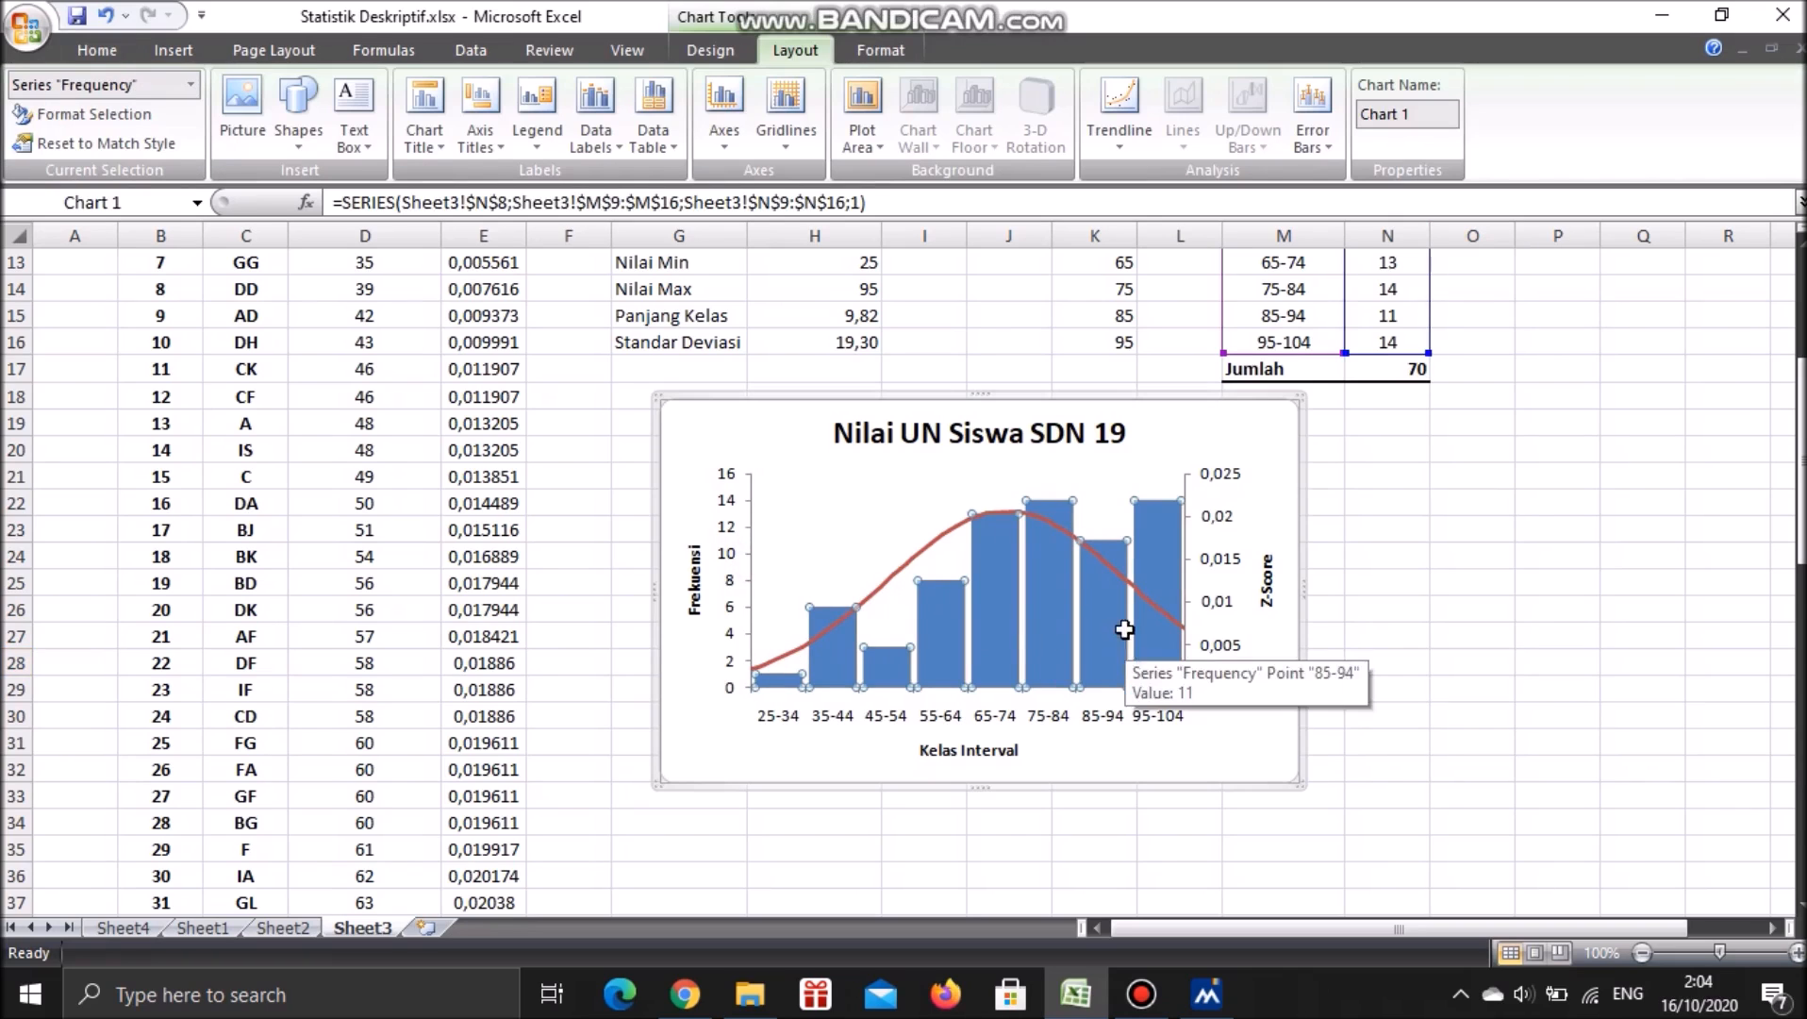
click(790, 108)
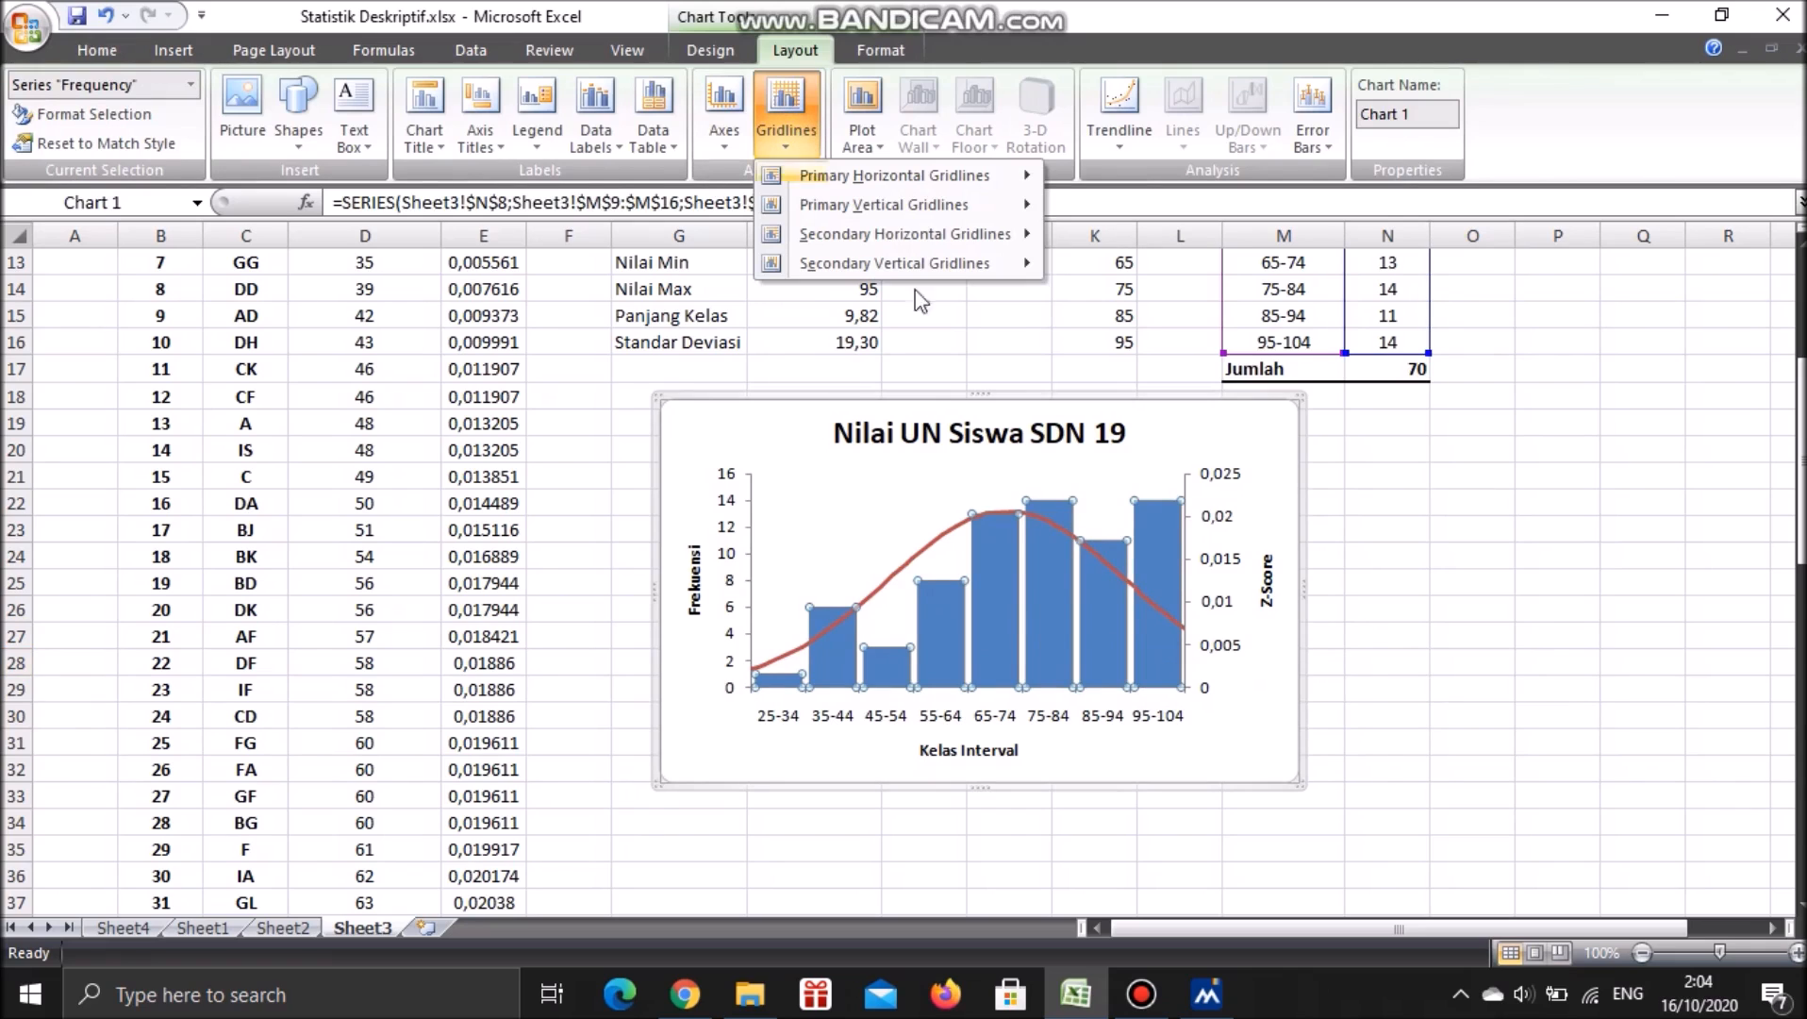
mouse_move(1014, 234)
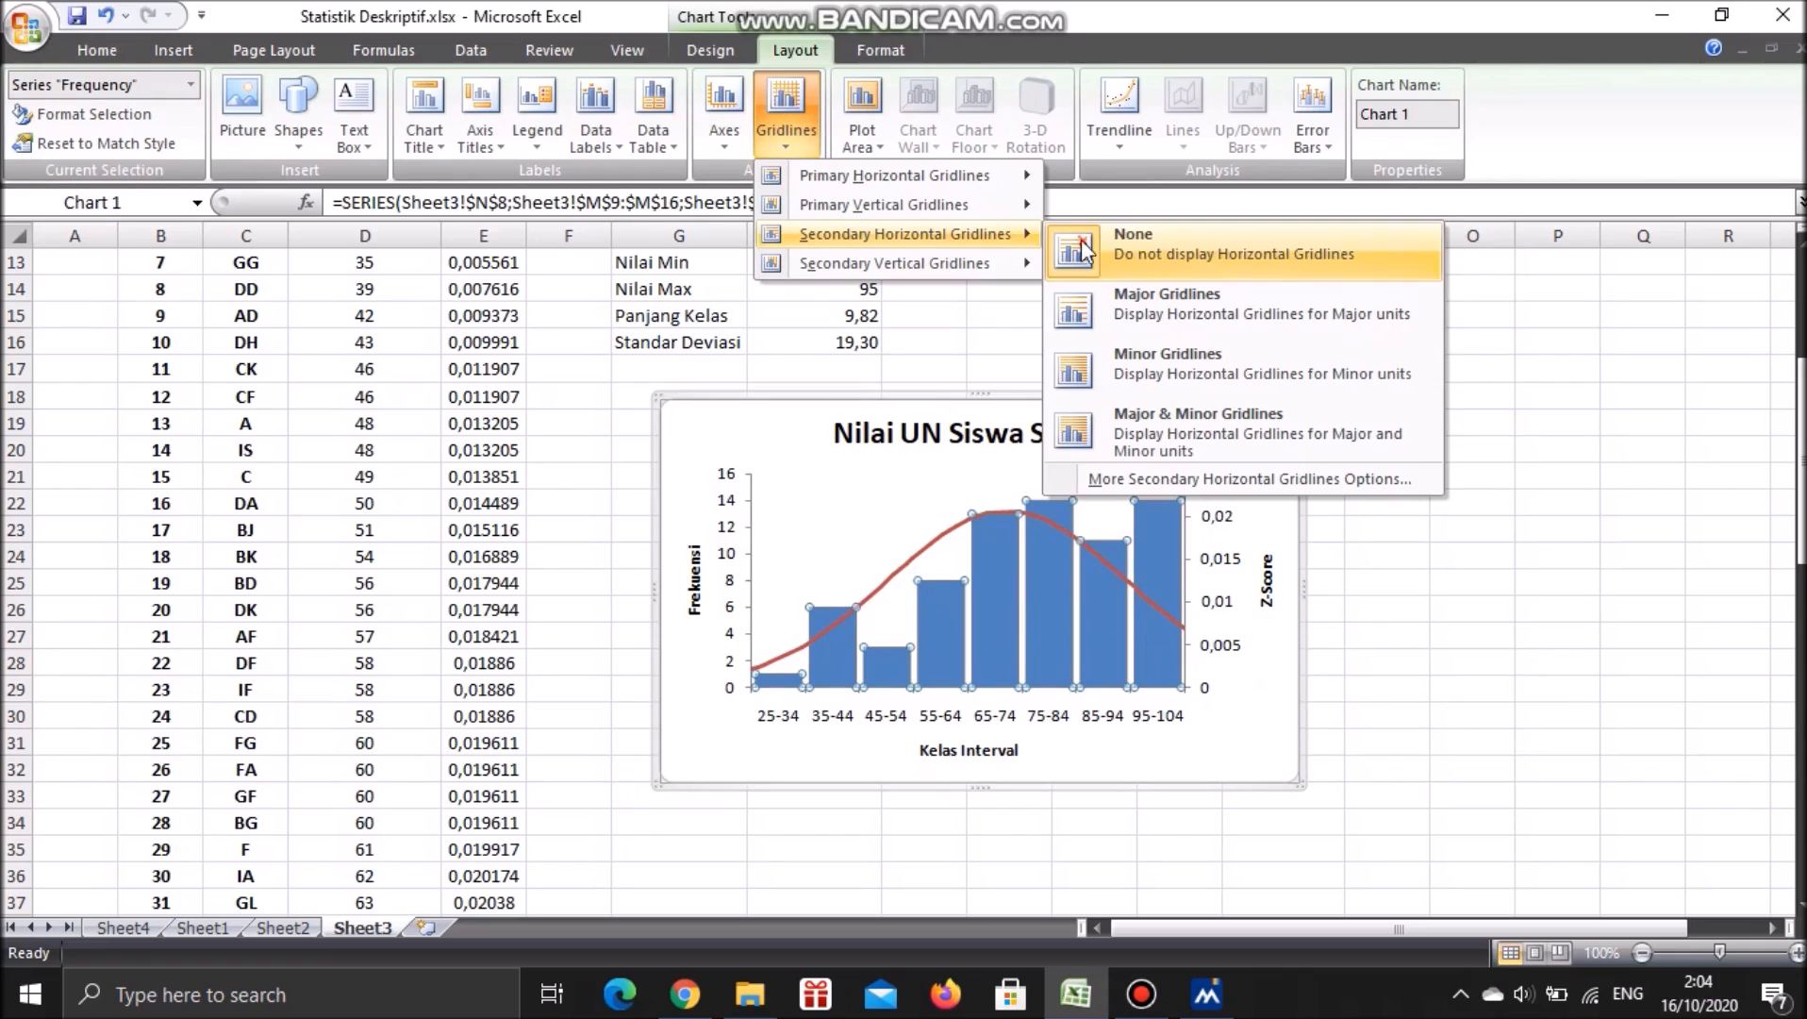
mouse_move(895, 267)
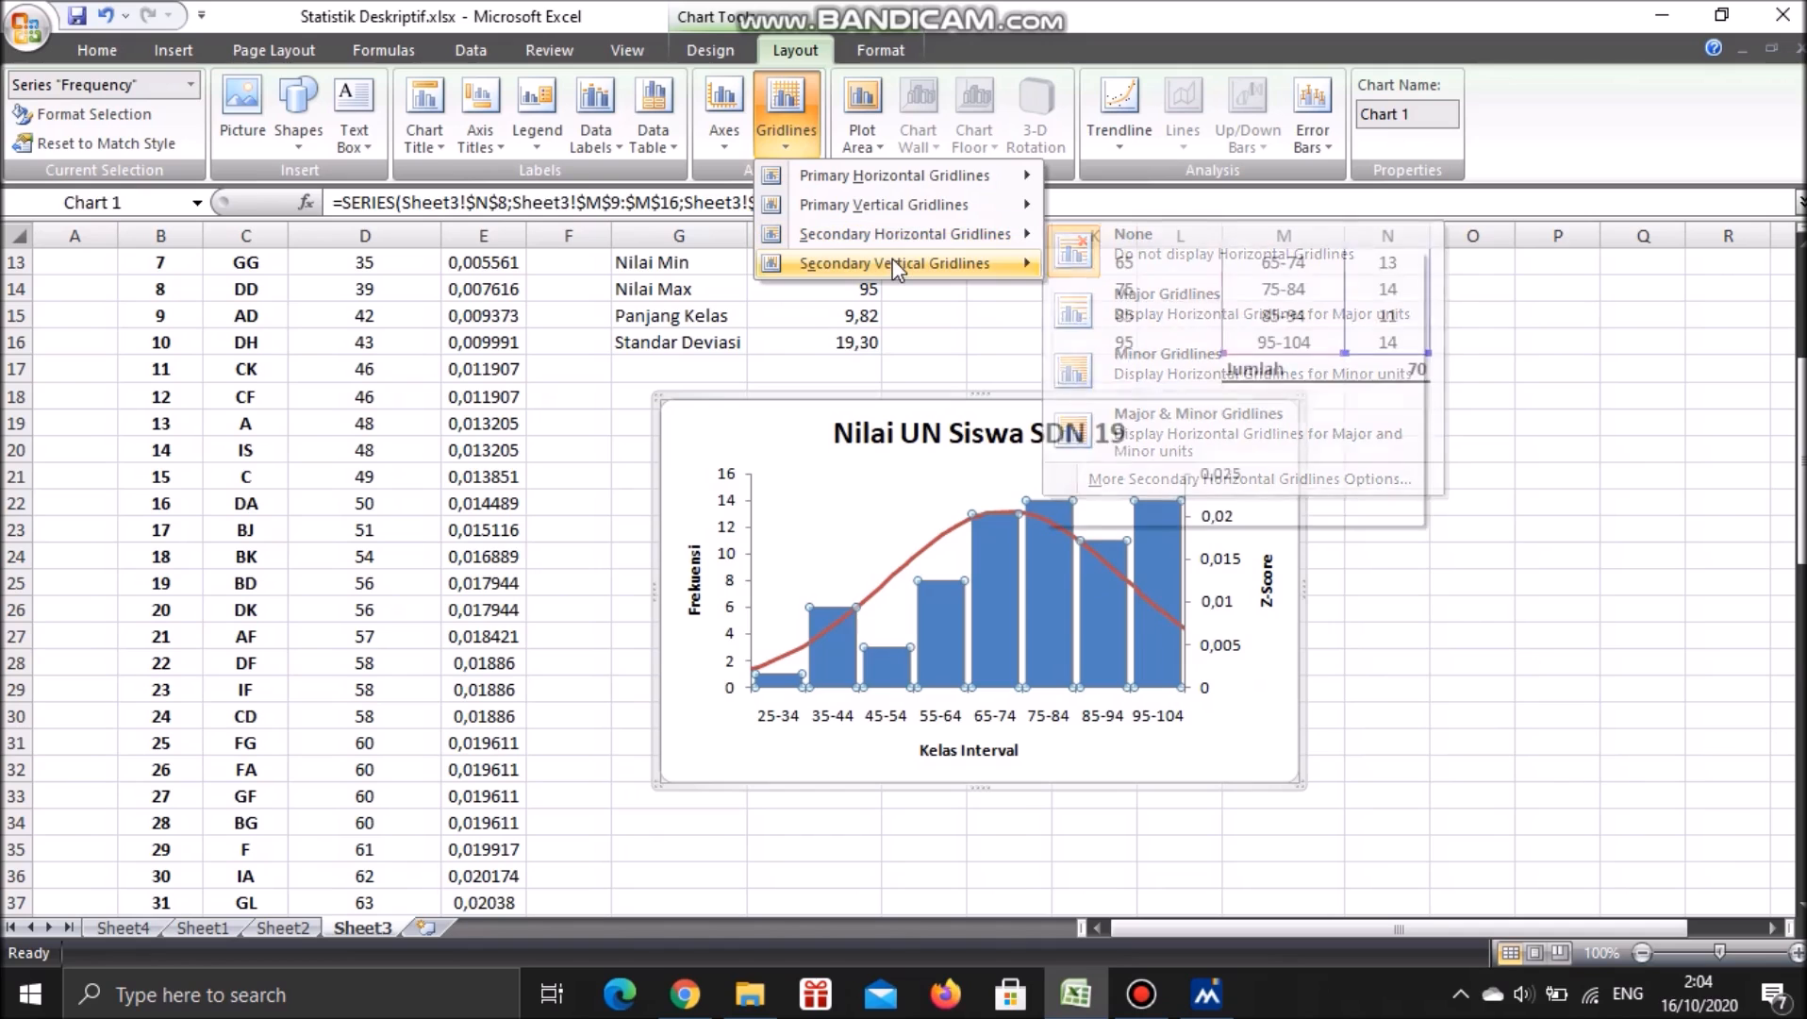
click(1477, 642)
scroll(1514, 740, up, 4)
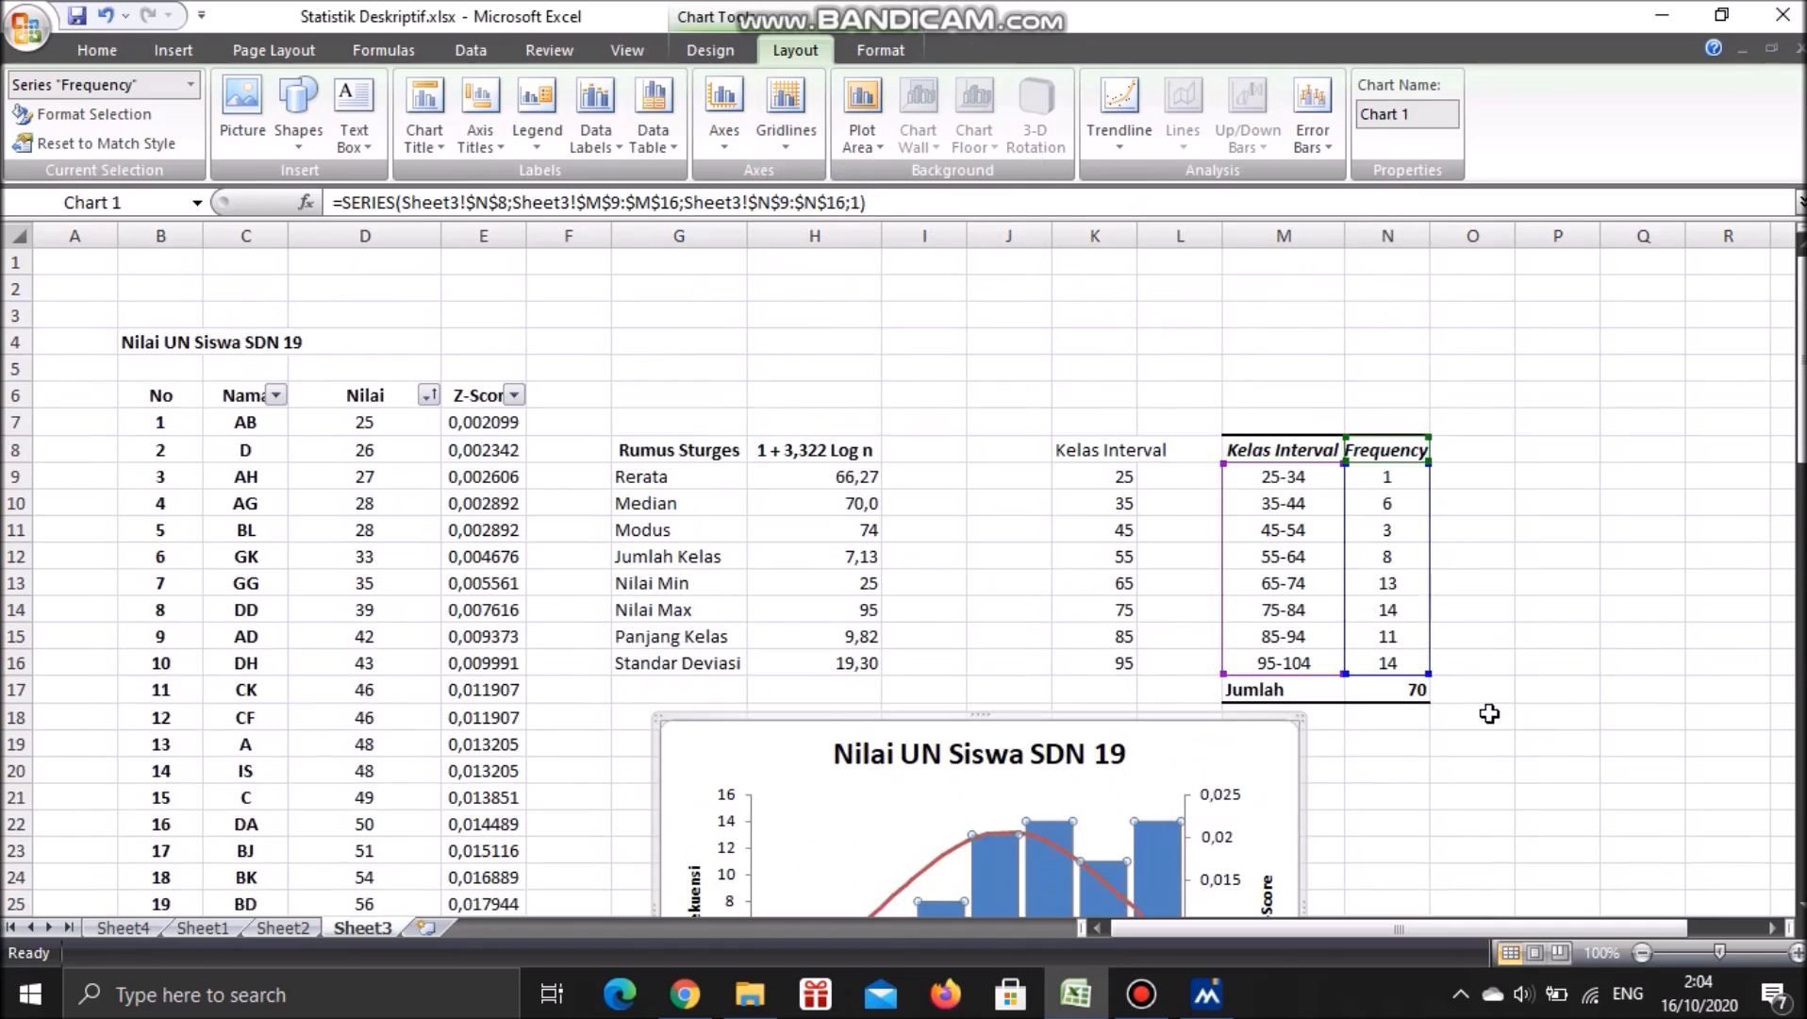
scroll(1499, 717, down, 2)
scroll(1518, 679, down, 1)
click(1526, 657)
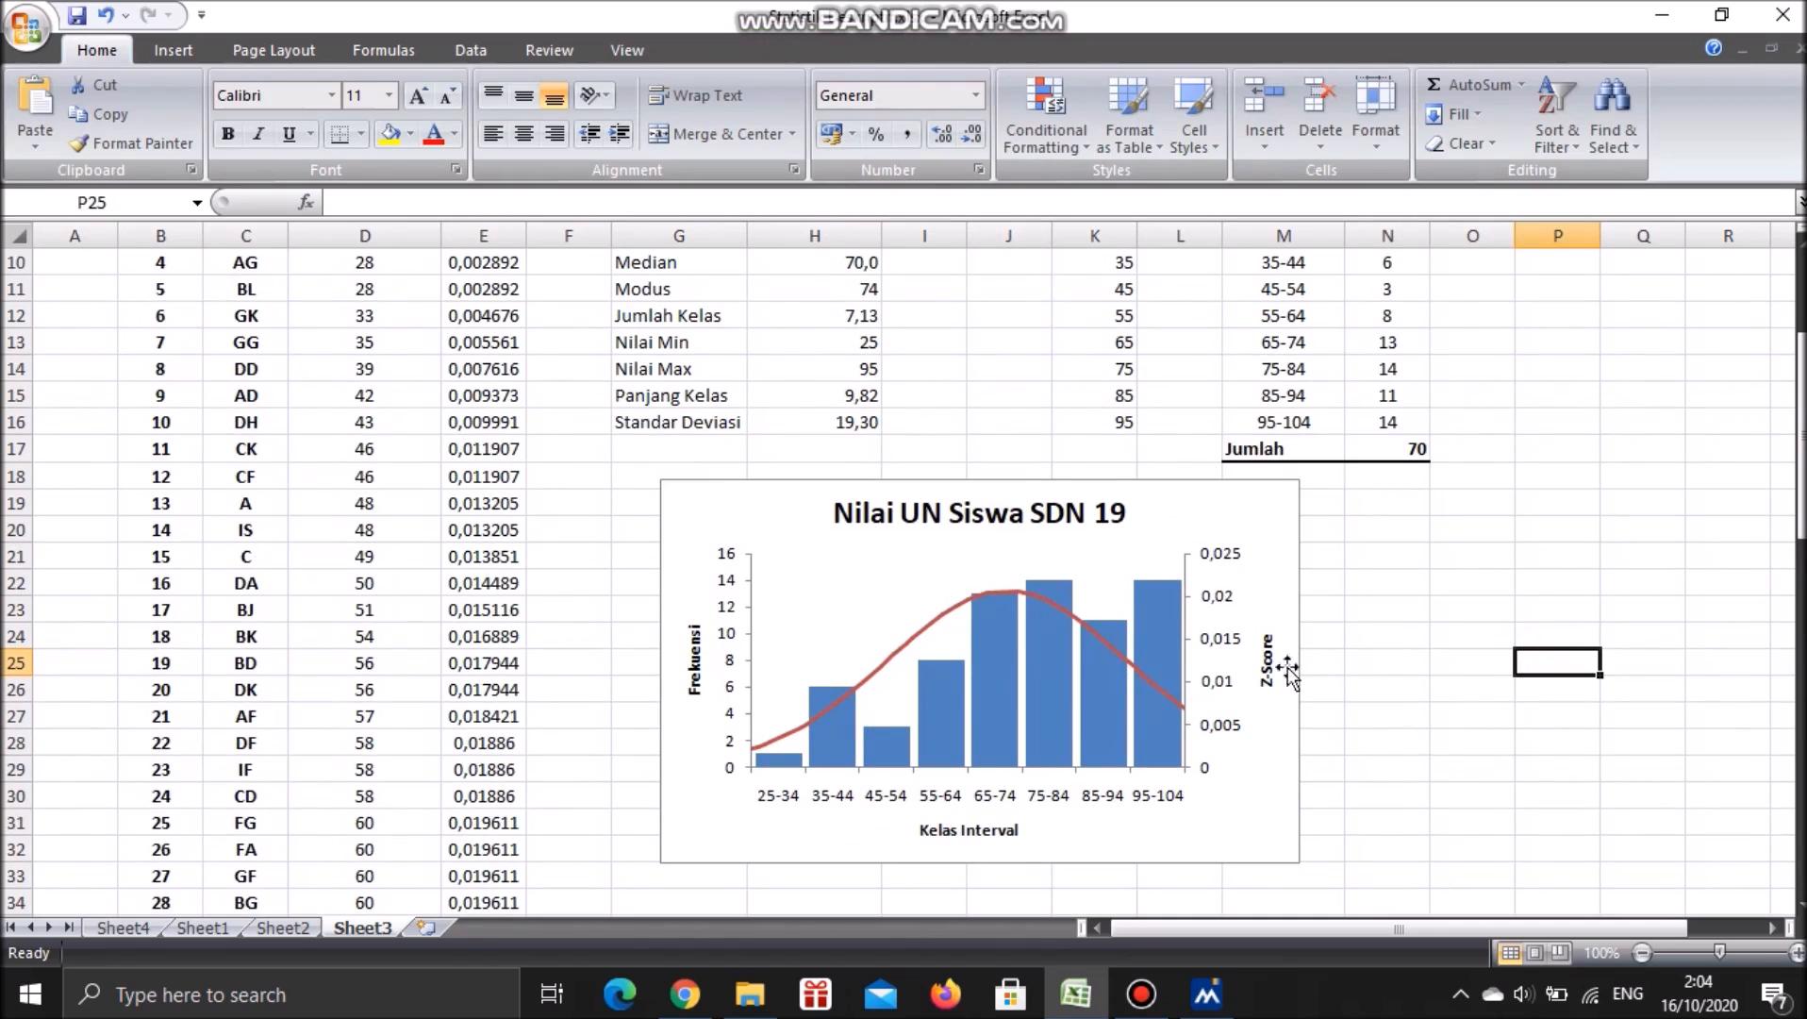
scroll(1409, 681, up, 3)
scroll(1411, 687, down, 3)
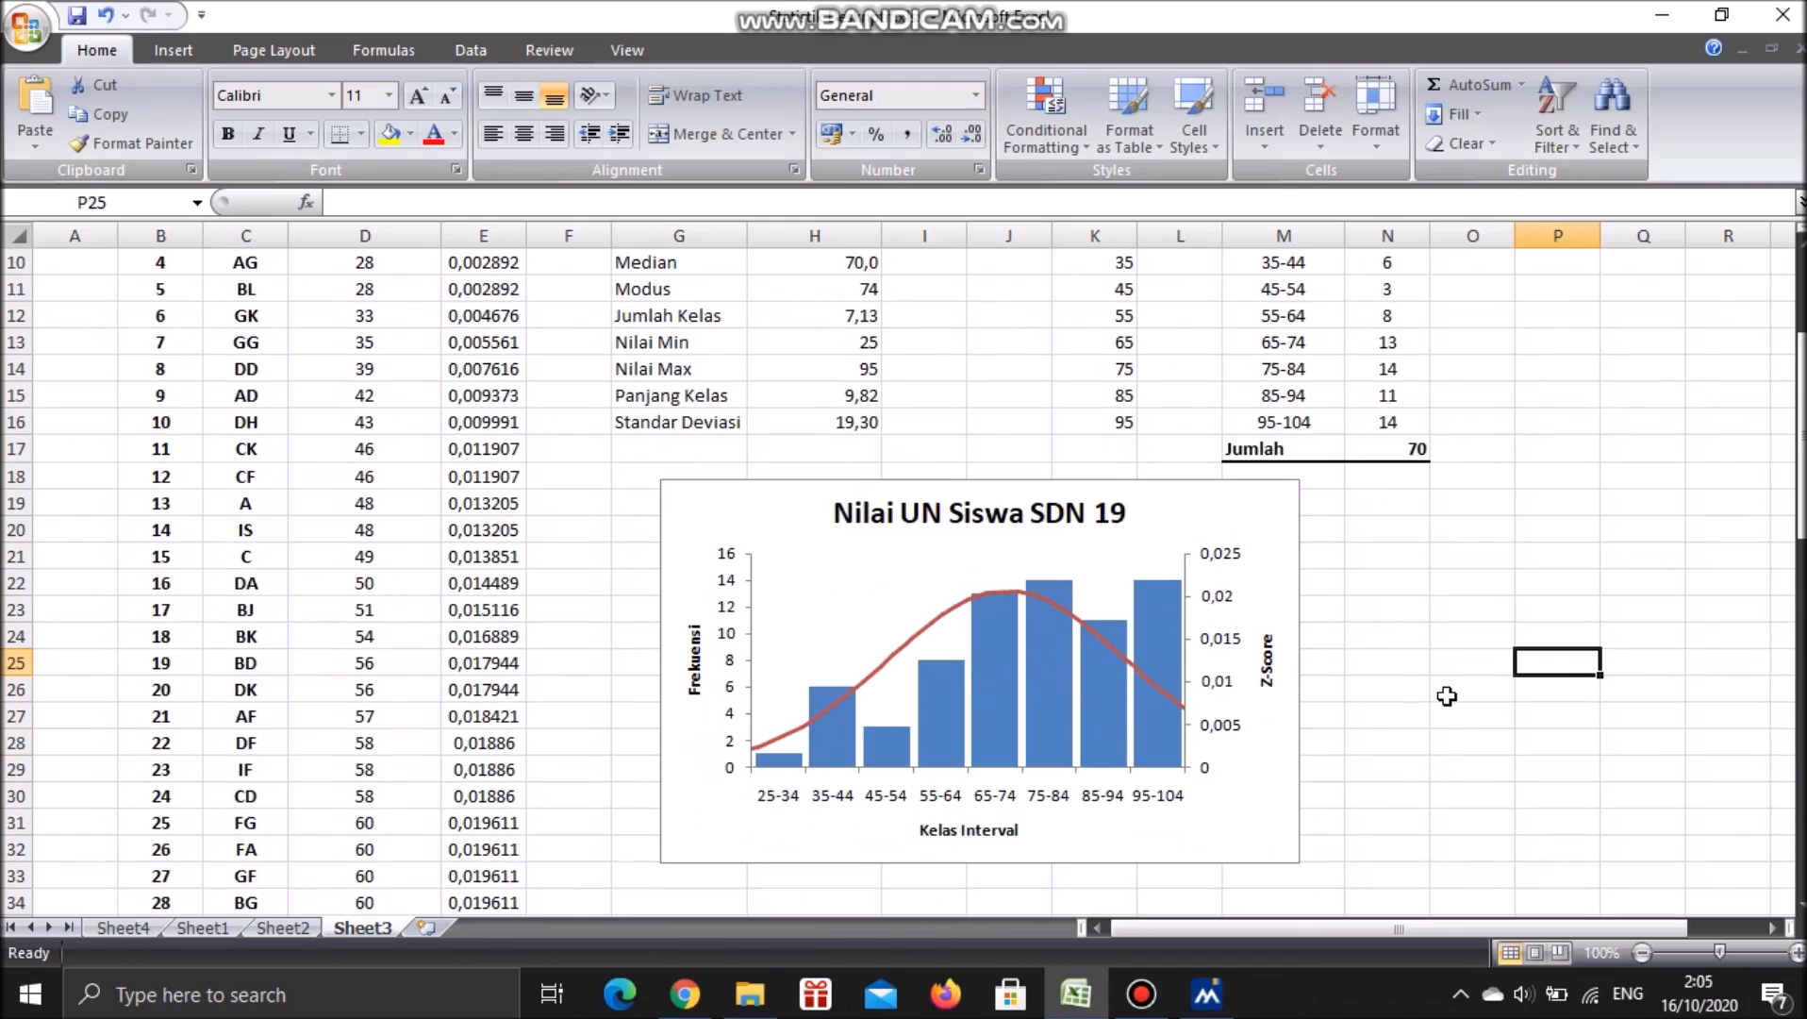